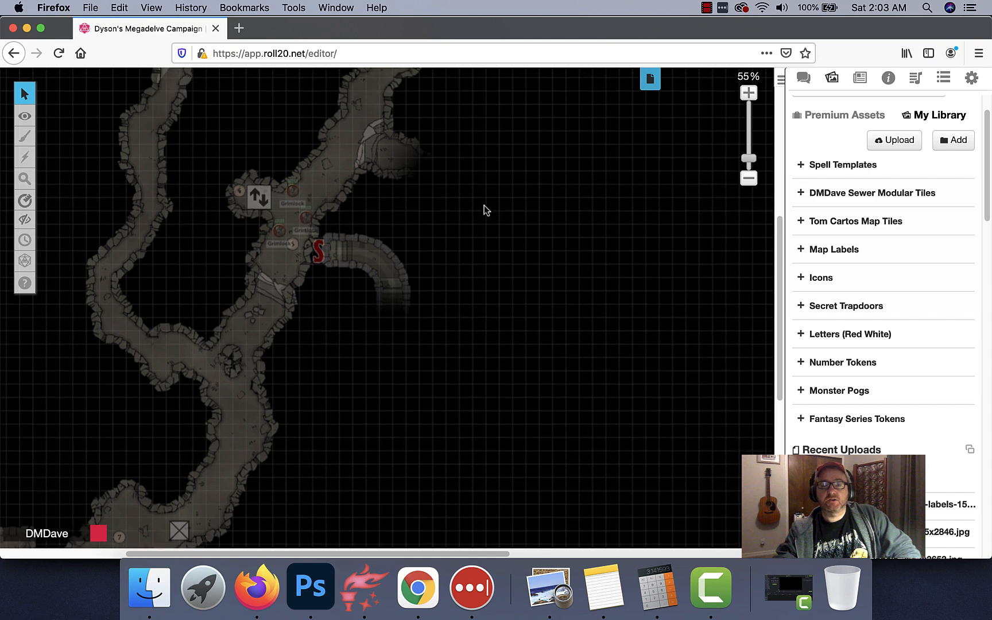
Look over the campaign's existing dungeon maps, from the cave tunnels to the rooms and cave along the southern edge.
scroll(503, 275, "down", 8)
scroll(502, 276, "left", 5)
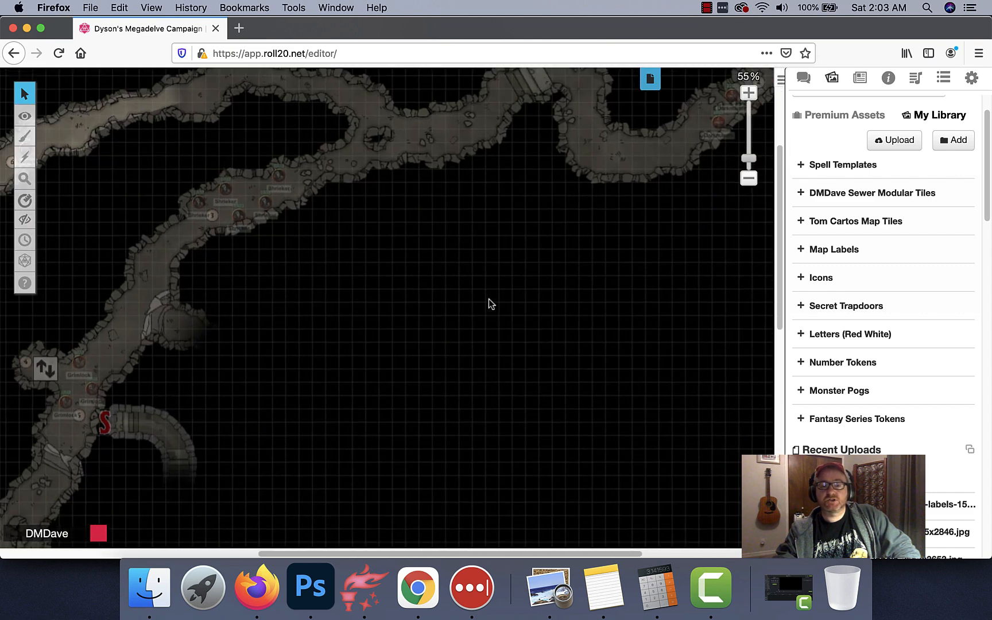
scroll(488, 287, "left", 5)
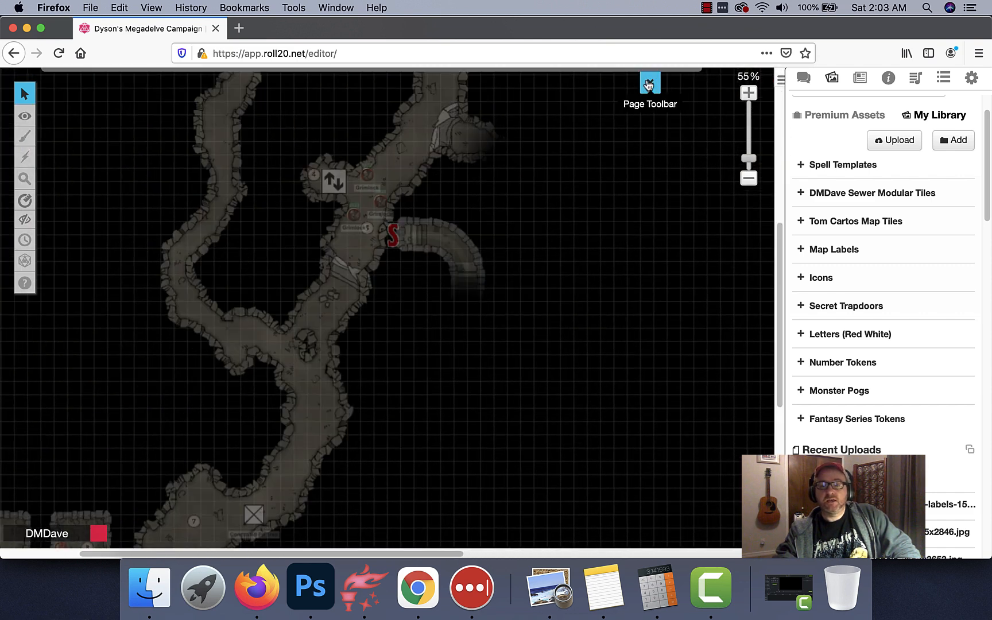
left_click(649, 85)
left_click(404, 121)
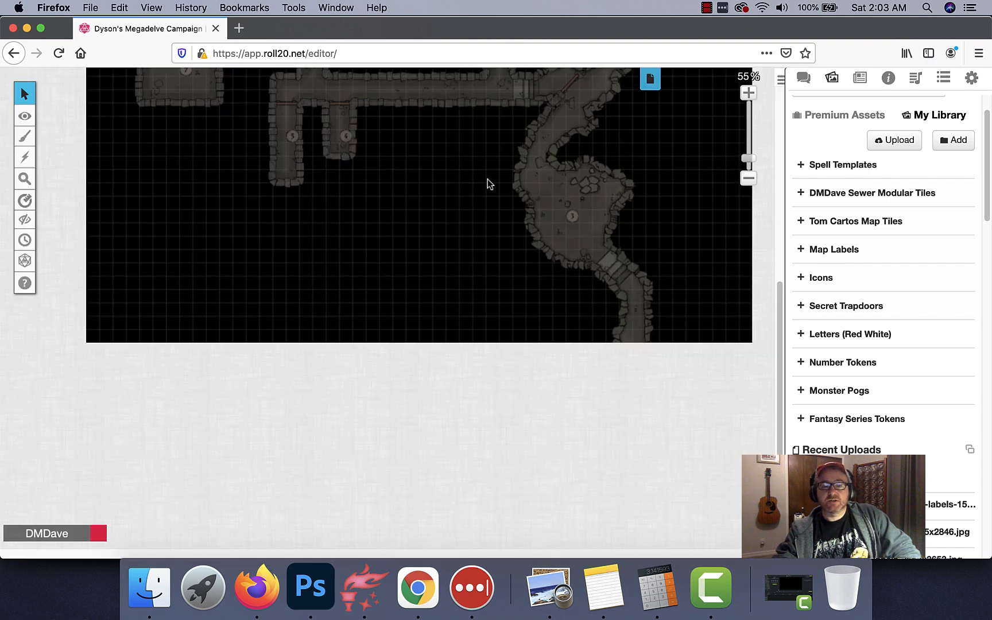
left_click_drag(430, 273, 434, 494)
left_click_drag(438, 203, 438, 305)
scroll(436, 290, "down", 5)
scroll(439, 198, "down", 5)
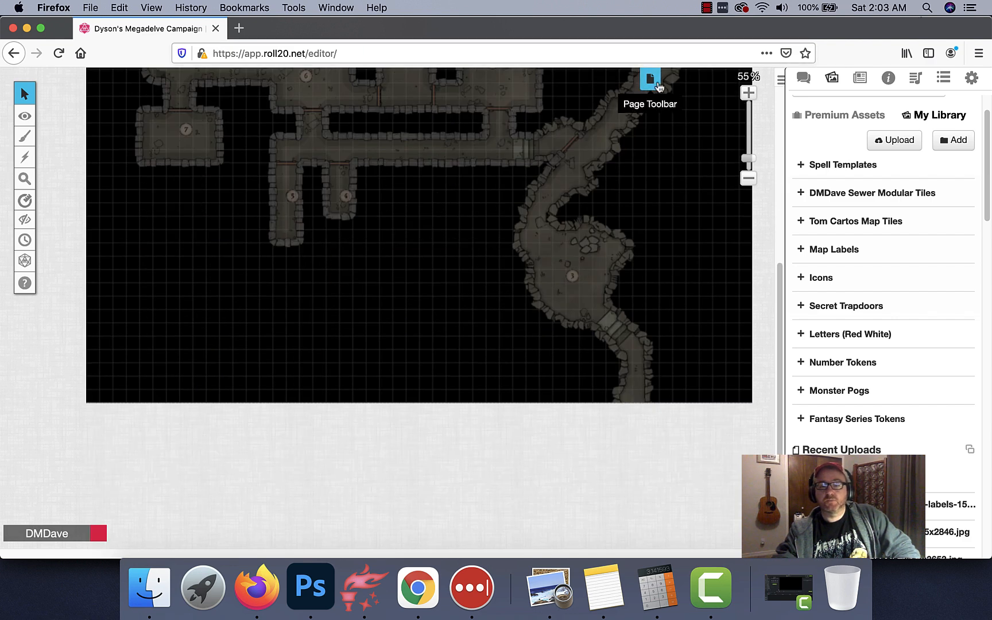
Switch to Chrome and open the Lost River Cave (West) post from the Dyson MegaDelve map list to view its gridded map.
left_click(418, 589)
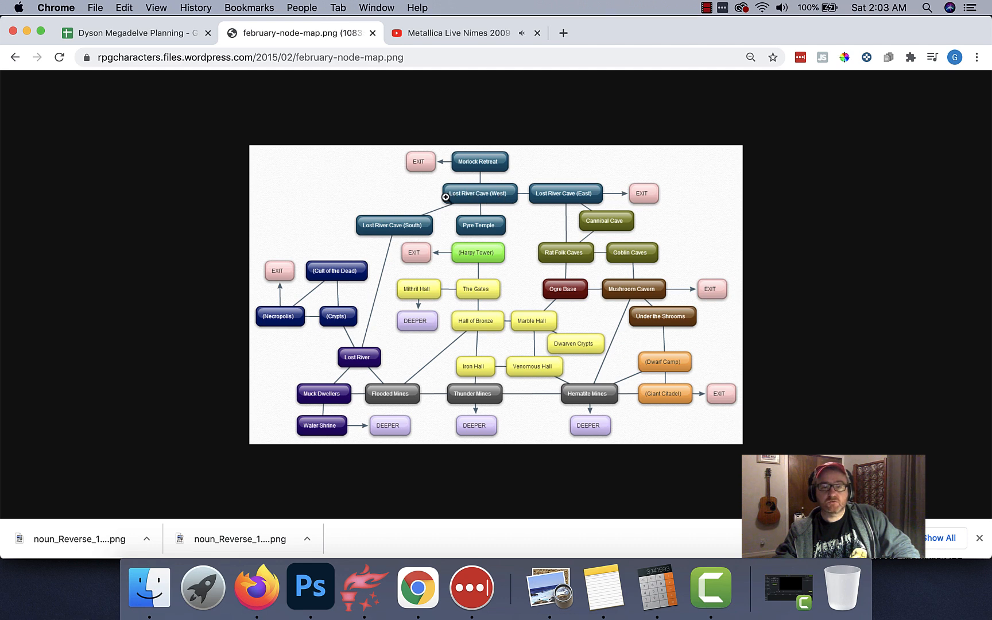
left_click(14, 57)
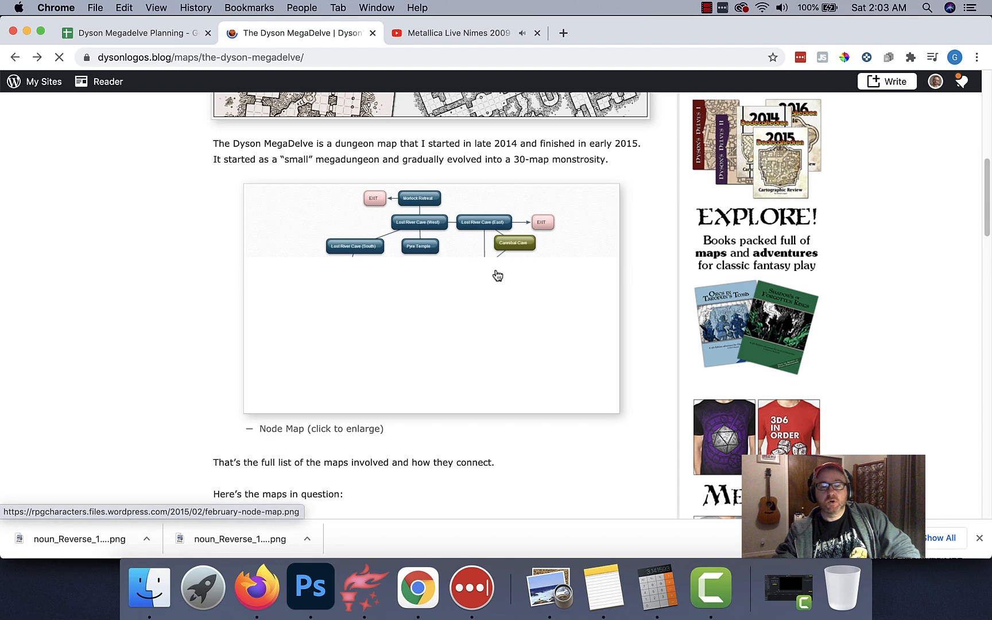
scroll(496, 270, "down", 5)
scroll(498, 275, "down", 3)
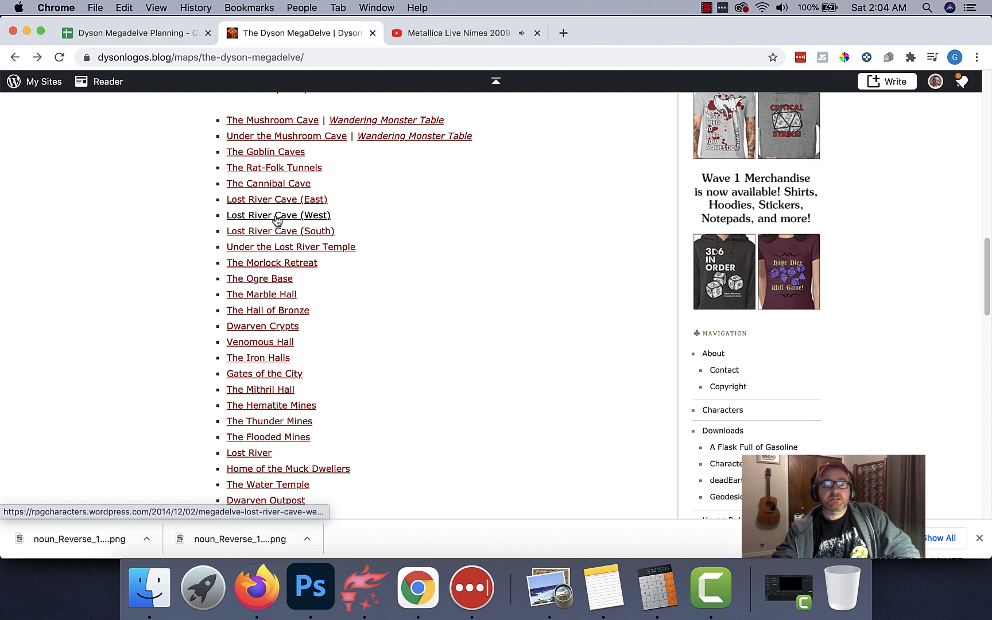
left_click(277, 221)
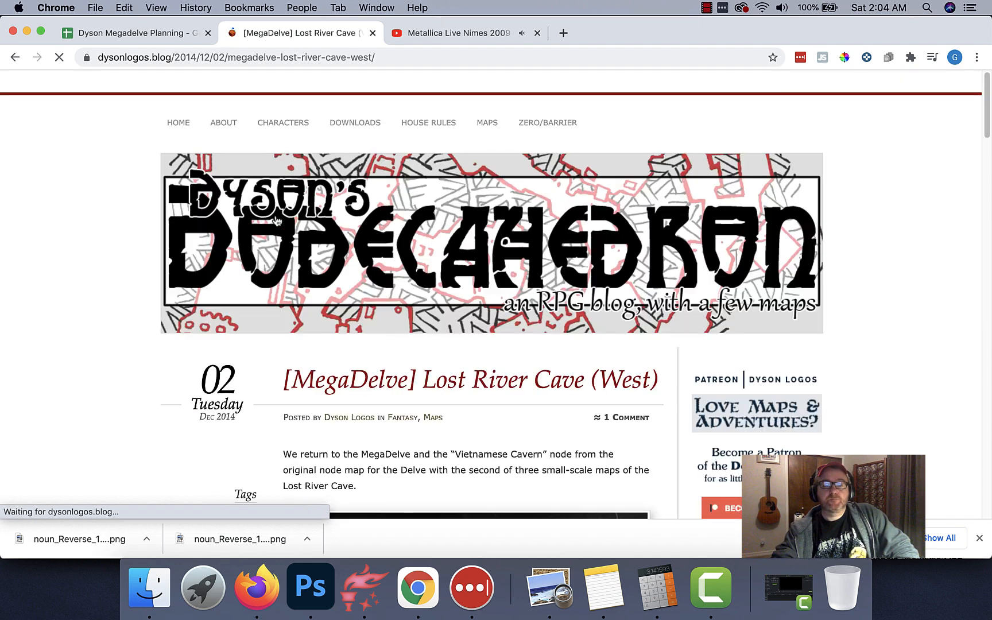
scroll(278, 220, "down", 15)
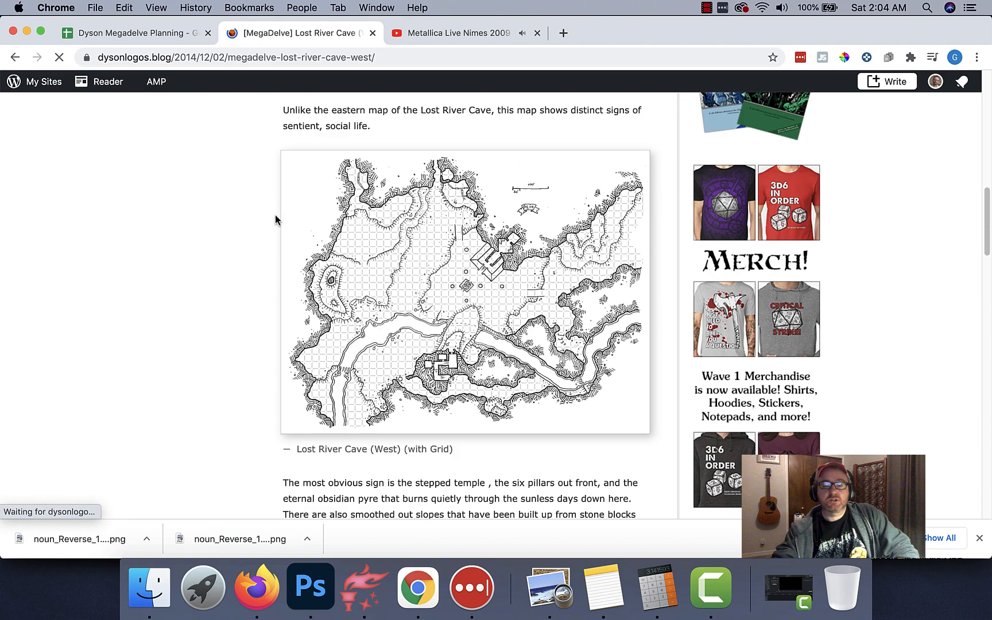
scroll(277, 221, "up", 1)
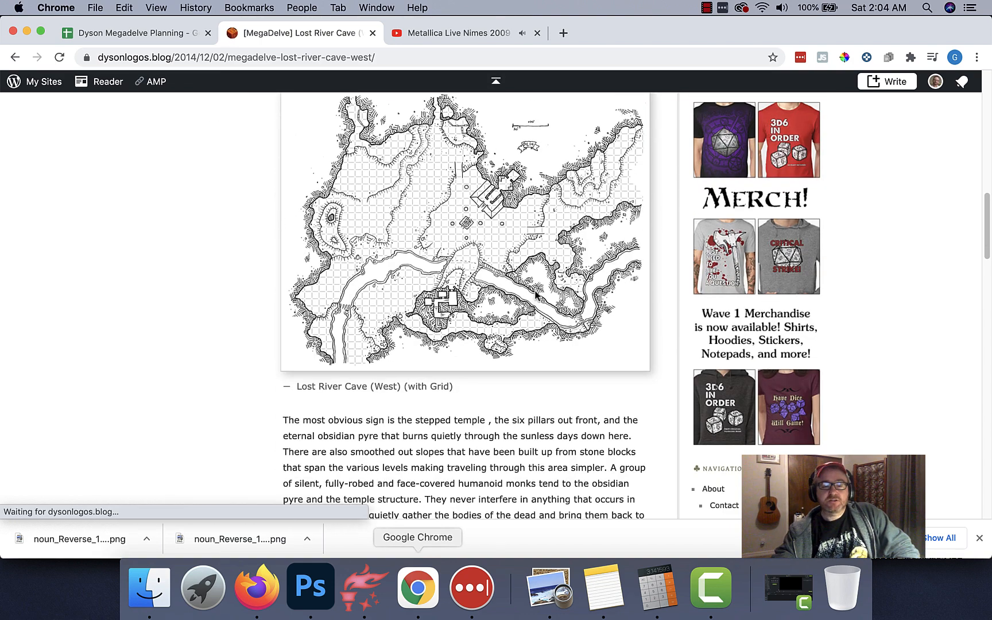
Switch to Dungeondraft and examine the 100-foot scale bar of the traced image against the map grid.
left_click(363, 599)
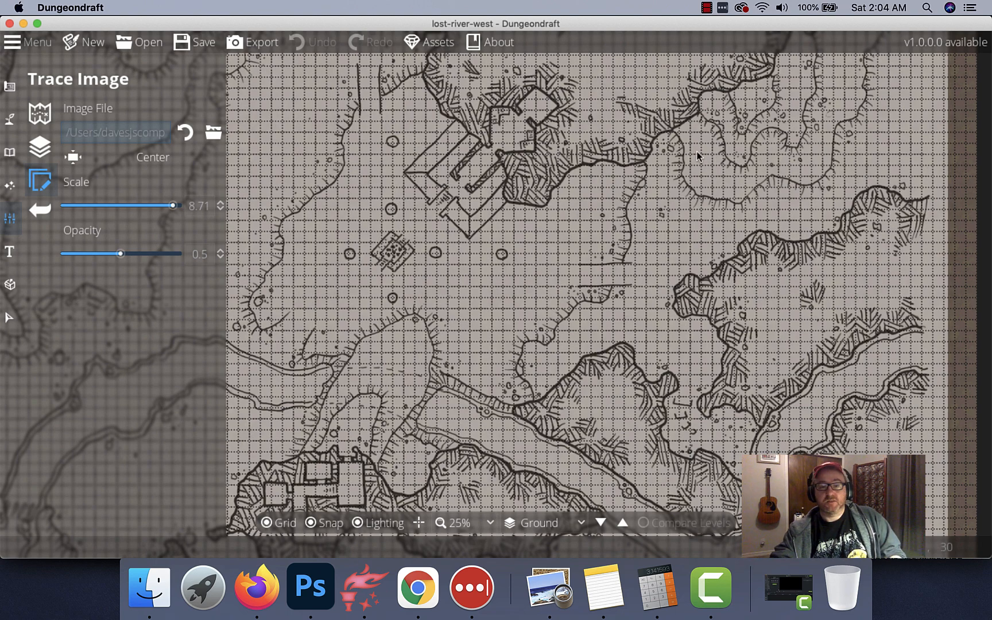
scroll(698, 155, "up", 10)
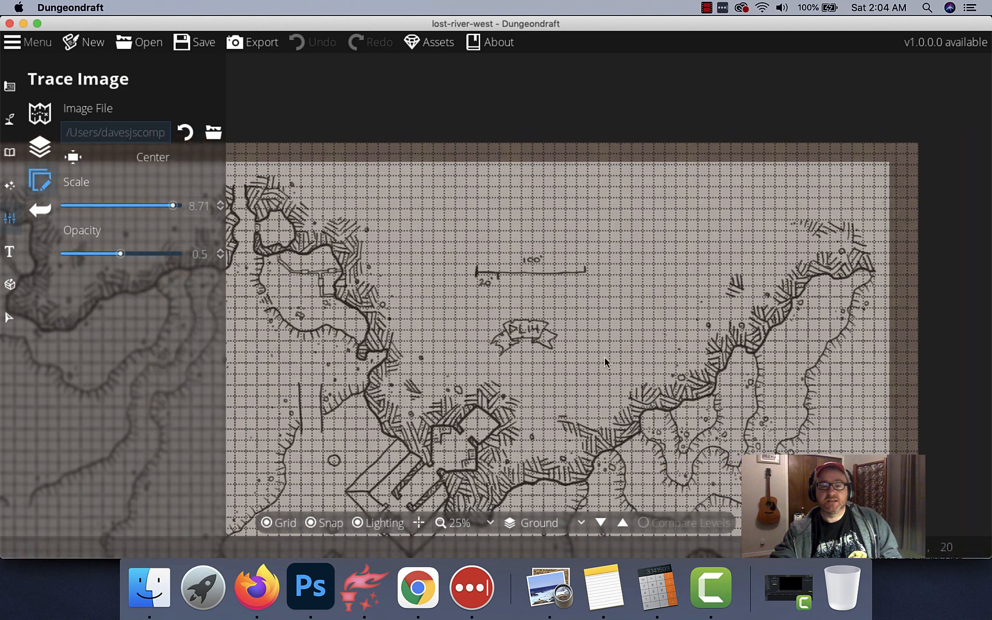
scroll(571, 288, "up", 6)
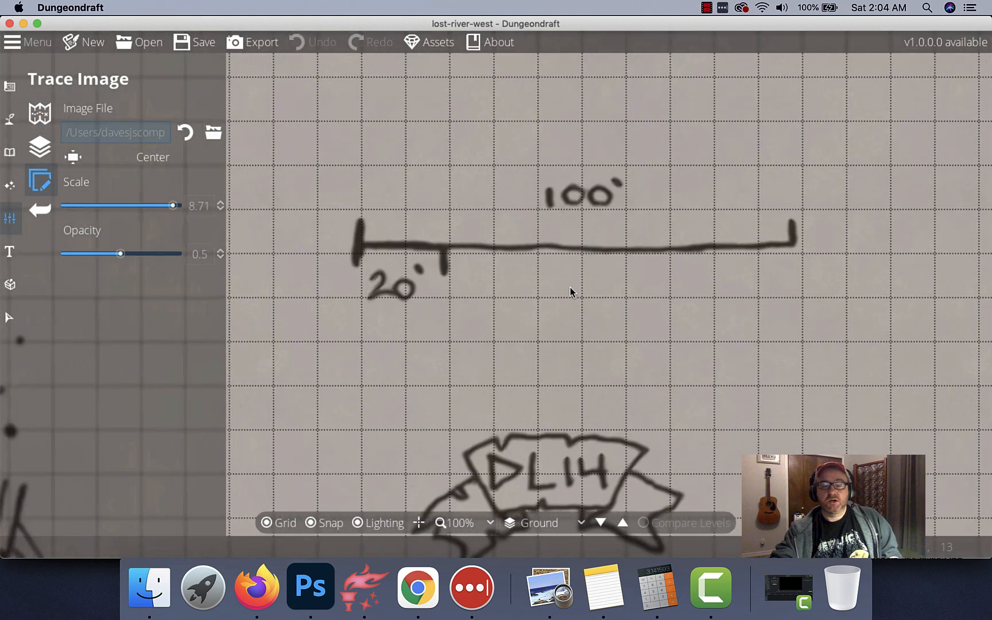
scroll(754, 307, "down", 2)
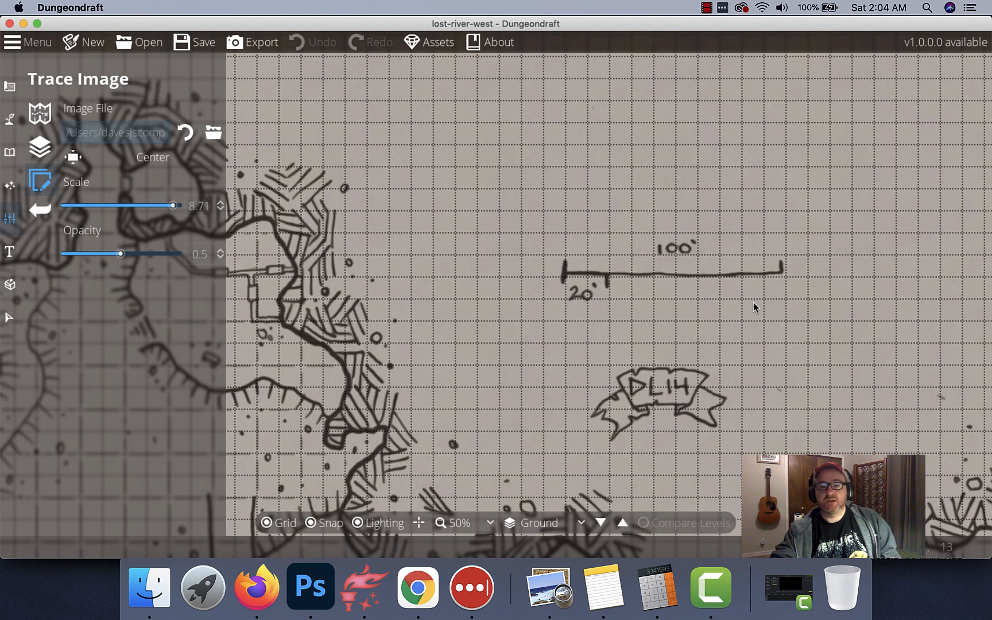
Check the grid against the corridors near rooms 4 and 5 in Firefox's Roll20 map, and return to Dungeondraft.
left_click(257, 586)
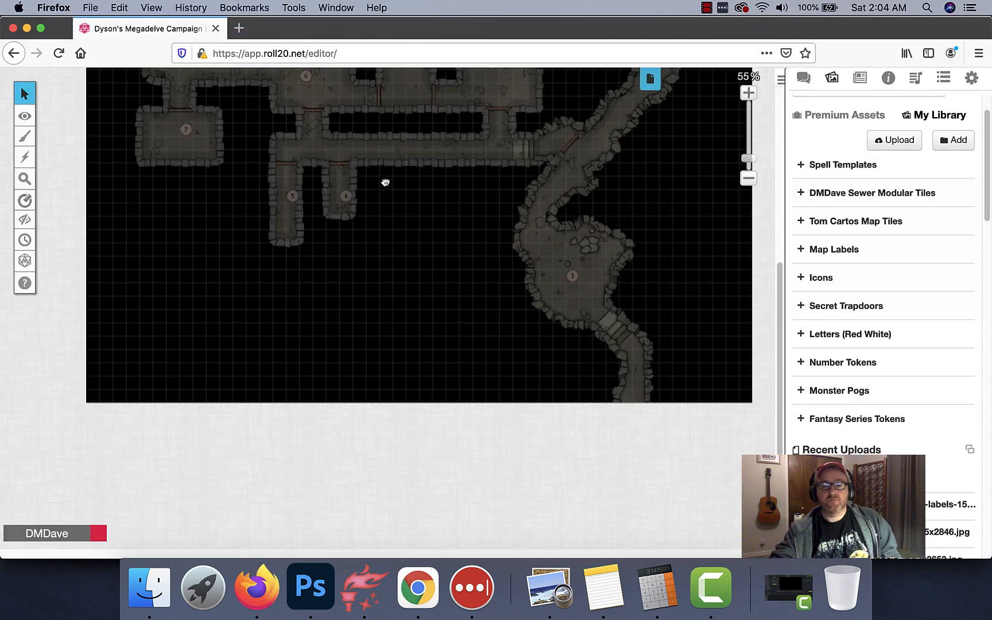
scroll(374, 252, "up", 5)
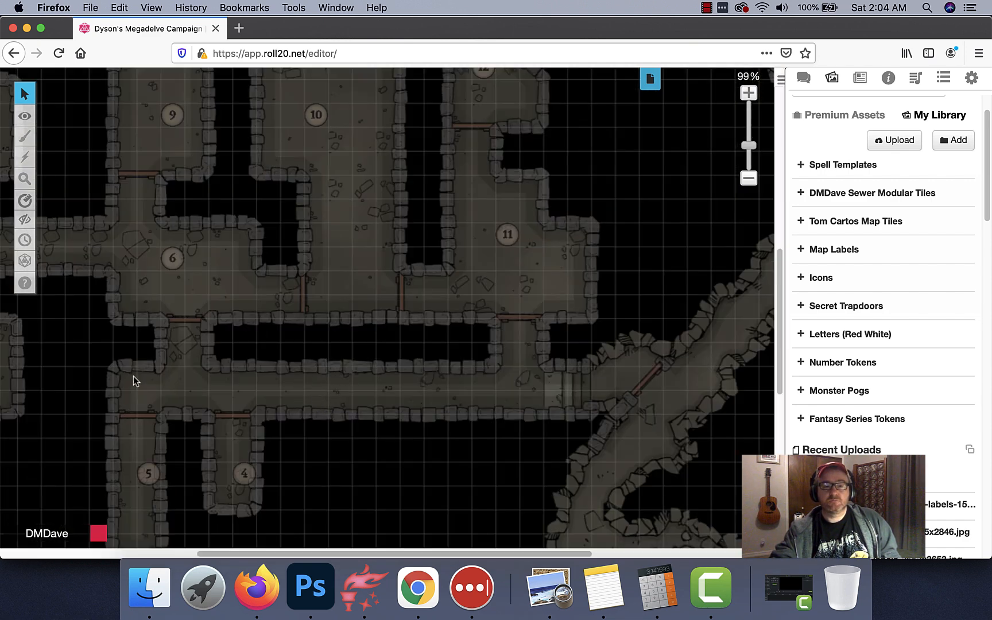
left_click(368, 594)
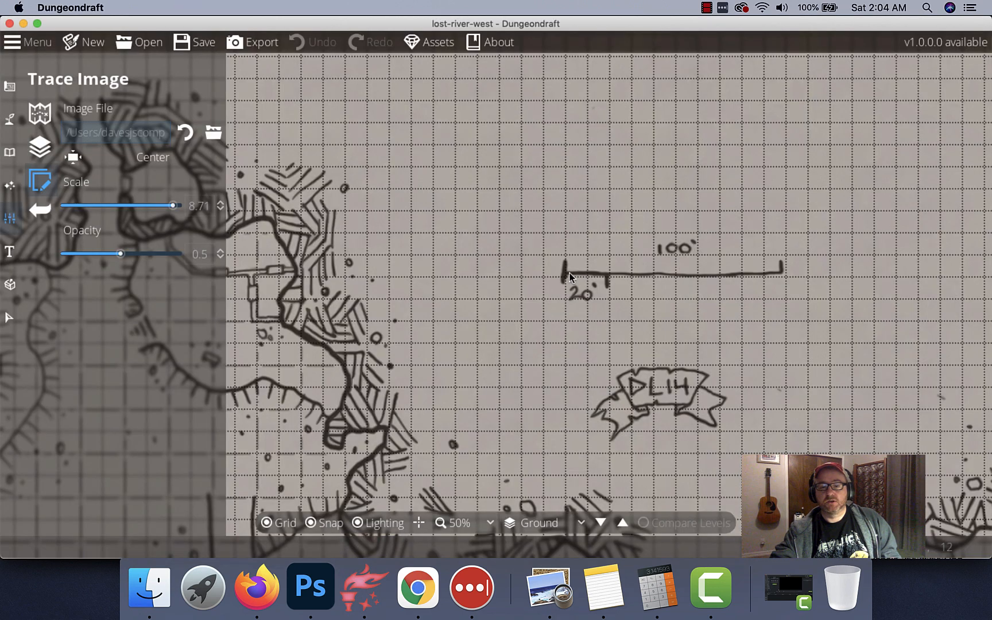
Examine the overall layout of the traced cave map and its northern passages.
scroll(375, 350, "down", 4)
scroll(374, 350, "left", 4)
scroll(389, 349, "up", 4)
scroll(389, 349, "right", 2)
scroll(515, 356, "down", 5)
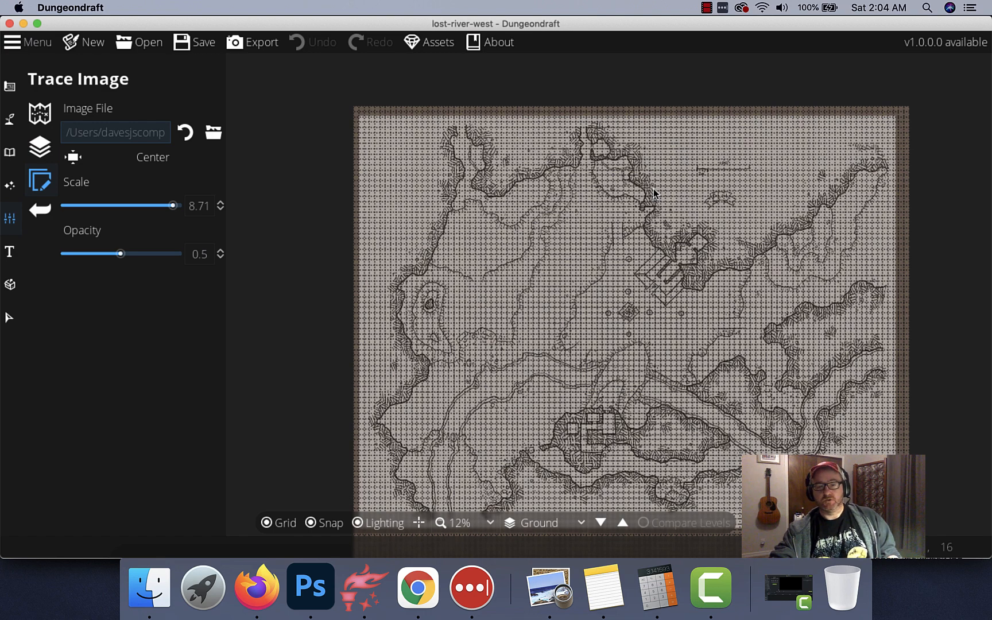
scroll(657, 237, "right", 3)
scroll(658, 237, "up", 1)
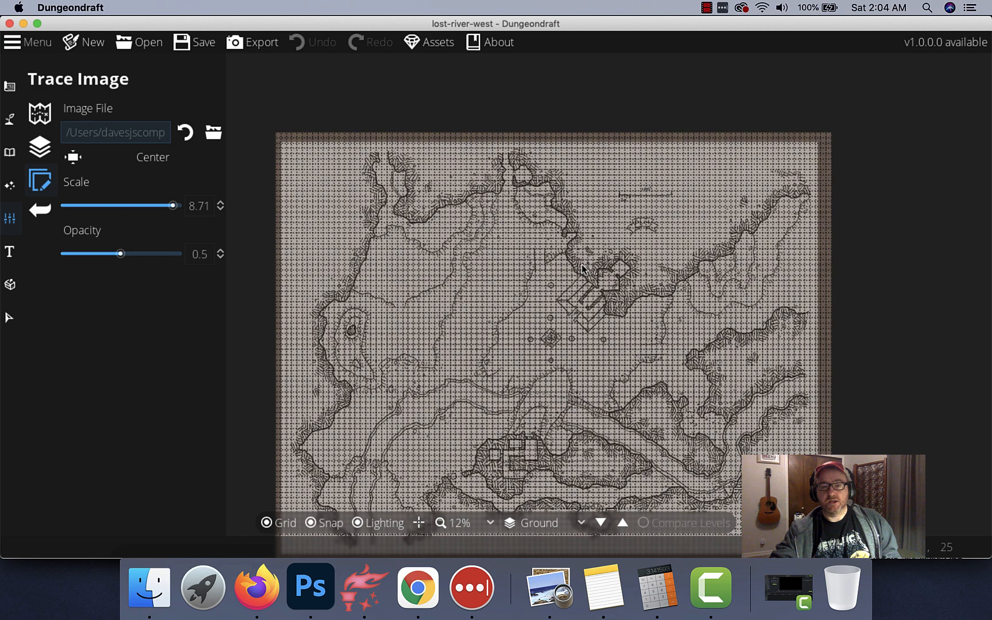
scroll(581, 264, "left", 2)
scroll(581, 264, "up", 2)
scroll(515, 240, "up", 5)
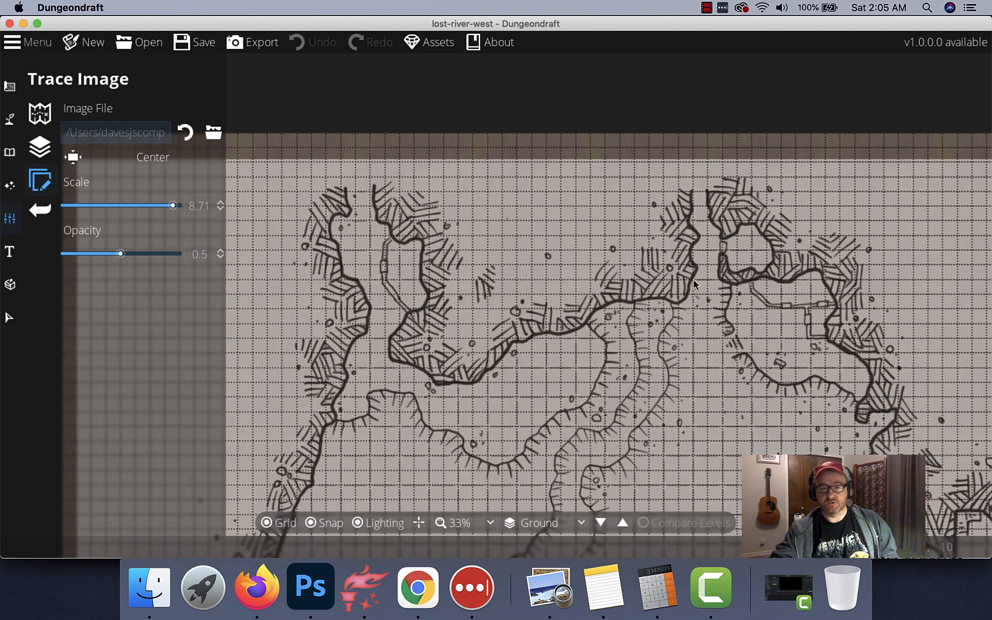
Examine the temple area, the western ledges and the river's western course on the traced image.
scroll(627, 356, "down", 10)
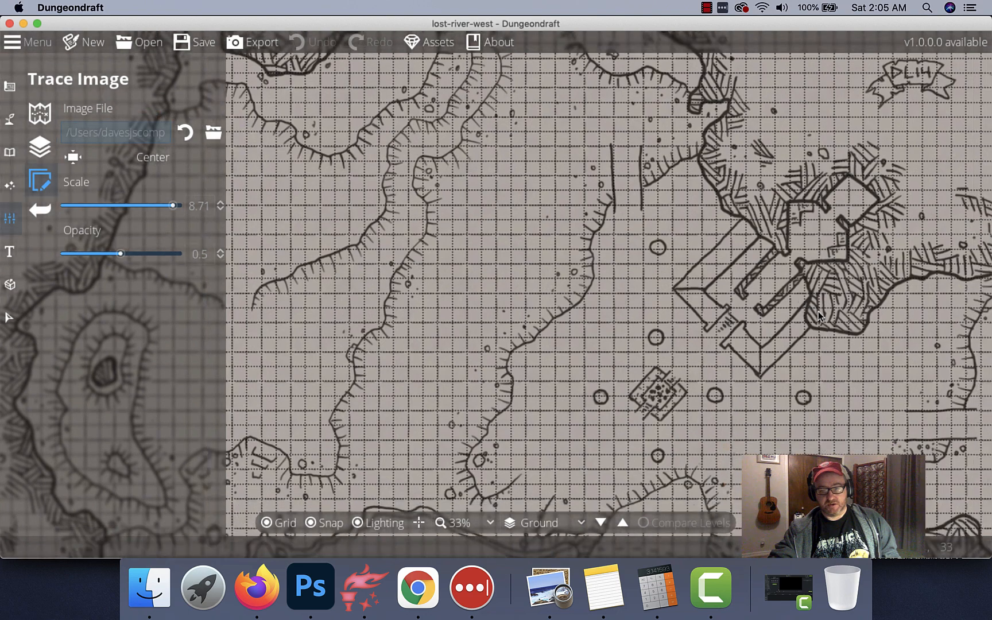
scroll(623, 246, "left", 10)
scroll(623, 246, "up", 5)
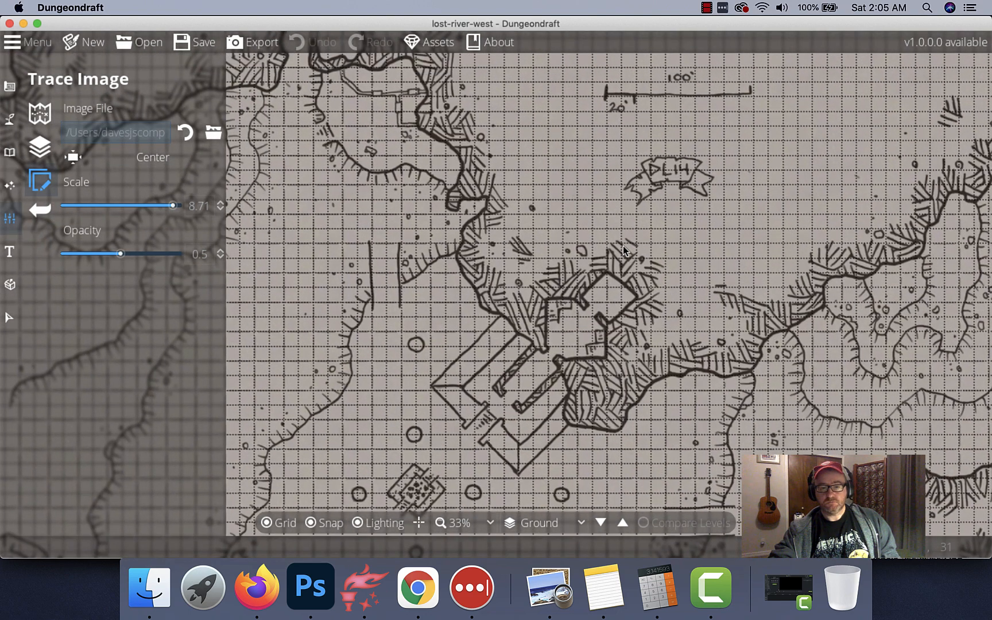
scroll(623, 246, "left", 3)
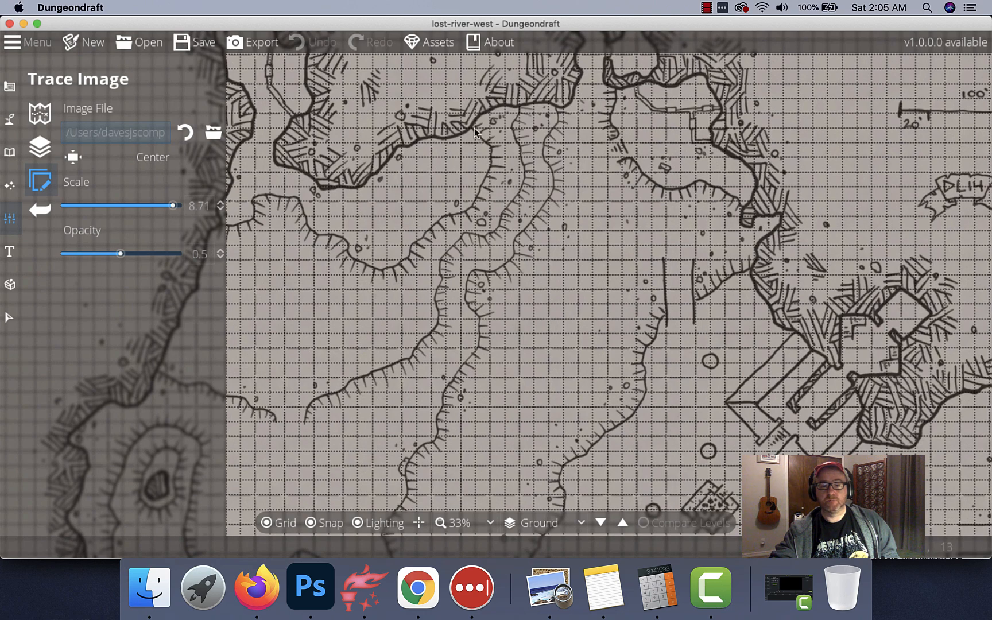
scroll(313, 253, "down", 5)
scroll(313, 254, "left", 2)
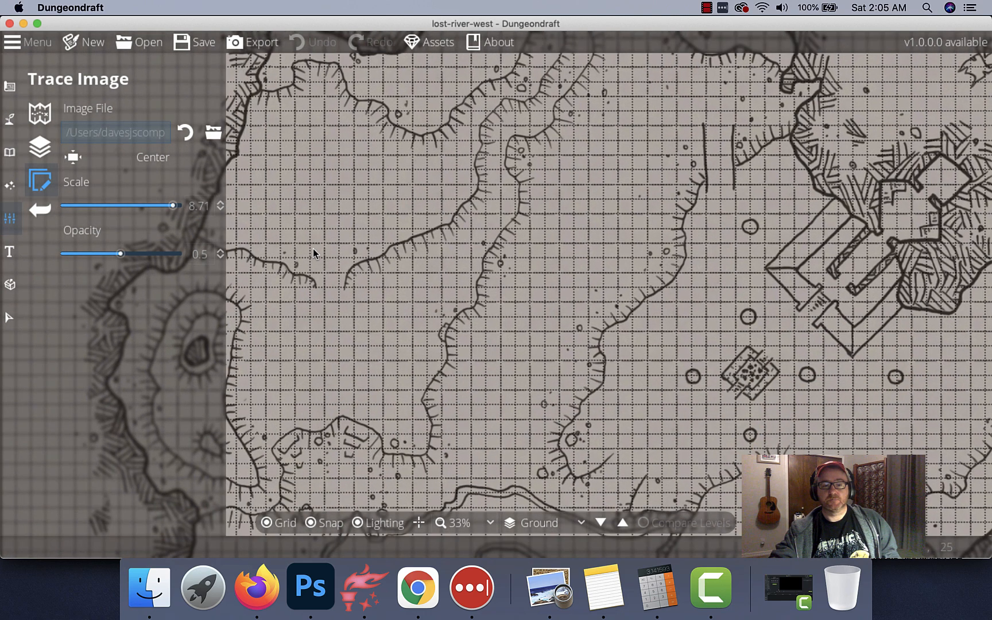
scroll(333, 183, "down", 5)
scroll(333, 183, "left", 3)
scroll(483, 263, "down", 5)
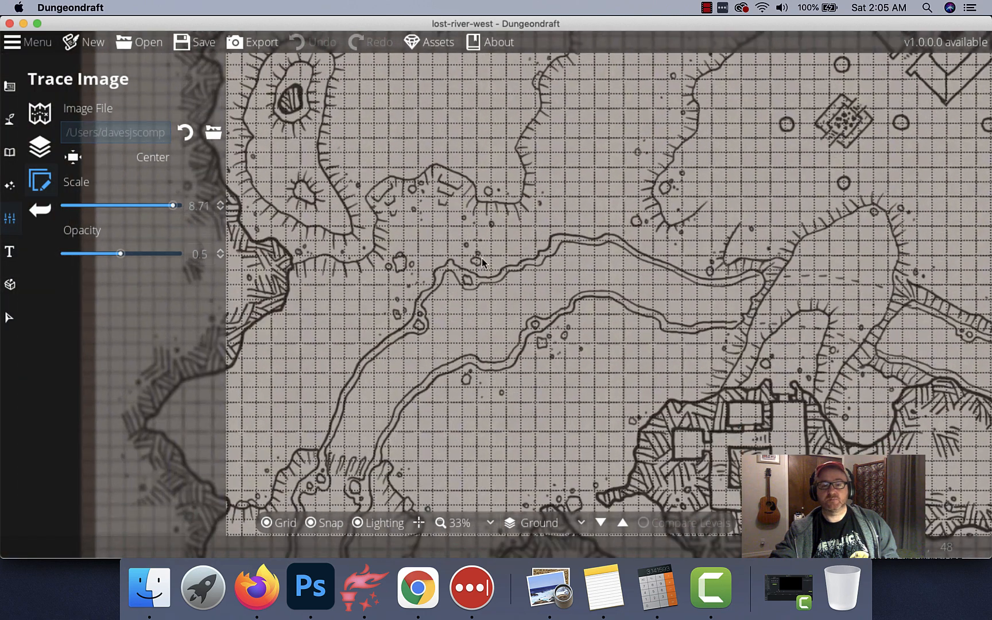
scroll(485, 290, "up", 2)
scroll(534, 299, "down", 5)
scroll(586, 307, "up", 1)
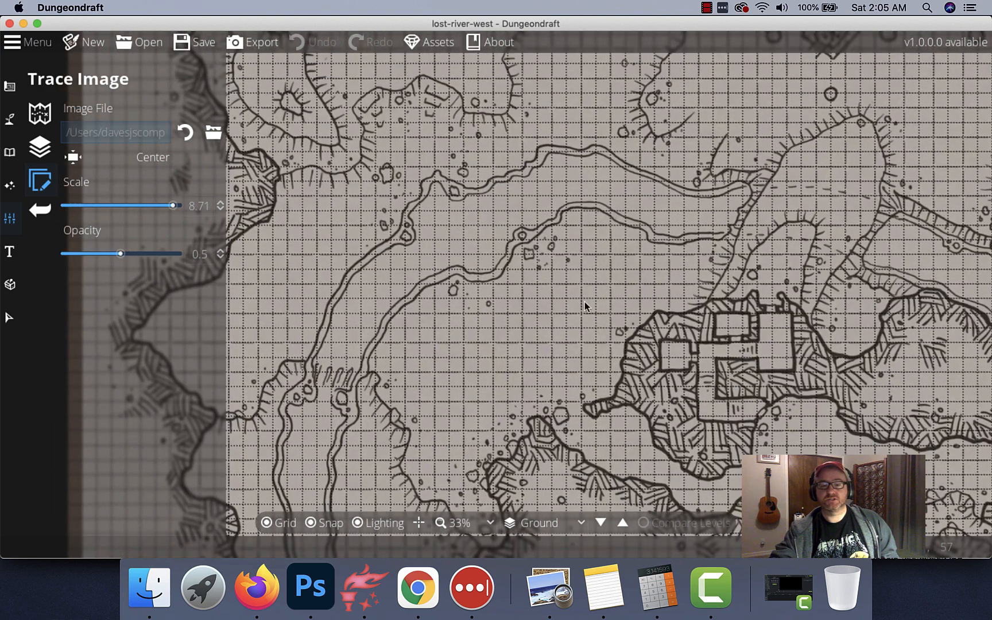
Examine the walled rooms south of the river, the temple with its pillars, and the eastern ledges and tunnels.
scroll(815, 248, "right", 10)
scroll(814, 248, "down", 6)
scroll(529, 216, "up", 5)
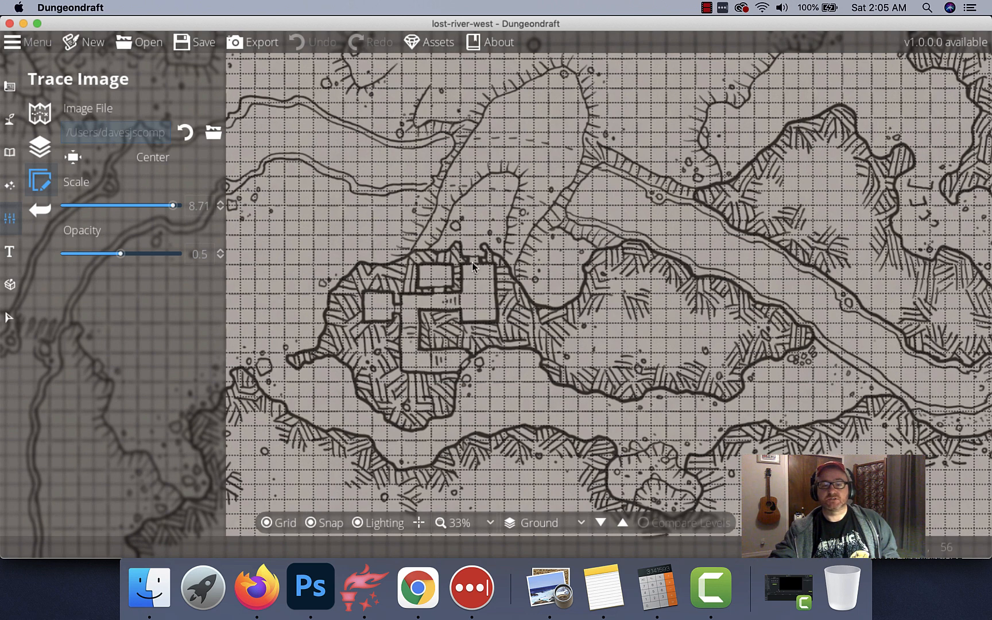
scroll(466, 259, "up", 5)
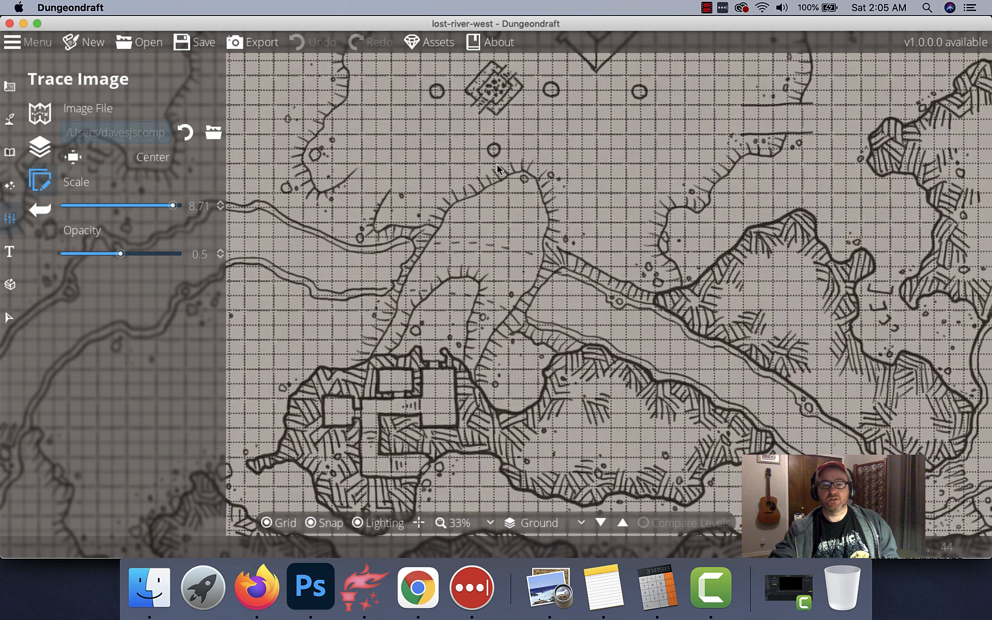
scroll(496, 158, "up", 10)
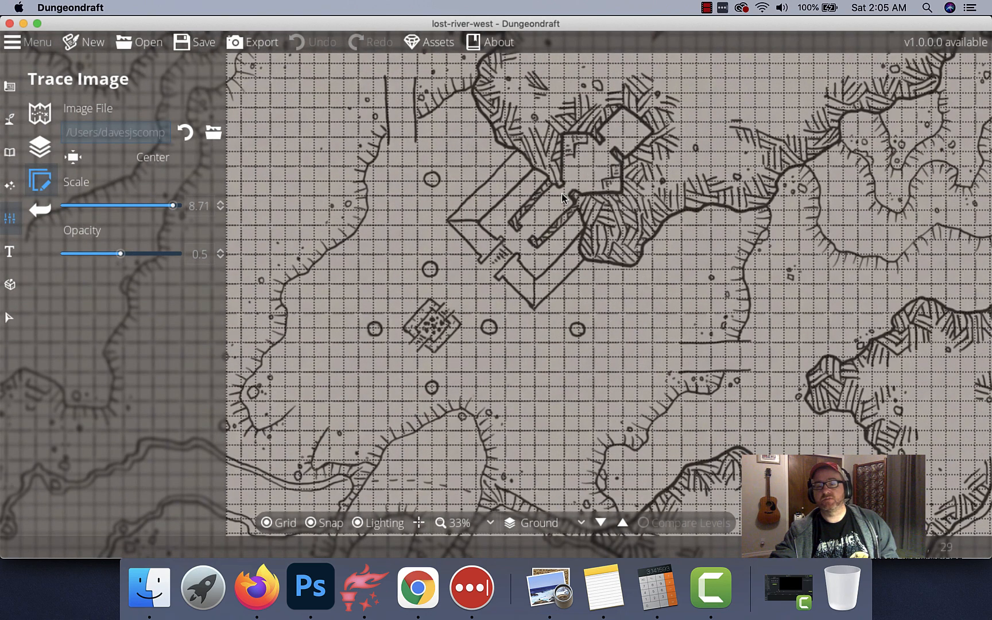
scroll(634, 218, "right", 5)
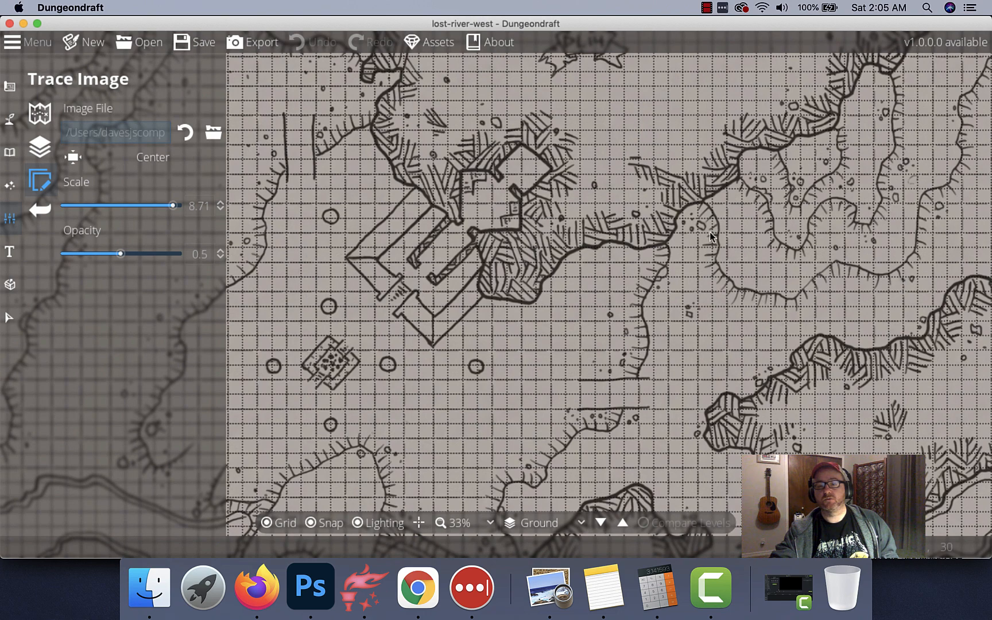
left_click_drag(712, 235, 607, 333)
scroll(729, 405, "right", 12)
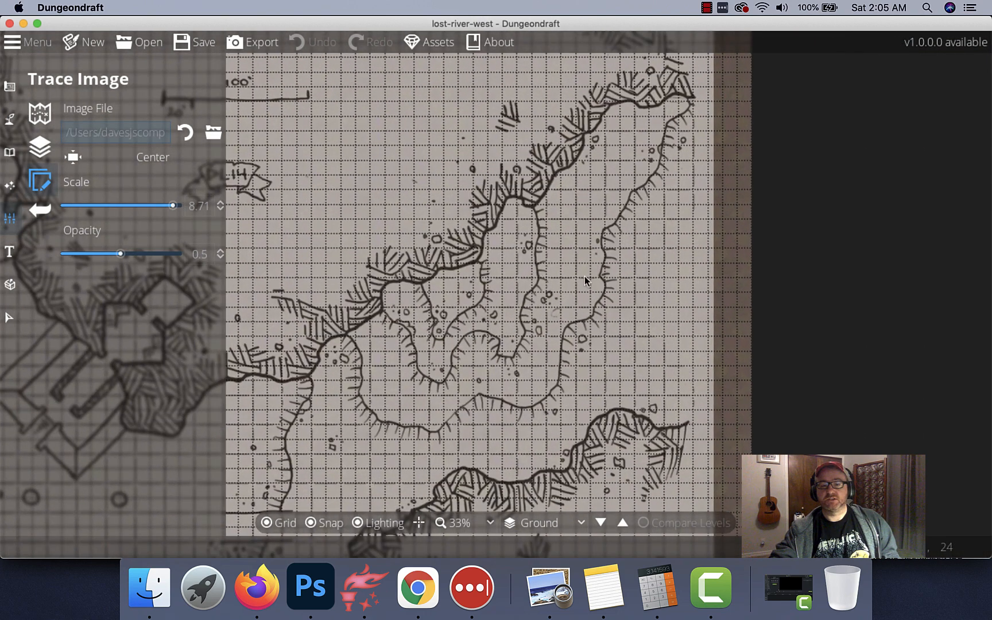
scroll(761, 244, "left", 8)
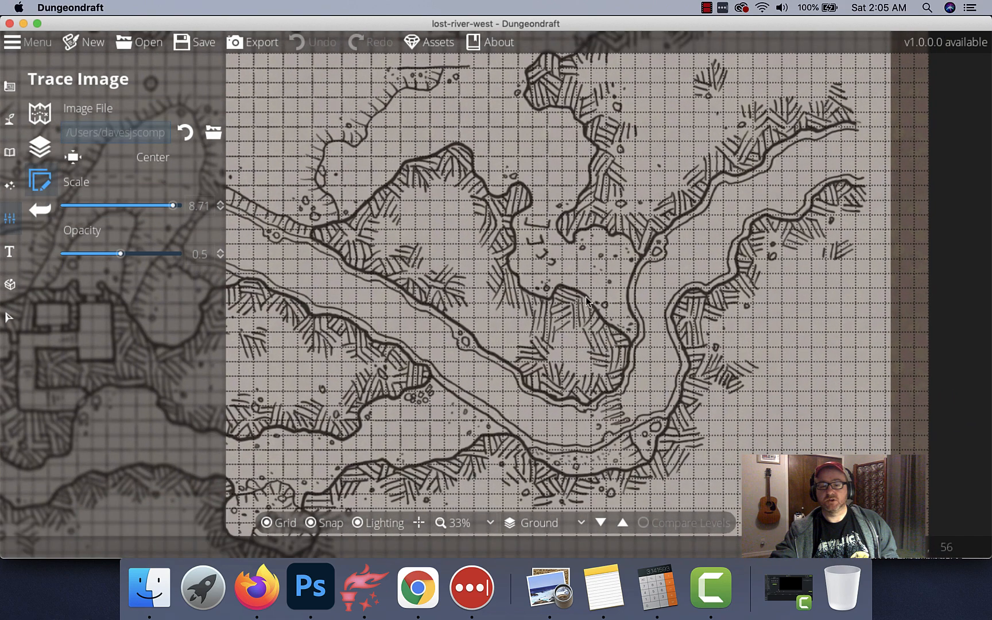
Look over the central river crossing and review the traced cave map as a whole.
scroll(587, 302, "left", 5)
scroll(552, 459, "up", 5)
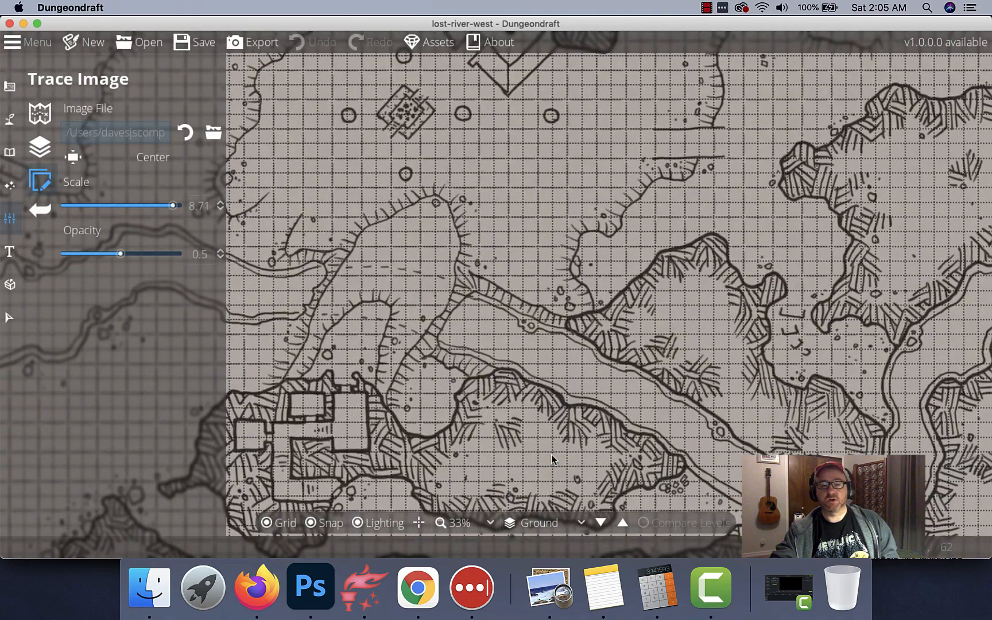
scroll(551, 459, "up", 10)
scroll(427, 198, "up", 7)
scroll(444, 412, "left", 7)
scroll(444, 411, "down", 6)
scroll(540, 387, "down", 5)
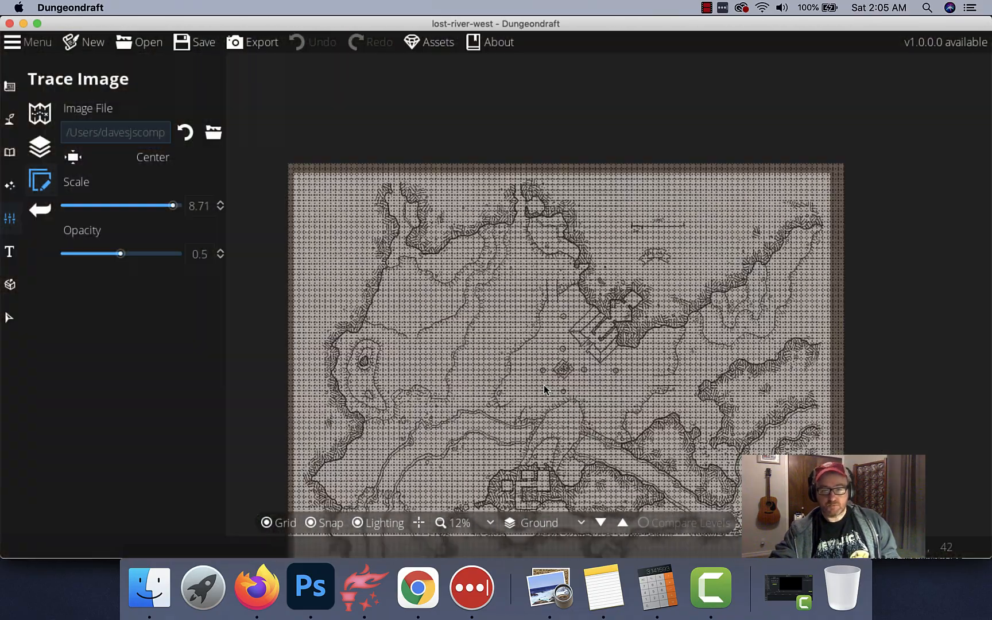
scroll(543, 389, "up", 1)
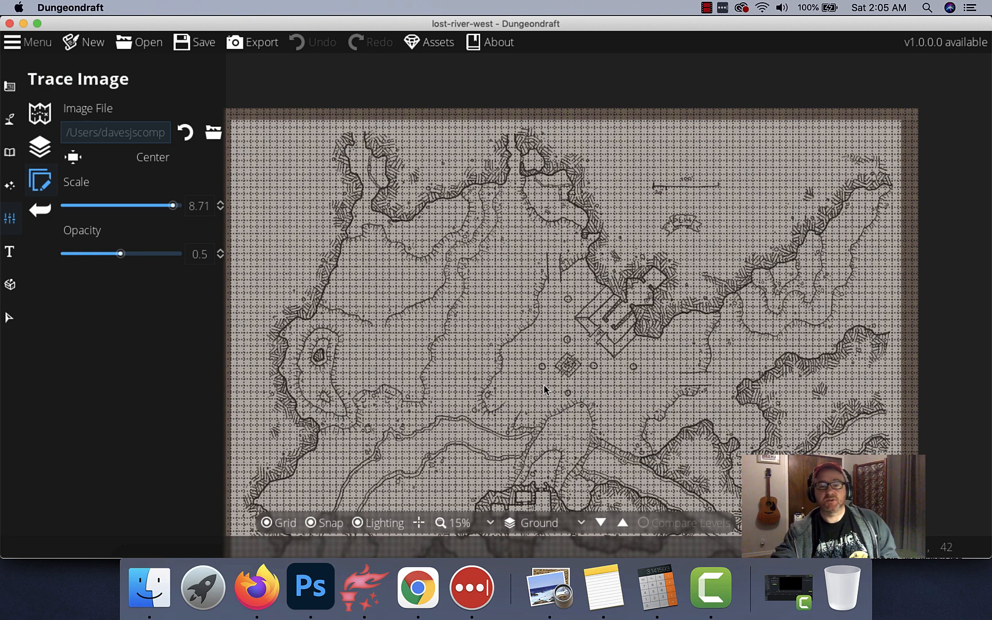
Examine the traced map from the northern passages through the temple and eastern caverns to the walled rooms south of the river.
scroll(543, 385, "up", 3)
left_click_drag(400, 152, 520, 359)
left_click_drag(424, 264, 547, 299)
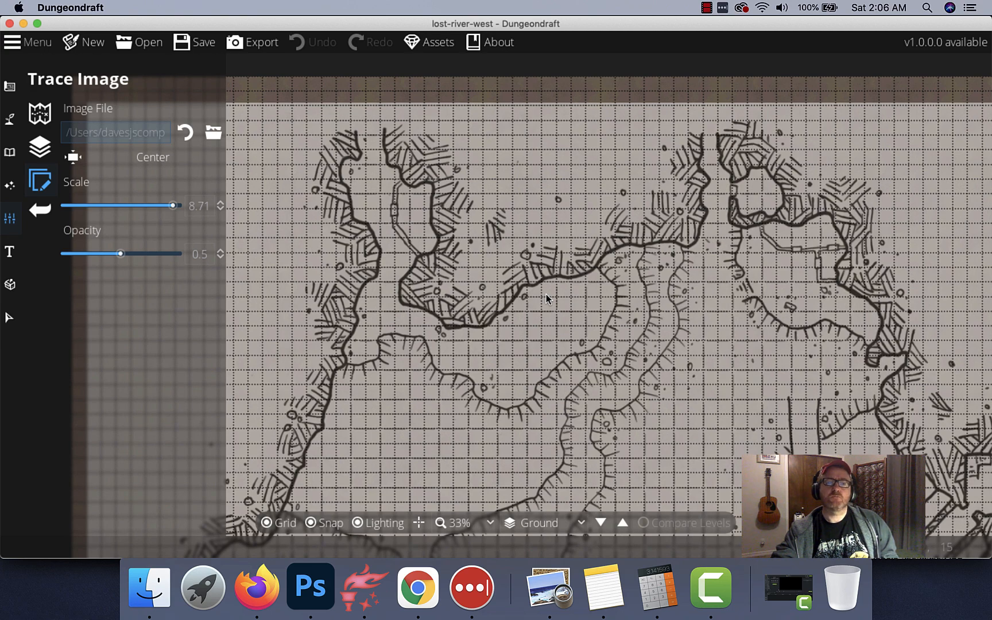
left_click_drag(669, 354, 540, 45)
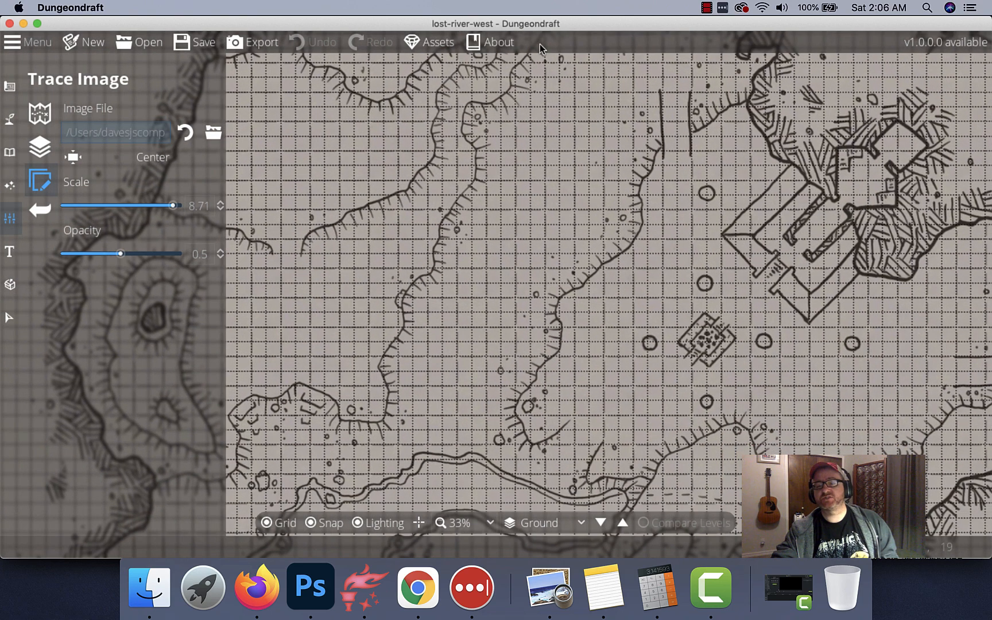
left_click_drag(735, 315, 621, 138)
left_click_drag(761, 330, 664, 175)
left_click_drag(826, 175, 630, 302)
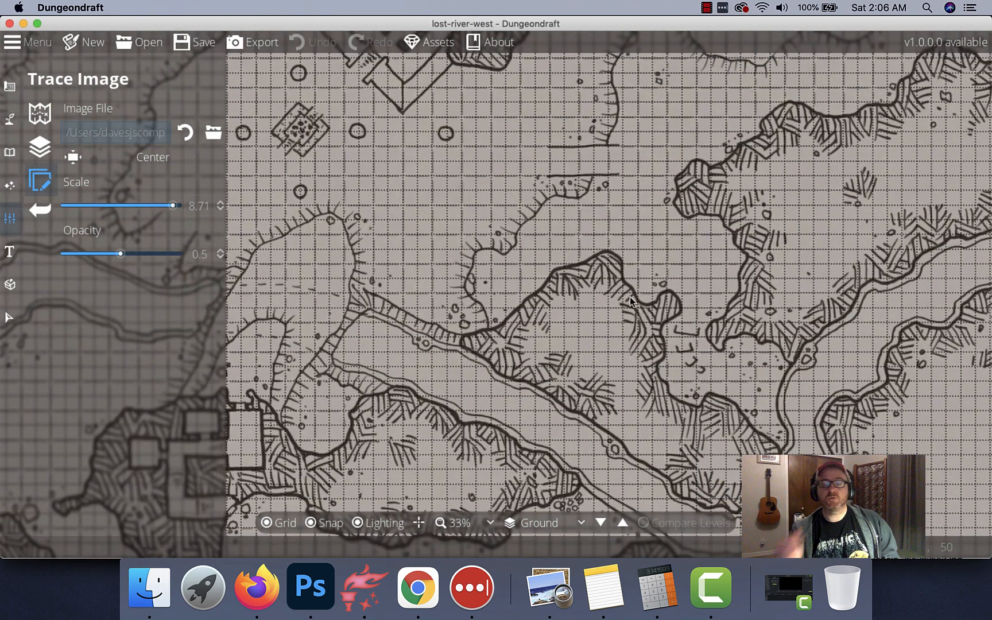
left_click_drag(444, 118, 541, 405)
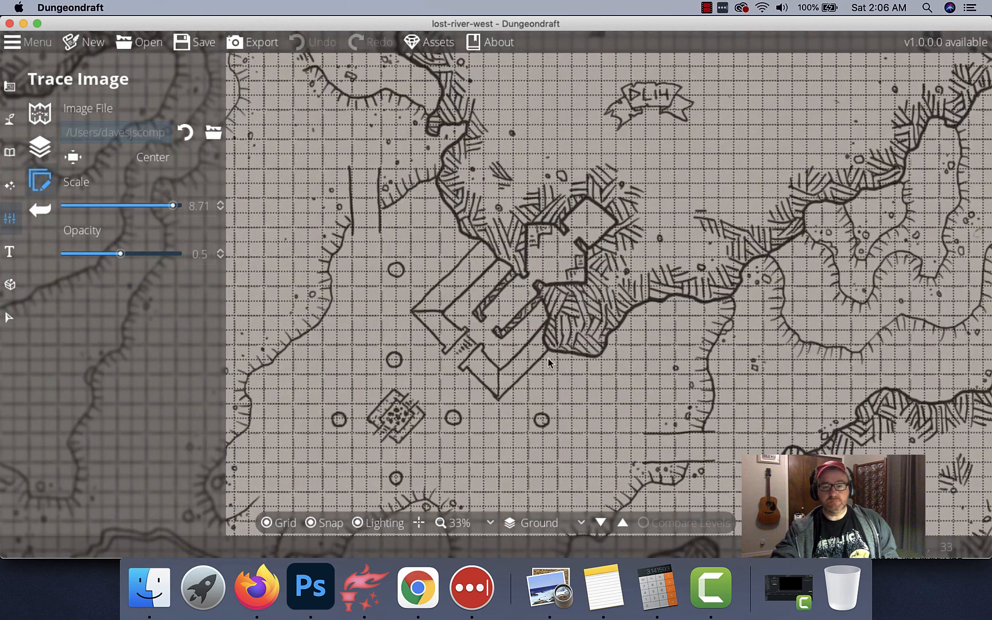
left_click_drag(398, 167, 512, 133)
left_click_drag(543, 466, 529, 86)
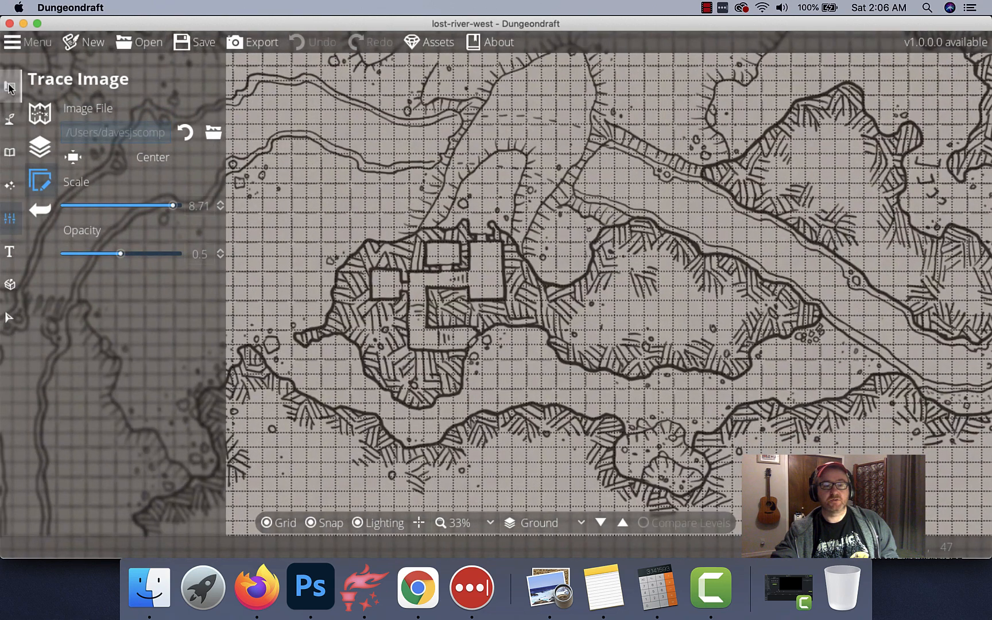
Draw the eastern room of the southern complex as a 2 by 4 square rectangle with the plain stone floor and Cobble wall.
left_click(9, 86)
left_click(63, 114)
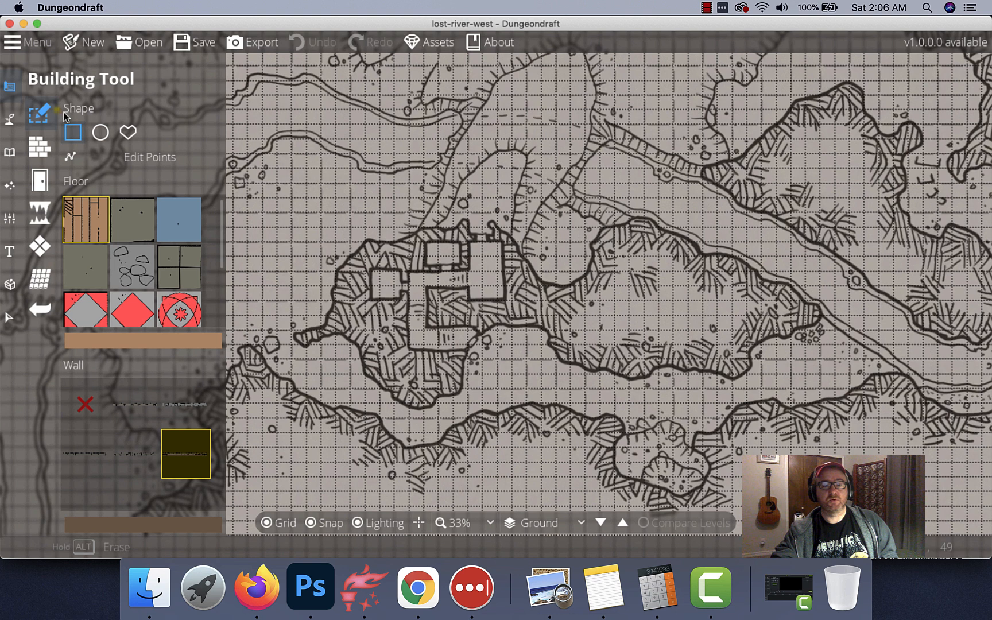
left_click(83, 269)
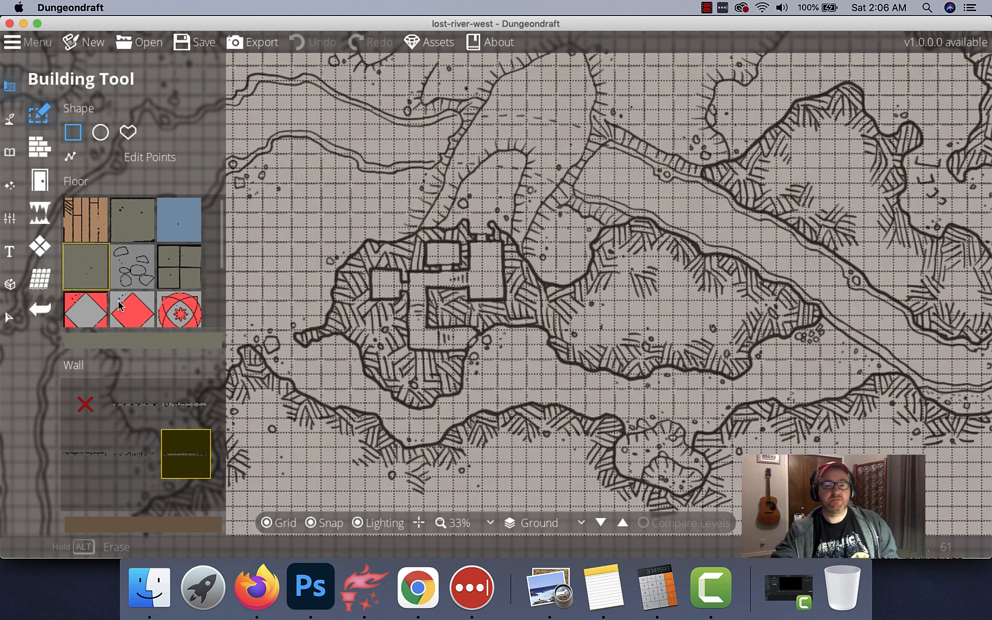
left_click(191, 409)
scroll(439, 290, "up", 3)
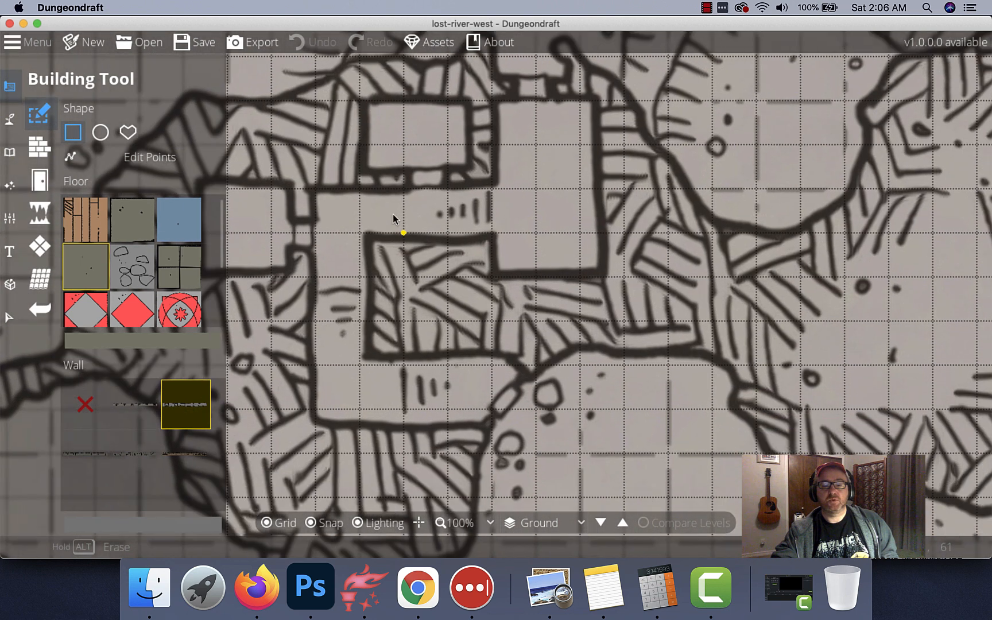
left_click_drag(492, 101, 588, 254)
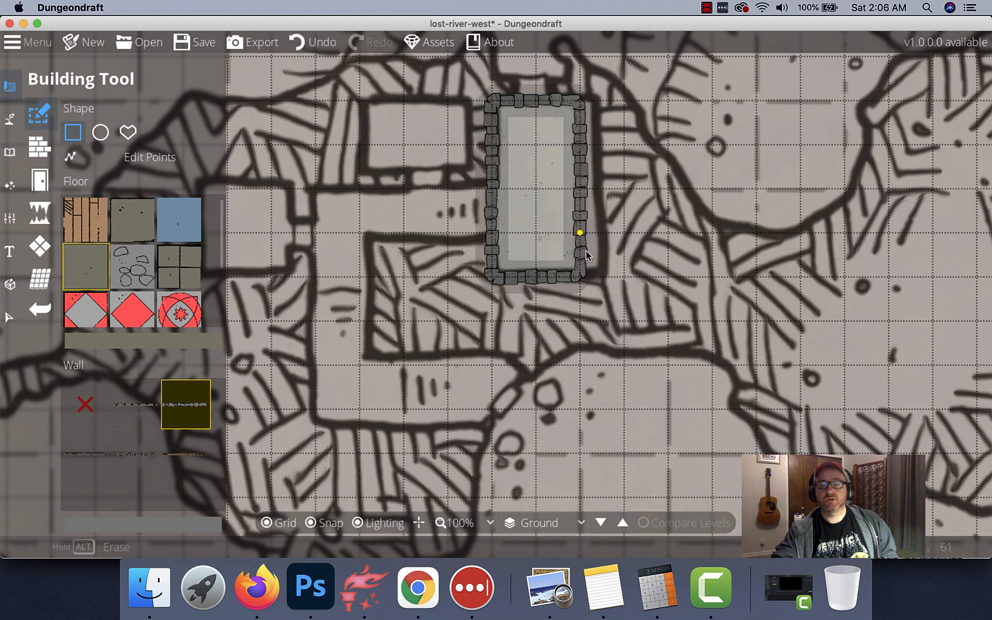
Add the one-square-wide C-shaped corridor running west from the eastern room, south, and back east along the traced outline.
left_click_drag(510, 197, 620, 252)
left_click_drag(601, 287, 469, 464)
left_click_drag(424, 420, 597, 464)
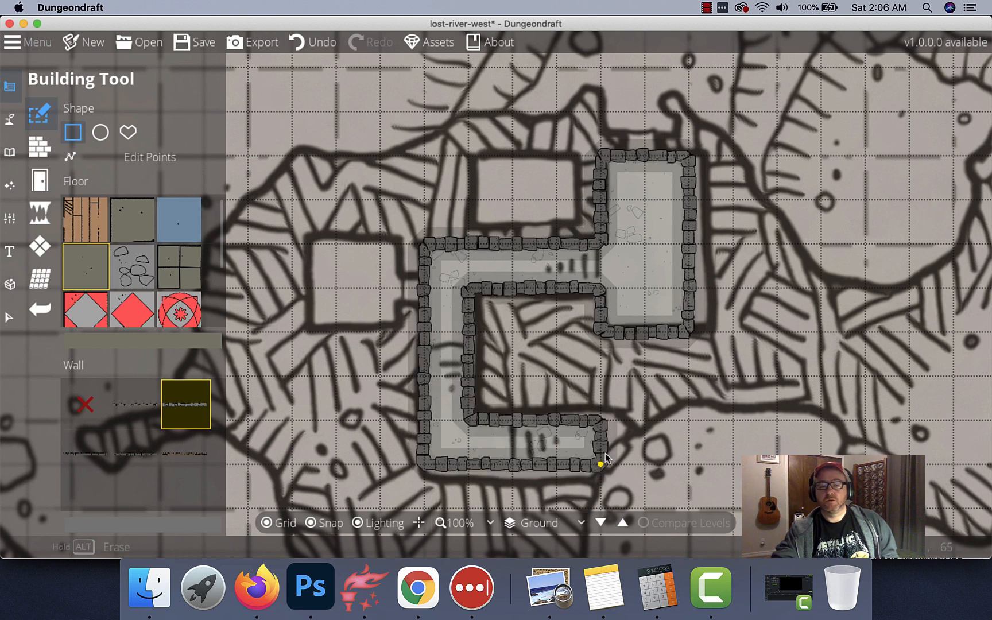
left_click_drag(560, 423, 644, 464)
Draw the 3 by 2 square west room adjoining the corridor over the traced outline.
scroll(466, 336, "left", 5)
scroll(466, 336, "up", 3)
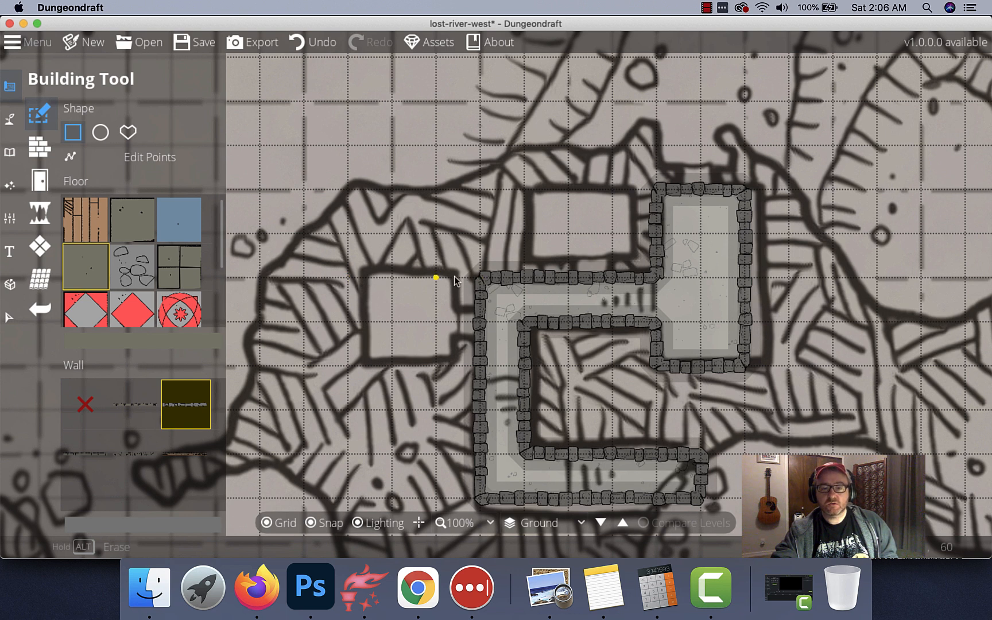
left_click_drag(480, 279, 356, 380)
Draw a straight dividing wall between the west room and the corridor.
left_click(46, 162)
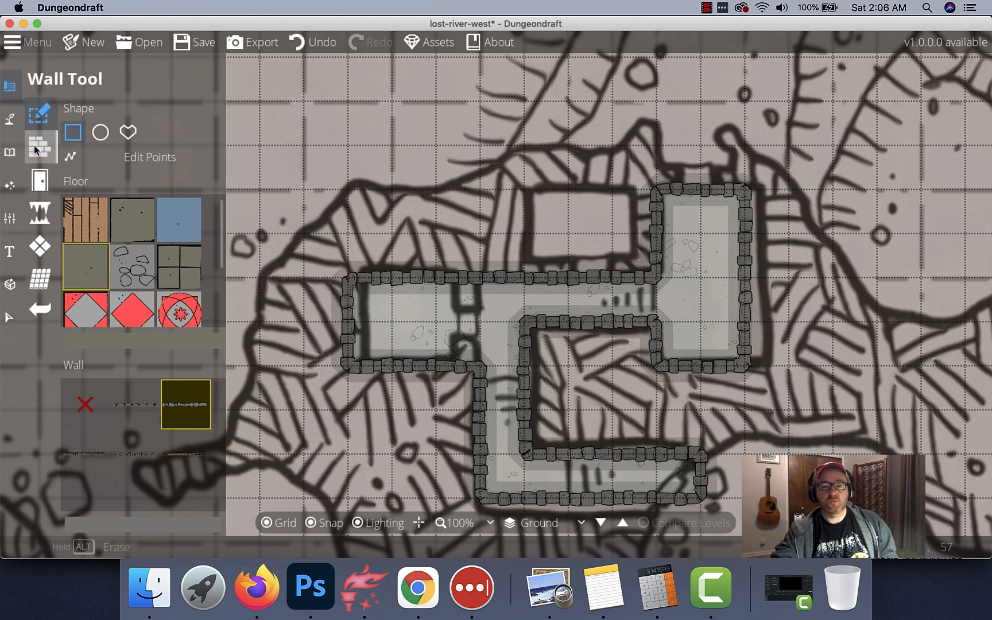
left_click(475, 367)
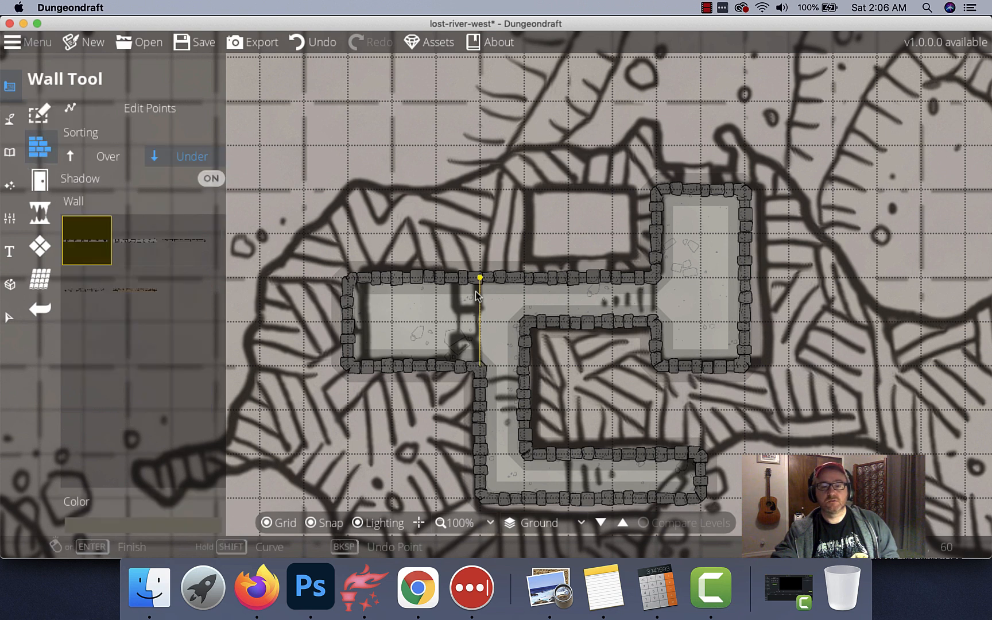
left_click(475, 290)
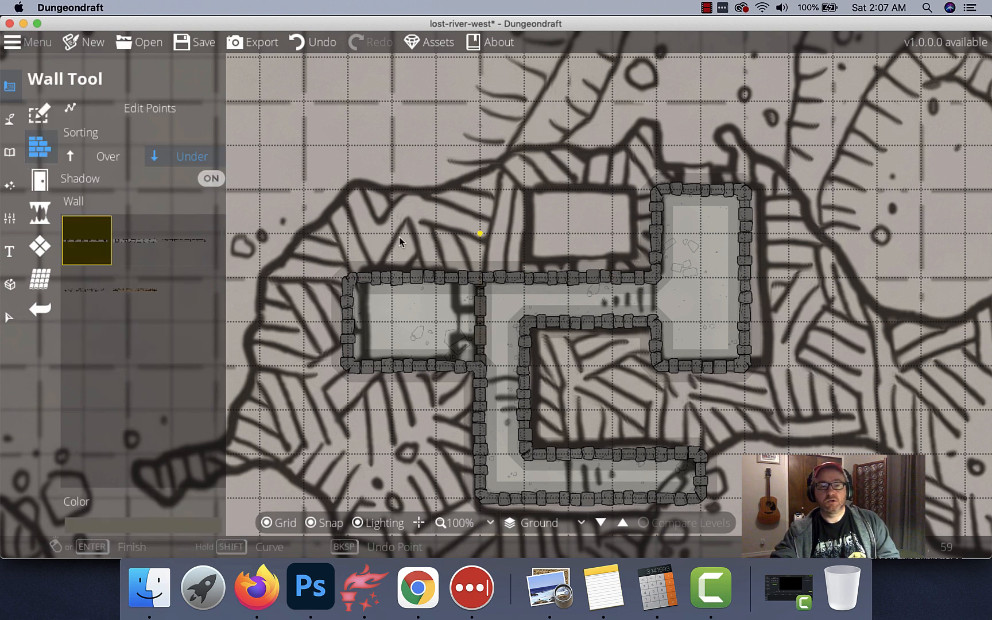
Draw the 3 by 2 square north room between the corridor and the eastern room.
left_click(41, 114)
left_click_drag(539, 208, 646, 265)
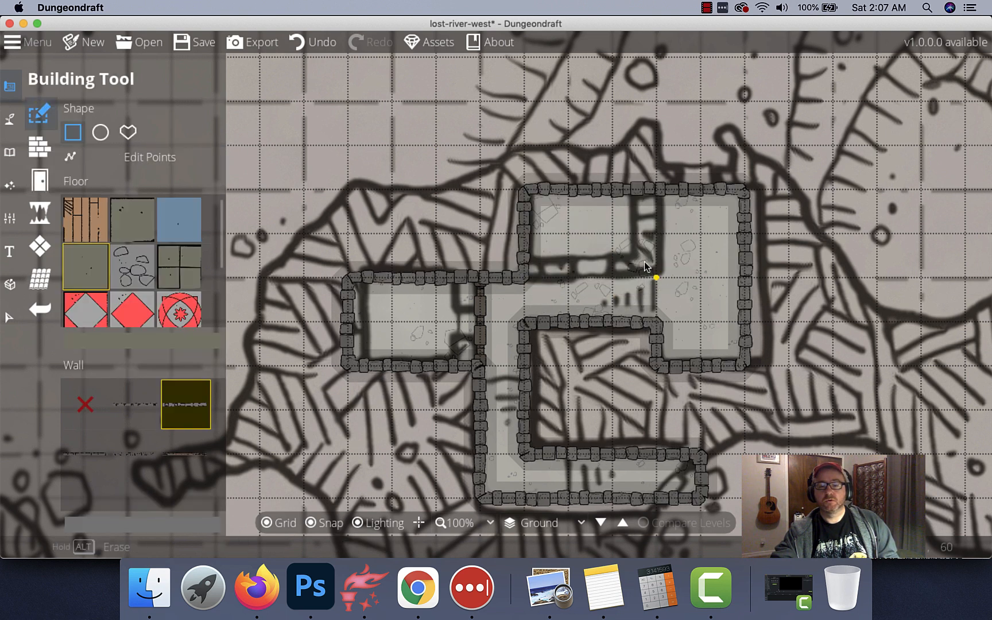
Try to close off the north room with an L-shaped wall along its south and east sides, and undo it.
left_click(40, 147)
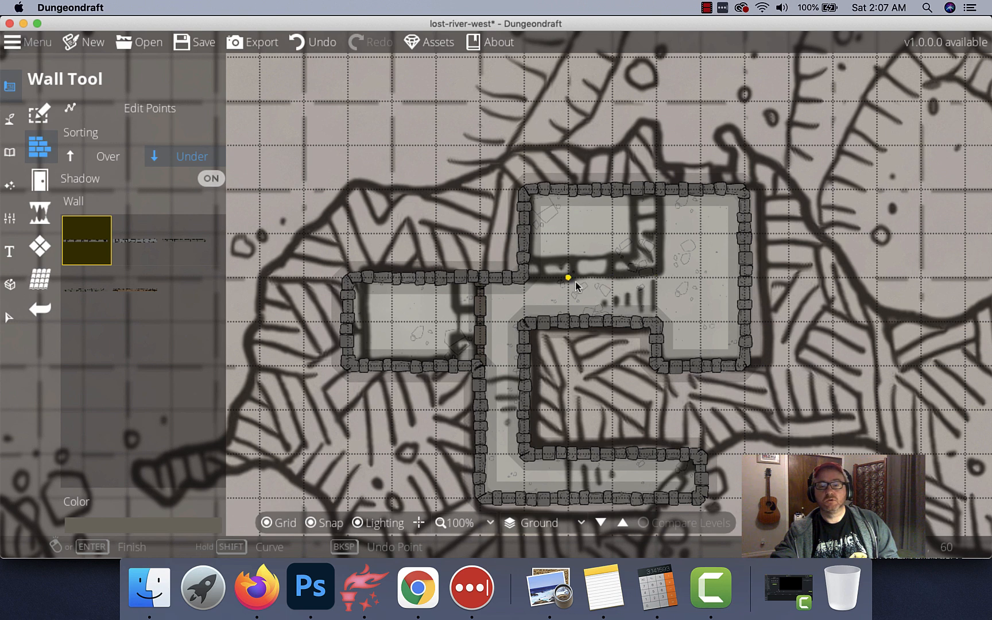
left_click(531, 281)
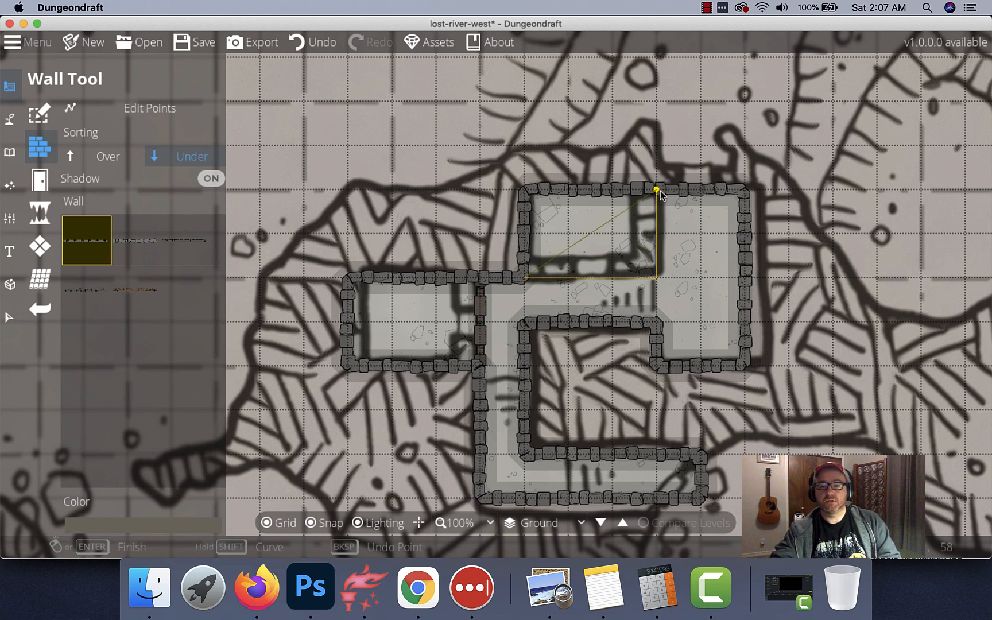
left_click(657, 189)
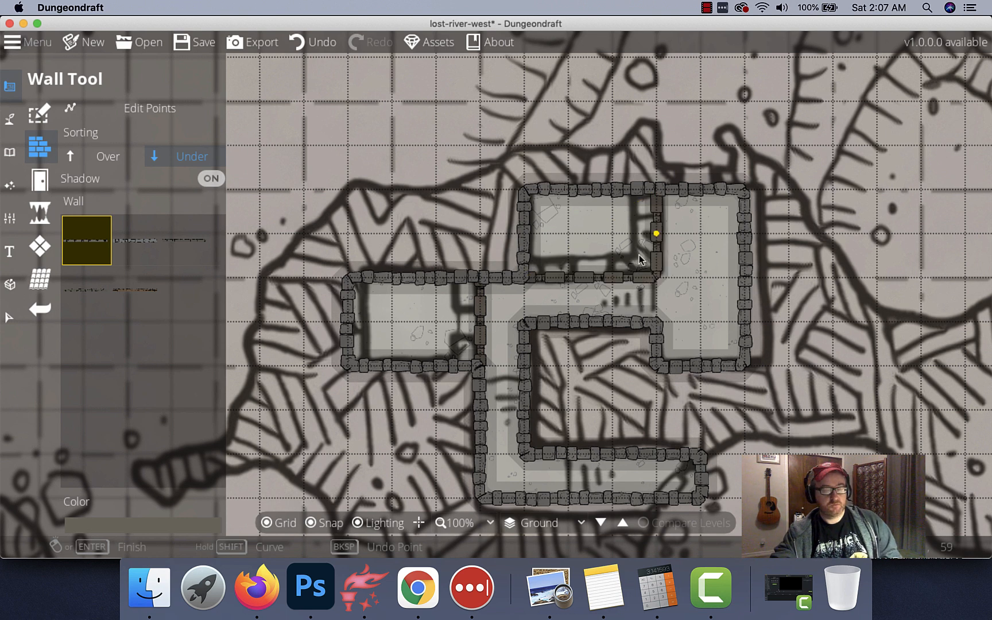
key("super+z")
Choose the Cobble wall style and delete the mismatched dividing wall between the west room and the corridor.
mouse_move(122, 280)
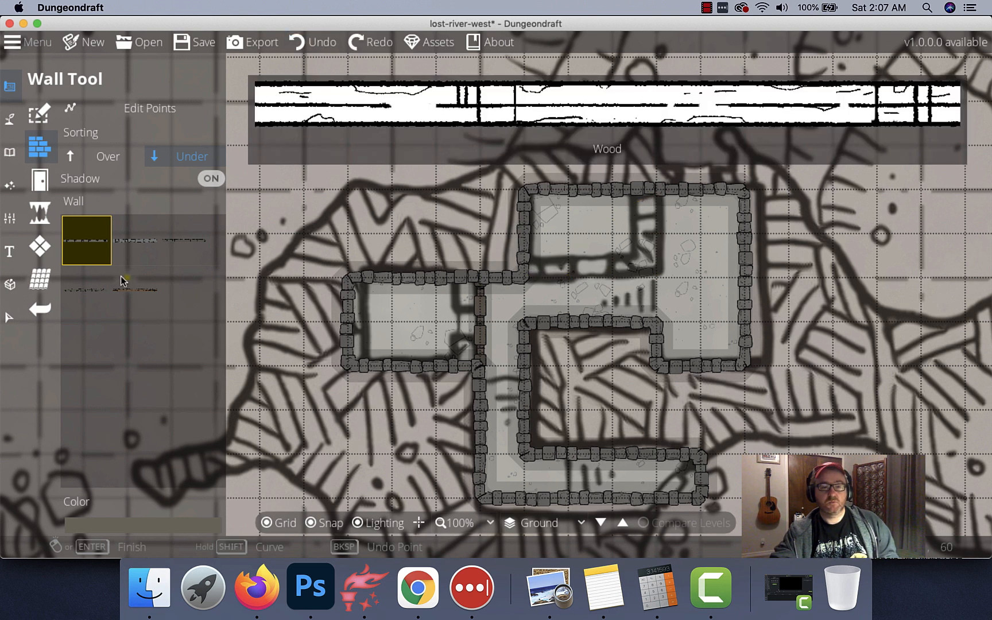
left_click(129, 243)
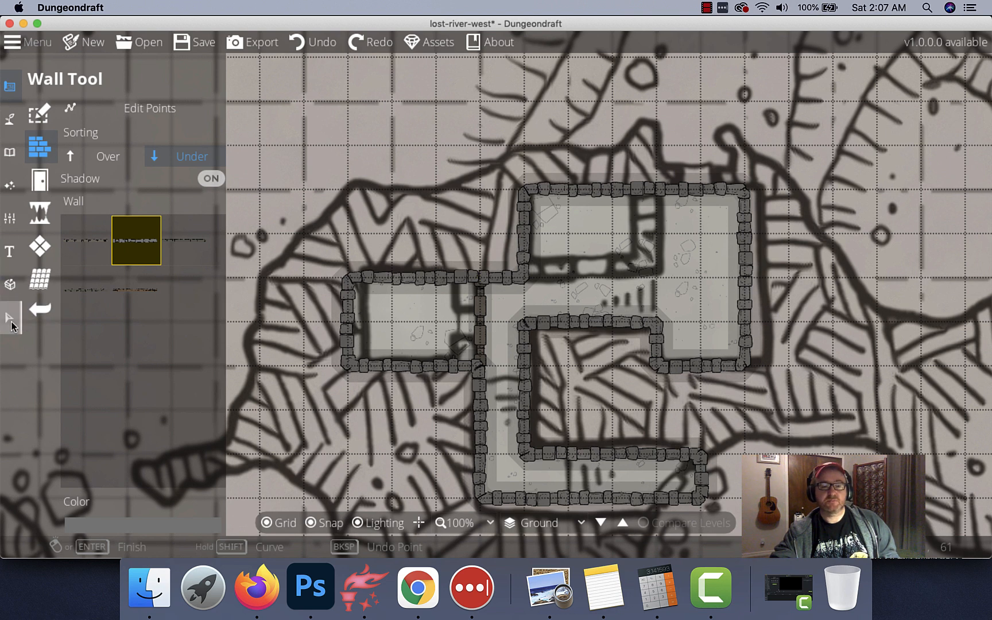
left_click(10, 318)
left_click(481, 325)
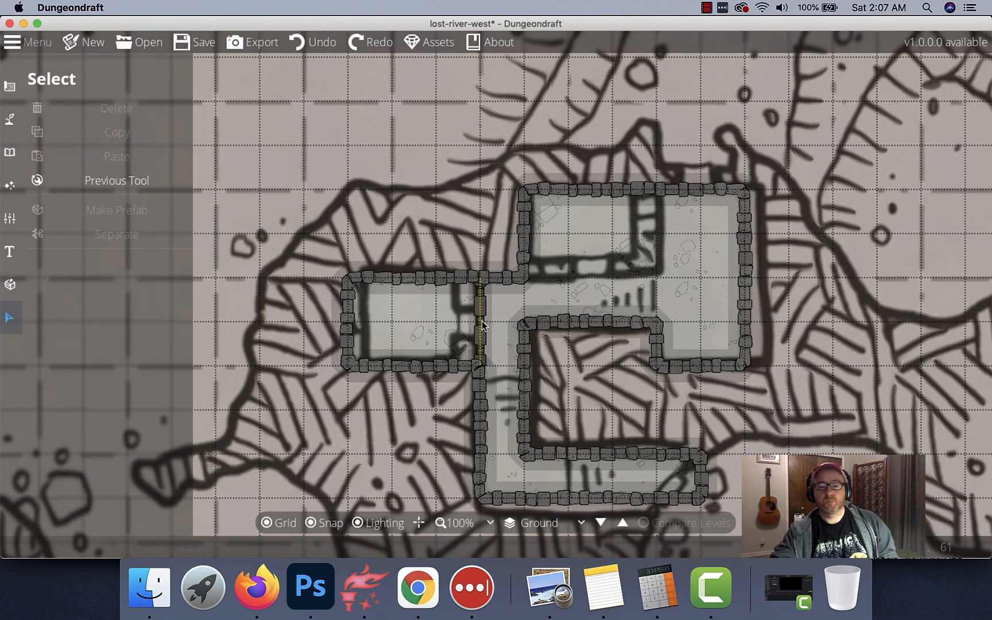
key("Delete")
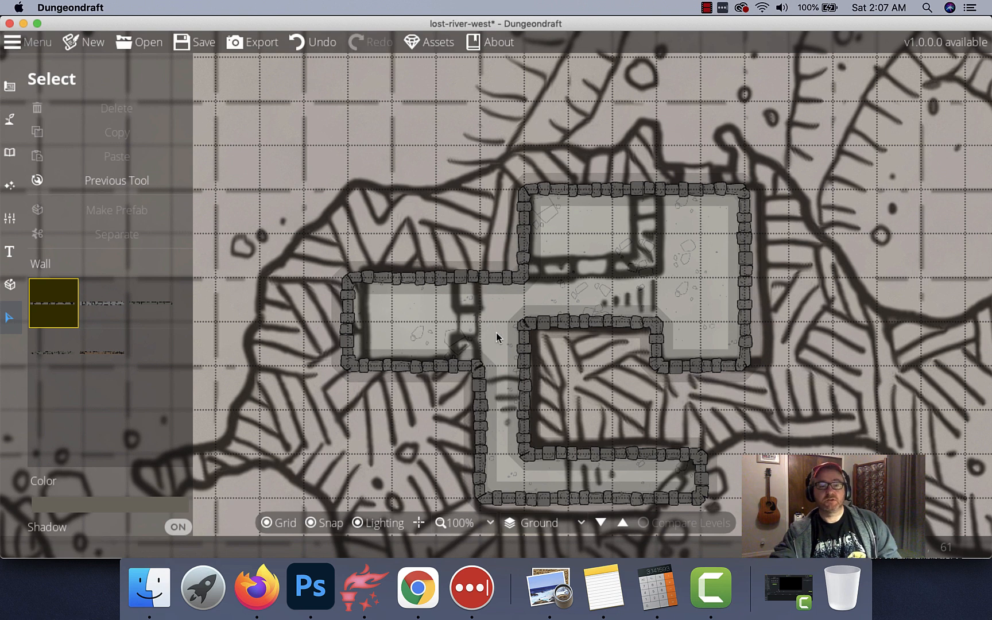
Draw Cobble walls between the west room and the corridor, and along the south and east sides of the north room.
left_click(10, 87)
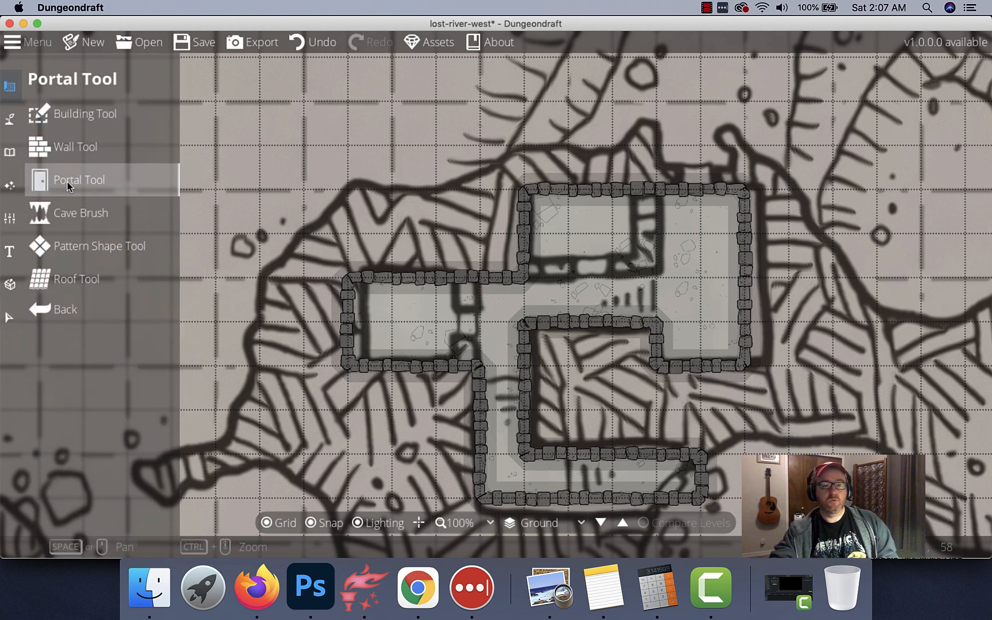
left_click(73, 151)
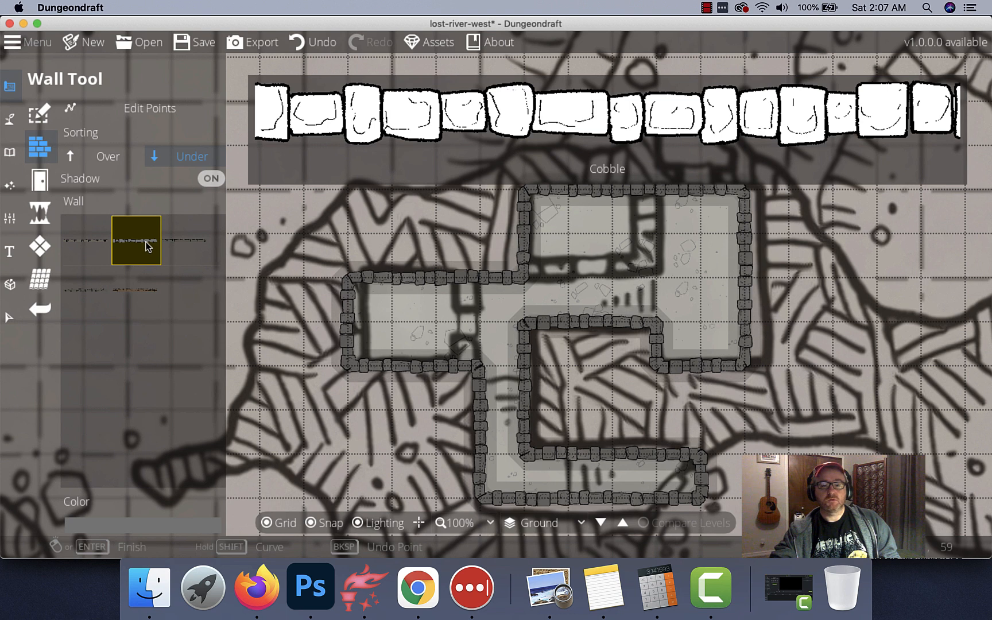
left_click(480, 287)
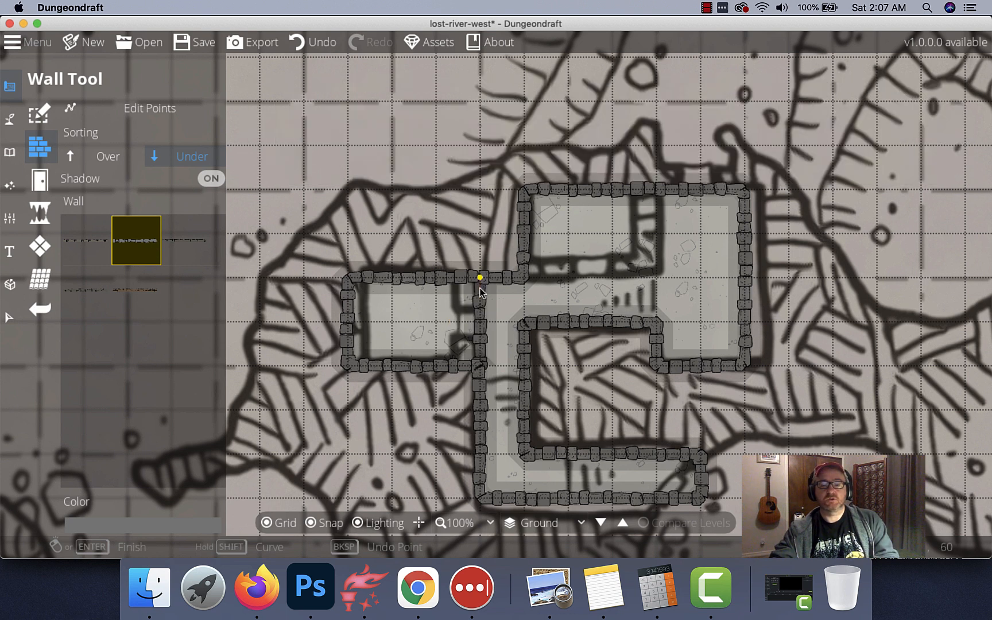
left_click(656, 277)
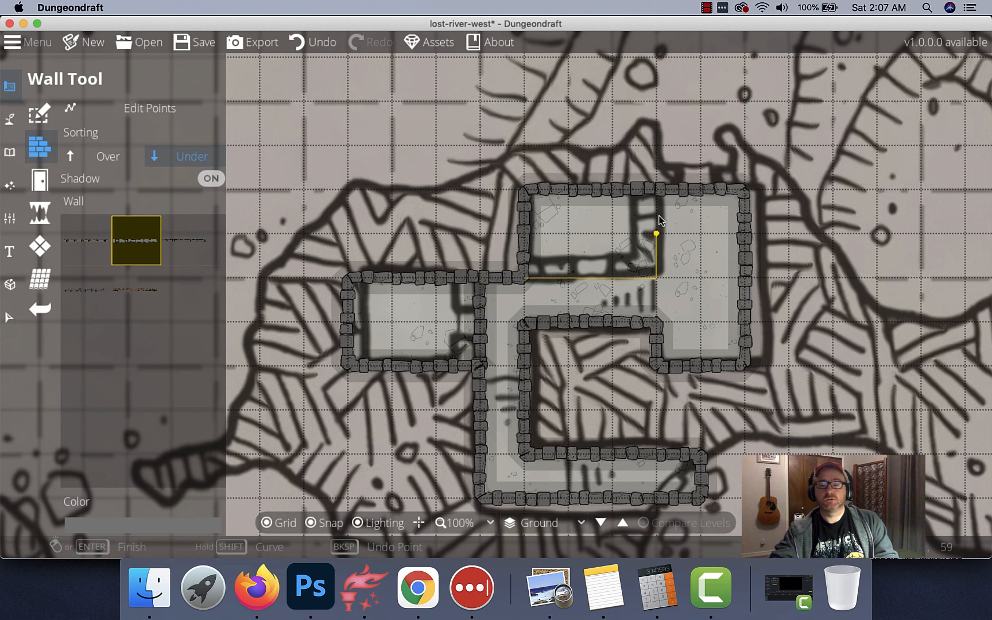
left_click(656, 190)
Save the map with the finished southern room complex.
left_click_drag(653, 193, 551, 106)
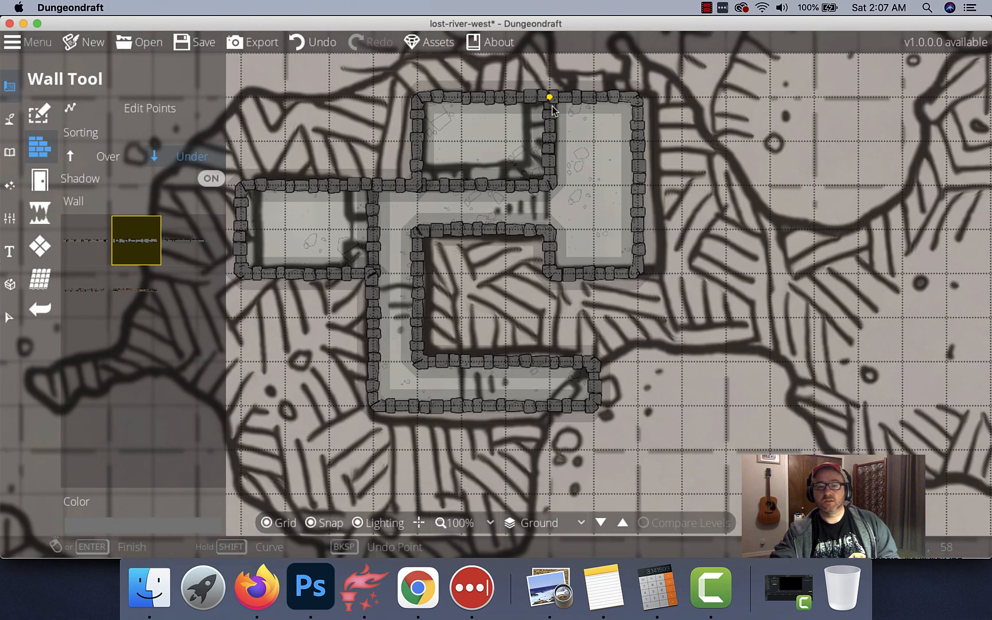
left_click_drag(595, 297, 494, 307)
scroll(715, 238, "down", 3)
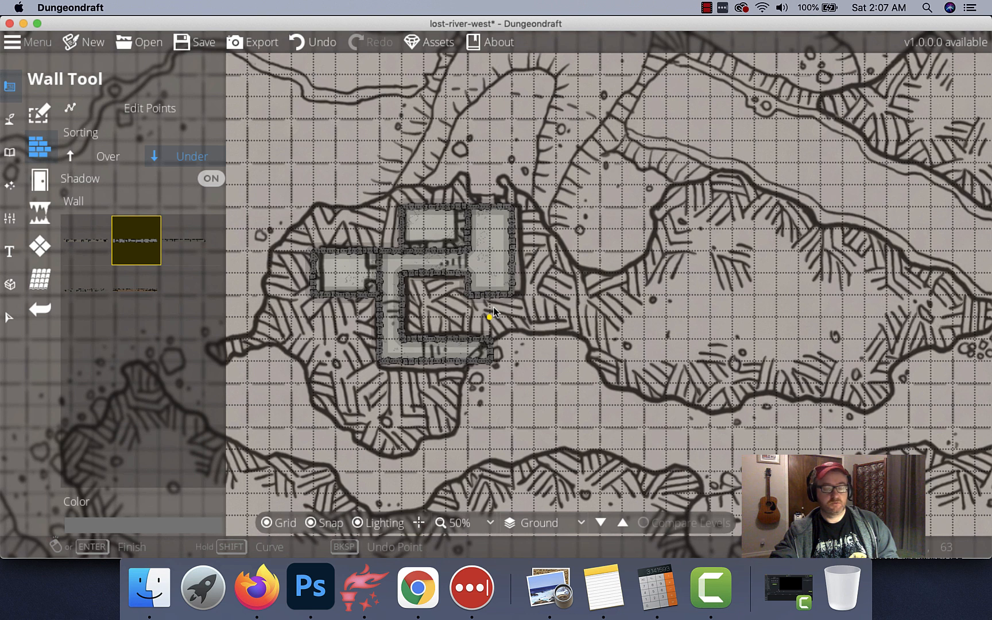
key("super+s")
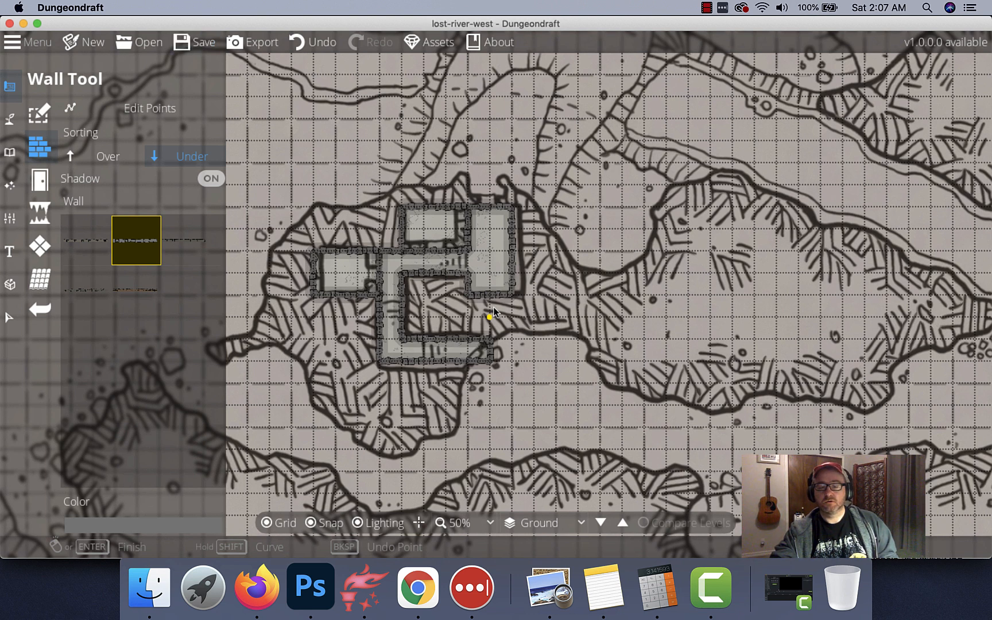
Examine the rest of the traced map for further walled structures, including the northern passages and the diagonal temple.
left_click_drag(761, 169, 444, 398)
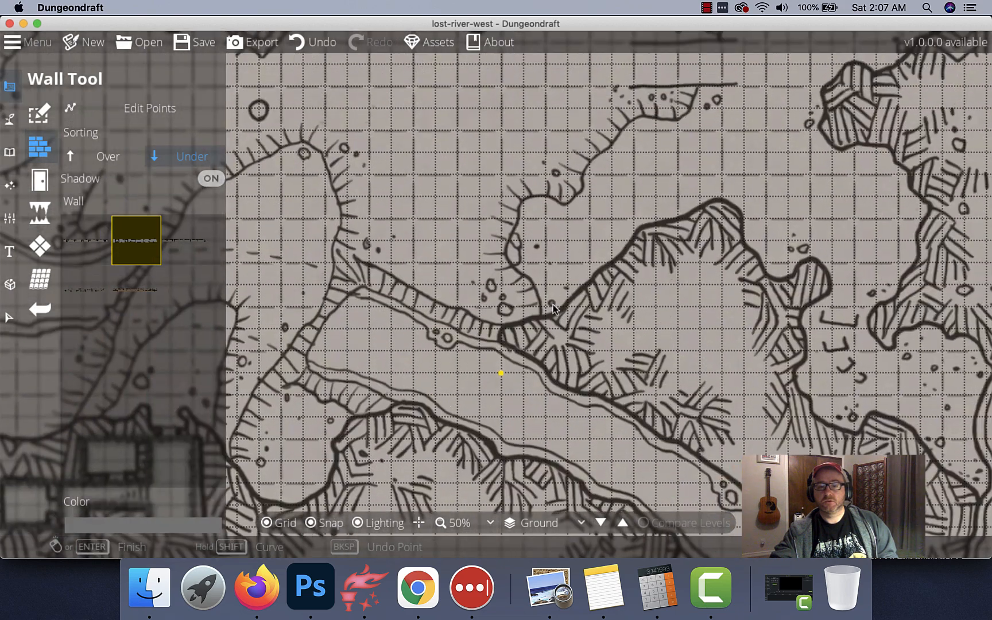
left_click_drag(565, 152, 585, 474)
left_click_drag(578, 417, 795, 72)
scroll(787, 232, "down", 3)
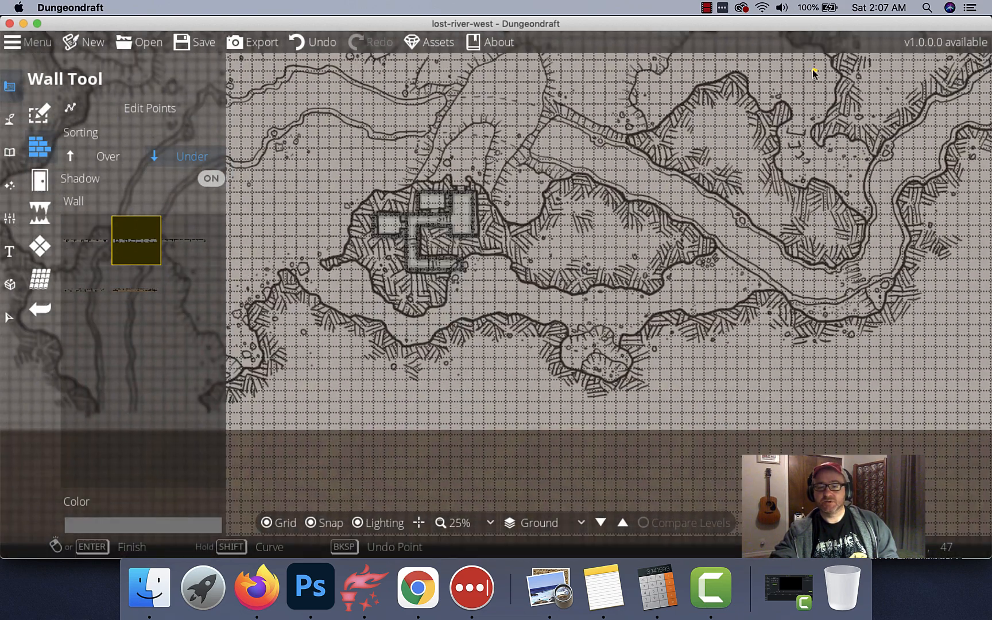
left_click_drag(540, 190, 661, 469)
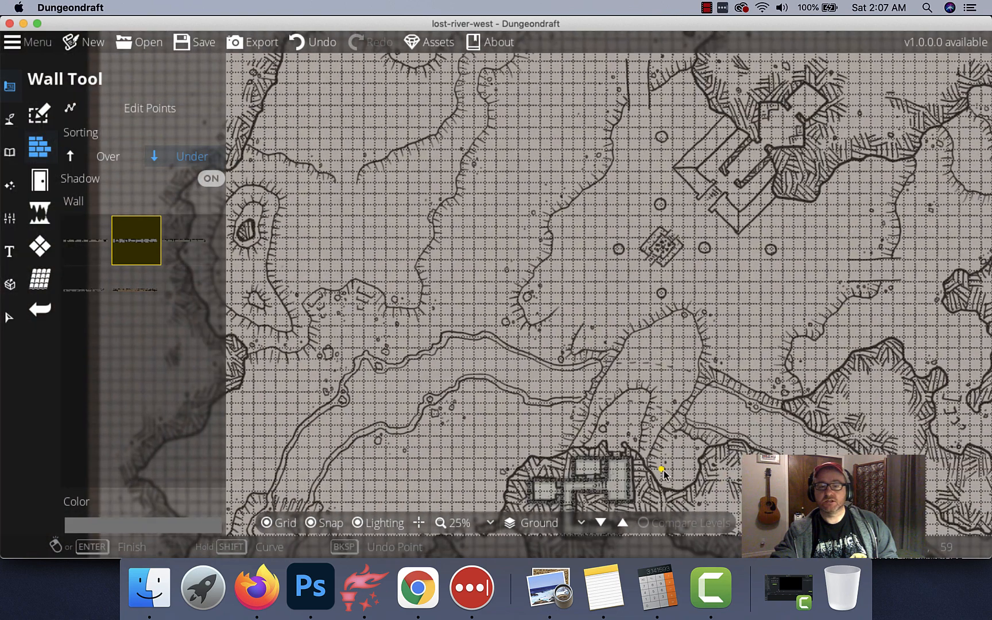
left_click_drag(825, 128, 809, 383)
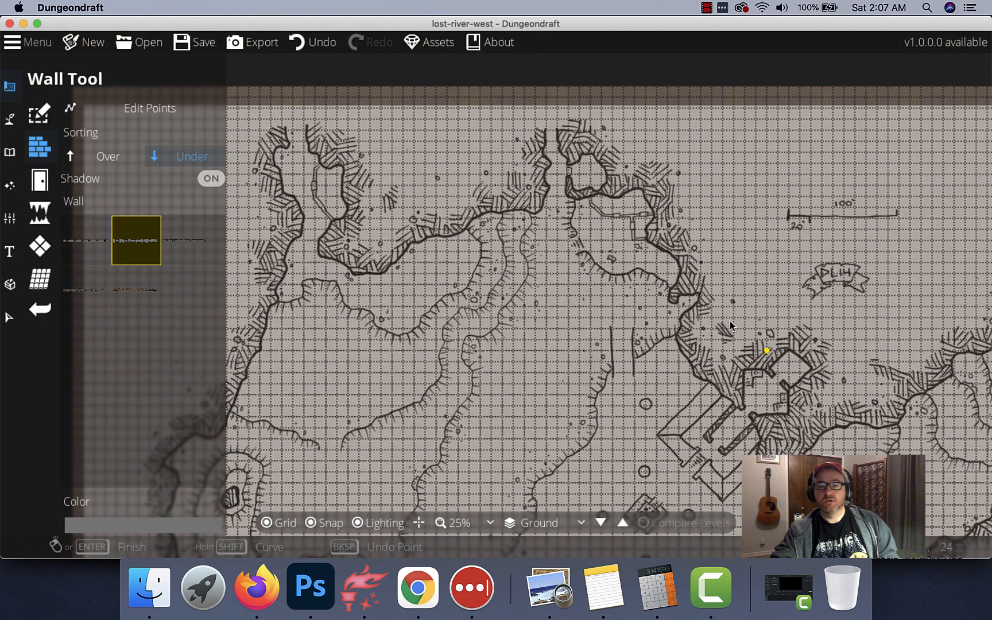
left_click_drag(762, 344, 822, 380)
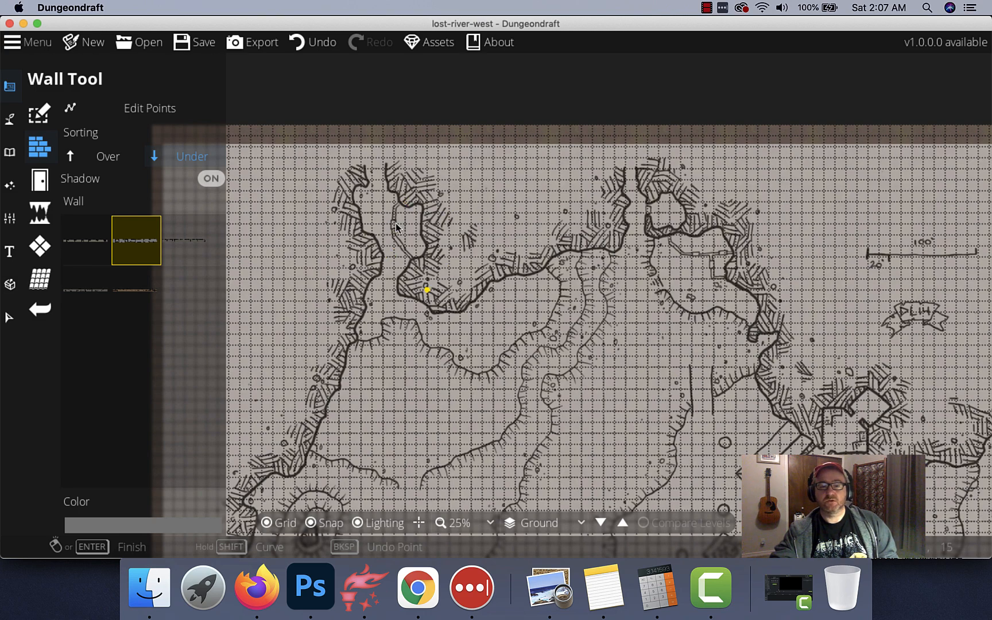
scroll(437, 206, "up", 1)
scroll(505, 271, "up", 1)
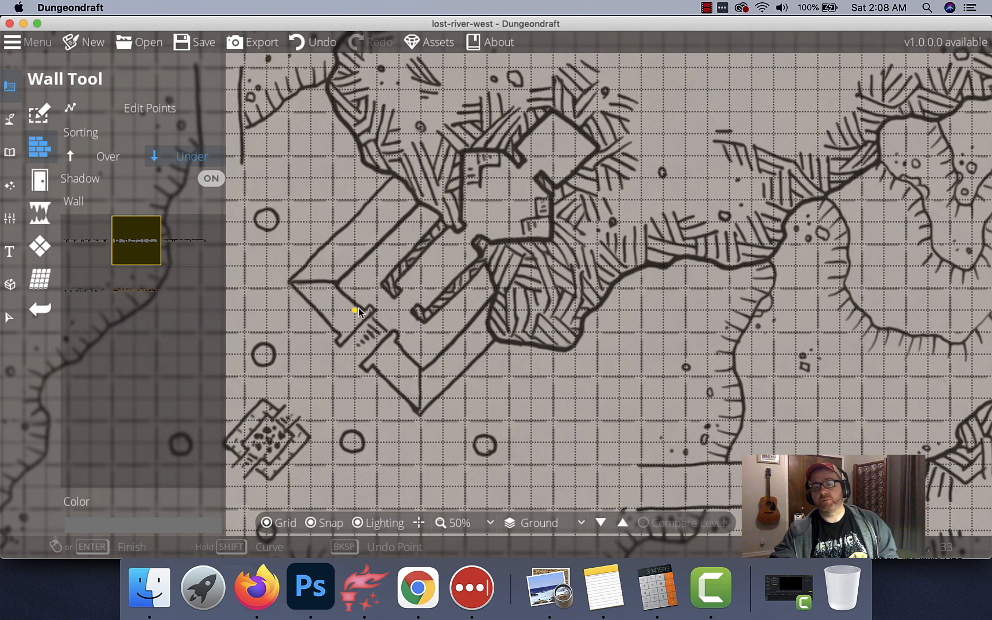
Examine the traced diagonal temple, the pillared area southwest of it and the bridge and cliffs to the southeast.
scroll(354, 310, "left", 5)
scroll(462, 268, "down", 5)
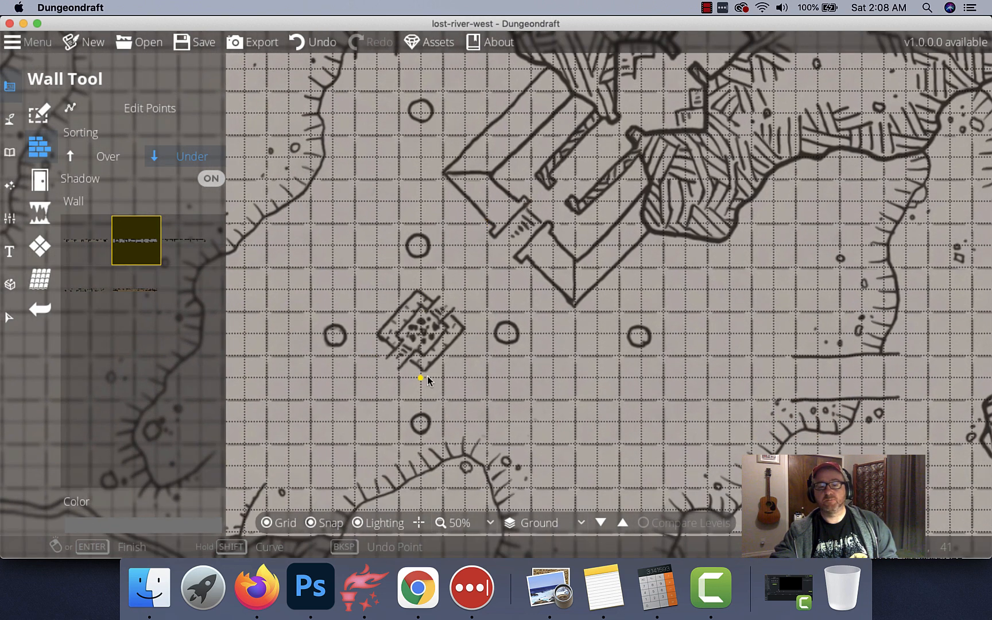
scroll(634, 357, "right", 5)
scroll(672, 356, "right", 5)
scroll(672, 356, "down", 3)
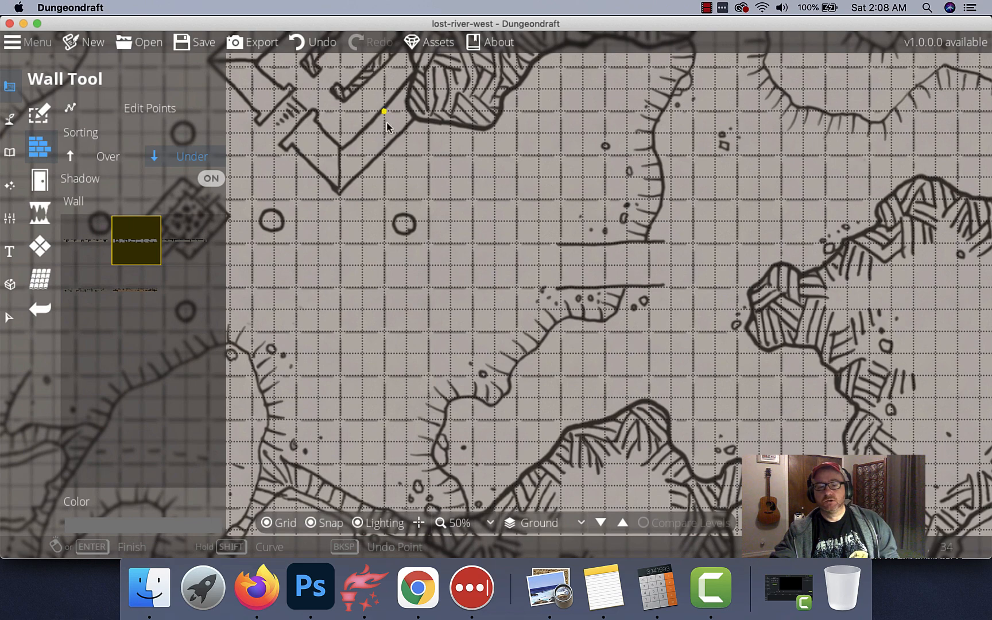
scroll(387, 126, "up", 5)
scroll(386, 126, "left", 3)
Dig the northwest entrance passage along the traced cave outline using the Cave Brush at its second-smallest size.
left_click(44, 221)
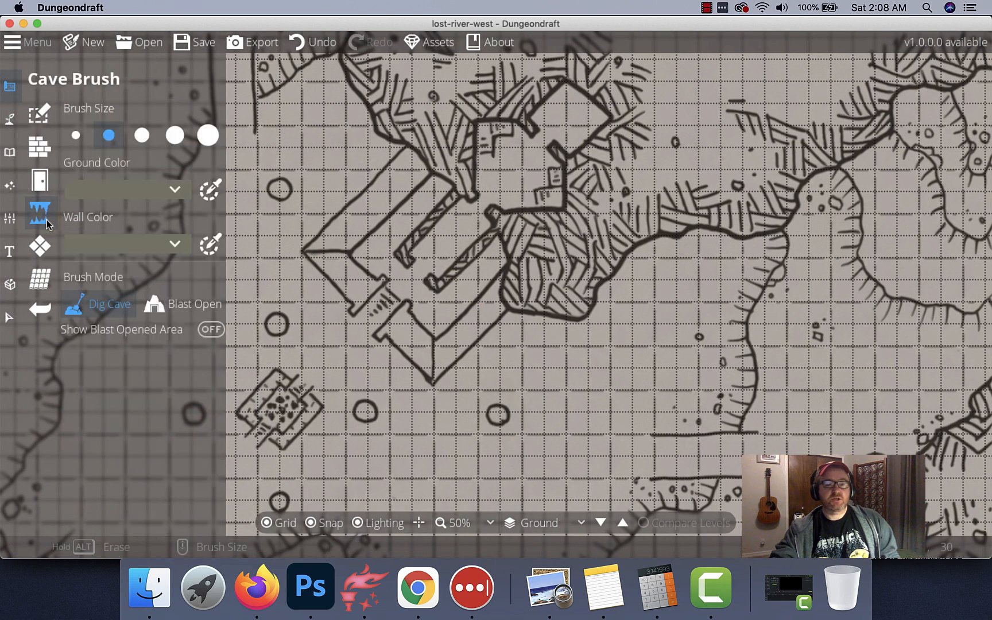
scroll(305, 180, "up", 10)
scroll(305, 179, "left", 8)
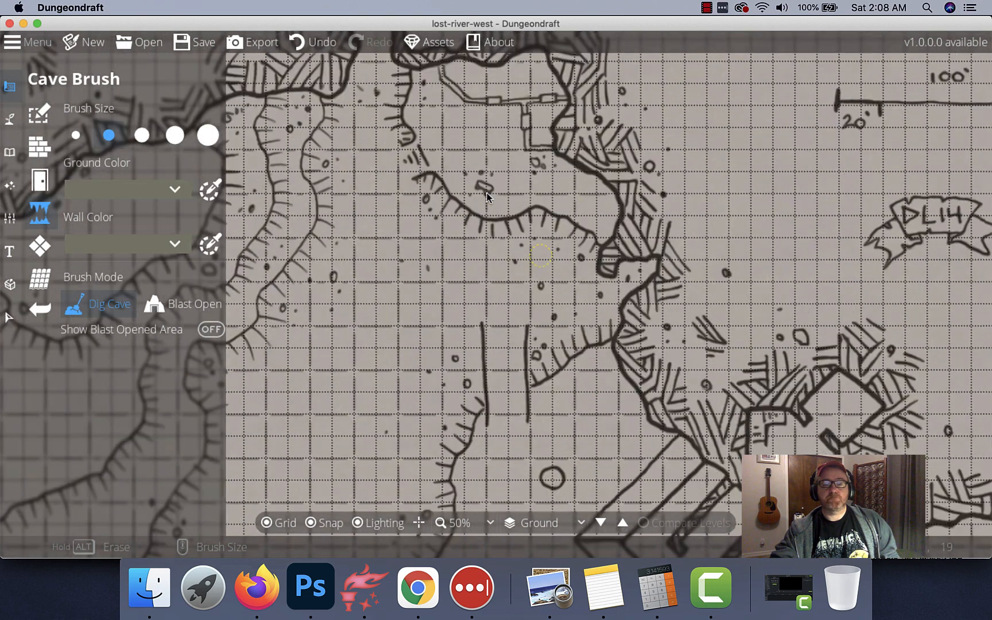
scroll(449, 205, "up", 6)
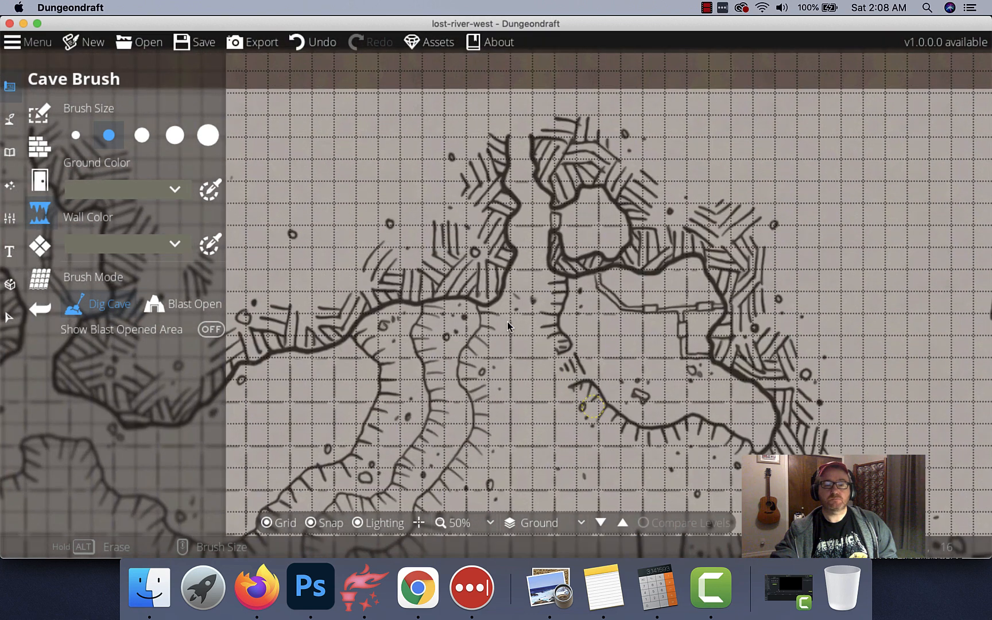
scroll(566, 303, "up", 1)
scroll(565, 303, "left", 2)
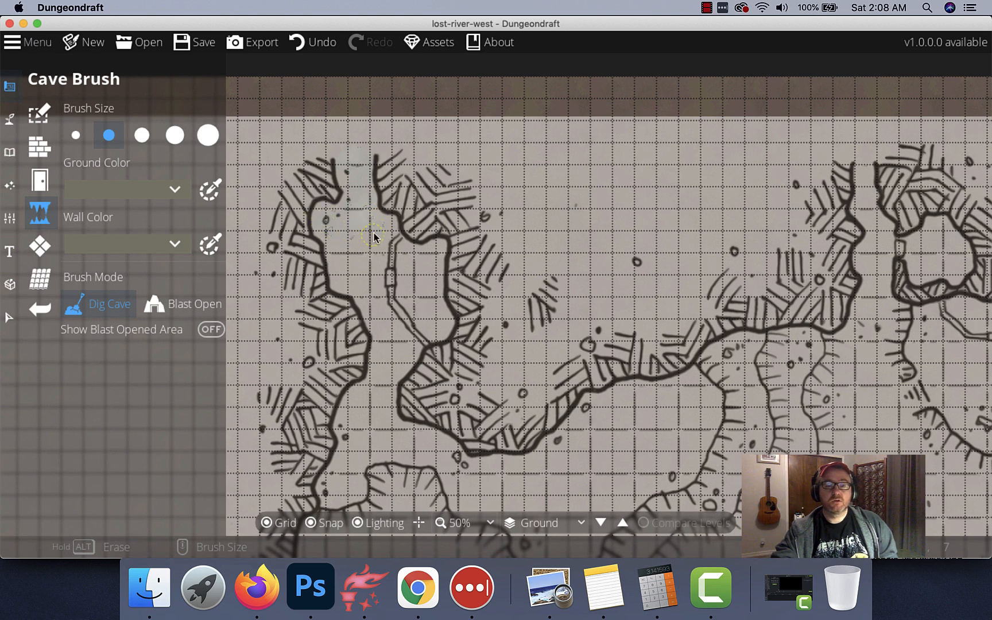
left_click_drag(374, 232, 379, 232)
mouse_move(350, 177)
left_mouse_down()
mouse_move(342, 170)
mouse_move(355, 191)
left_mouse_up()
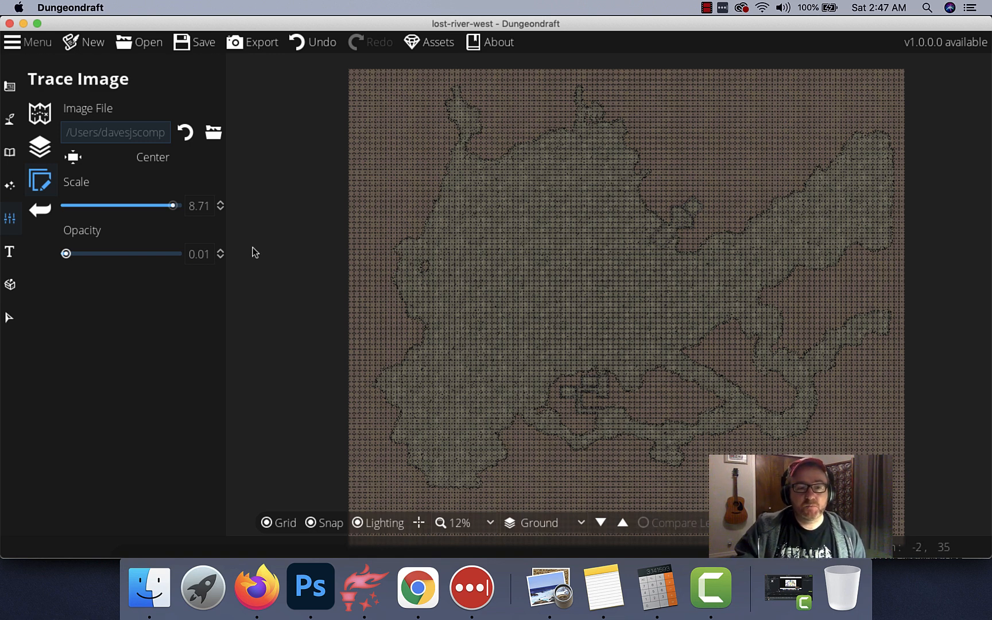
Disable the terrain on the ground level.
mouse_move(64, 258)
left_mouse_down()
mouse_move(151, 256)
mouse_move(34, 253)
left_mouse_up()
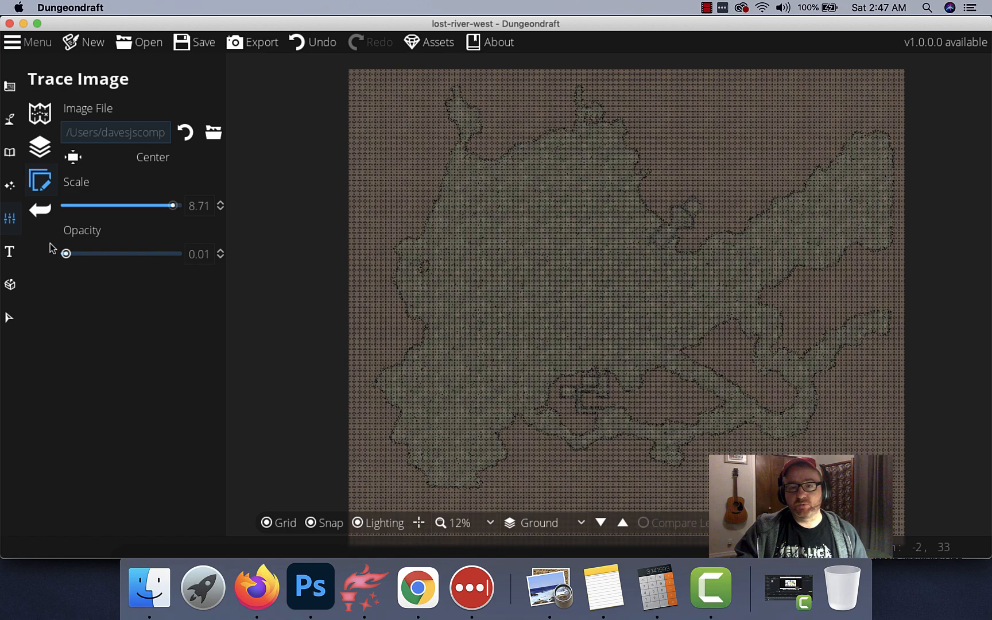
scroll(593, 332, "up", 3)
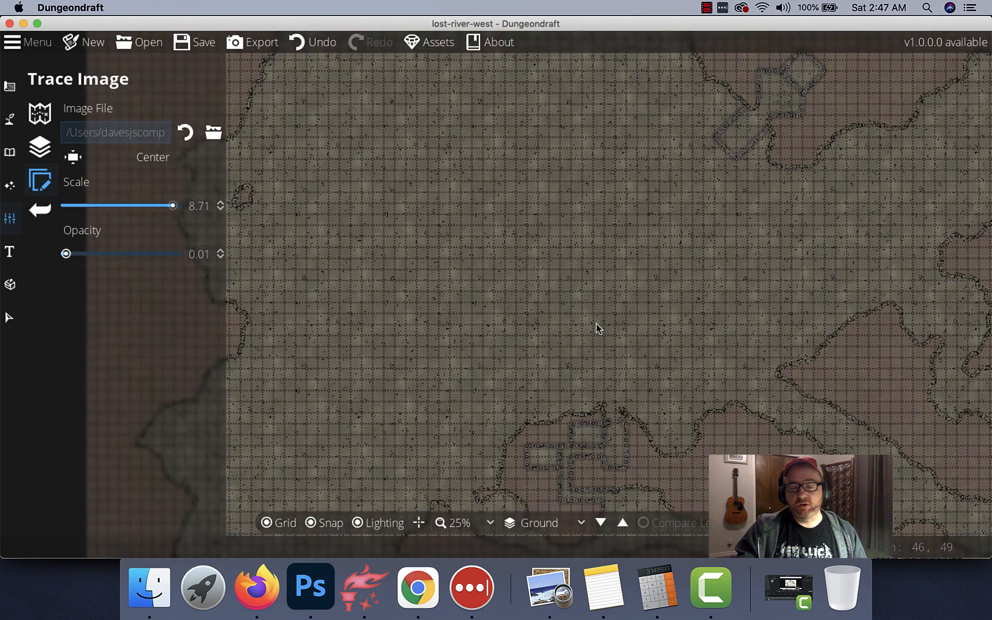
left_click_drag(594, 332, 396, 499)
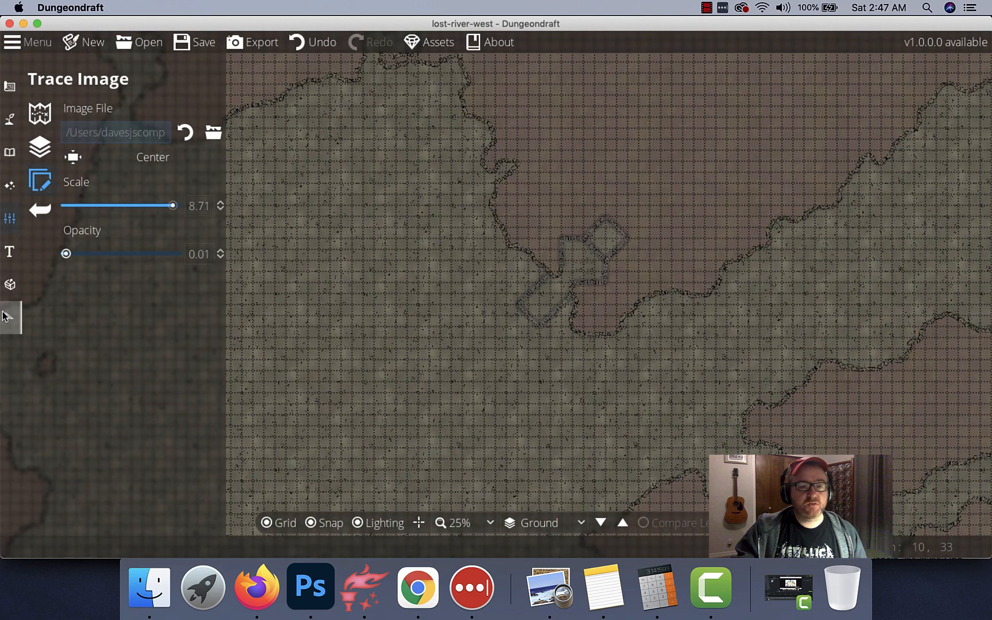
left_click(10, 119)
left_click(88, 114)
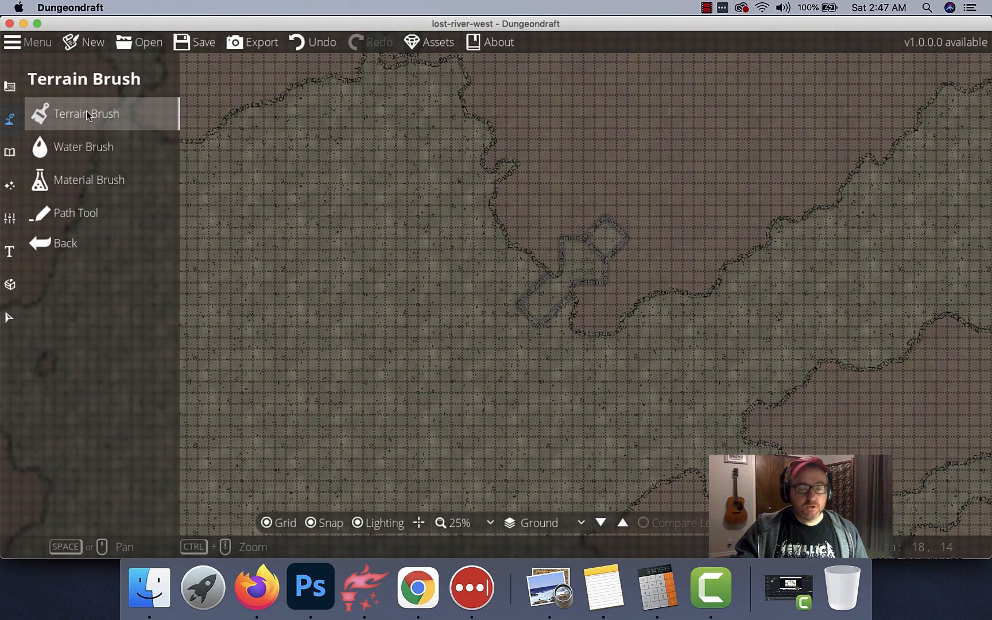
left_click(159, 109)
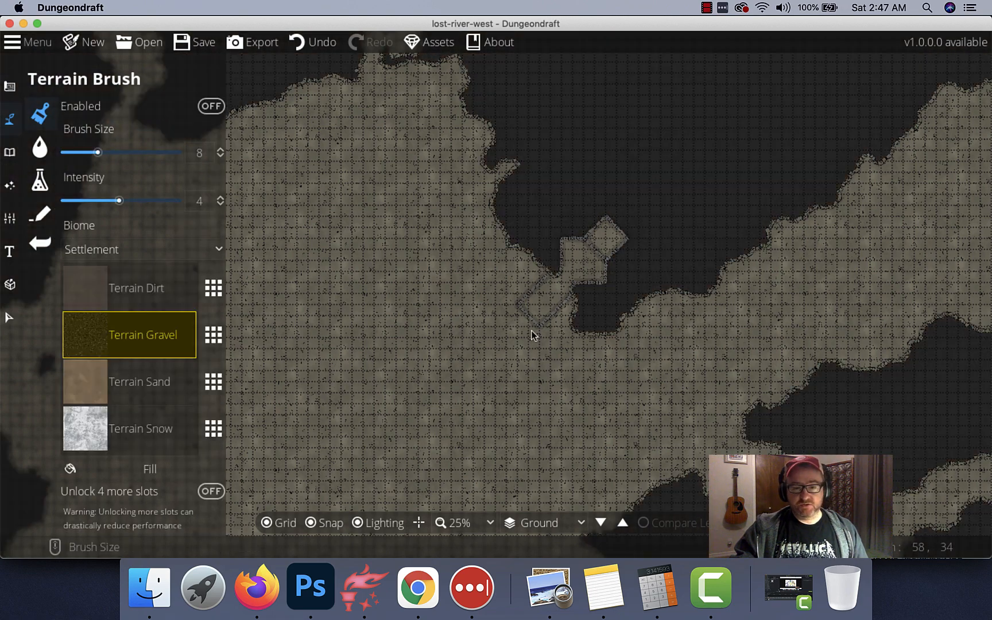
Examine the dug cave outline across the whole map, including the southern rooms and the diagonal temple.
scroll(448, 344, "down", 10)
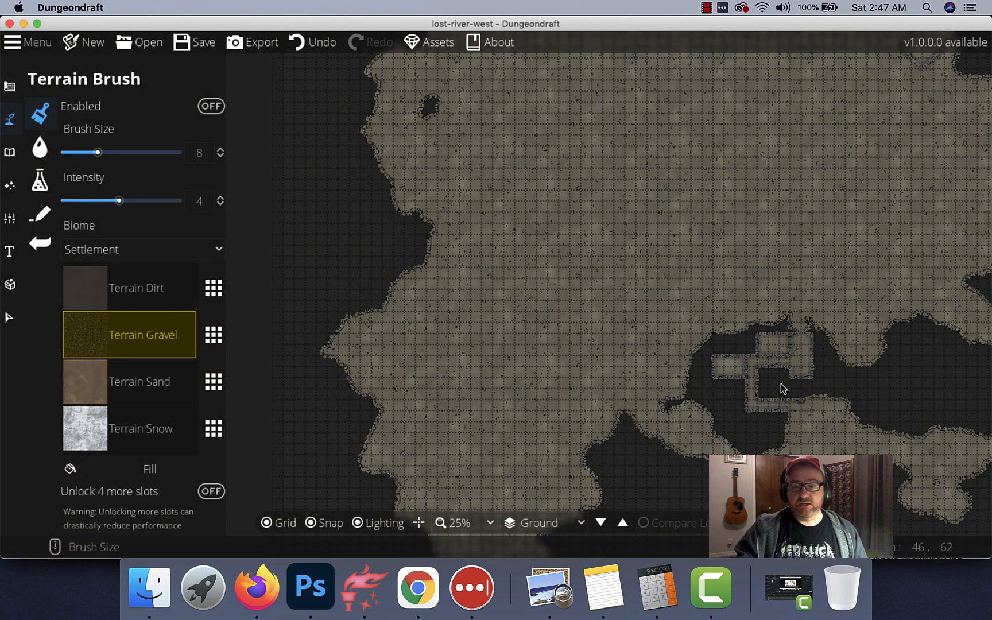
scroll(574, 220, "right", 5)
scroll(574, 219, "up", 3)
scroll(567, 325, "down", 3)
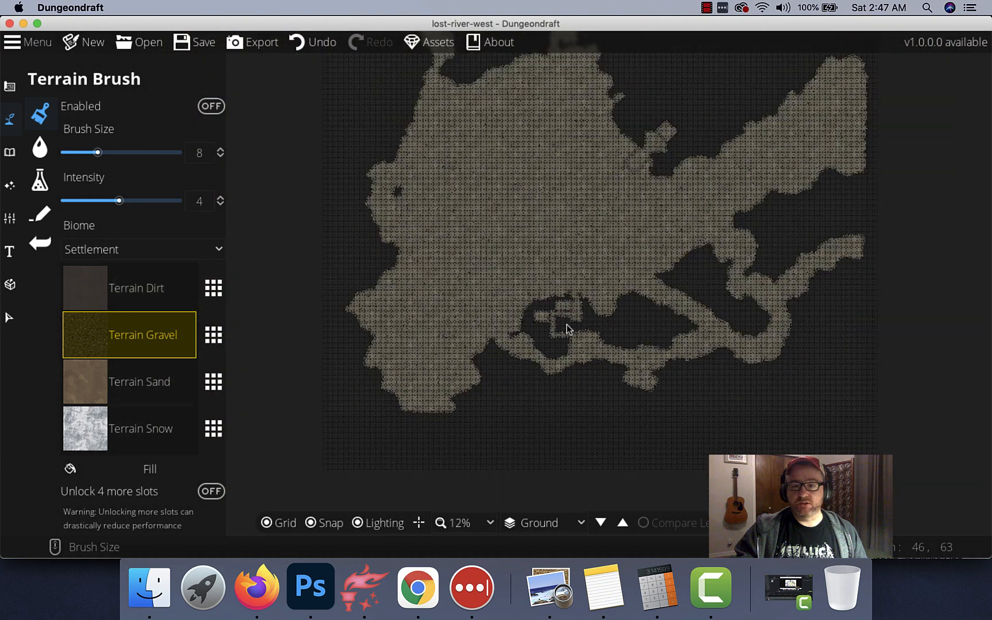
scroll(567, 325, "right", 4)
scroll(566, 325, "up", 2)
scroll(461, 380, "down", 1)
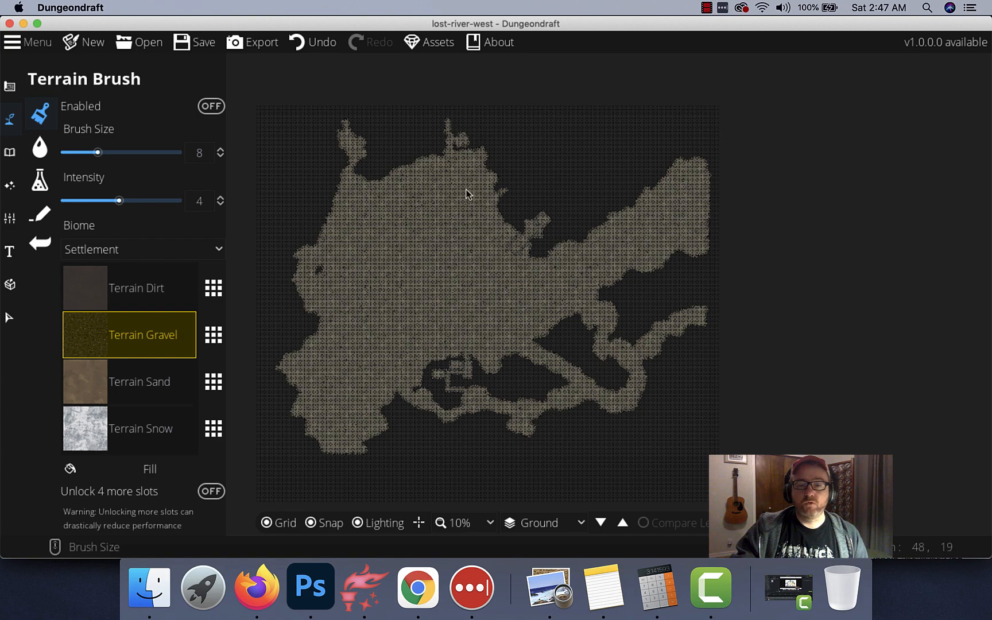
scroll(471, 256, "up", 2)
scroll(470, 256, "up", 2)
left_click_drag(470, 253, 607, 127)
left_click_drag(798, 245, 645, 222)
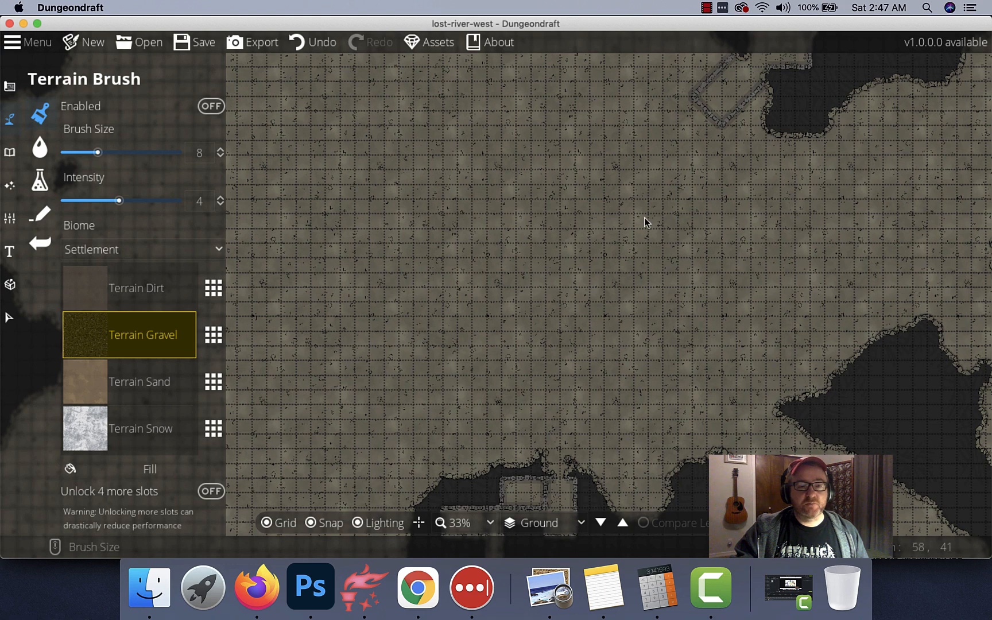
Set the trace image's opacity to 0.42.
left_click(8, 216)
left_click(88, 185)
left_click_drag(67, 257, 112, 254)
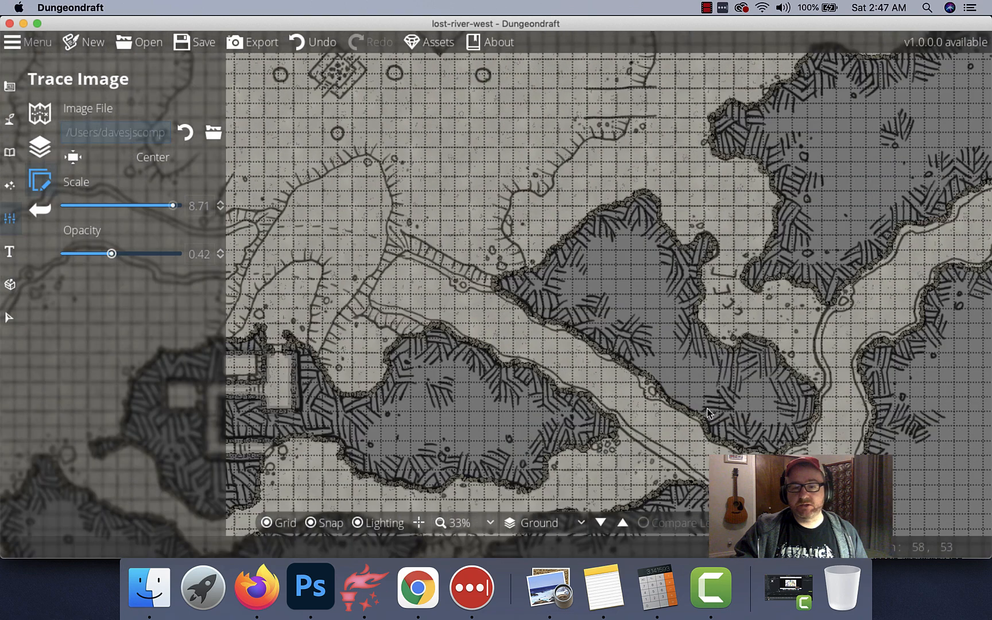
Paint water around the river's eastern end inside the cave walls using the Water Brush at its middle size.
left_click_drag(708, 413, 690, 407)
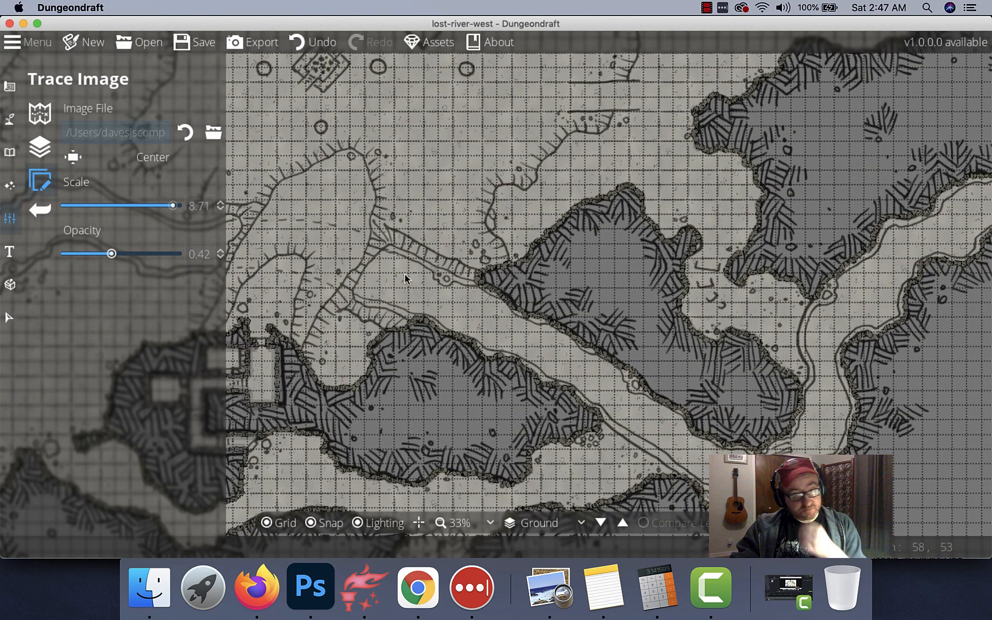
mouse_move(820, 301)
left_mouse_down()
mouse_move(428, 304)
mouse_move(464, 296)
mouse_move(687, 123)
mouse_move(689, 102)
mouse_move(561, 361)
left_mouse_up()
left_click_drag(715, 290, 461, 460)
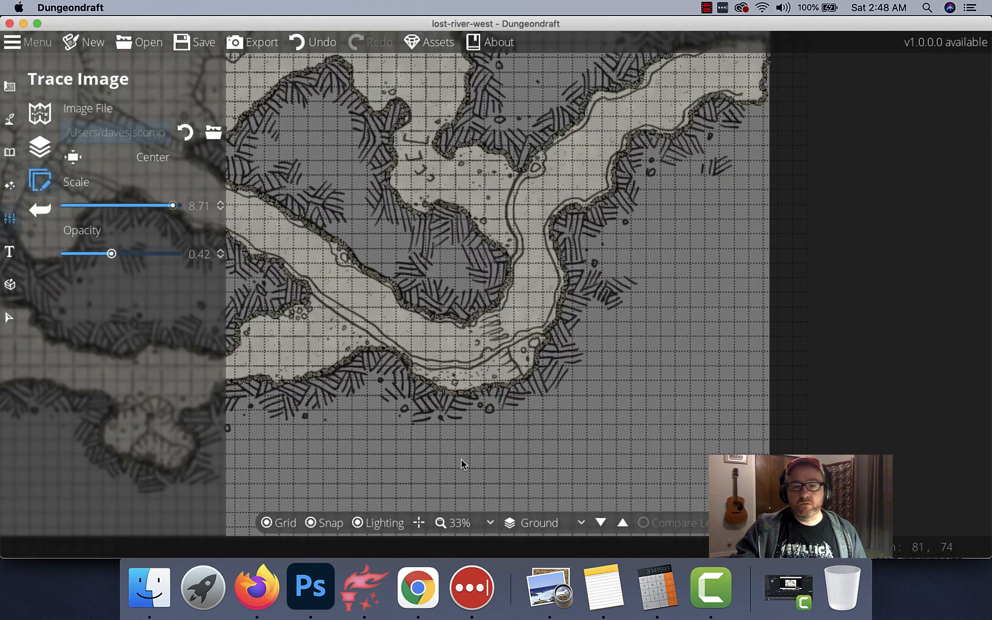
scroll(651, 172, "up", 5)
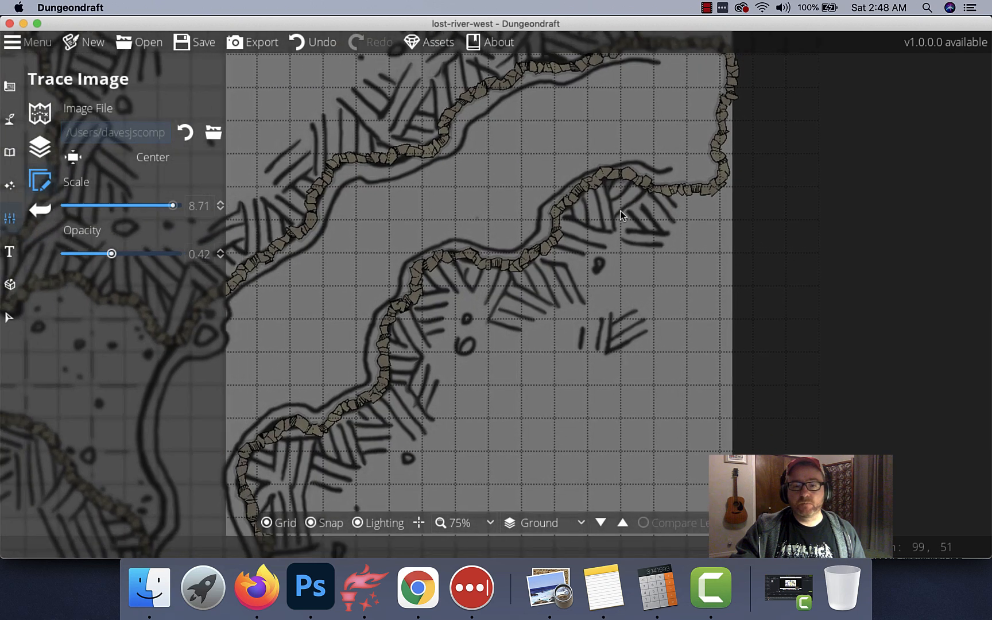
left_click_drag(620, 213, 626, 235)
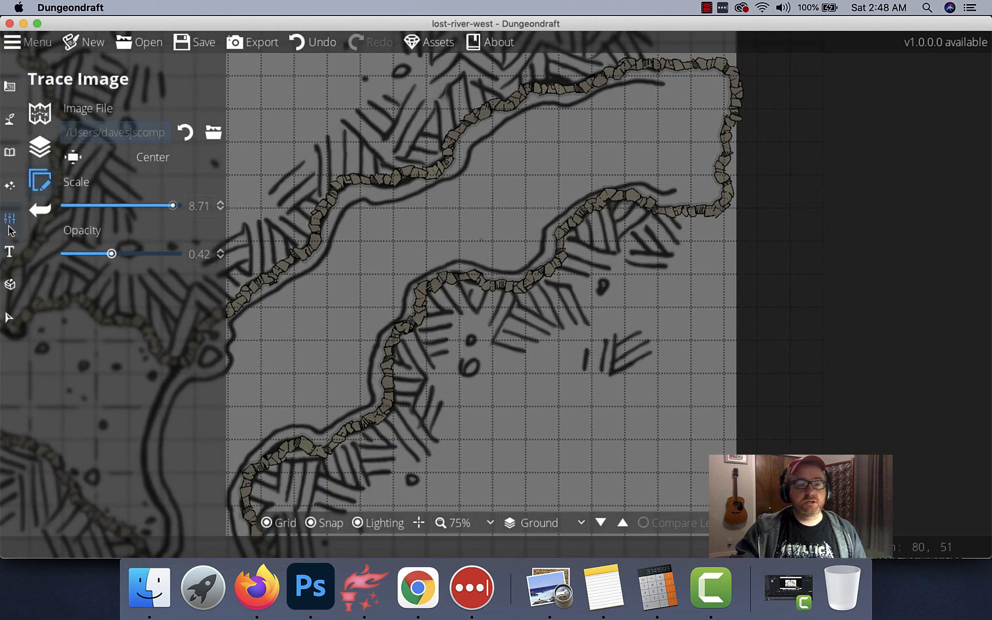
left_click(13, 119)
left_click(112, 149)
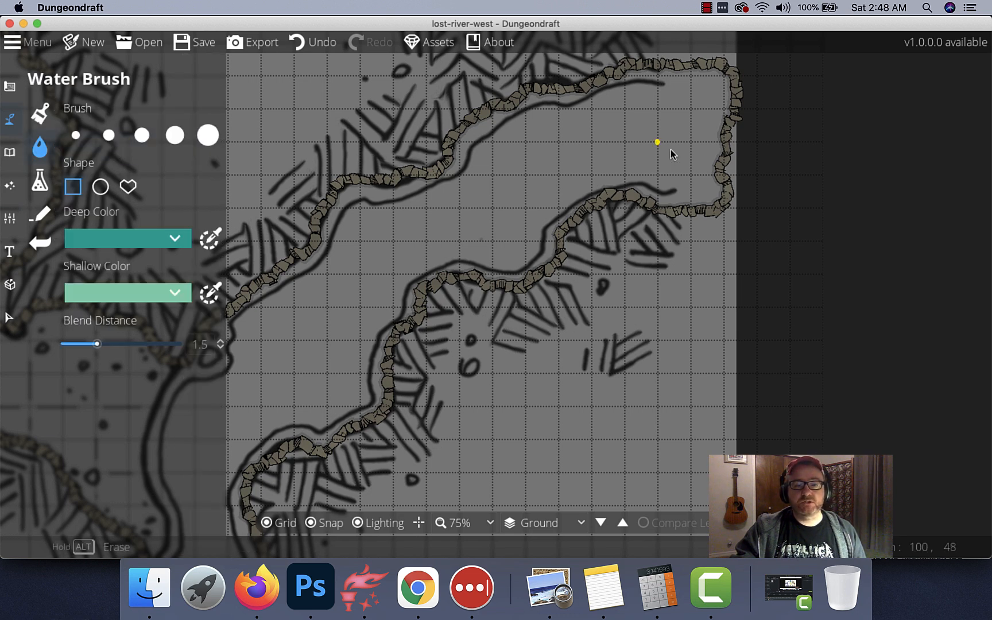
left_click(175, 135)
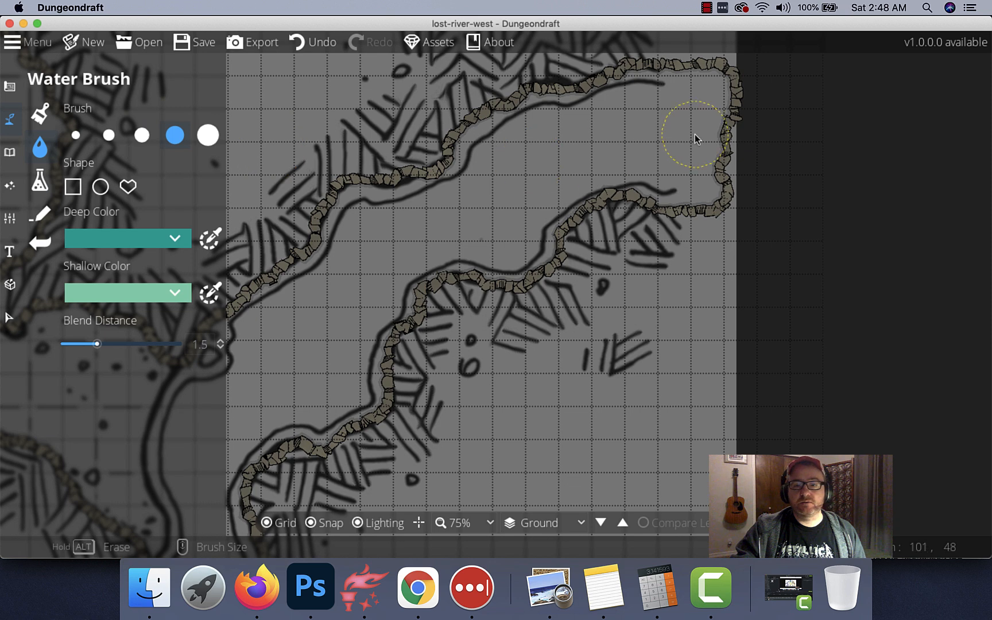
scroll(609, 122, "down", 1)
scroll(618, 179, "up", 3)
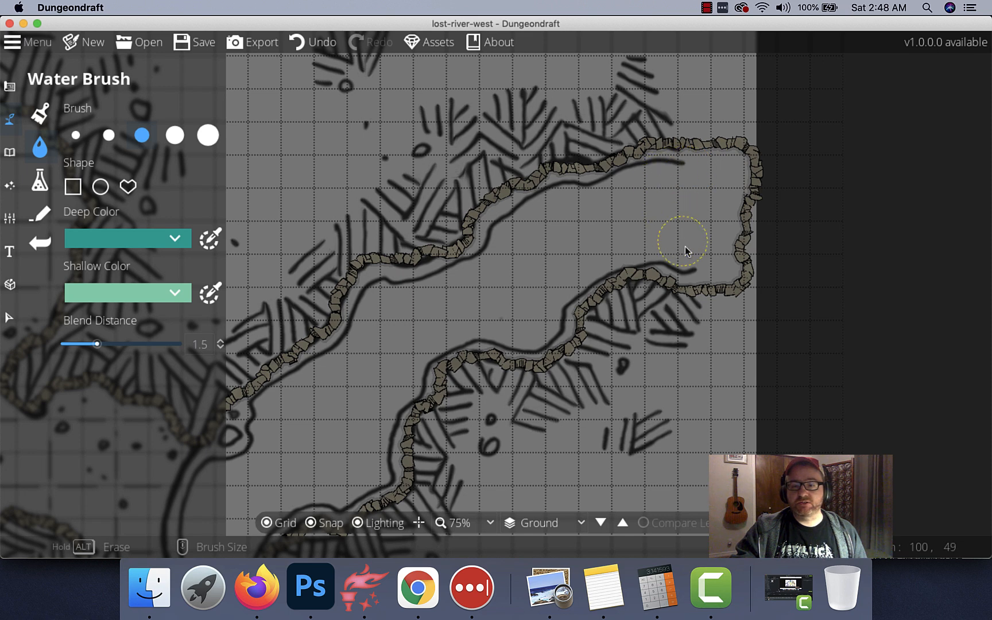
left_click_drag(715, 265, 713, 262)
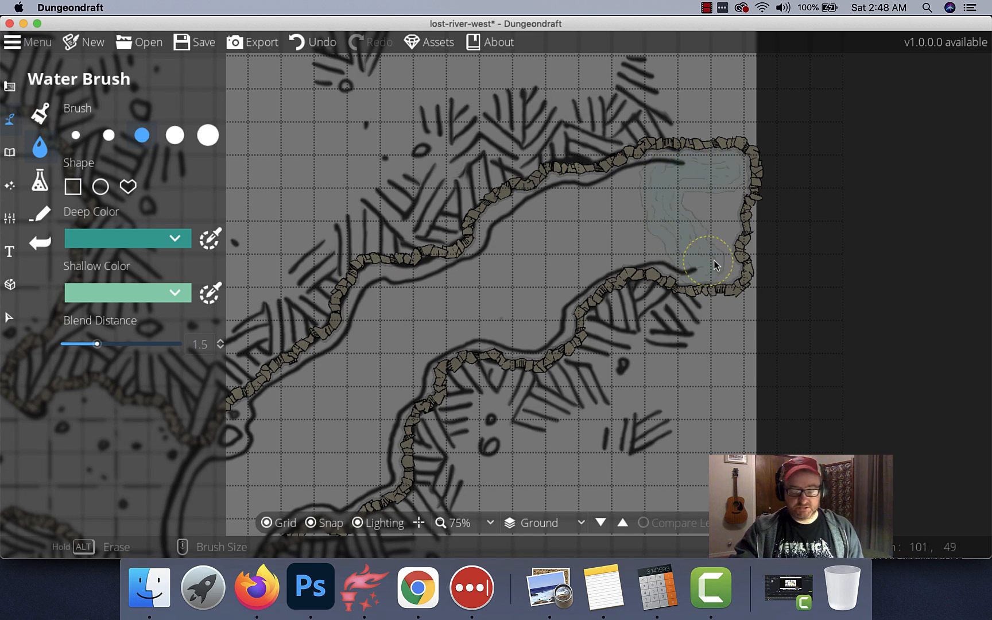
Fill the dry gap at the river's eastern end with smaller brushes, and extend the water southwest with the second-largest brush.
scroll(723, 261, "down", 1)
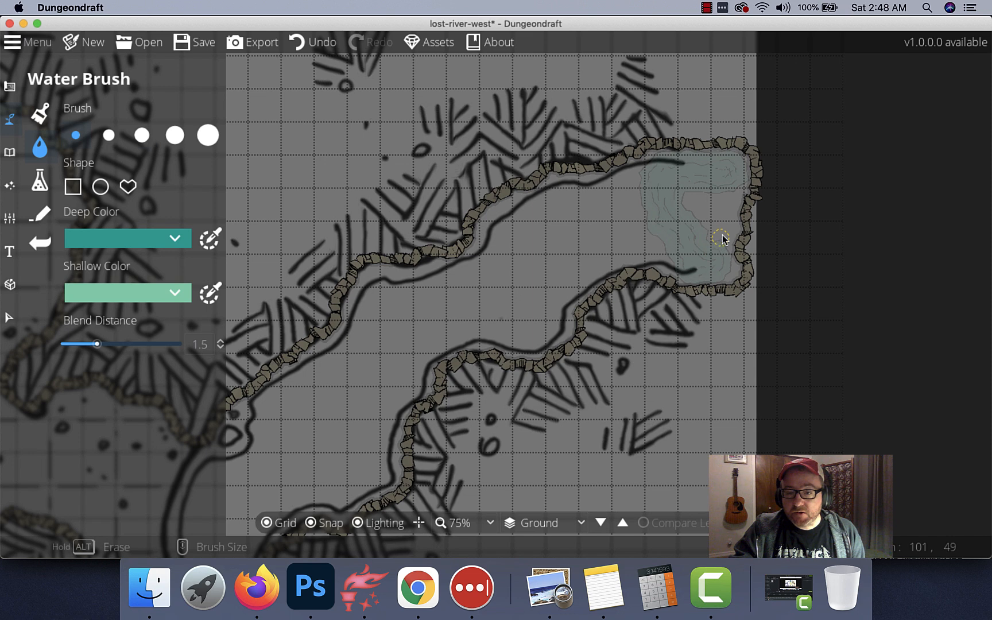
scroll(725, 241, "up", 1)
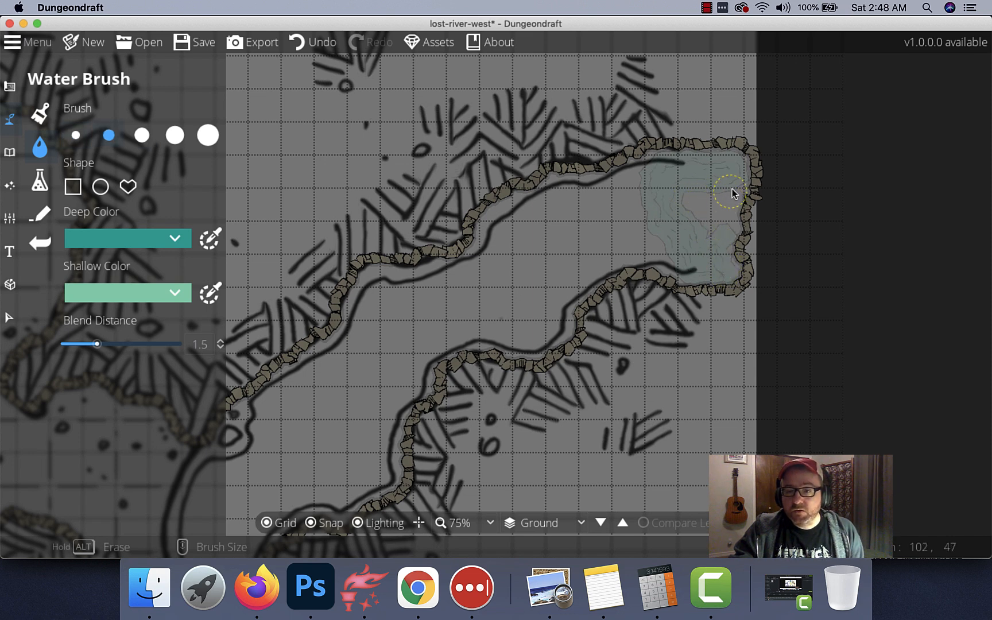
scroll(688, 205, "up", 2)
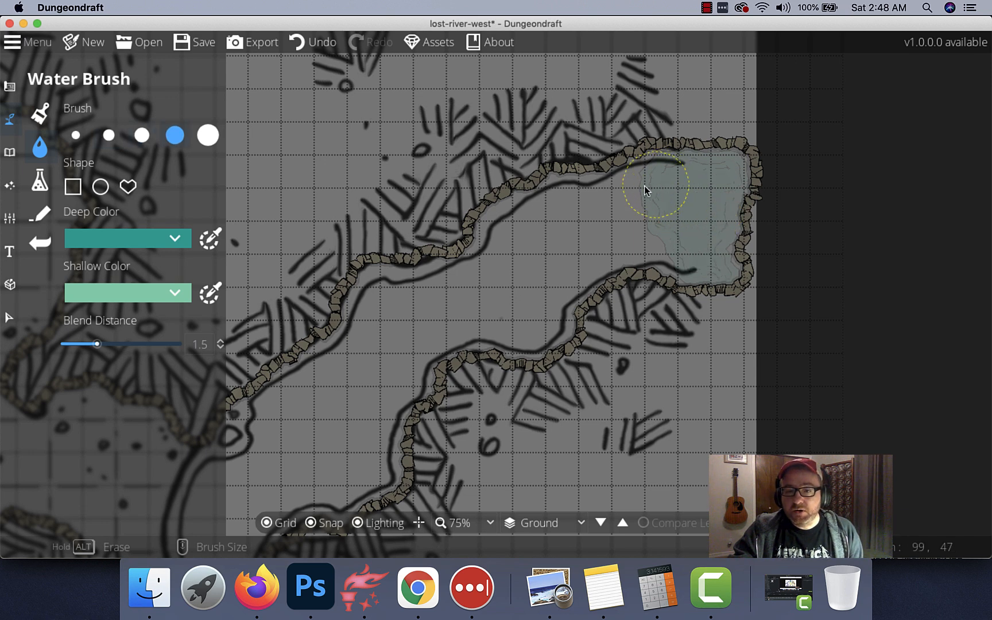
mouse_move(625, 197)
left_mouse_down()
mouse_move(644, 239)
mouse_move(676, 248)
mouse_move(680, 262)
mouse_move(563, 267)
mouse_move(714, 236)
left_mouse_up()
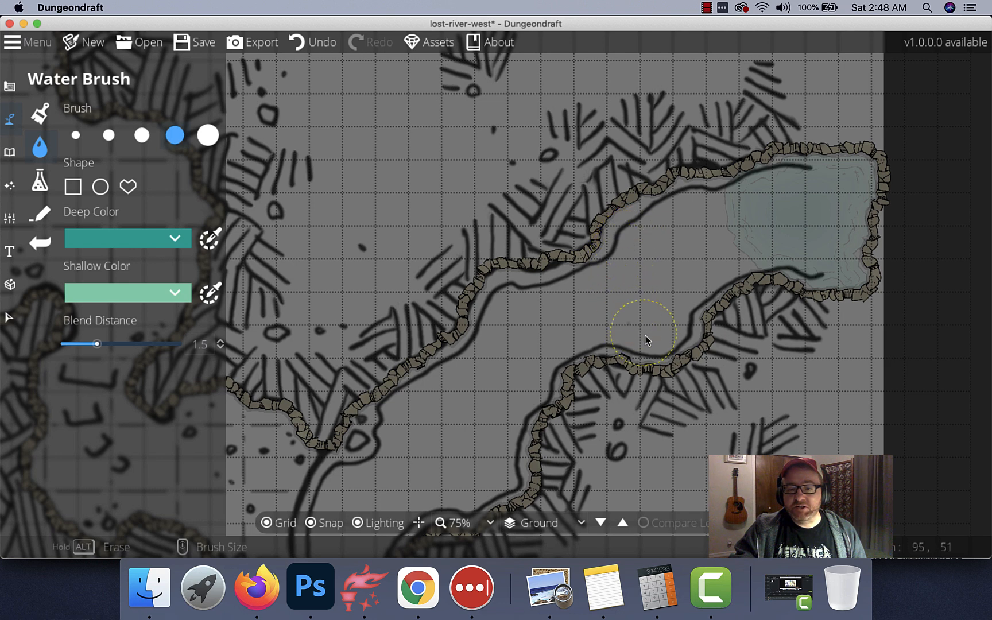
left_click_drag(727, 254, 708, 208)
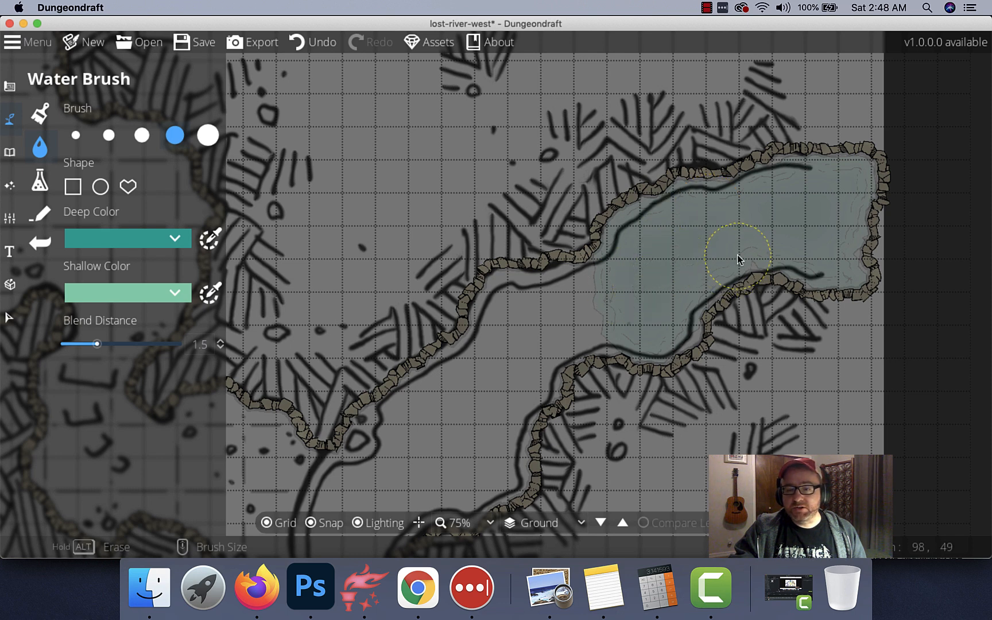
Lower the trace image's opacity to 0.2.
left_click(10, 218)
left_click(49, 186)
left_click_drag(110, 255, 84, 255)
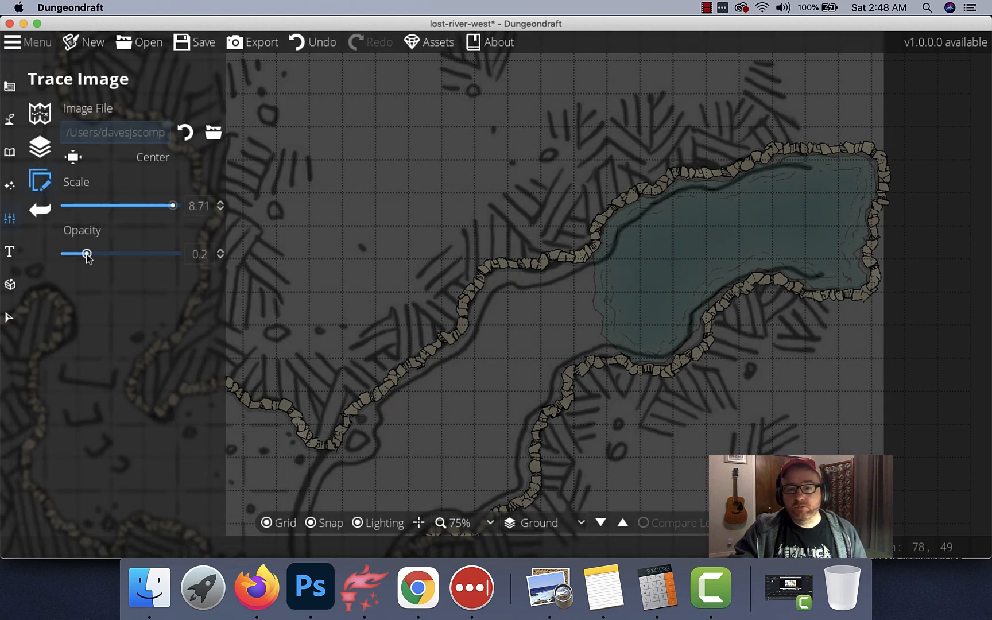
scroll(525, 310, "down", 3)
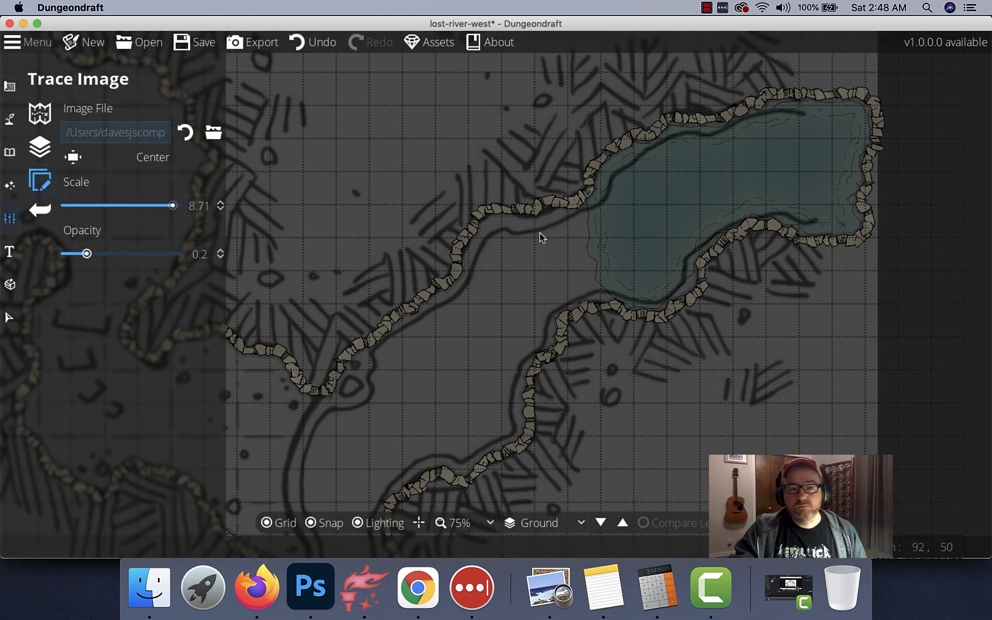
Continue painting the river water southwest from the eastern pool between the cave walls using the Water Brush at its middle size.
left_click(9, 119)
left_click(41, 141)
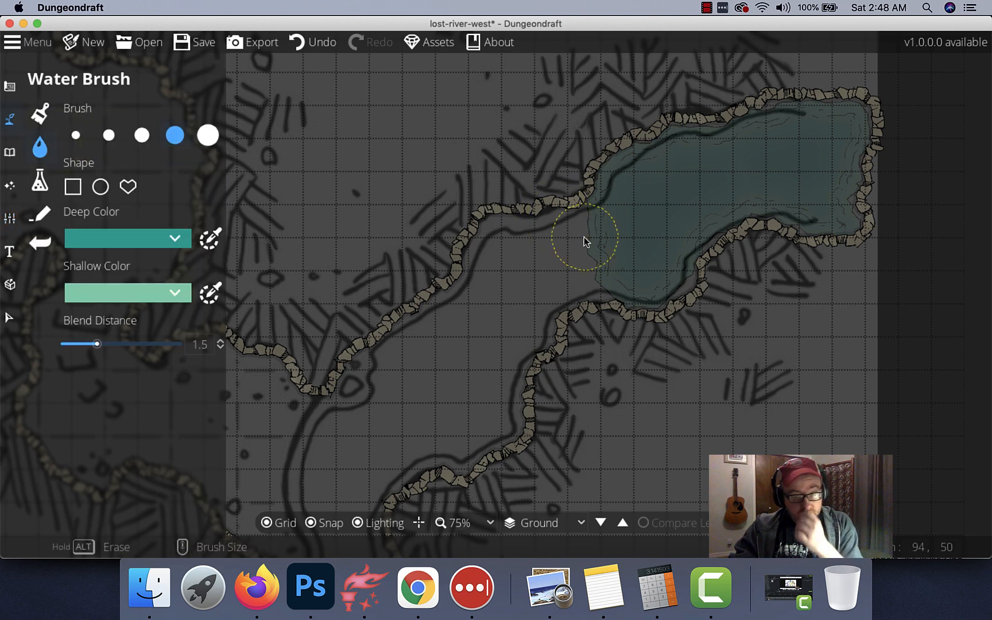
scroll(592, 238, "down", 1)
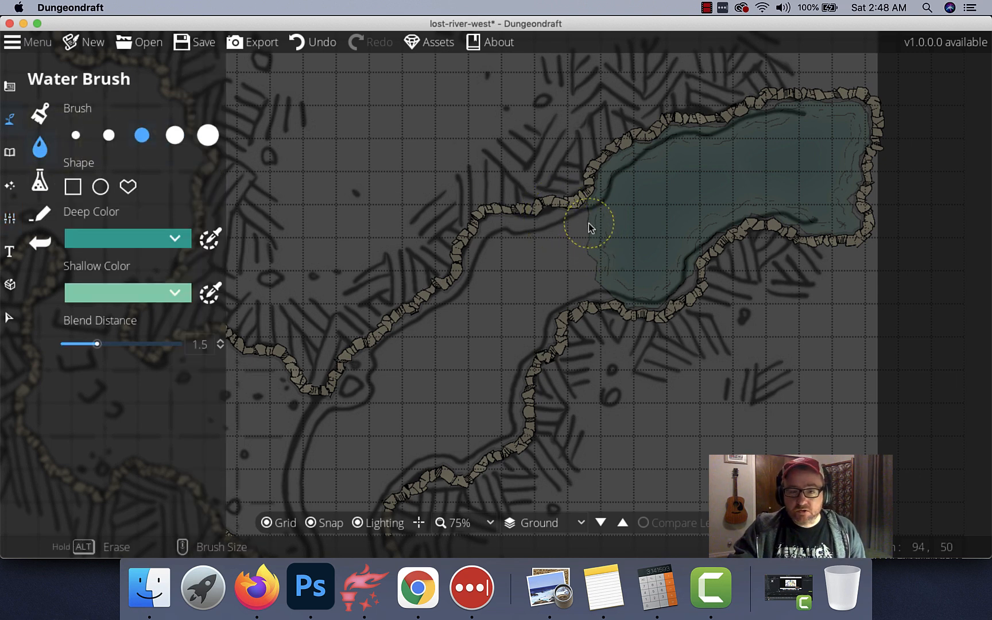
left_click_drag(594, 283, 600, 281)
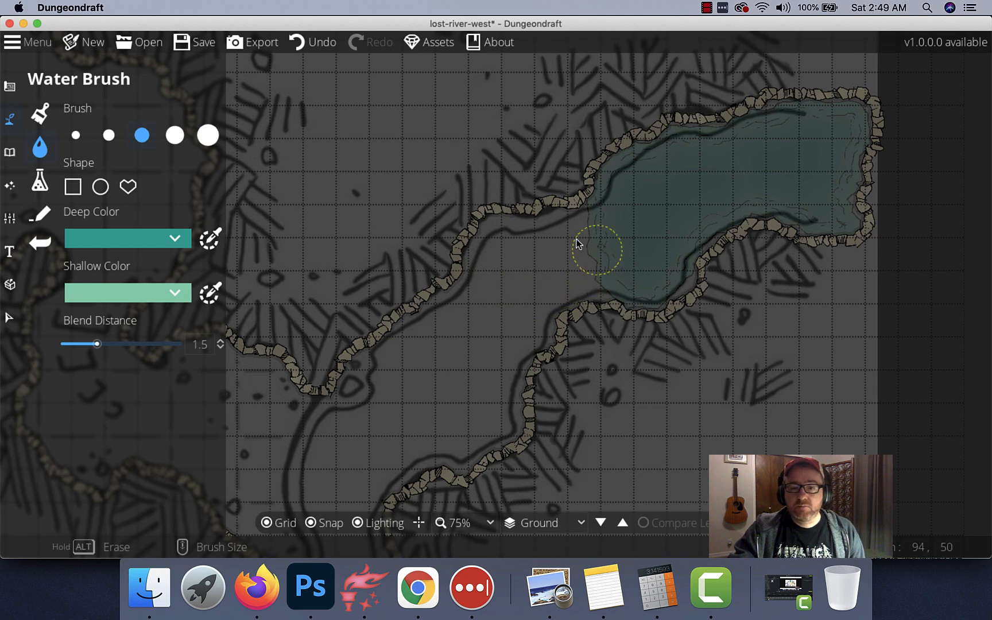
mouse_move(575, 231)
left_mouse_down()
mouse_move(534, 318)
mouse_move(587, 291)
mouse_move(634, 236)
left_mouse_up()
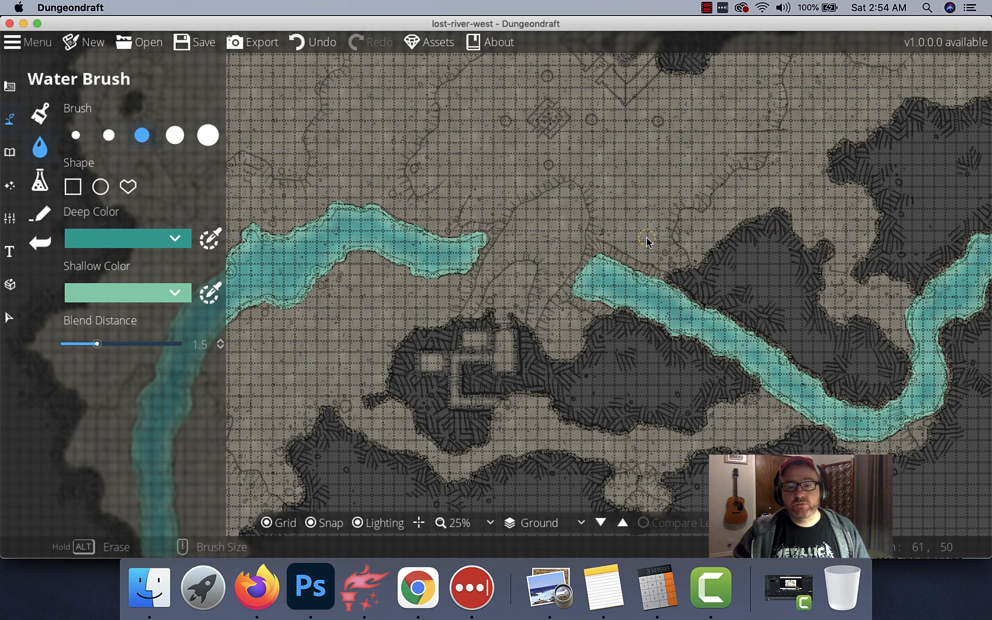
Lower the trace image's opacity to 0.01.
mouse_move(873, 185)
left_mouse_down()
mouse_move(658, 248)
mouse_move(580, 285)
mouse_move(827, 130)
left_mouse_up()
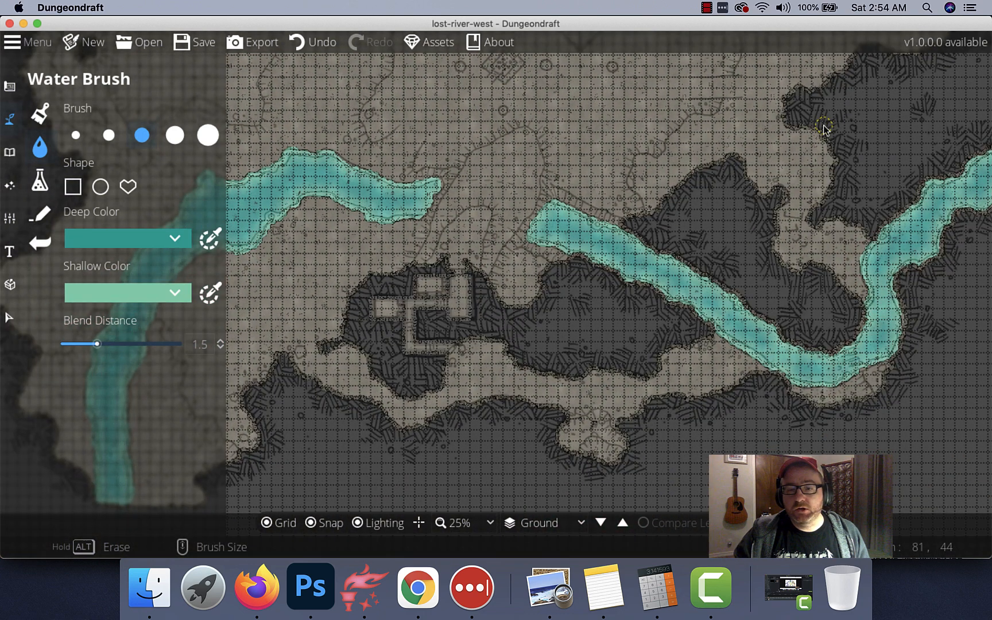
left_click(13, 224)
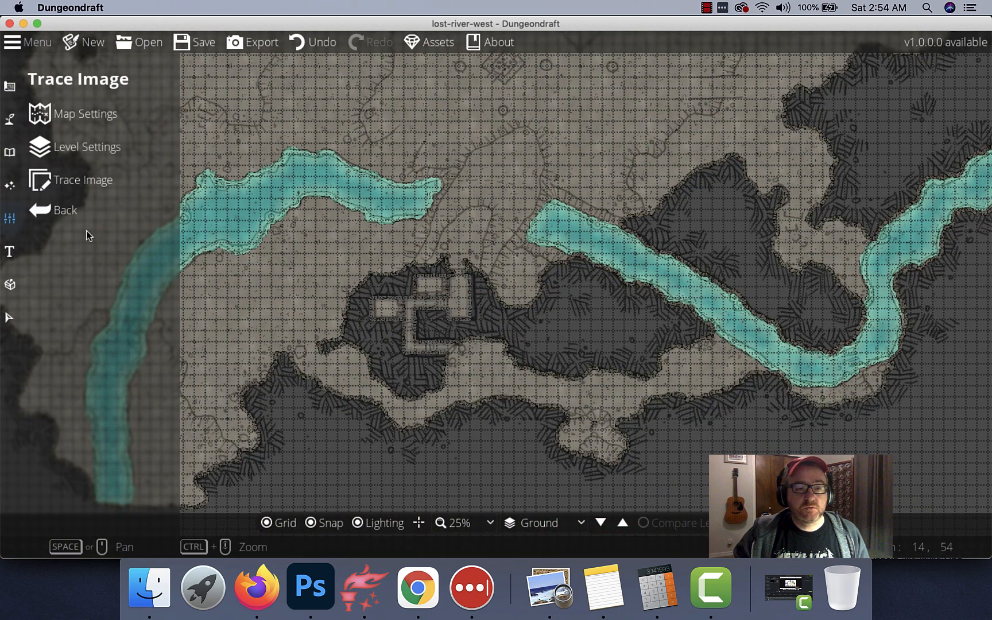
left_click_drag(84, 260, 66, 259)
Examine the painted river, cave walls and floor across the western, northern and eastern parts of the map with the trace image faded out.
scroll(442, 348, "left", 5)
scroll(442, 348, "up", 3)
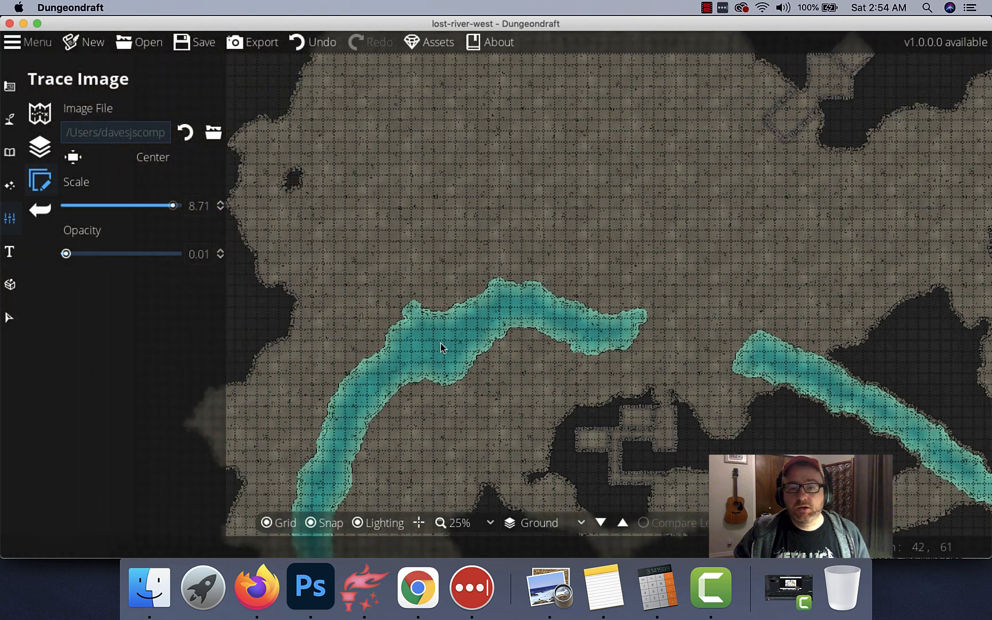
scroll(426, 285, "down", 3)
scroll(426, 285, "right", 3)
scroll(513, 206, "up", 3)
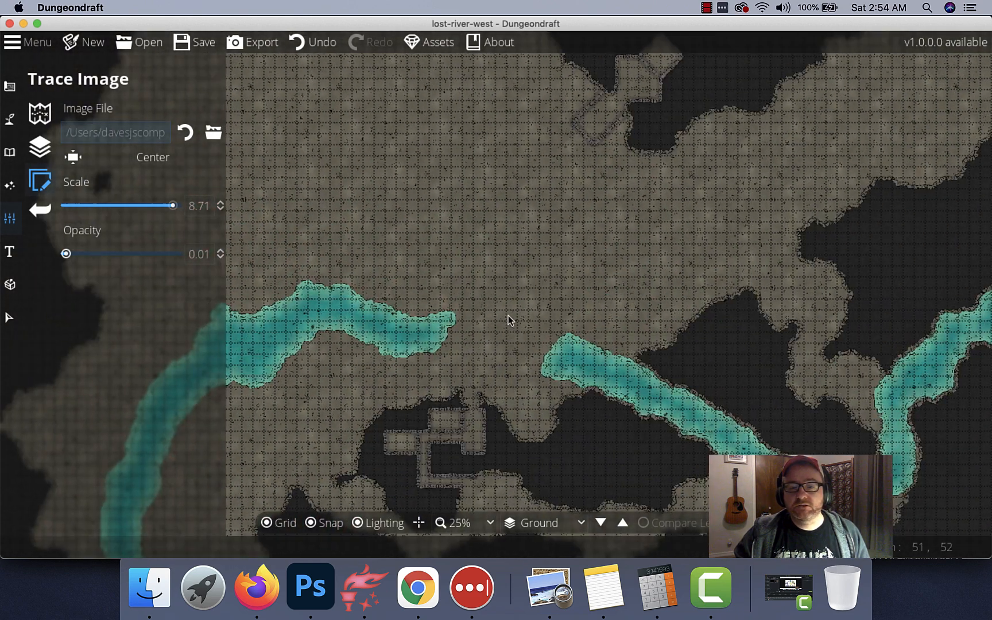
scroll(514, 255, "up", 3)
scroll(405, 327, "right", 2)
scroll(406, 328, "up", 1)
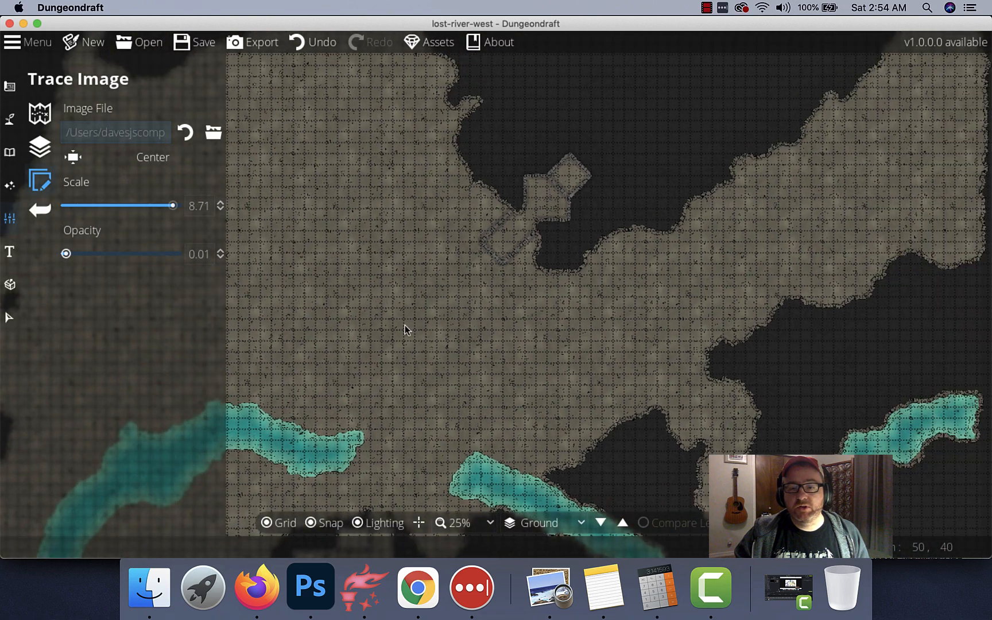
scroll(603, 289, "right", 3)
scroll(603, 289, "up", 1)
scroll(602, 289, "left", 3)
scroll(603, 288, "down", 2)
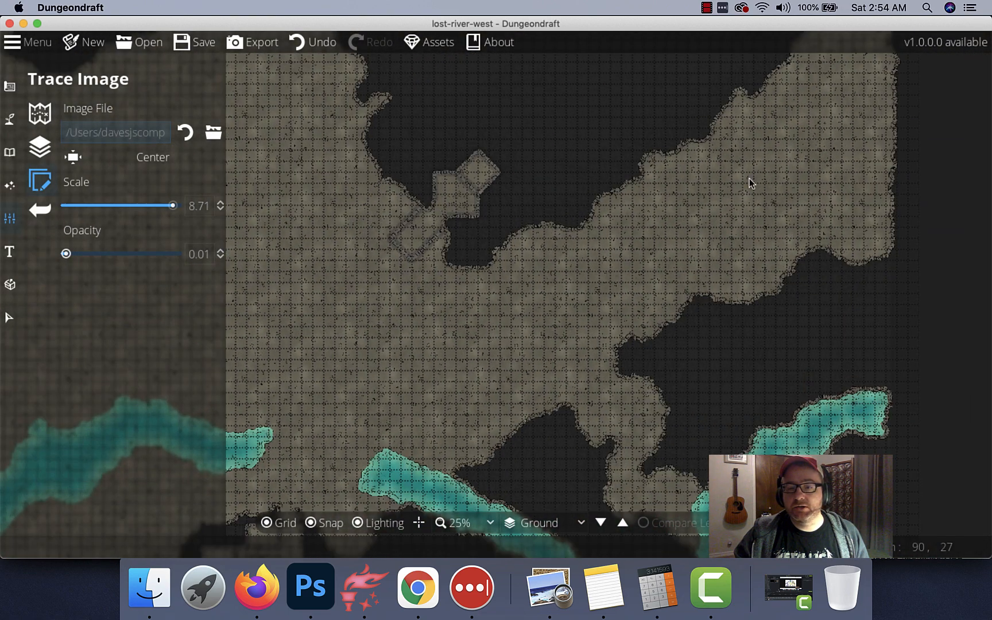
scroll(488, 315, "down", 4)
scroll(488, 315, "left", 1)
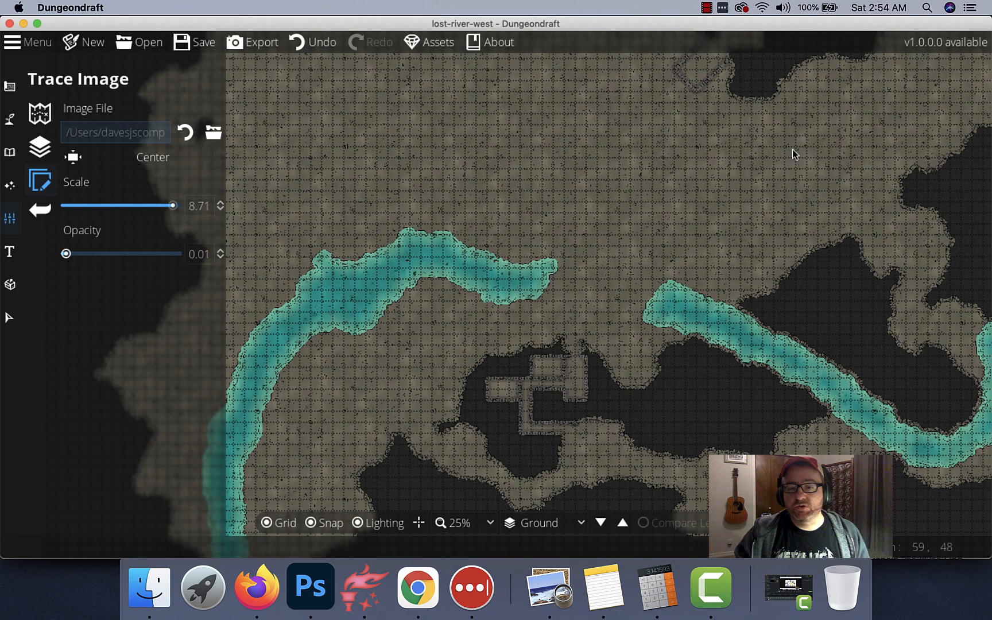
scroll(662, 217, "down", 2)
scroll(662, 217, "left", 1)
left_click_drag(663, 214, 625, 282)
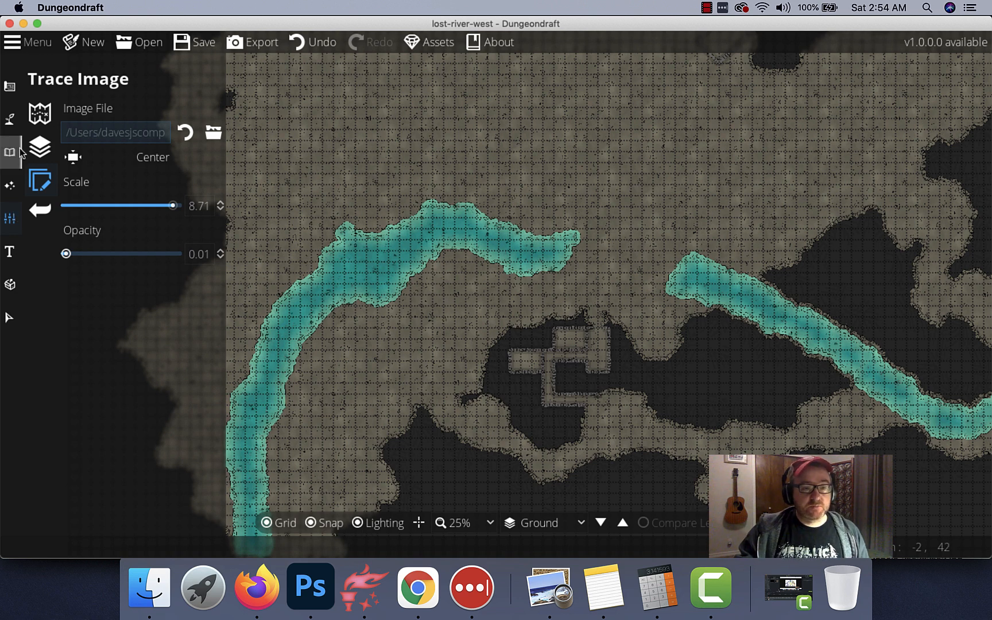
Set up the Path Tool with the light grey rocky ledge style and a width of about 1.
left_click(13, 116)
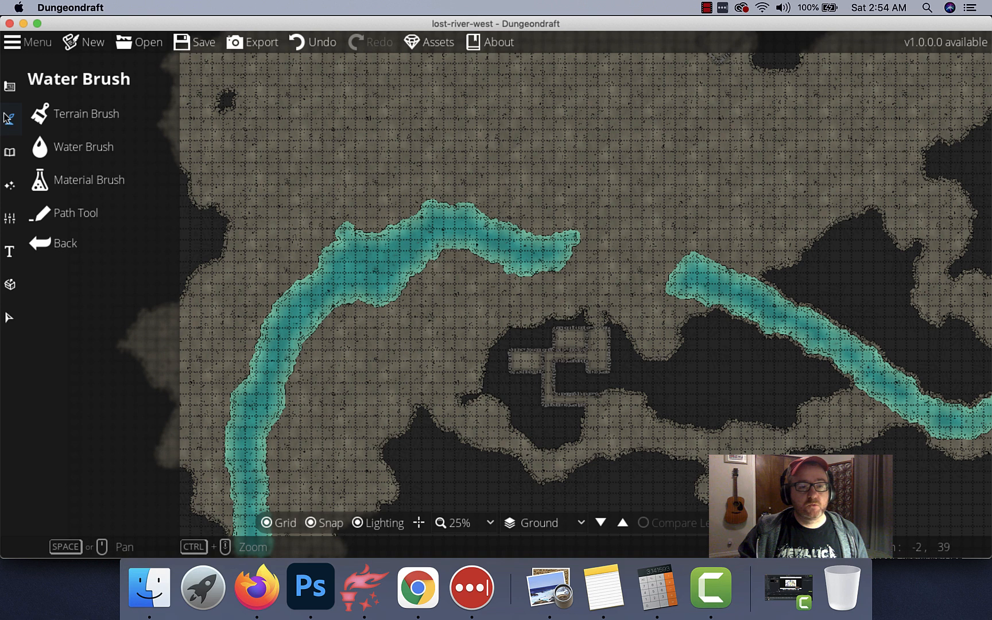
left_click(81, 215)
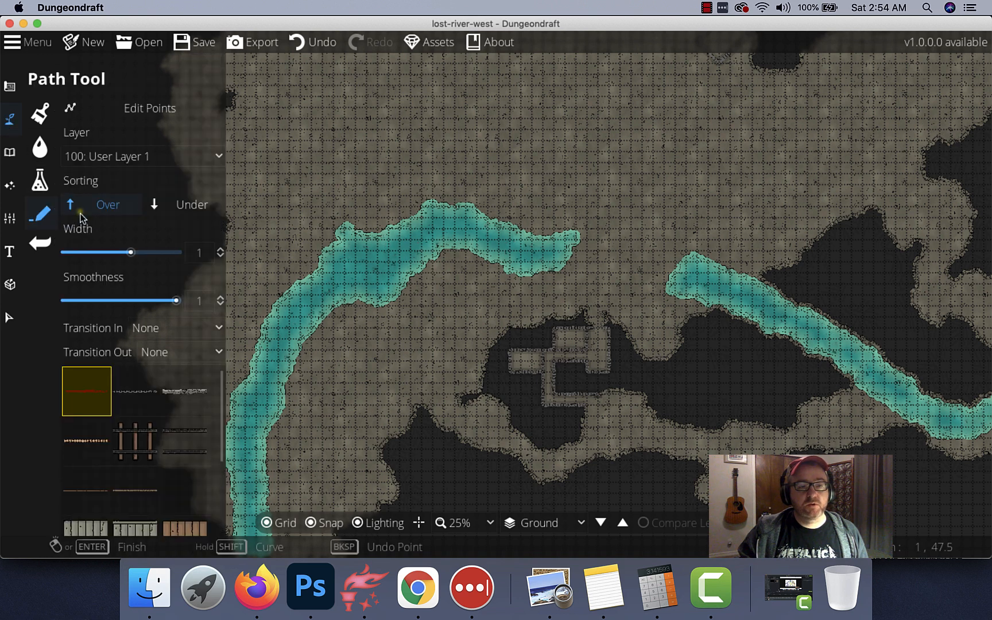
left_click(183, 391)
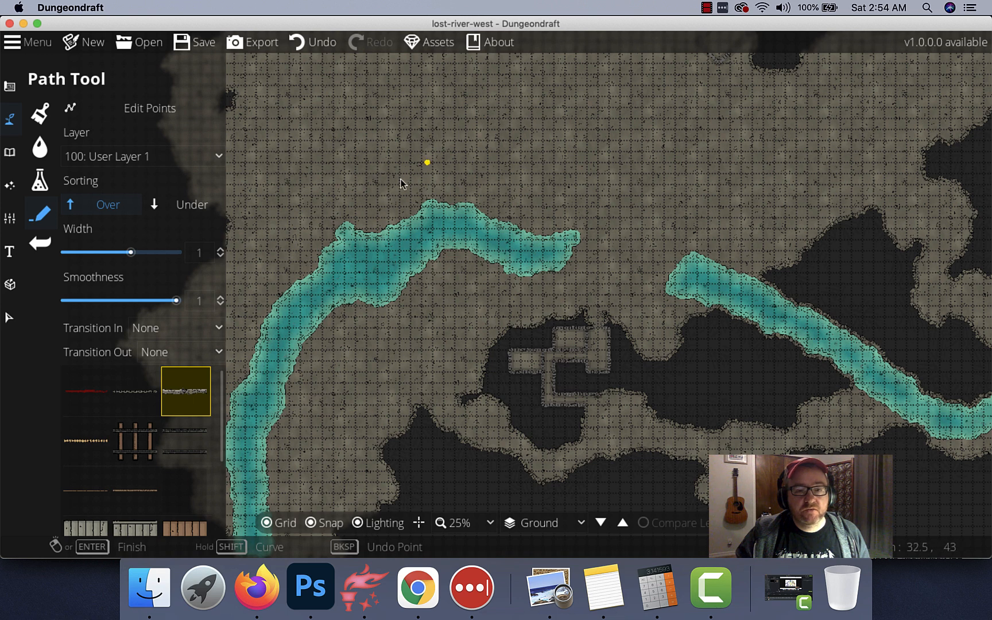
left_click_drag(133, 254, 131, 255)
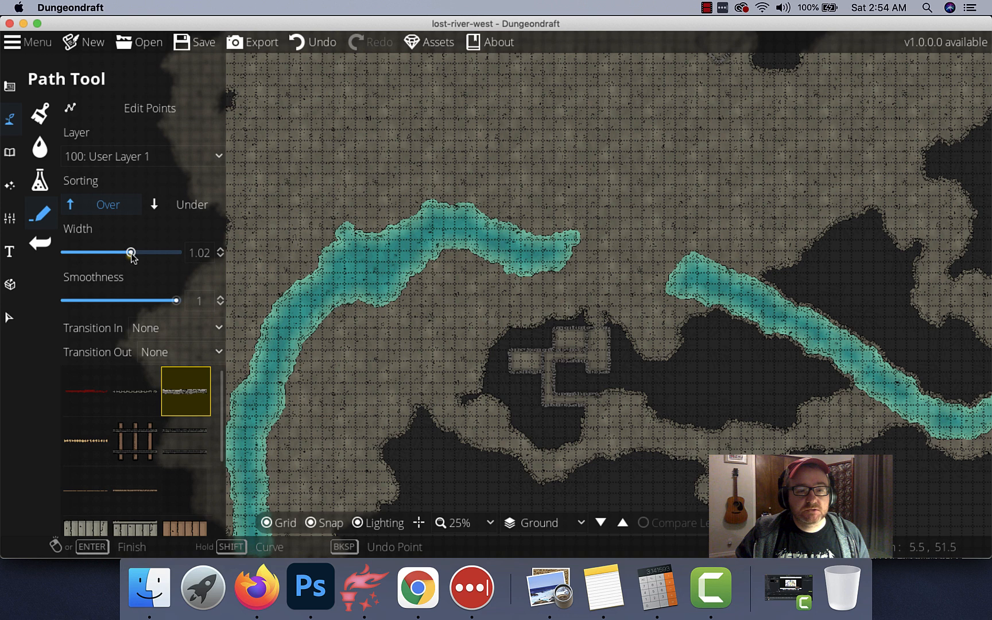
left_click(220, 258)
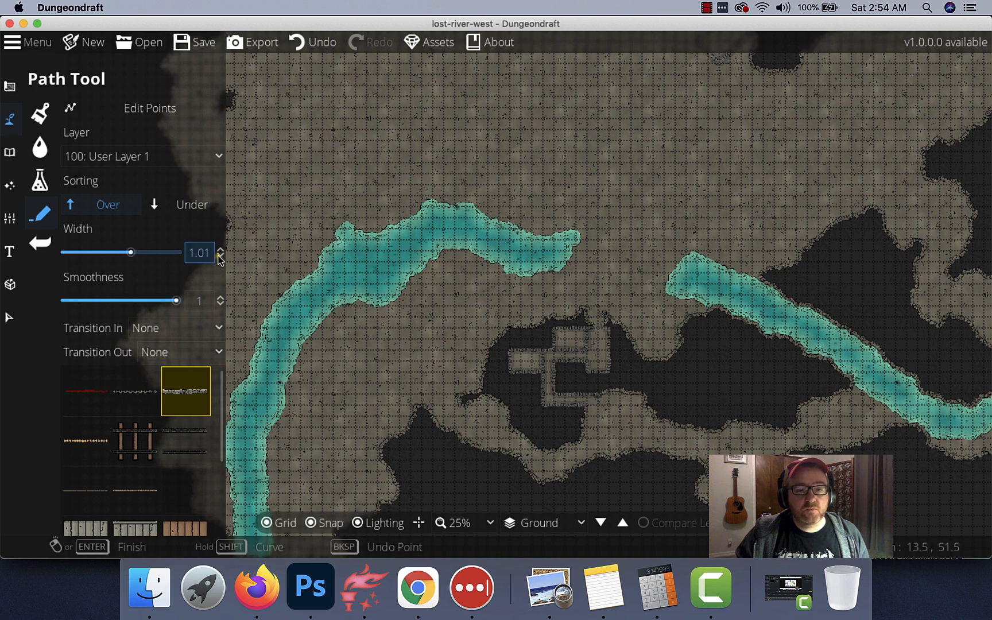
Raise the trace image's opacity to 0.36.
left_click(10, 218)
left_click(78, 188)
left_click_drag(68, 255, 106, 256)
Draw a rocky ledge path along the traced ledge line in the northwest cavern, from the west wall toward the north wall.
scroll(422, 167, "up", 10)
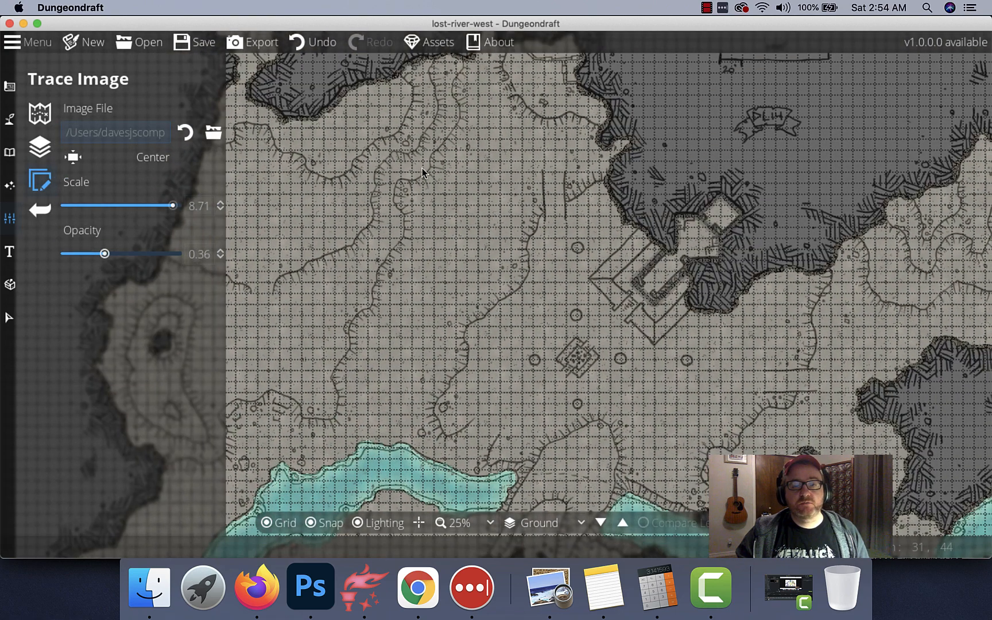
scroll(543, 337, "up", 2)
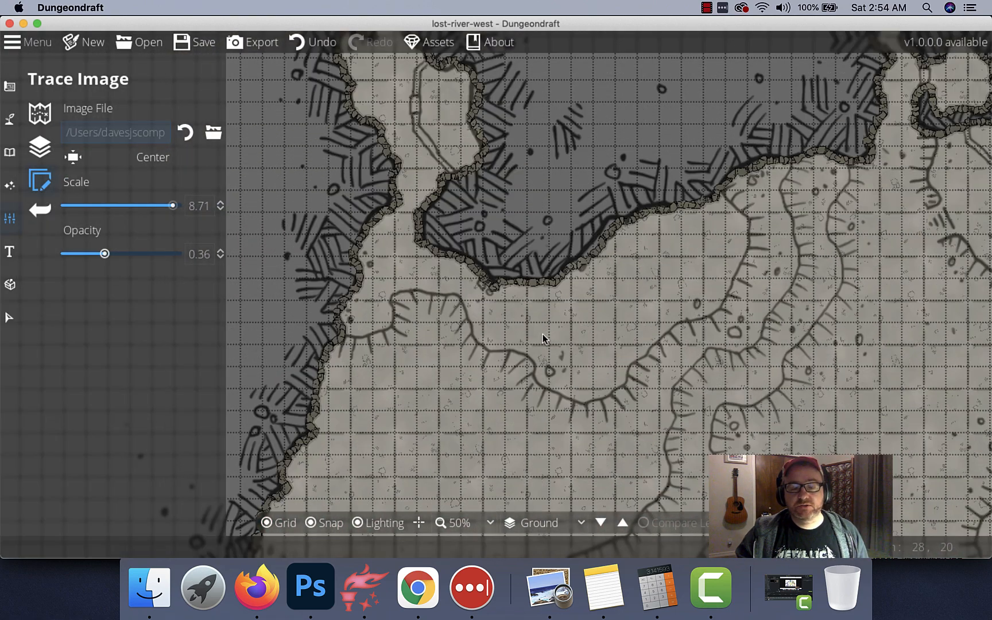
scroll(543, 334, "up", 5)
scroll(528, 448, "down", 5)
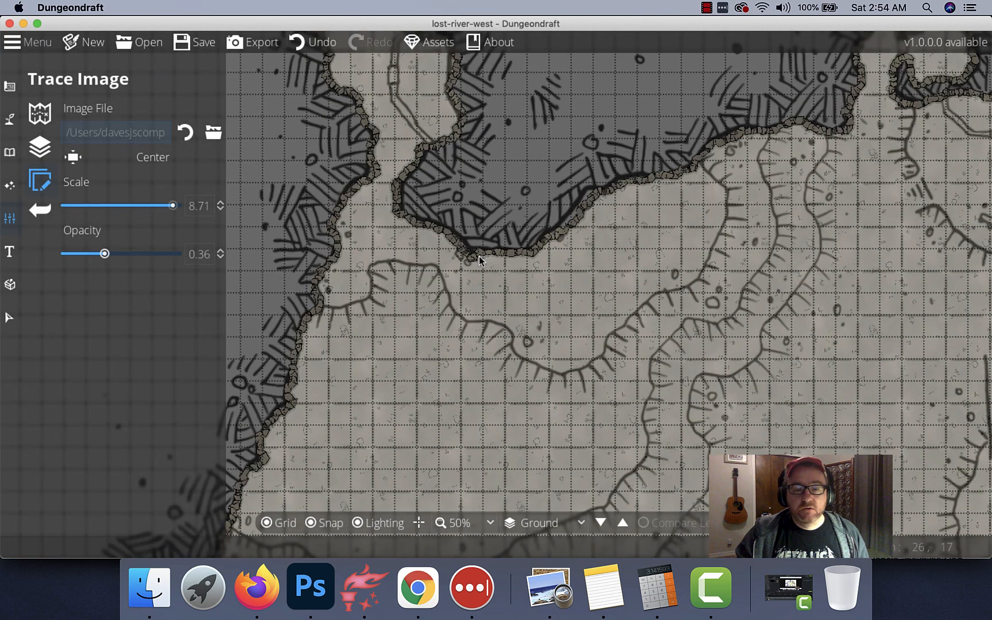
key("Right")
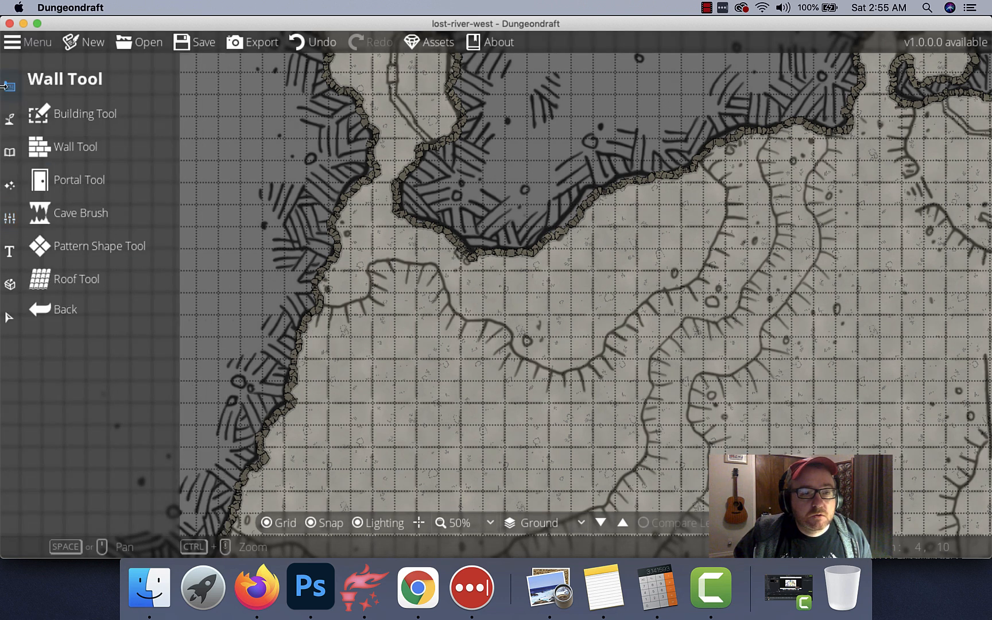
mouse_move(9, 119)
left_click(89, 179)
left_click(74, 213)
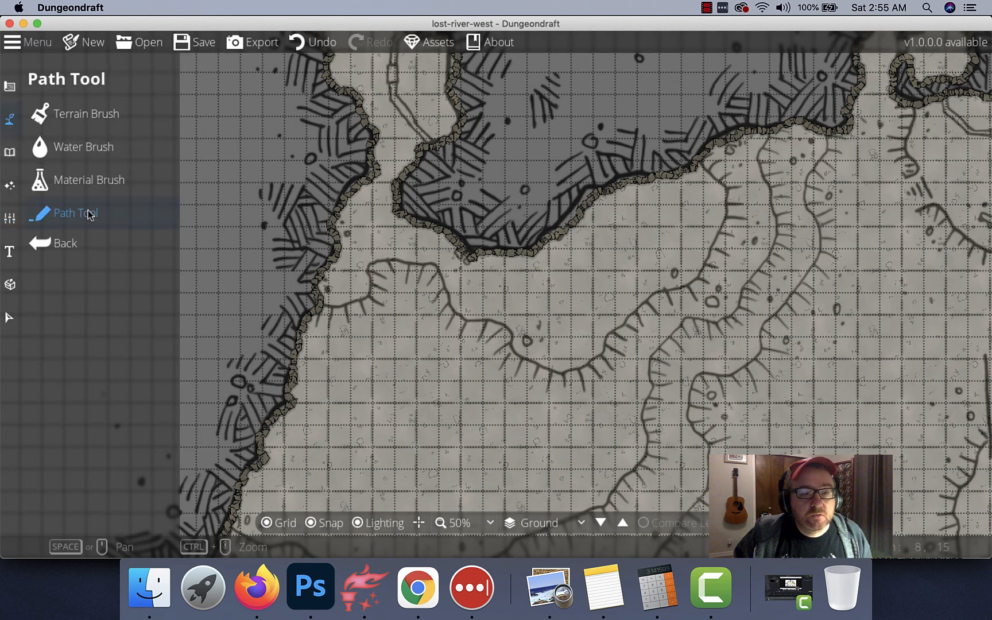
left_click(317, 304)
mouse_move(360, 305)
left_mouse_down()
mouse_move(386, 258)
mouse_move(430, 259)
mouse_move(458, 328)
mouse_move(506, 335)
mouse_move(502, 350)
mouse_move(552, 381)
mouse_move(595, 374)
mouse_move(615, 357)
mouse_move(615, 338)
mouse_move(669, 293)
mouse_move(700, 289)
mouse_move(723, 253)
mouse_move(736, 202)
mouse_move(706, 153)
left_mouse_up()
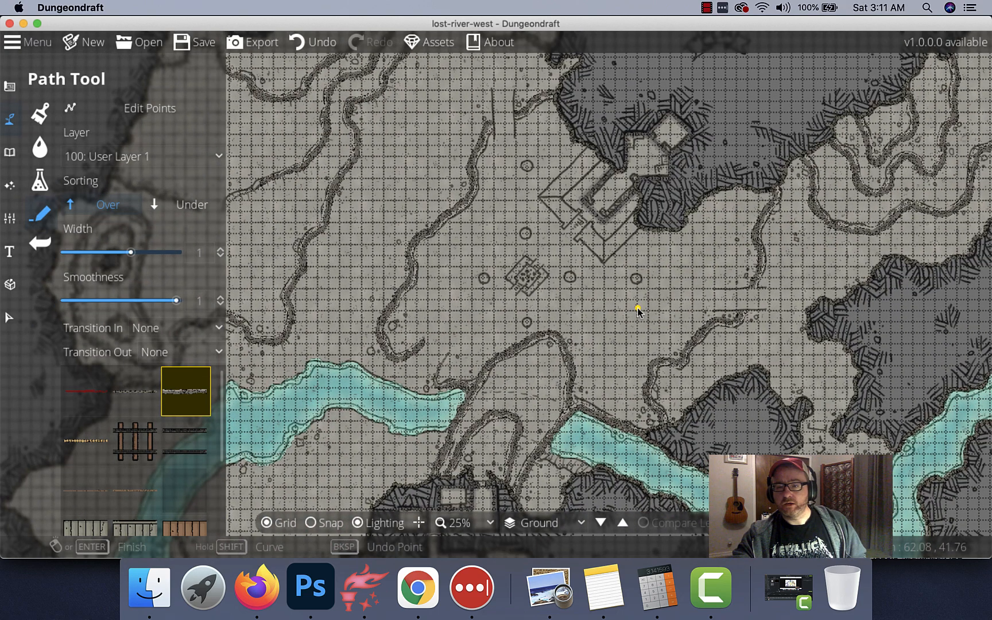
Check the drawn ledges against the trace across the northern cavern, and lower the trace image's opacity to 0.02.
scroll(637, 310, "right", 5)
scroll(638, 310, "up", 3)
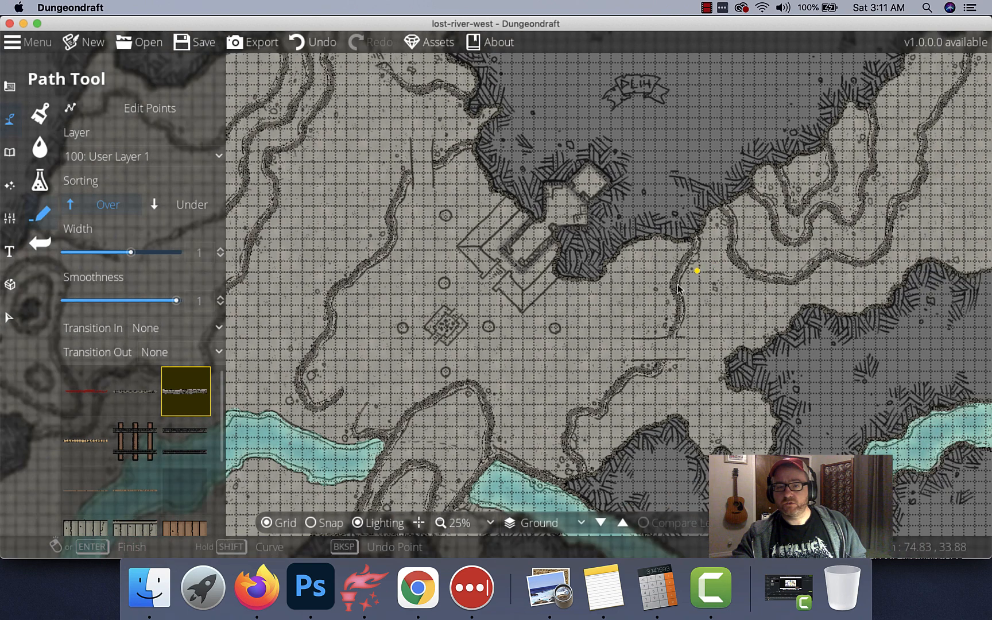
scroll(443, 381, "left", 4)
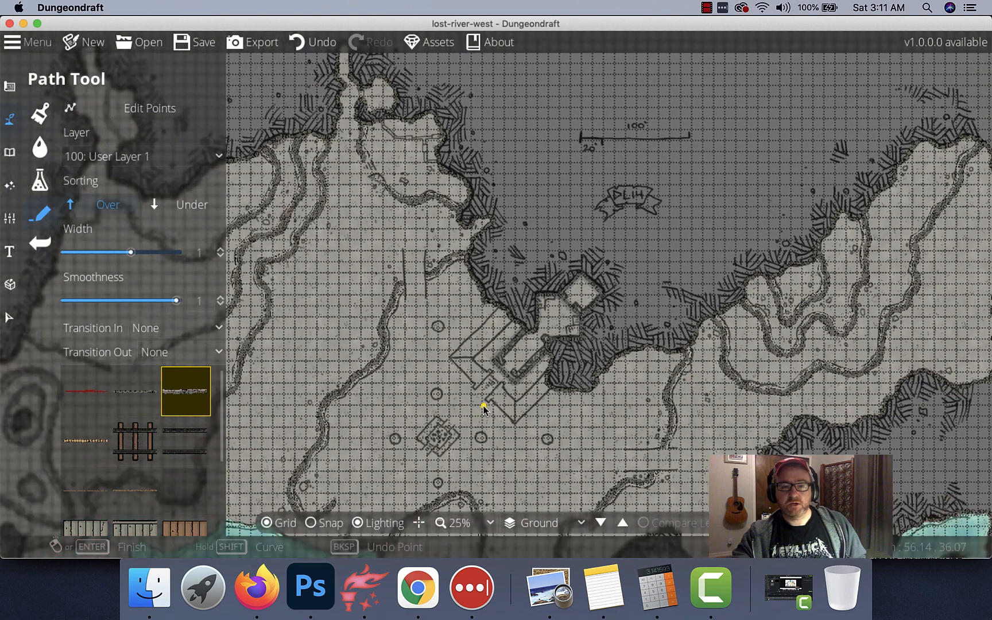
scroll(528, 292, "left", 5)
scroll(529, 293, "down", 2)
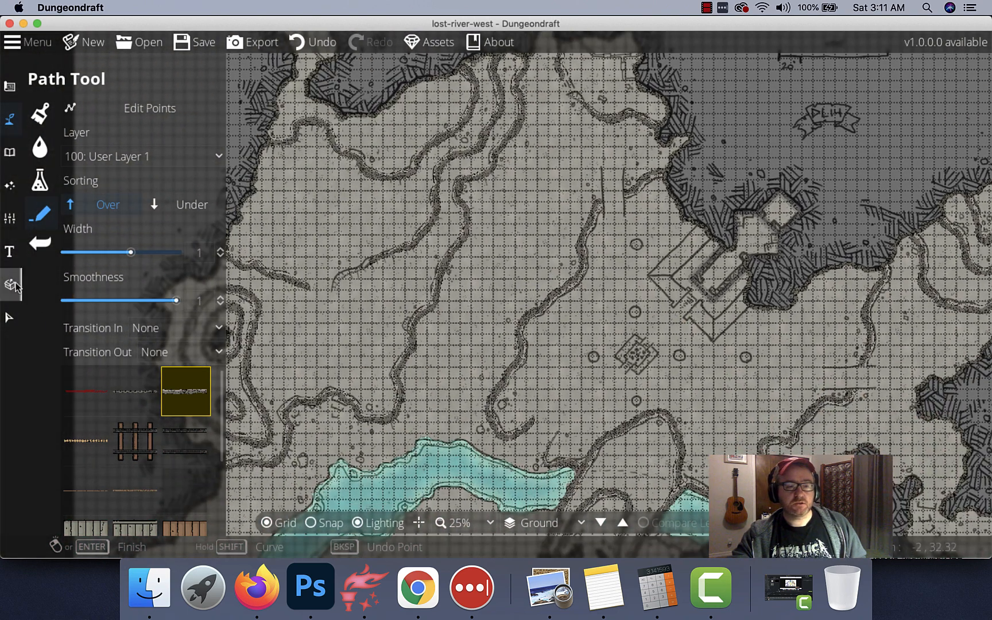
left_click(12, 221)
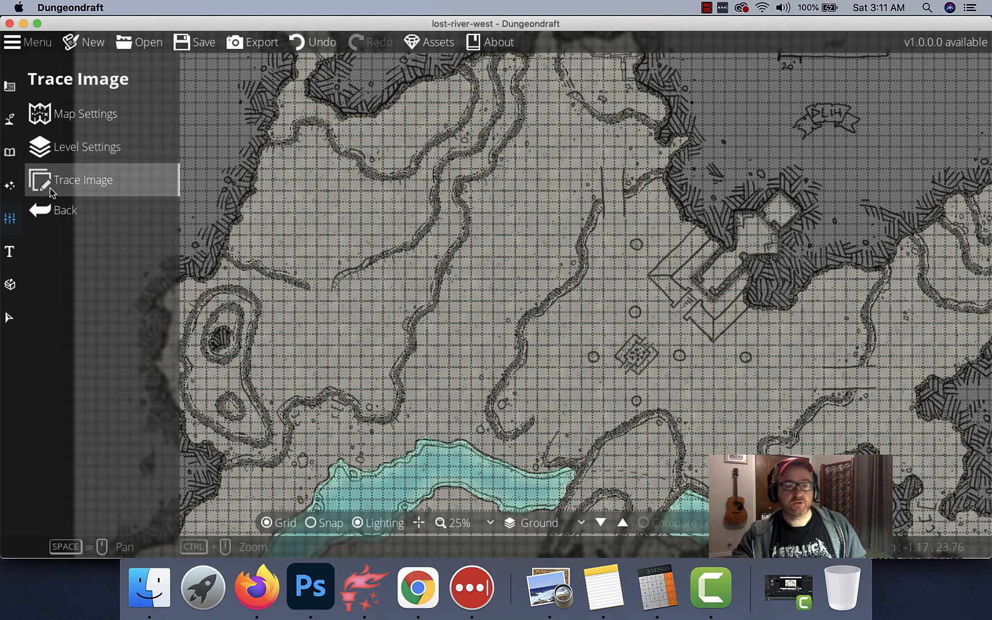
left_click(101, 184)
left_click_drag(104, 248, 67, 256)
Examine the finished ledge paths across the whole map and up close near the river and the northern cavern.
scroll(551, 330, "down", 2)
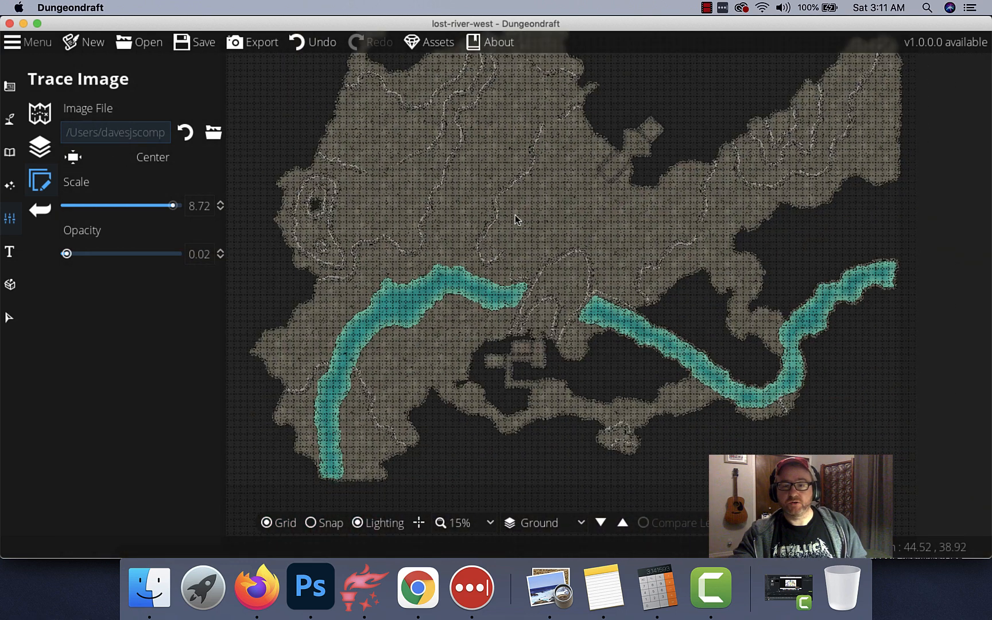
left_click_drag(515, 214, 506, 322)
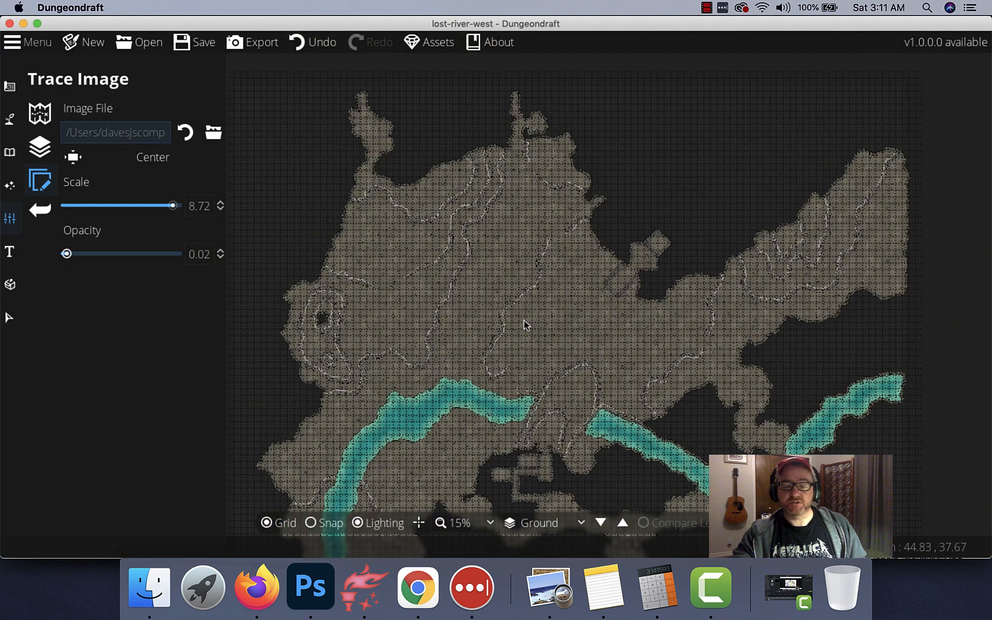
left_click_drag(472, 292, 548, 221)
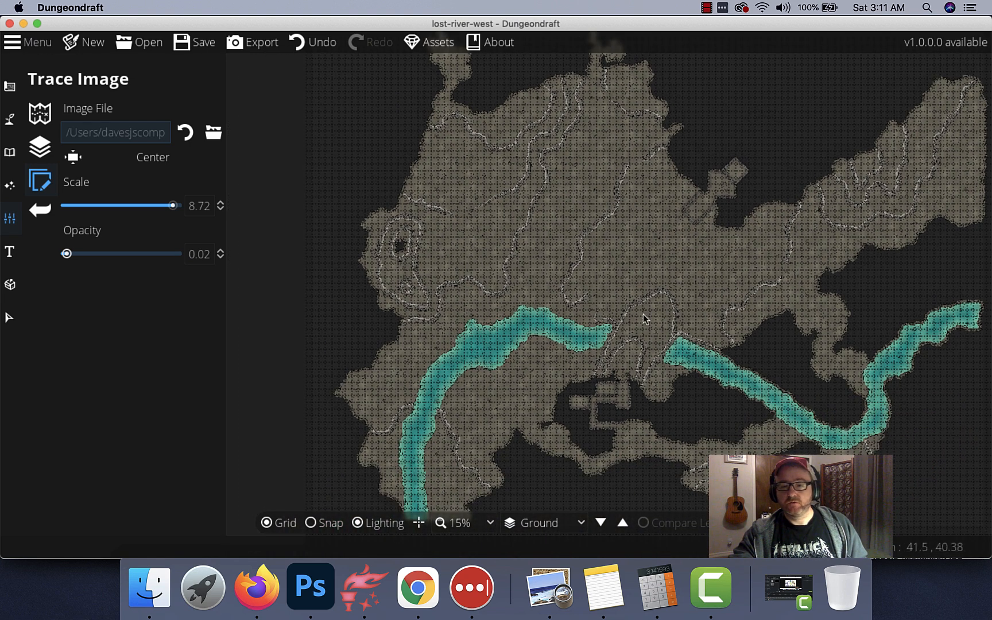
left_click_drag(682, 306, 668, 294)
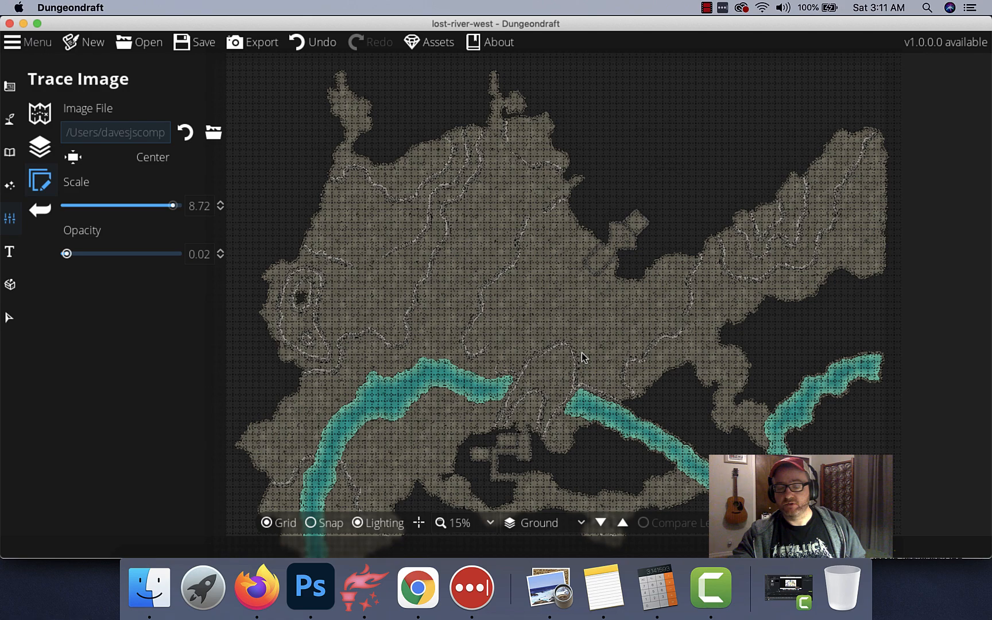
scroll(581, 352, "up", 5)
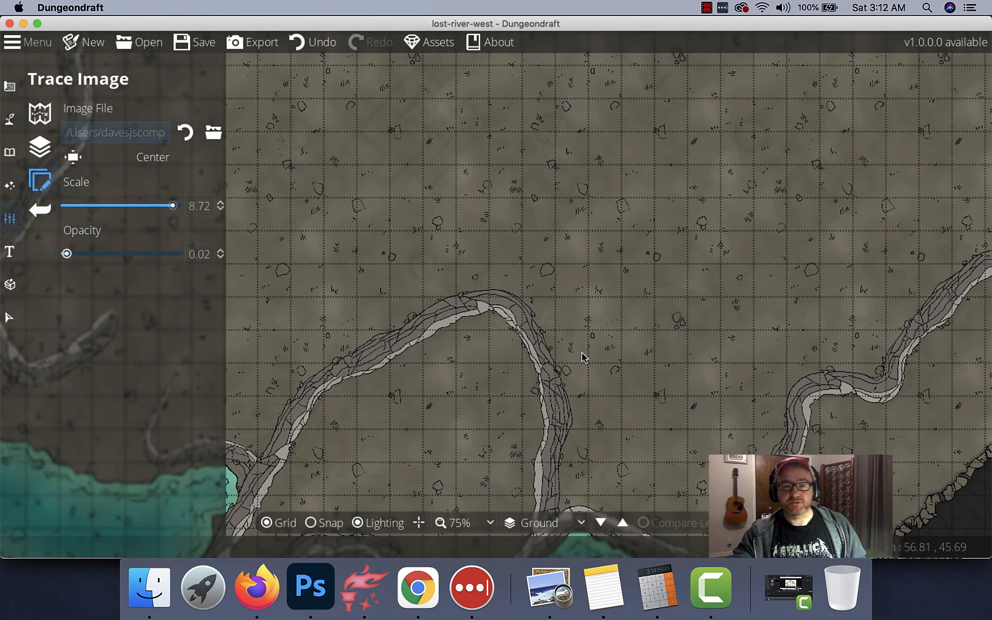
scroll(771, 235, "up", 5)
scroll(772, 236, "left", 4)
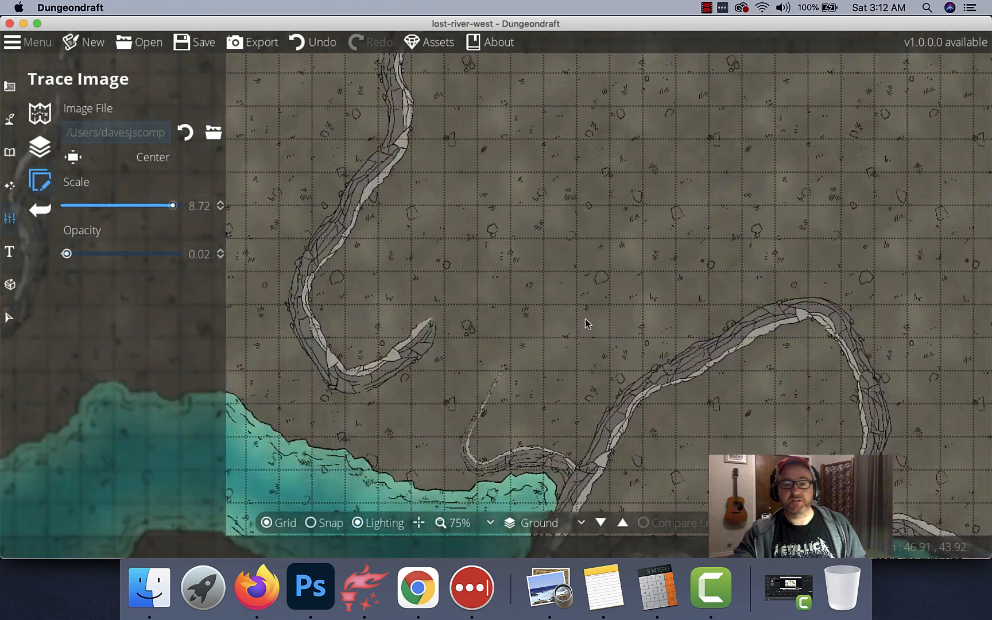
left_click_drag(364, 89, 512, 369)
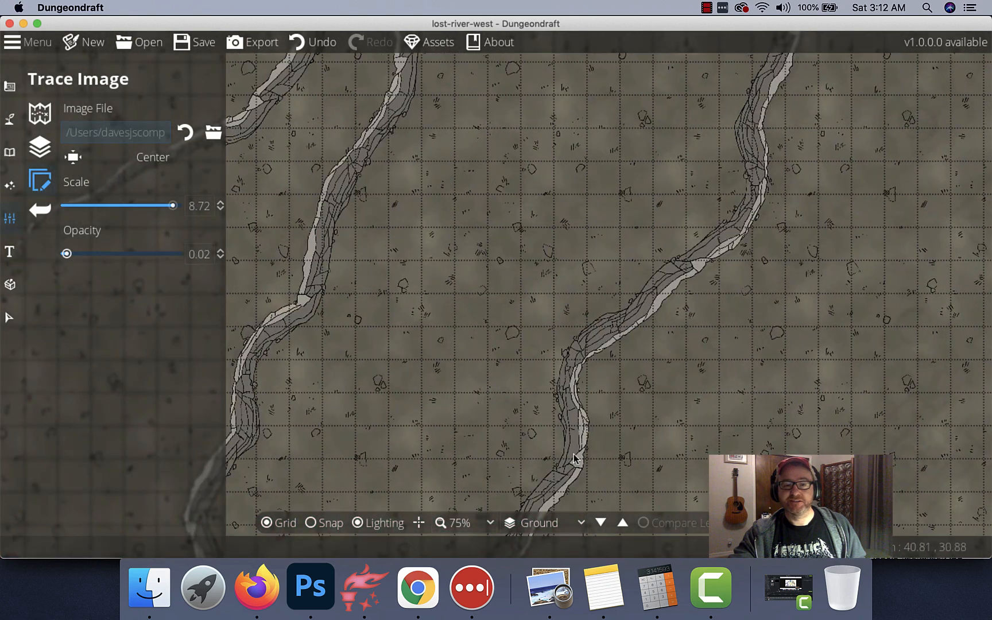
left_click_drag(586, 116, 496, 344)
scroll(488, 326, "right", 5)
scroll(487, 326, "up", 3)
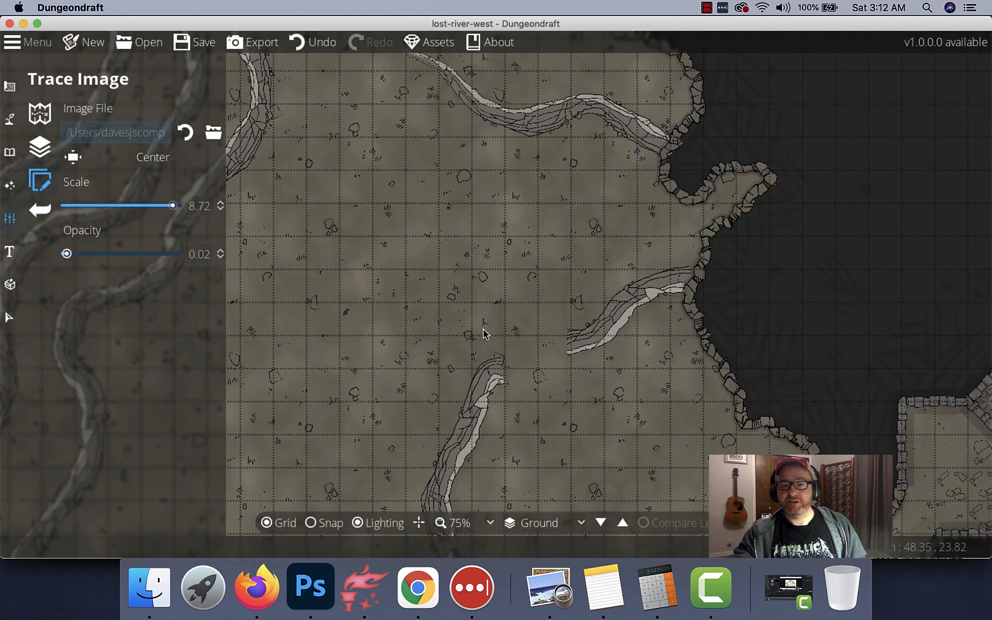
Raise the trace image's opacity to 0.48.
left_click_drag(496, 124, 523, 307)
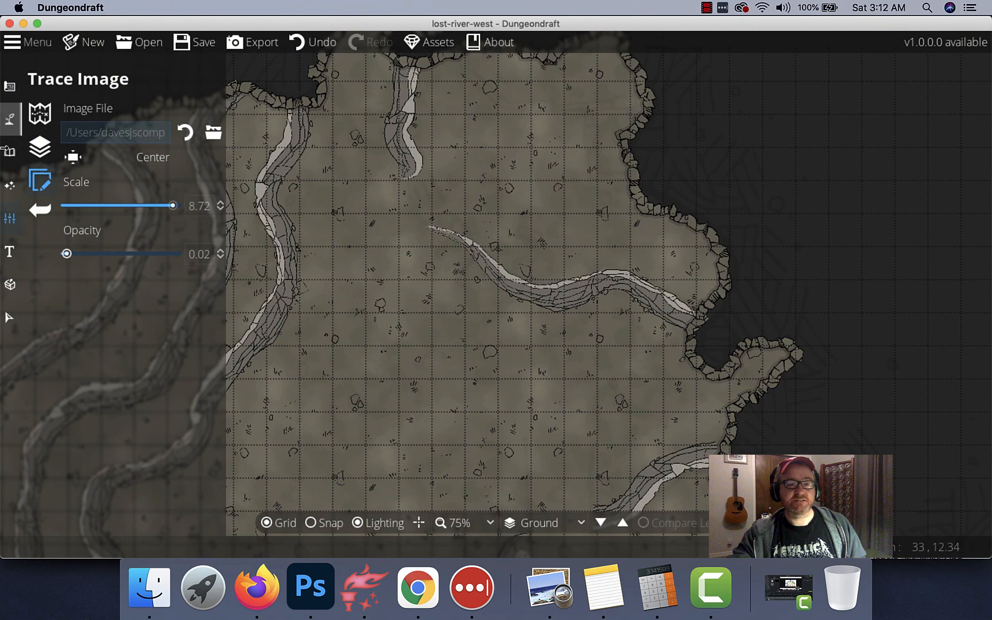
left_click_drag(67, 254, 118, 254)
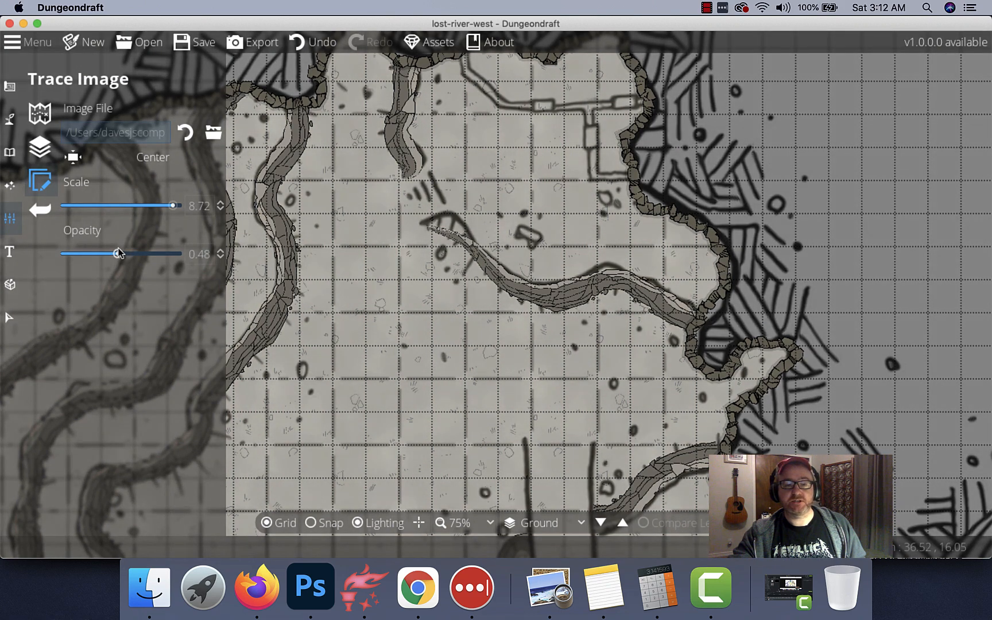
Draw a stone block wall along the traced line across the northern cavern's northeast alcove, from its north cave wall to its east cave wall.
scroll(556, 165, "up", 5)
left_click_drag(457, 328, 471, 383)
left_click(10, 86)
left_click(55, 148)
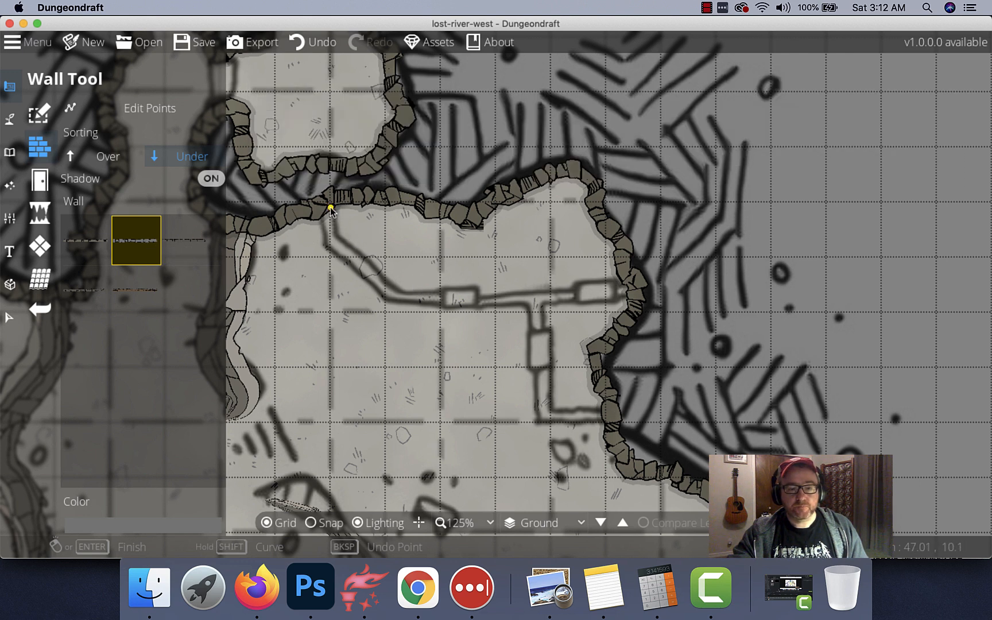
left_click(311, 524)
left_click(322, 202)
left_click(331, 257)
left_click(383, 311)
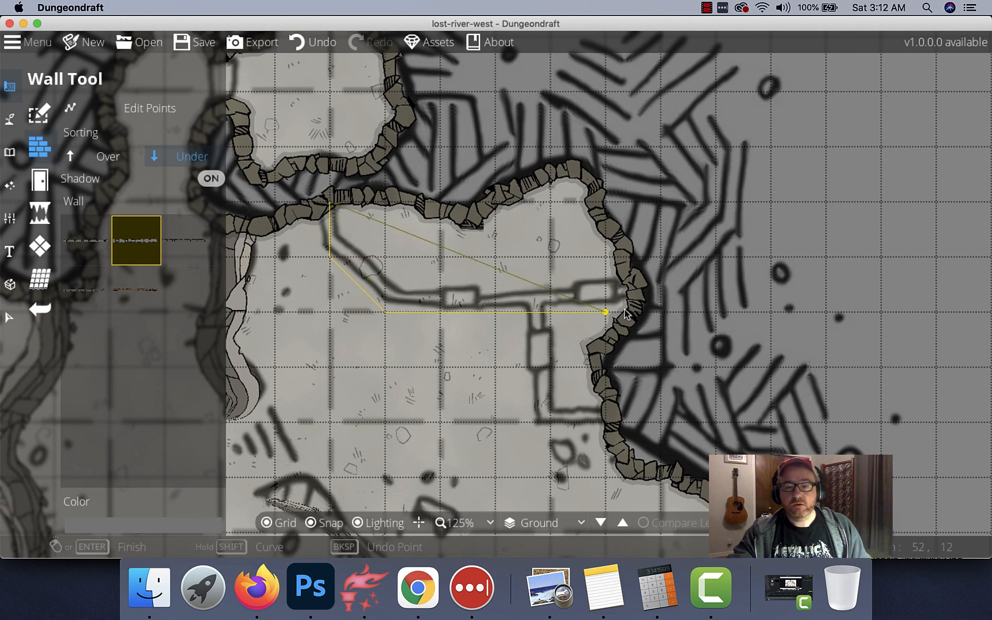
left_click(311, 524)
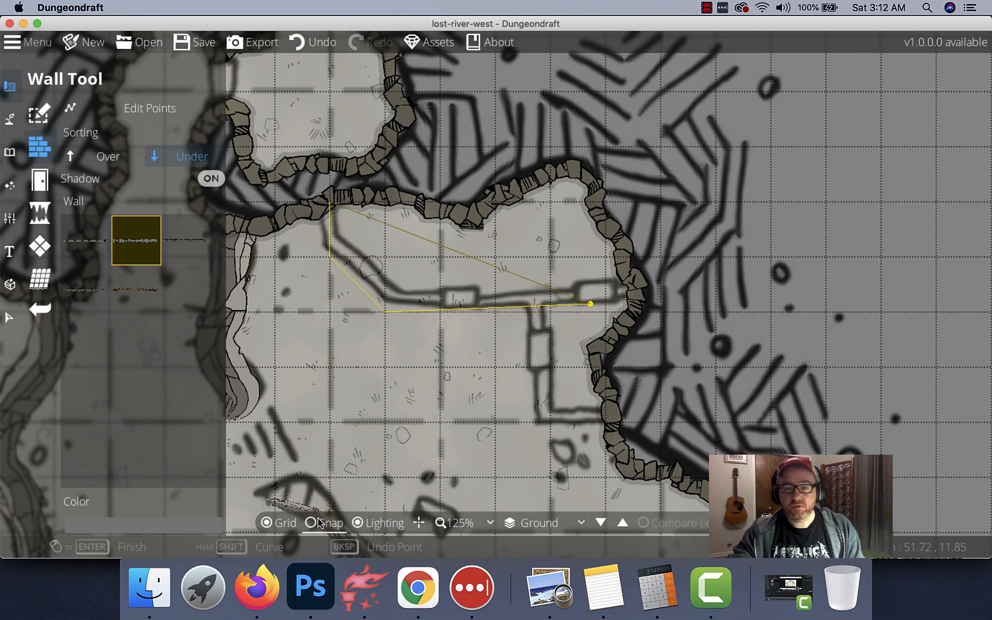
double_click(636, 311)
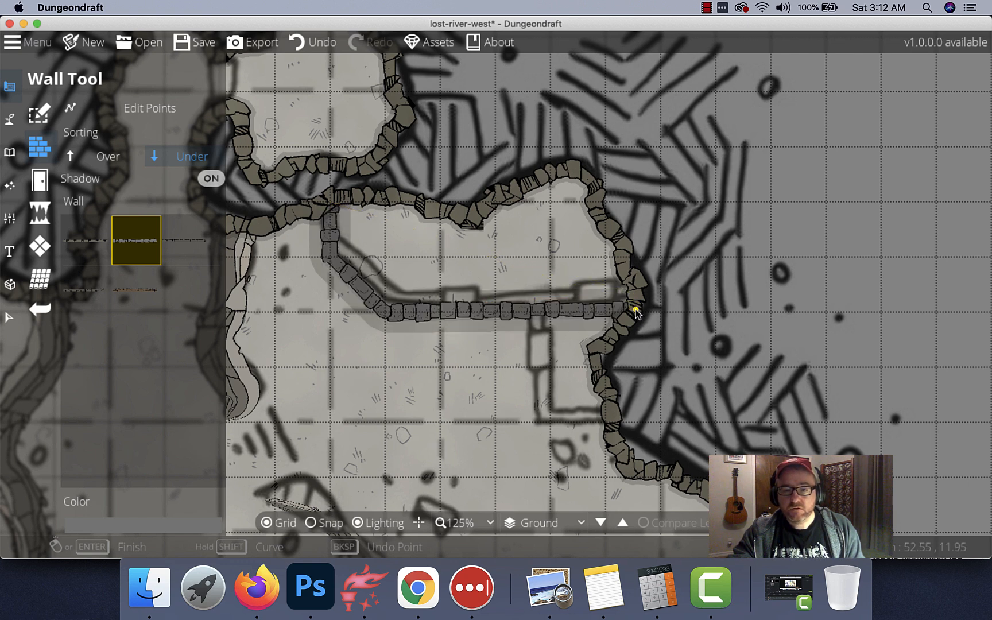
Draw an L-shaped wall branching south from the alcove wall and turning east to the cave wall, following the trace.
left_click(541, 314)
left_click(545, 420)
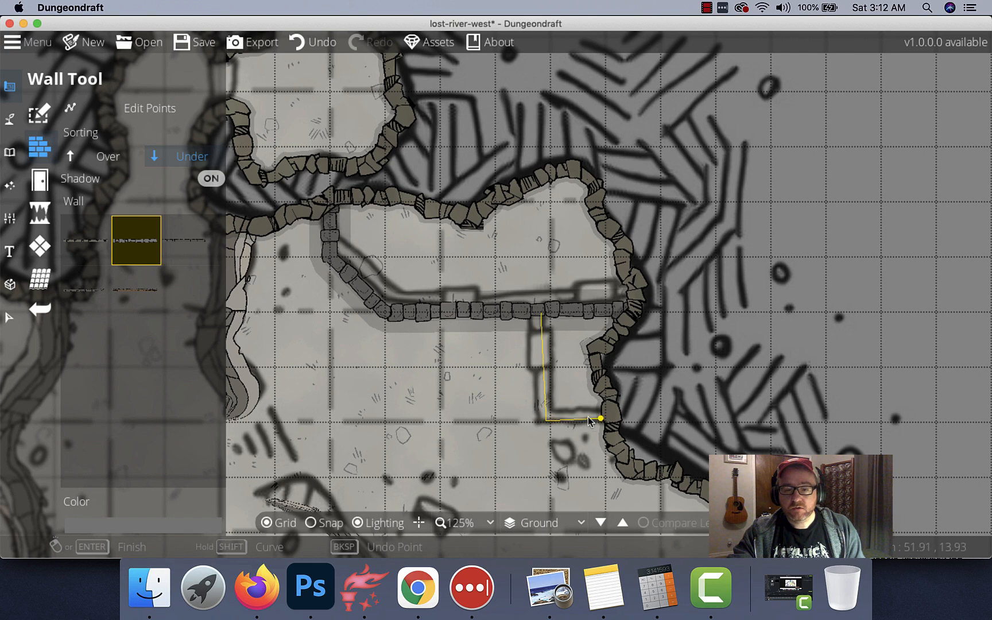
double_click(610, 420)
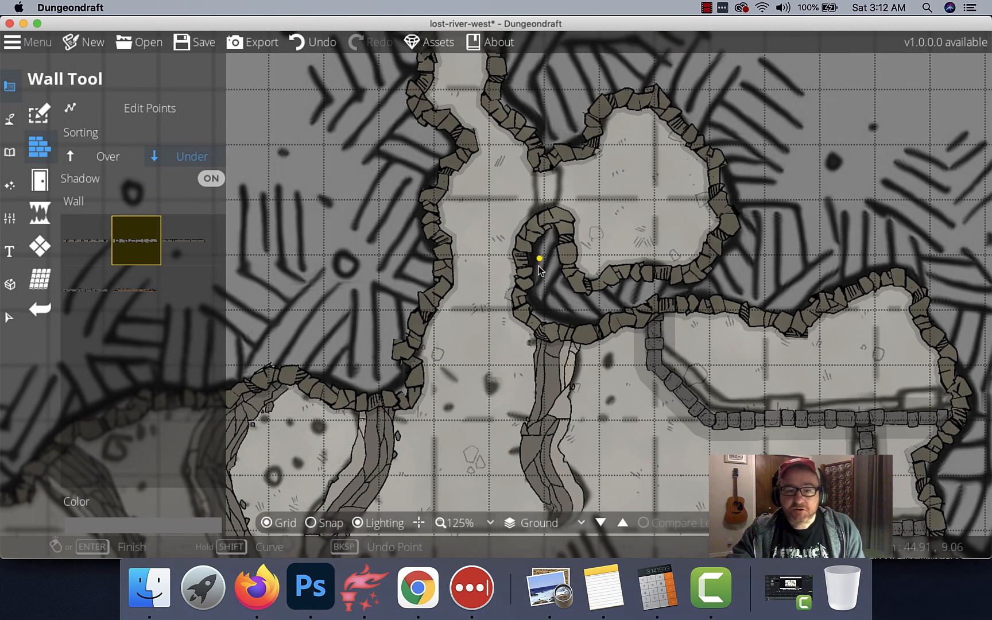
Close the small side chamber's west entrance with a short wall and place a wooden door in it, with Rotate 180 on.
left_click(524, 248)
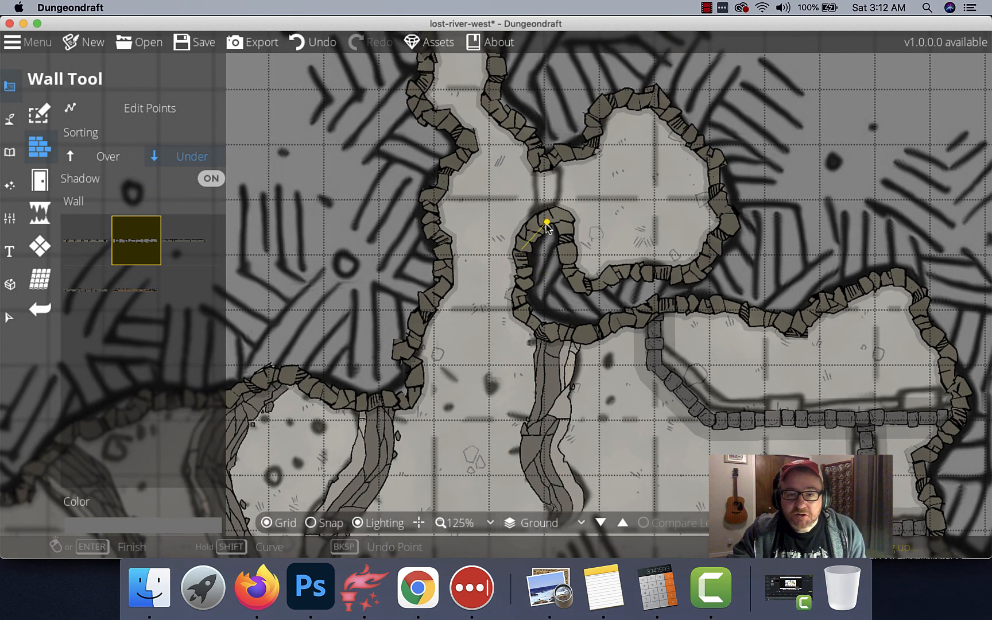
left_click(546, 164)
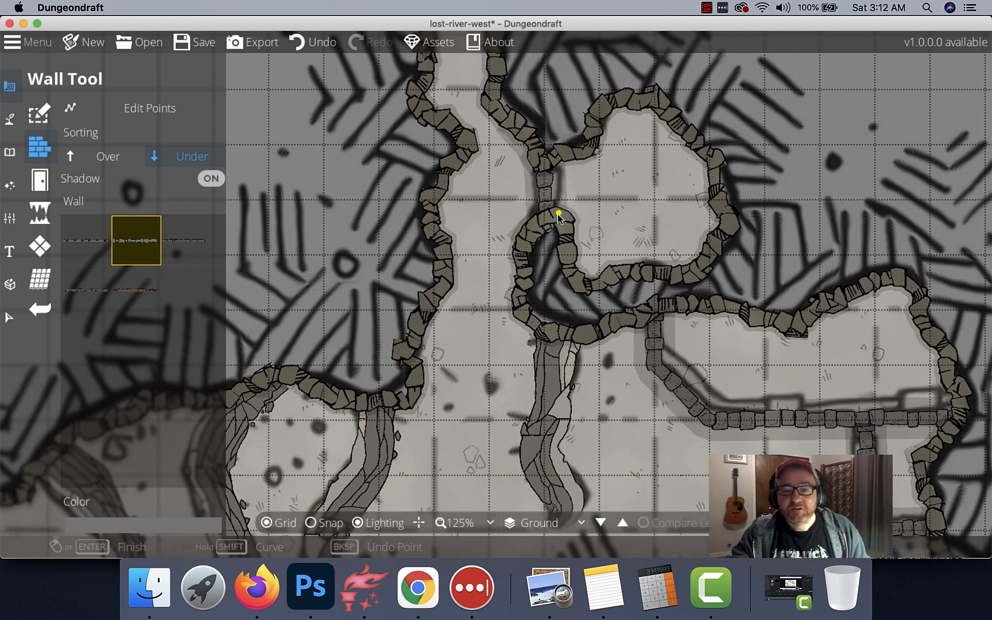
left_click(40, 182)
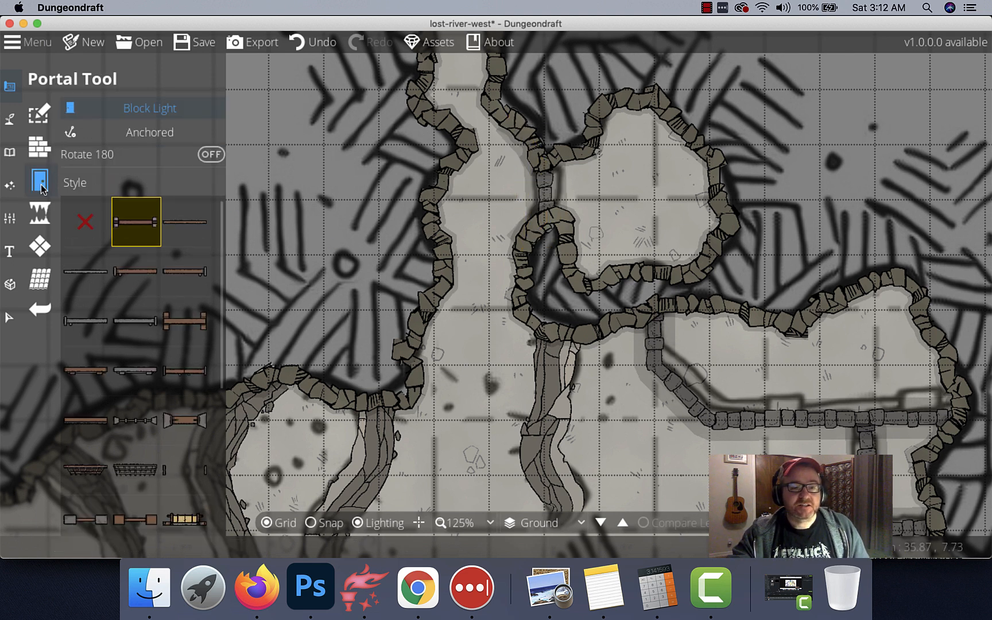
left_click(95, 366)
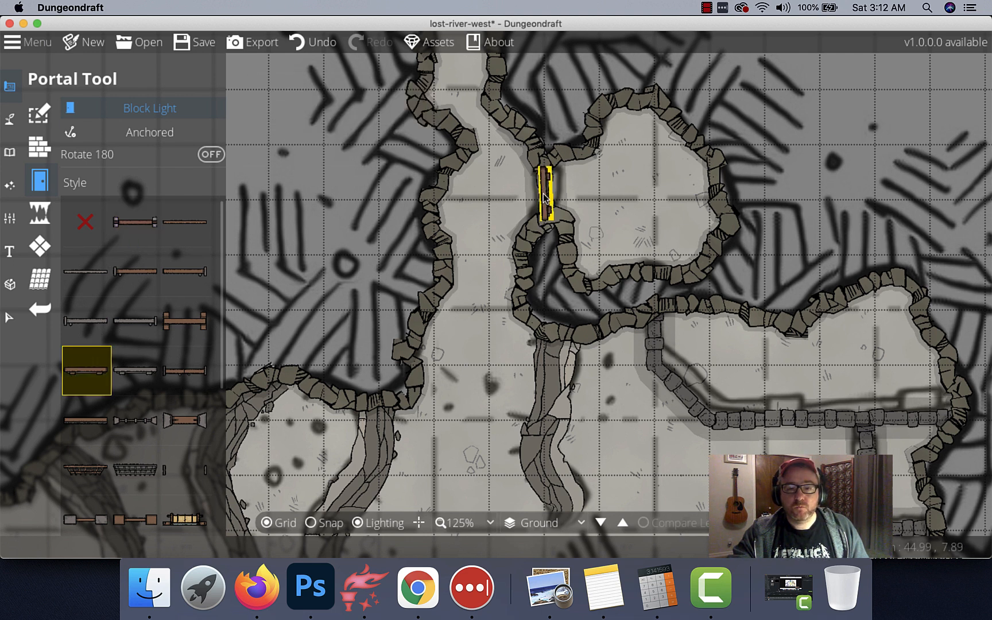
left_click(193, 164)
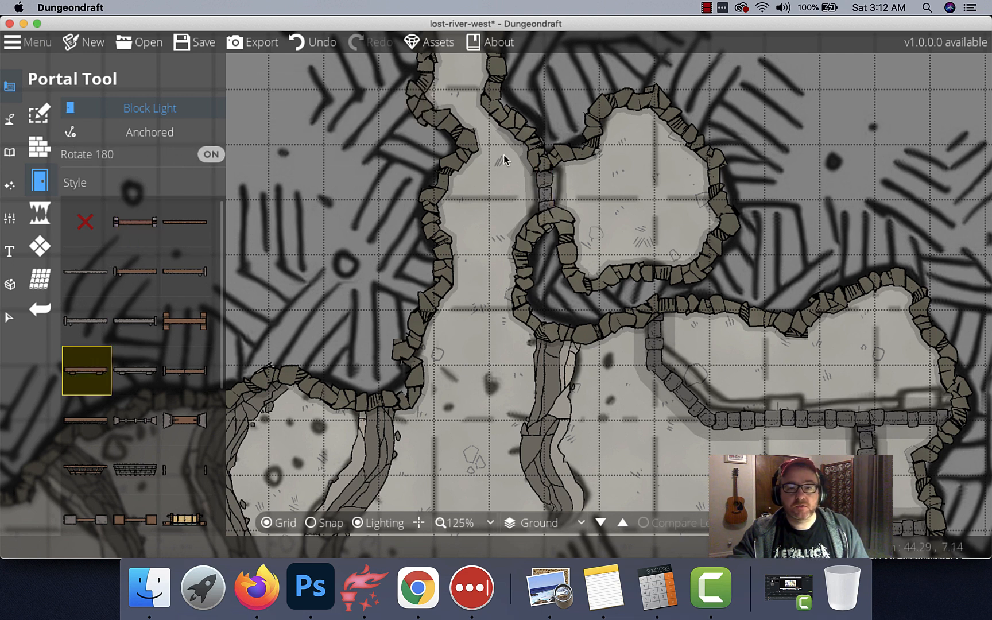
left_click(545, 195)
Place wooden doors with Rotate 180 off at the traced door positions in the northeast alcove's long wall and its southern branch.
left_click_drag(542, 411, 316, 212)
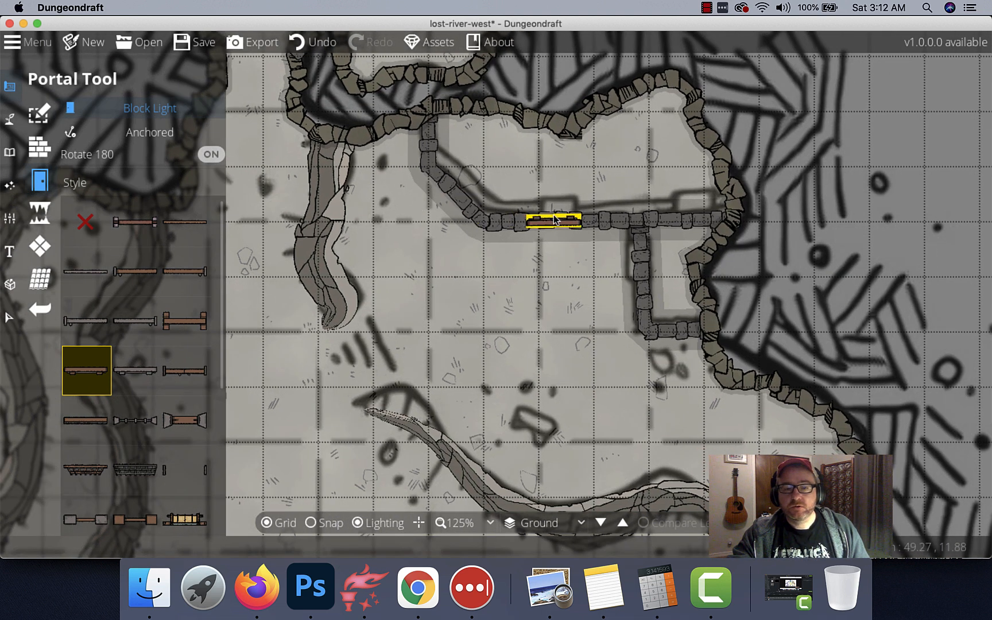
left_click(201, 155)
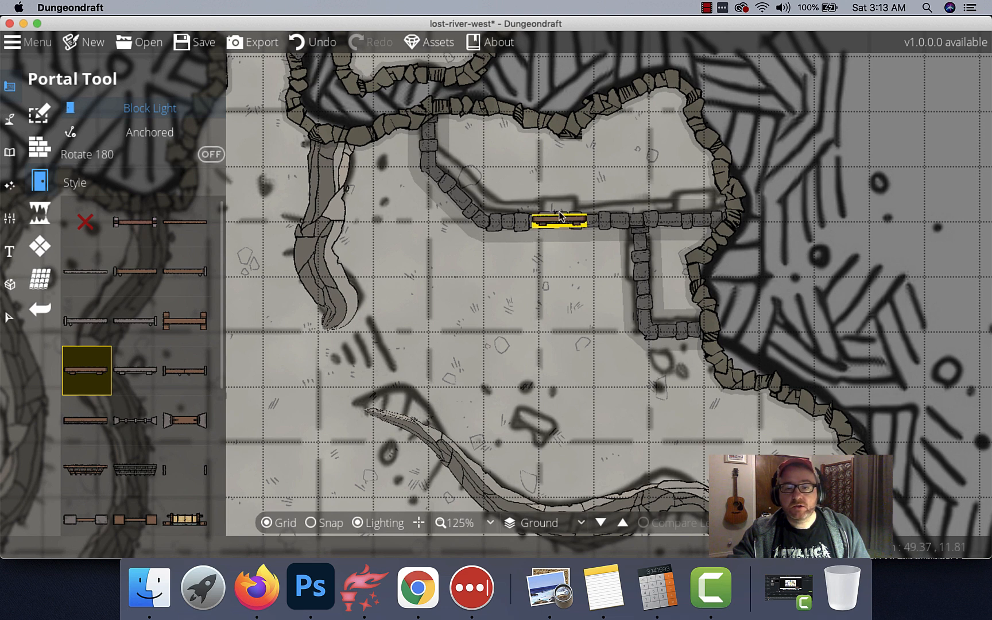
left_click(560, 217)
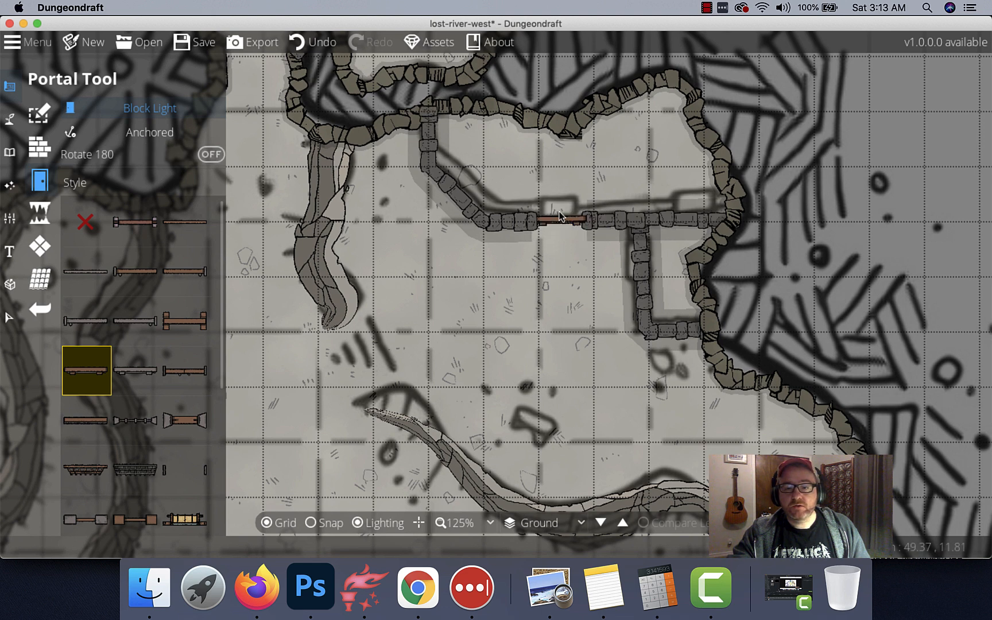
left_click(684, 212)
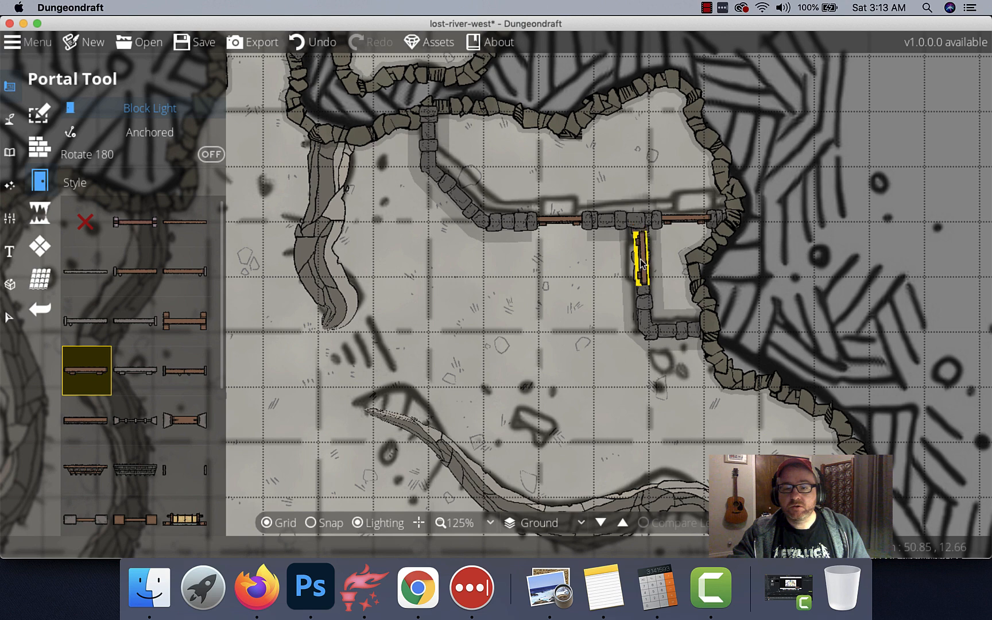
Save the map.
scroll(644, 275, "down", 5)
scroll(643, 275, "left", 5)
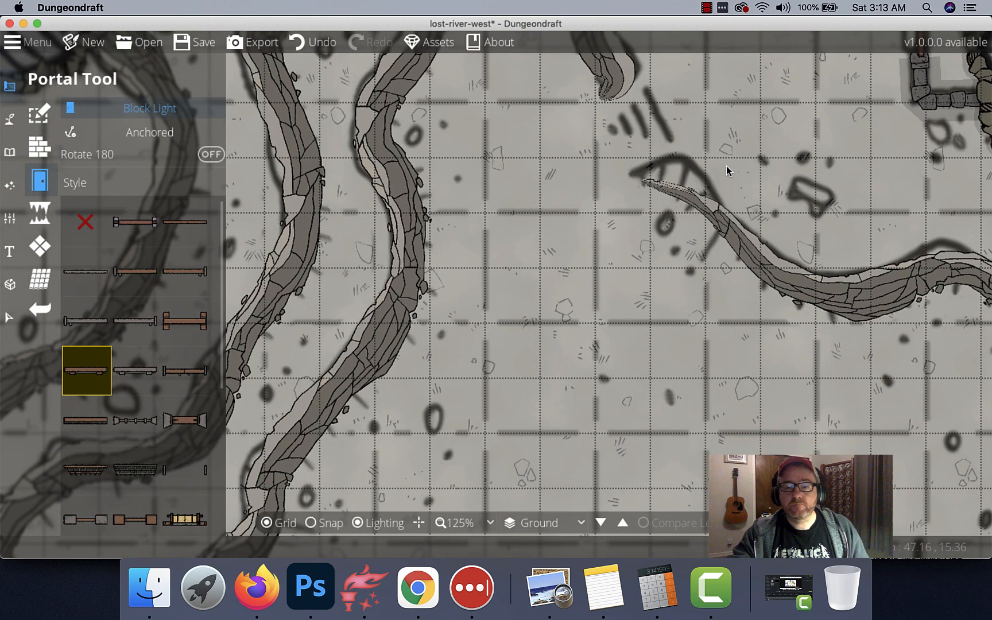
scroll(646, 290, "down", 5)
key("super+s")
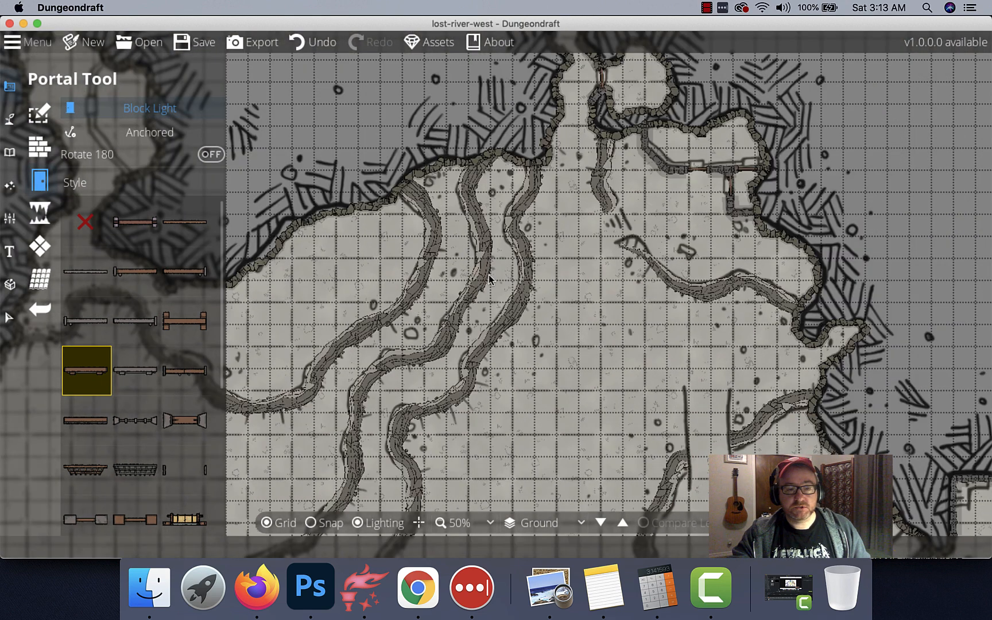
Draw a wall along the traced partition in the northwest chamber and place a wooden door in its vertical section.
left_click_drag(291, 226, 554, 334)
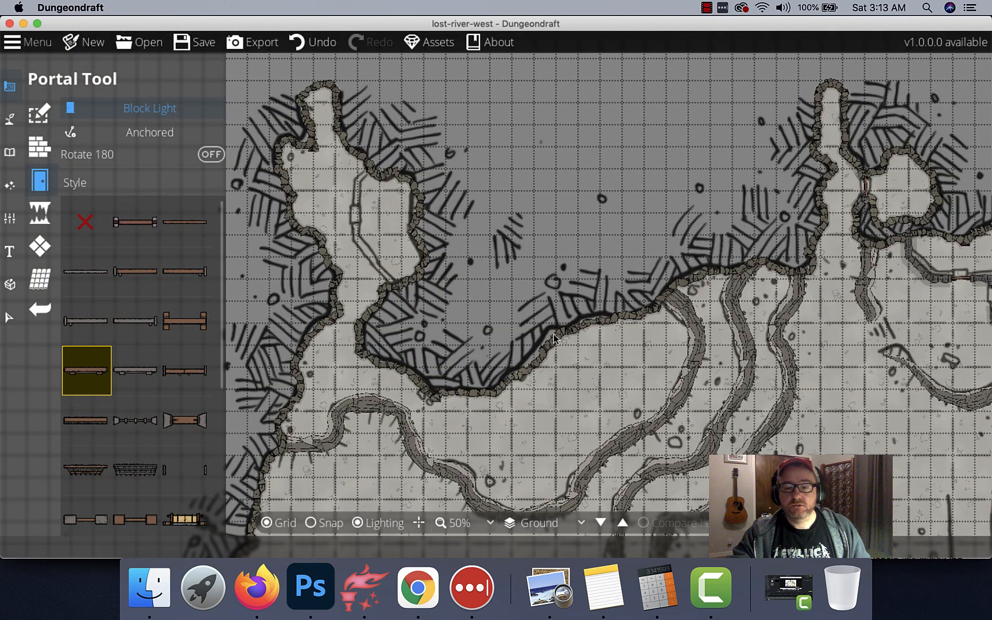
scroll(554, 336, "up", 4)
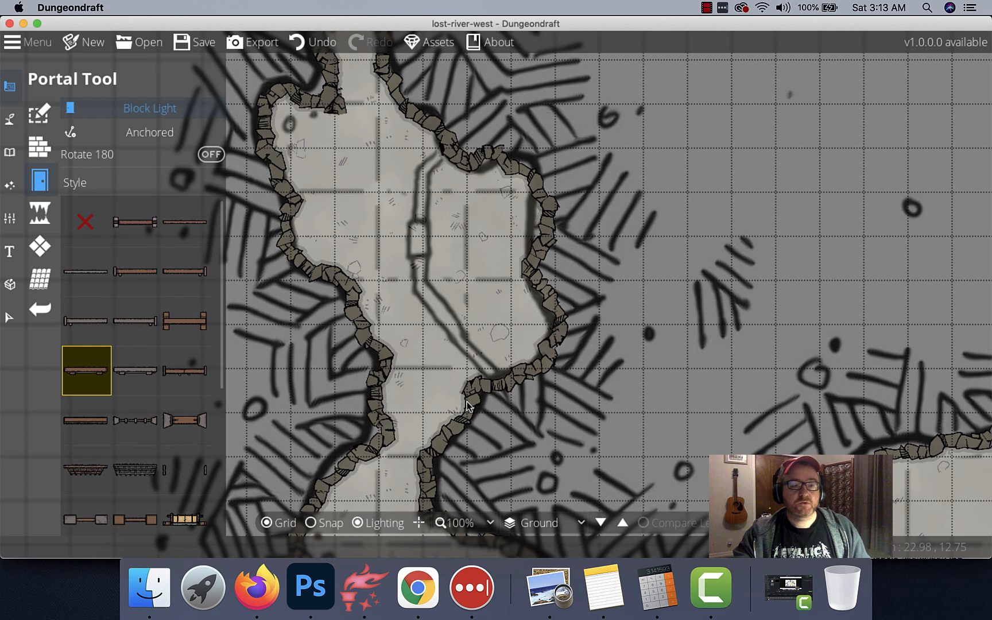
left_click(38, 148)
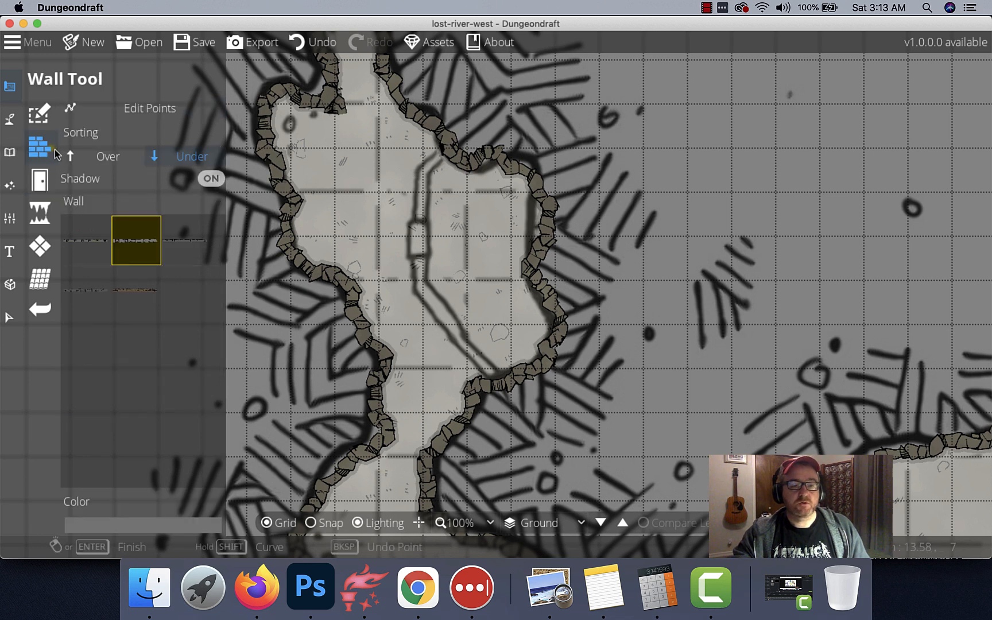
left_click(450, 147)
left_click(424, 173)
left_click(422, 281)
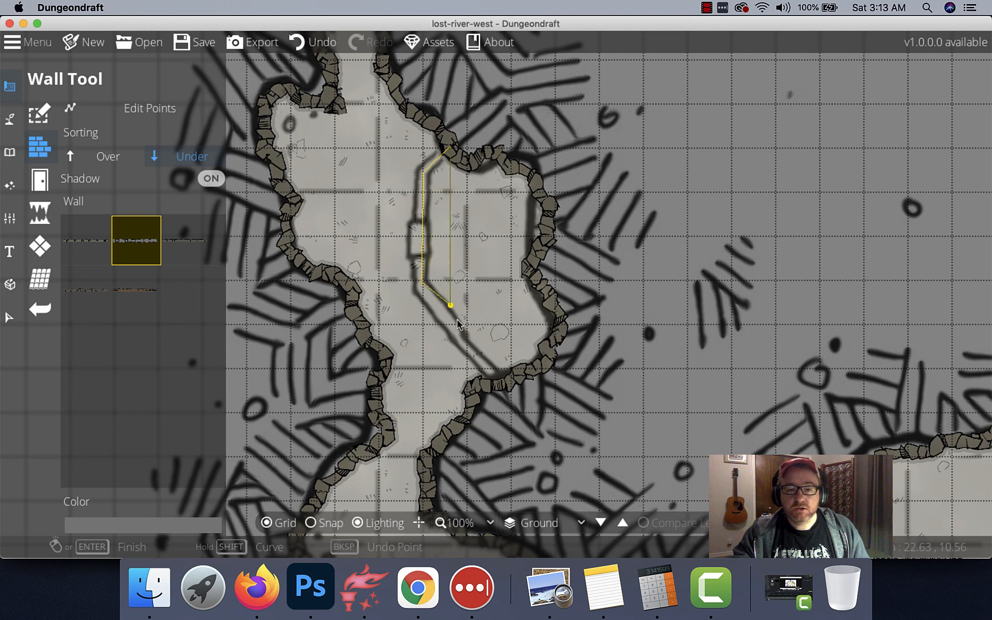
right_click(504, 386)
left_click(31, 184)
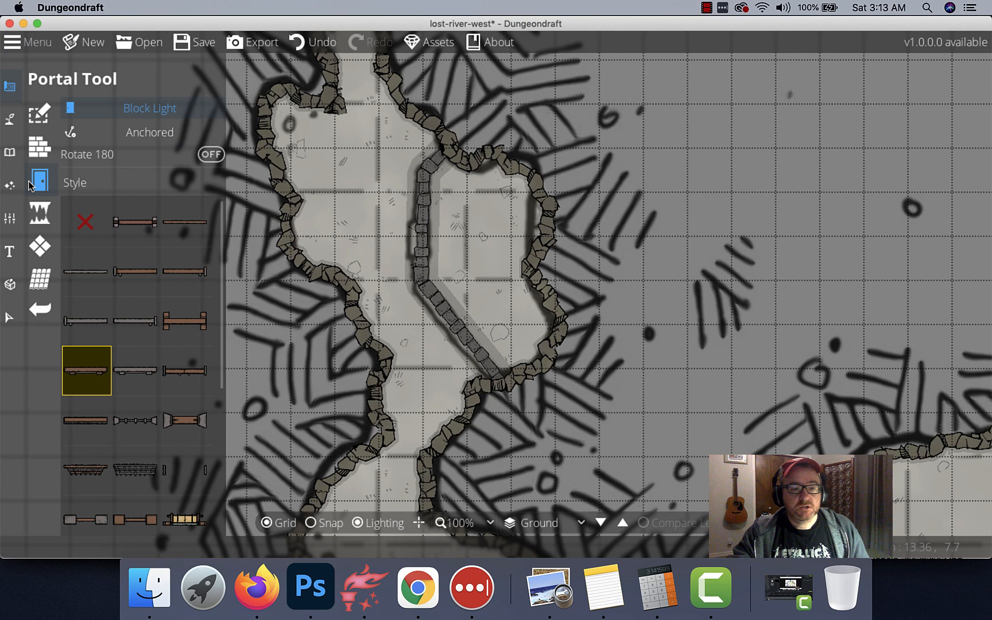
left_click(426, 235)
Place wooden doors between the southern corridor and its two small rooms, one to the north and one to the west.
mouse_move(519, 353)
left_mouse_down()
mouse_move(484, 175)
mouse_move(427, 64)
mouse_move(524, 96)
left_mouse_up()
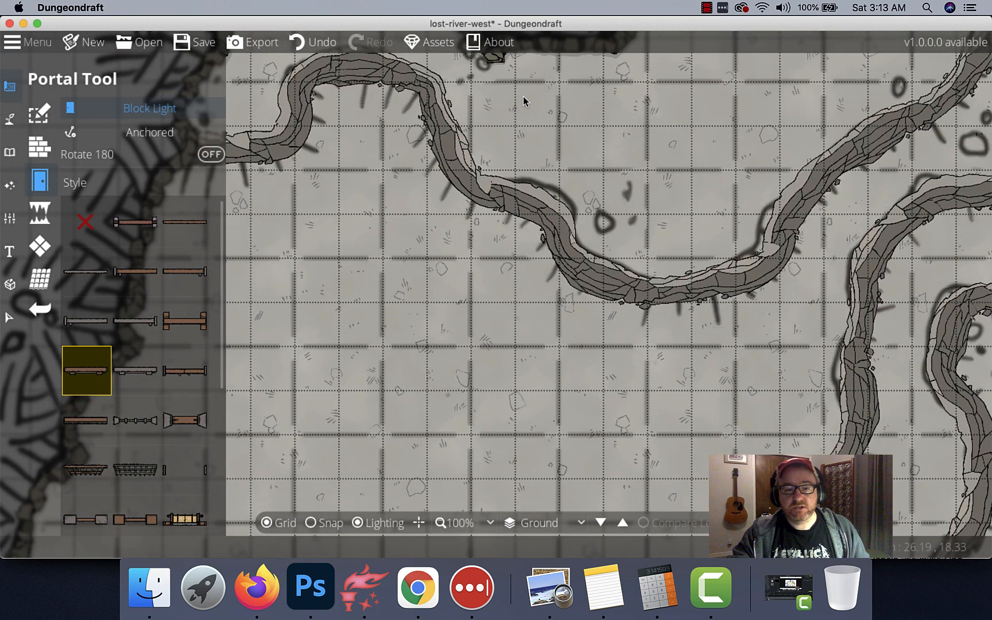
scroll(533, 261, "down", 2)
left_click_drag(600, 399, 548, 196)
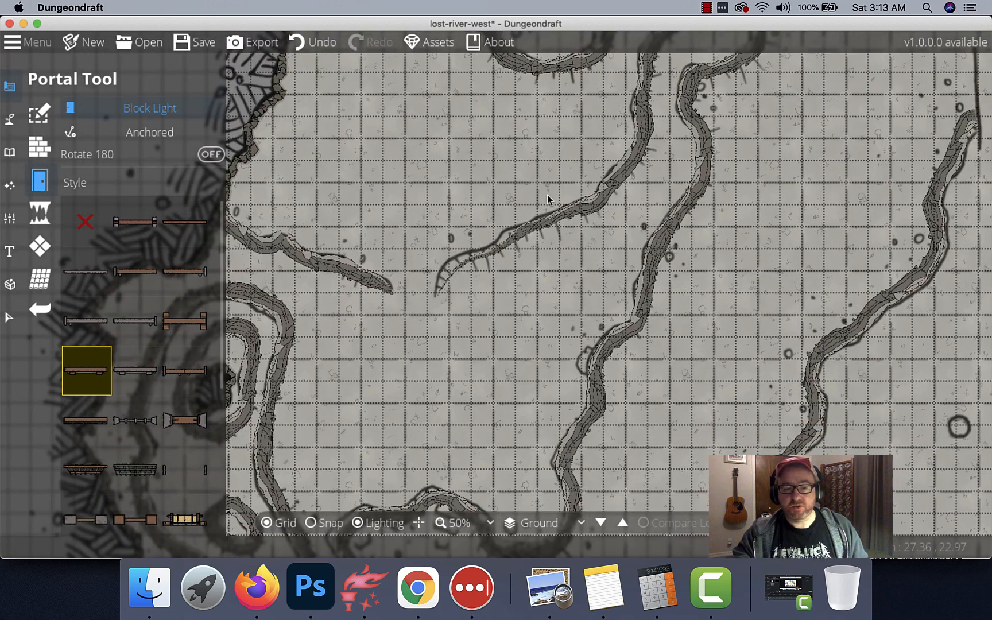
left_click_drag(550, 302, 593, 131)
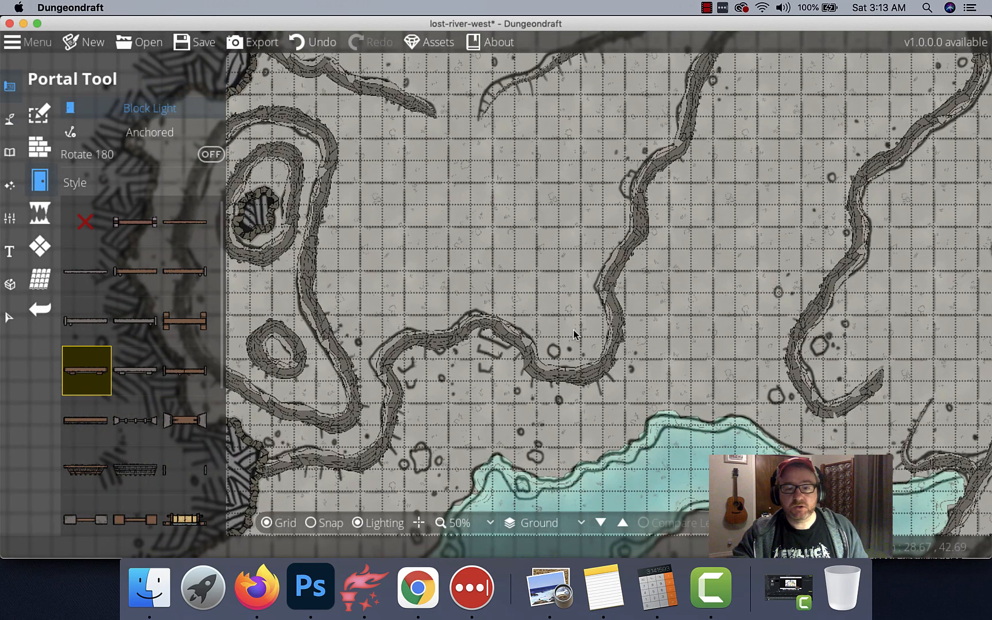
left_click_drag(576, 336, 352, 134)
left_click_drag(671, 298, 277, 26)
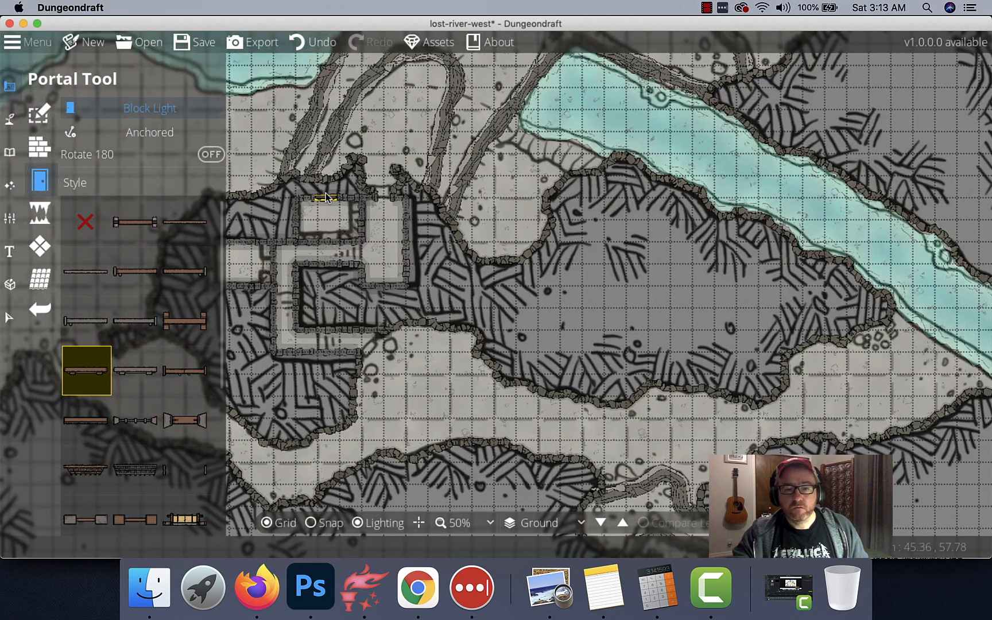
scroll(326, 193, "up", 2)
left_click_drag(335, 203, 432, 67)
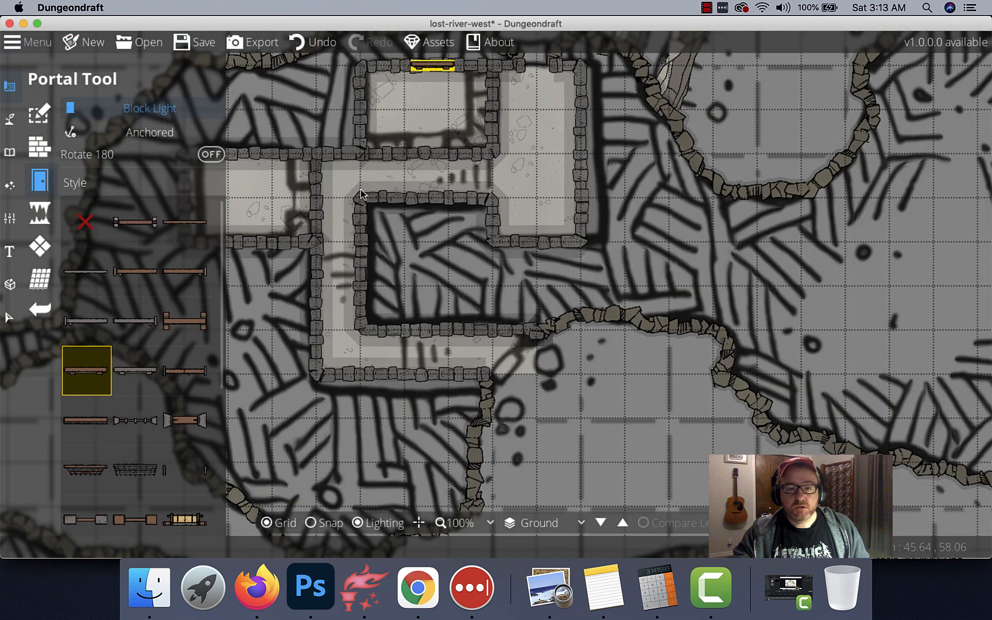
left_click(426, 153)
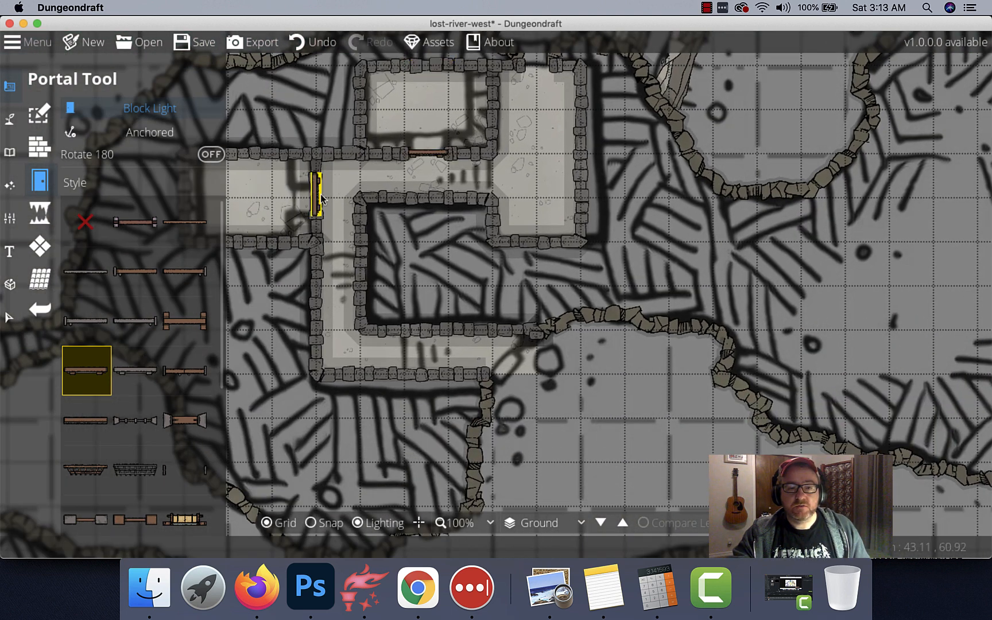
left_click(316, 194)
Draw a short diagonal wall across the southern corridor's east exit into the cave and place a wooden door in it.
left_click_drag(431, 297, 351, 185)
left_click(39, 147)
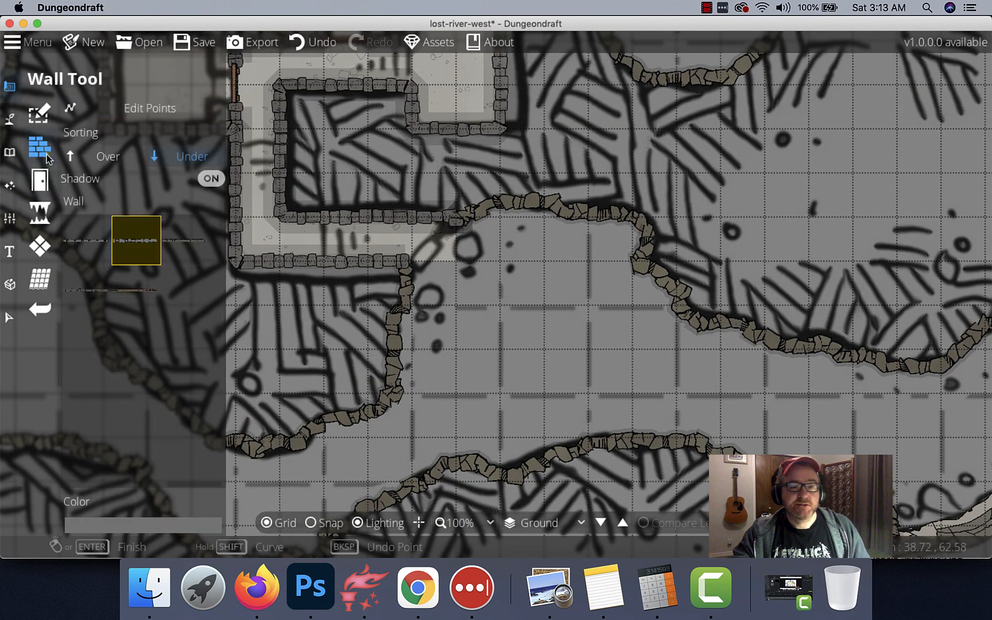
left_click(407, 308)
left_click(408, 269)
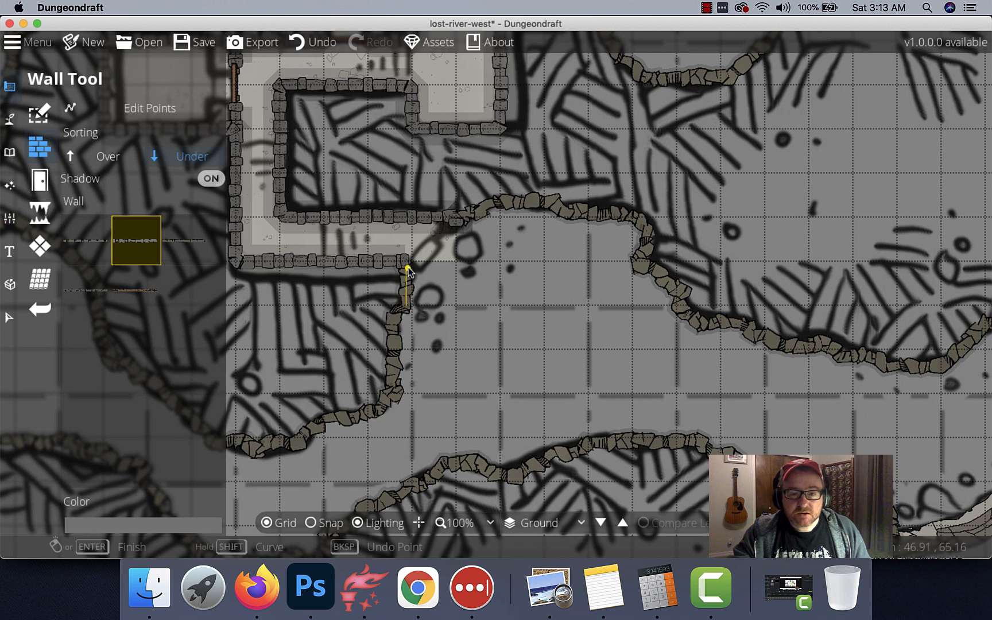
left_click(475, 212)
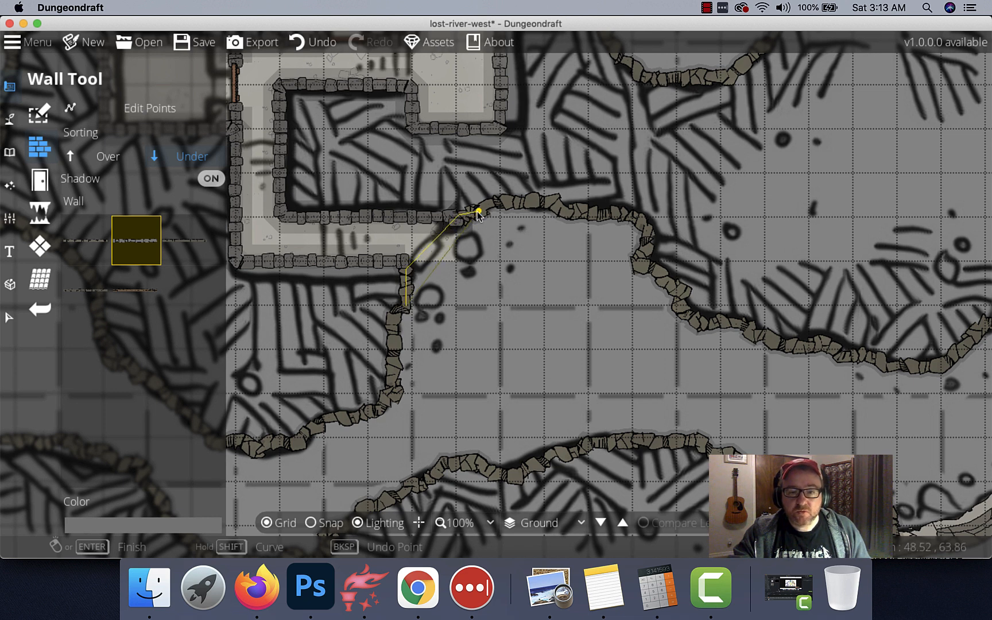
double_click(488, 205)
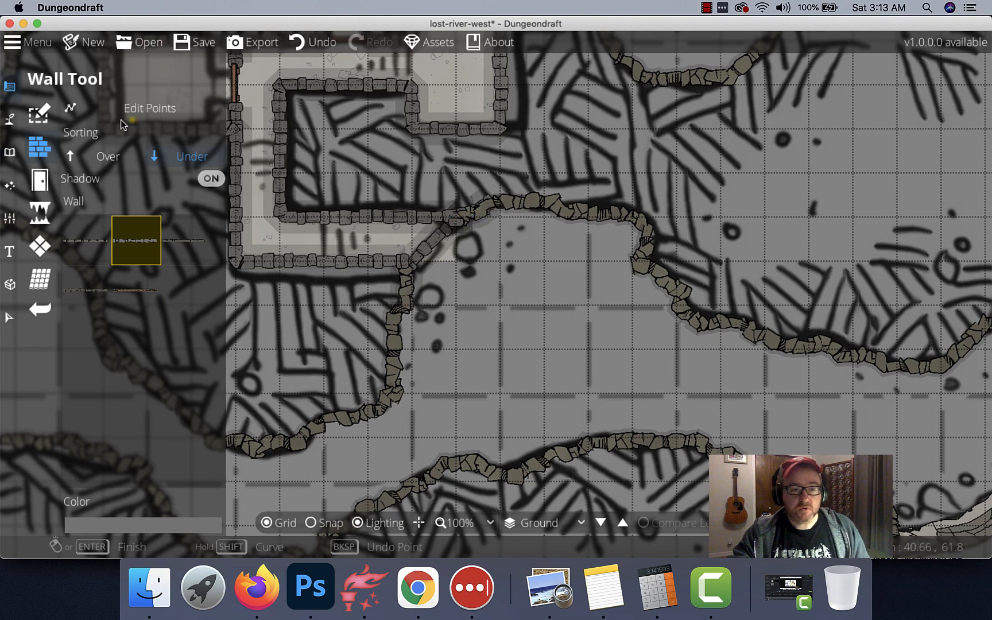
left_click(40, 171)
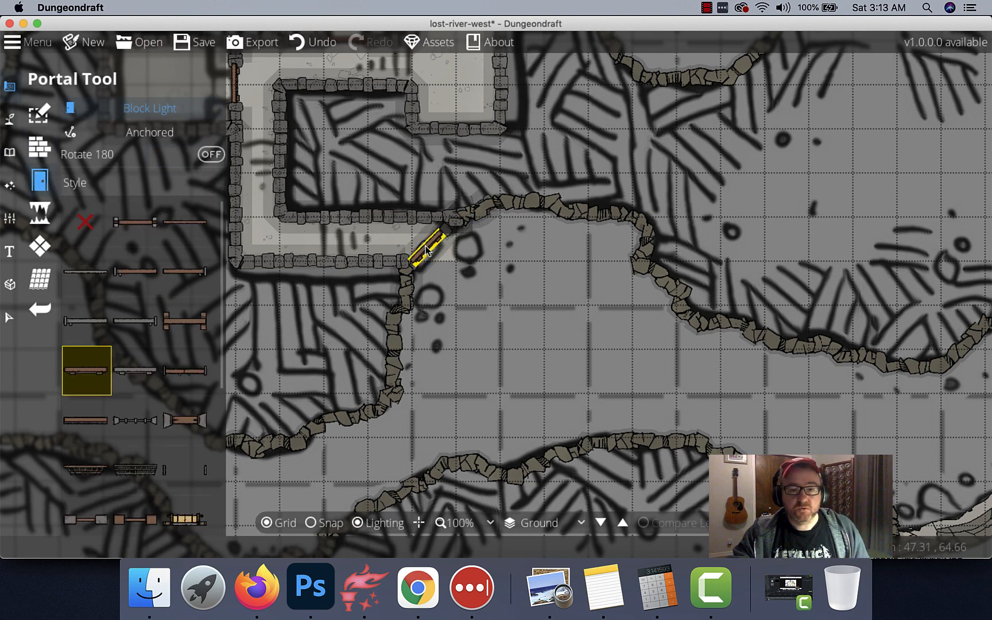
left_click(428, 248)
Try to close the opening in the eastern room's north wall with a straight wall overlapping both existing wall ends.
scroll(428, 248, "up", 10)
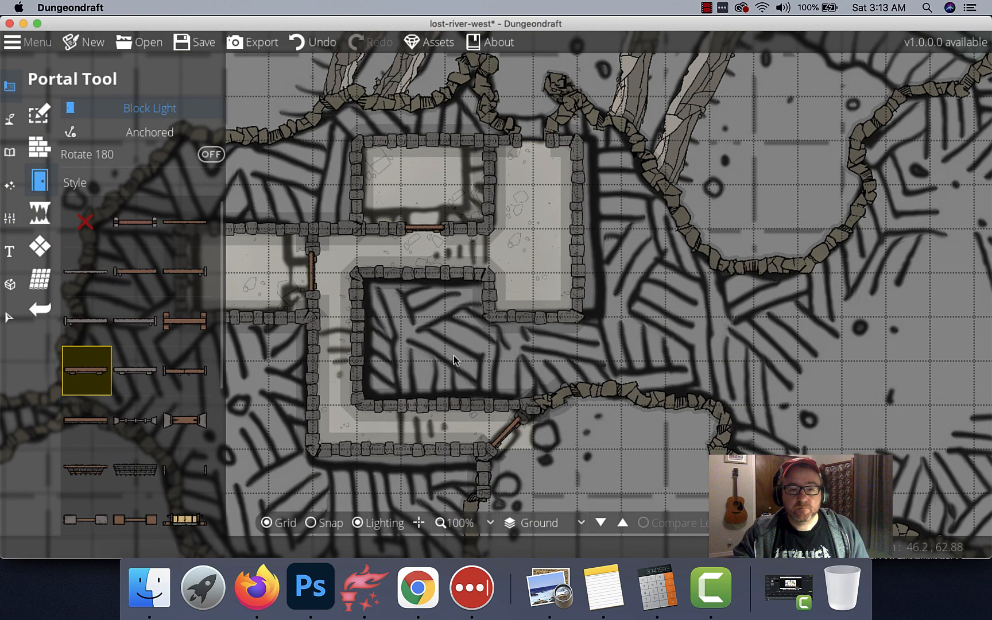
scroll(537, 234, "up", 3)
scroll(537, 235, "right", 3)
scroll(537, 234, "up", 2)
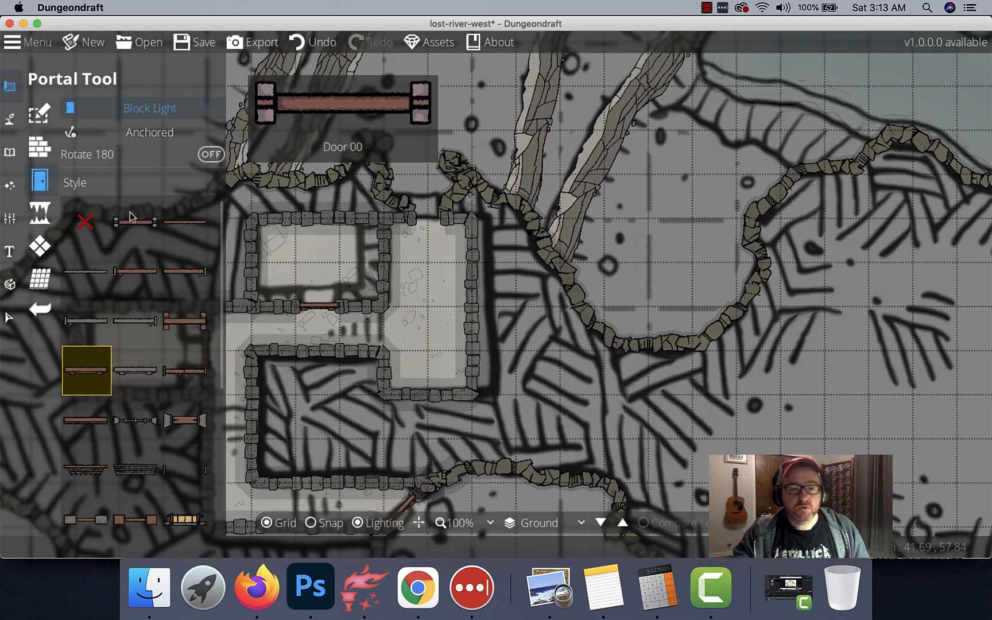
left_click(40, 148)
scroll(461, 240, "up", 4)
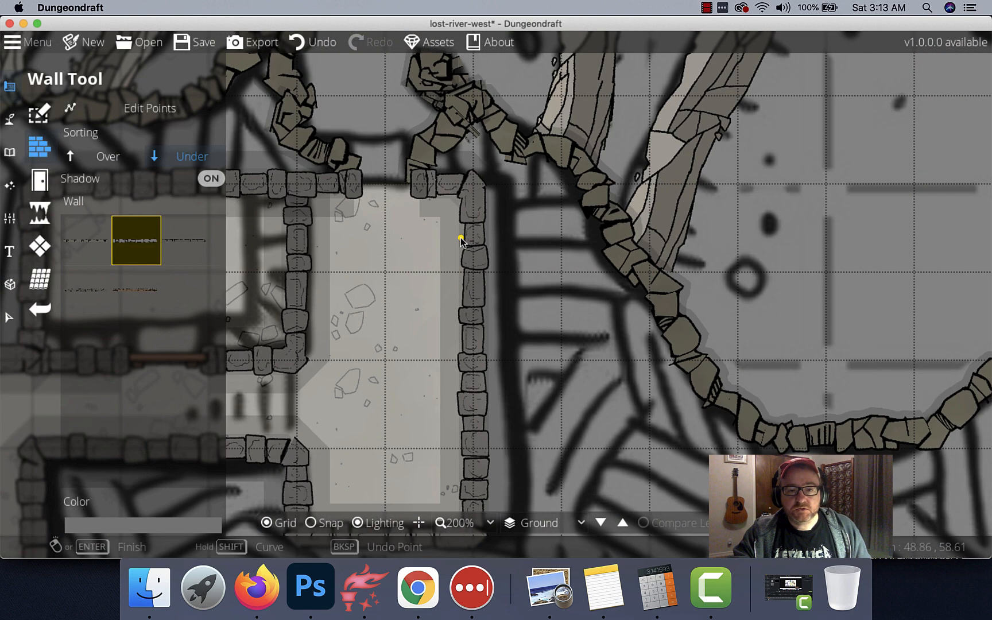
left_click_drag(461, 238, 541, 313)
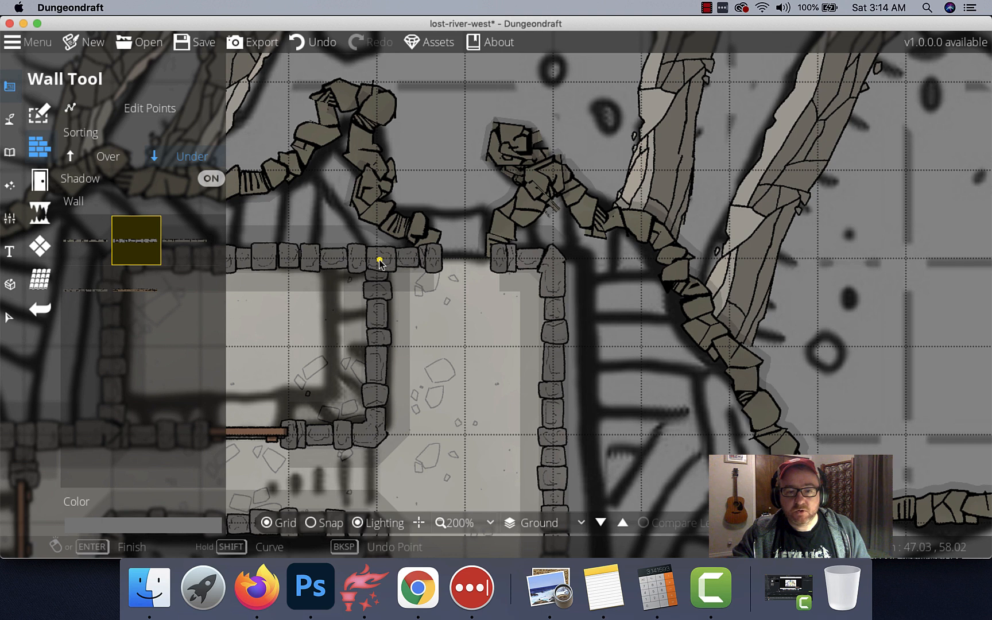
left_click(42, 216)
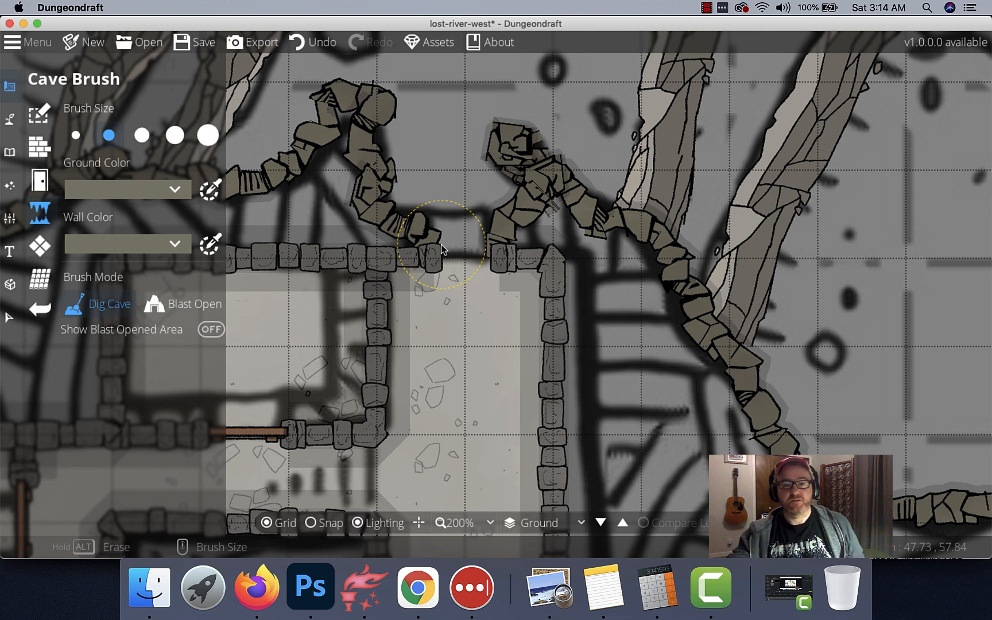
scroll(442, 248, "down", 3)
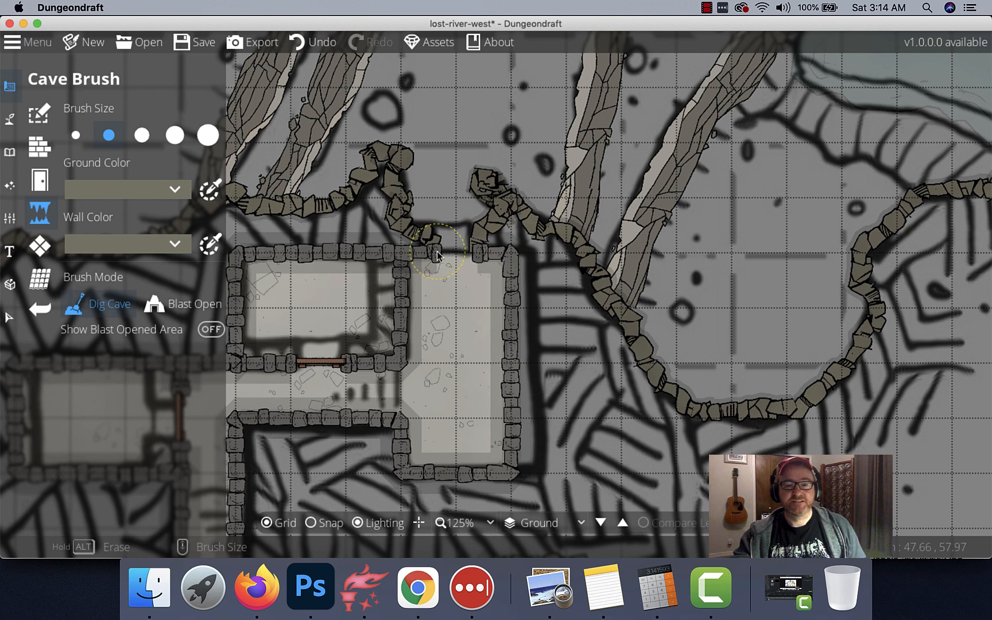
left_click(35, 147)
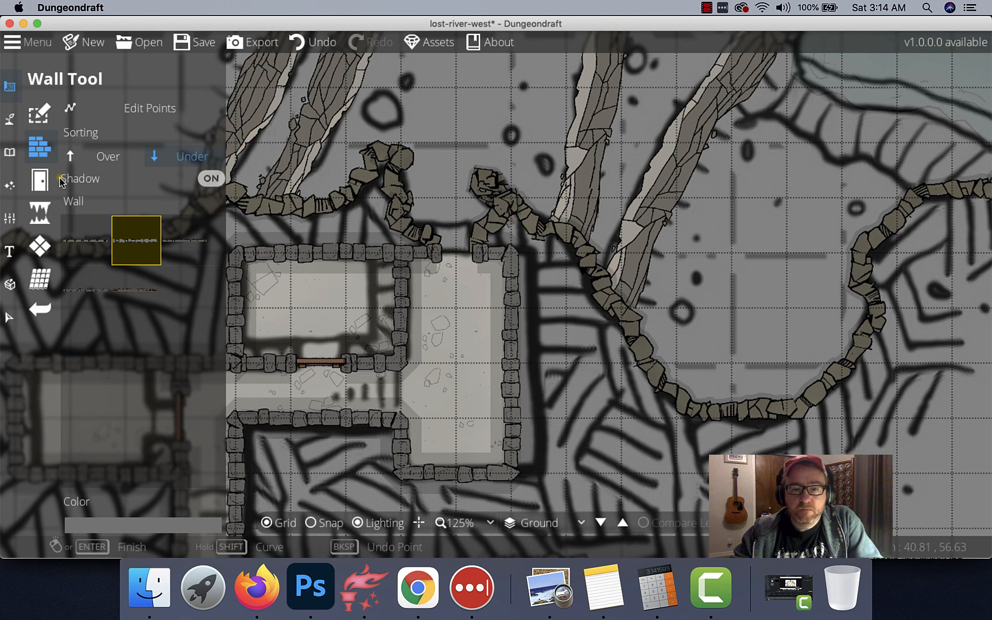
scroll(455, 261, "up", 3)
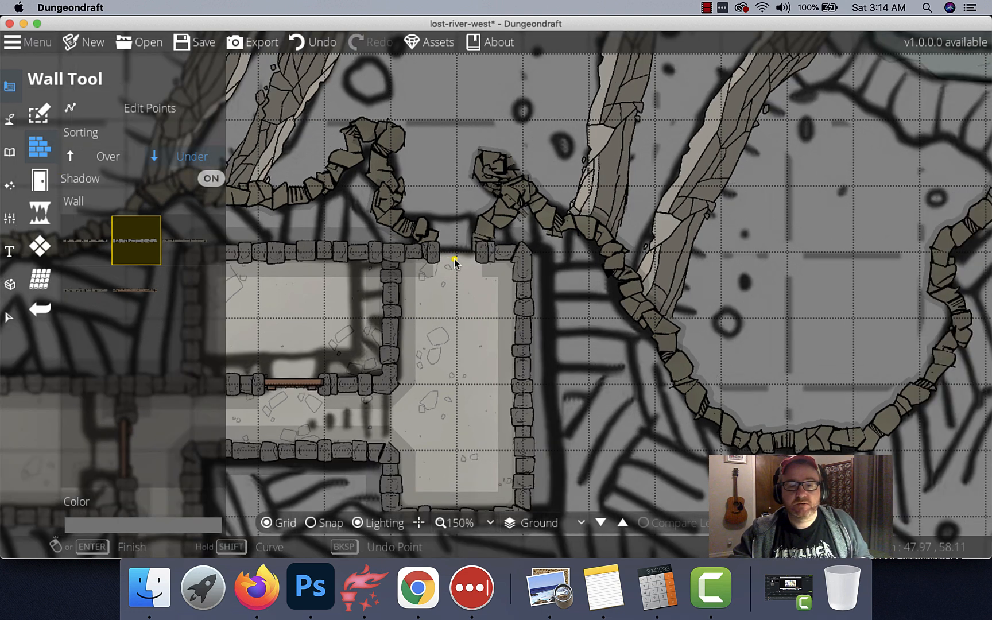
left_click_drag(454, 259, 476, 357)
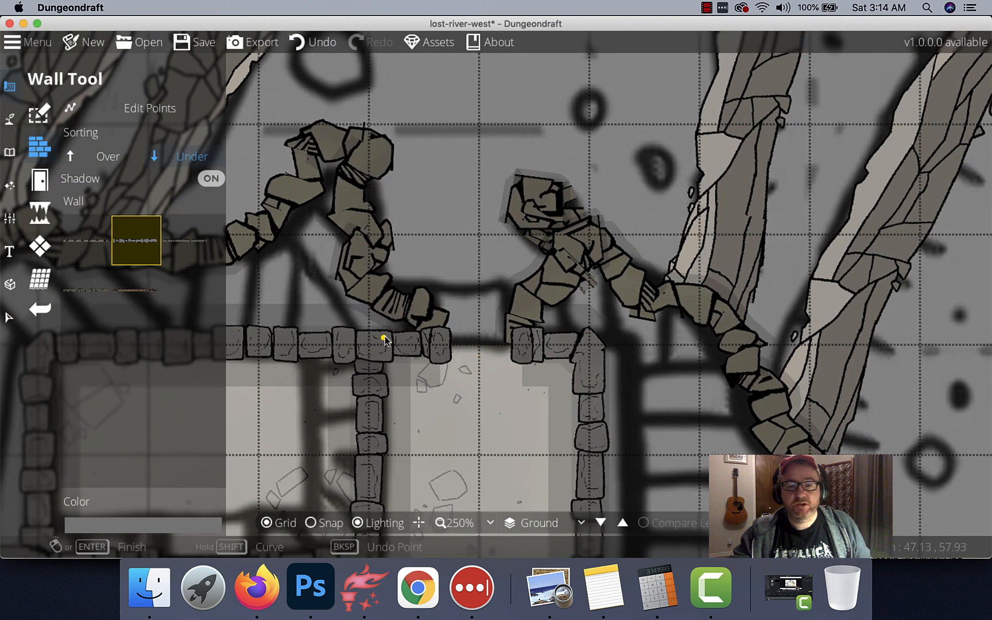
left_click(368, 347)
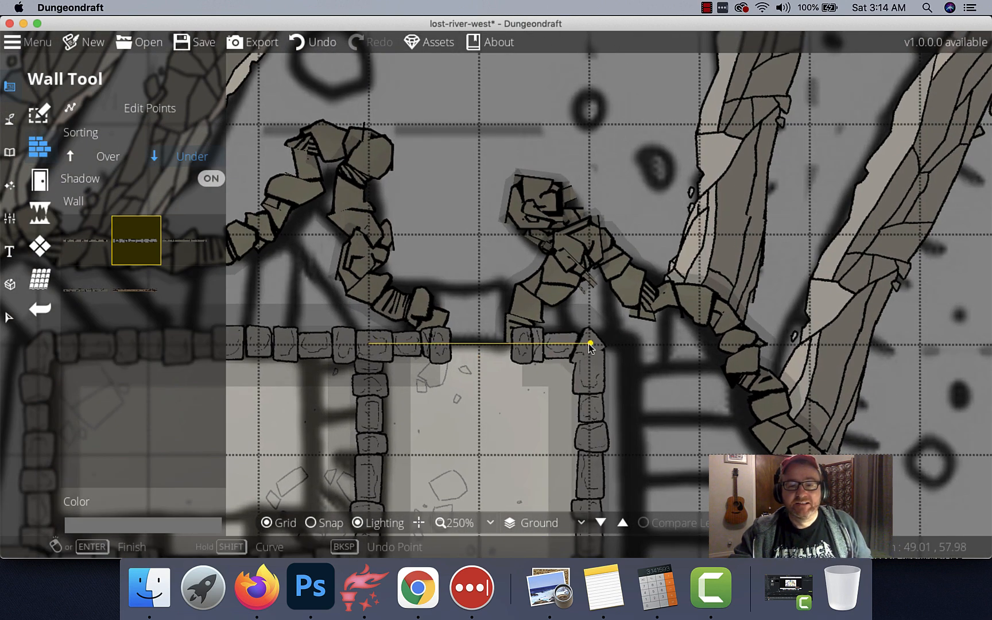
left_click(592, 345)
right_click(592, 345)
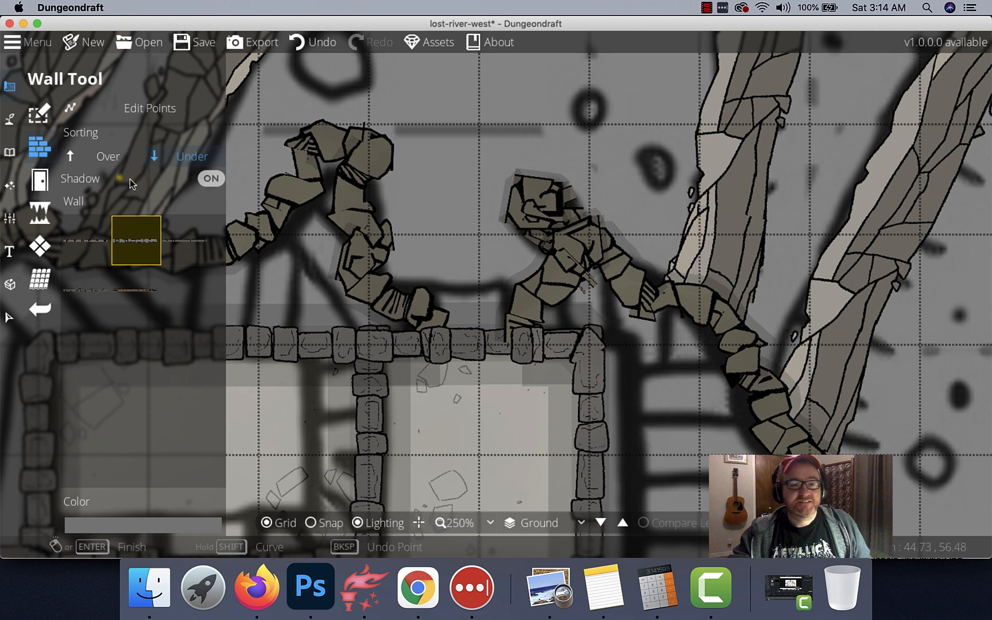
Delete the straight wall spanning the opening in the eastern room's north wall.
left_click(46, 181)
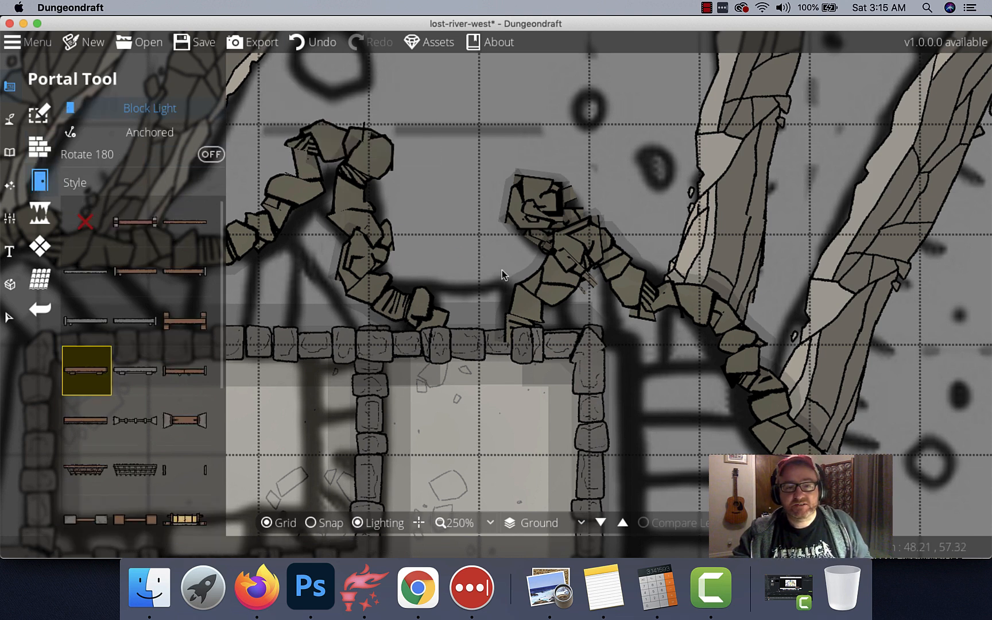
left_click(9, 317)
left_click(399, 329)
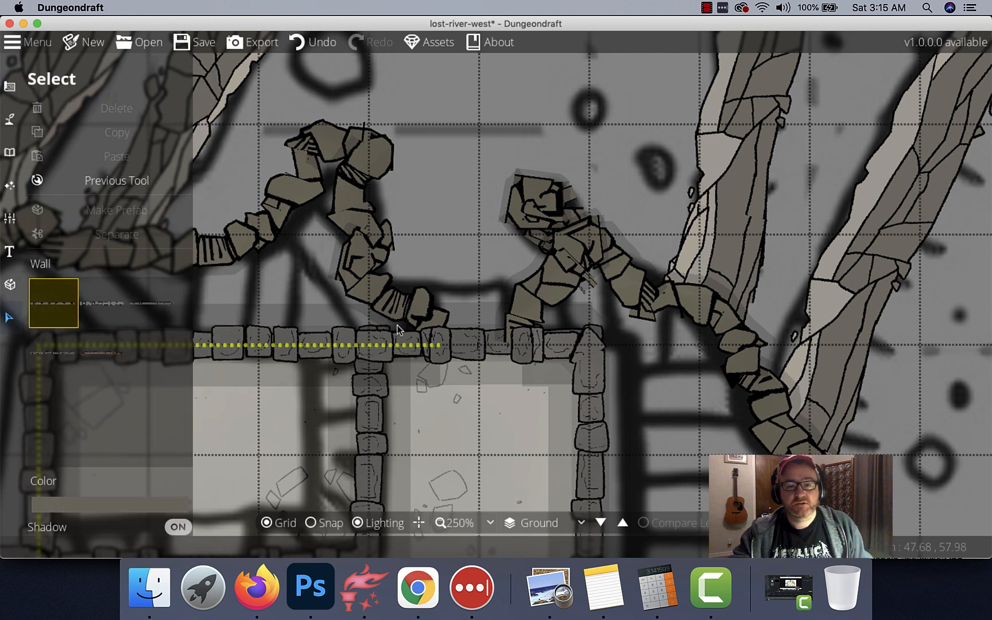
left_click(478, 345)
key("Delete")
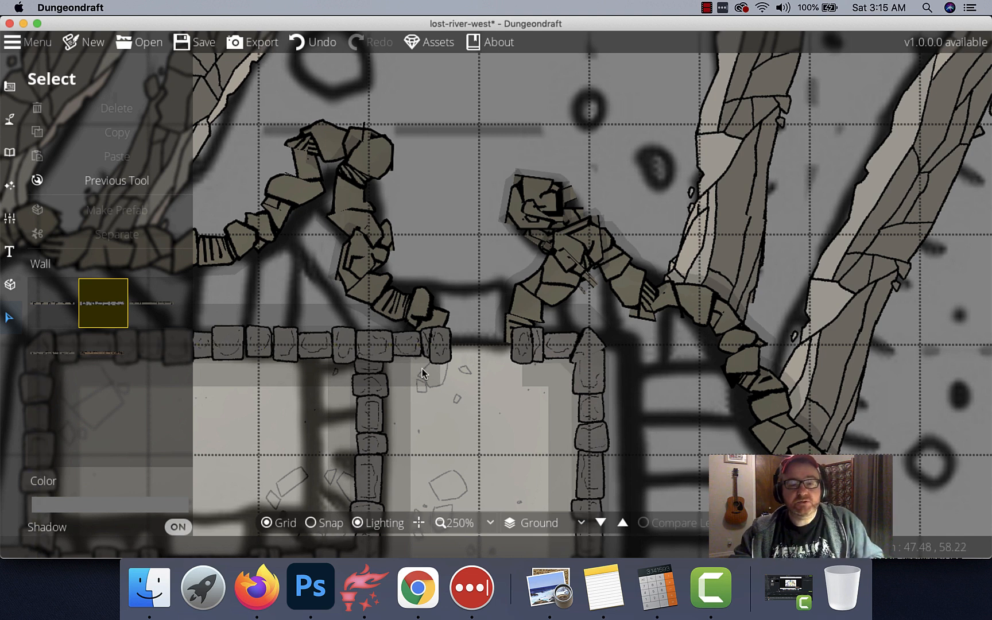
Trim the wall stub west of the eastern room's north opening back to the room corner and turn on Snap.
scroll(424, 380, "down", 5)
scroll(424, 381, "left", 2)
left_click(9, 86)
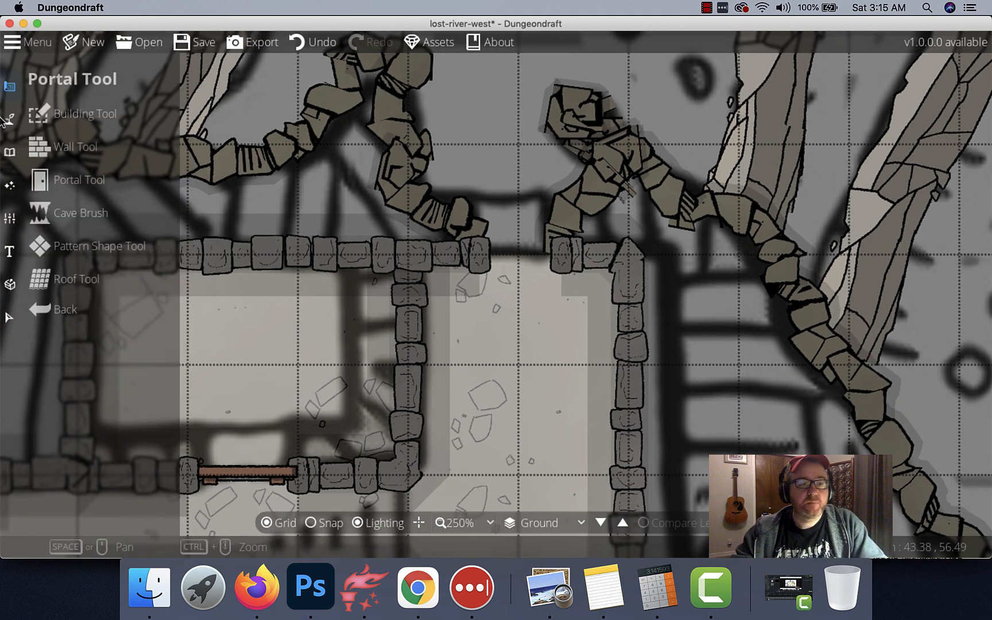
left_click(81, 114)
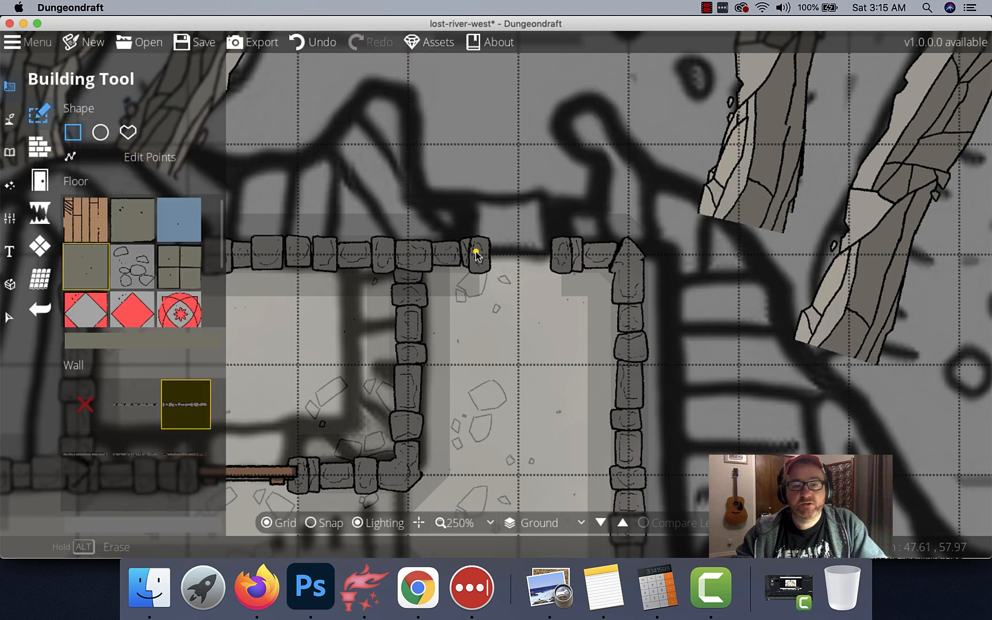
scroll(499, 295, "up", 1)
scroll(498, 295, "right", 1)
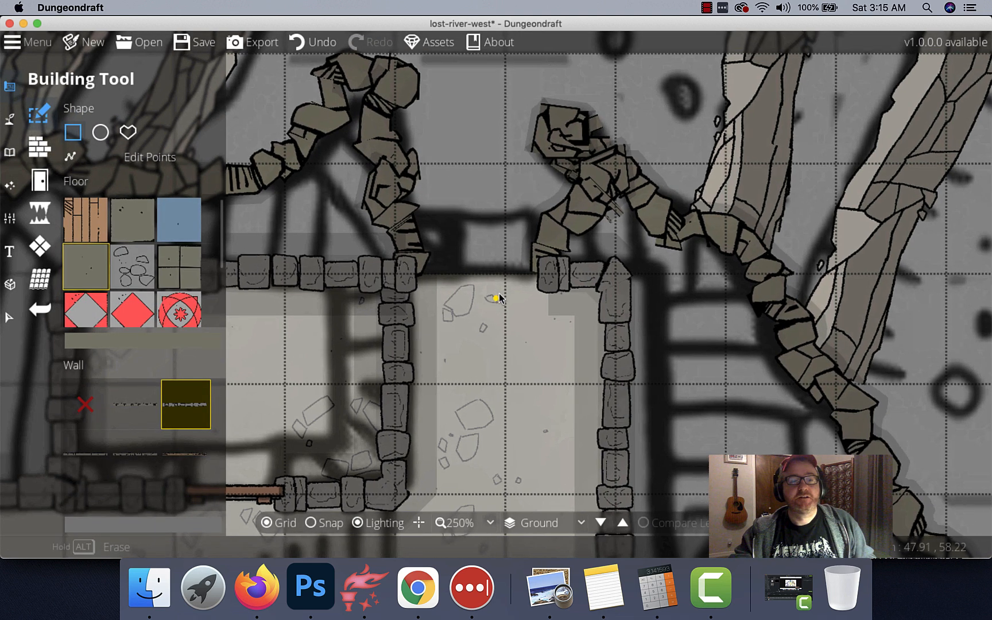
left_click(40, 151)
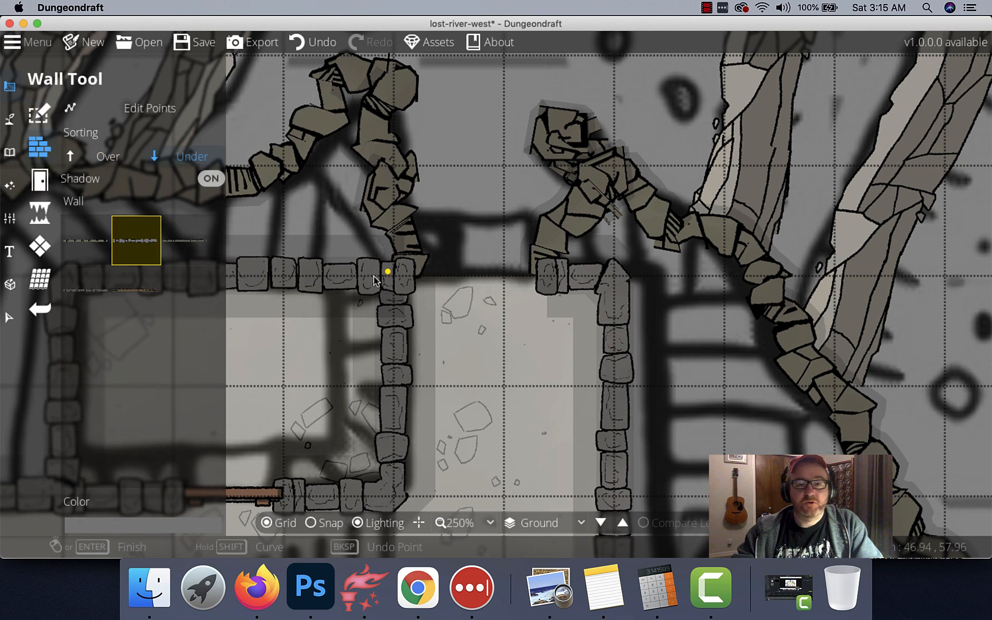
left_click(311, 523)
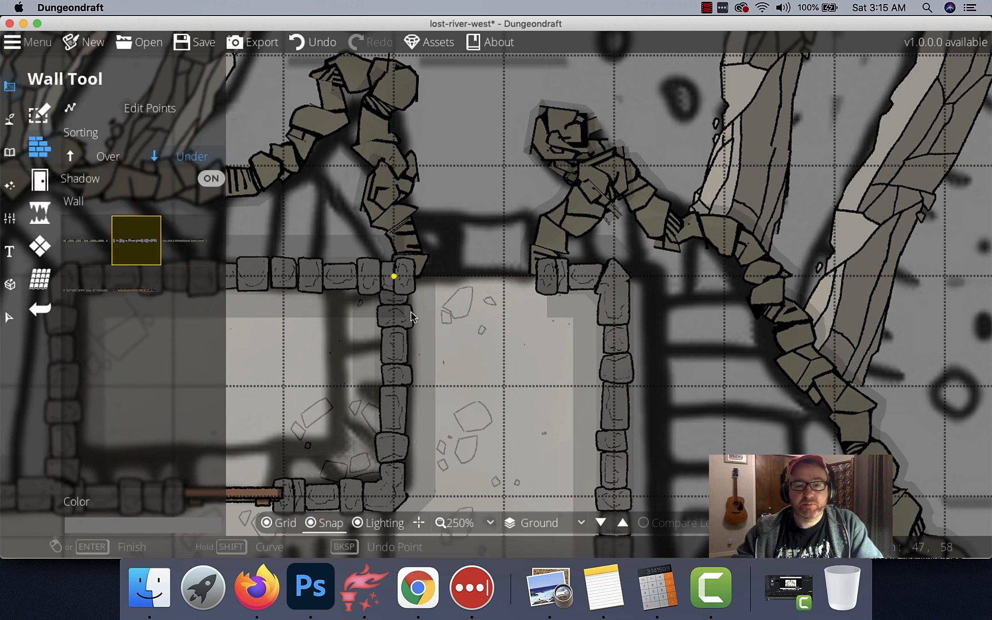
Try a snapped wall across the north opening and test a wooden door position on it, undoing the wall.
left_click(402, 279)
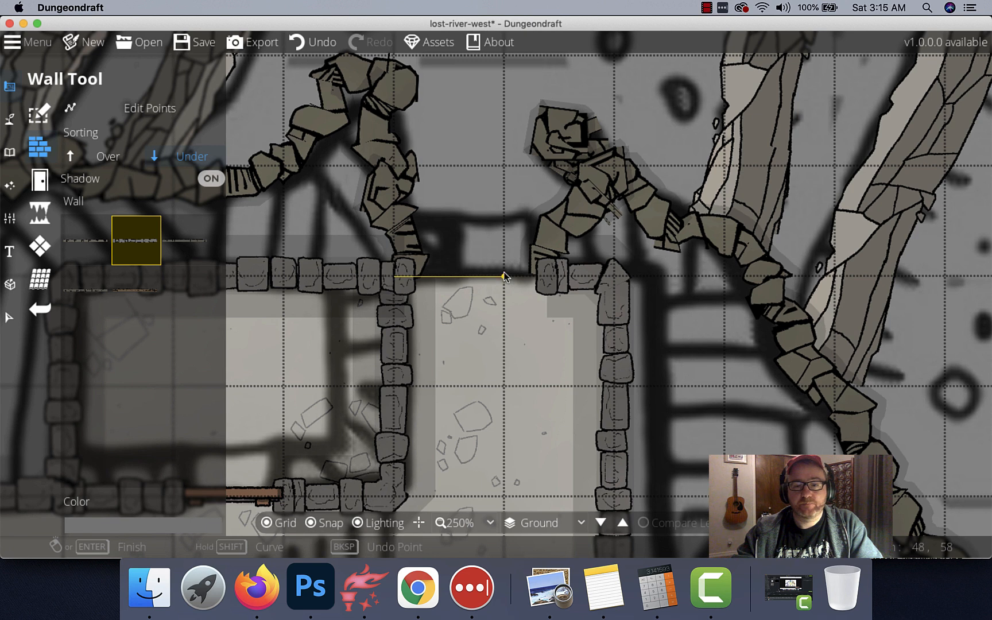
left_click(591, 277)
right_click(590, 277)
left_click(40, 179)
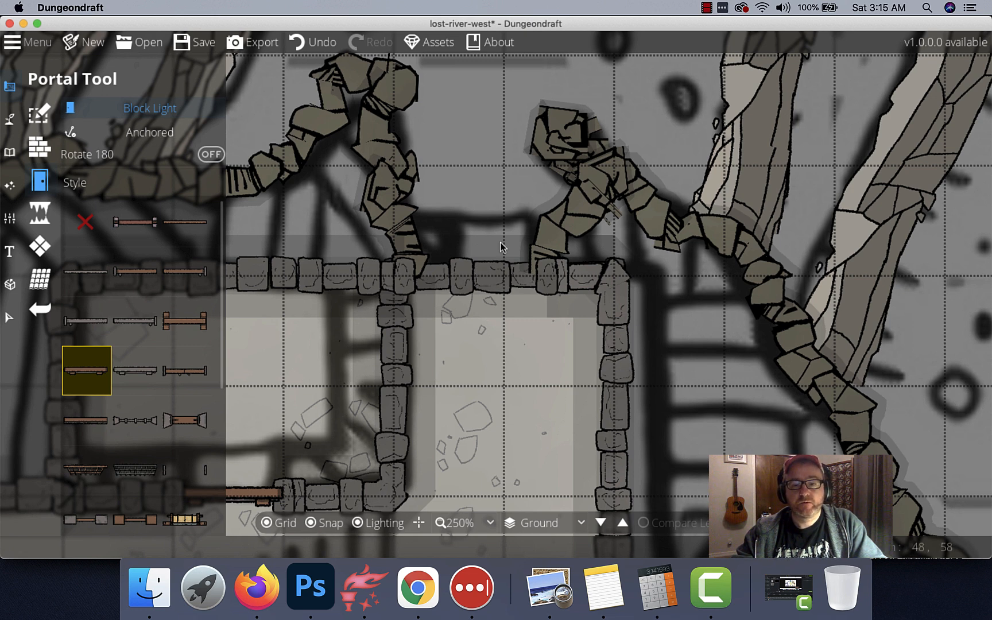
left_click(407, 282)
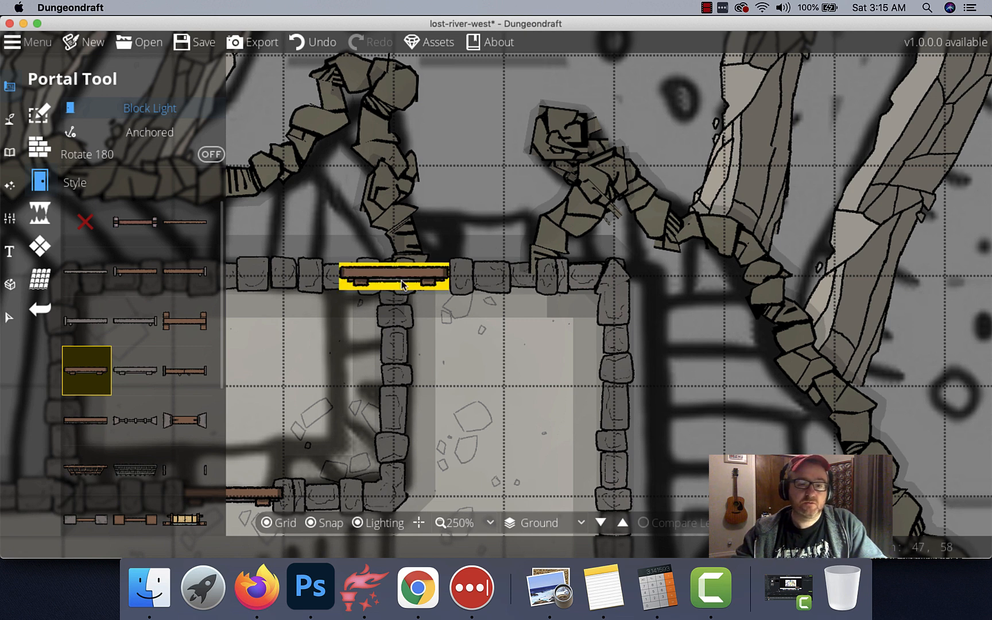
key("super+z")
key("super+z")
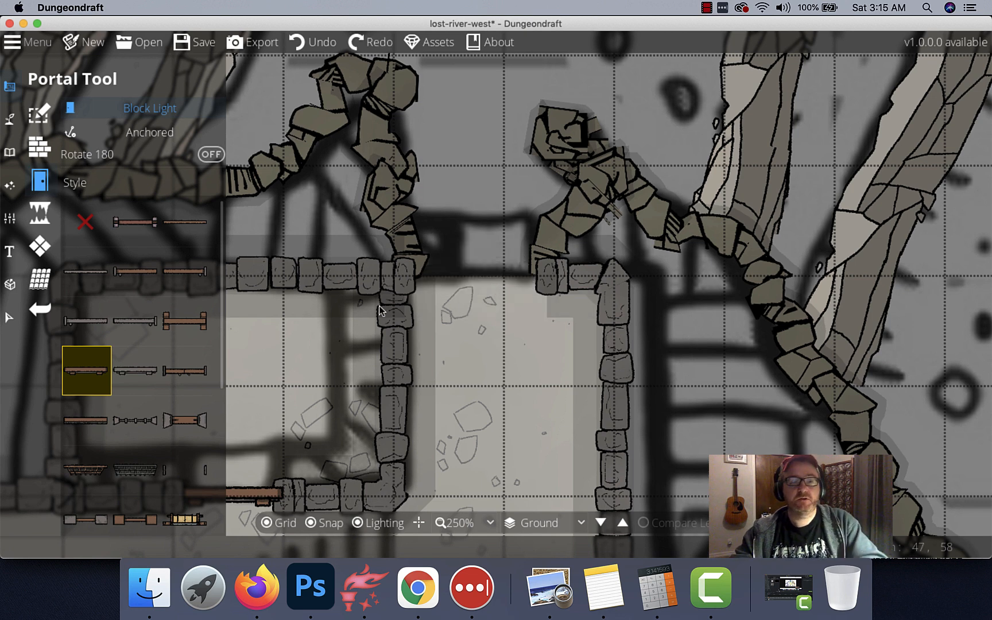
Try a longer snapped wall overlapping the north wall, crossing the opening and turning down the eastern room's east side.
left_click(39, 147)
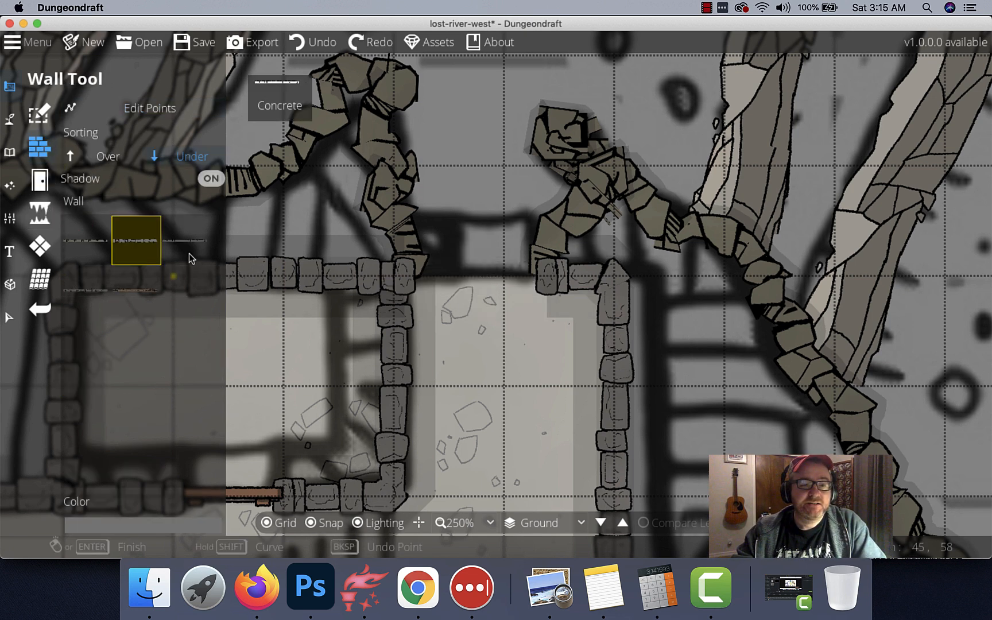
left_click(304, 282)
left_click(614, 277)
left_click(613, 385)
key("Return")
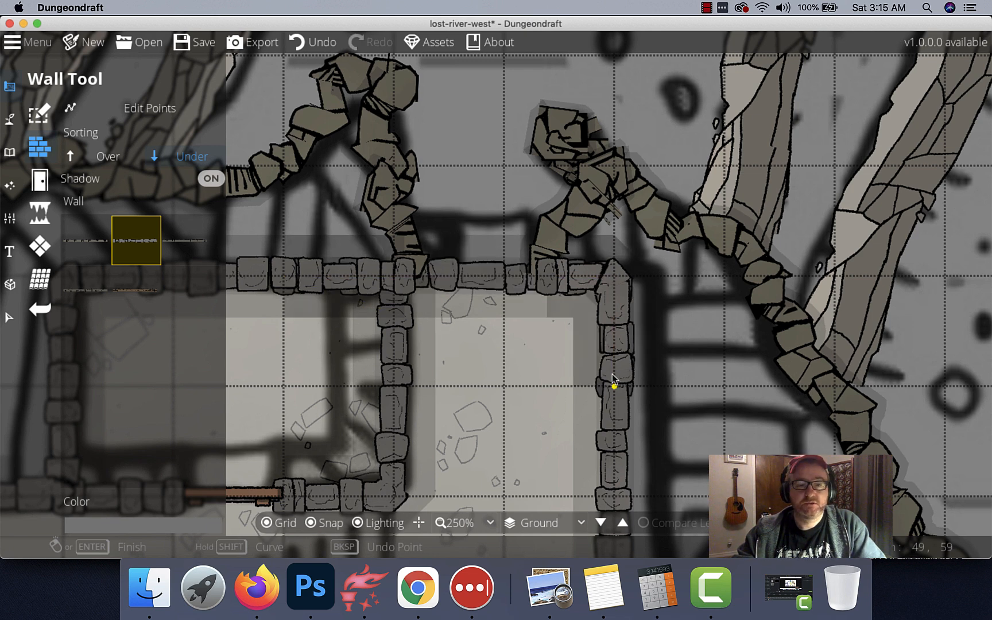
Delete the overlapping L-shaped wall along the eastern room's north and east sides.
left_click(40, 181)
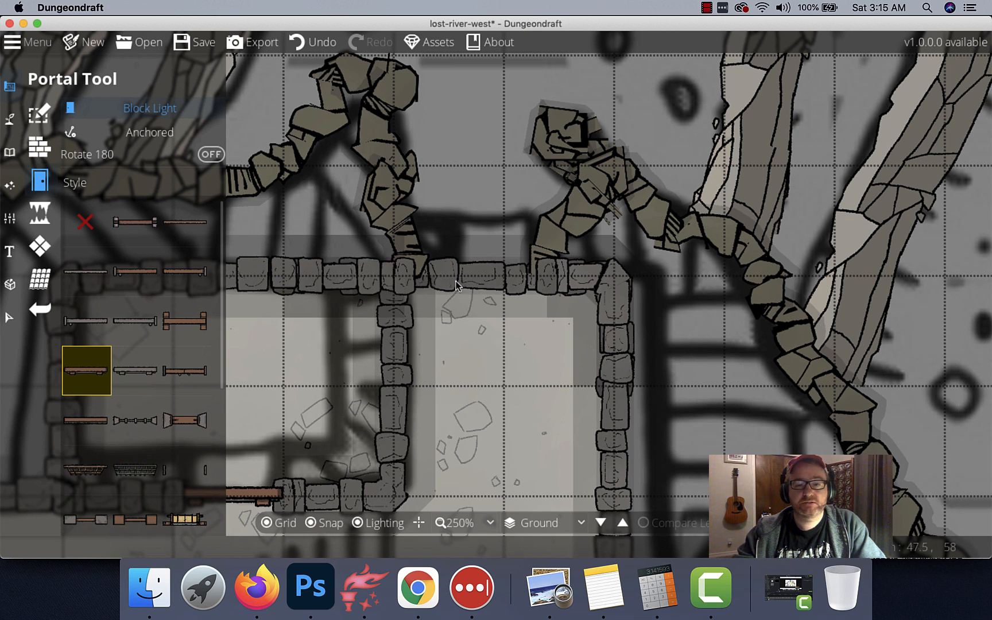
left_click(36, 277)
left_click(10, 317)
left_click(472, 274)
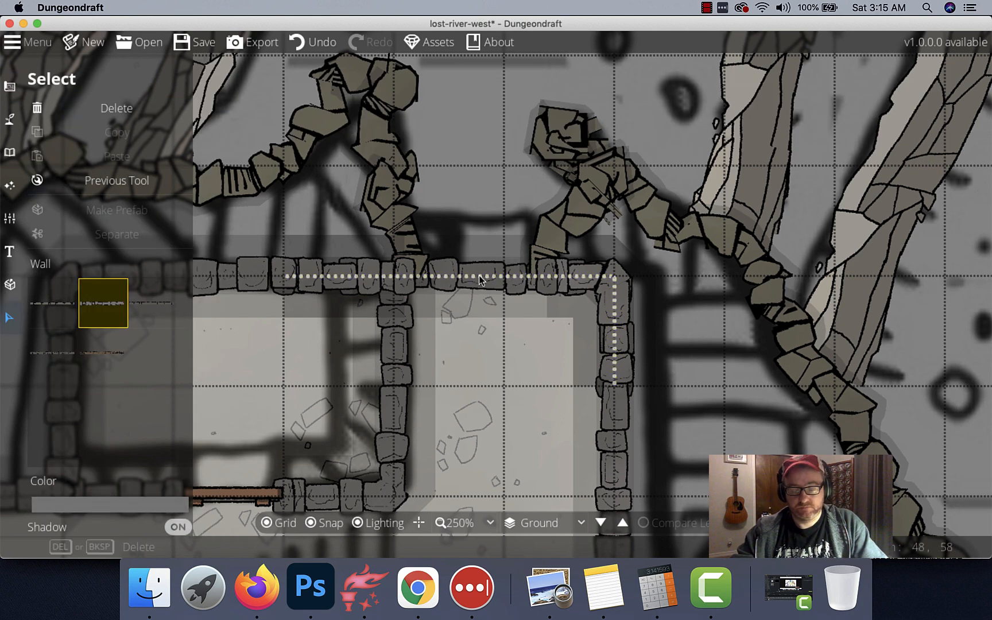
key("Delete")
left_click_drag(487, 204, 452, 290)
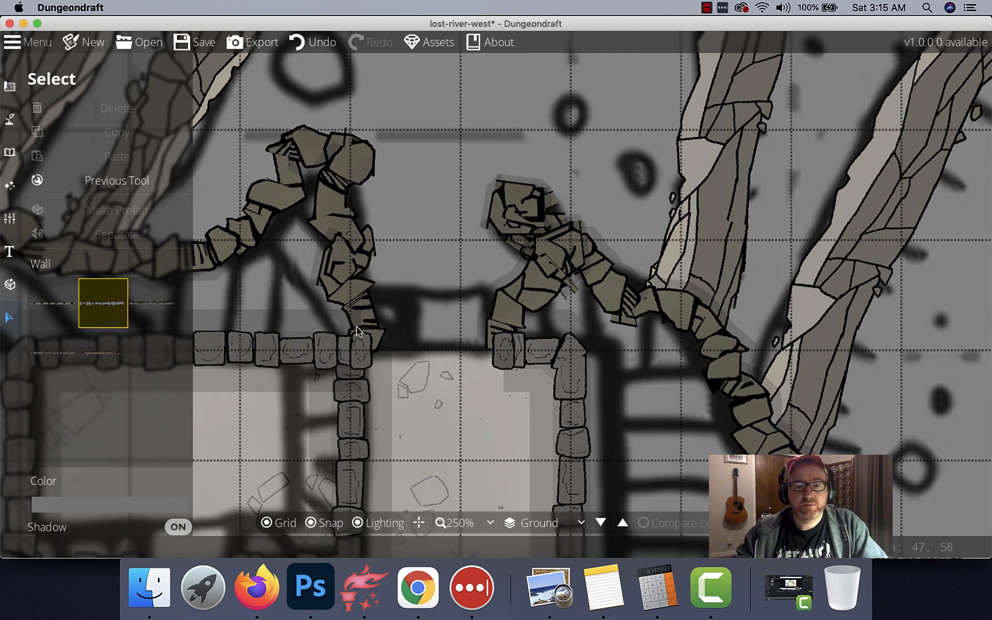
left_click_drag(342, 369, 399, 306)
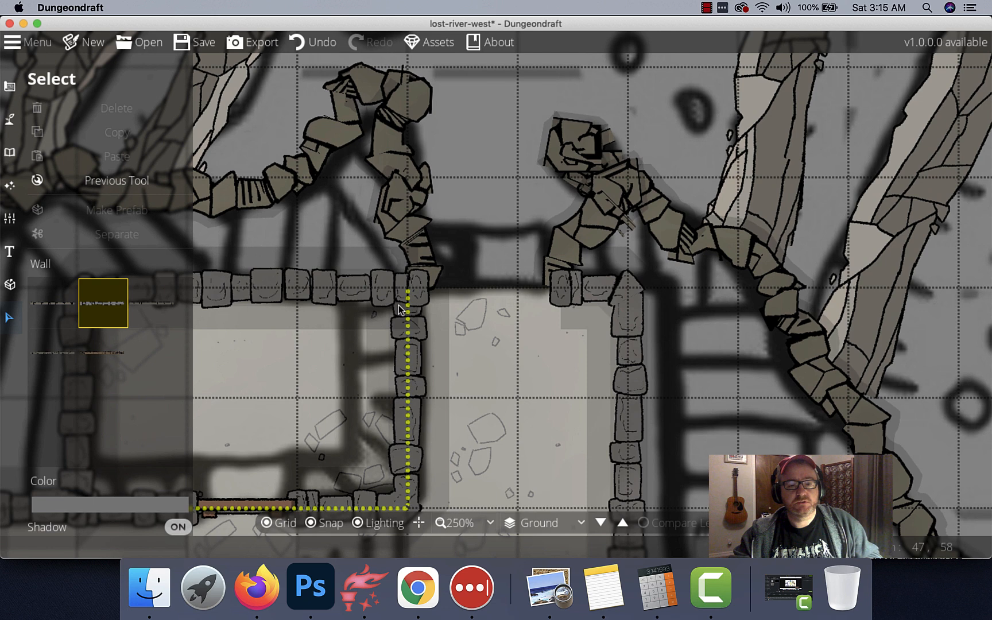
left_click_drag(489, 280, 516, 251)
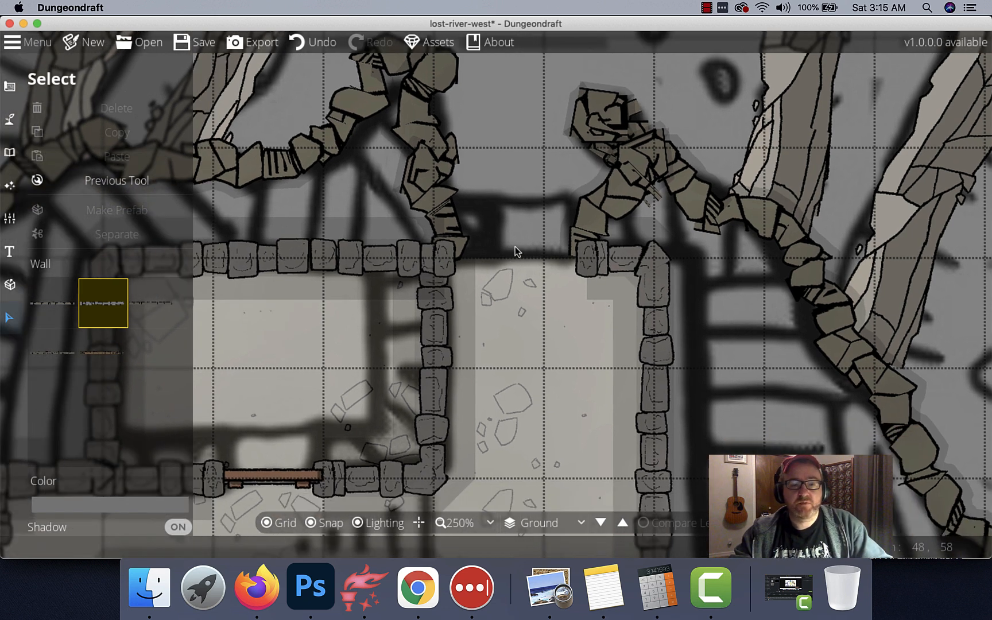
left_click(10, 86)
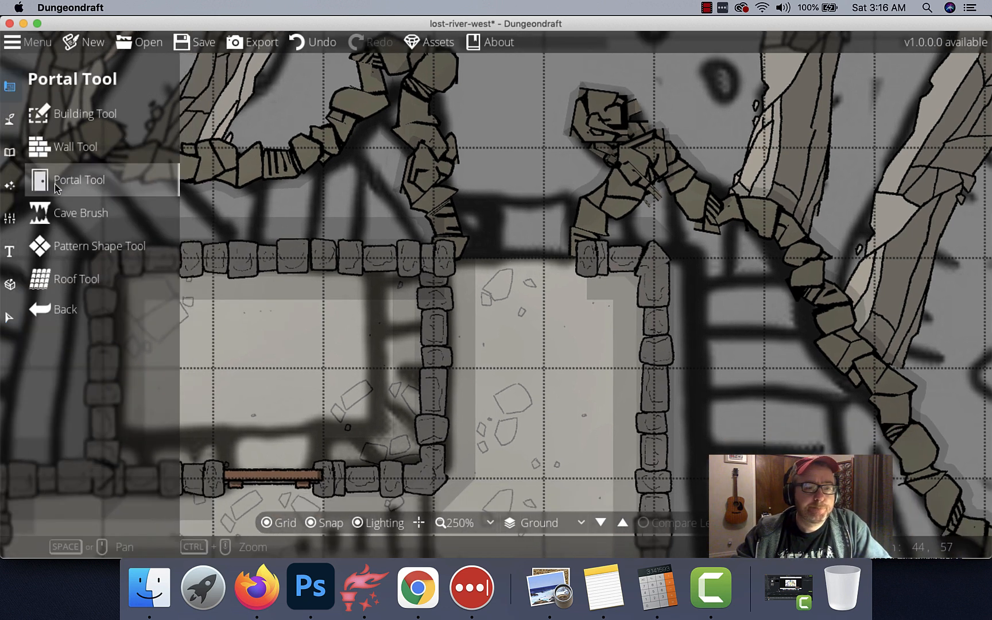
left_click(62, 213)
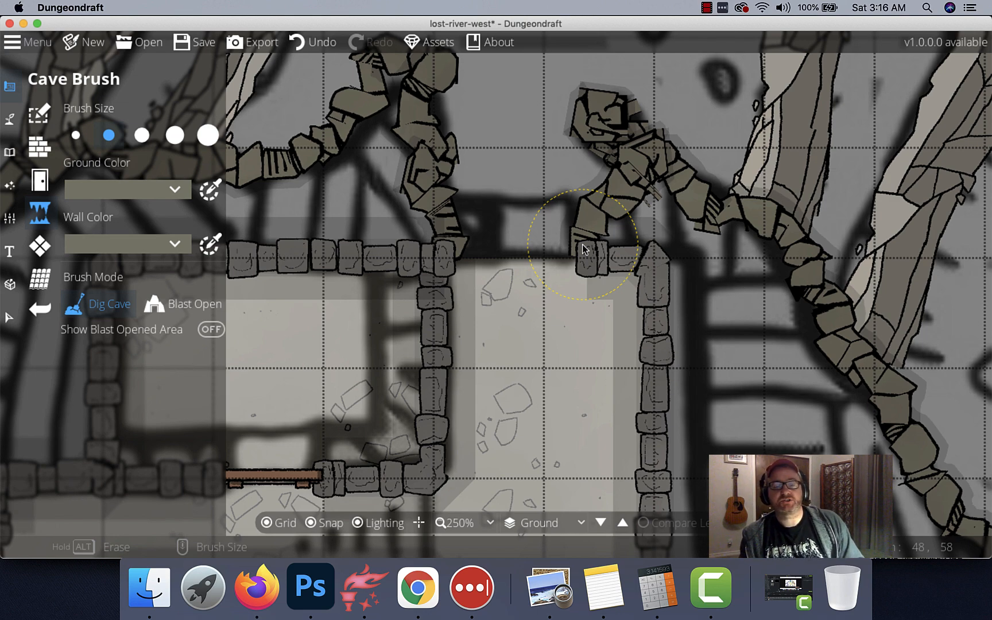
scroll(583, 248, "down", 4)
left_click_drag(617, 222, 540, 309)
left_click_drag(587, 174, 530, 294)
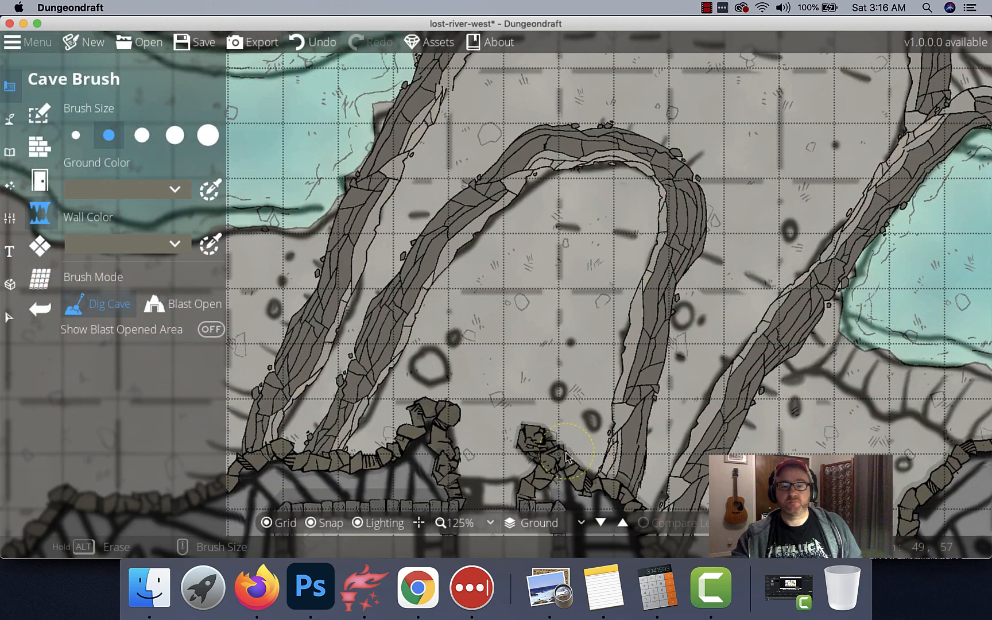
scroll(612, 226, "down", 5)
scroll(580, 342, "up", 1)
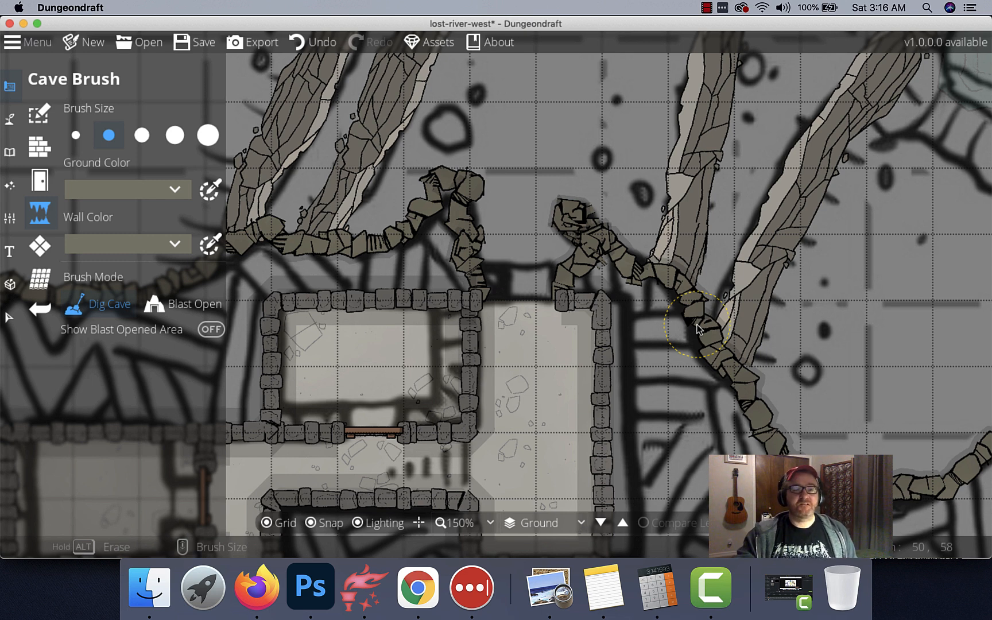
Draw a snapped stone wall along the north wall and across the eastern room's north opening to its northeast corner.
left_click(36, 147)
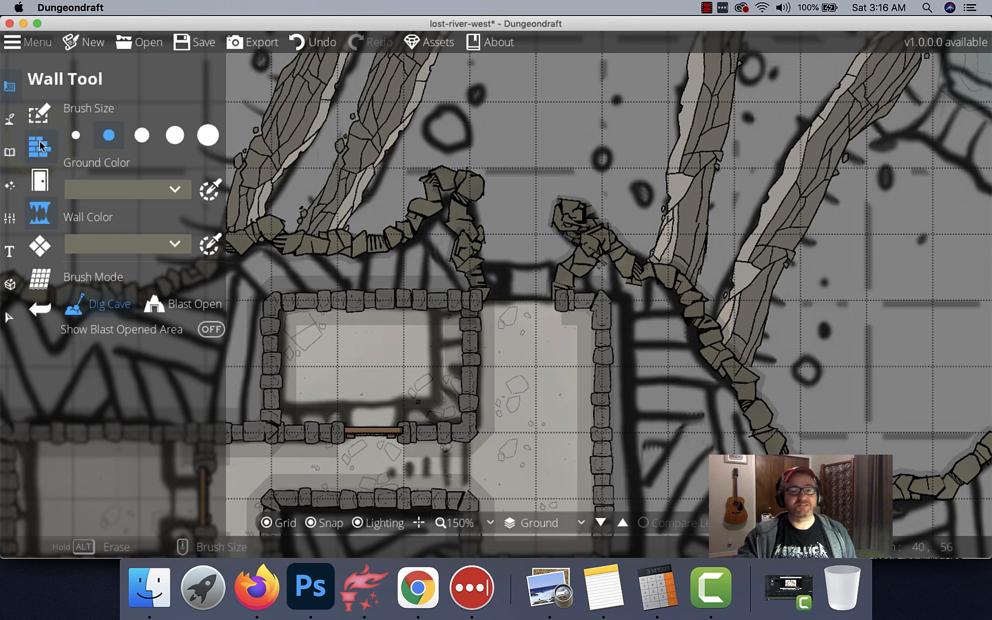
left_click(536, 303)
scroll(544, 294, "up", 4)
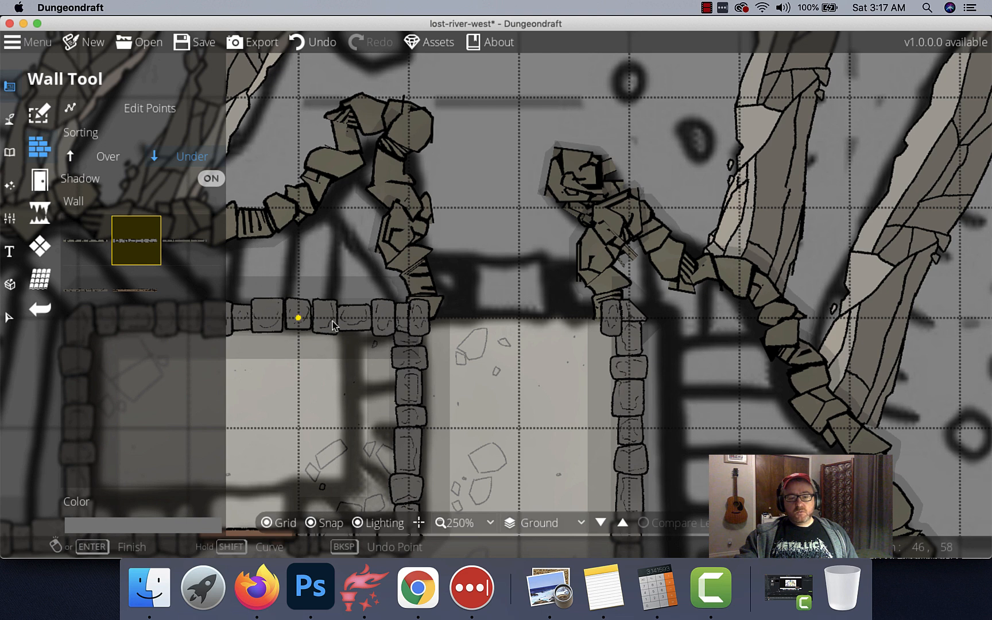
left_click(300, 317)
left_click(630, 317)
key("Return")
Place the wooden door with Rotate 180 on in the middle of the eastern room's north wall.
left_click(39, 180)
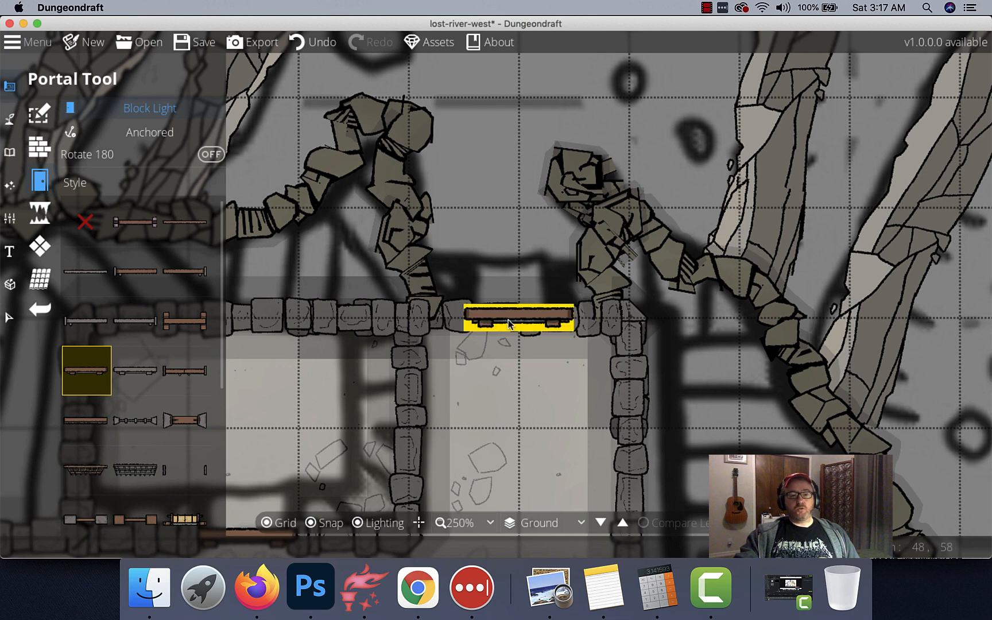
left_click(134, 155)
left_click(510, 316)
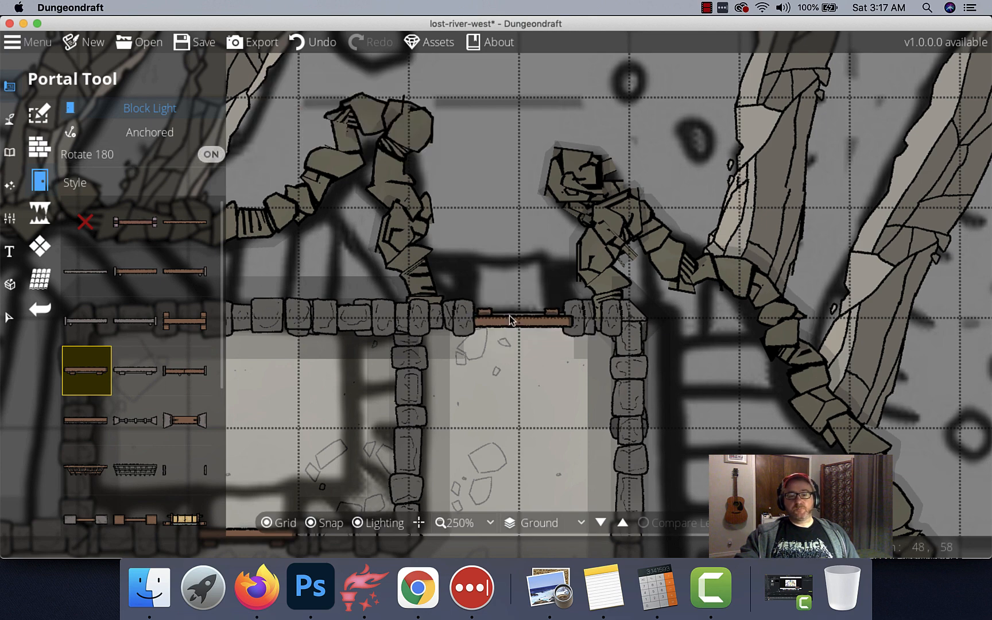
Place a Threshold 01 portal in the short southwest end wall of the ruined temple's diagonal hall.
scroll(558, 422, "down", 3)
left_click_drag(649, 377, 555, 204)
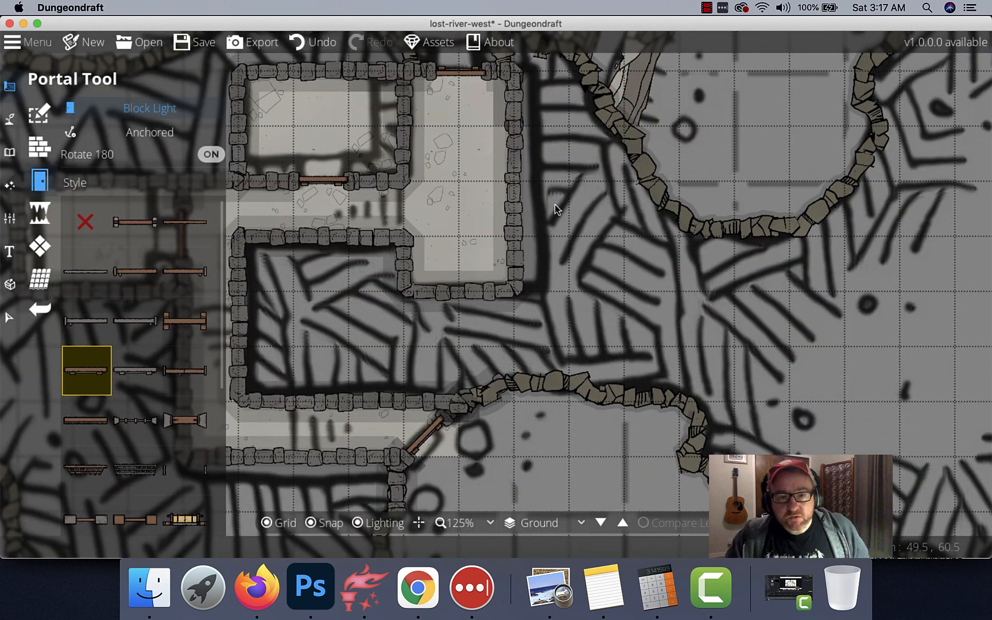
left_click_drag(746, 203, 481, 436)
scroll(671, 305, "down", 3)
scroll(917, 226, "down", 10)
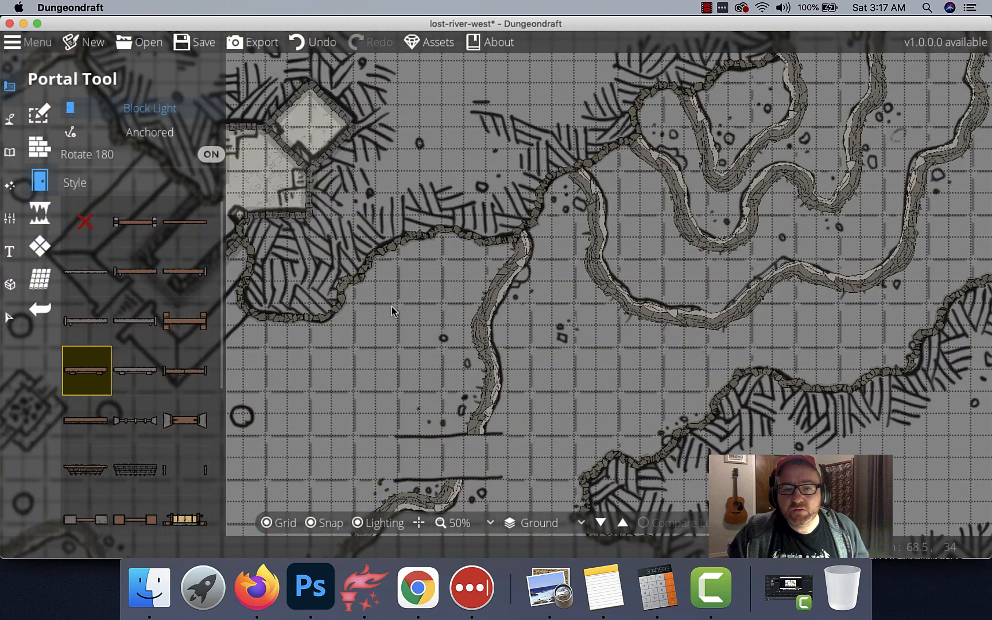
left_click_drag(393, 310, 834, 316)
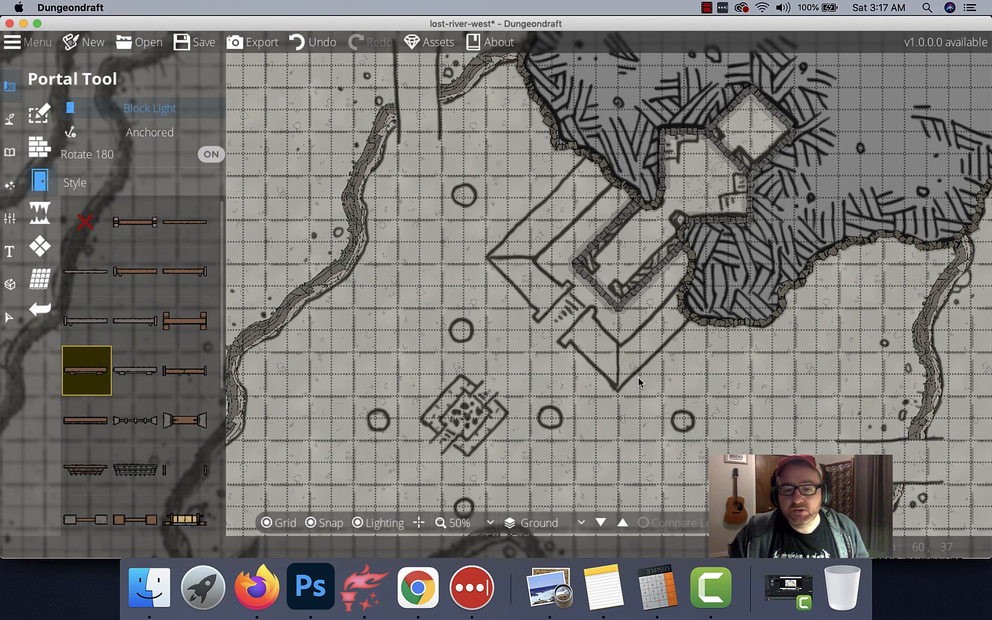
left_click_drag(639, 381, 637, 310)
scroll(615, 324, "up", 5)
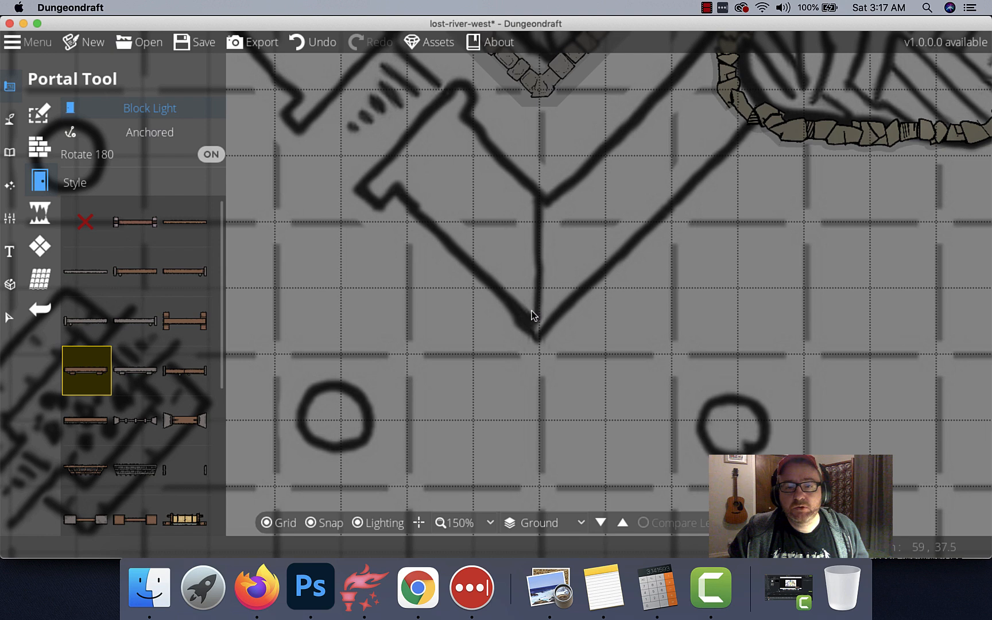
left_click_drag(531, 314, 579, 421)
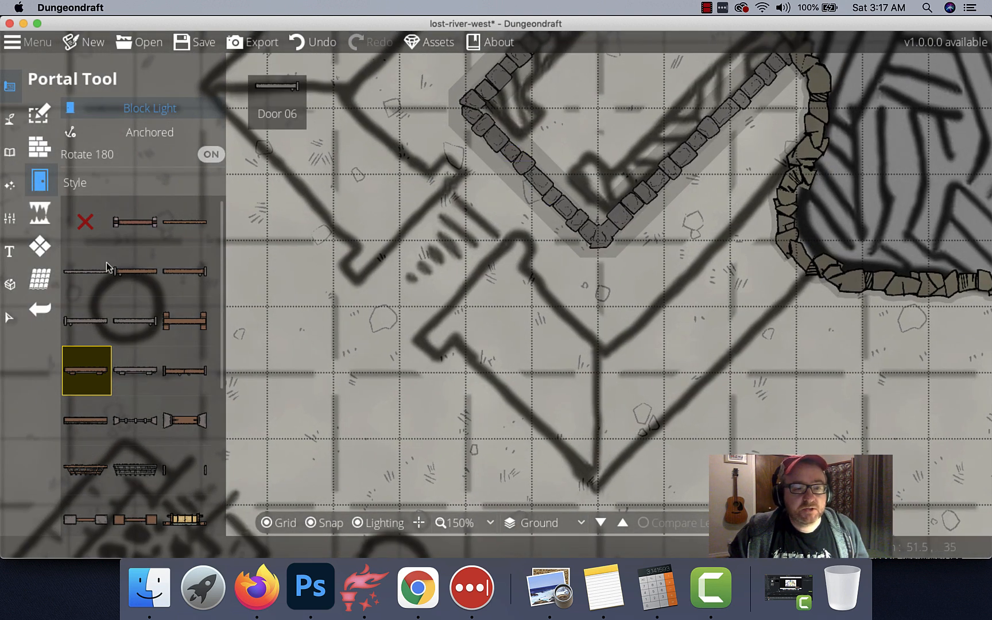
scroll(134, 357, "down", 1)
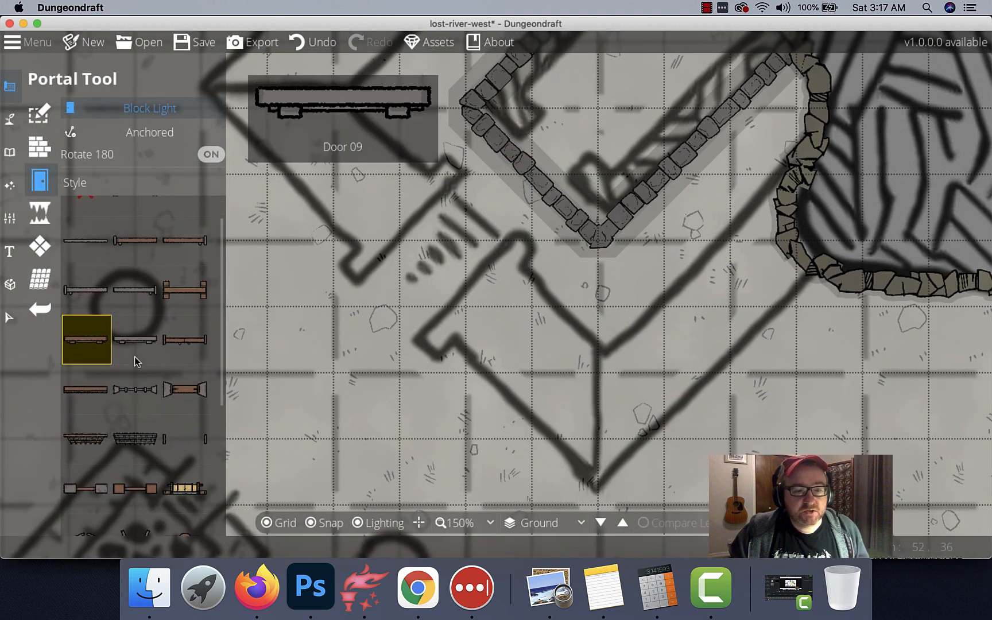
left_click(193, 441)
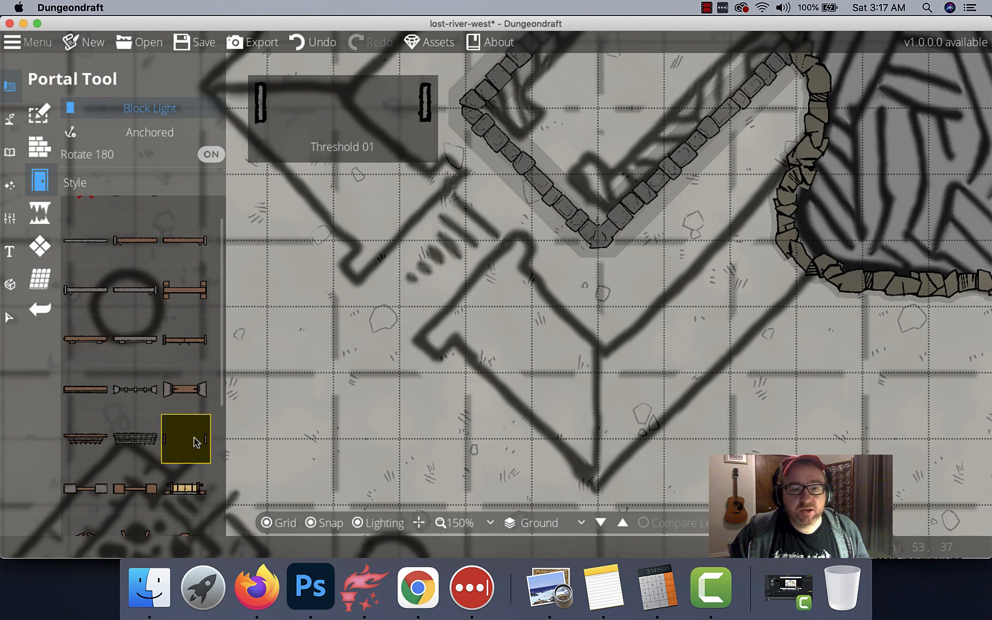
left_click(527, 169)
Place a Threshold 01 portal in the diagonal wall between the temple's square room and the diamond-shaped room.
left_click_drag(618, 126, 398, 371)
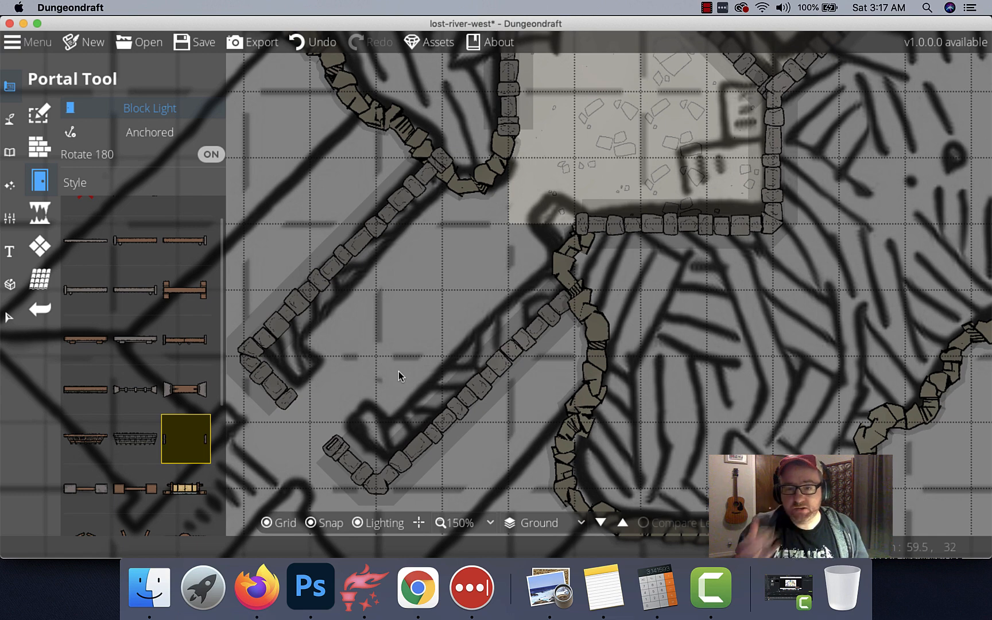
left_click_drag(398, 372, 348, 520)
left_click_drag(697, 171, 587, 244)
left_click(533, 238)
scroll(499, 275, "down", 5)
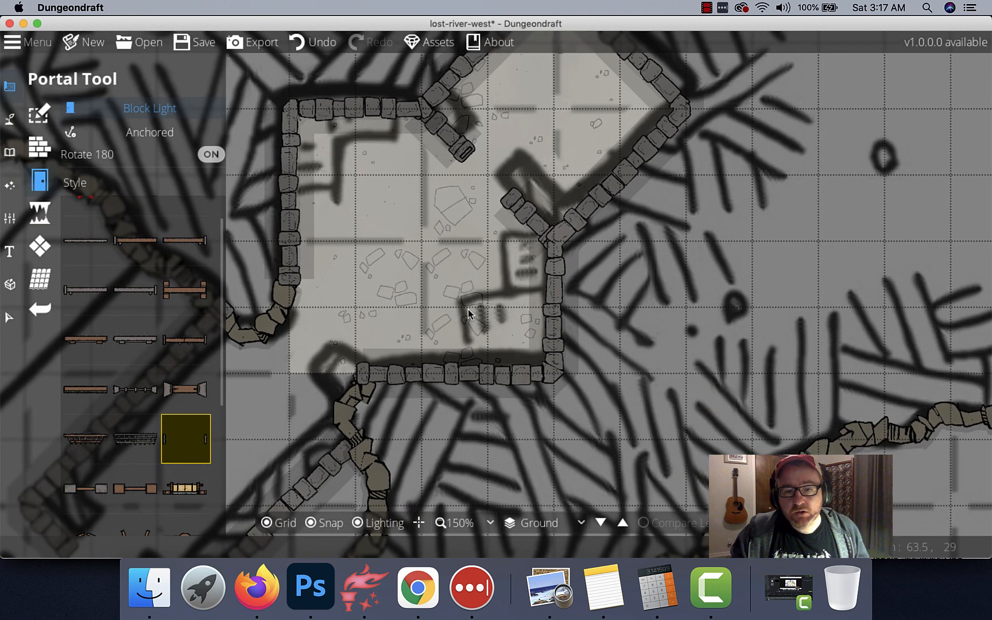
Save the map lost-river-west.
left_click_drag(469, 313, 520, 347)
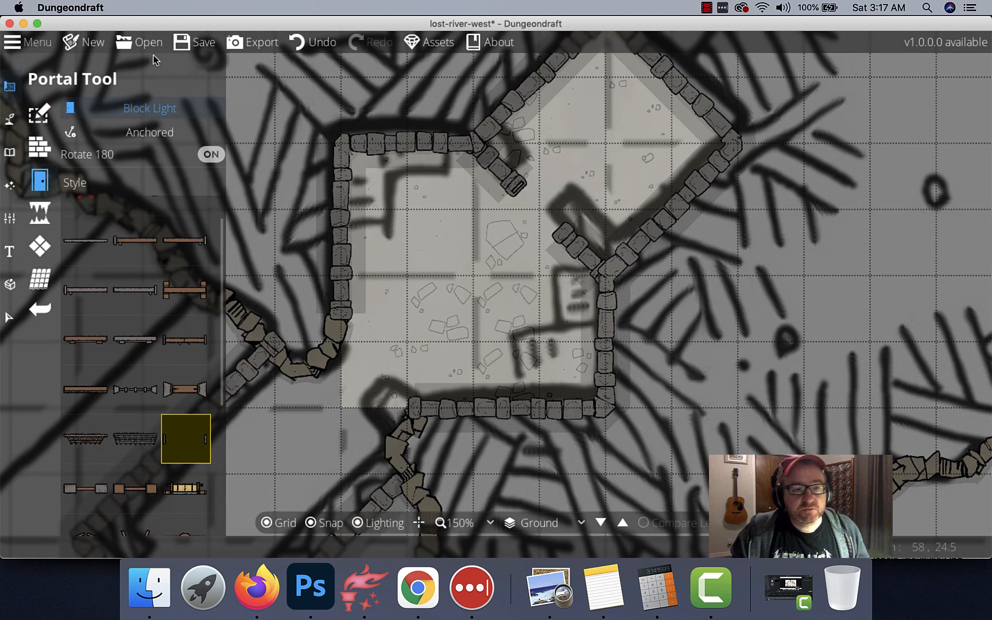
scroll(609, 302, "down", 1)
left_click_drag(609, 302, 570, 275)
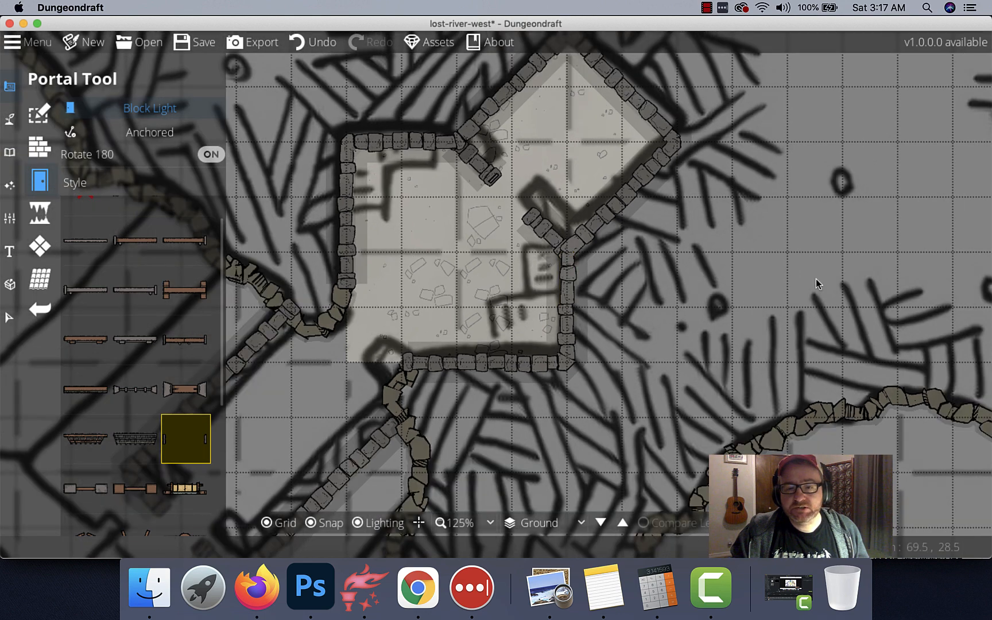
scroll(663, 281, "down", 4)
left_click_drag(842, 326, 653, 261)
key("super+s")
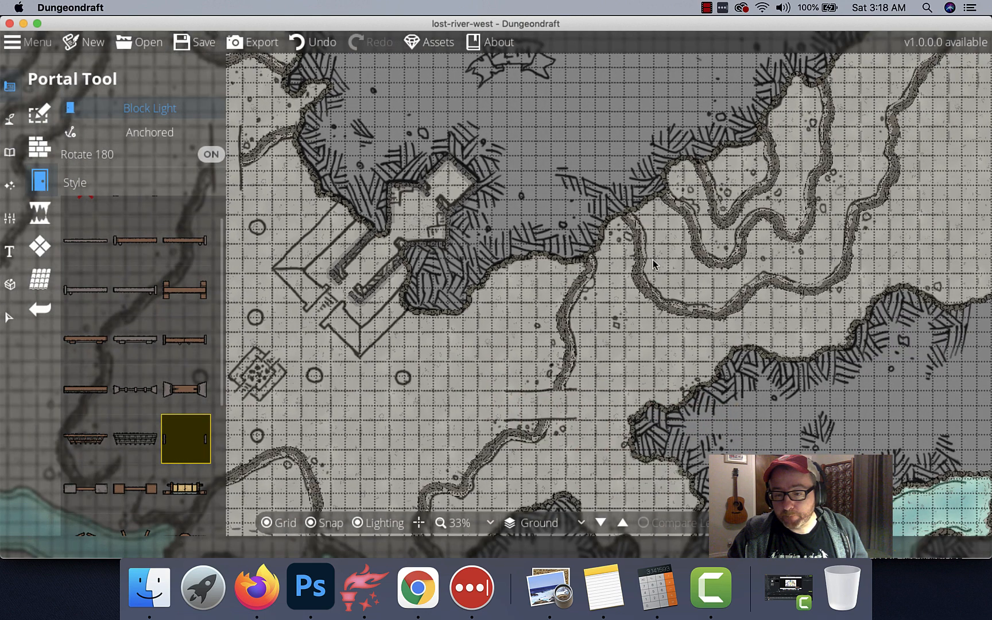
Examine the whole cave map, from the northern caverns to the river and southern rooms, for remaining details.
mouse_move(908, 195)
left_mouse_down()
mouse_move(691, 325)
mouse_move(547, 377)
mouse_move(922, 189)
left_mouse_up()
left_click_drag(473, 165, 760, 317)
left_click_drag(473, 230, 652, 277)
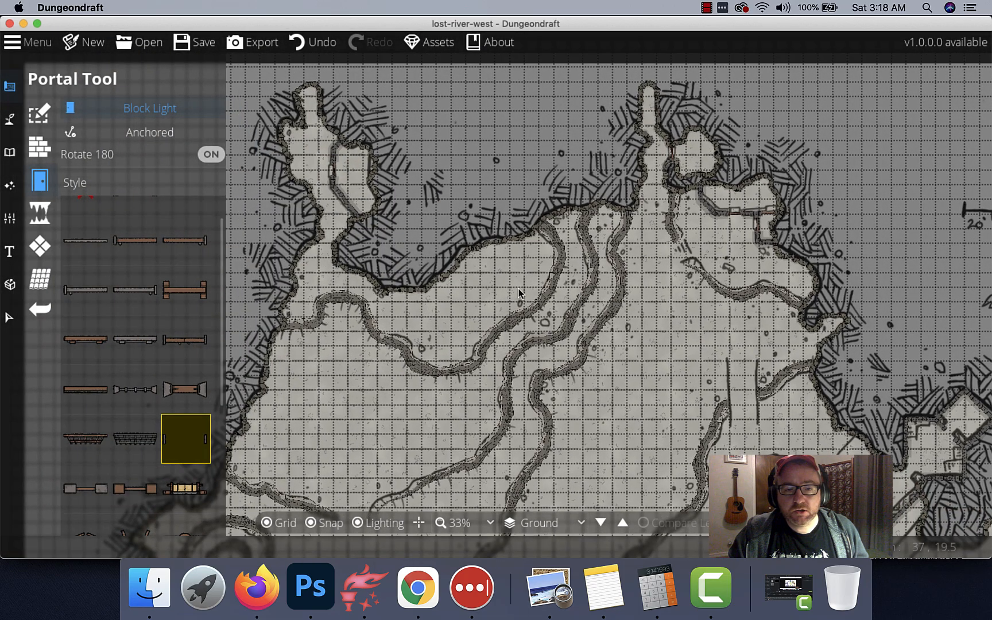
left_click_drag(562, 320, 651, 86)
left_click_drag(478, 388, 454, 87)
left_click_drag(500, 348, 447, 145)
left_click_drag(617, 287, 458, 307)
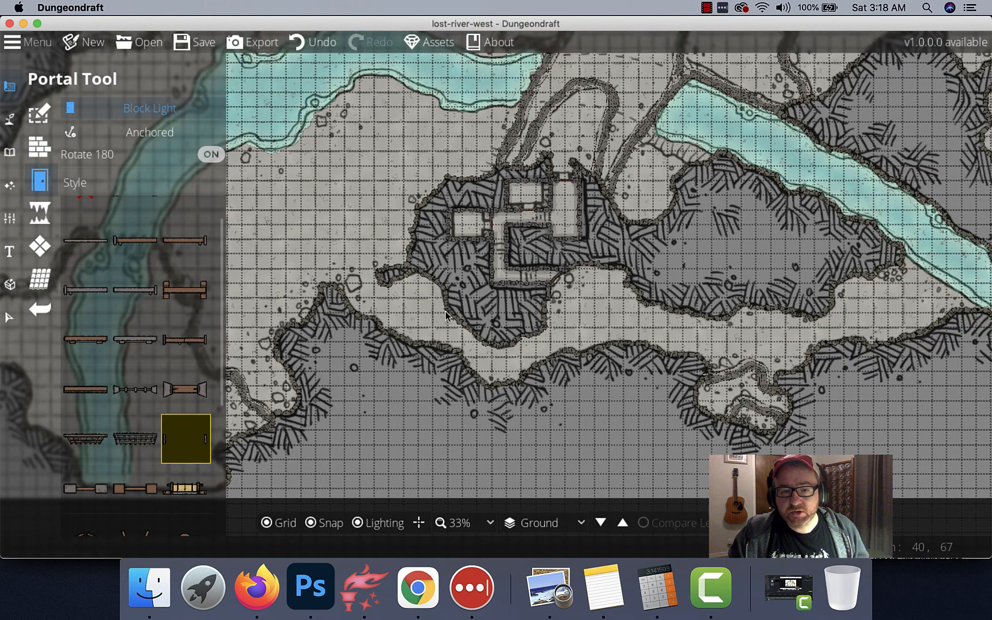
scroll(476, 279, "right", 5)
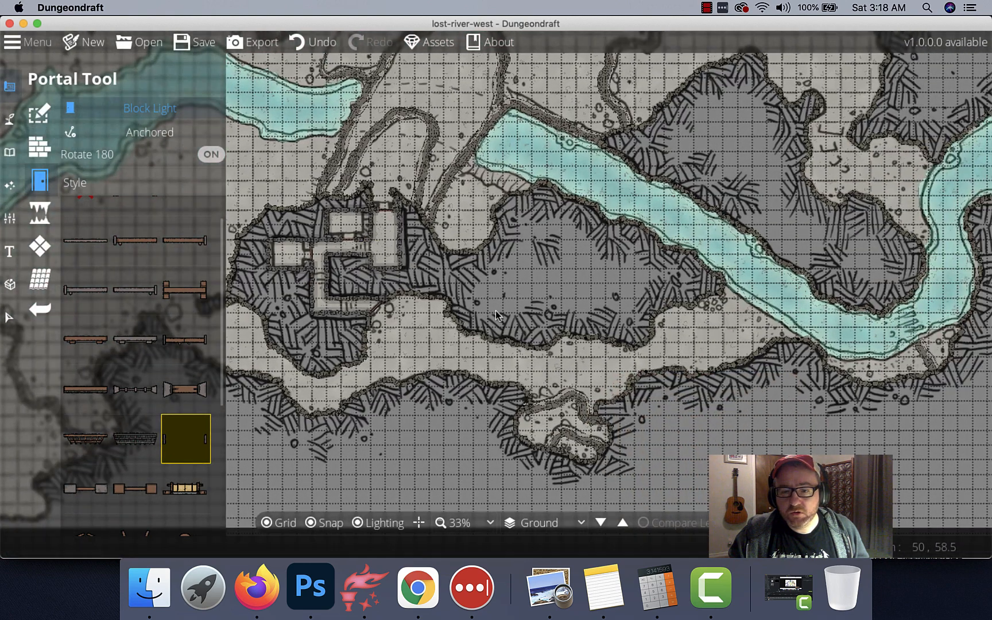
scroll(510, 275, "up", 5)
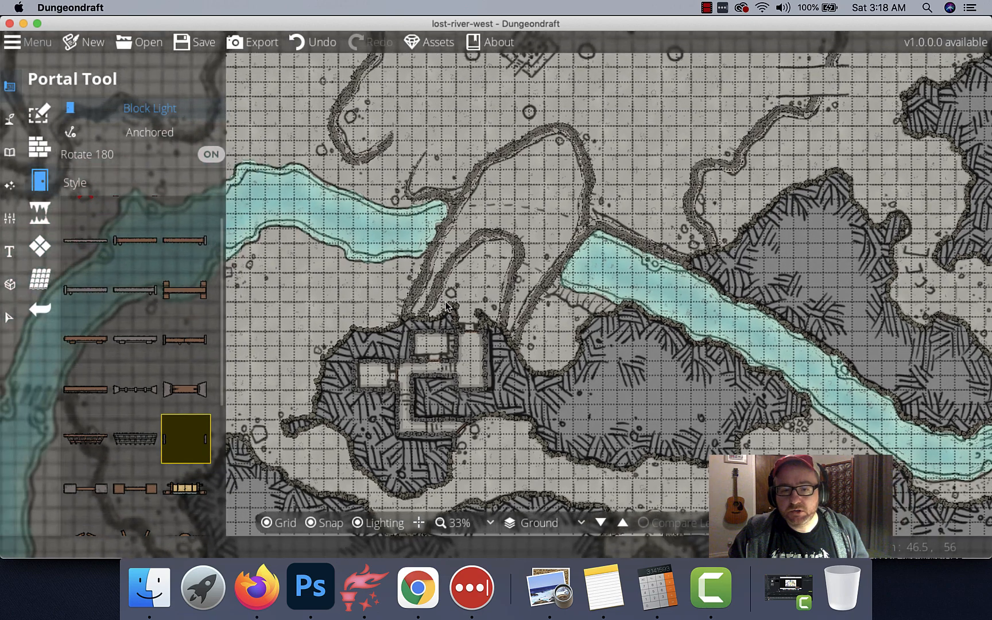
scroll(458, 308, "up", 5)
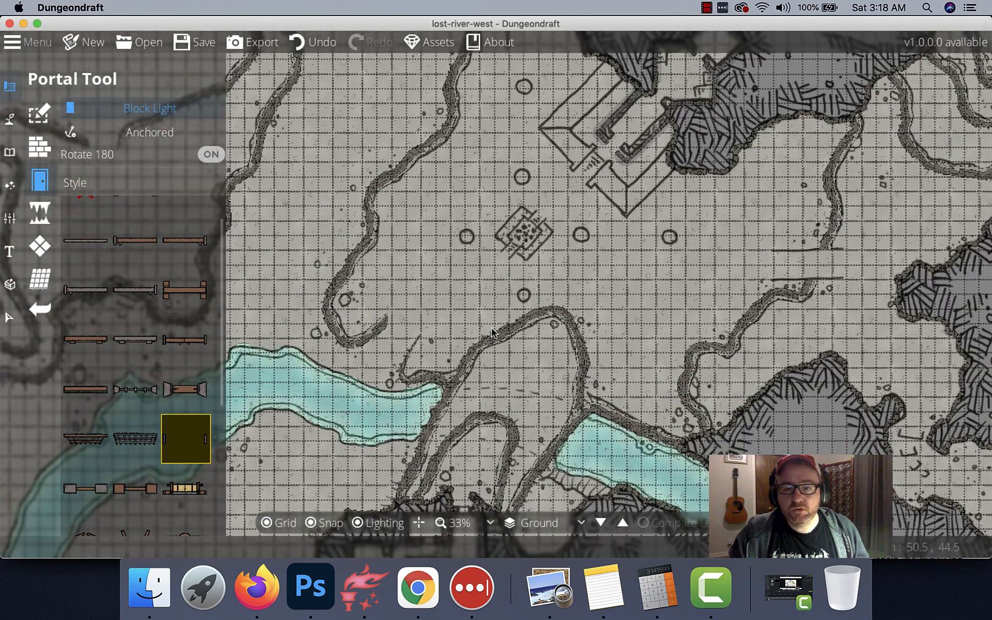
Return to the temple rooms and search the Object Tool library for "stairs".
scroll(613, 160, "up", 5)
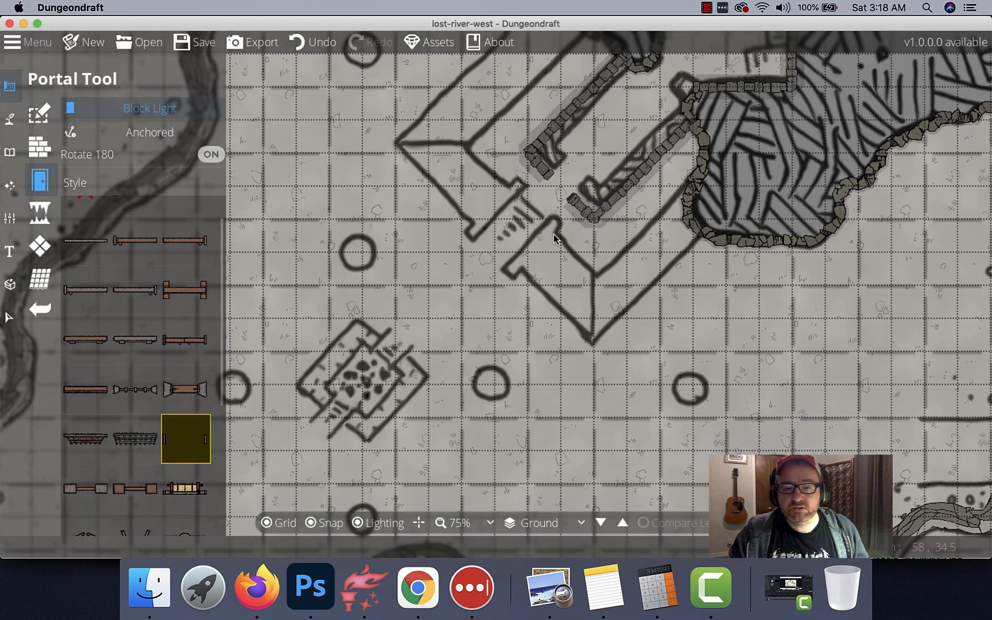
scroll(554, 239, "up", 5)
scroll(619, 174, "up", 3)
scroll(619, 173, "right", 3)
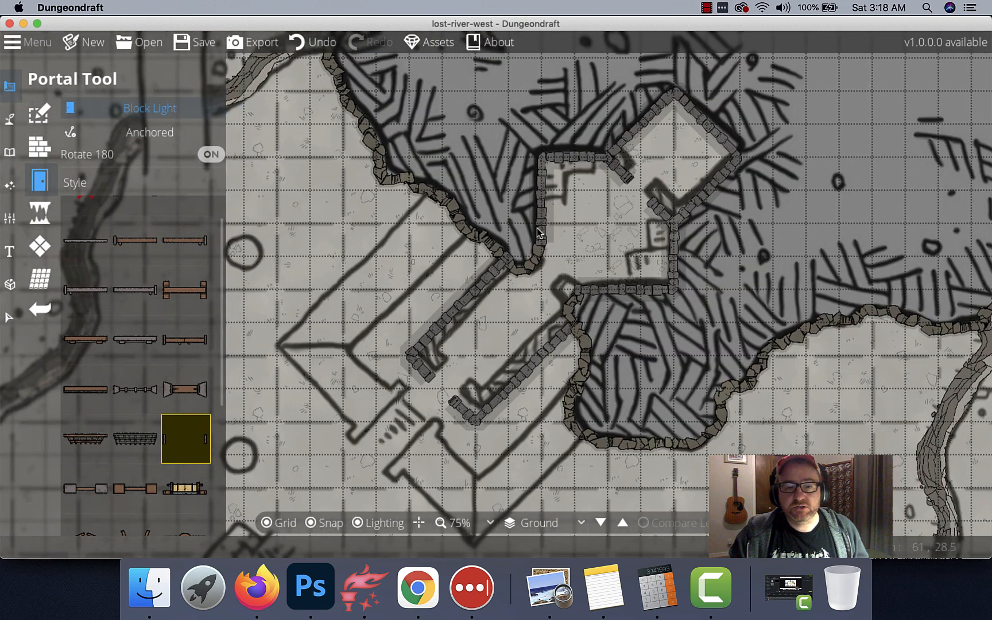
scroll(524, 264, "up", 2)
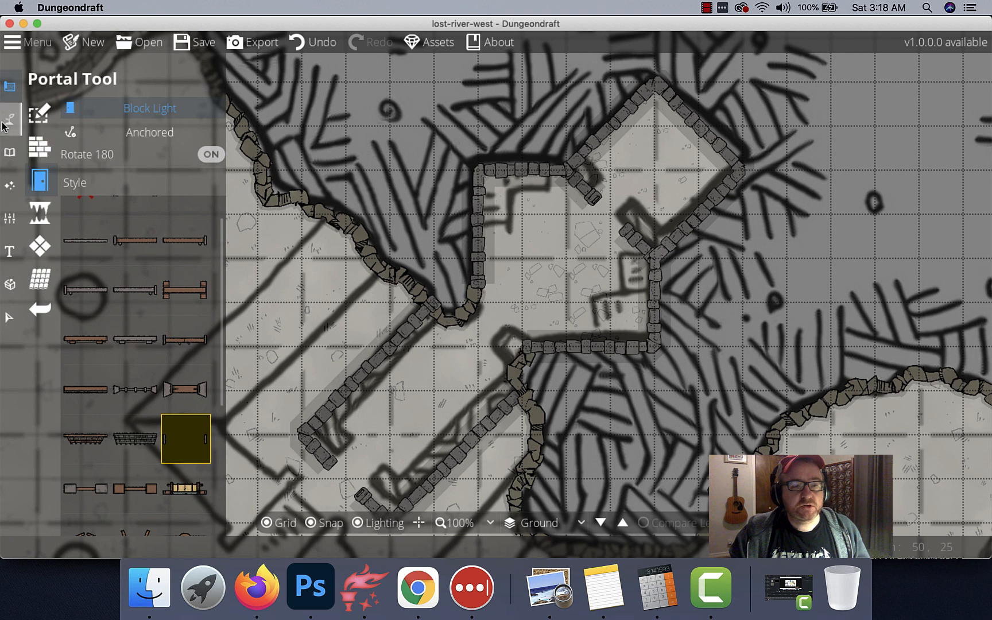
left_click(10, 152)
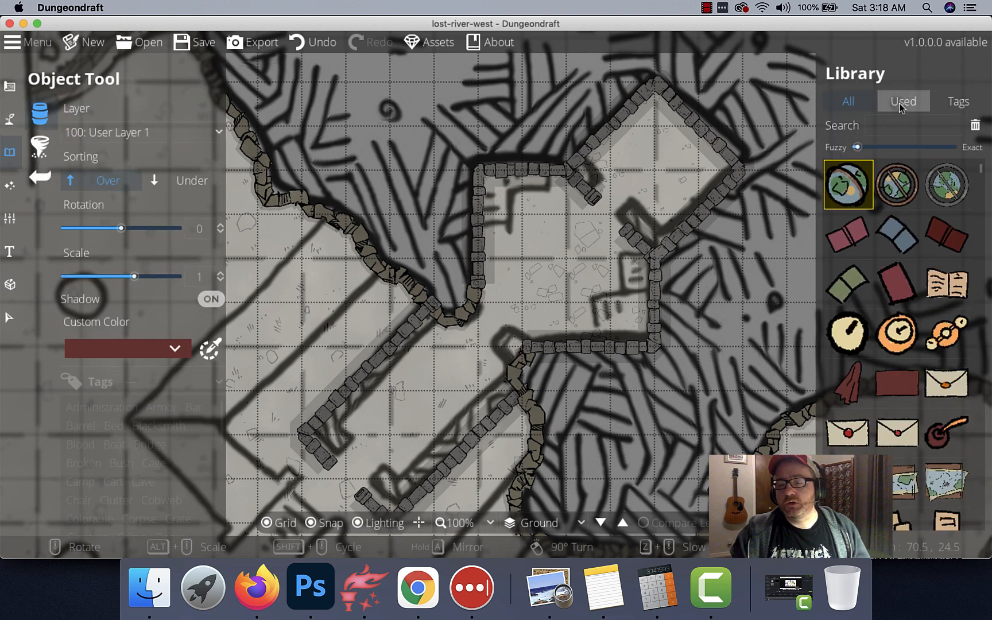
left_click(888, 125)
type("stai")
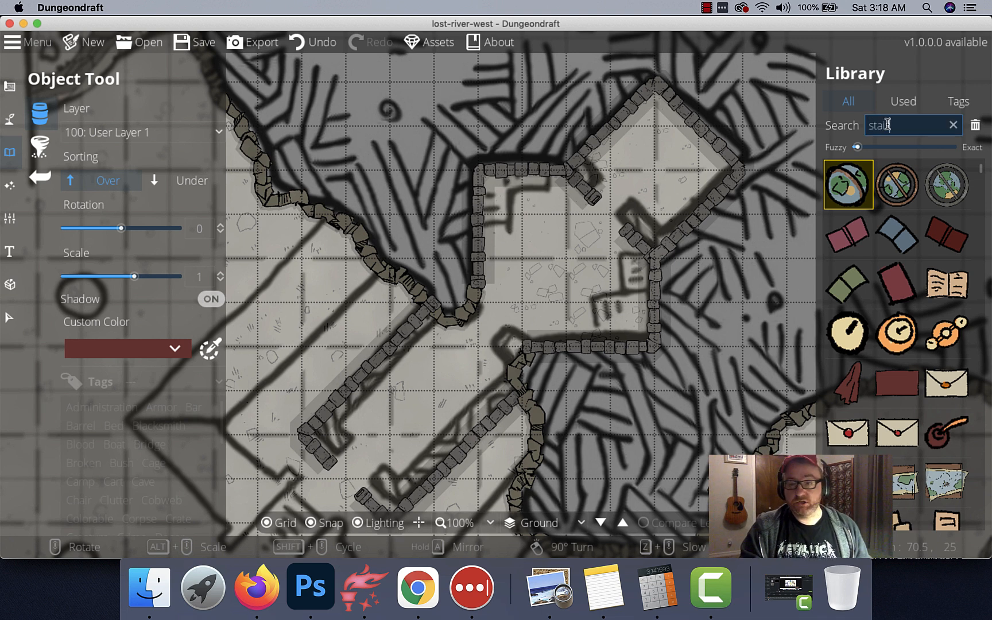
type("rs")
Place a Stairs Down 02 corner stair, rotated -90°, in the northwest corner of the square temple room.
scroll(906, 350, "down", 10)
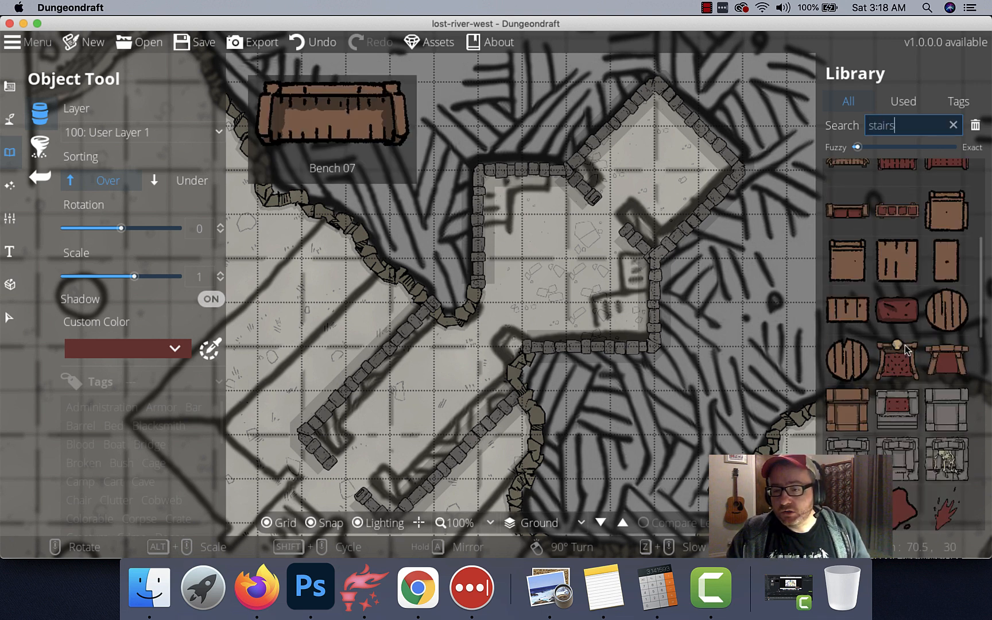
scroll(906, 350, "down", 2)
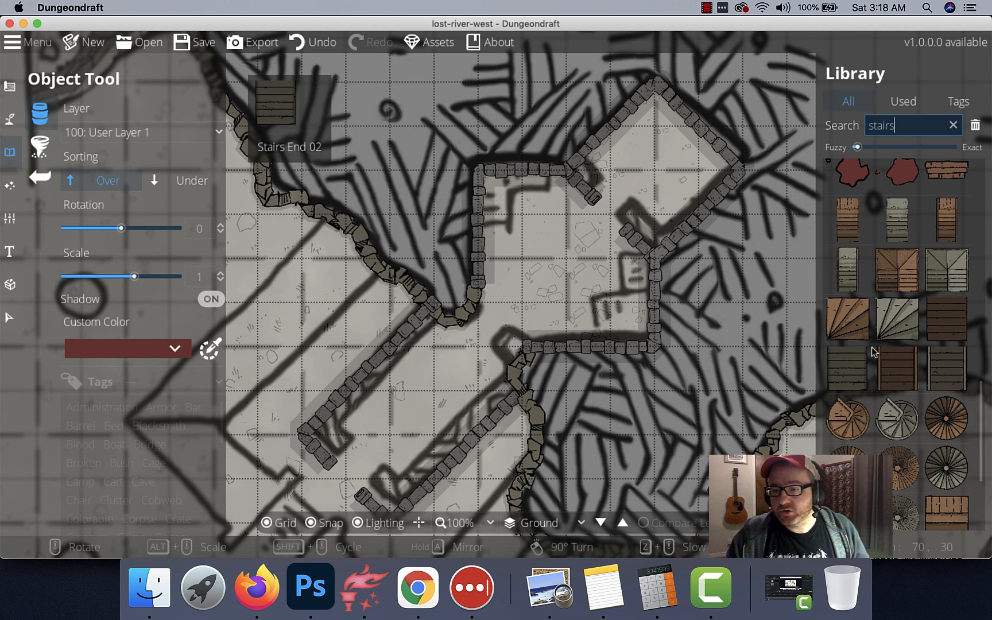
scroll(904, 402, "down", 3)
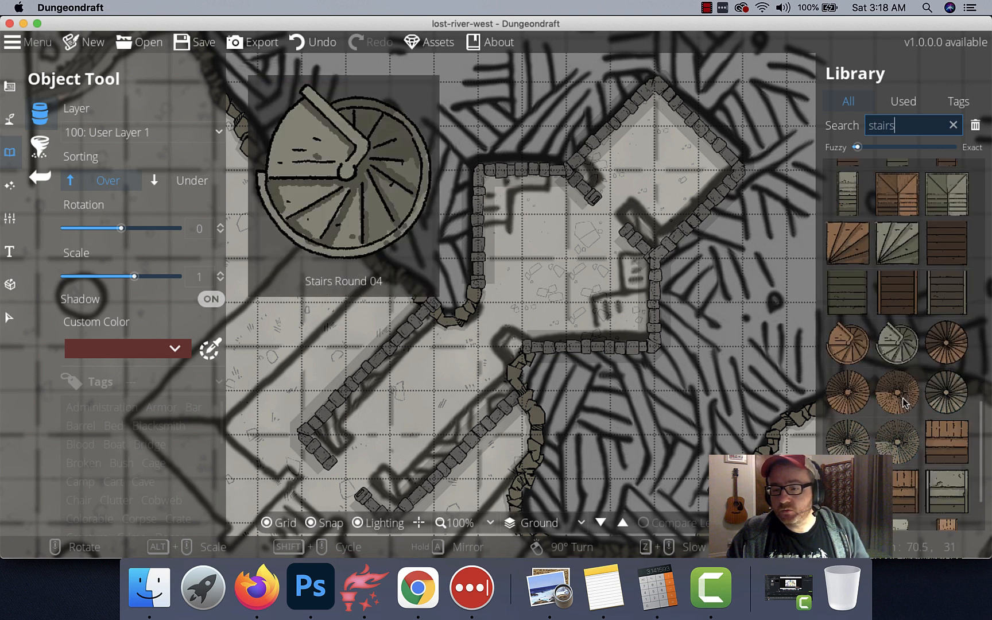
scroll(905, 402, "up", 1)
left_click(898, 278)
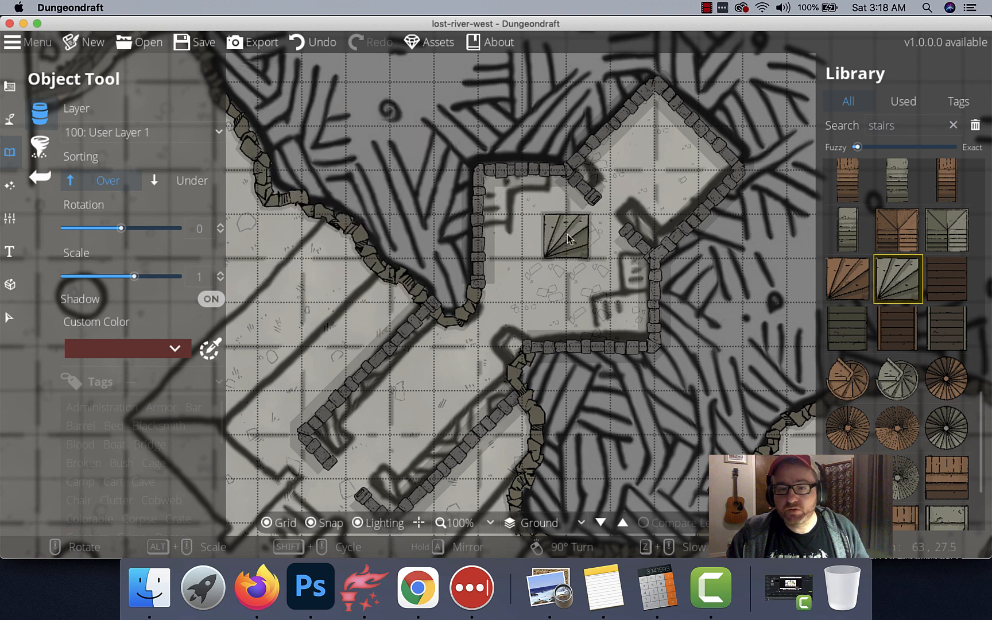
scroll(510, 207, "down", 6)
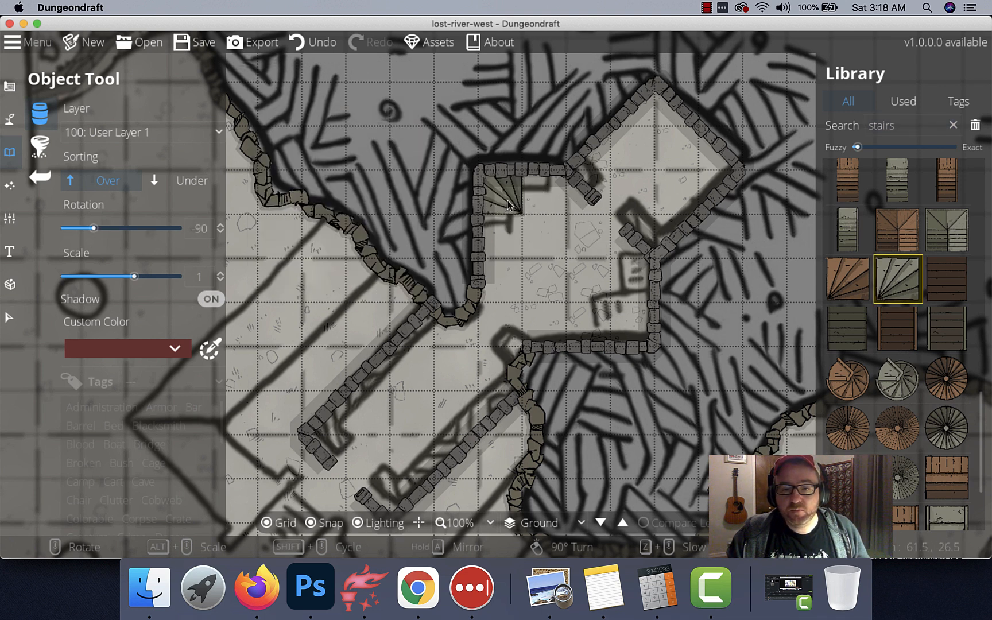
left_click(508, 206)
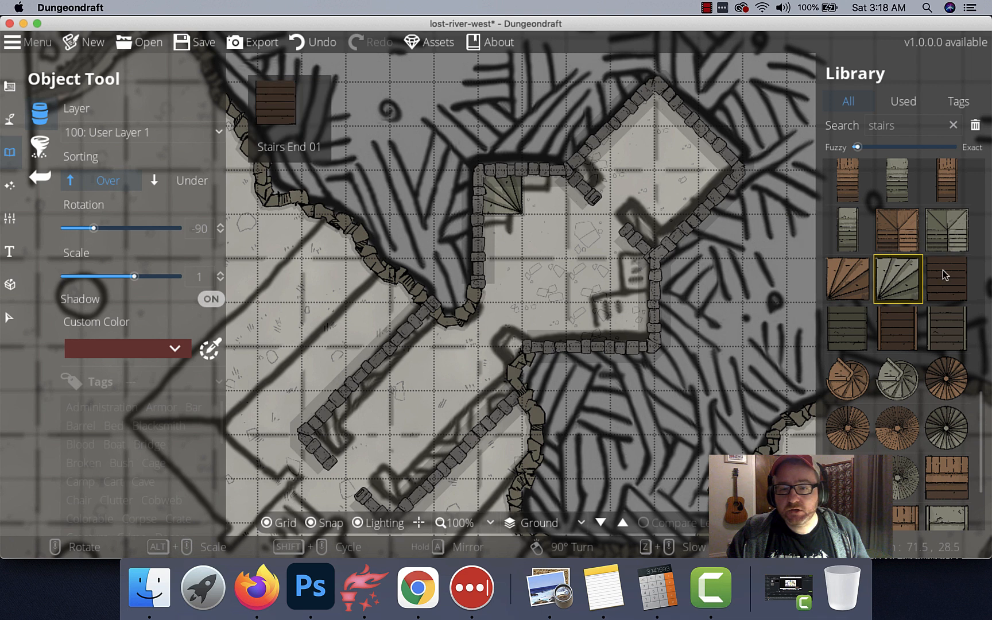
Undo the corner stair placement and place it again in the same corner with its shadow turned off.
key("super+z")
left_click(109, 304)
left_click(509, 206)
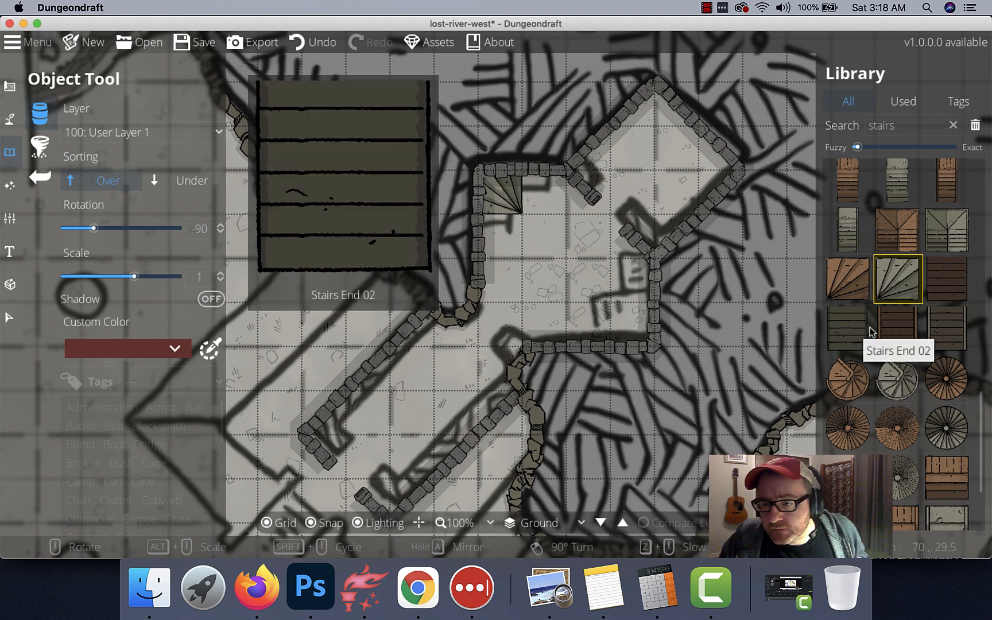
Compare the stair pieces in the library, including Stairs End 02 and Stairs 12, as straight flights to join the corner stair.
left_click(856, 336)
scroll(551, 201, "up", 12)
scroll(917, 378, "down", 3)
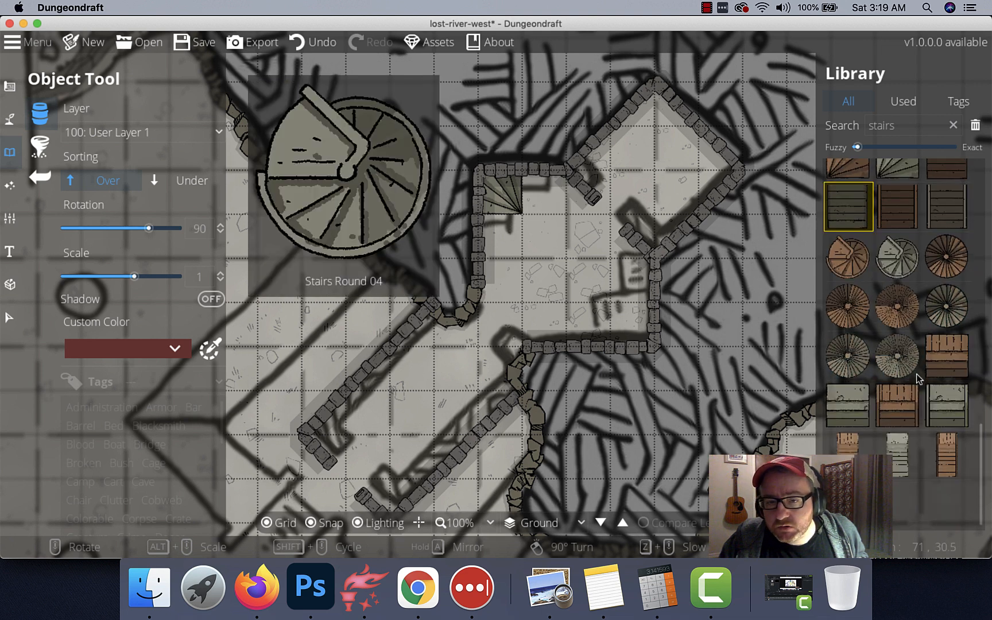
scroll(918, 378, "up", 5)
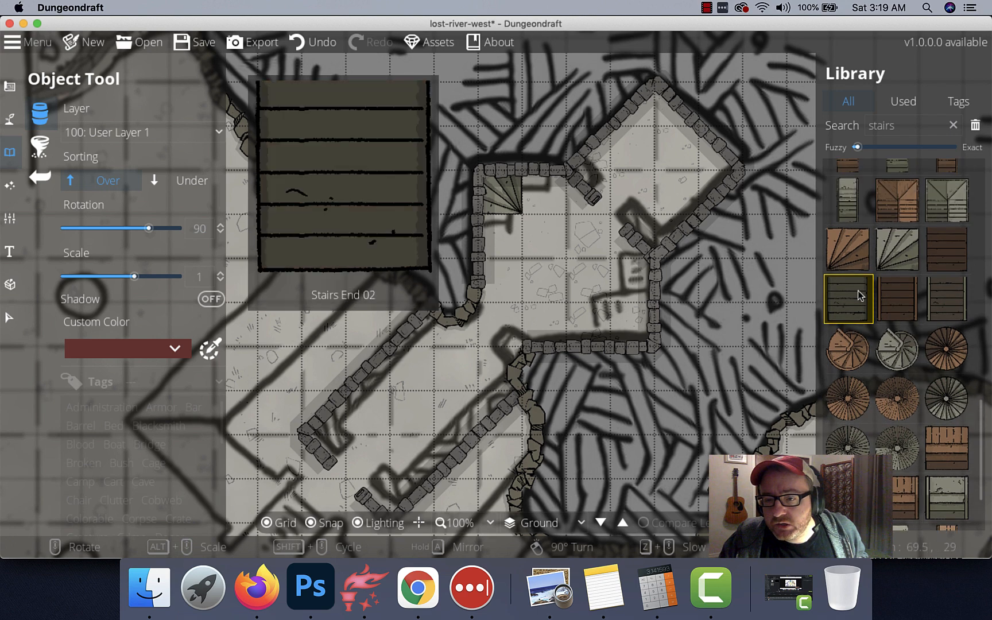
scroll(893, 336, "up", 4)
scroll(894, 335, "down", 8)
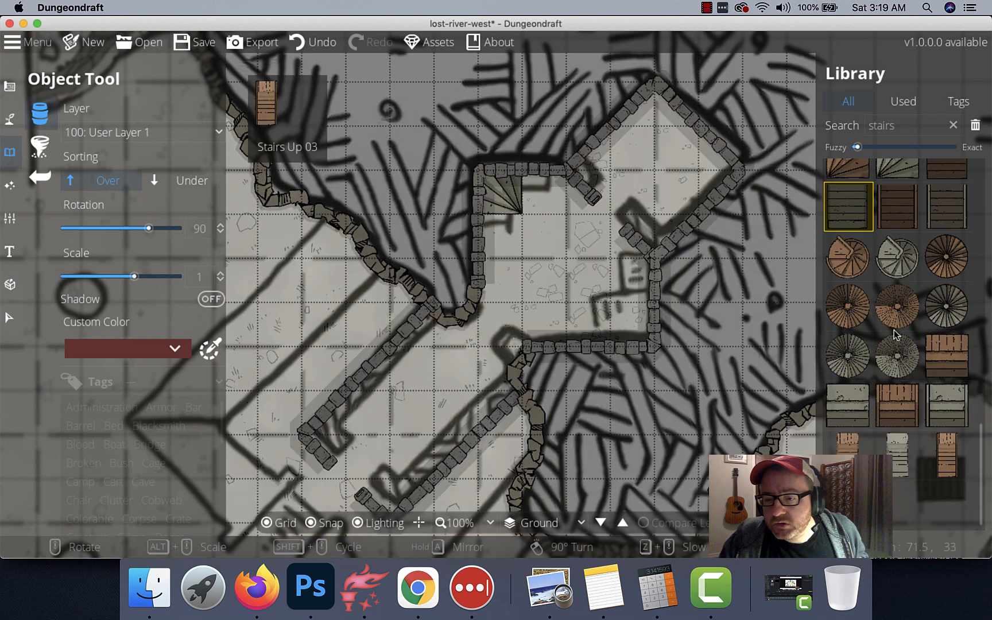
scroll(905, 441, "up", 8)
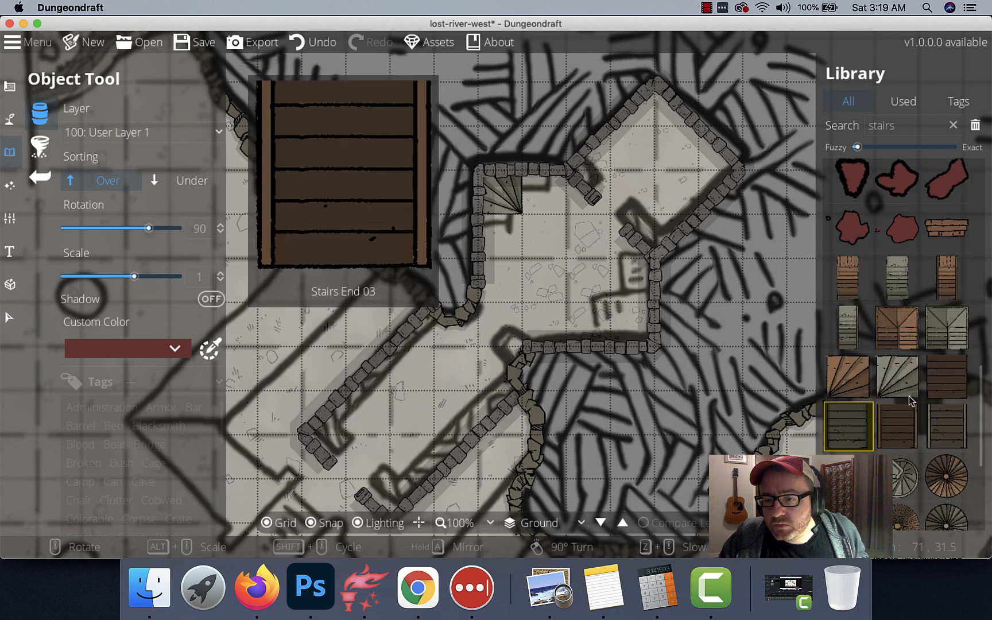
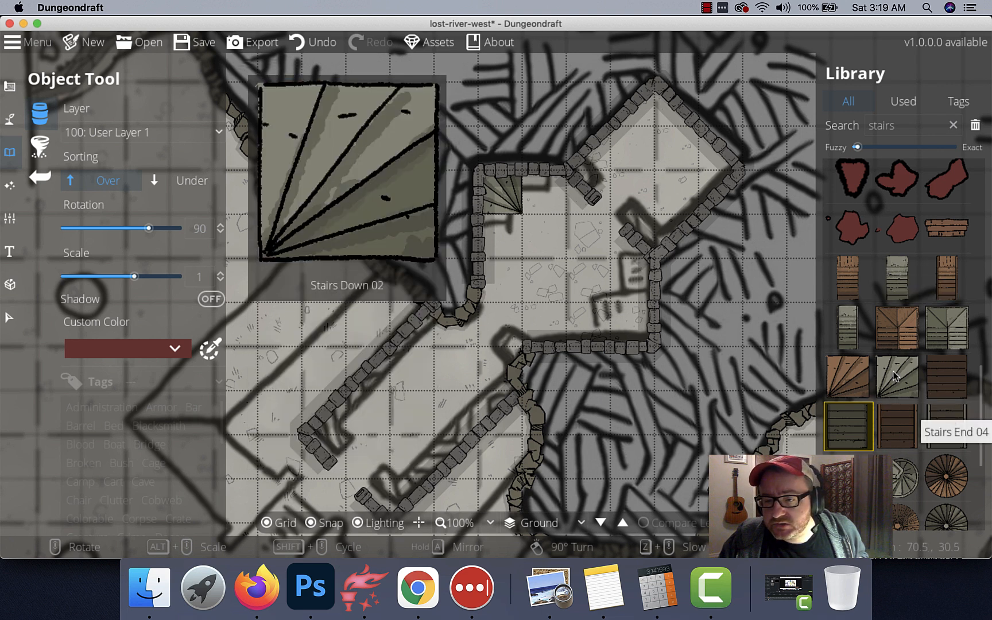
scroll(925, 416, "down", 3)
scroll(926, 416, "down", 5)
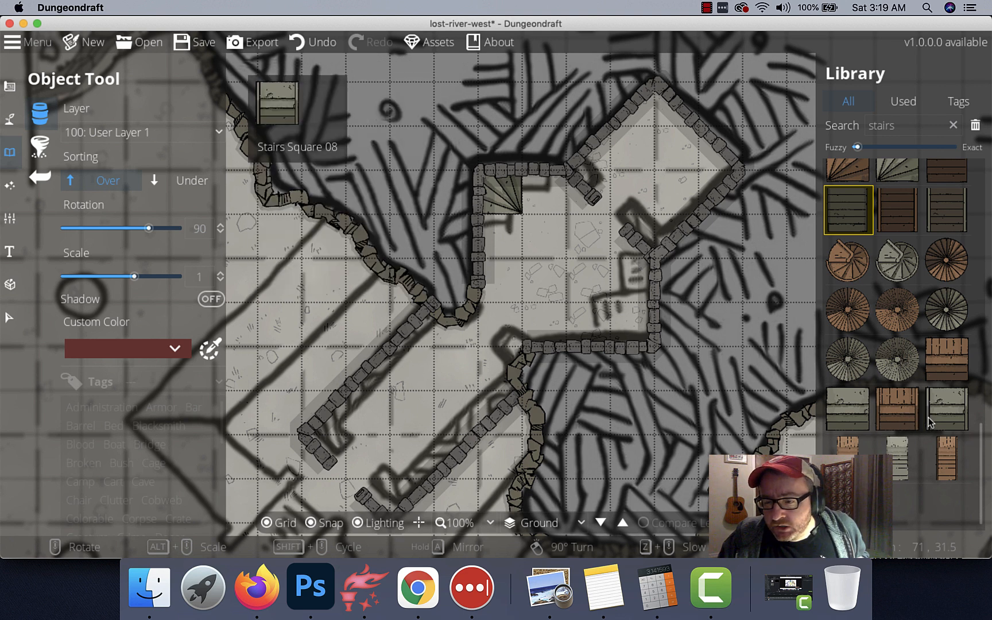
scroll(923, 419, "down", 1)
left_click(847, 404)
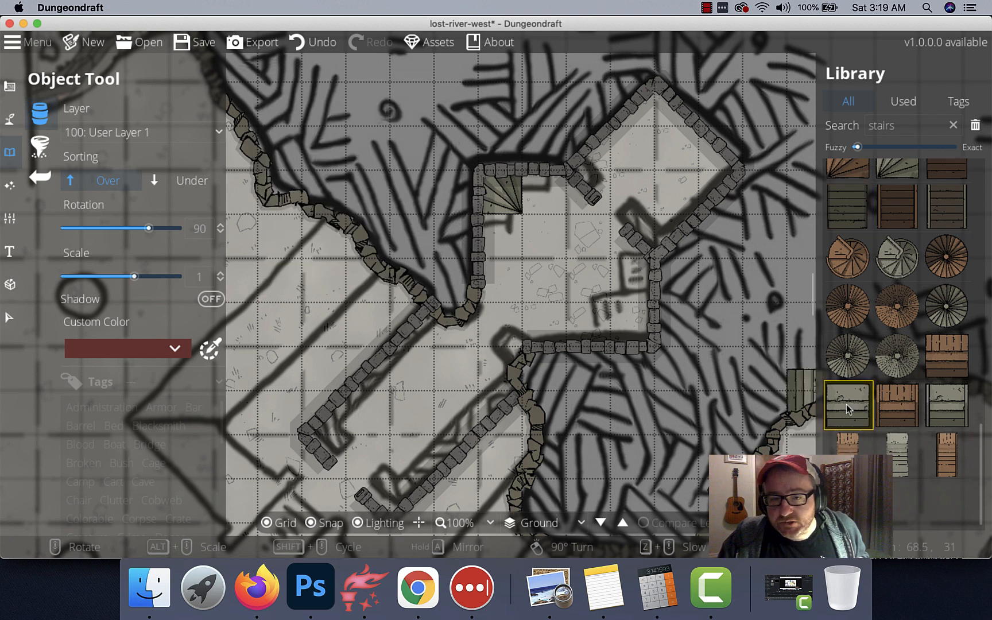
middle_click(508, 235)
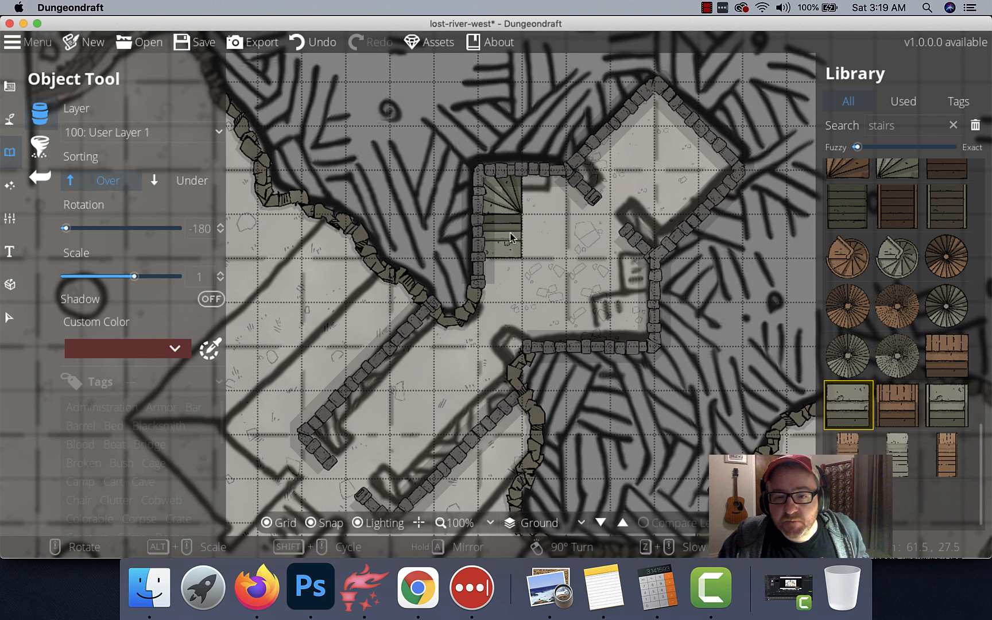
scroll(923, 413, "up", 5)
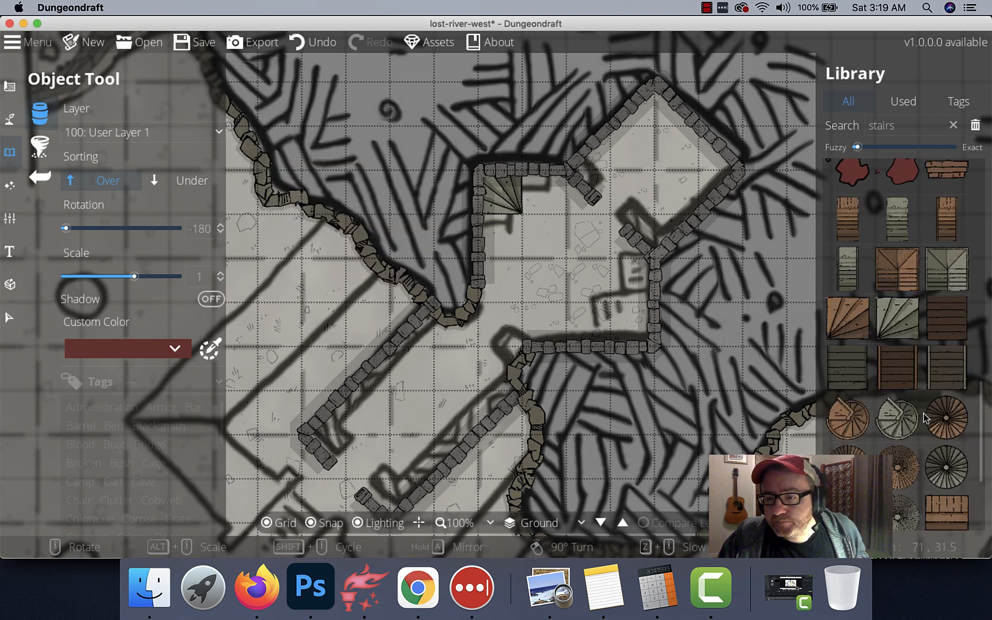
scroll(923, 413, "up", 2)
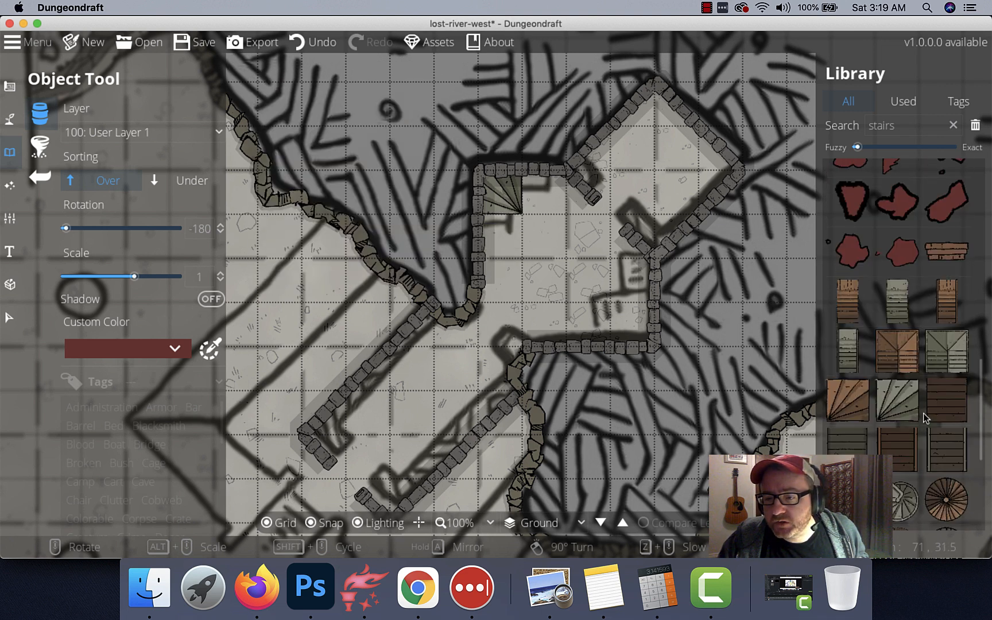
left_click(839, 356)
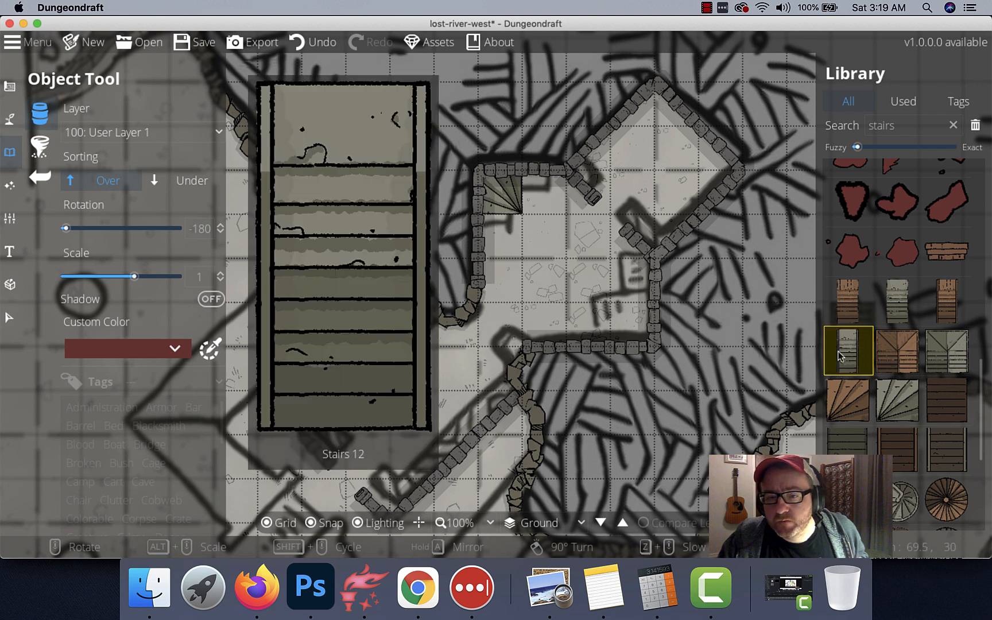
scroll(534, 219, "up", 6)
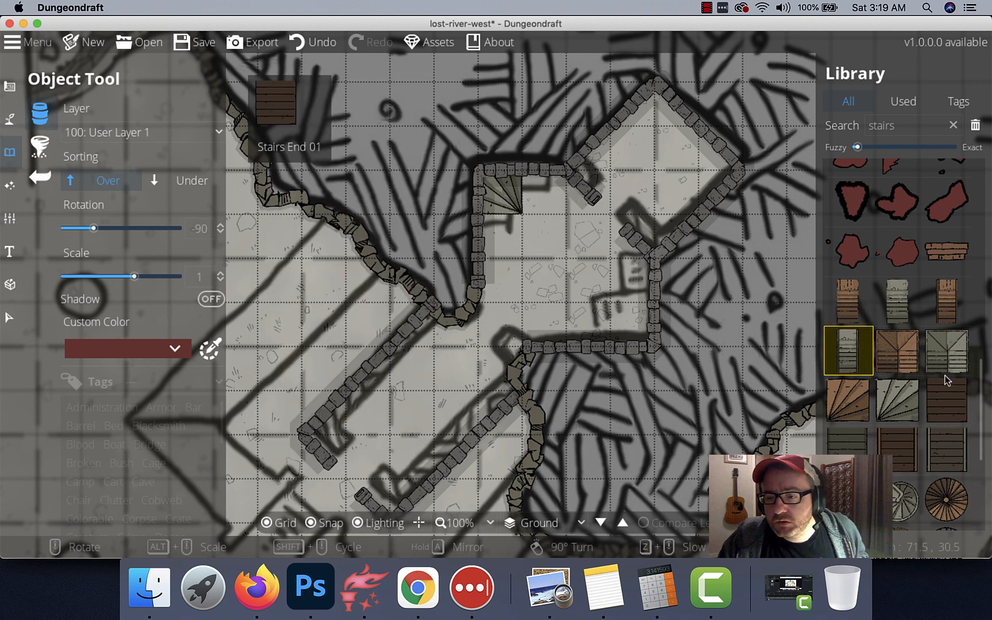
scroll(896, 402, "down", 5)
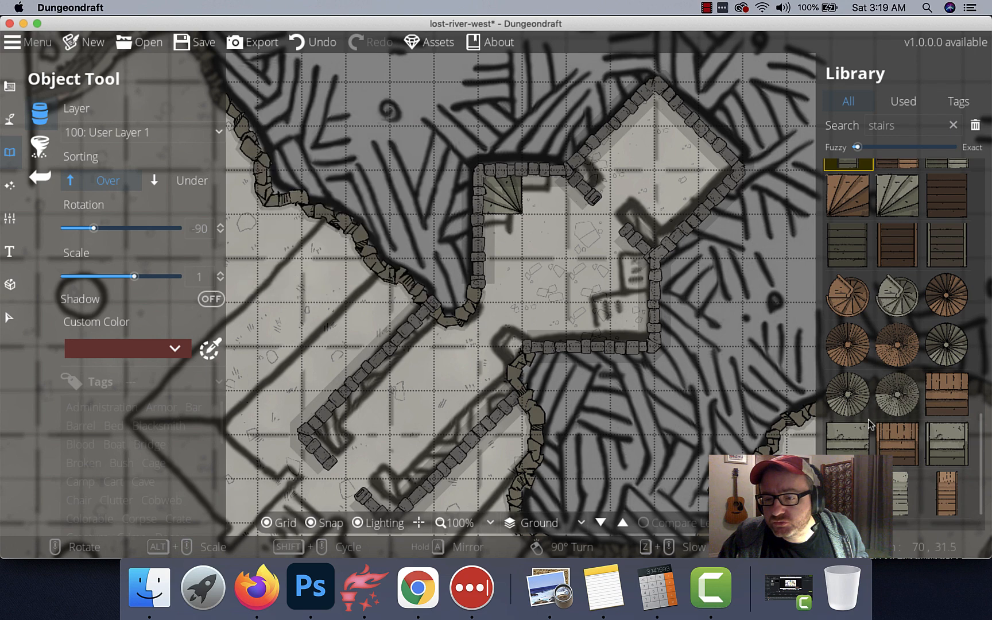
scroll(916, 454, "down", 1)
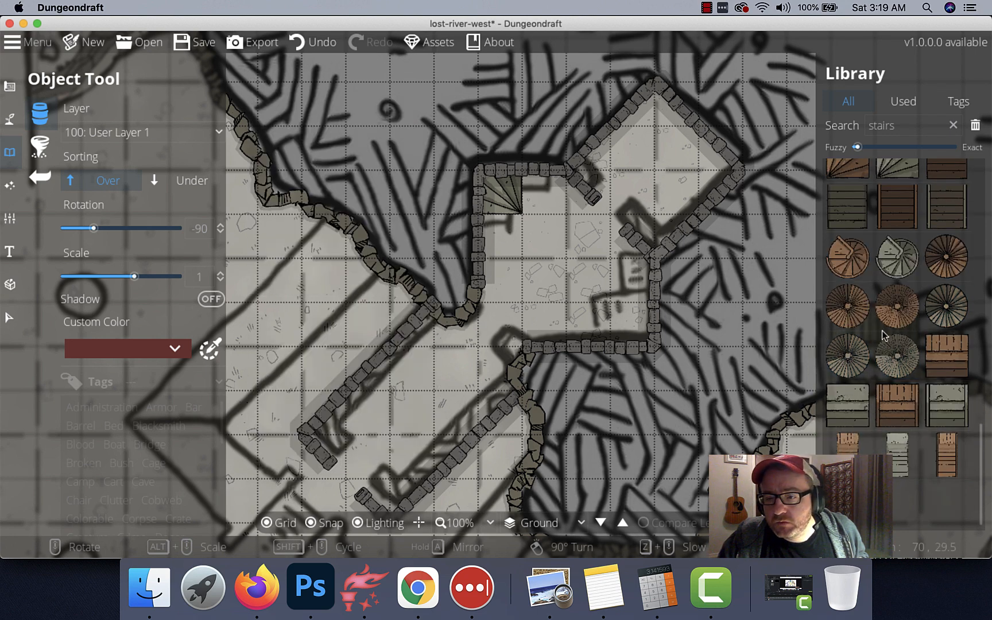
scroll(890, 322, "up", 3)
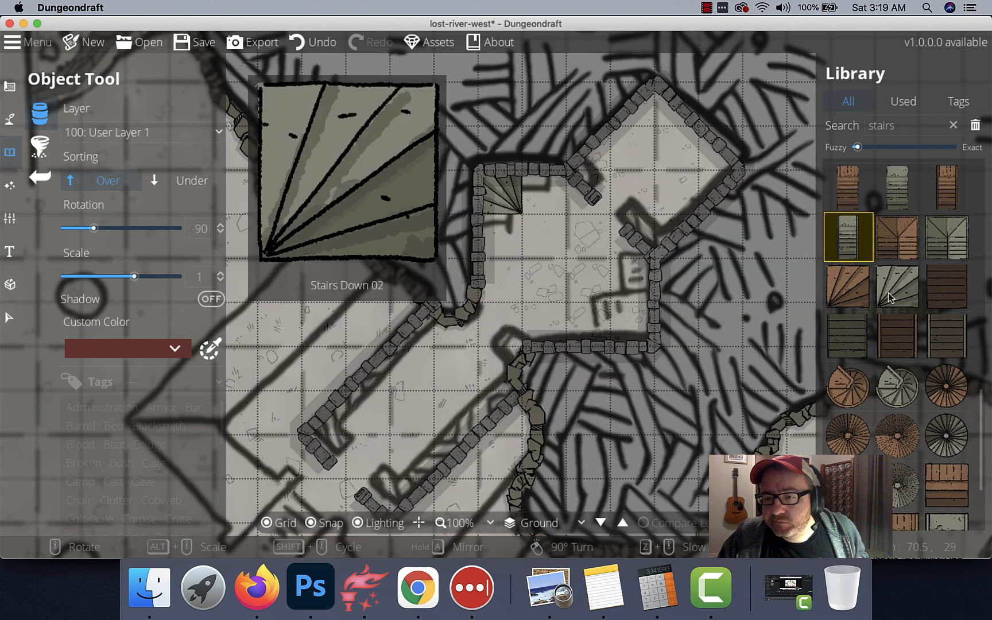
Place a straight stone stair without side rails, rotated -180°, running south from the northwest corner stair and sorted under it.
scroll(890, 297, "up", 2)
left_click(896, 270)
scroll(524, 225, "up", 2)
scroll(523, 223, "up", 1)
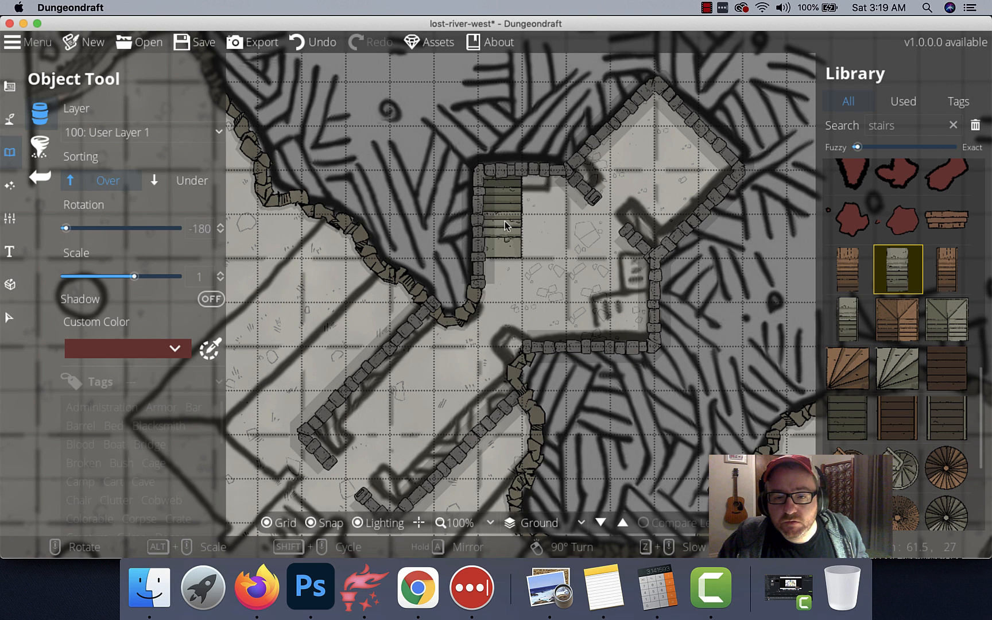
left_click(193, 181)
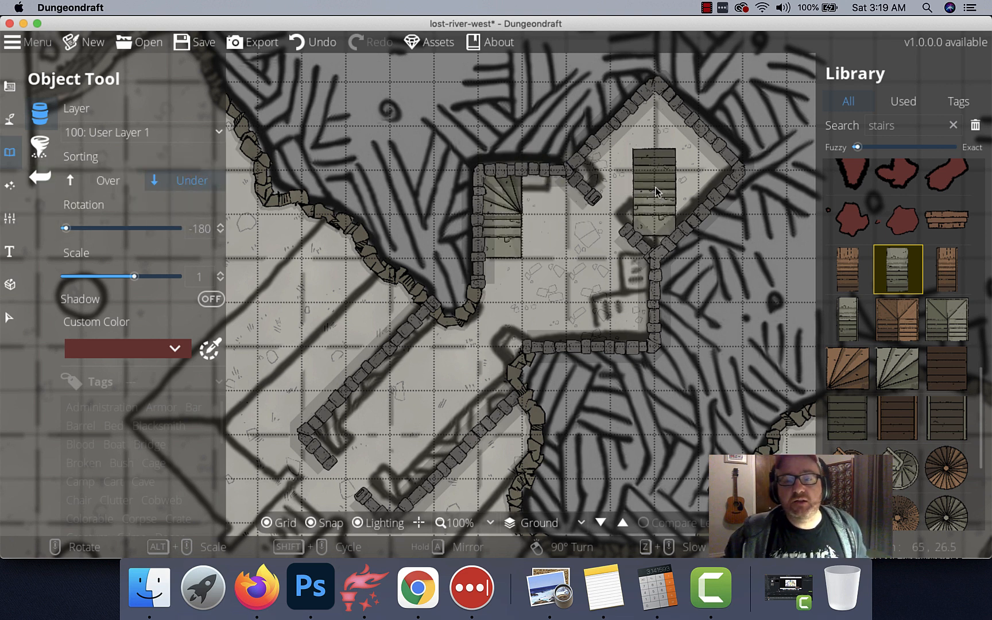
Place a second straight stone stair, rotated -90°, with snapping off, running east from beneath the northwest corner stair.
scroll(534, 206, "up", 1)
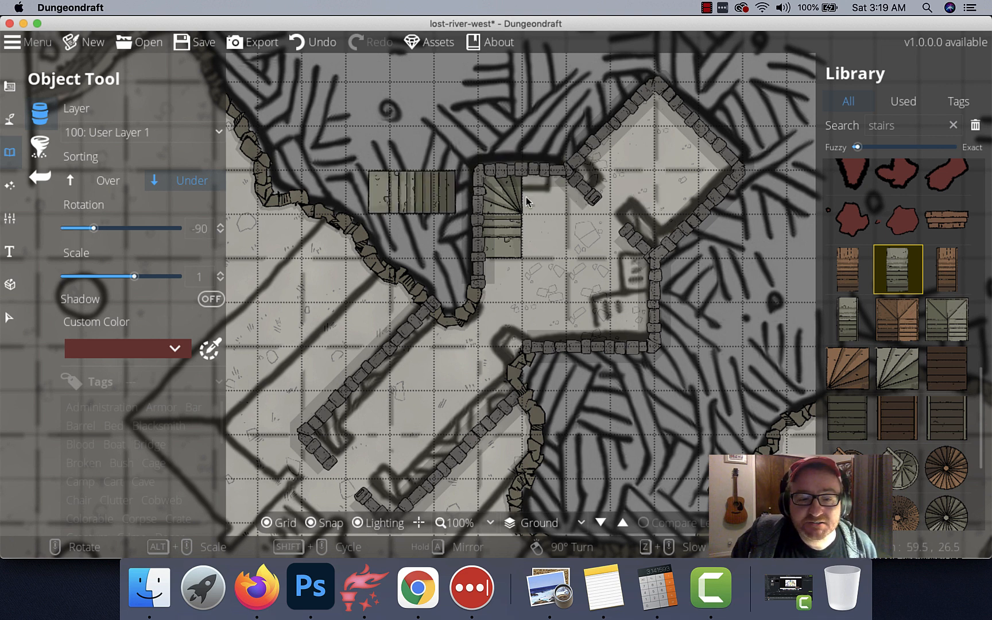
left_click(311, 523)
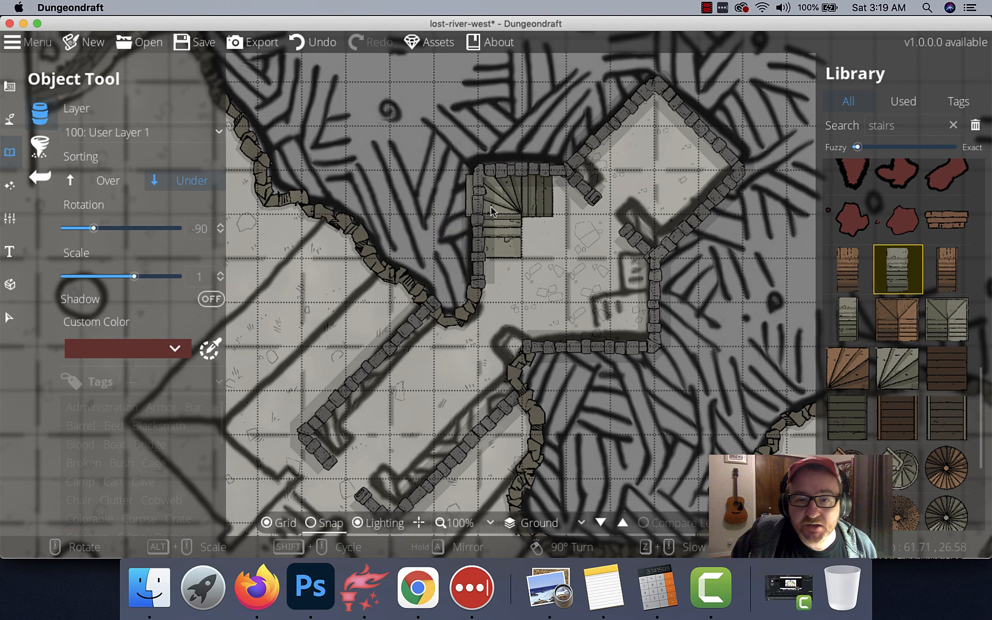
left_click(518, 195)
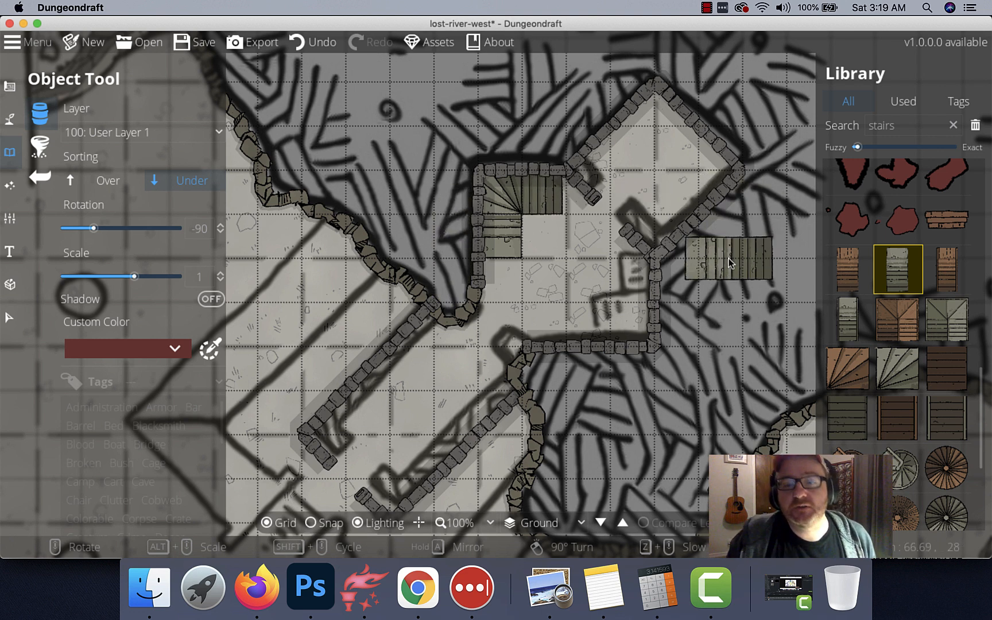
Place another straight stone stair, rotated -90°, with snapping on, along the room's south wall by the southeast corner.
scroll(602, 296, "up", 12)
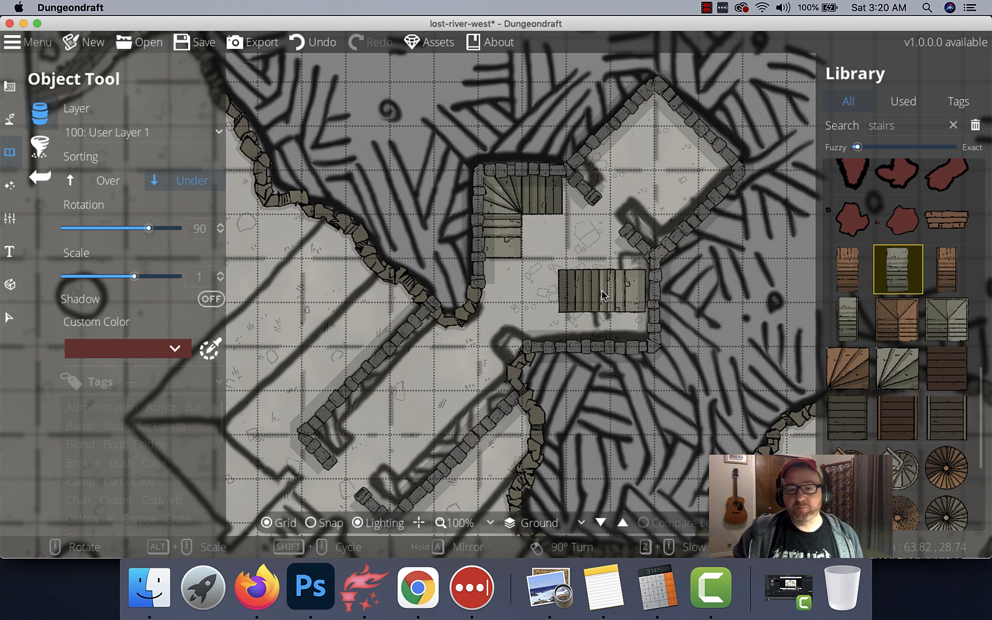
scroll(602, 295, "down", 6)
scroll(602, 295, "down", 6)
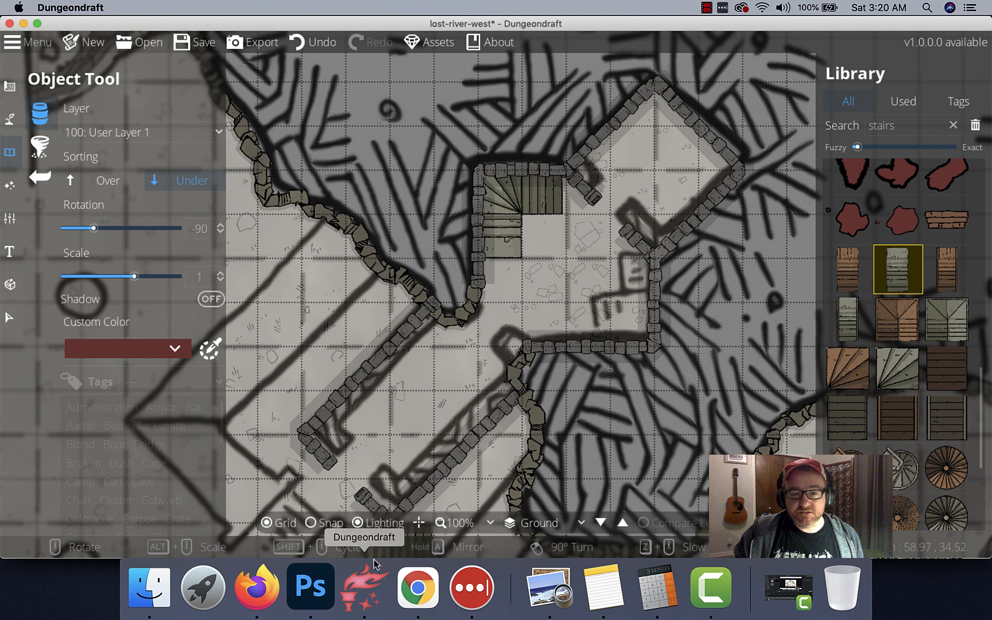
left_click(312, 522)
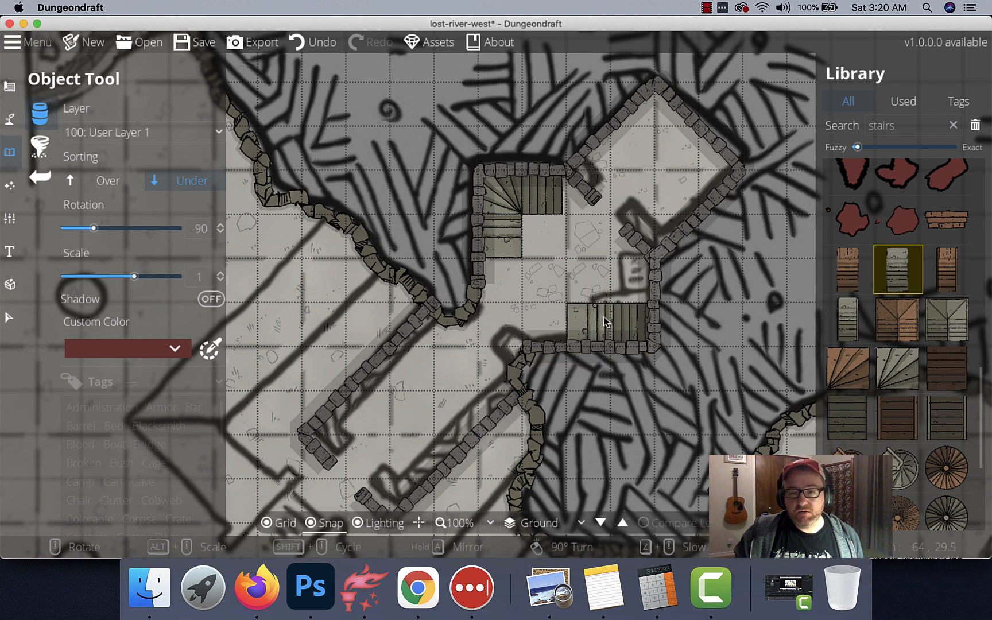
Place a Stairs Down 02 corner stair, rotated -180° and sorted over, in the southeast corner of the square room.
left_click(106, 180)
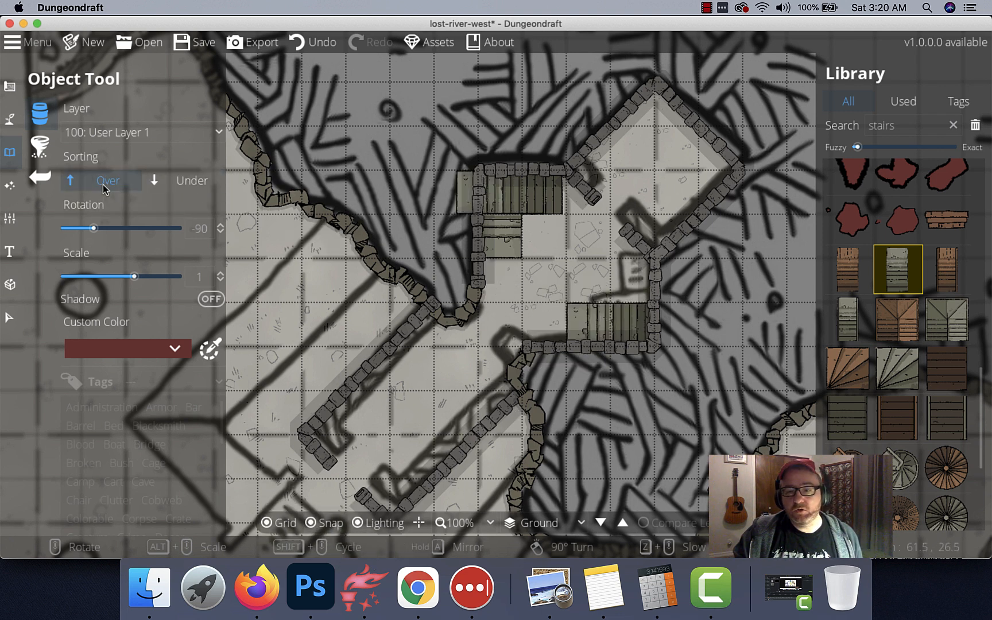
left_click(897, 368)
scroll(630, 323, "up", 6)
scroll(631, 323, "down", 6)
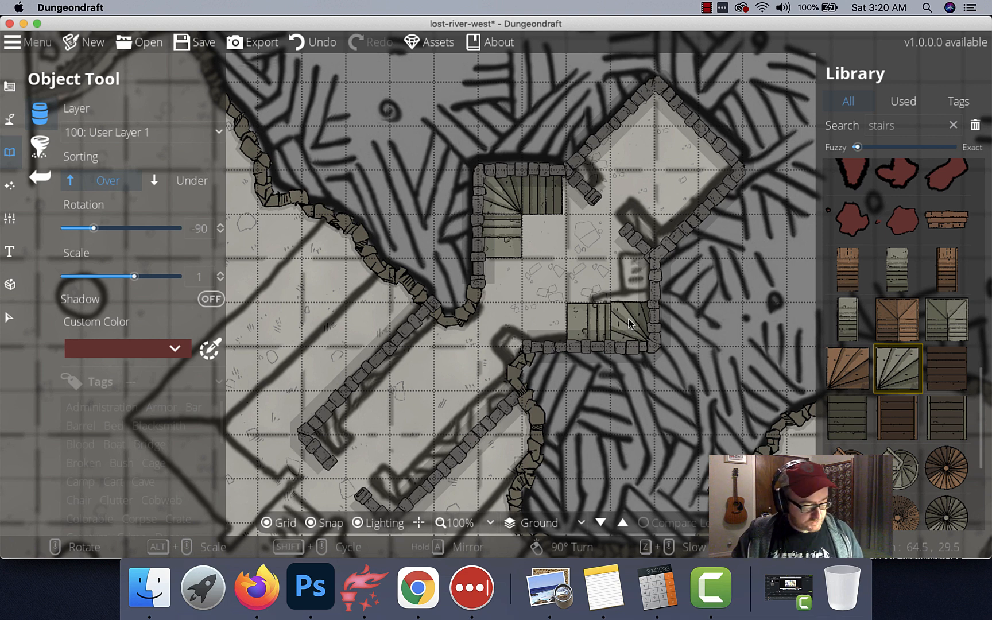
scroll(627, 324, "up", 6)
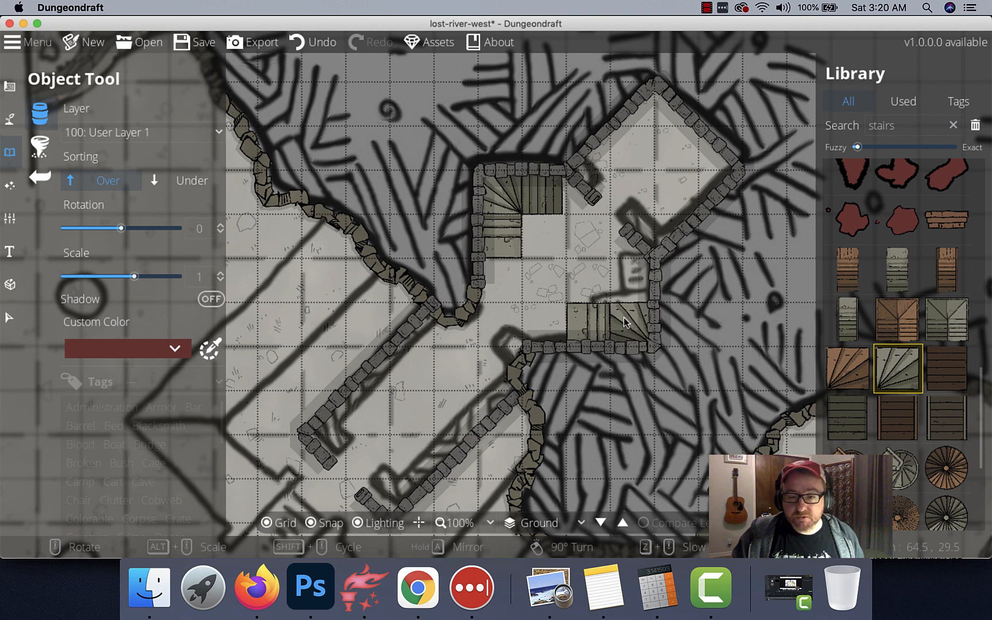
scroll(624, 321, "up", 3)
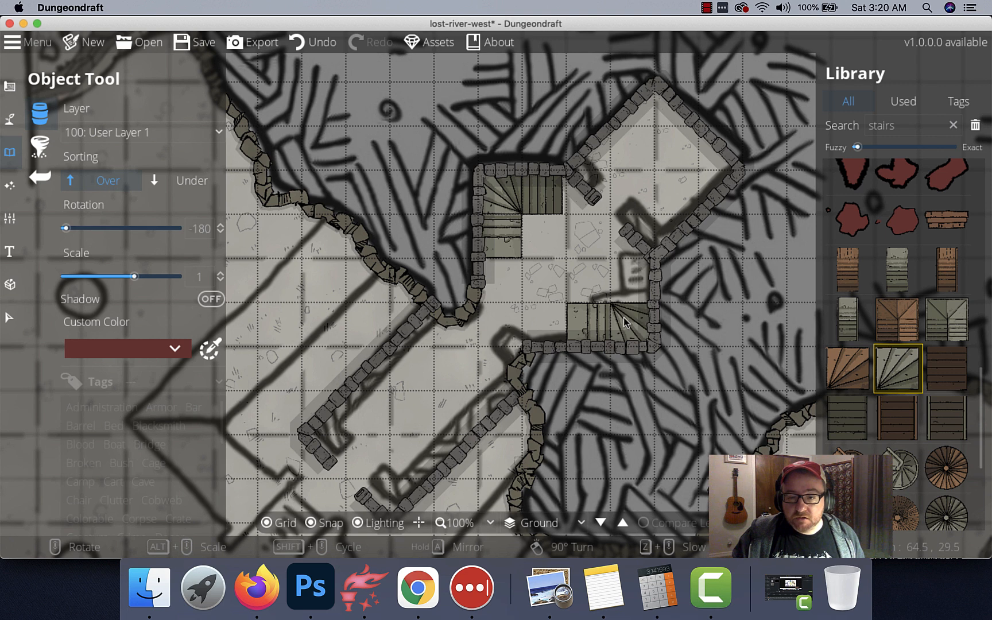
left_click(625, 321)
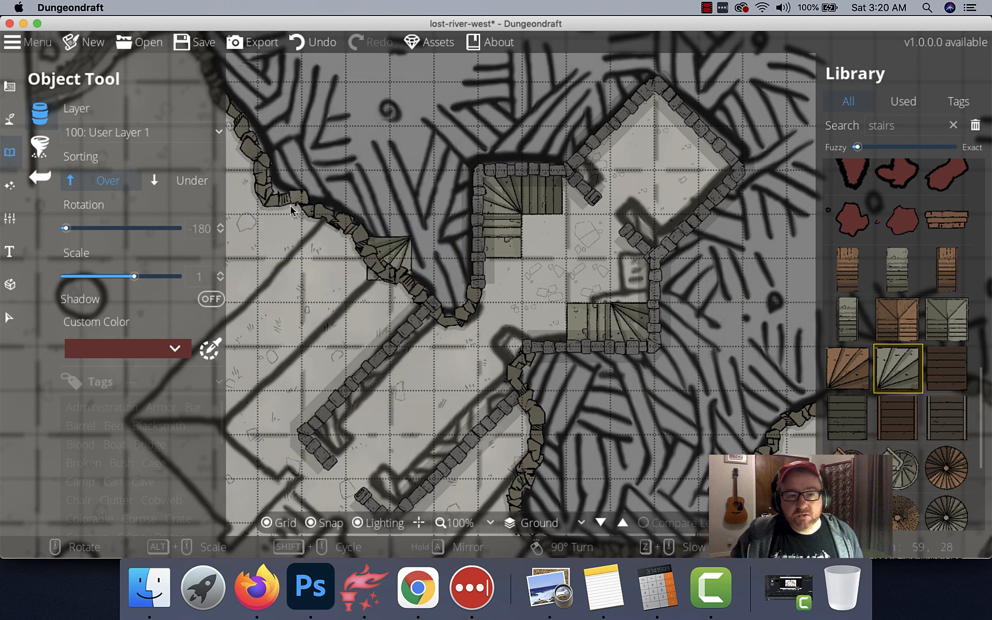
Place a straight stone stair, rotated -180°, sorted under and with snapping off, along the east wall north of the southeast corner stair.
left_click(190, 181)
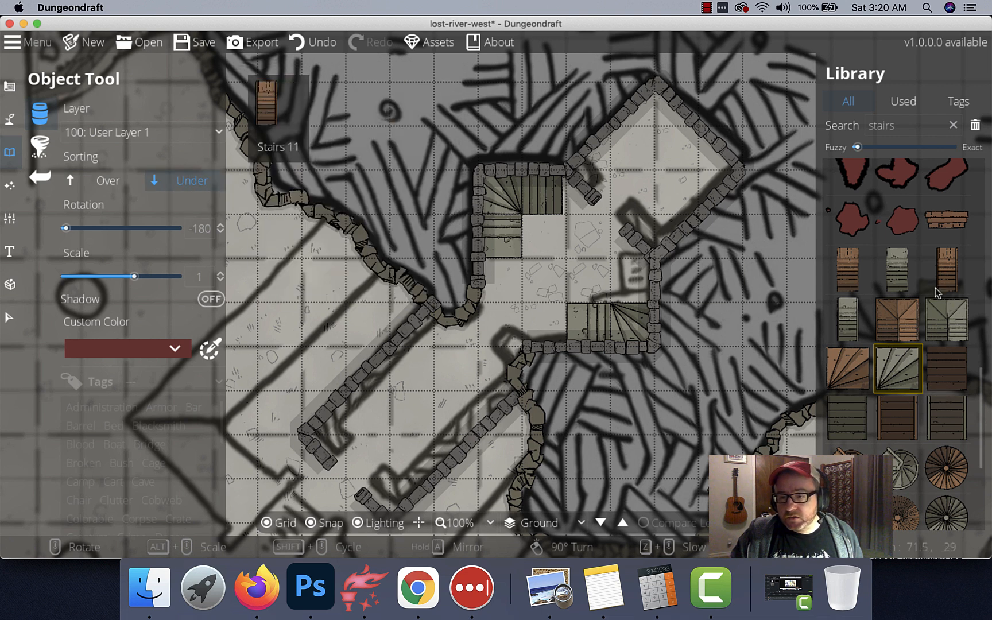
left_click(887, 279)
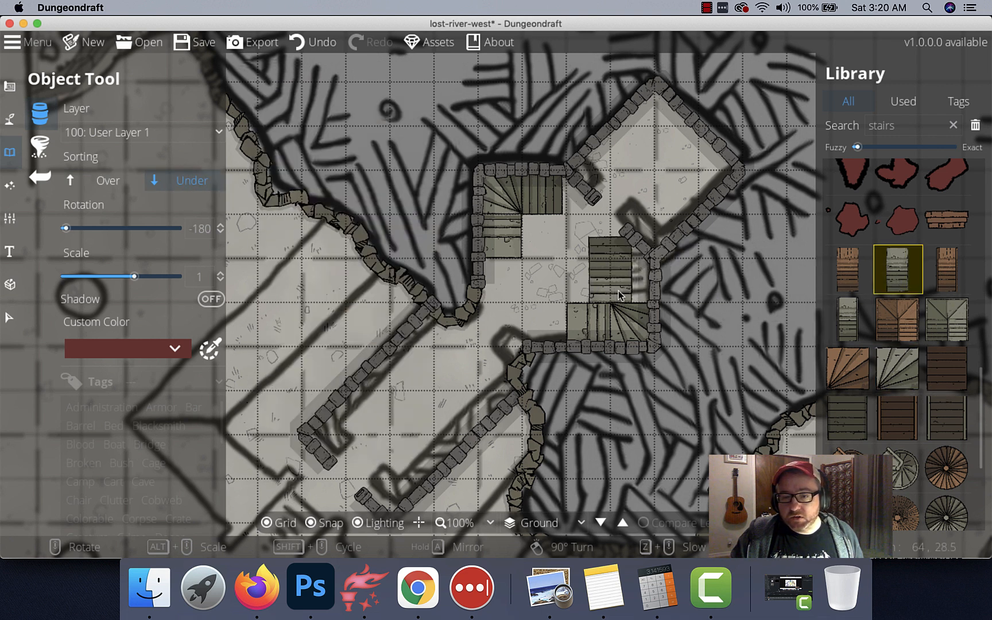
left_click(310, 523)
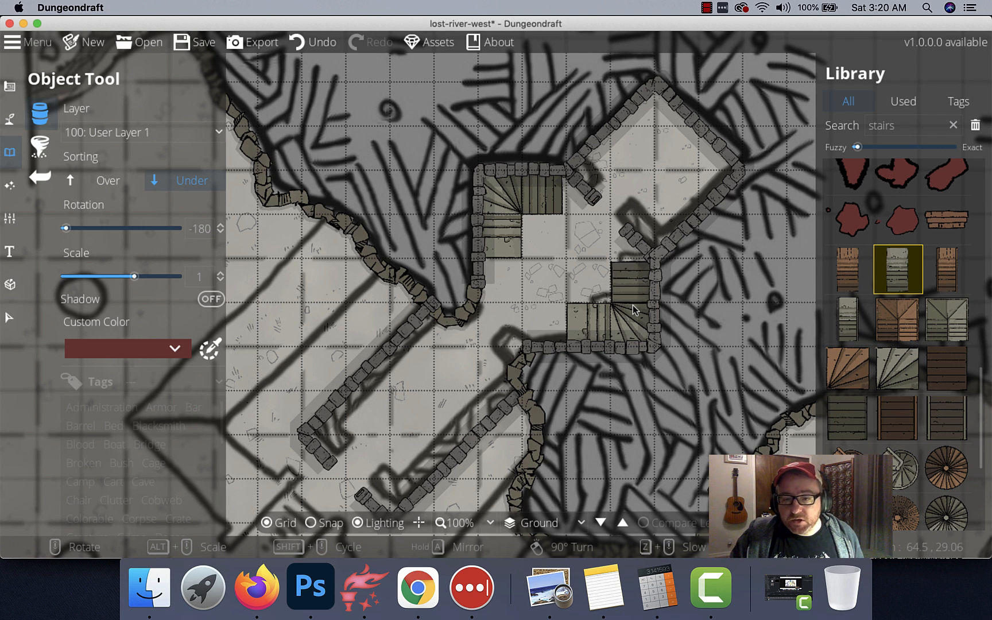
Nudge the southeast and northwest corner stairs slightly so they line up with the adjoining straight stairs.
left_click(14, 325)
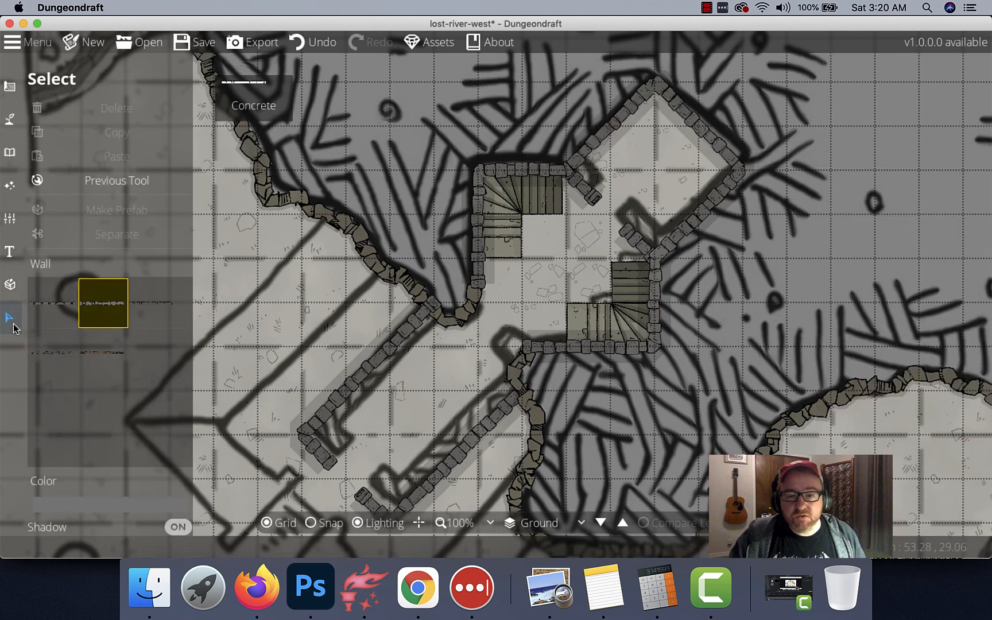
left_click(577, 321)
left_click_drag(577, 321, 580, 325)
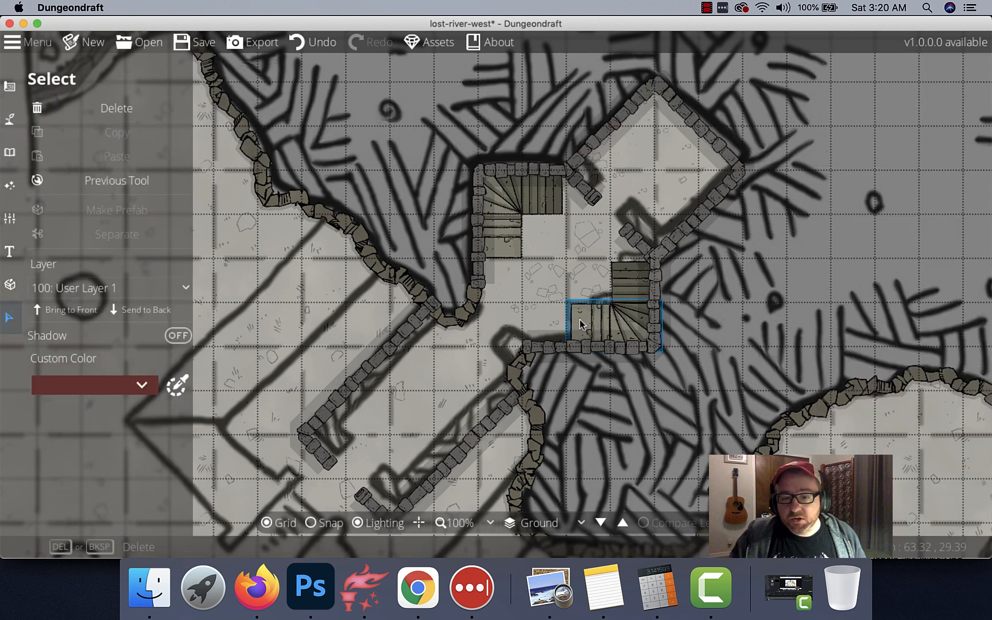
key("Escape")
left_click(503, 241)
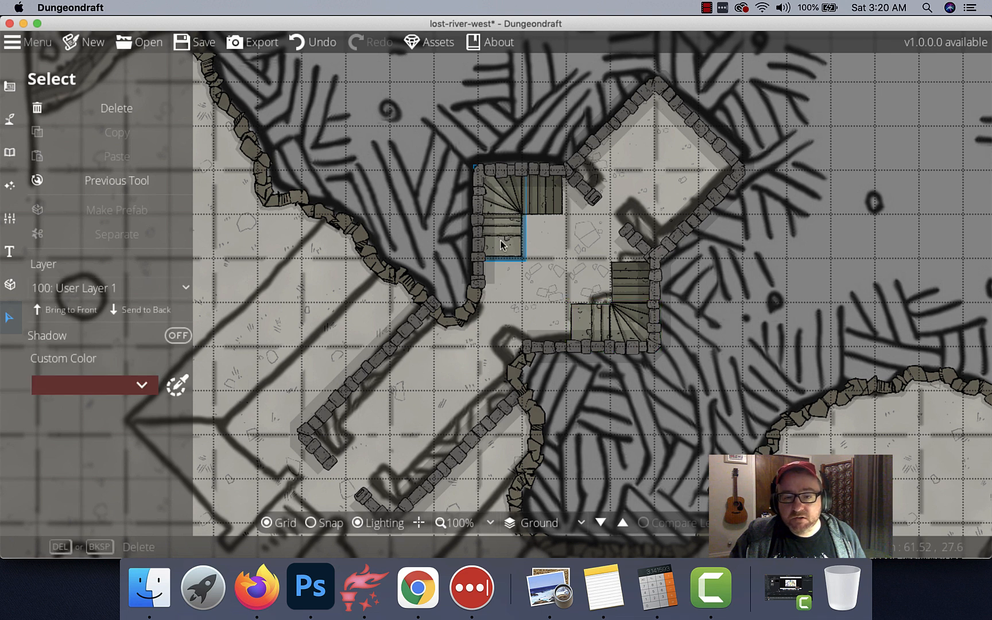
left_click_drag(499, 238, 499, 237)
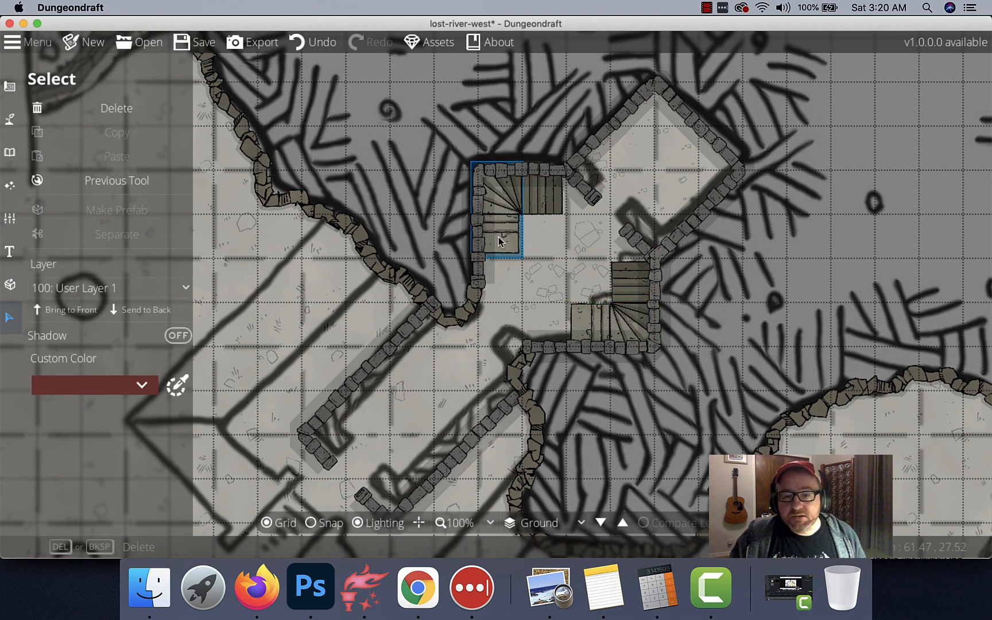
key("Escape")
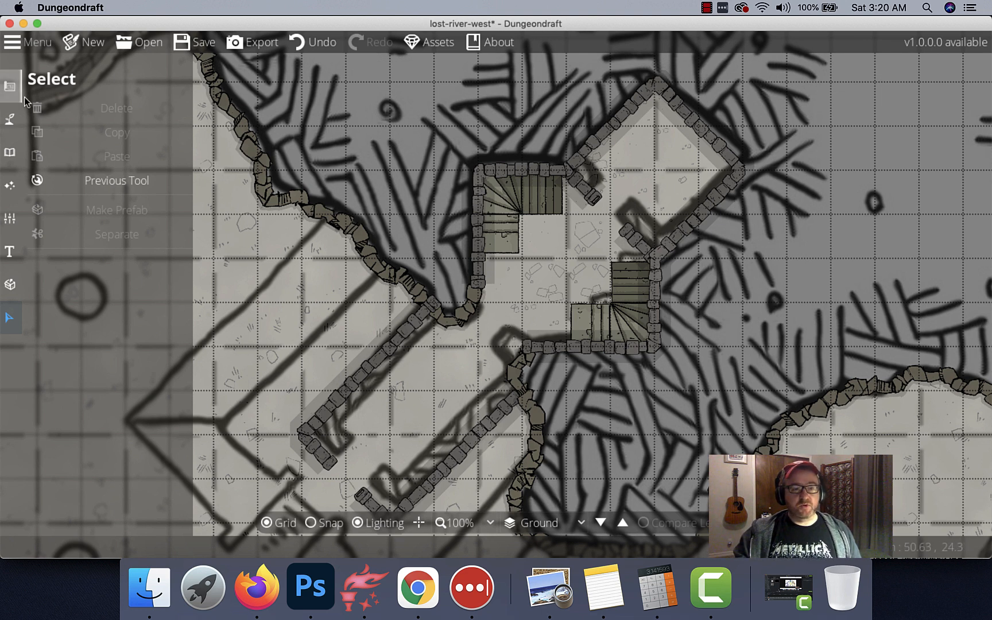
Save the map and lower the trace image's opacity to 0.28.
left_click(11, 87)
key("super+s")
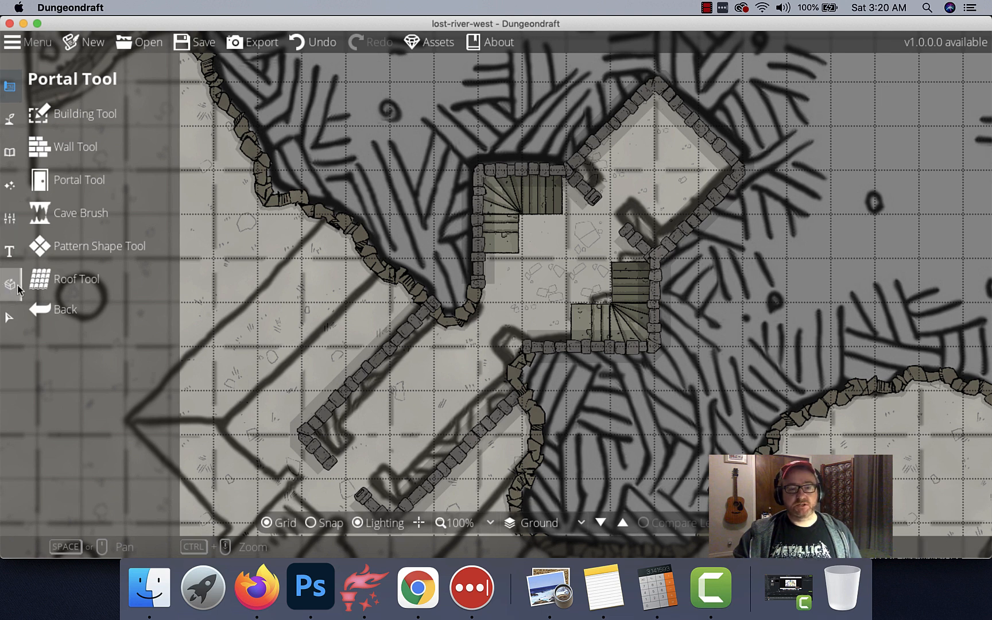
left_click(7, 221)
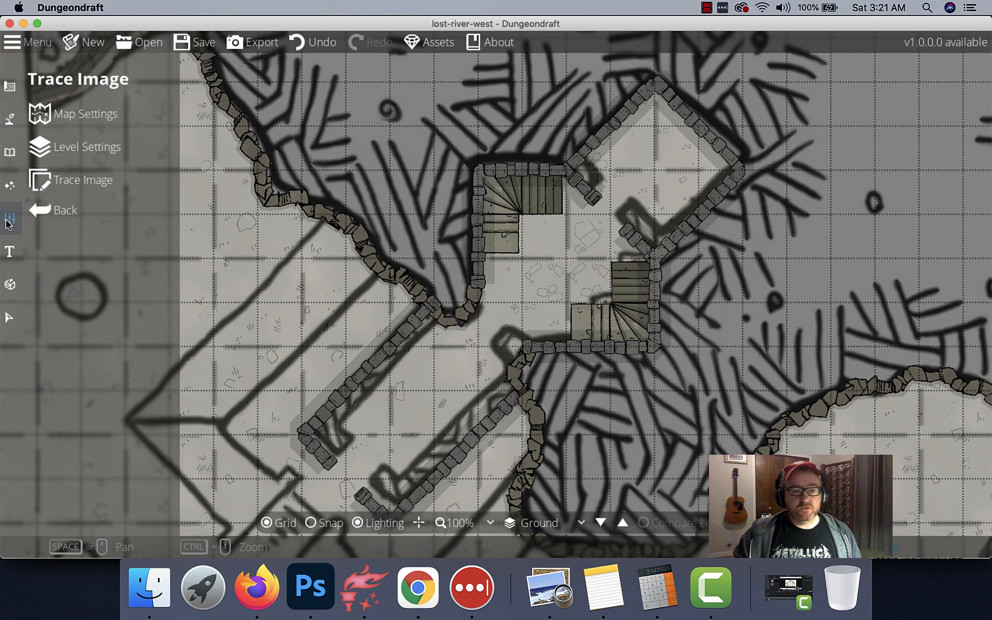
left_click(80, 180)
mouse_move(117, 257)
left_mouse_down()
mouse_move(70, 257)
mouse_move(95, 253)
left_mouse_up()
left_click_drag(343, 364, 425, 278)
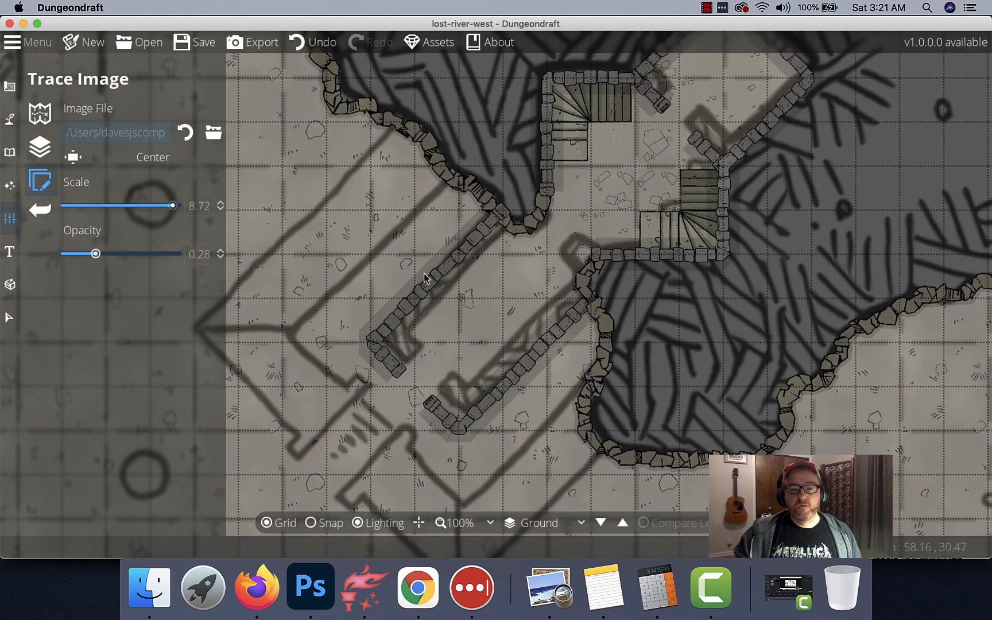
Select the square tile pattern for the Pattern Shape tool and set its color to 8e8946.
left_click(9, 86)
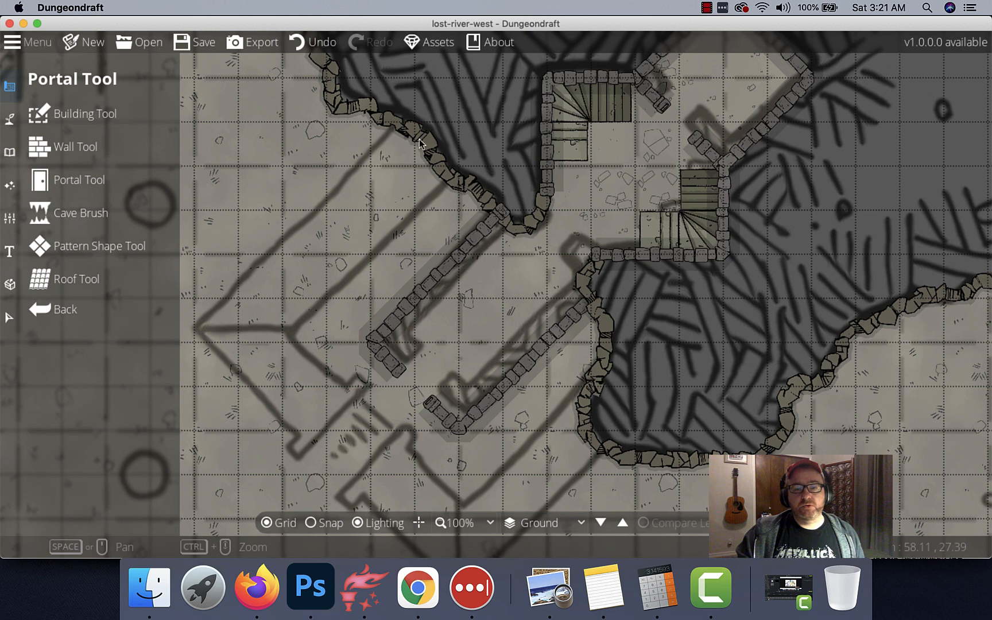
scroll(364, 385, "down", 5)
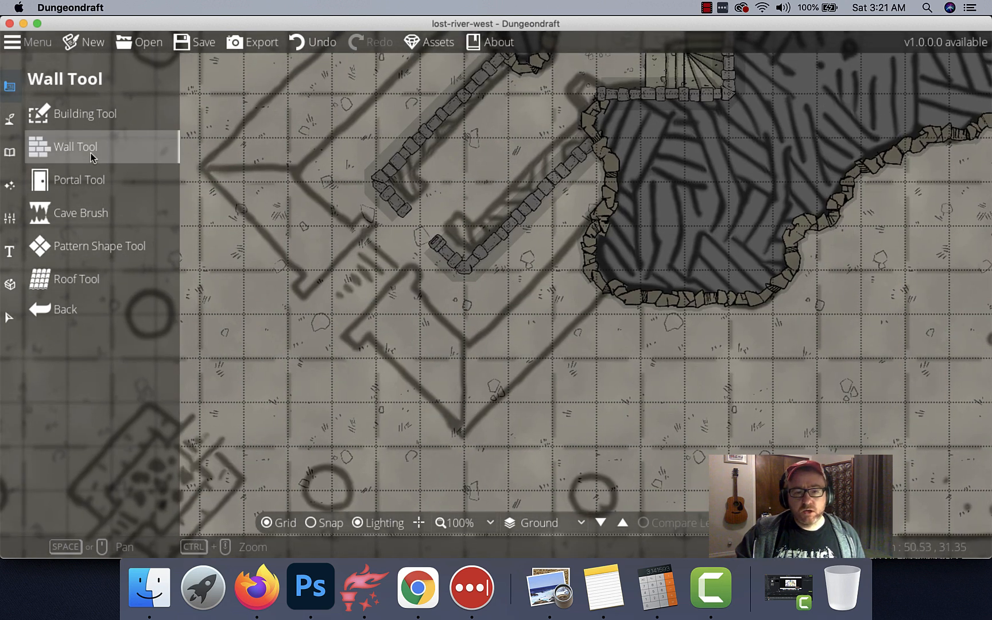
scroll(371, 318, "up", 3)
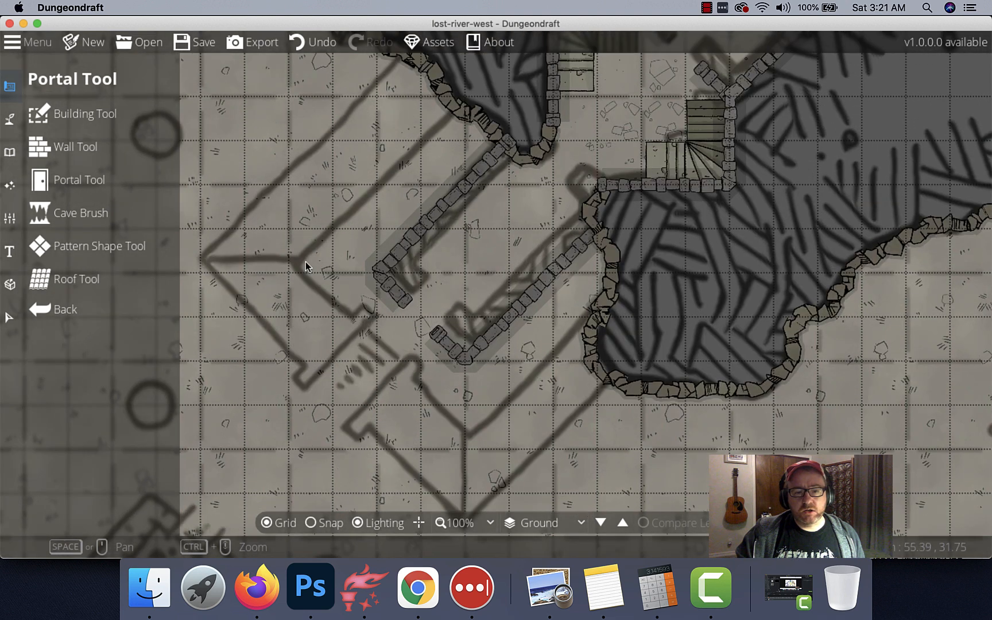
left_click(104, 246)
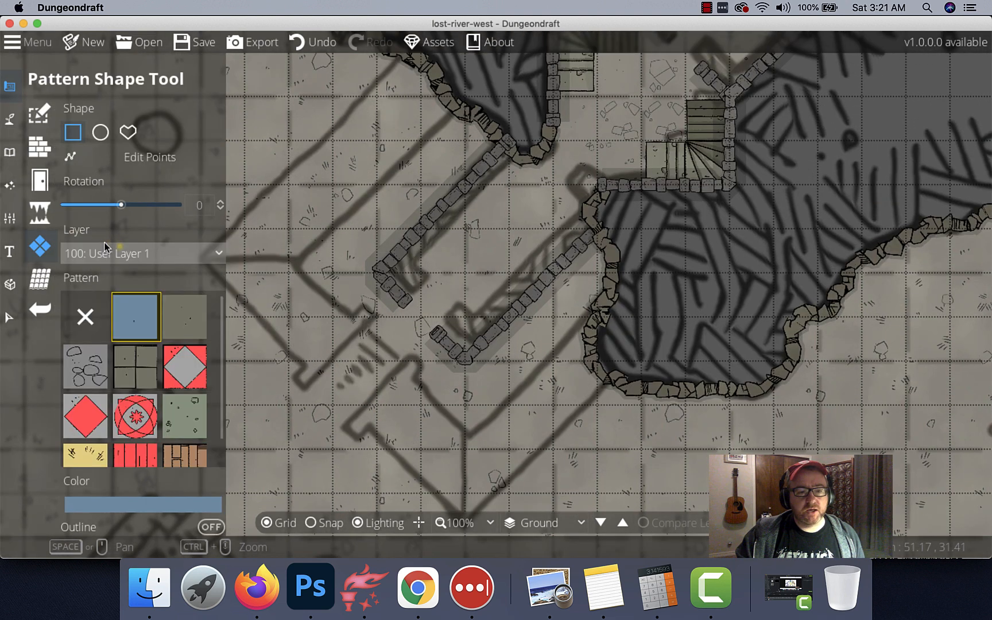
scroll(168, 393, "down", 2)
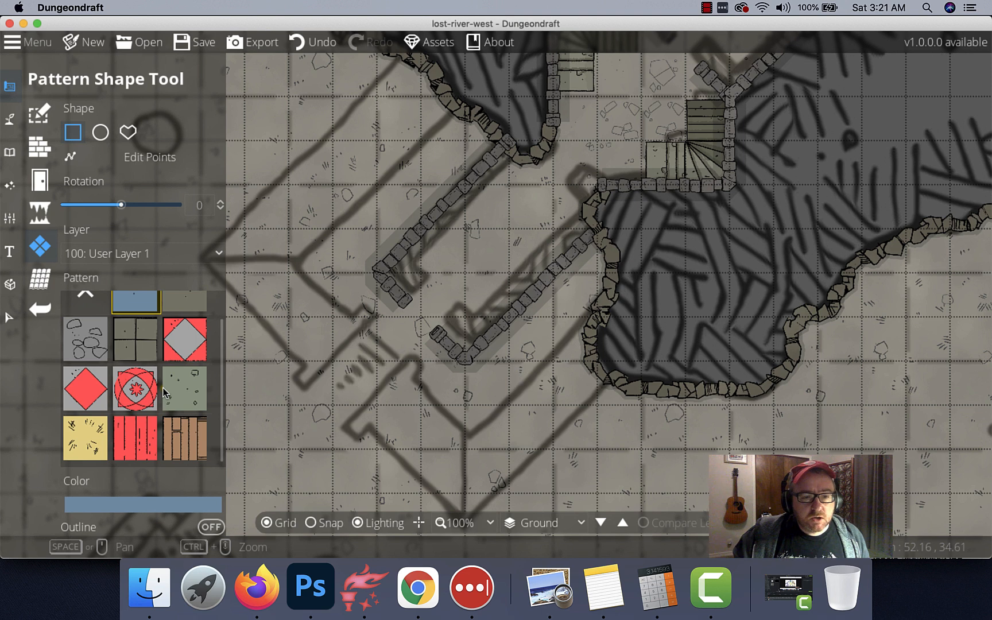
scroll(165, 392, "up", 2)
left_click(144, 378)
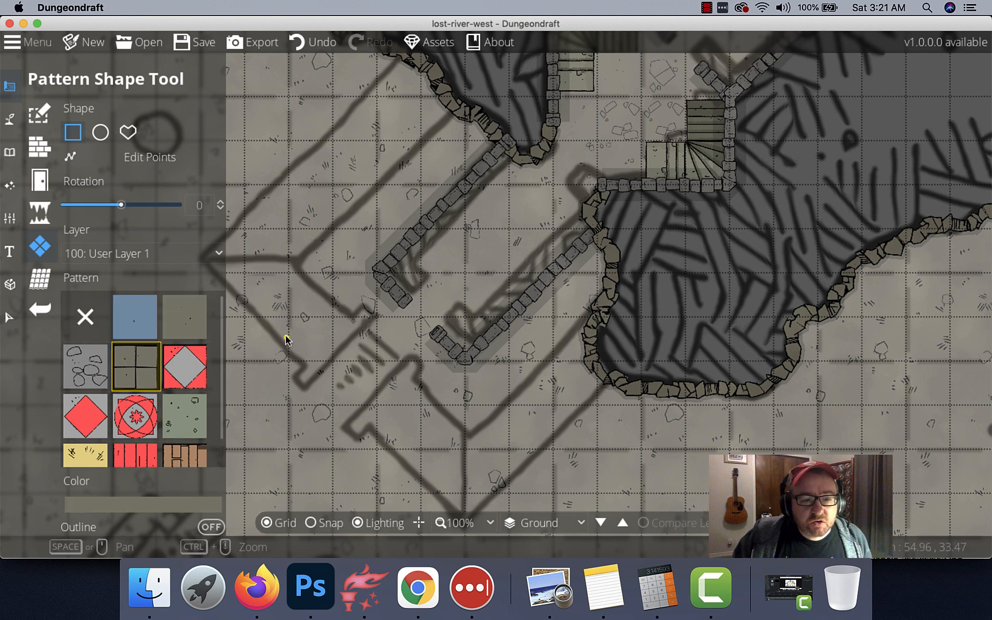
left_click(139, 508)
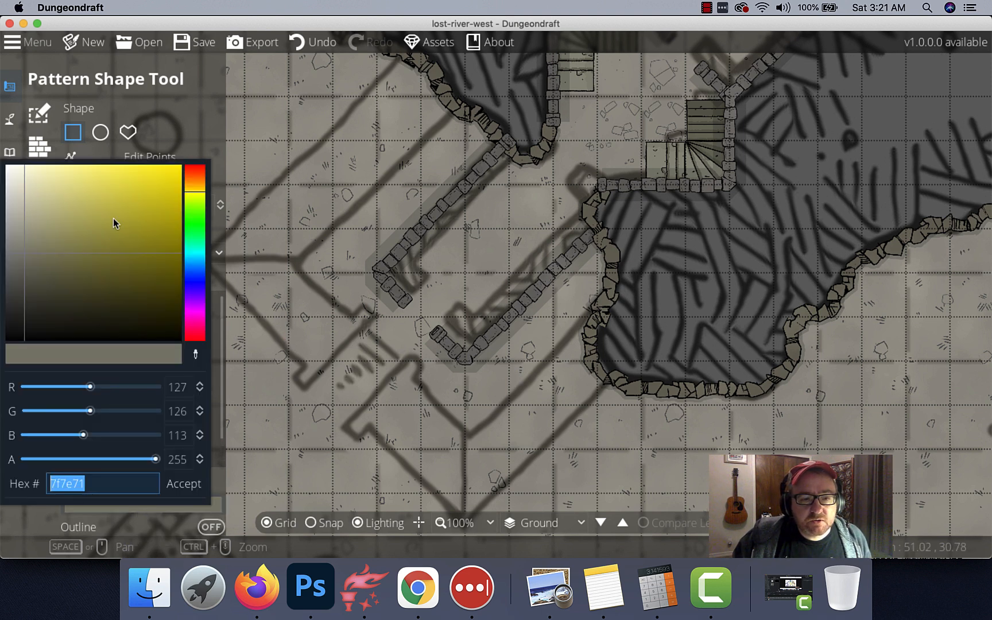
left_click(150, 203)
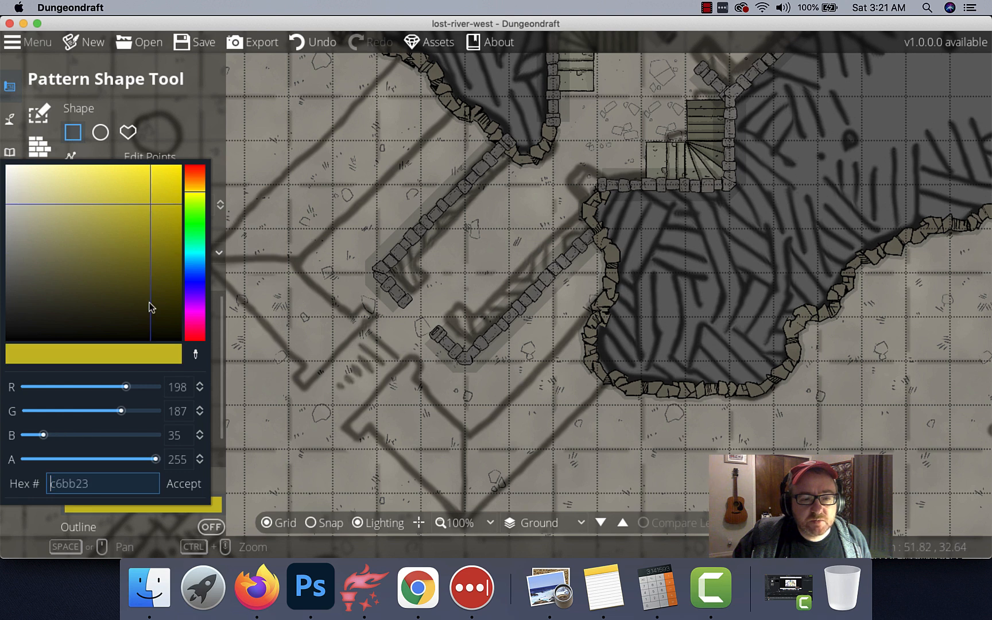
left_click(95, 243)
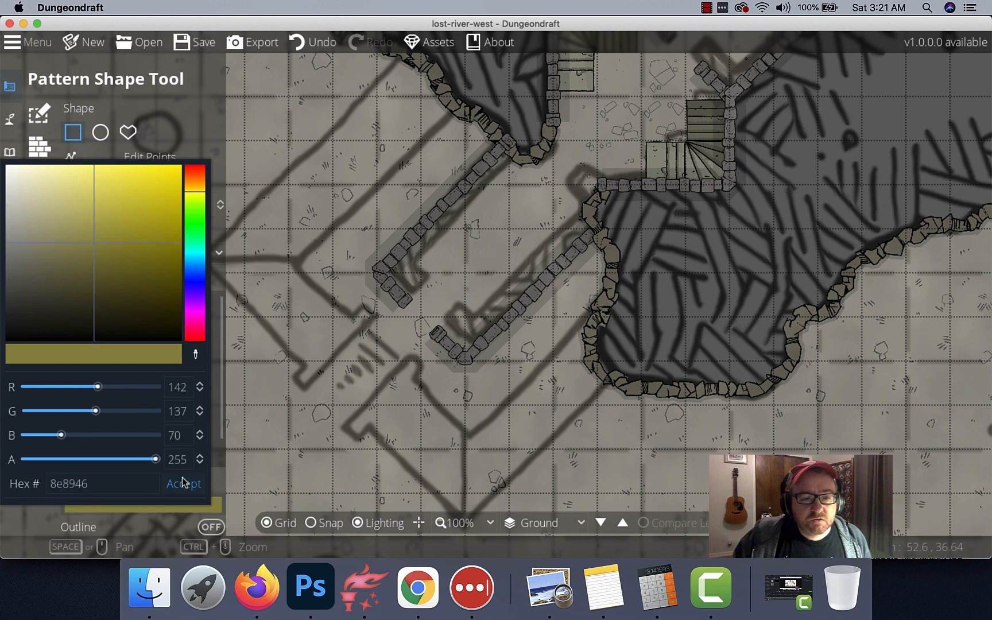
left_click(184, 484)
Begin a freeform floor polygon with snapping on, from the northwest cave wall through the traced building's west and south corners.
left_click_drag(403, 177, 440, 282)
left_click(128, 132)
left_click_drag(471, 308, 521, 218)
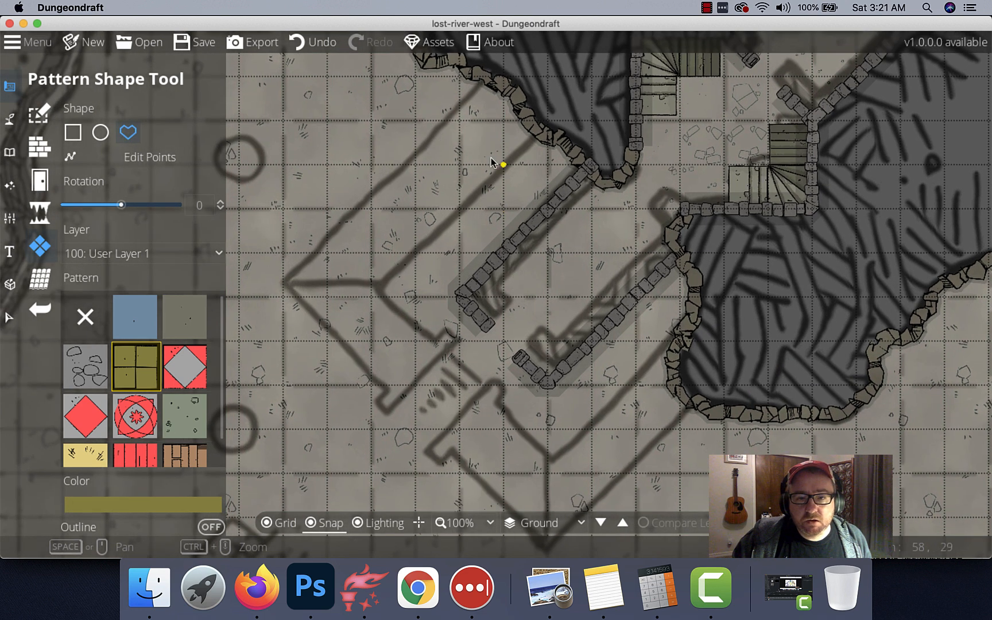
left_click(495, 75)
left_click(283, 297)
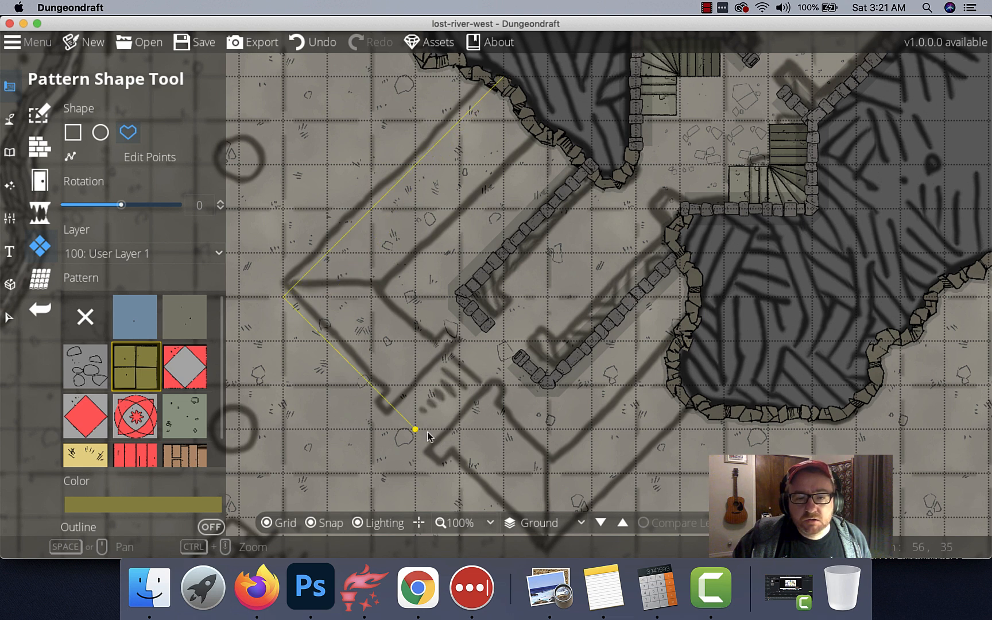
scroll(402, 390, "down", 5)
left_click(469, 440)
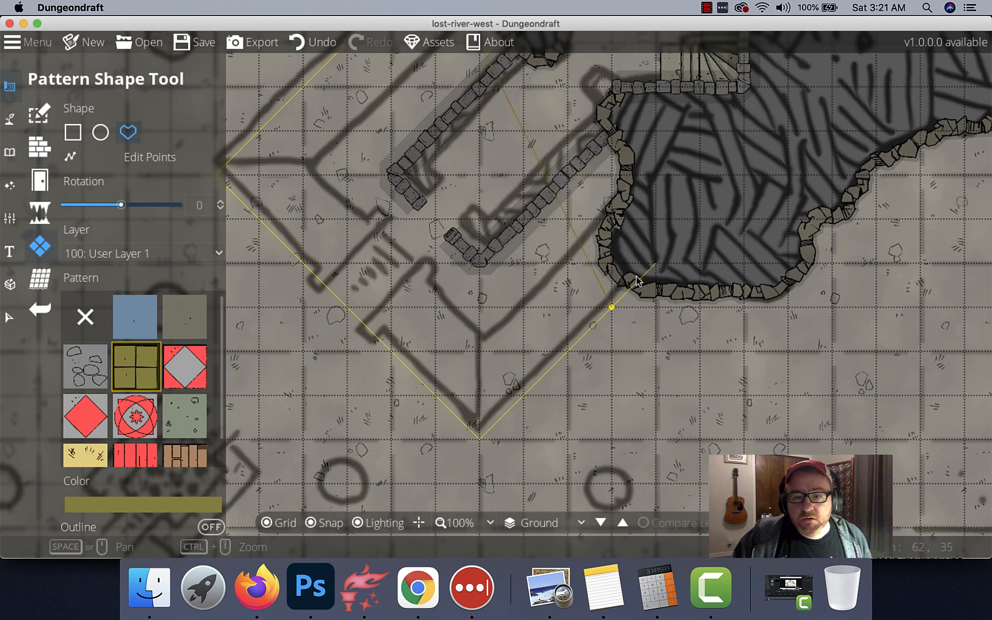
left_click_drag(637, 280, 565, 450)
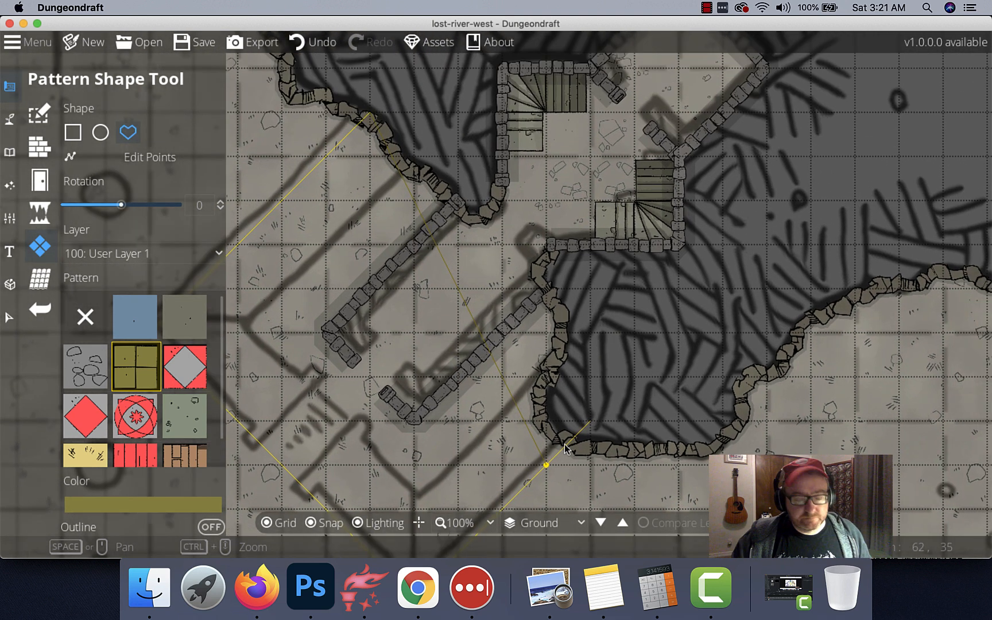
With snapping off, continue the floor polygon north along the curved cave wall to the stair room's southwest corner.
left_click(313, 523)
scroll(568, 392, "down", 2)
scroll(569, 392, "down", 4)
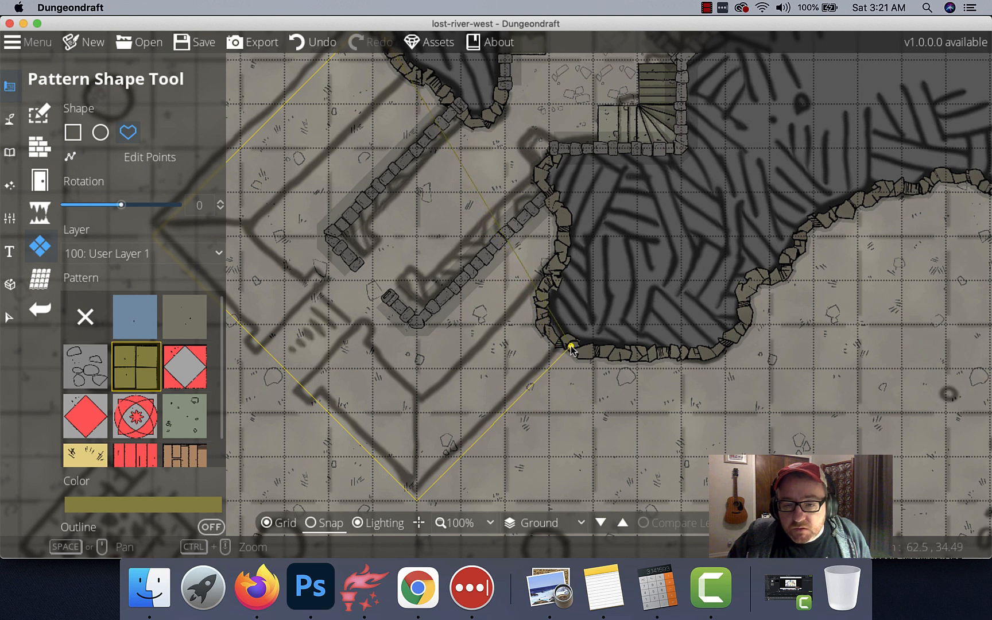
left_click(570, 347)
left_click(546, 329)
left_click(541, 299)
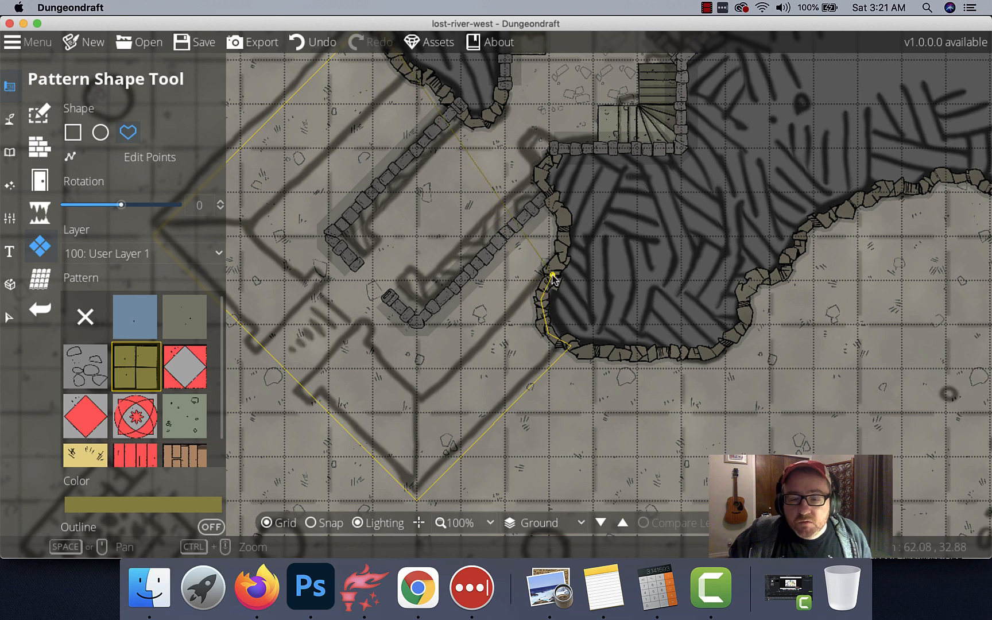
left_click(553, 275)
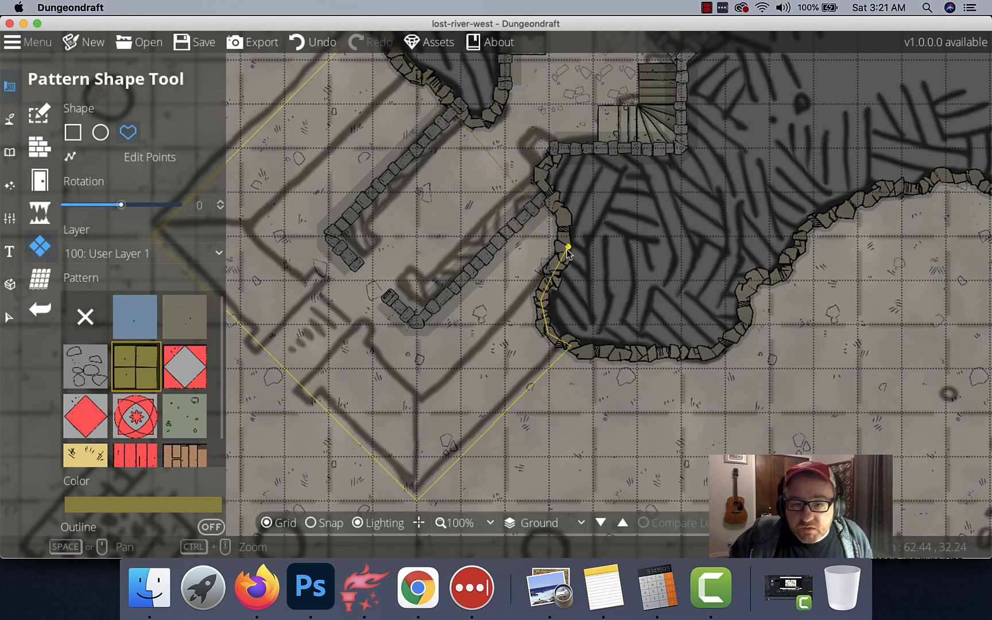
left_click(556, 205)
left_click(542, 172)
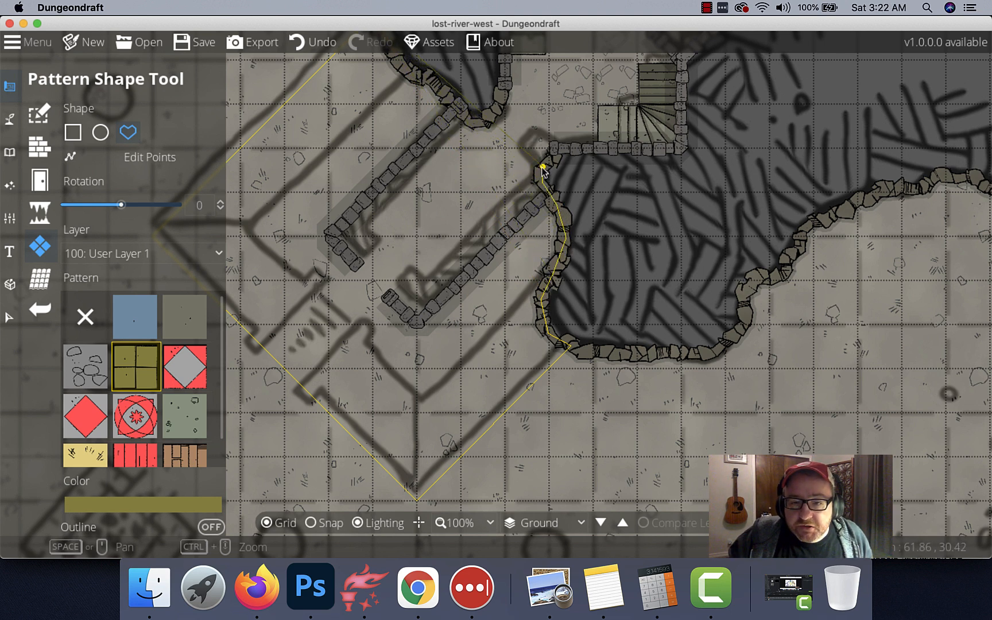
With snapping on, continue the floor polygon around the walls of the stair room and the diamond-shaped room to the stair room's west wall.
left_click(315, 523)
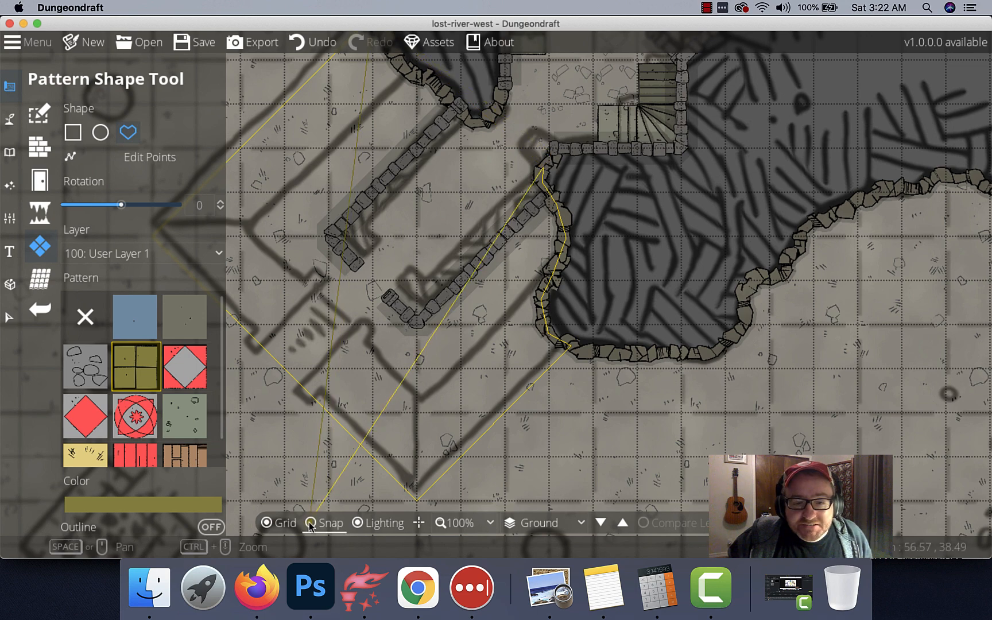
left_click(548, 149)
left_click(675, 148)
left_click_drag(675, 148, 534, 422)
left_click(543, 413)
left_click(546, 326)
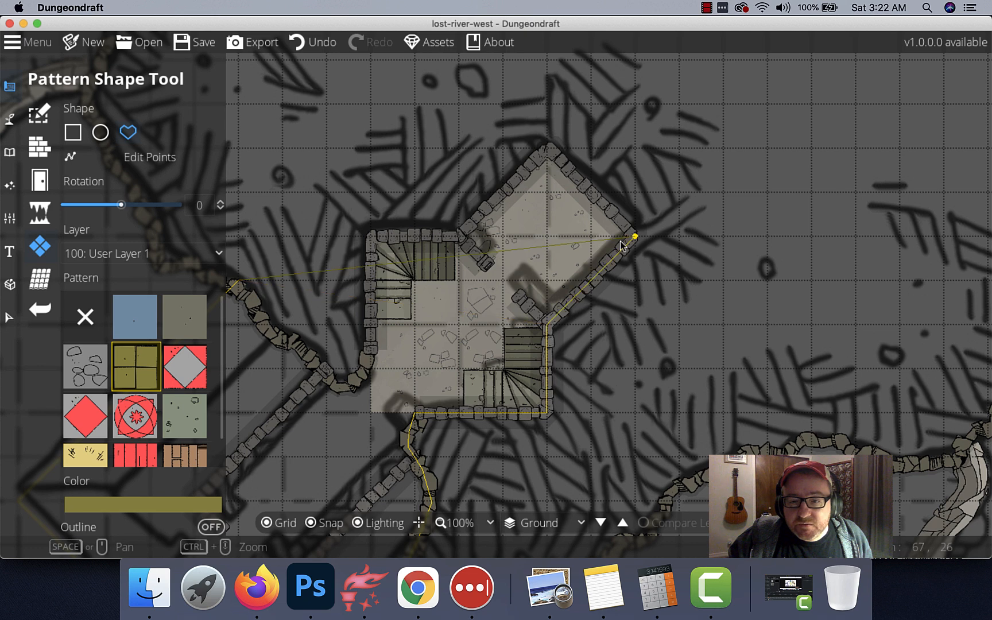
left_click(635, 236)
left_click(548, 149)
left_click(460, 236)
left_click(372, 238)
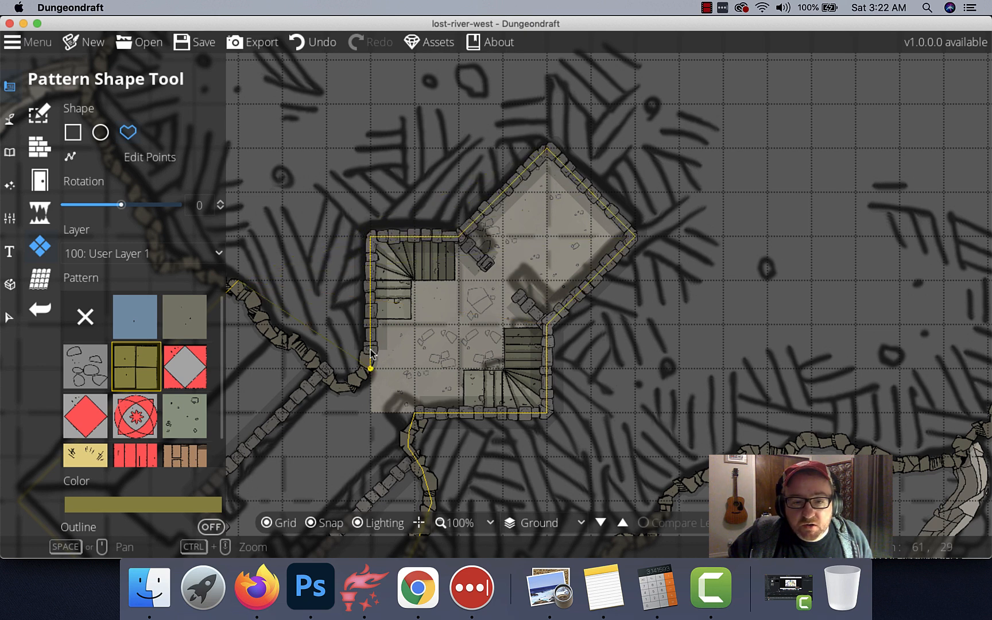
left_click(378, 332)
With snapping off, trace the floor polygon along the northwest cave wall back to its starting point and close it.
left_click_drag(378, 332, 633, 184)
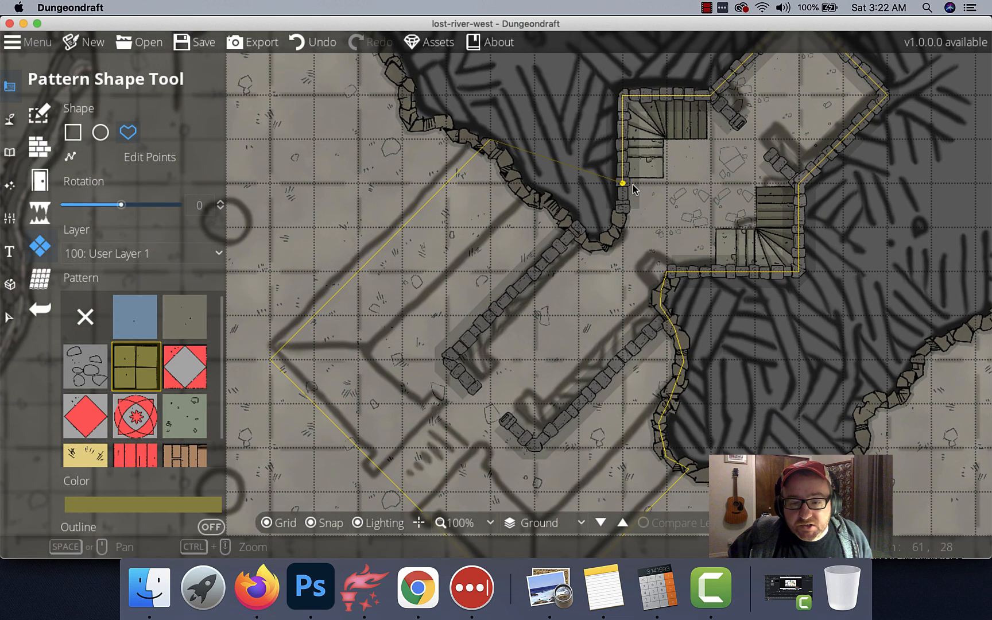
left_click(309, 520)
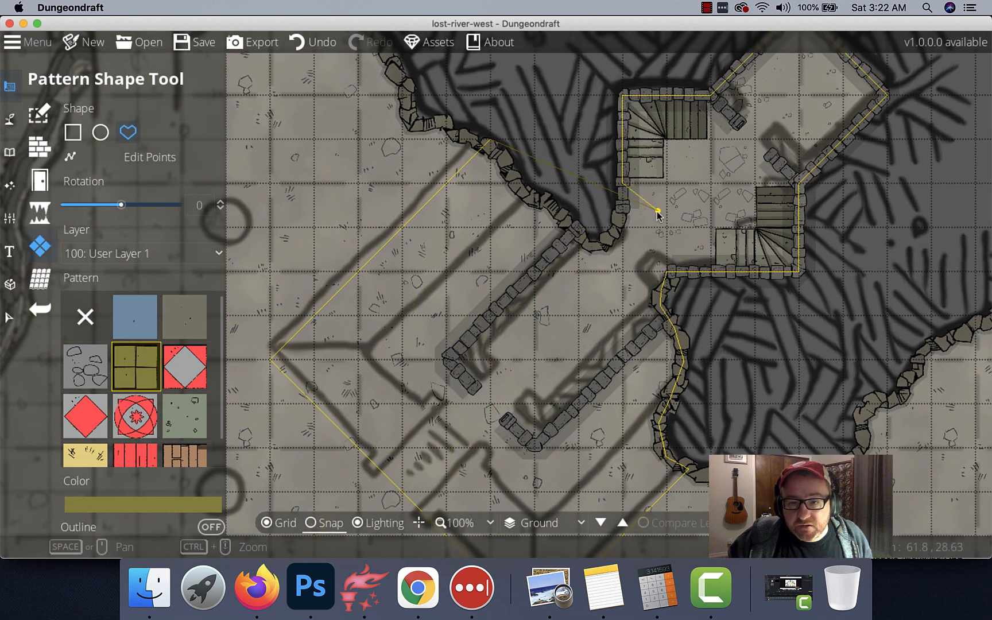
mouse_move(621, 220)
left_mouse_down()
mouse_move(607, 241)
mouse_move(586, 247)
mouse_move(534, 201)
left_mouse_up()
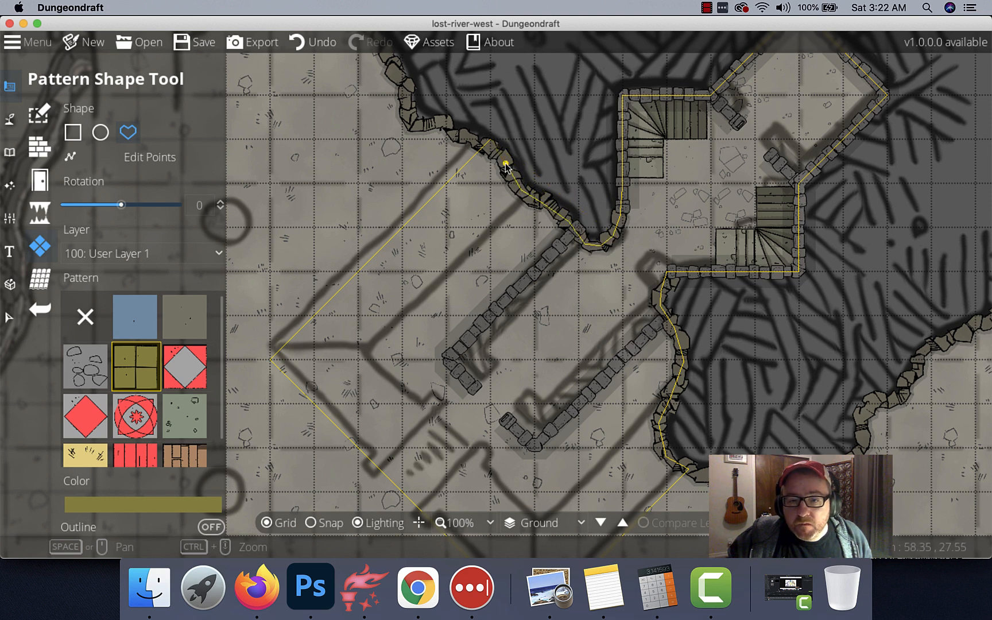
left_click(493, 150)
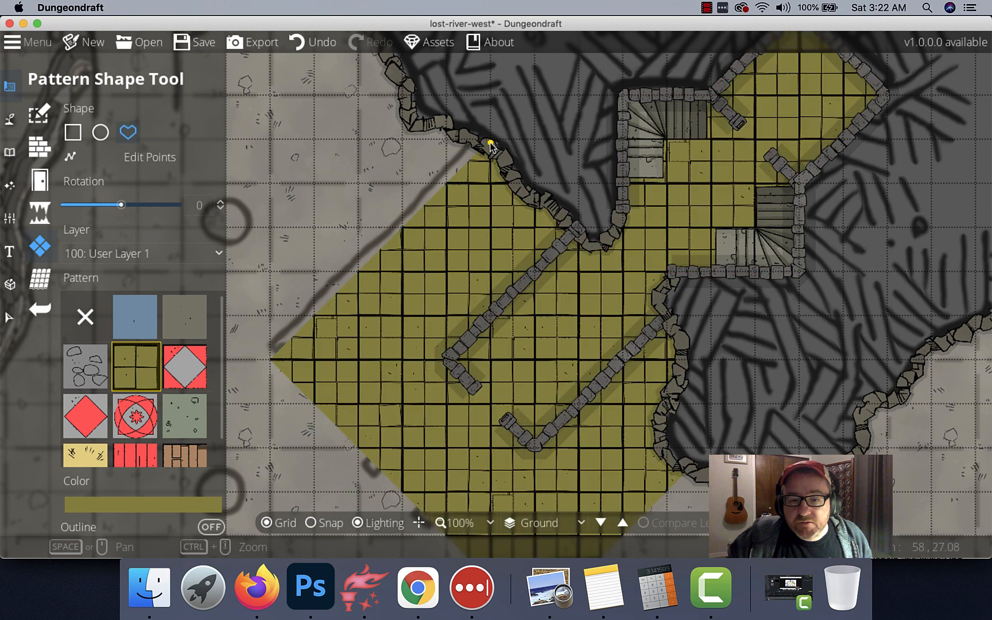
Activate the Select tool for working on the tiled floor shape.
scroll(684, 173, "down", 5)
scroll(685, 174, "right", 2)
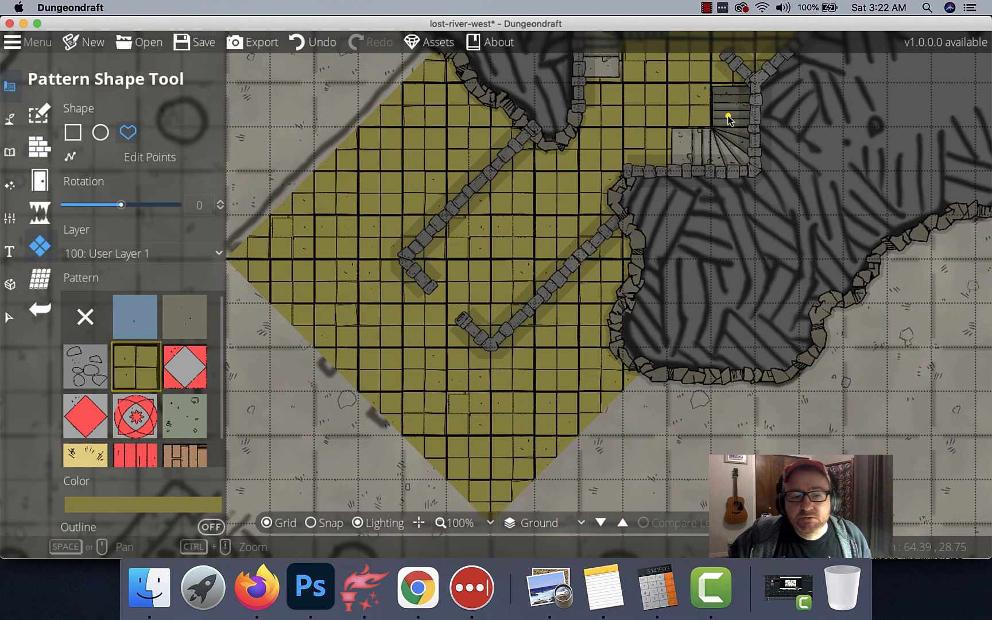
left_click(9, 317)
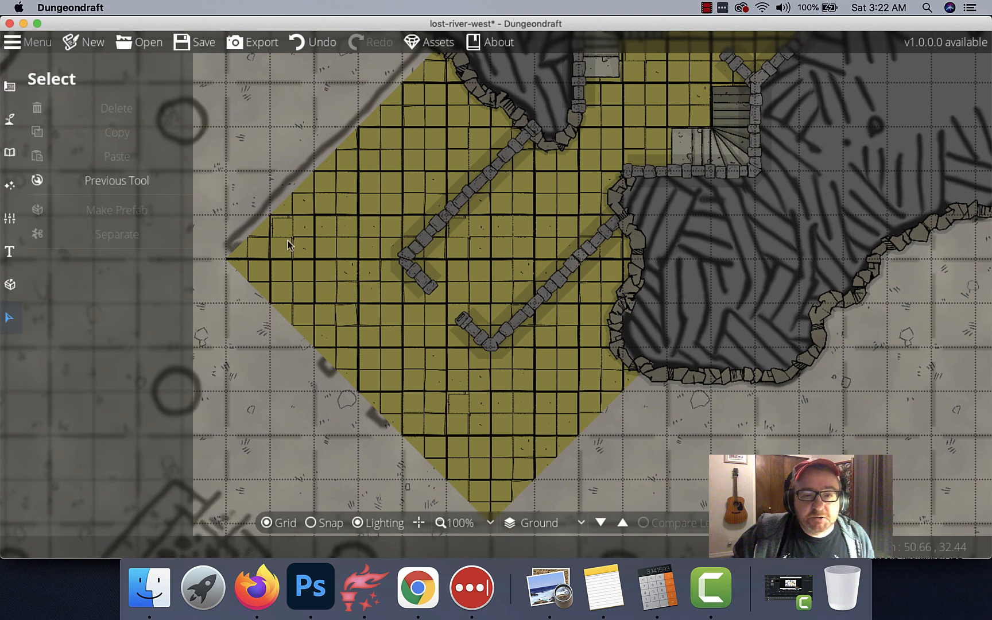
Recolor the yellow tiled floor pattern to the grey-beige 9d9c88.
left_click(321, 243)
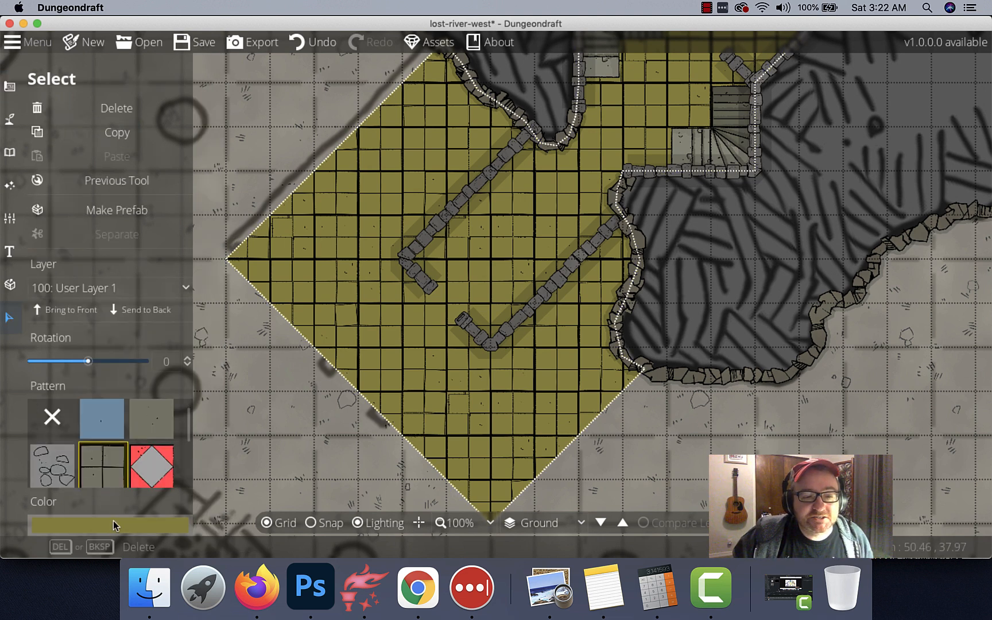
left_click(115, 526)
left_click_drag(65, 291, 29, 254)
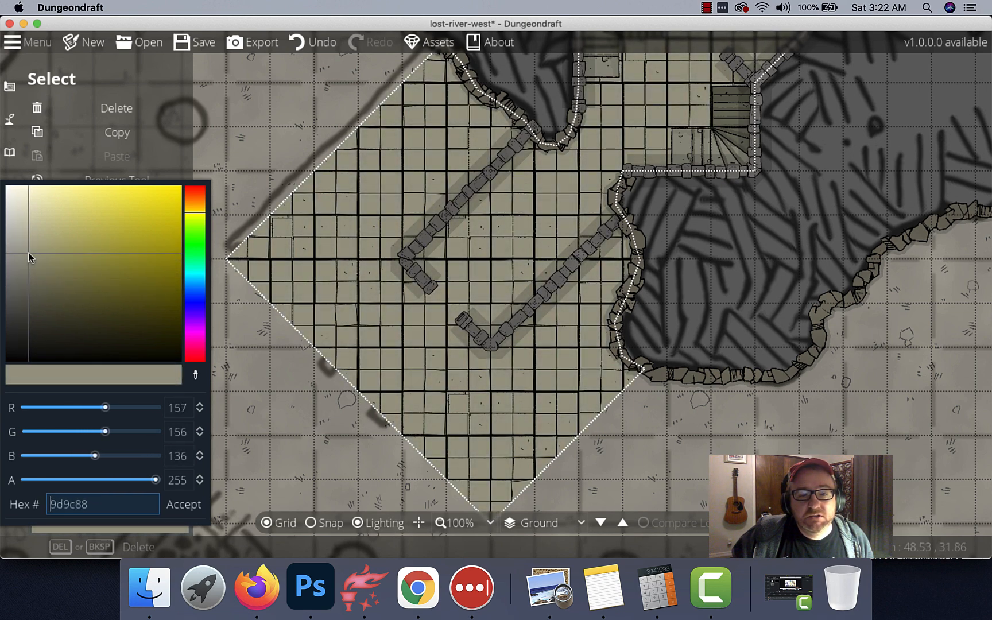
left_click(189, 510)
Set the trace image's opacity to 0.26.
left_click(10, 220)
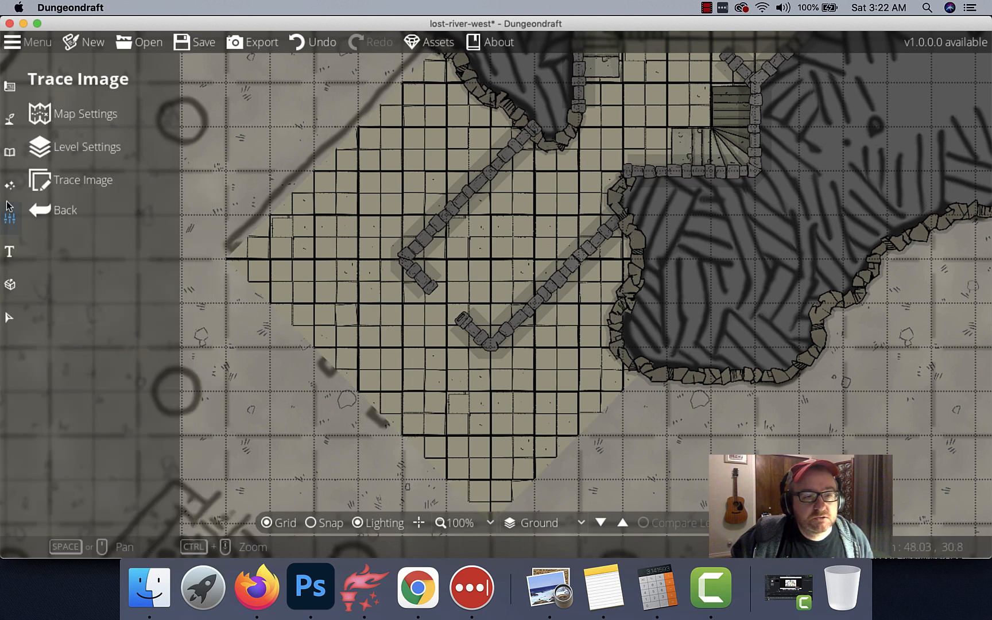
left_click(78, 186)
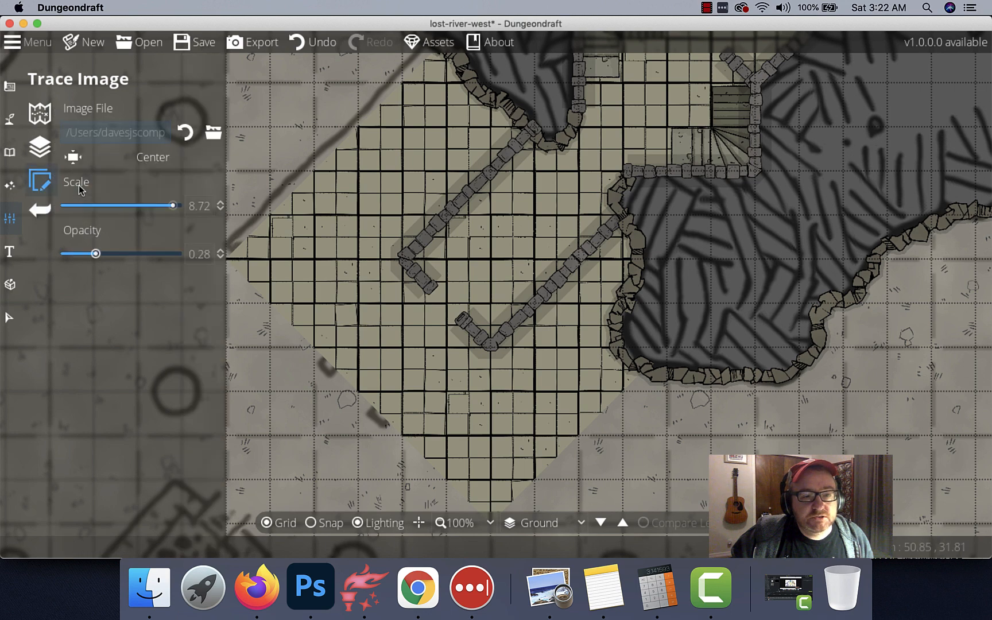
mouse_move(95, 254)
left_mouse_down()
mouse_move(53, 256)
mouse_move(94, 254)
left_mouse_up()
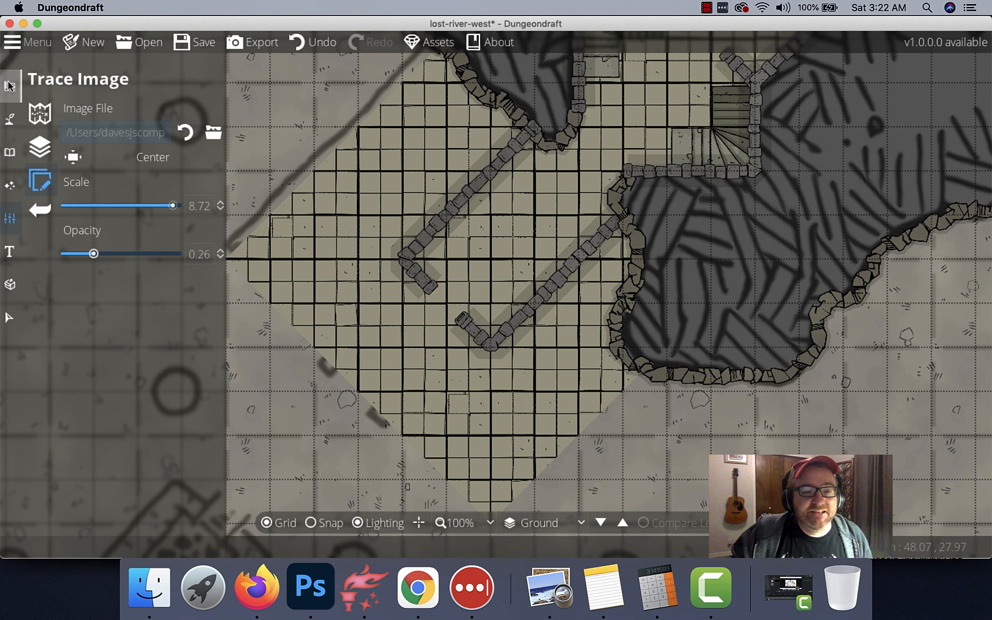
Rotate the floor shape's tile pattern to 45 degrees so it follows the diagonal walls, and save the map.
left_click(40, 210)
left_click(113, 259)
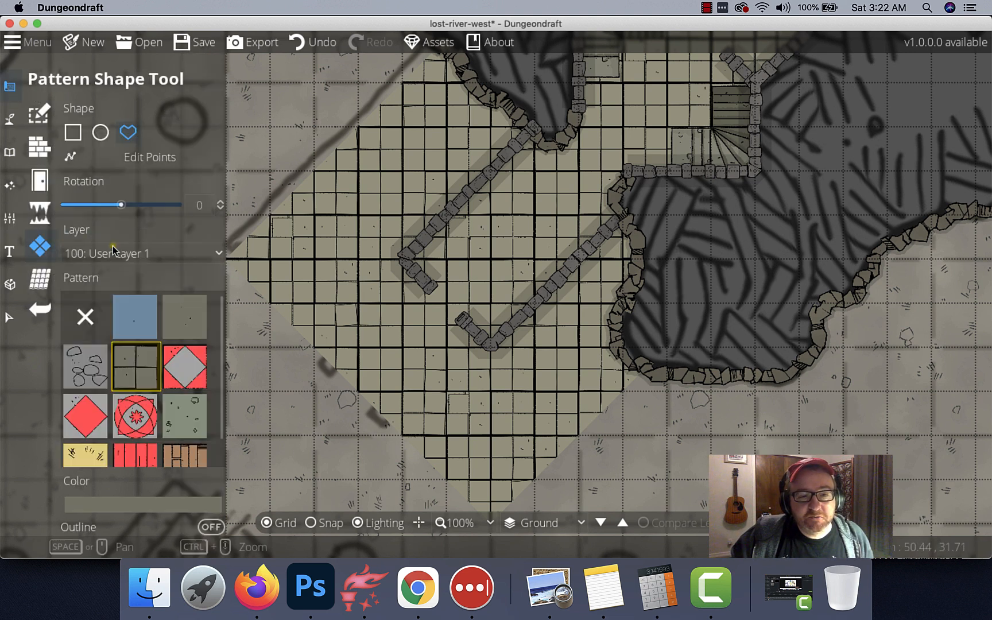
left_click(12, 318)
left_click(373, 248)
left_click_drag(443, 307, 416, 352)
left_click(416, 352)
key("Delete")
left_click_drag(87, 362, 102, 363)
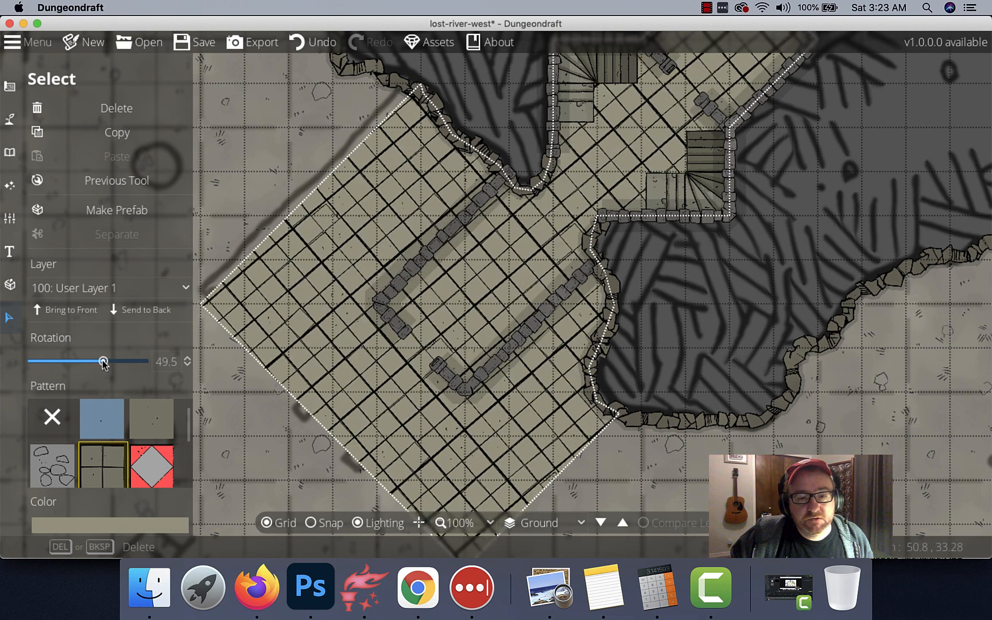
scroll(457, 242, "right", 2)
scroll(458, 242, "up", 2)
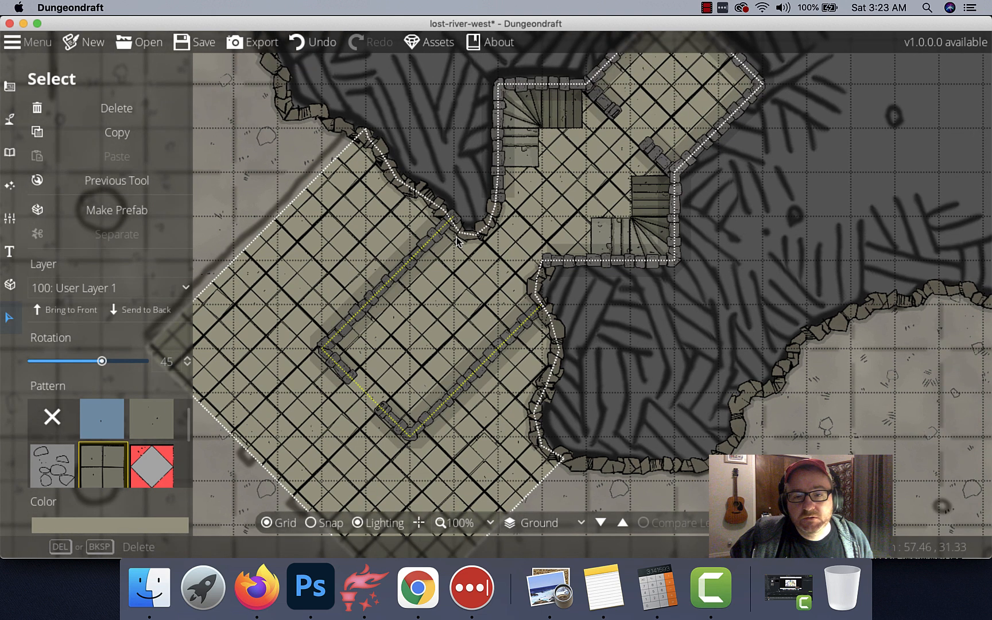
key("super+s")
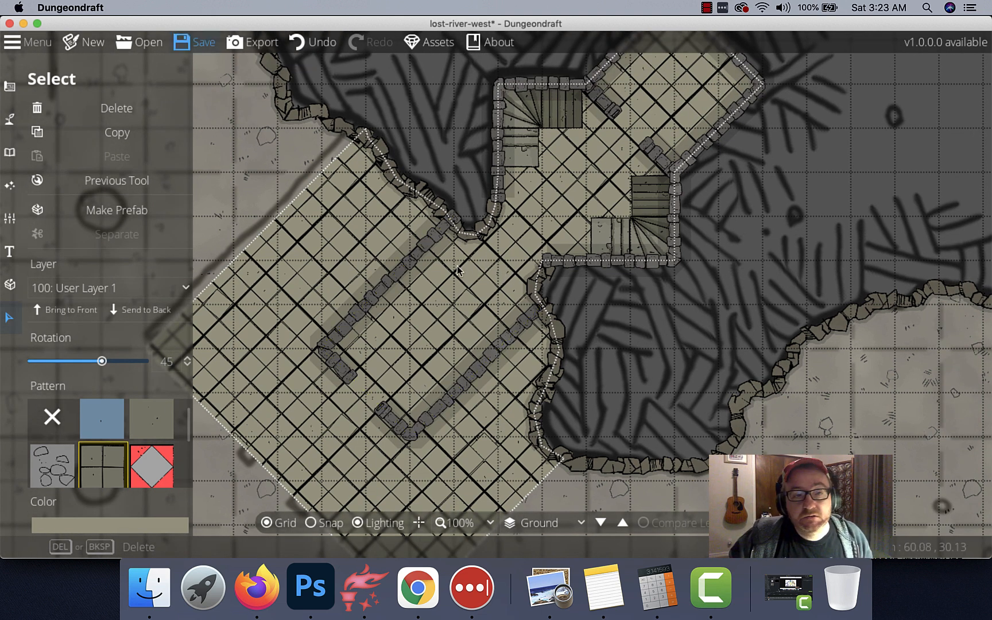
left_click(203, 43)
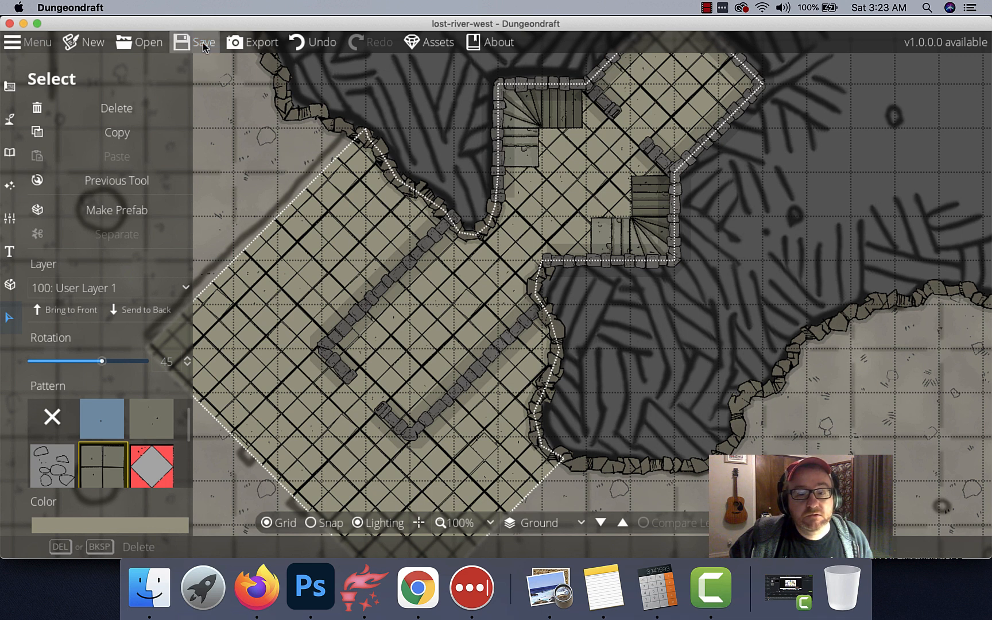
Reduce the trace image's opacity to 0.01 and inspect the tiled floor without the sketch.
left_click(10, 220)
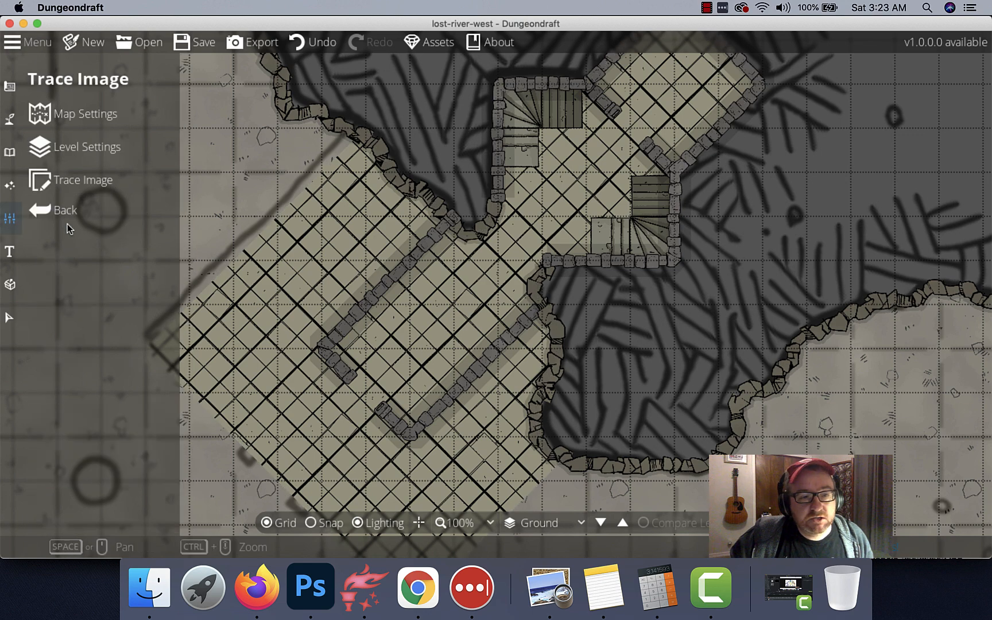
left_click(74, 194)
left_click_drag(93, 255, 58, 261)
scroll(303, 410, "down", 10)
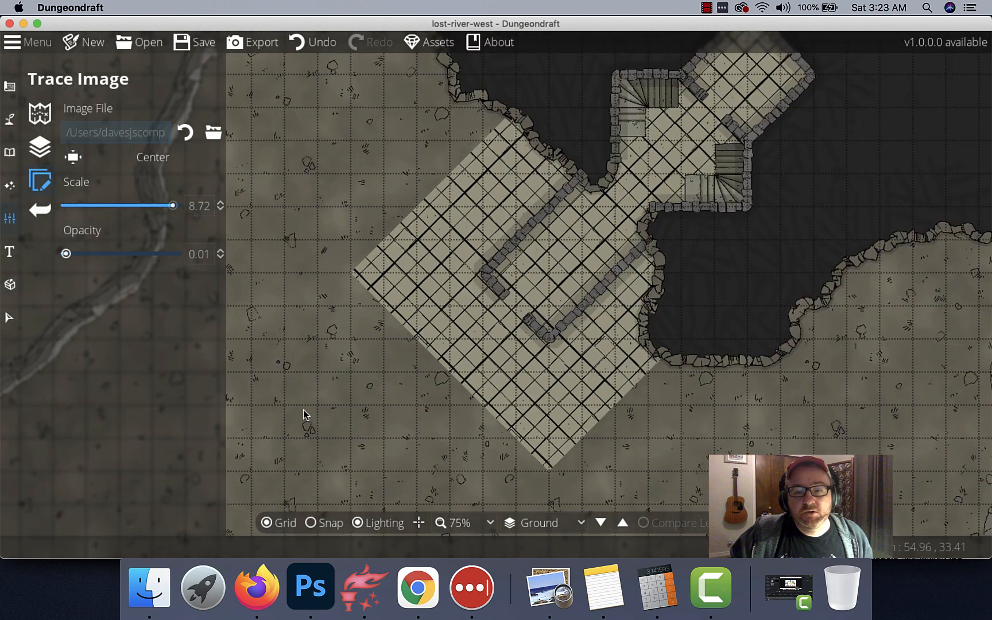
scroll(415, 323, "up", 10)
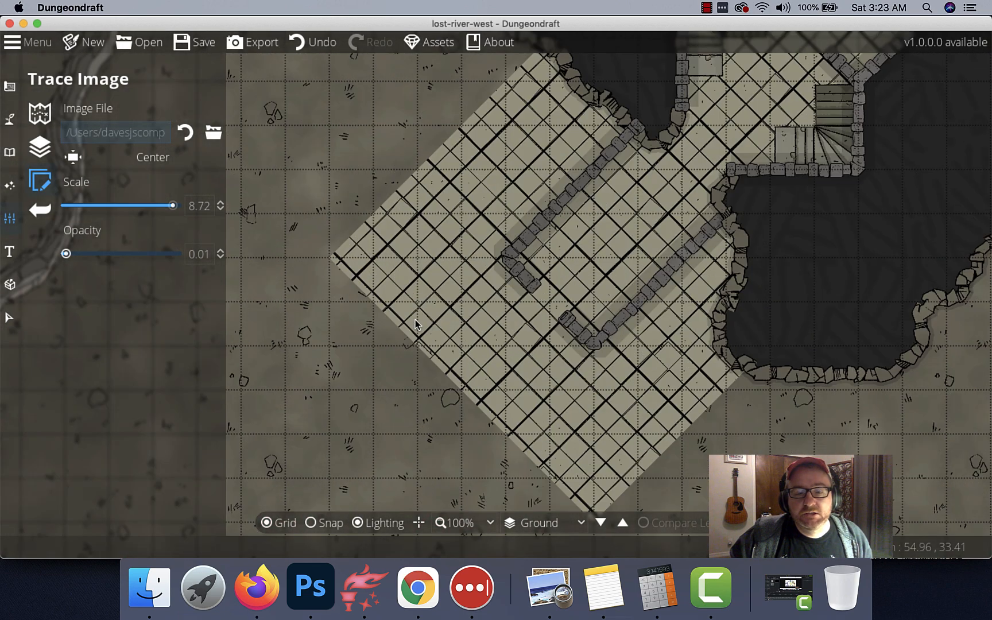
left_click_drag(416, 323, 348, 359)
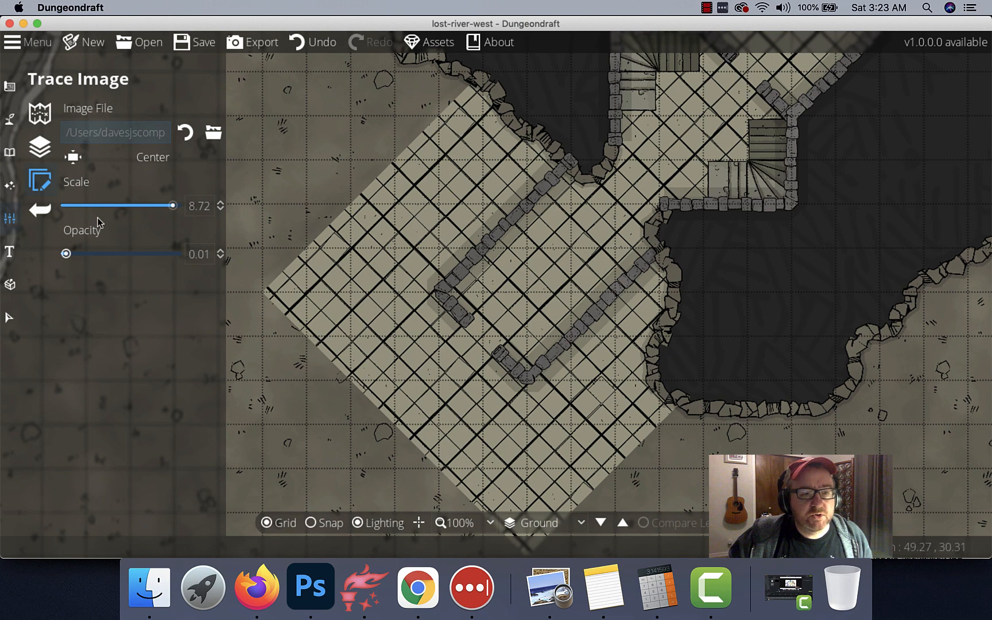
Bring the traced sketch back by setting the trace image's opacity to 0.38.
left_click_drag(68, 254, 108, 255)
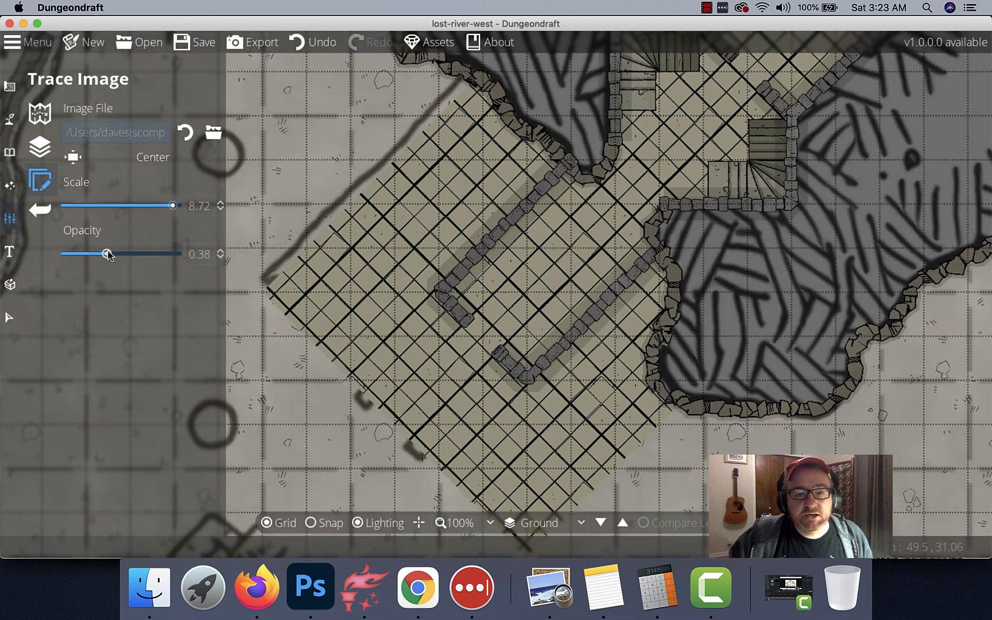
left_click_drag(419, 157, 374, 218)
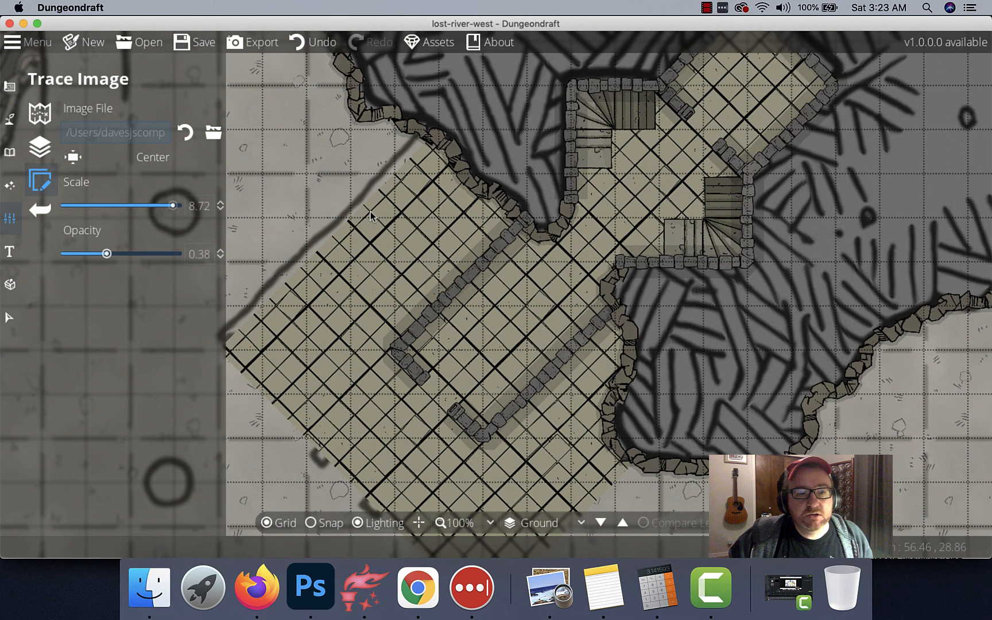
left_click(8, 87)
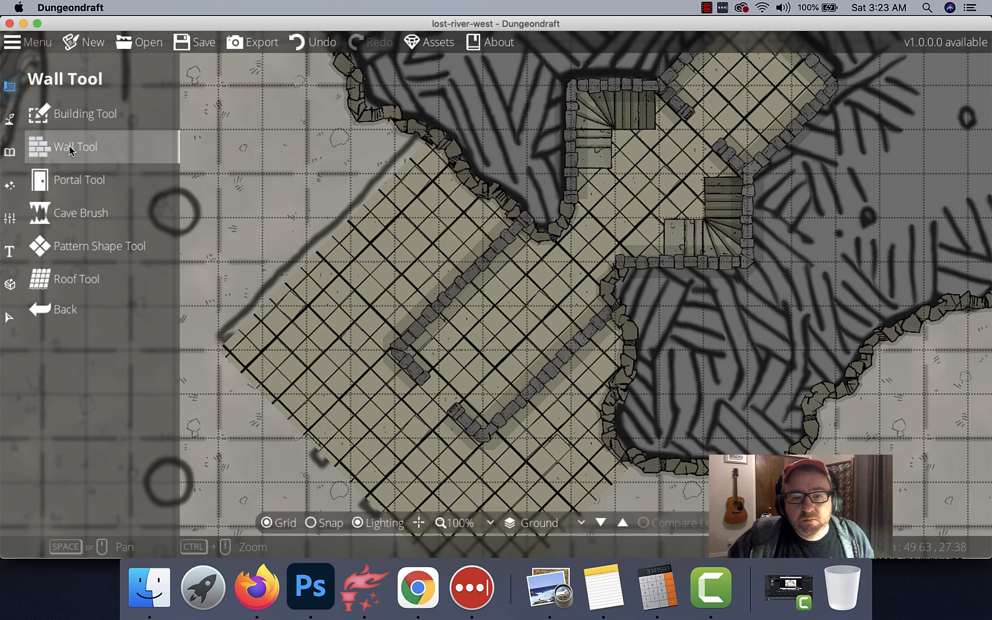
left_click_drag(433, 367, 476, 270)
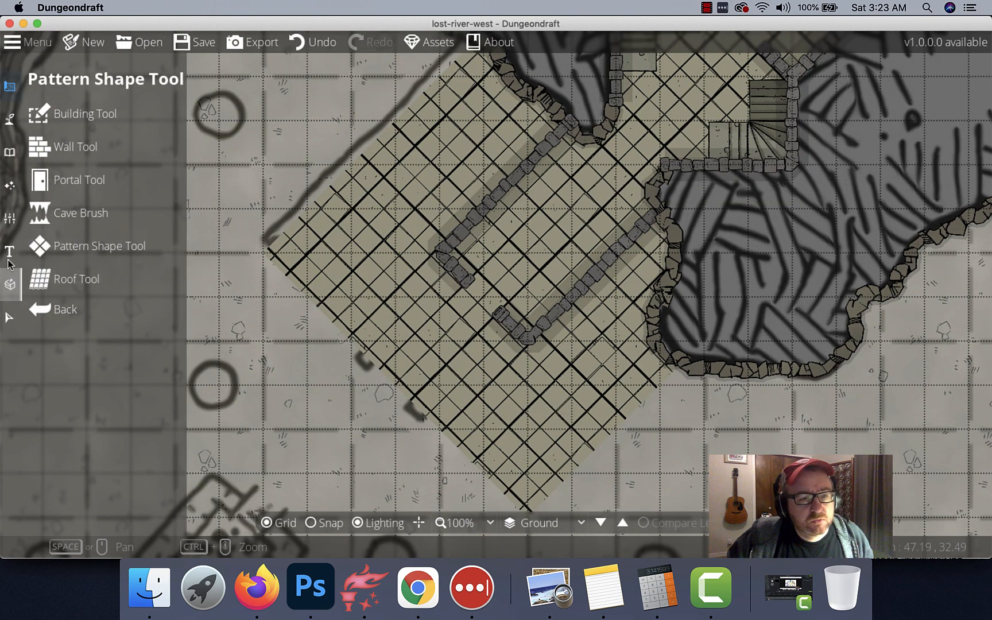
Raise the trace image's opacity further so the sketch lines stand out more strongly.
left_click(10, 218)
left_click(68, 178)
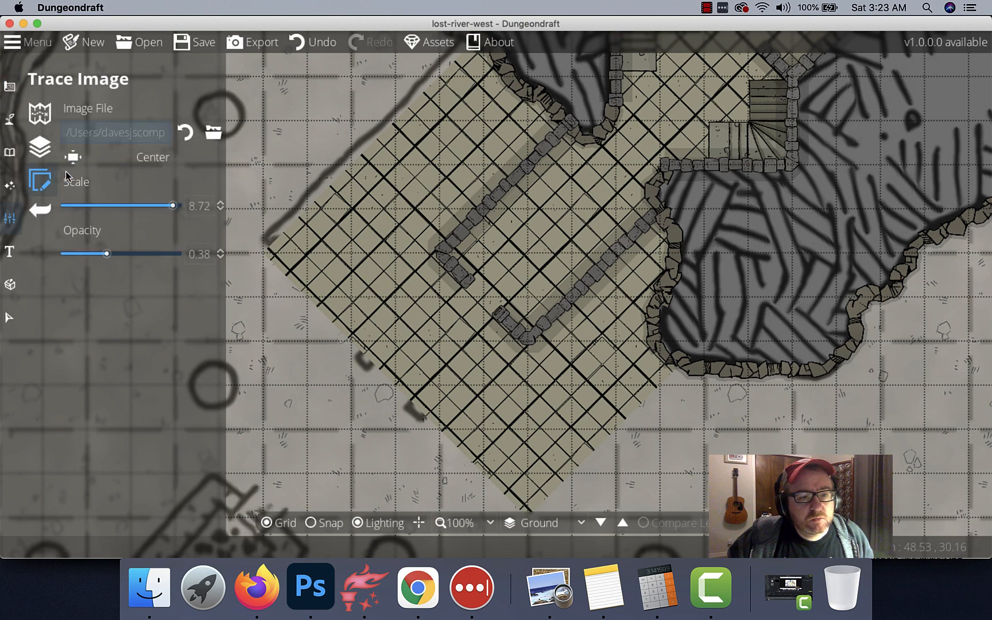
mouse_move(106, 254)
left_mouse_down()
mouse_move(162, 254)
mouse_move(127, 258)
left_mouse_up()
Delete the tiled floor pattern shape covering the building to expose the sketch underneath.
left_click(10, 317)
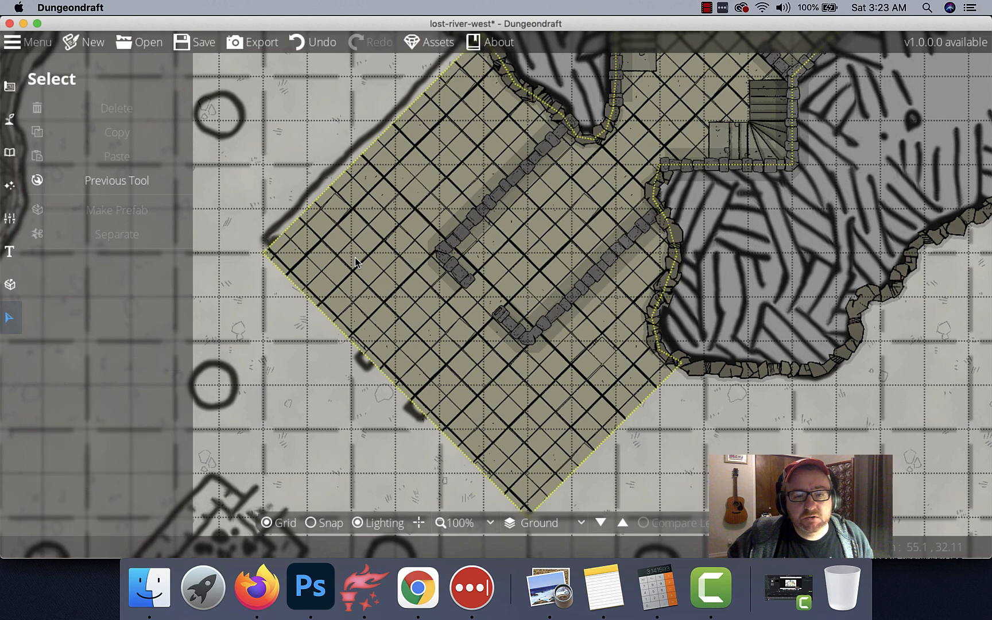
scroll(413, 230, "up", 5)
scroll(414, 230, "right", 4)
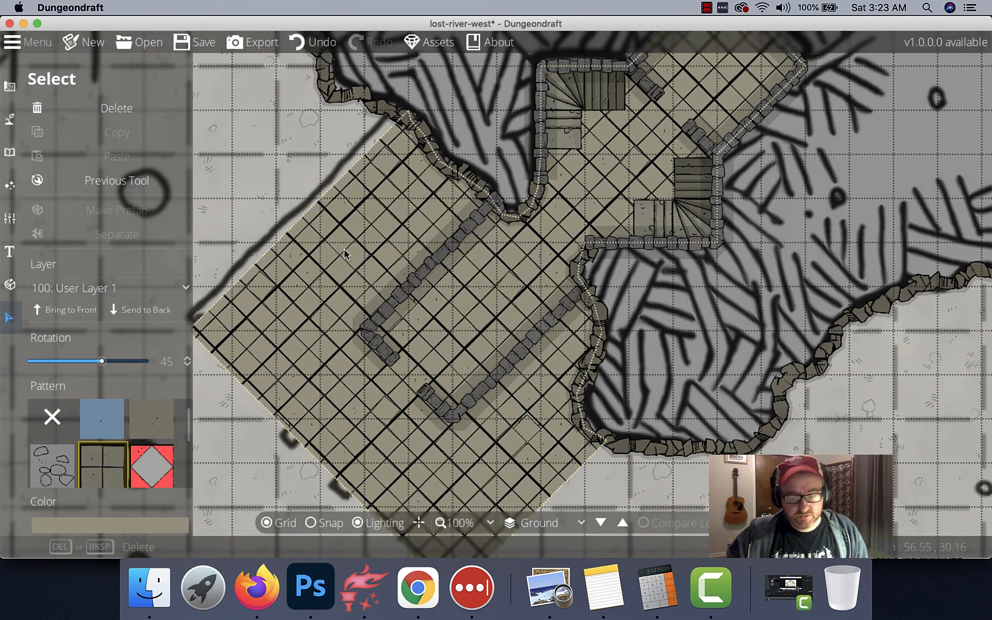
left_click(325, 284)
left_click(326, 284)
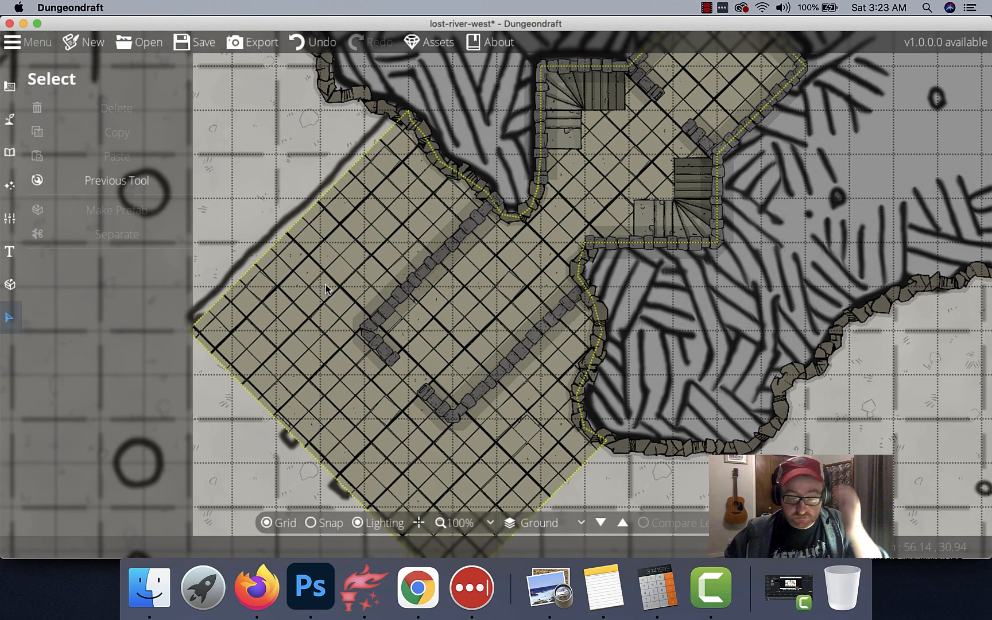
left_click(326, 284)
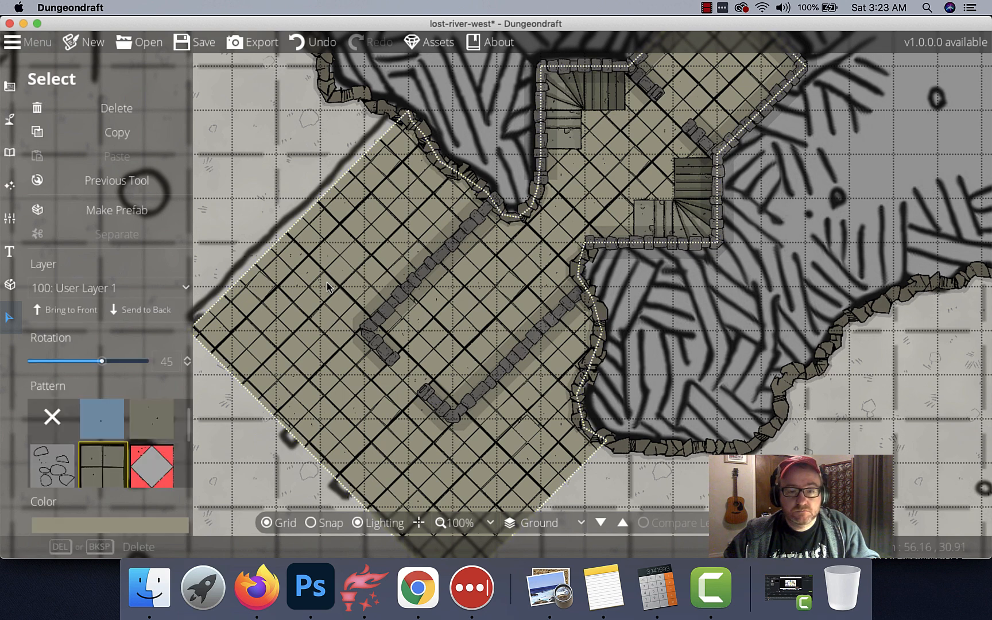
key("Delete")
Activate the Object Tool and show the library objects already used in the map.
left_click_drag(389, 276, 457, 235)
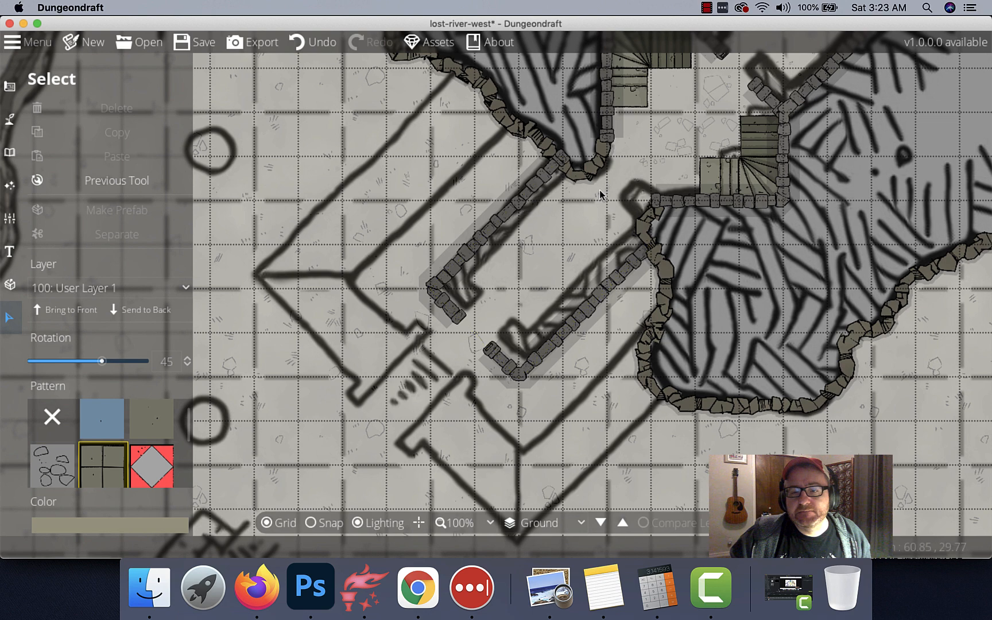
left_click_drag(600, 193, 410, 293)
left_click_drag(342, 322, 537, 214)
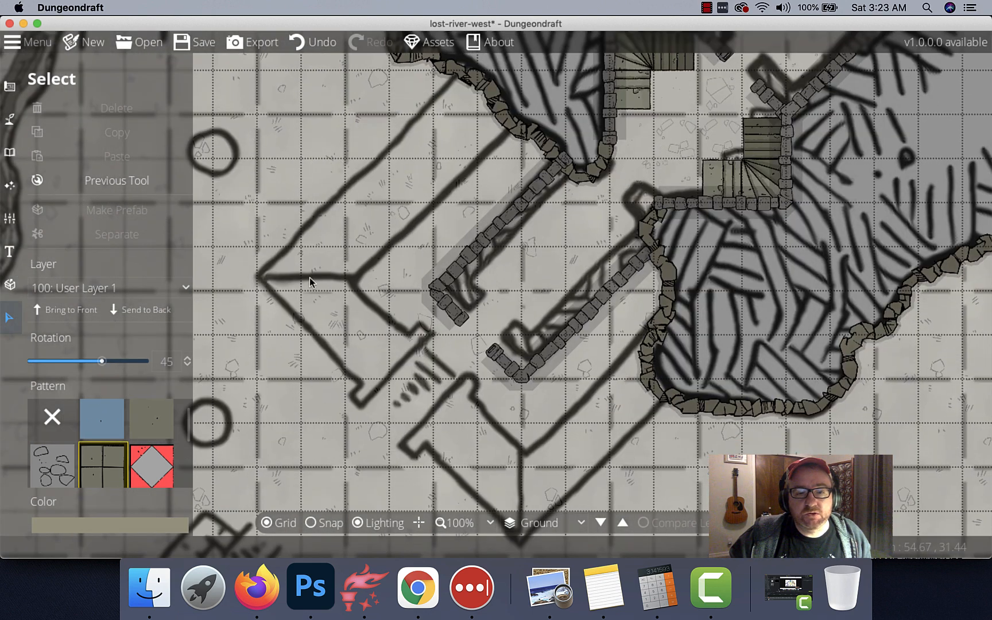
left_click_drag(357, 280, 320, 206)
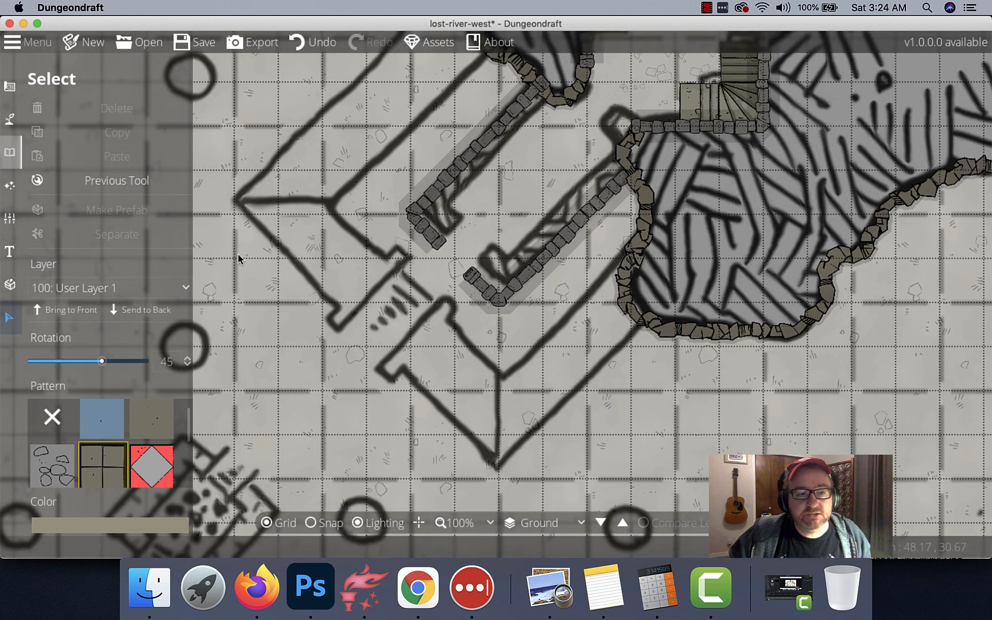
mouse_move(10, 86)
left_click(77, 117)
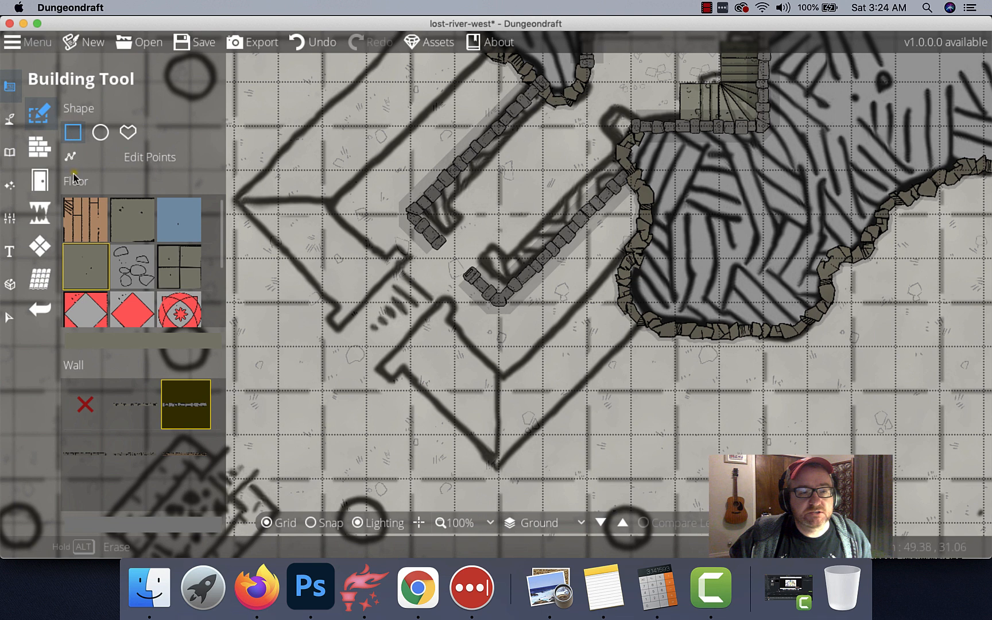
mouse_move(10, 151)
left_click(92, 120)
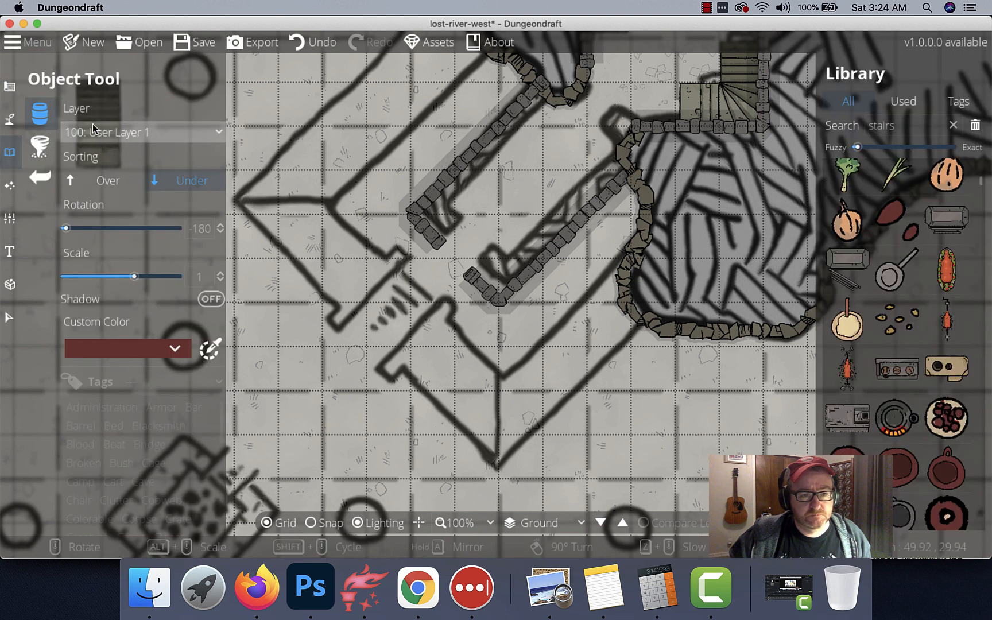
left_click(904, 102)
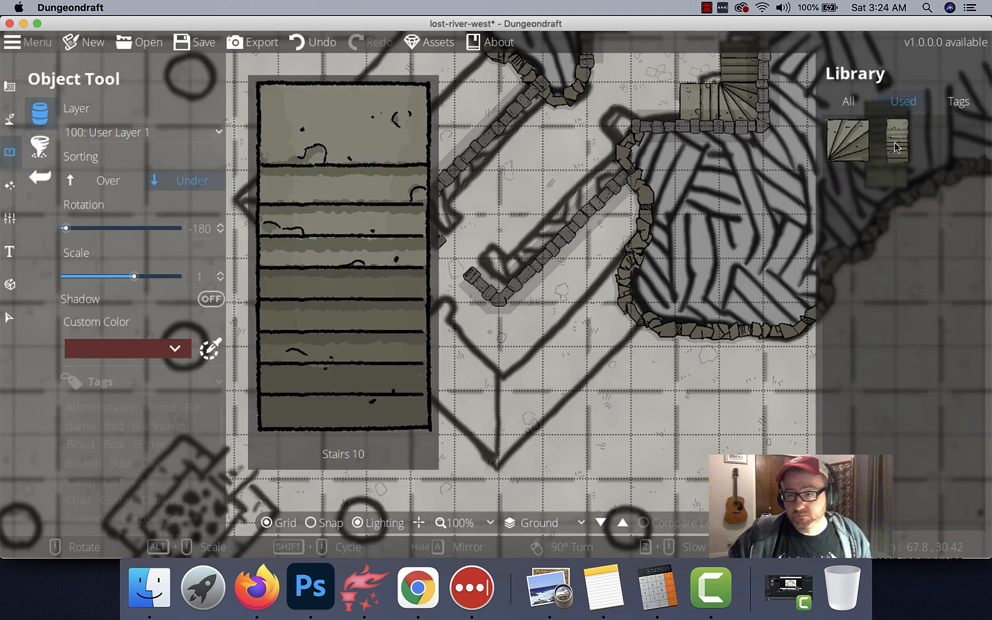
Search the full object library for "stairs".
left_click(849, 102)
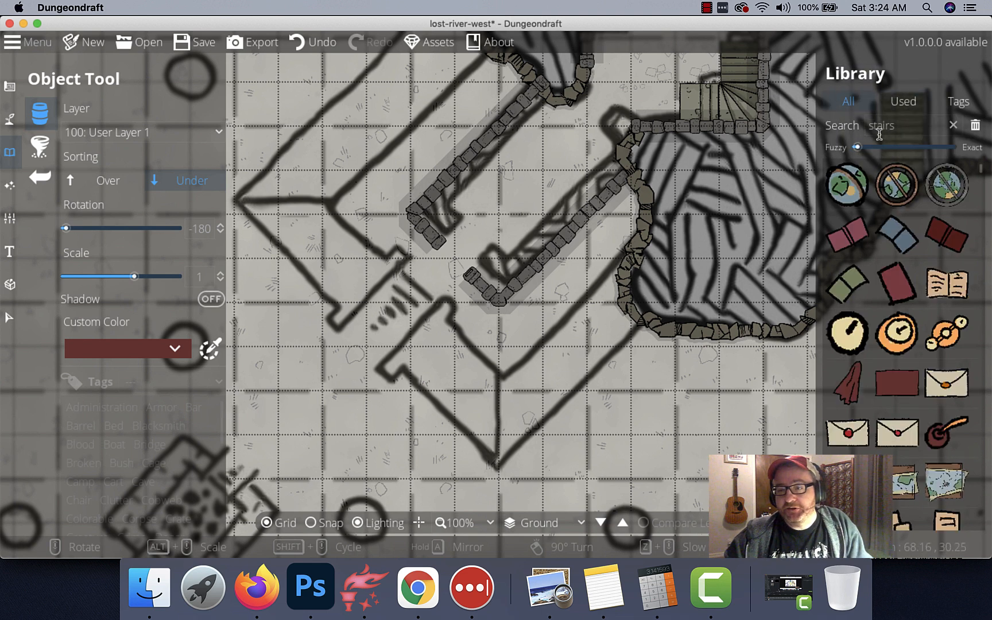
left_click(879, 131)
mouse_move(898, 347)
scroll(898, 347, "down", 15)
scroll(898, 348, "down", 10)
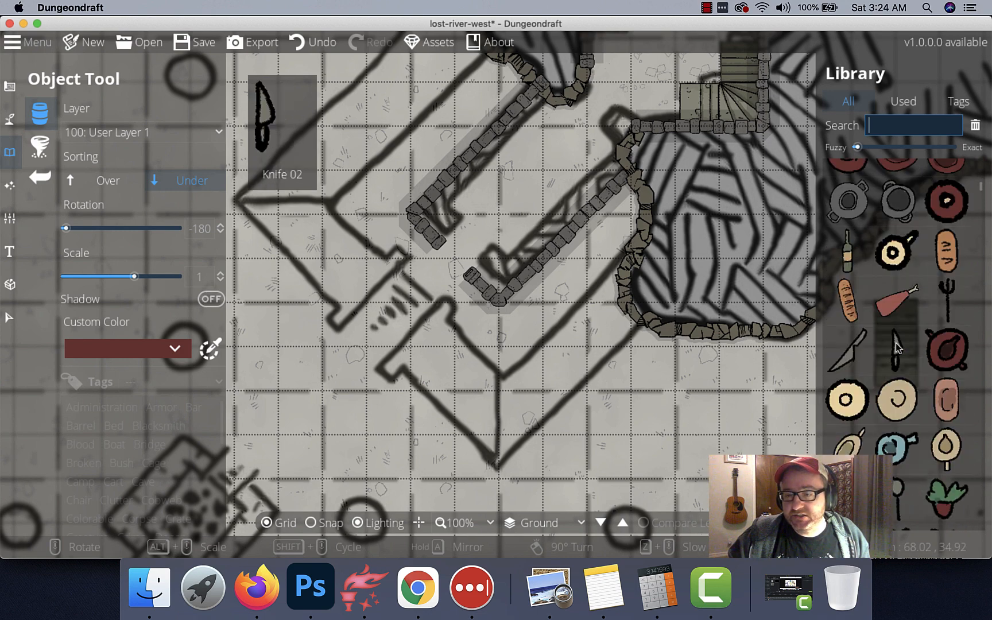
scroll(898, 347, "down", 5)
scroll(897, 346, "up", 20)
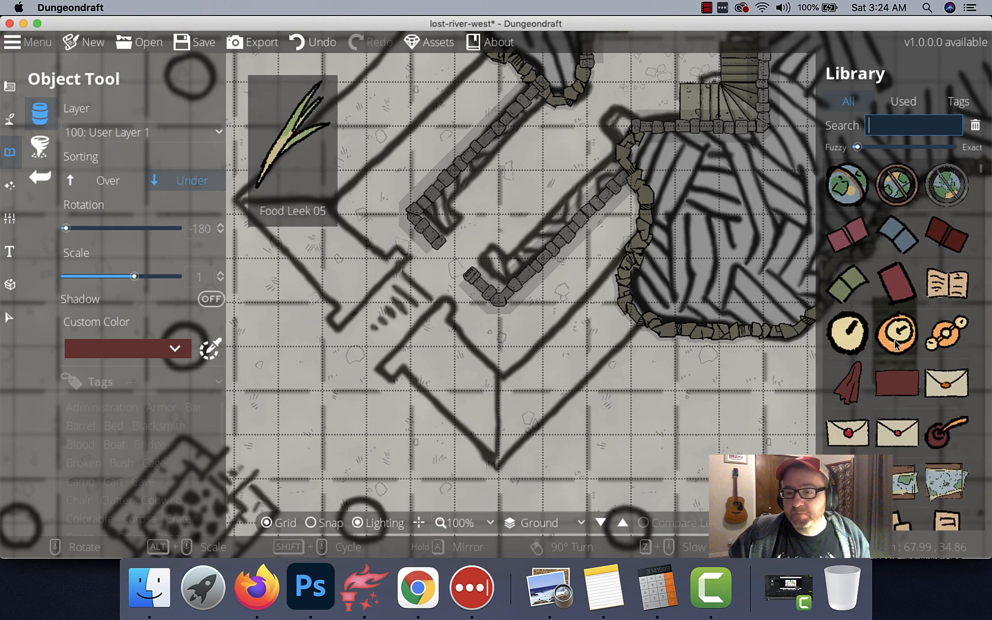
type("irs")
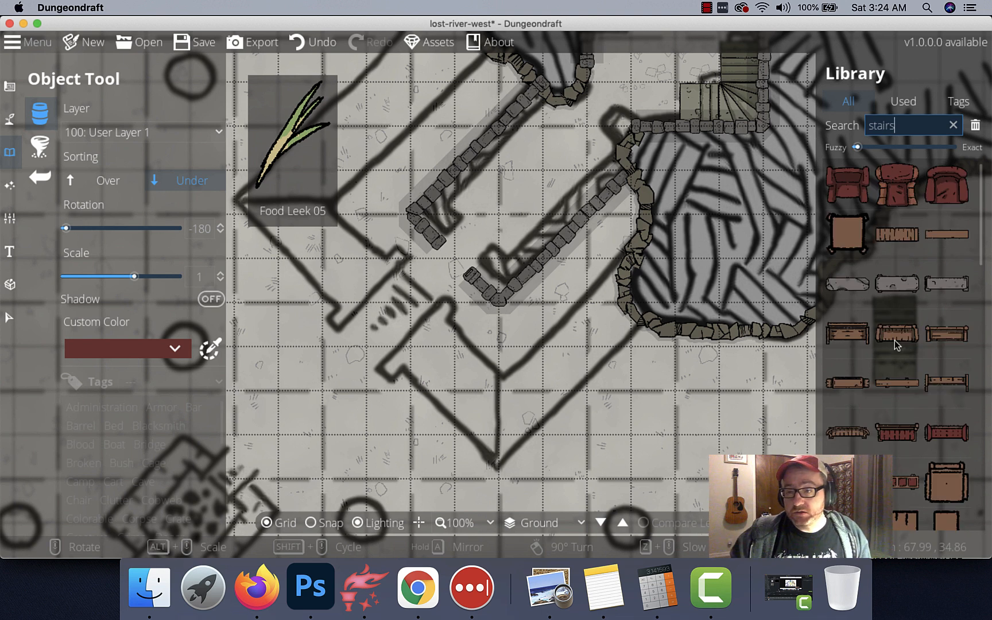
Turn on snapping and place the stone Stairs 10 object, rotated 45°, over the sketched entrance of the diagonal building.
scroll(897, 344, "down", 8)
scroll(904, 356, "down", 5)
left_click(900, 300)
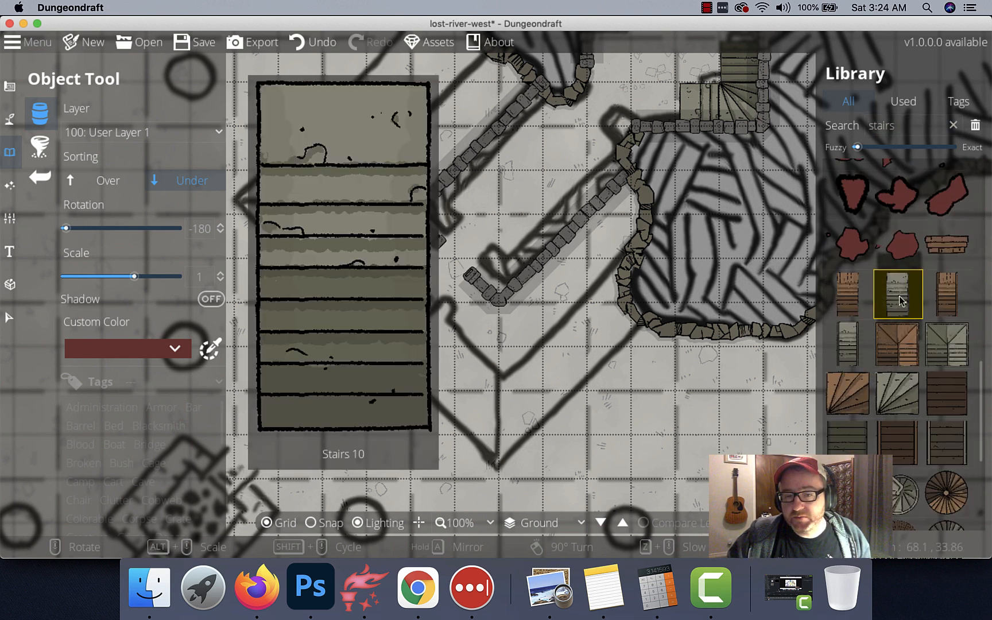
scroll(426, 312, "up", 12)
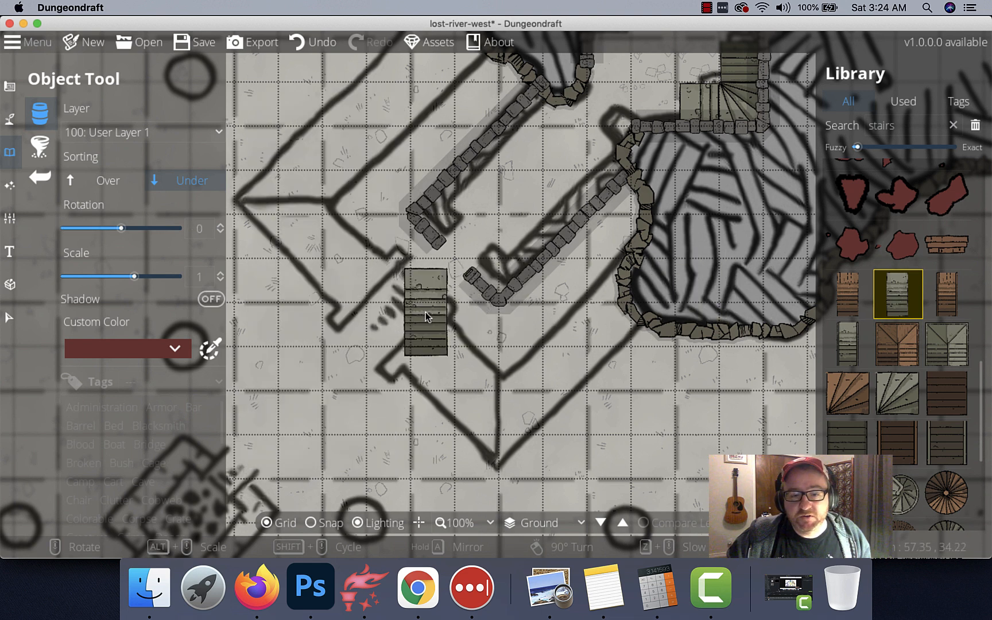
scroll(420, 320, "up", 1)
scroll(420, 320, "up", 2)
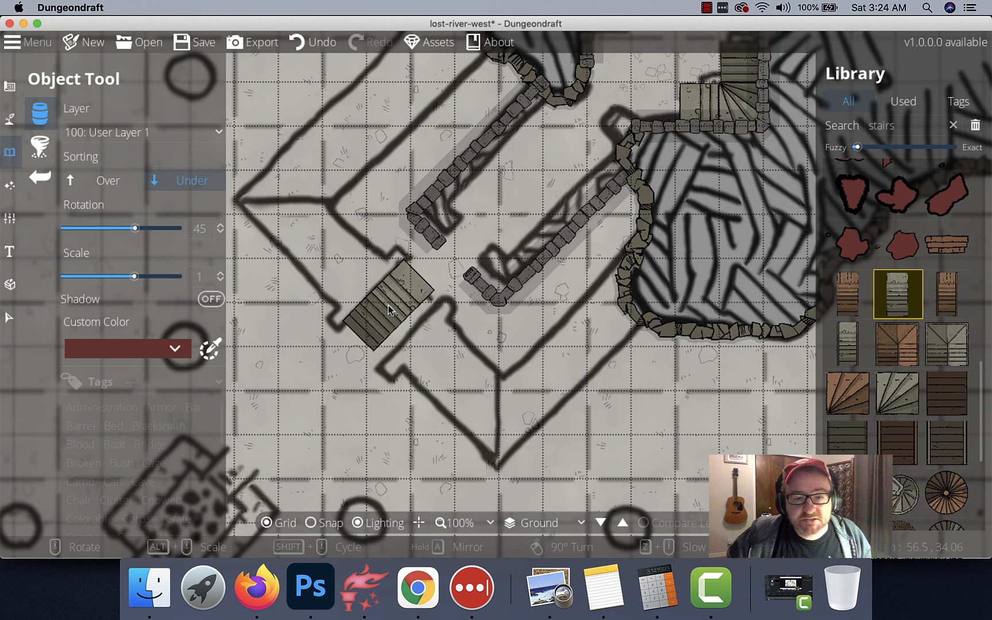
left_click(313, 523)
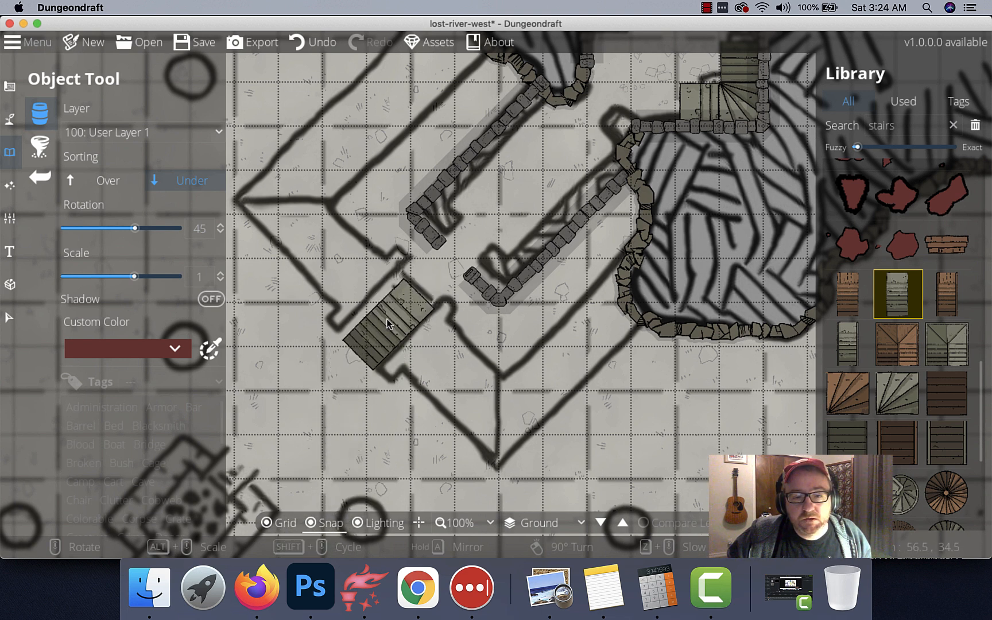
left_click(395, 315)
Place a short square stone staircase rotated -135° over the upper-right sketched steps of the small diagonal fire pit structure.
left_click_drag(290, 438, 444, 267)
scroll(420, 274, "up", 9)
scroll(420, 278, "down", 12)
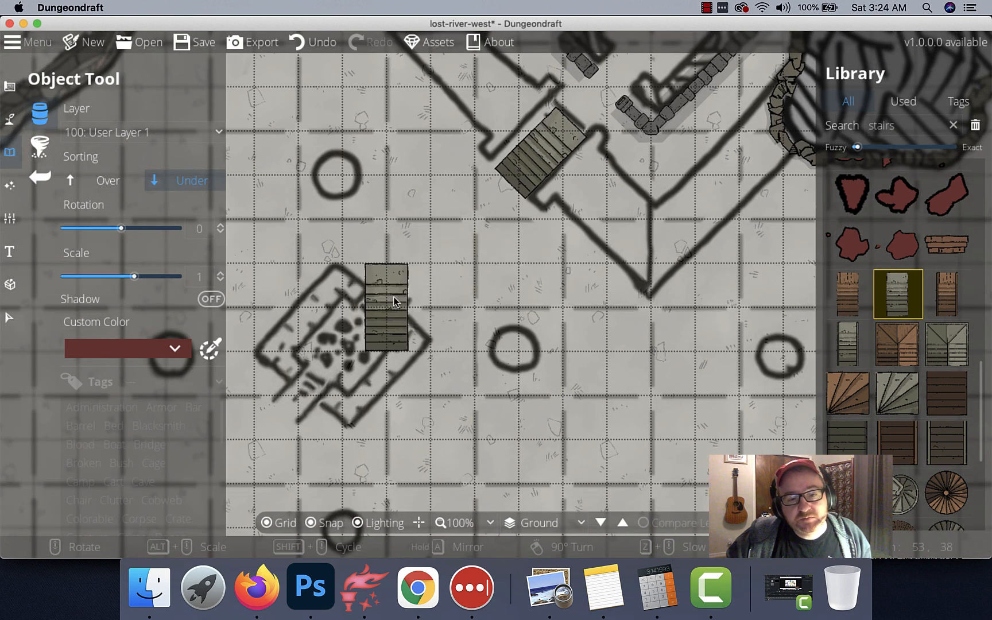
scroll(394, 301, "up", 8)
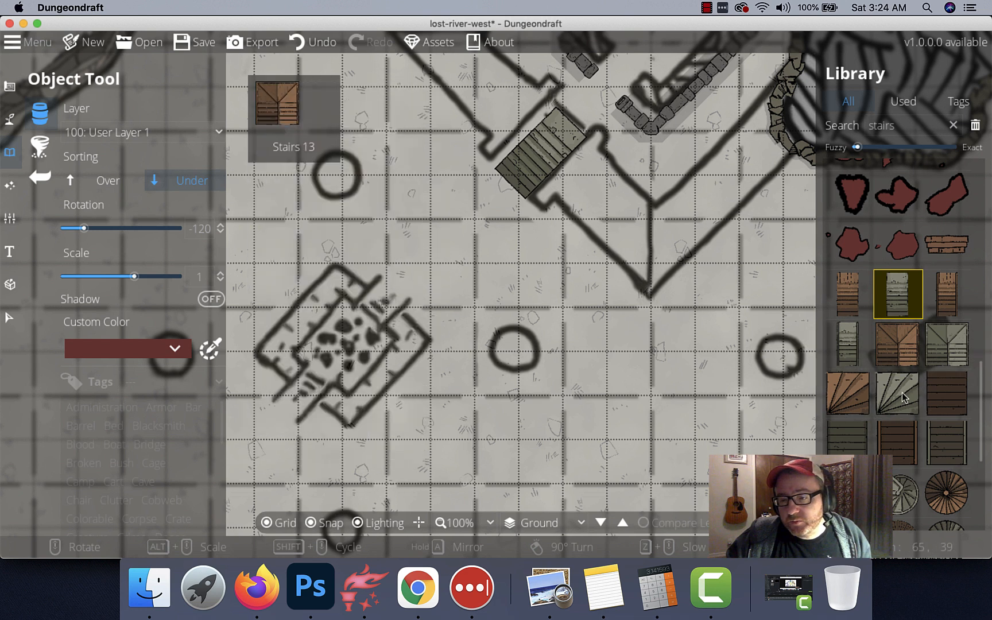
scroll(892, 402, "down", 5)
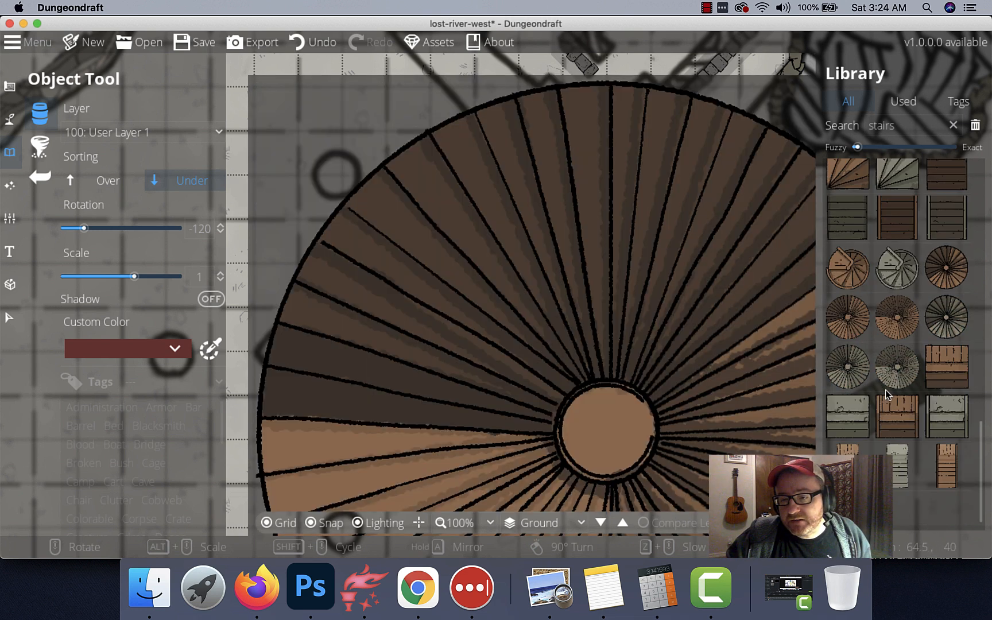
left_click(856, 432)
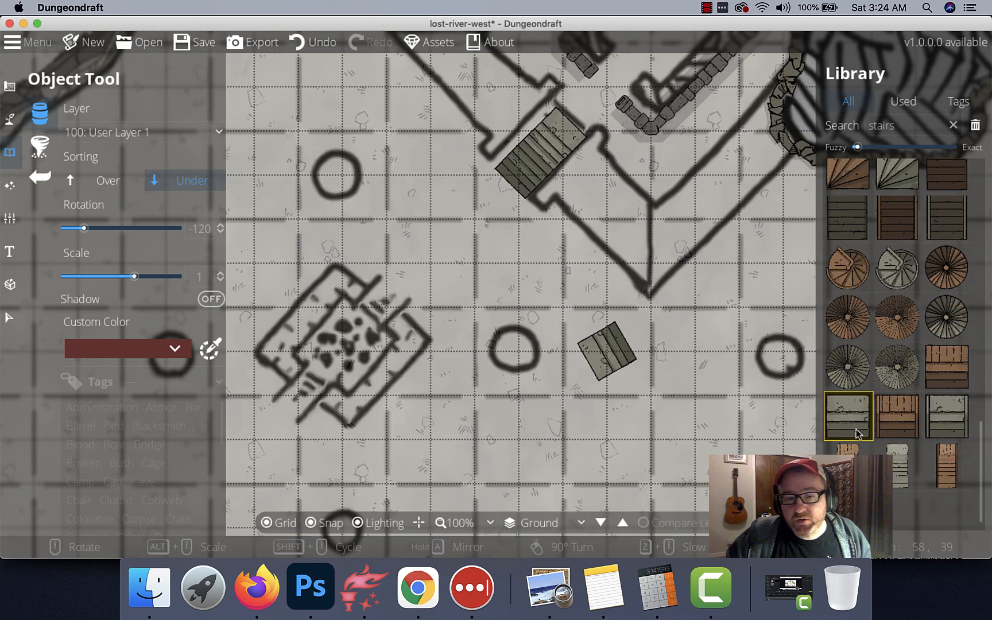
scroll(384, 305, "up", 1)
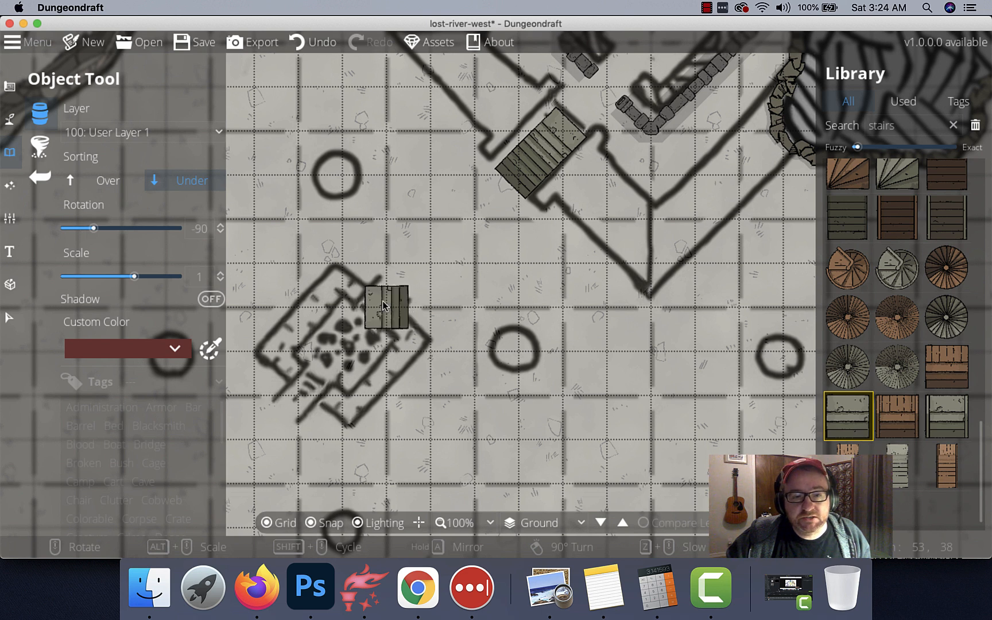
scroll(383, 306, "up", 1)
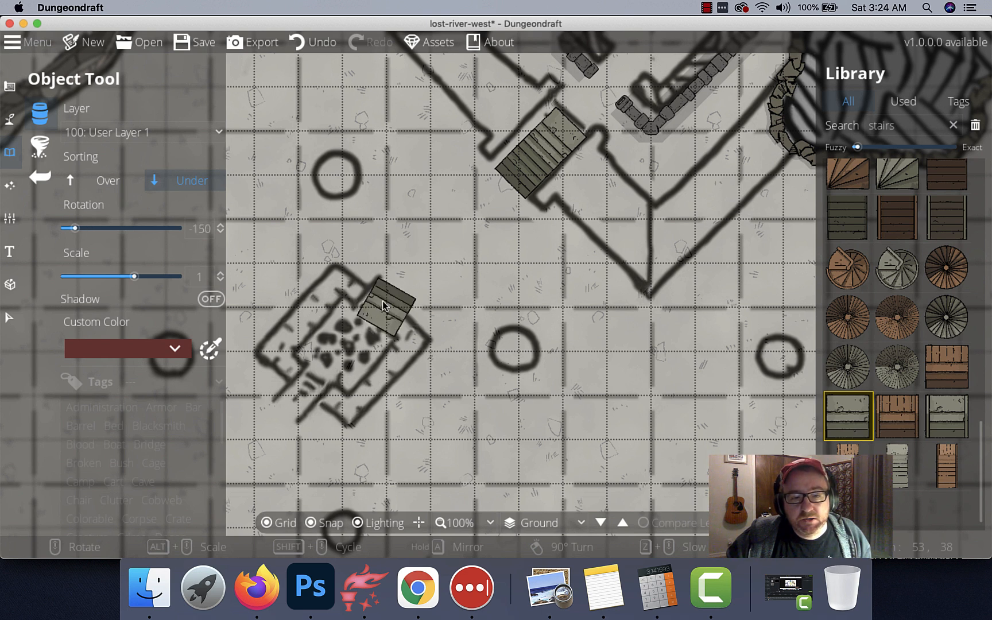
scroll(383, 305, "down", 1)
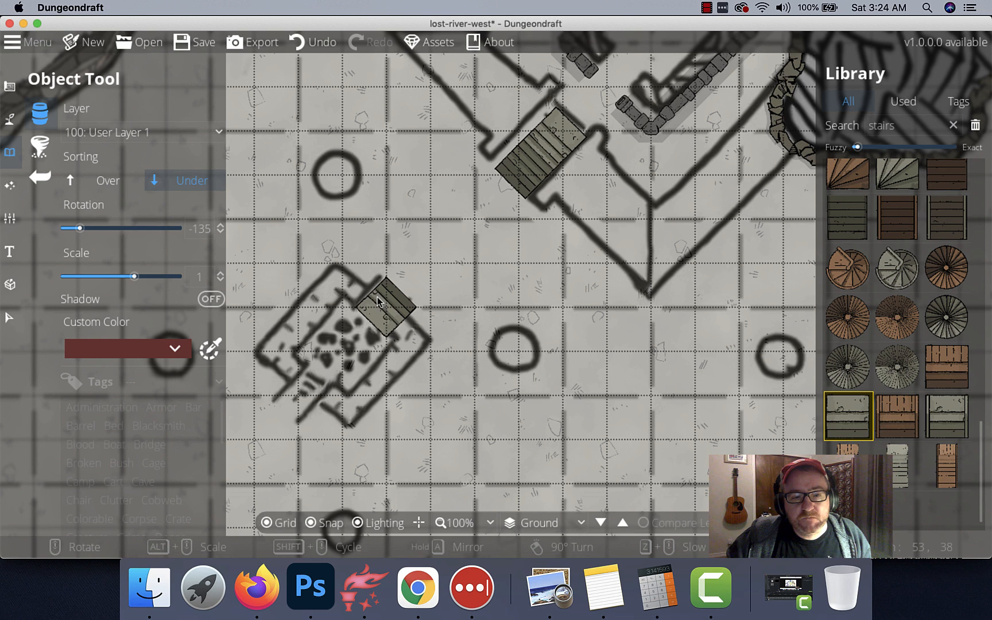
left_click(378, 303)
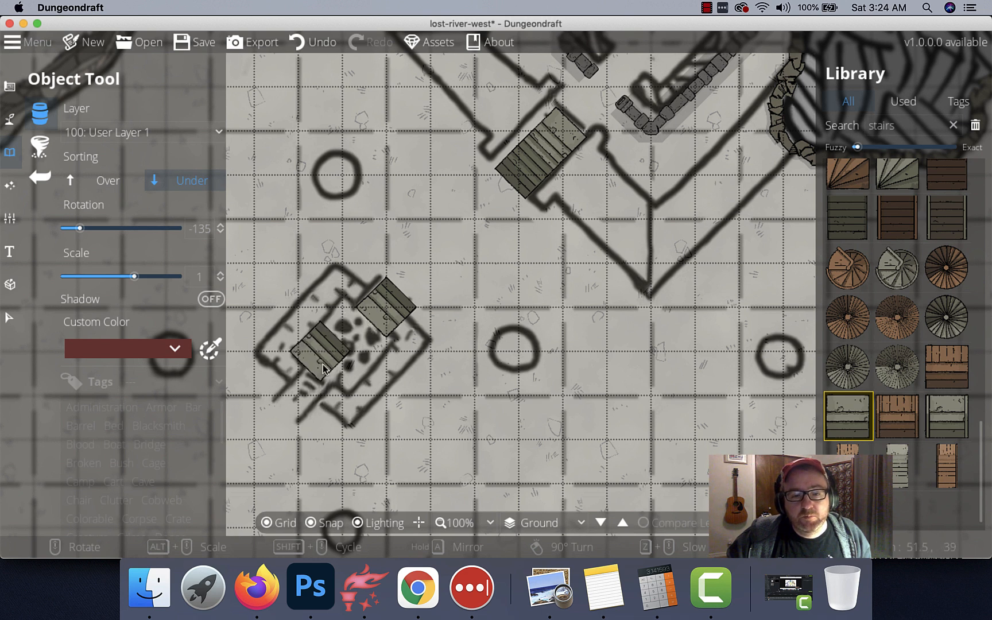
Place a second short stone staircase, rotated 45°, over the sketched steps on the opposite, lower-left side of the small structure.
scroll(307, 362, "up", 9)
scroll(312, 388, "up", 2)
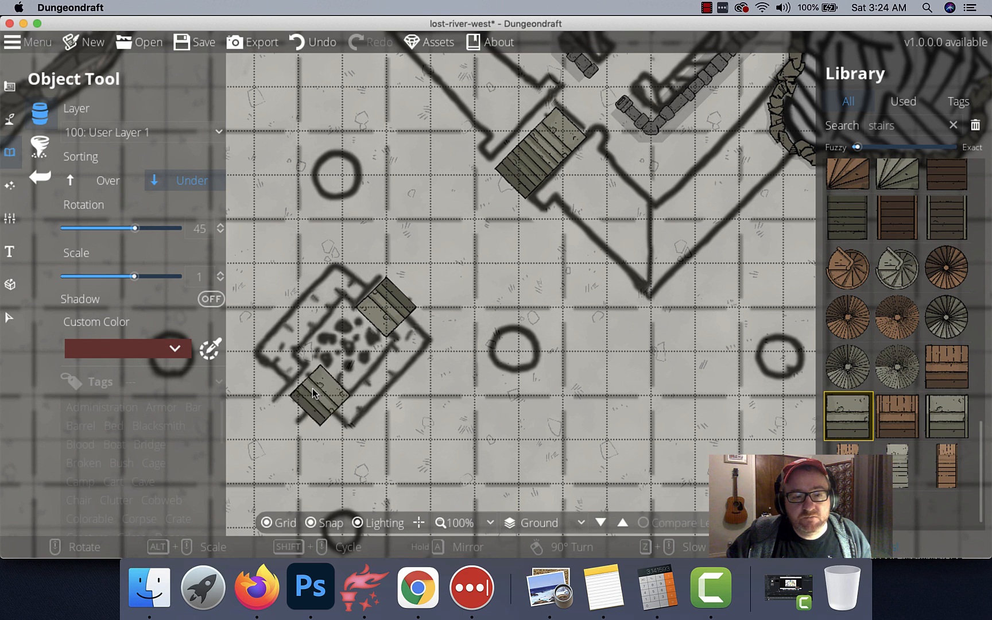
scroll(312, 388, "up", 1)
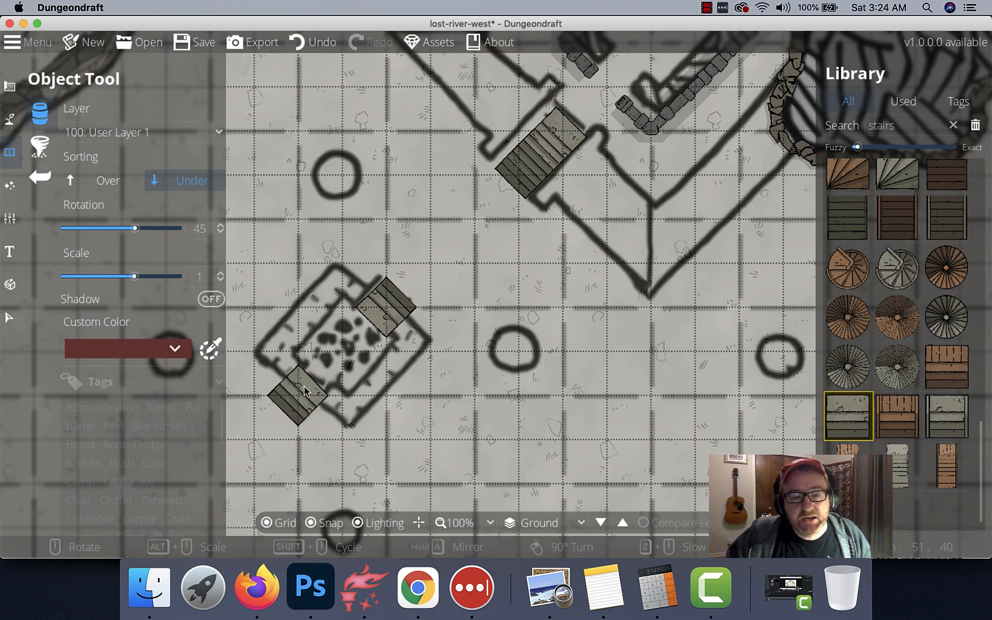
left_click(305, 391)
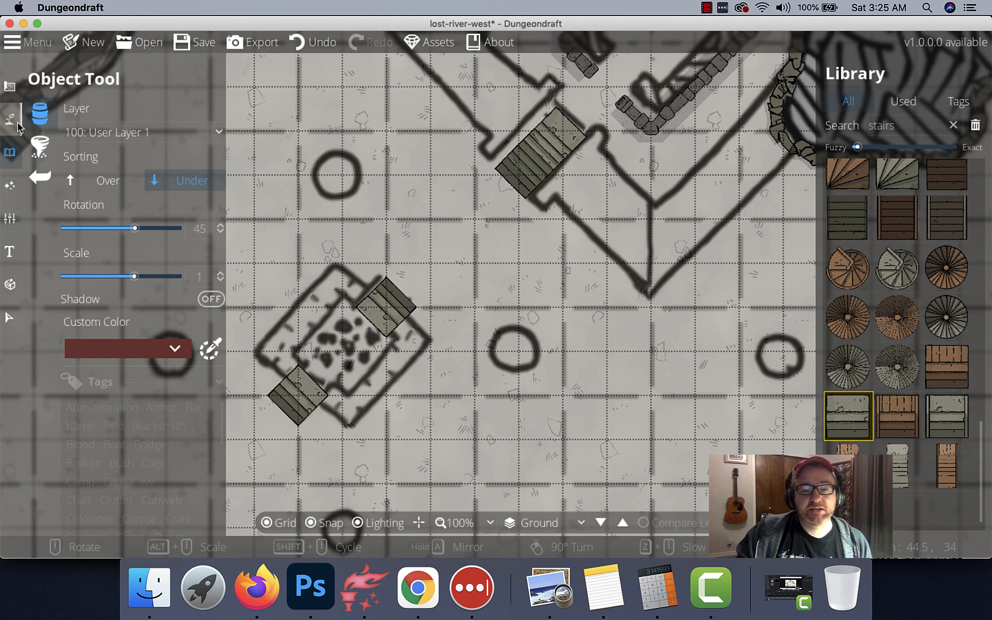
Draw a closed four-sided stone wall around the small diagonal structure, following the sketch corners.
left_click(13, 89)
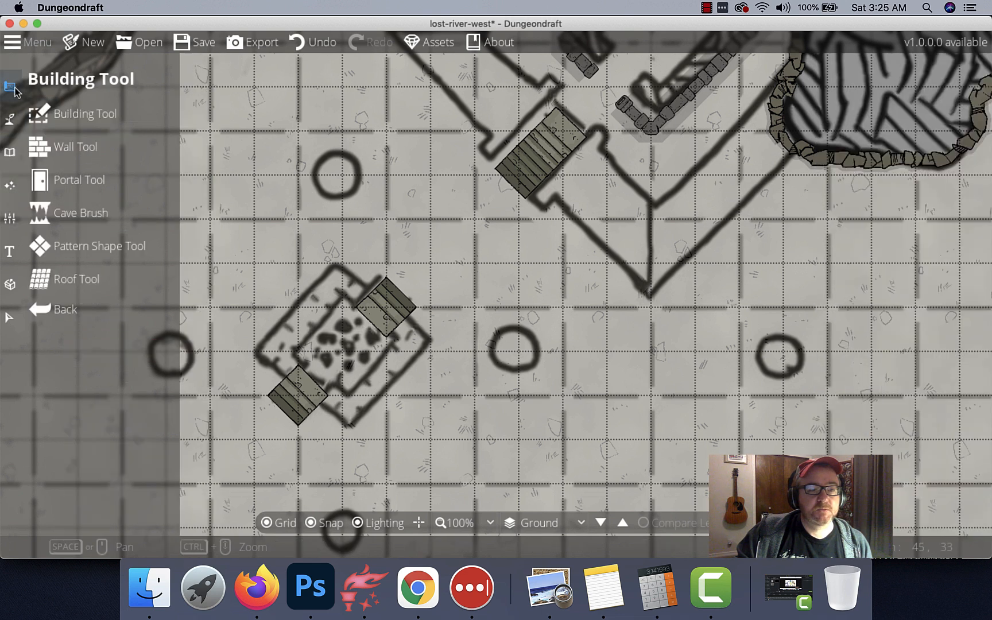
left_click(51, 147)
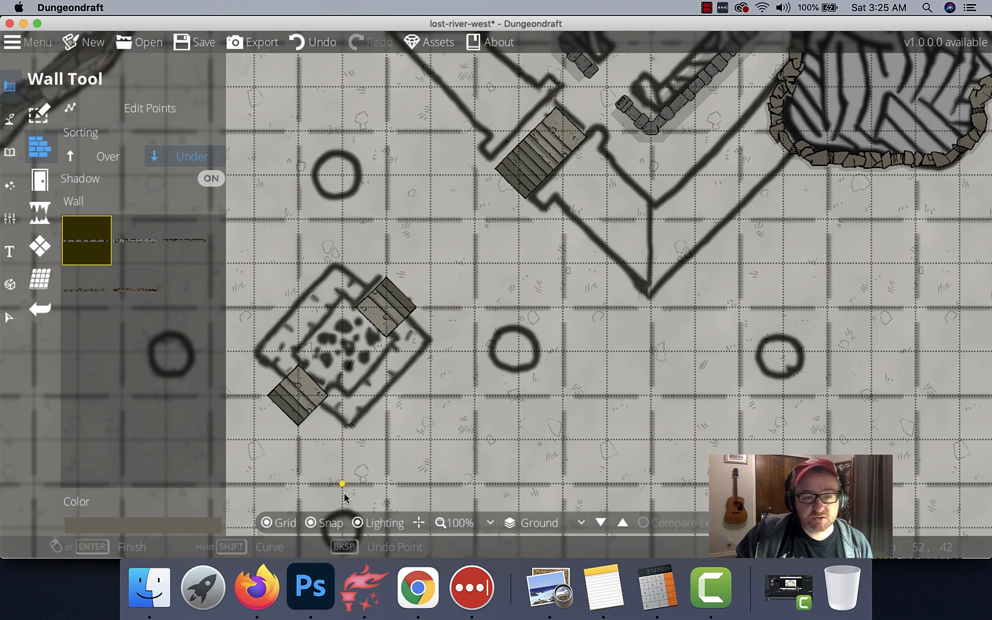
left_click(255, 353)
left_click(360, 289)
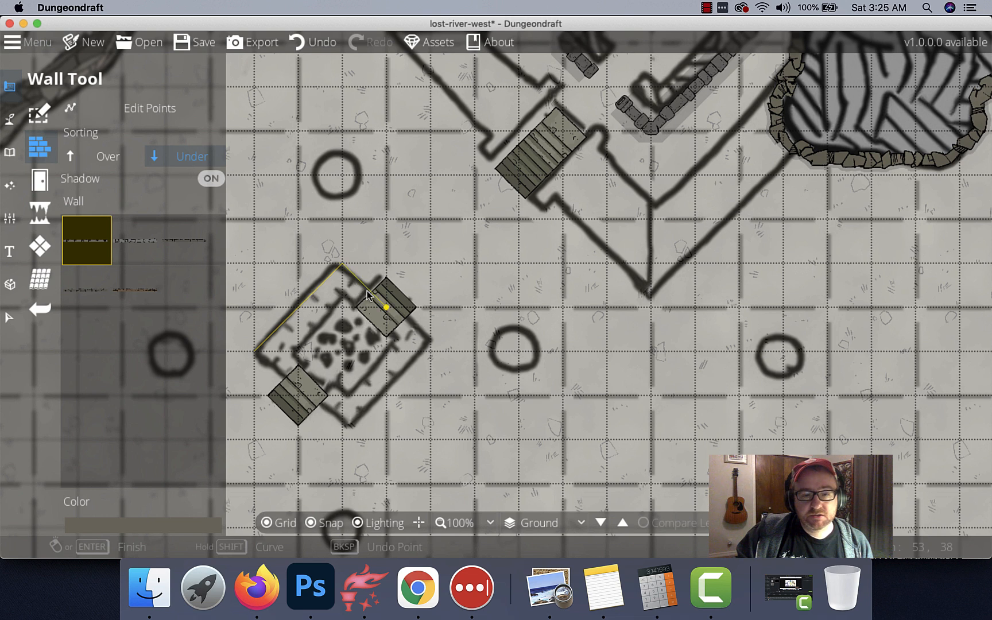
left_click(435, 344)
left_click(354, 435)
left_click(259, 362)
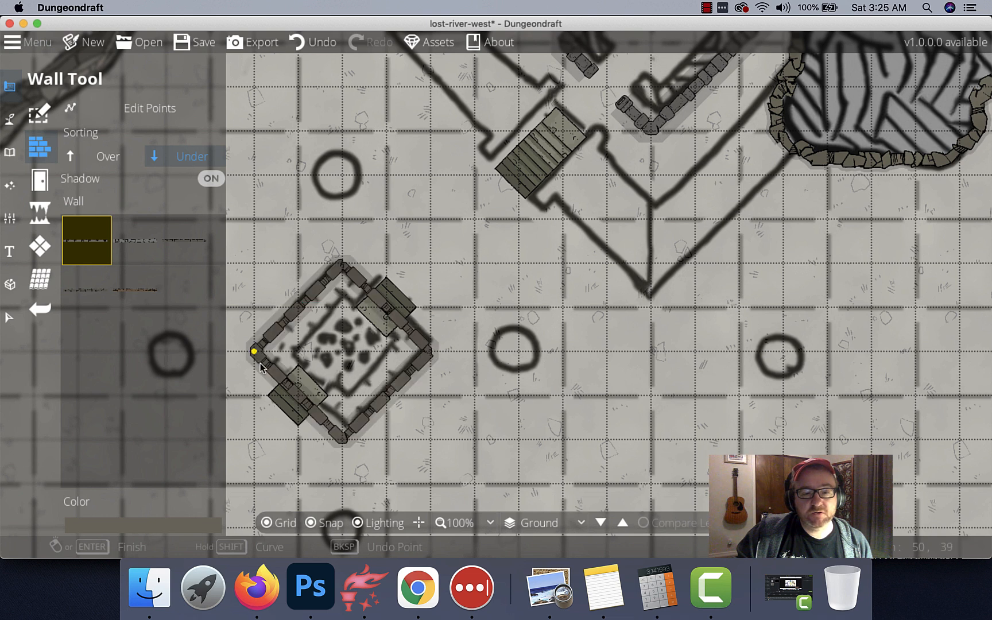
Move both short staircases of the small walled structure to layer 700: Above Walls.
left_click(9, 319)
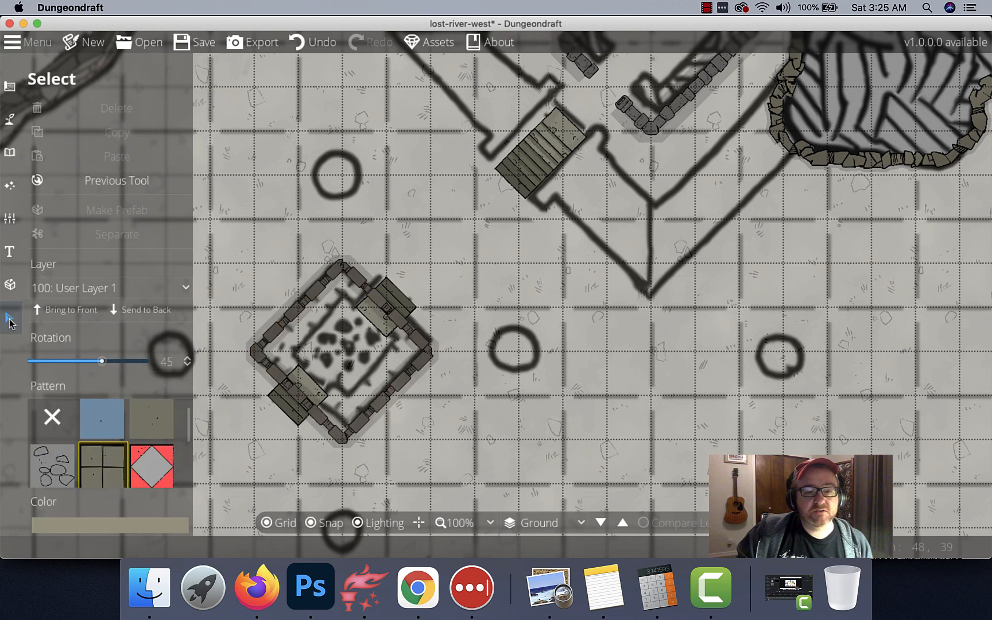
left_click(300, 377)
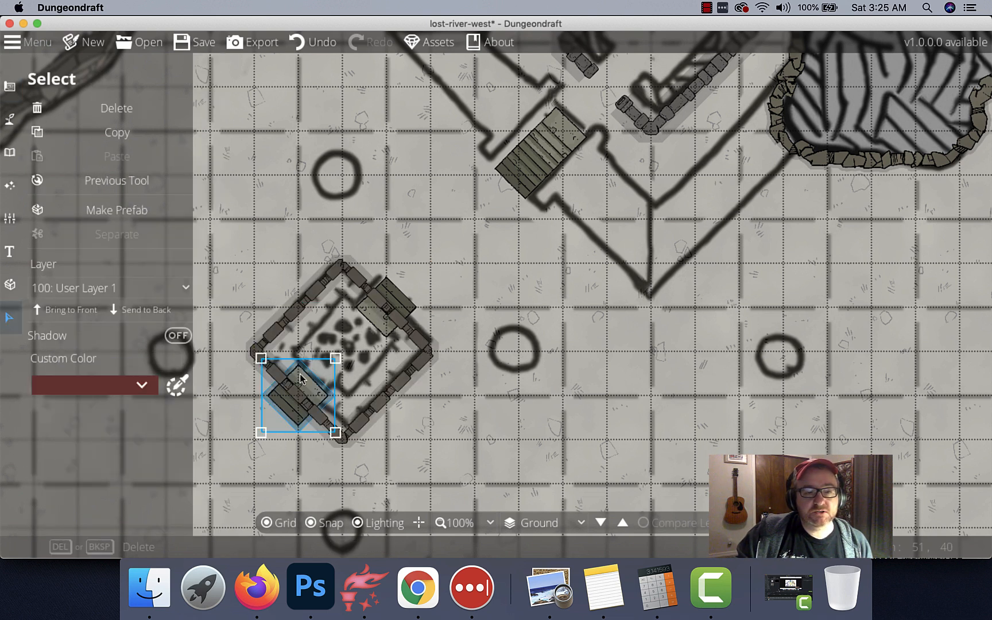
left_click(102, 290)
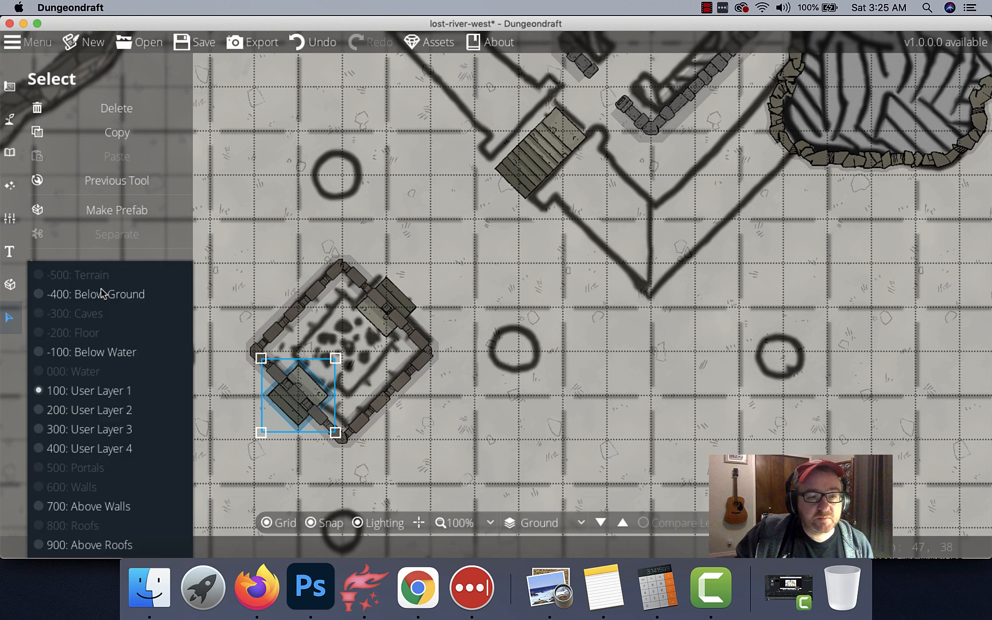
left_click(103, 507)
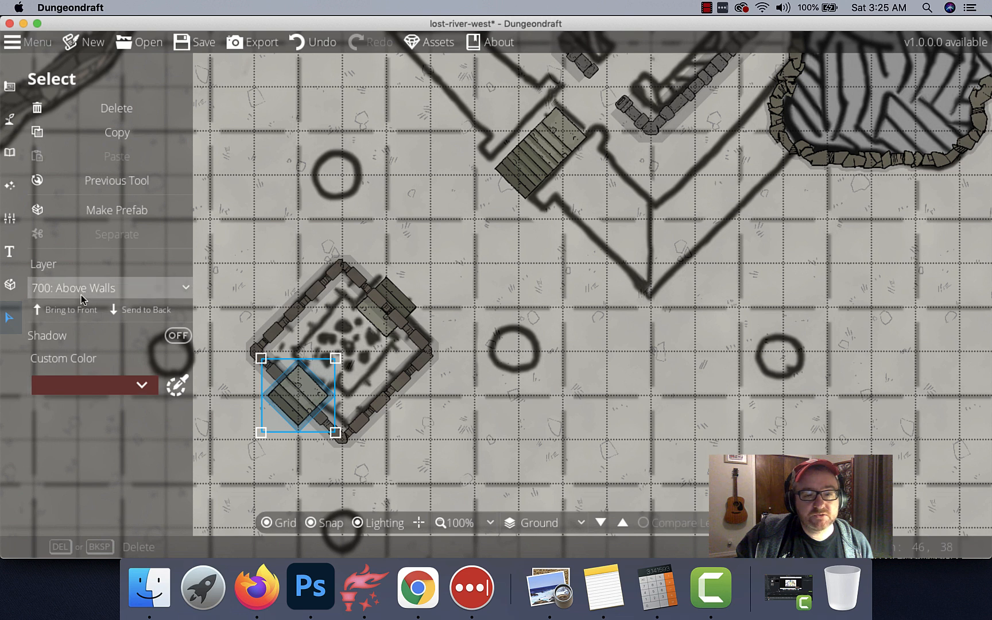
left_click(374, 300)
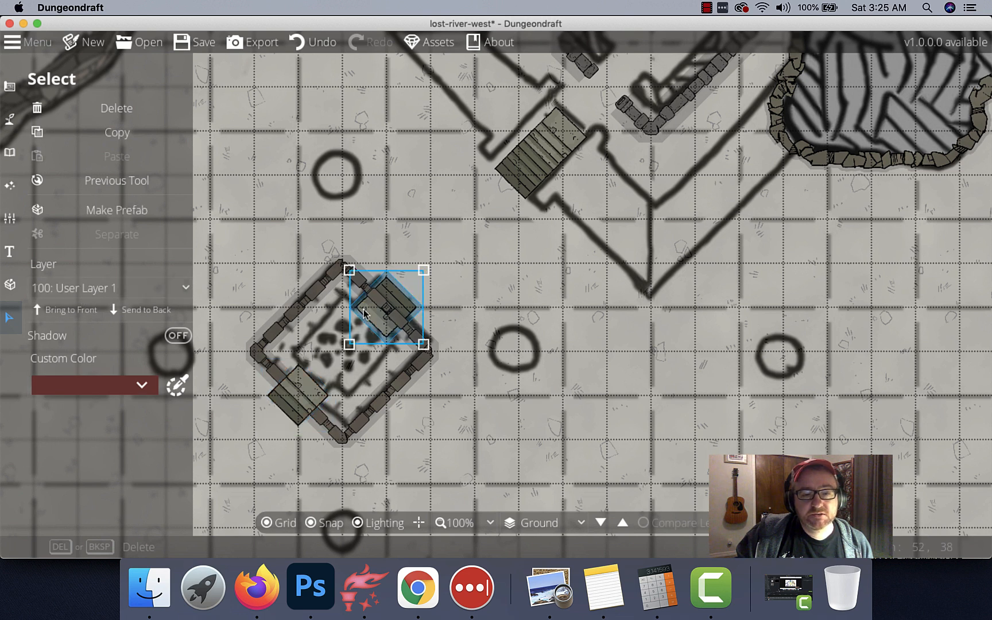
left_click(129, 290)
left_click(107, 508)
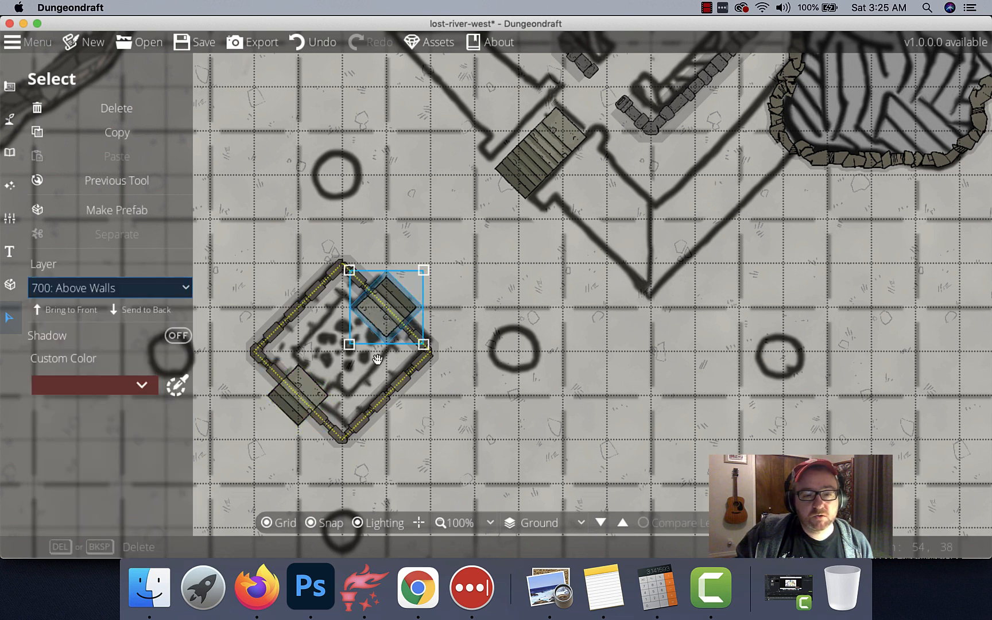
Shift both short staircases outward so their landings sit over the walls of the small structure.
left_click(307, 388)
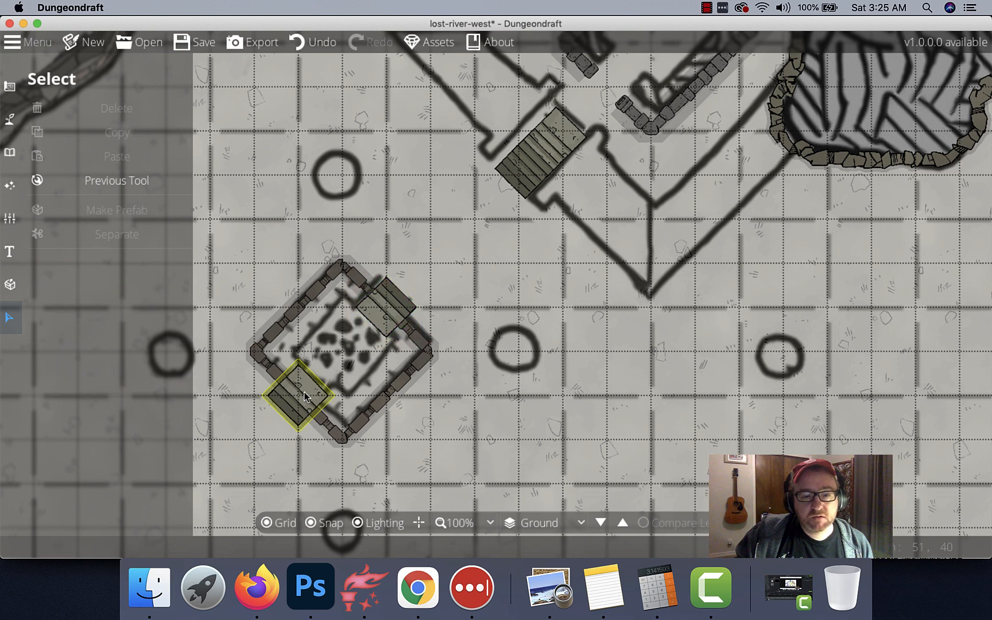
mouse_move(309, 385)
left_mouse_down()
mouse_move(297, 393)
mouse_move(303, 402)
left_mouse_up()
left_click(472, 288)
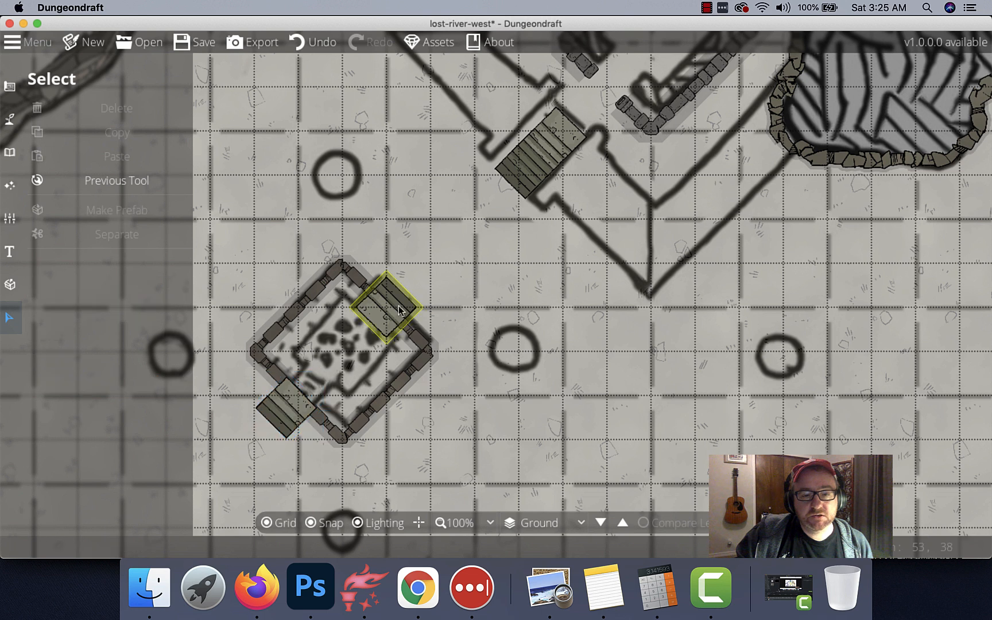
left_click(372, 316)
left_click_drag(372, 316, 387, 301)
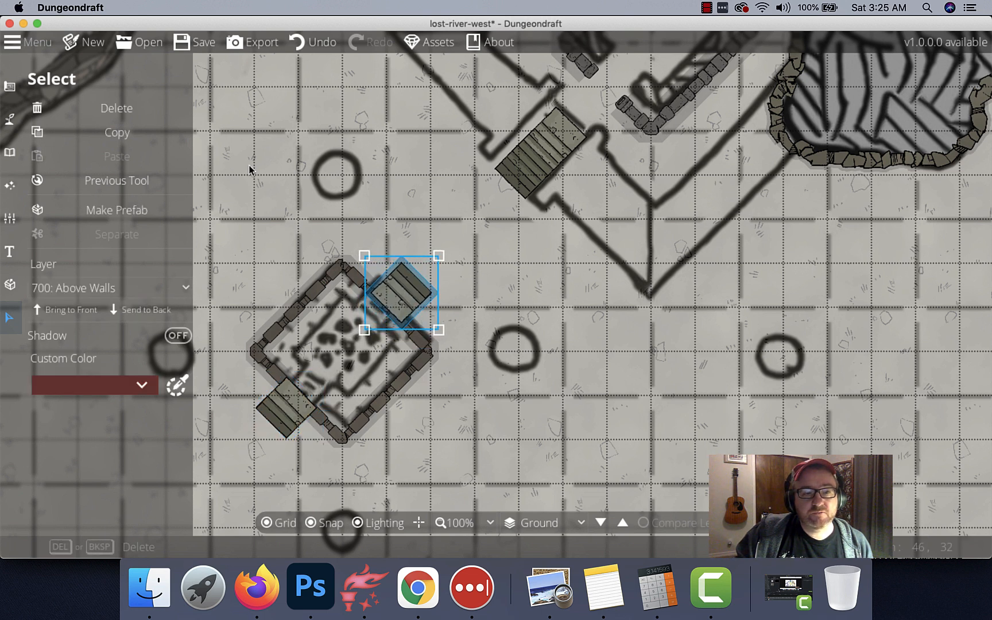
Return to the Object Tool and search the library for "fire".
left_click(9, 87)
left_click(9, 119)
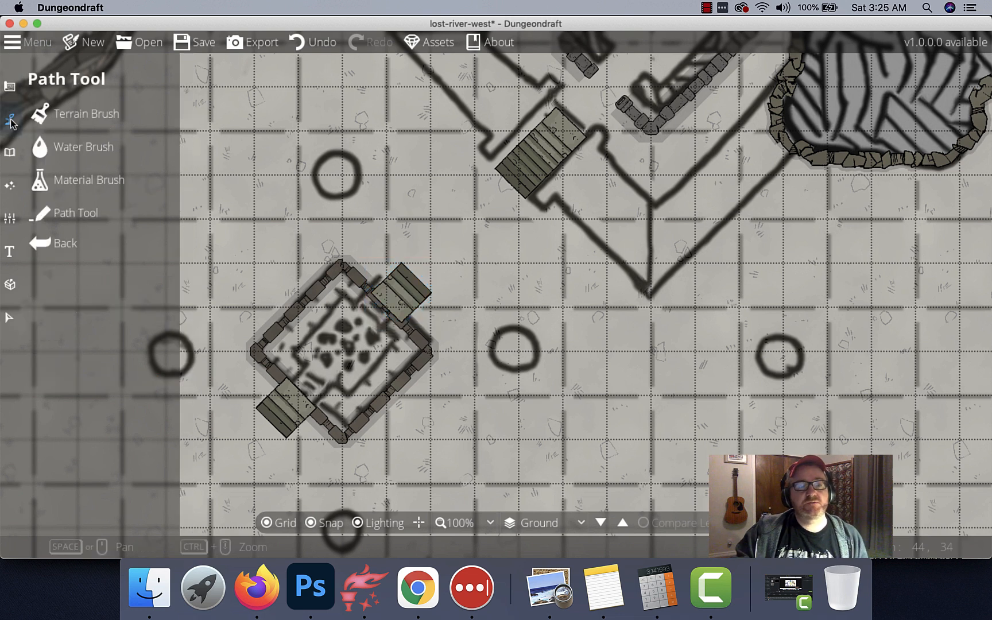
left_click(11, 154)
left_click(86, 113)
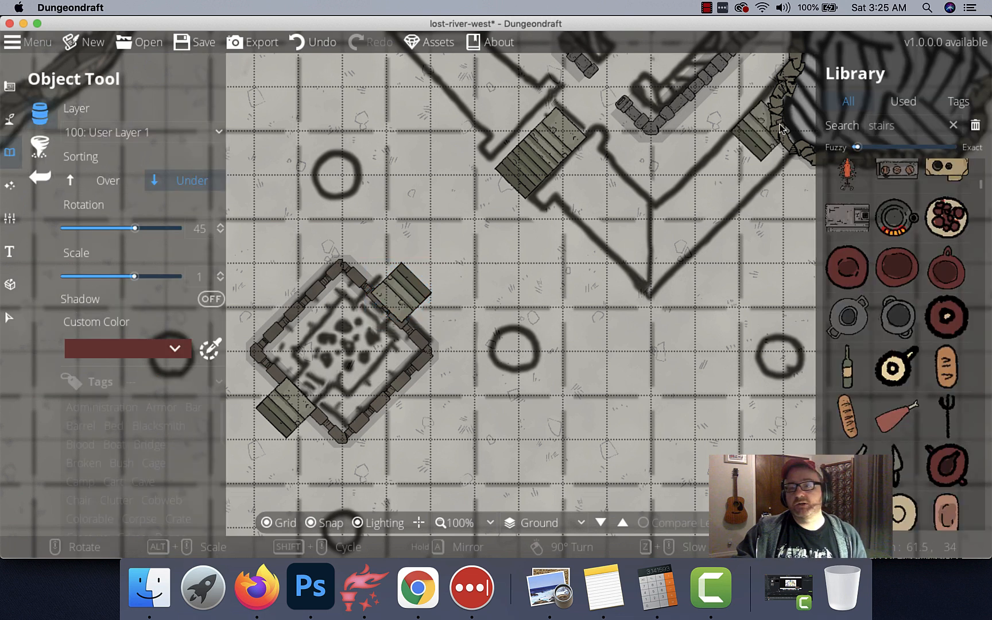
left_click(881, 121)
type("fire")
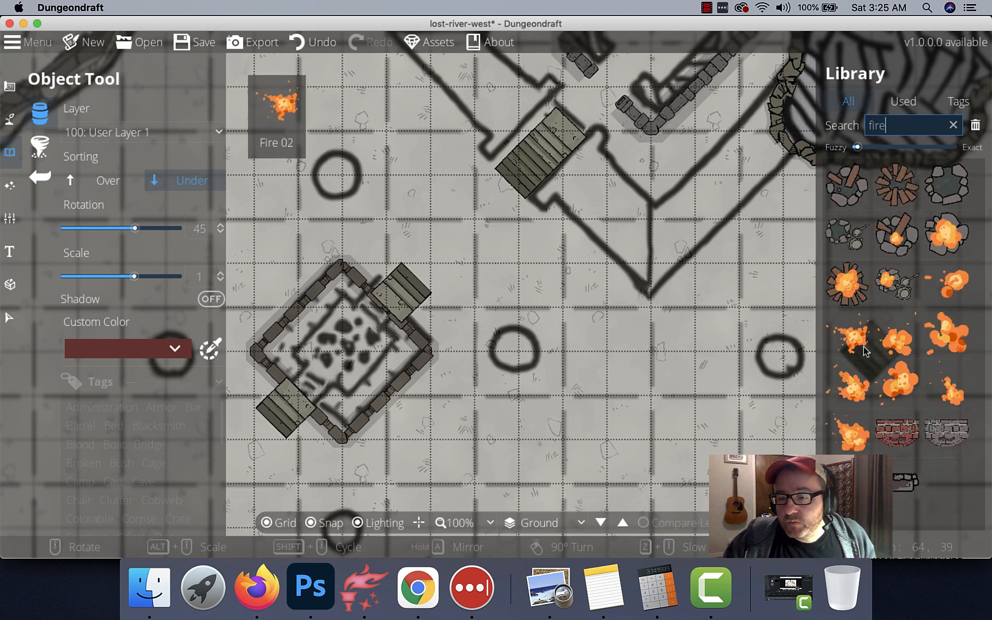
Try the burning campfire object over the walled fire pit, enlarging it to about scale 3.
left_click(848, 284)
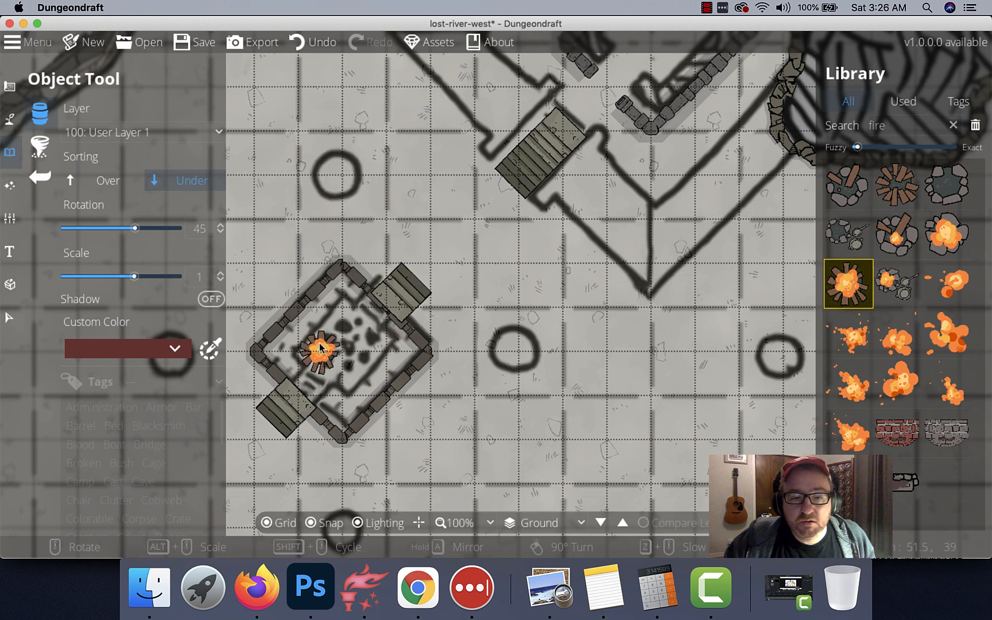
scroll(342, 346, "up", 9, "alt")
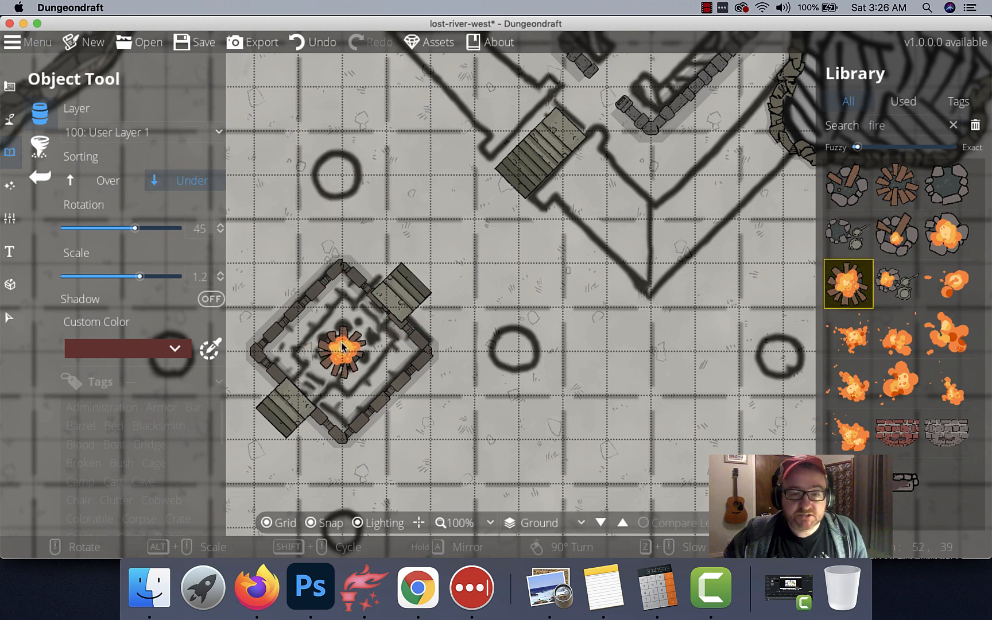
scroll(342, 346, "up", 7, "alt")
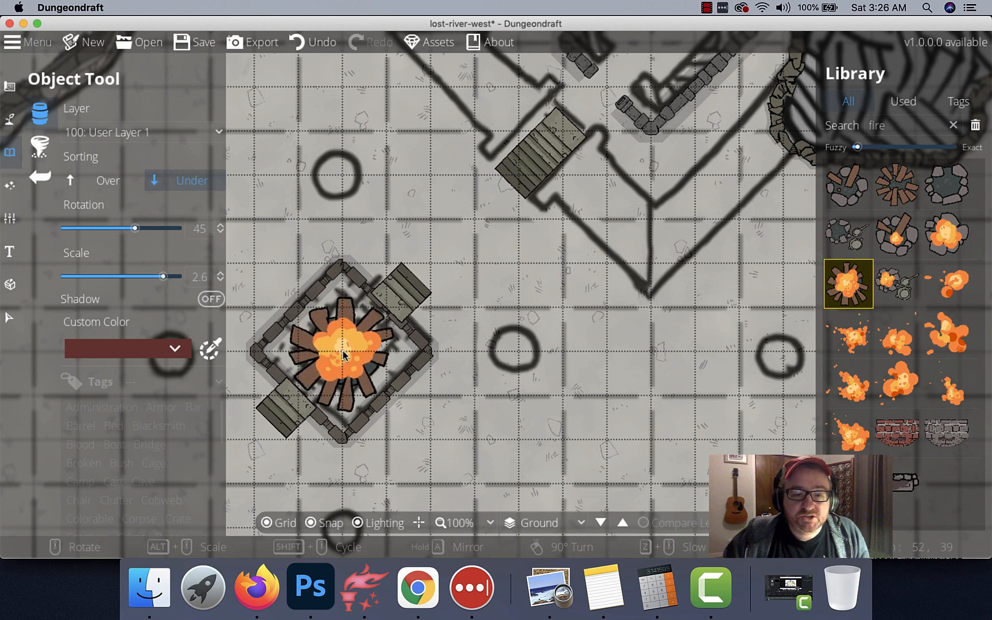
left_click(131, 133)
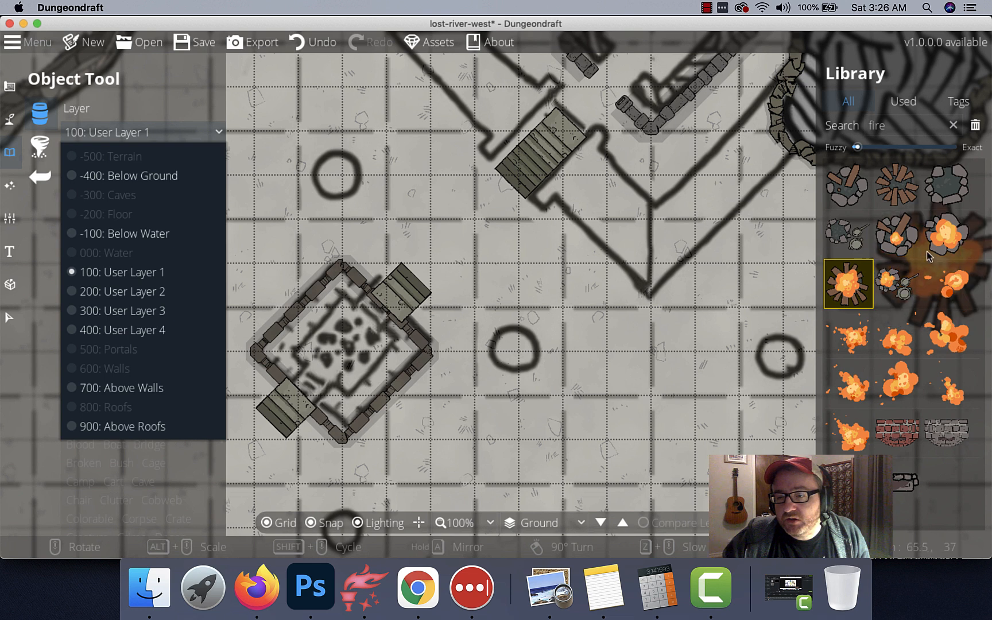
Place the Fire 08 object at scale 2.8 inside the walled fire pit and save the map.
left_click(853, 432)
left_click(837, 441)
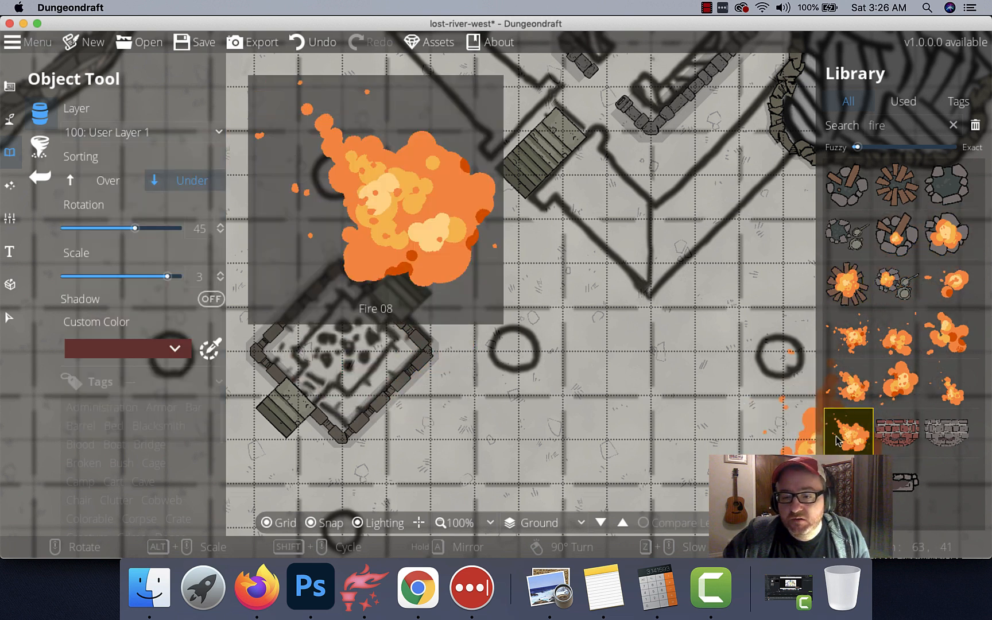
scroll(345, 334, "down", 2)
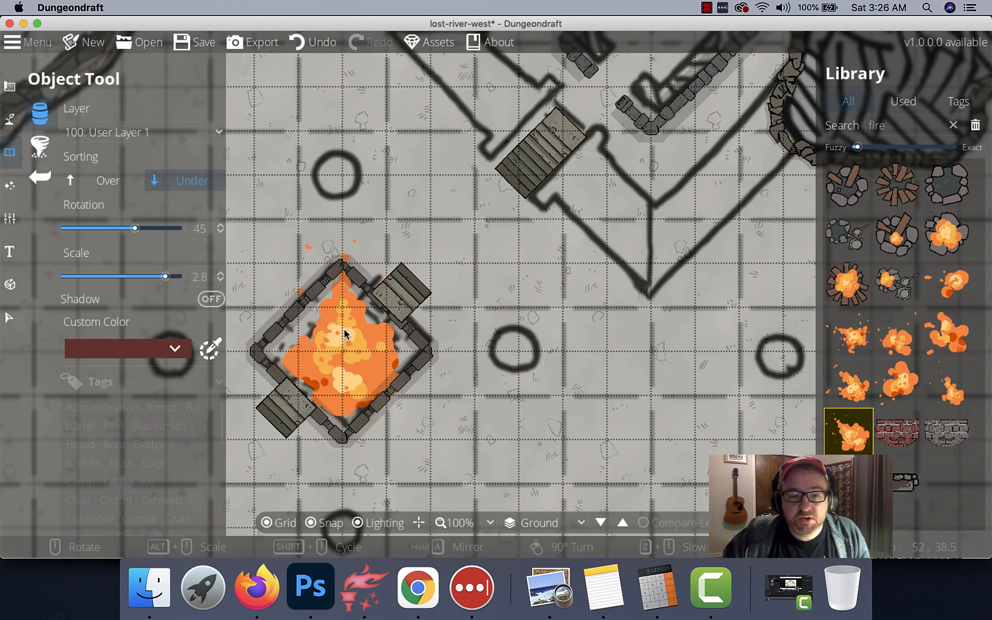
left_click(344, 328)
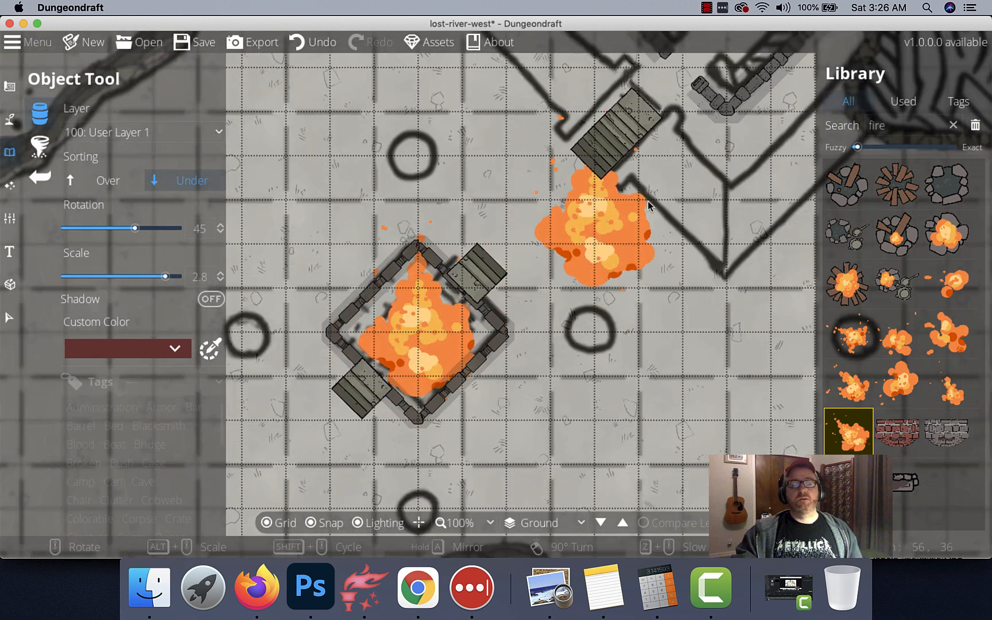
left_click_drag(648, 201, 677, 172)
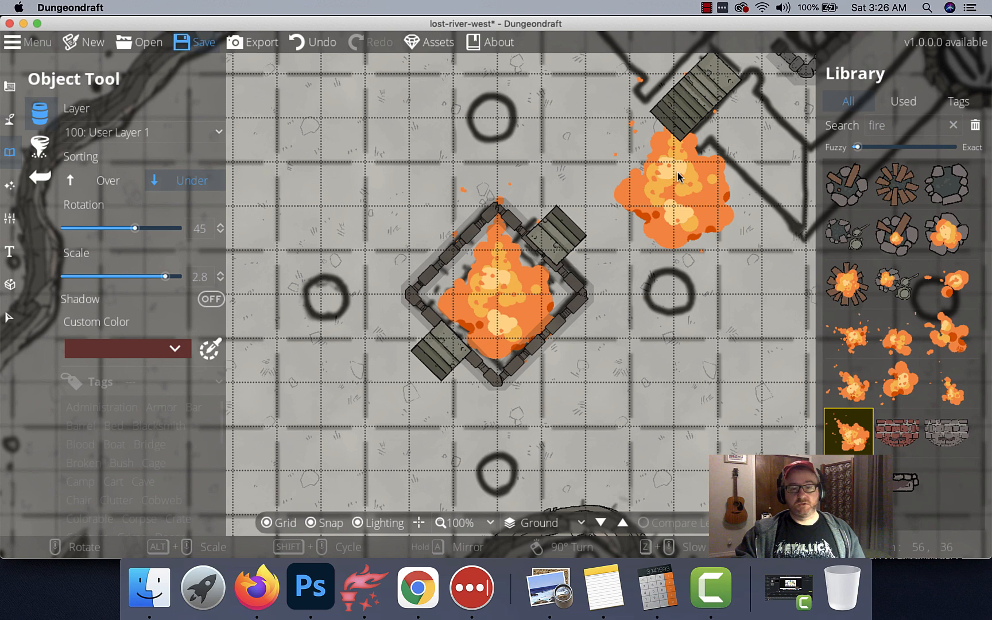
key("super+s")
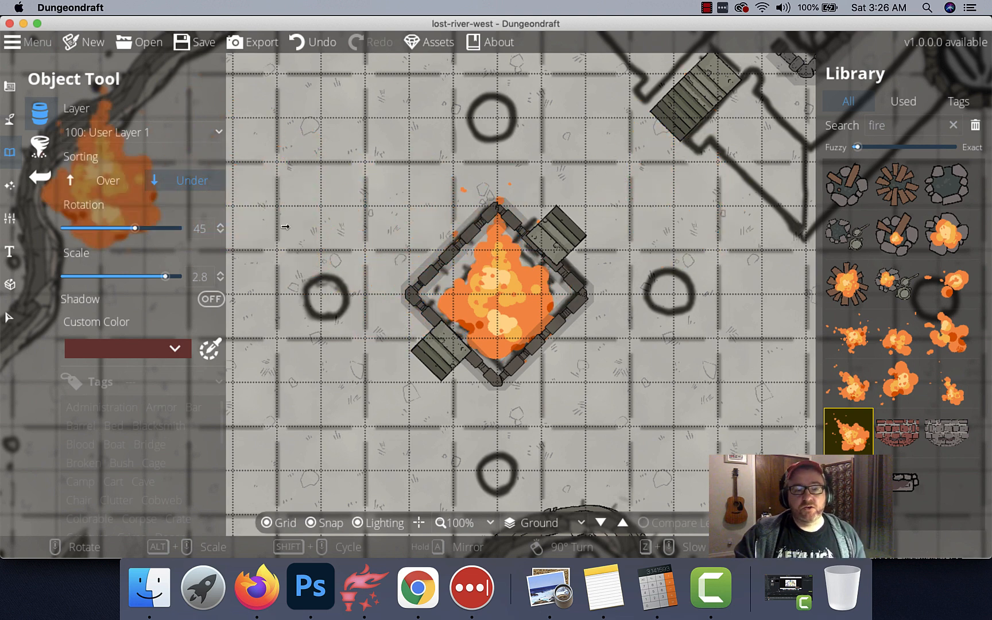
Set up the Pattern Shape Tool with the blank pattern in dark red, hex 680000.
left_click(18, 94)
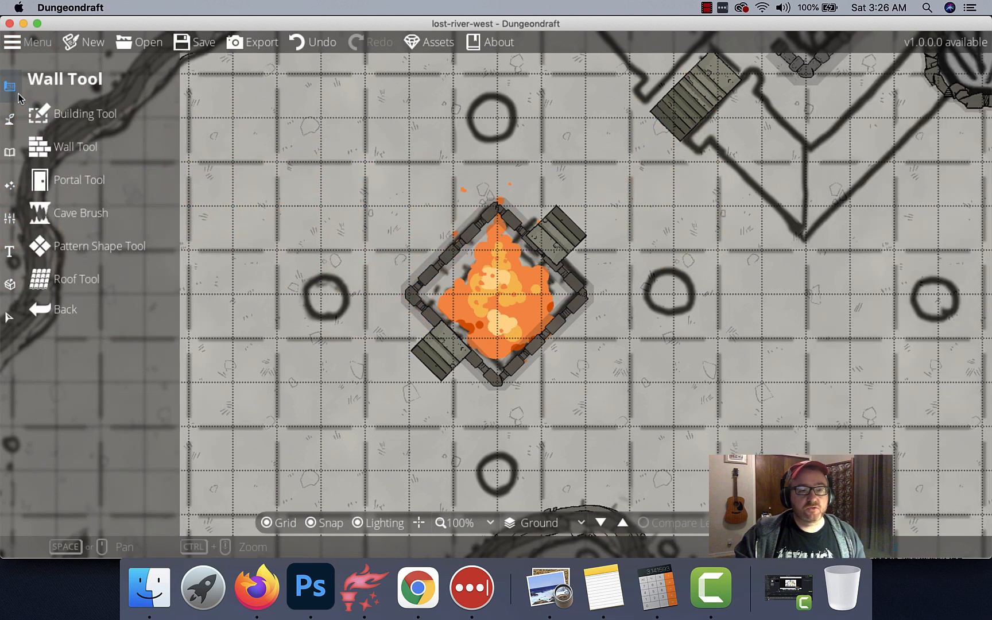
left_click(81, 243)
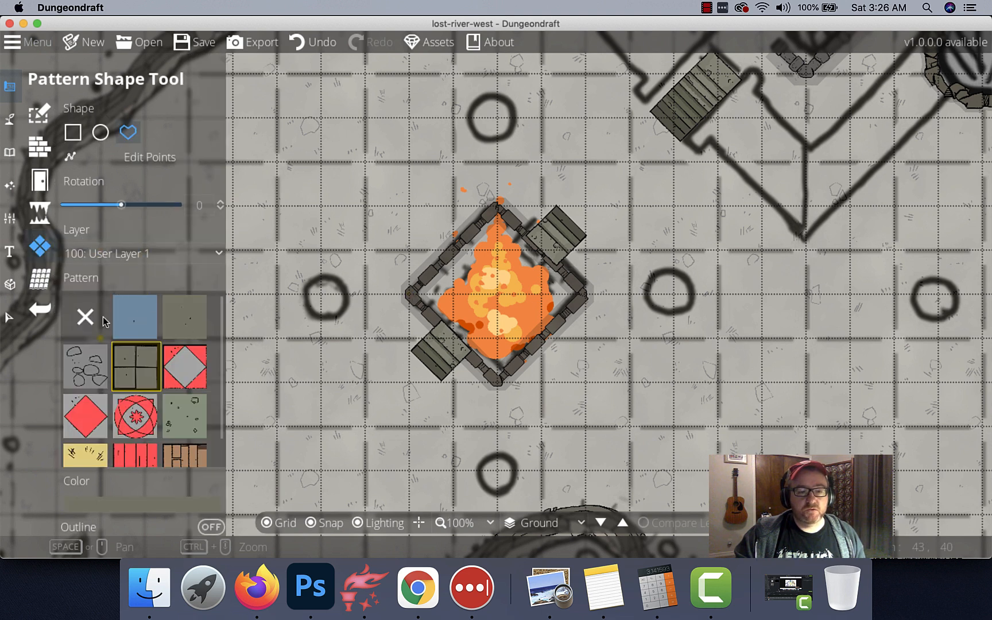
left_click(78, 306)
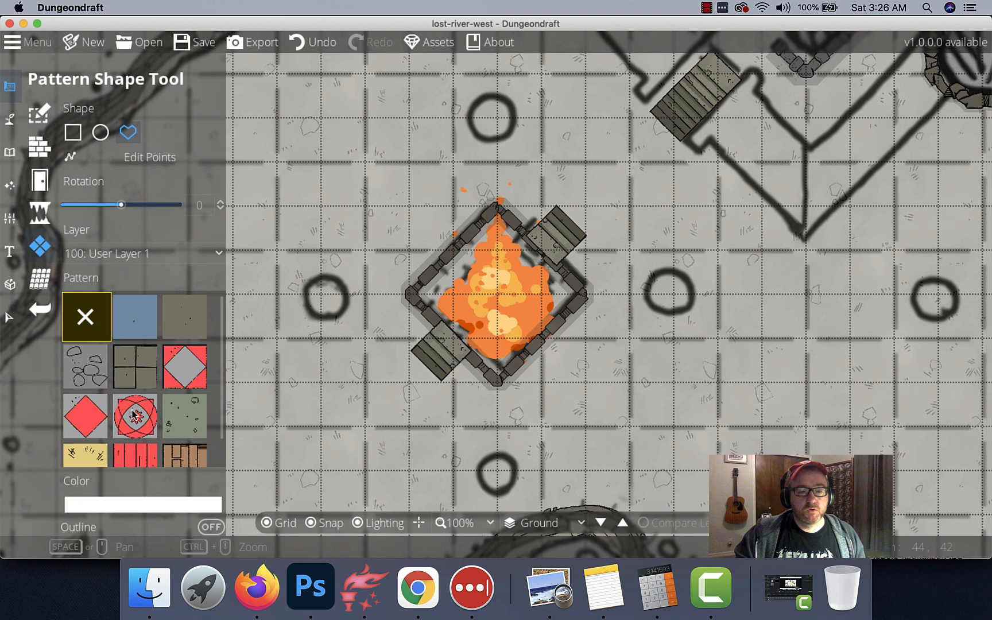
scroll(133, 414, "down", 1)
left_click_drag(113, 276, 186, 273)
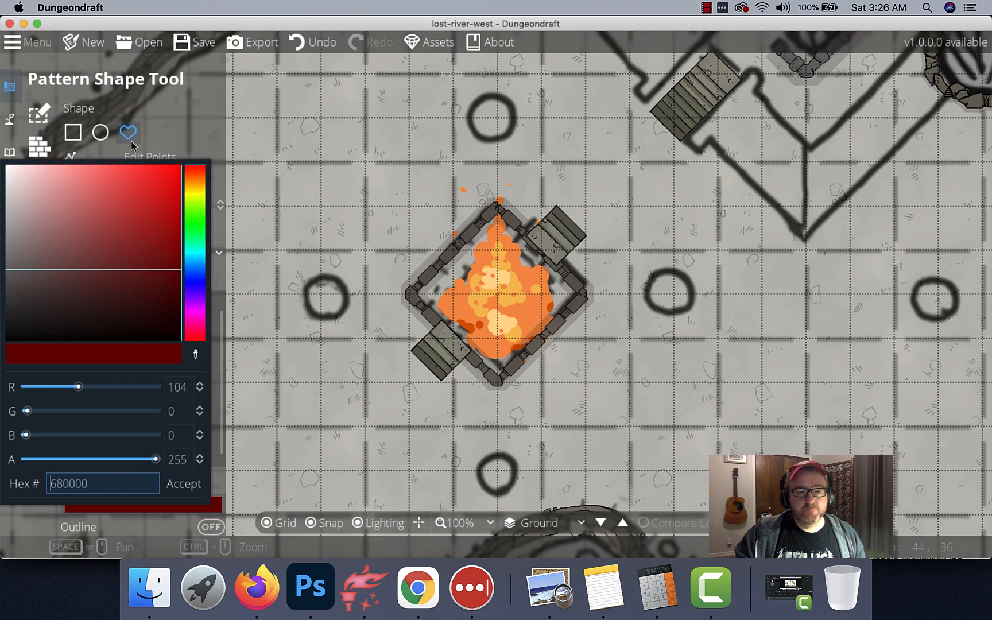
left_click(184, 484)
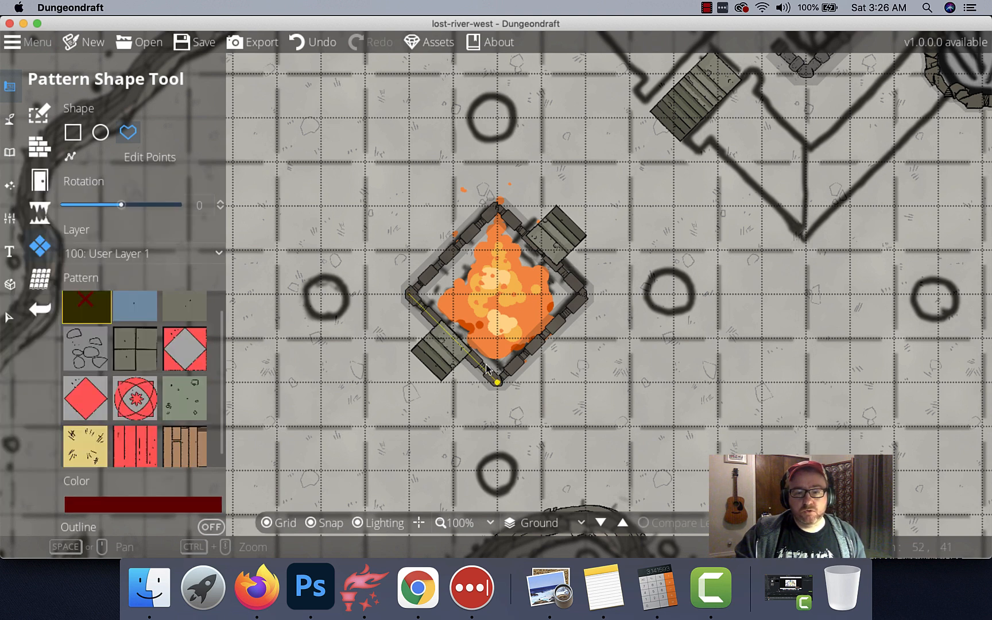
Draw a four-cornered pattern shape filling the fire pit's floor along the inside of its walls.
left_click(495, 380)
left_click(583, 297)
left_click(494, 229)
left_click(408, 294)
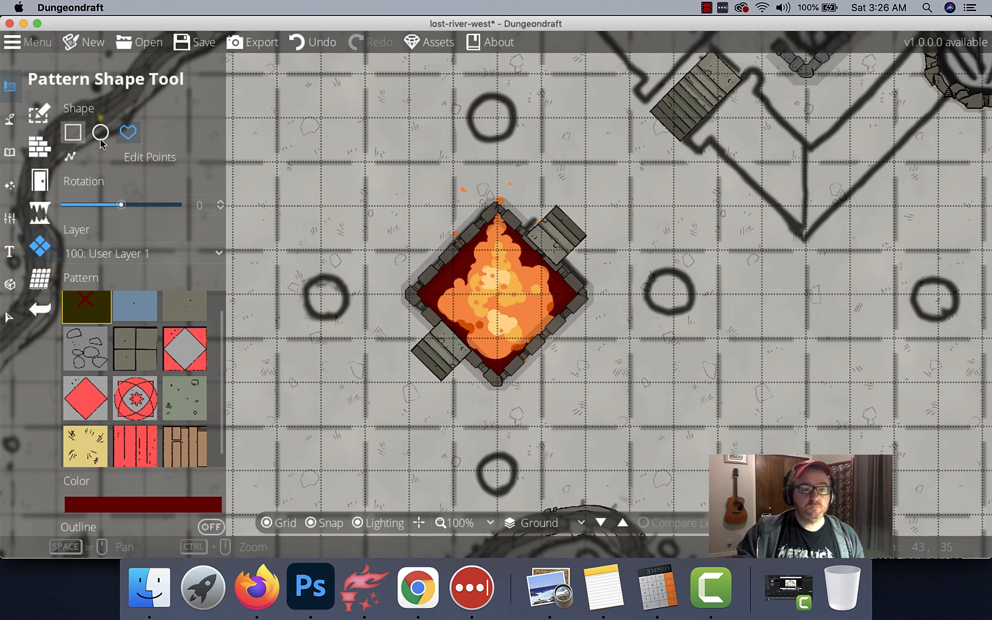
Search the object library for "pillar" and choose the round stone pillar on a square base.
left_click(10, 151)
left_click(55, 127)
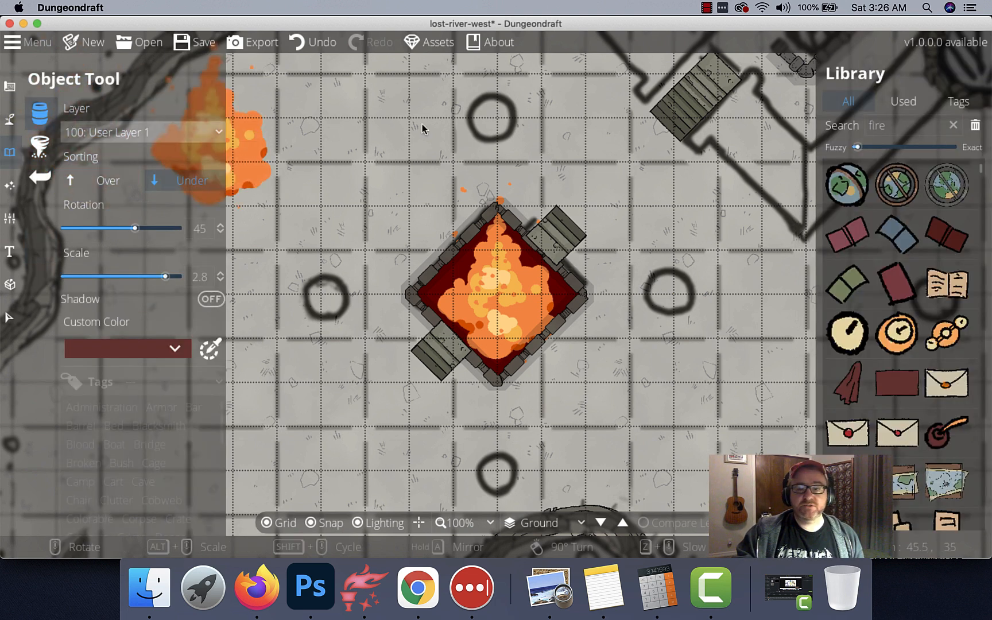
left_click_drag(887, 125, 824, 122)
type("plllar")
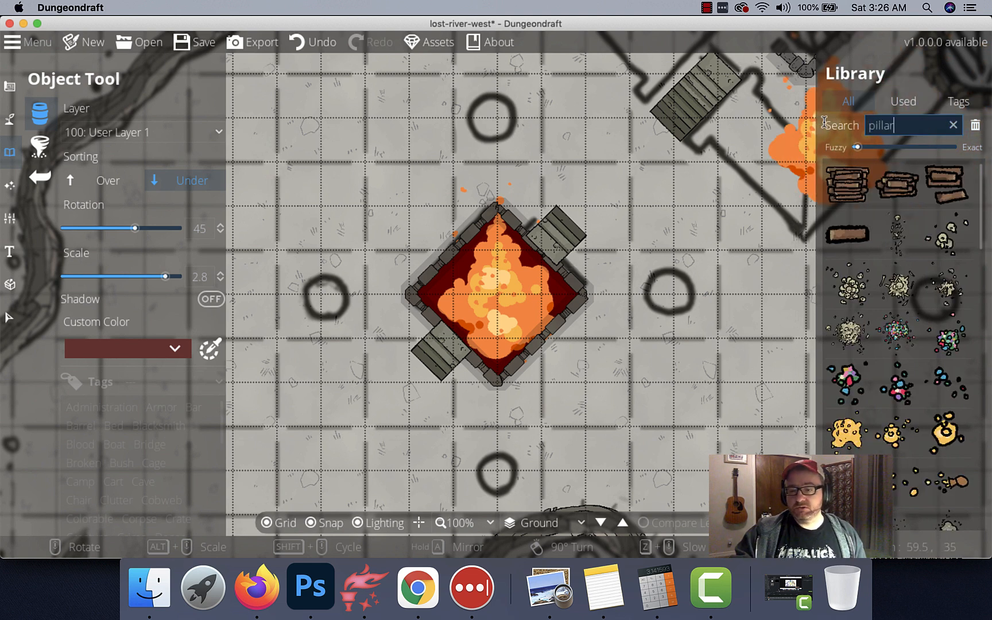
scroll(865, 472, "down", 10)
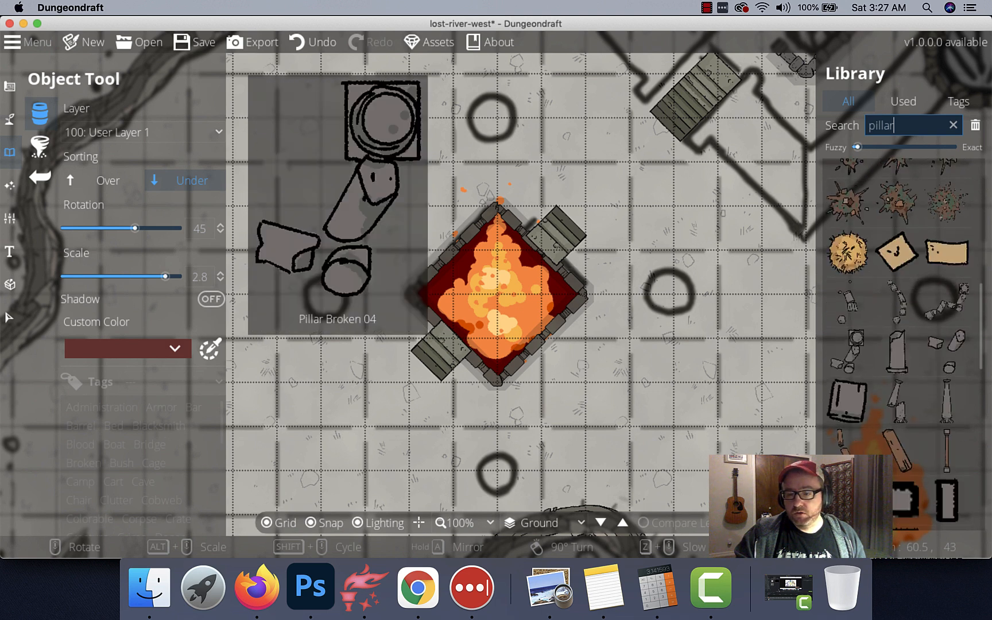
scroll(899, 344, "down", 5)
scroll(849, 442, "up", 1)
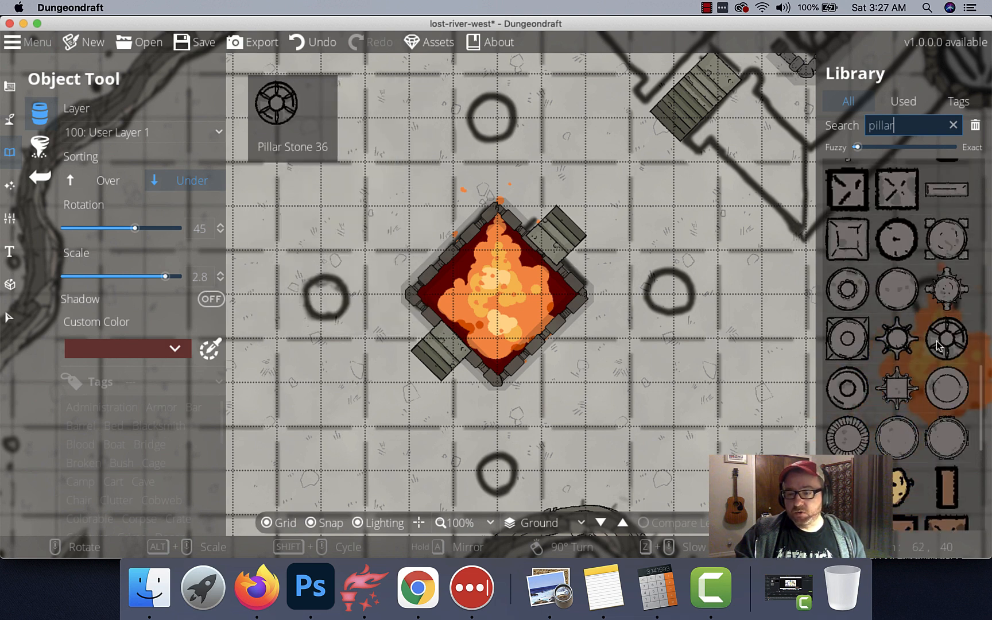
left_click(848, 338)
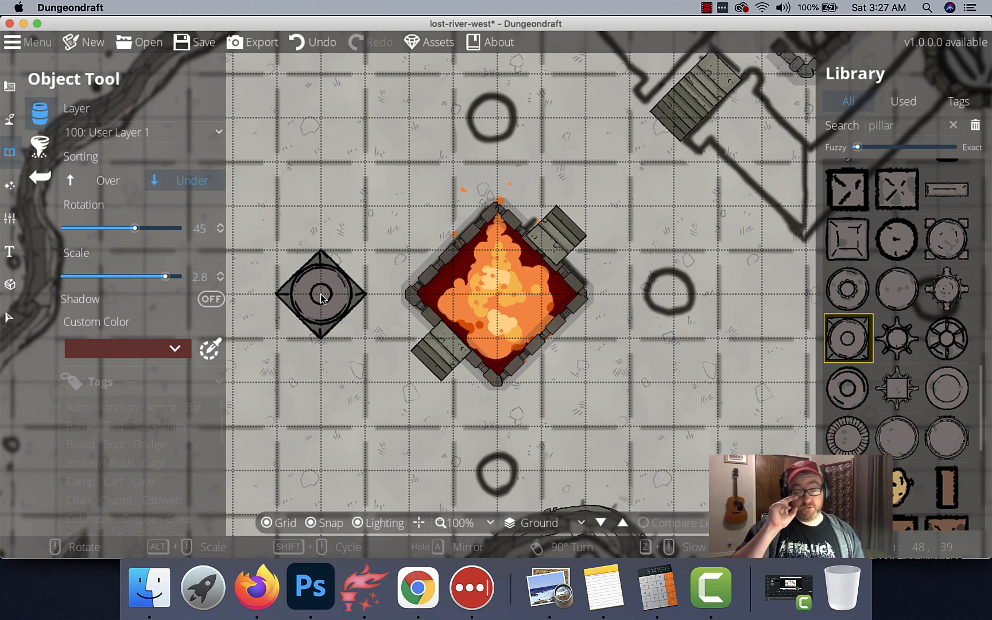
Place six pillars at 45° and scale 2.8 on the sketched circles: four around the fire pit, one farther east and one farther north.
left_click(321, 296)
left_click(498, 121)
left_click(679, 295)
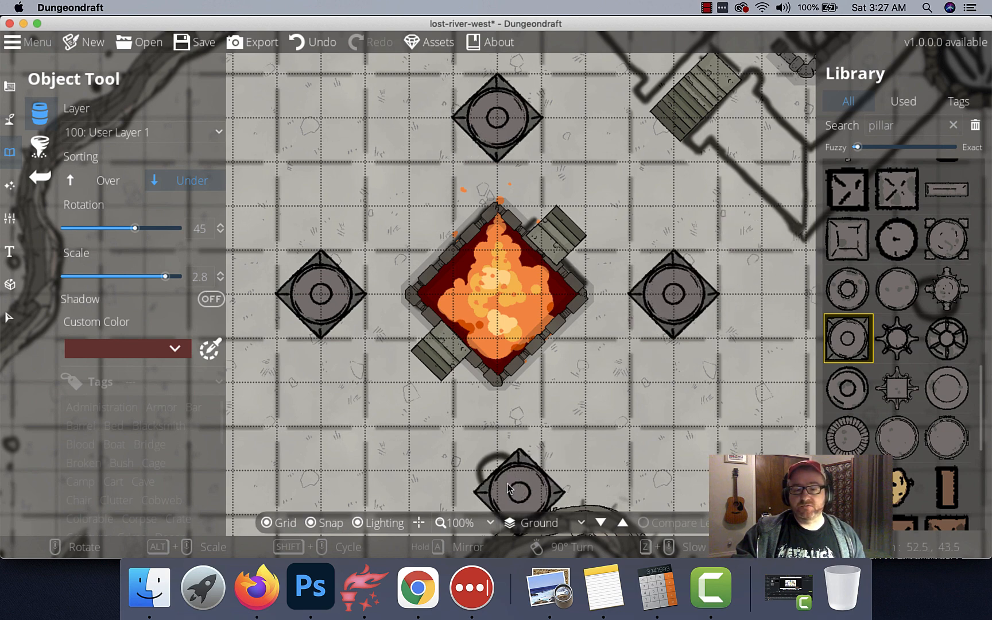
left_click(497, 473)
left_click_drag(524, 330, 328, 197)
left_click(609, 285)
left_click_drag(272, 83, 561, 419)
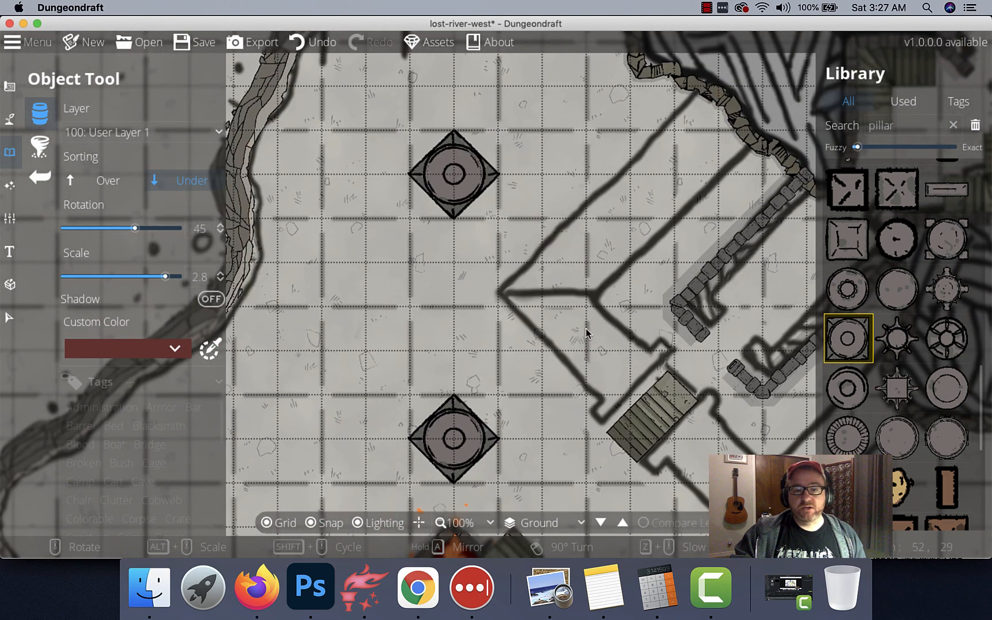
scroll(493, 294, "down", 3)
scroll(494, 293, "down", 2)
scroll(494, 294, "down", 3)
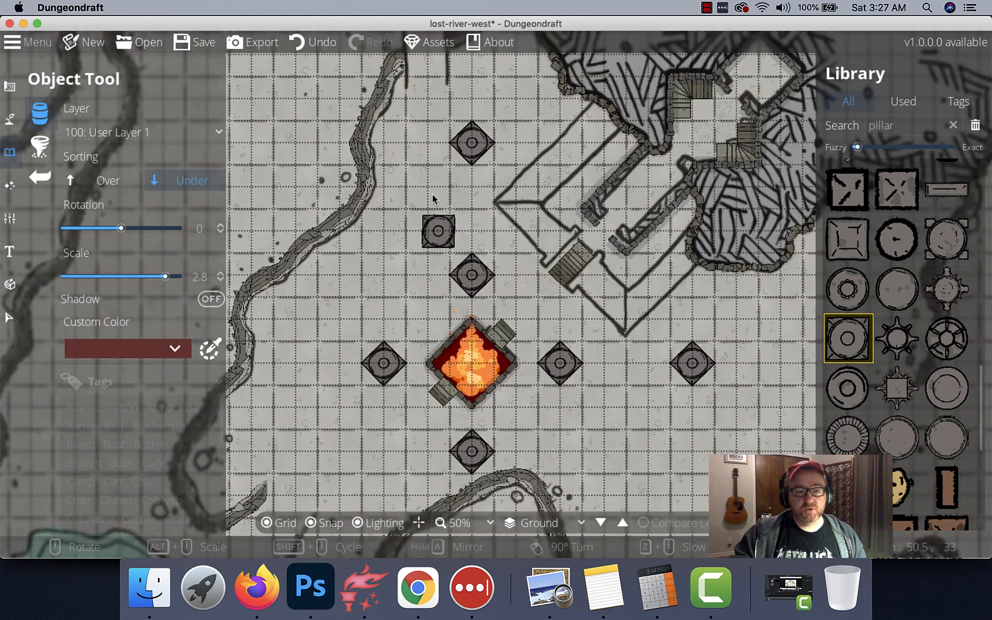
Turn on the shadow for the pillars directly west and north of the fire pit.
left_click(9, 317)
left_click(358, 307)
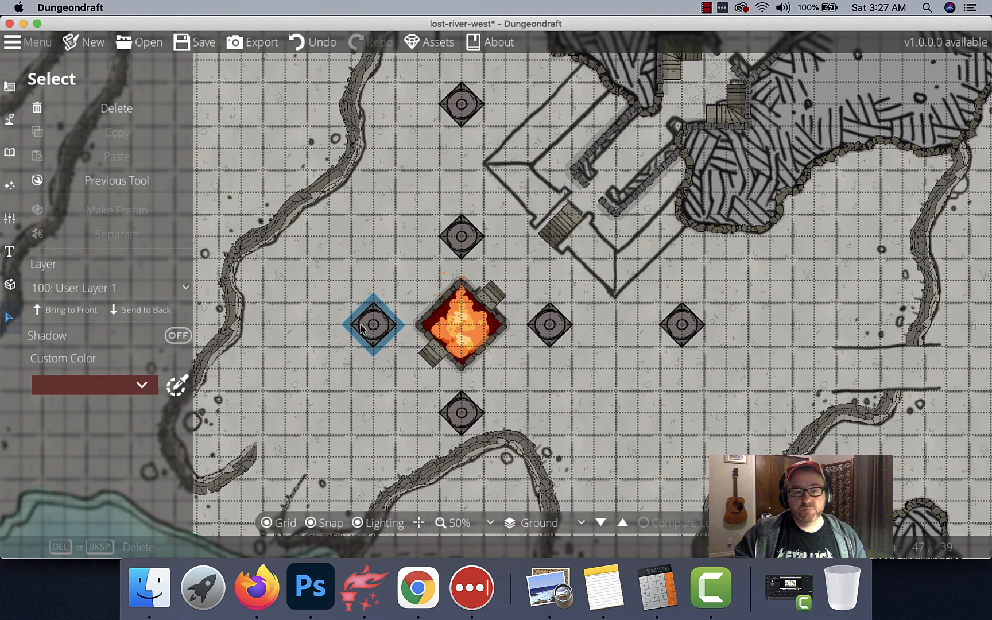
left_click(108, 343)
left_click(463, 240)
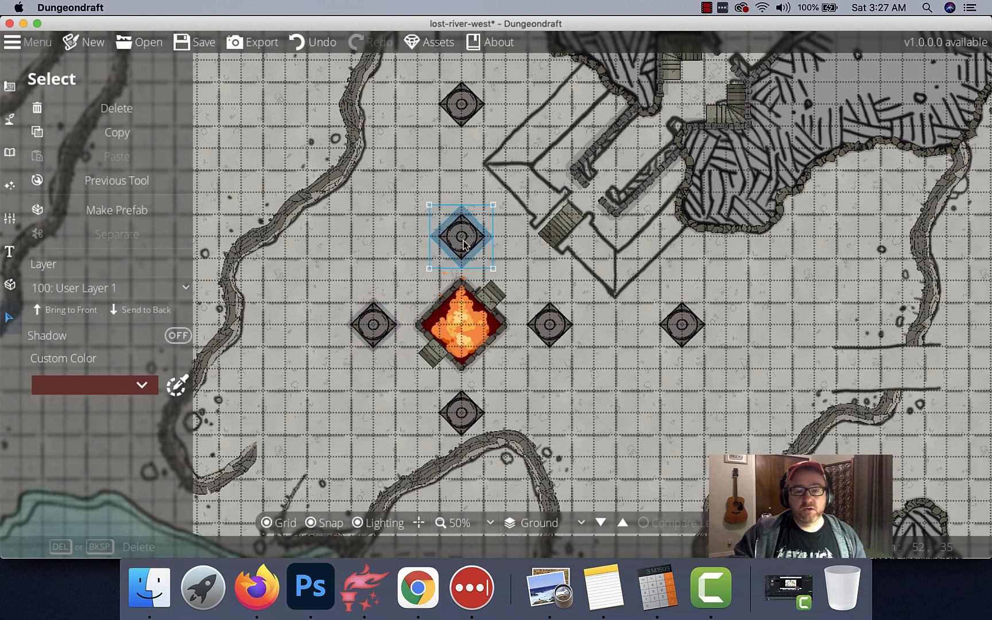
left_click(102, 342)
Turn on the shadow for the pillar south of the fire pit and for the two pillars north of it.
left_click(462, 412)
left_click(550, 325)
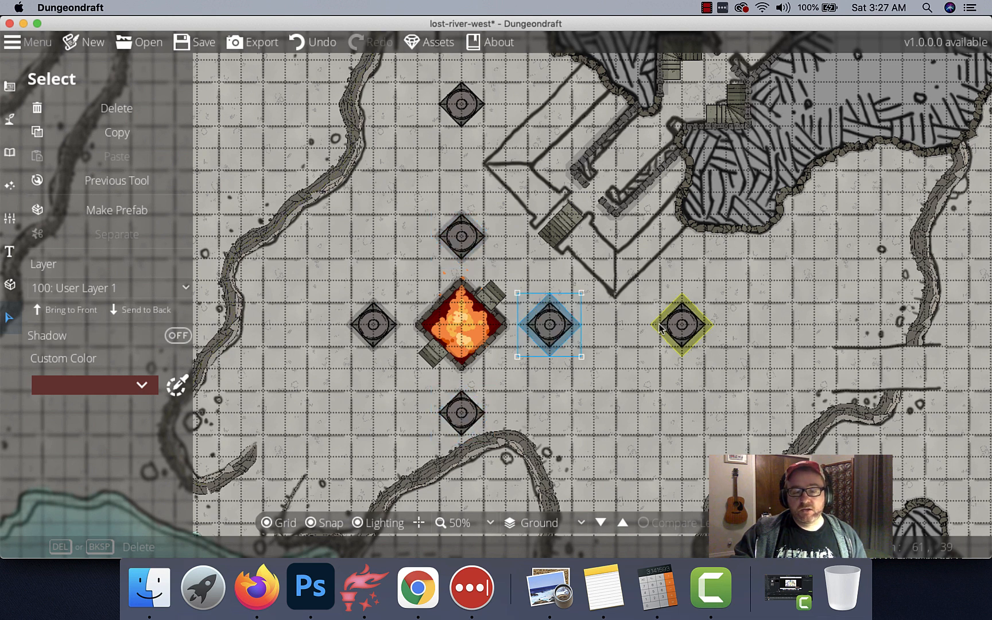
left_click(459, 412)
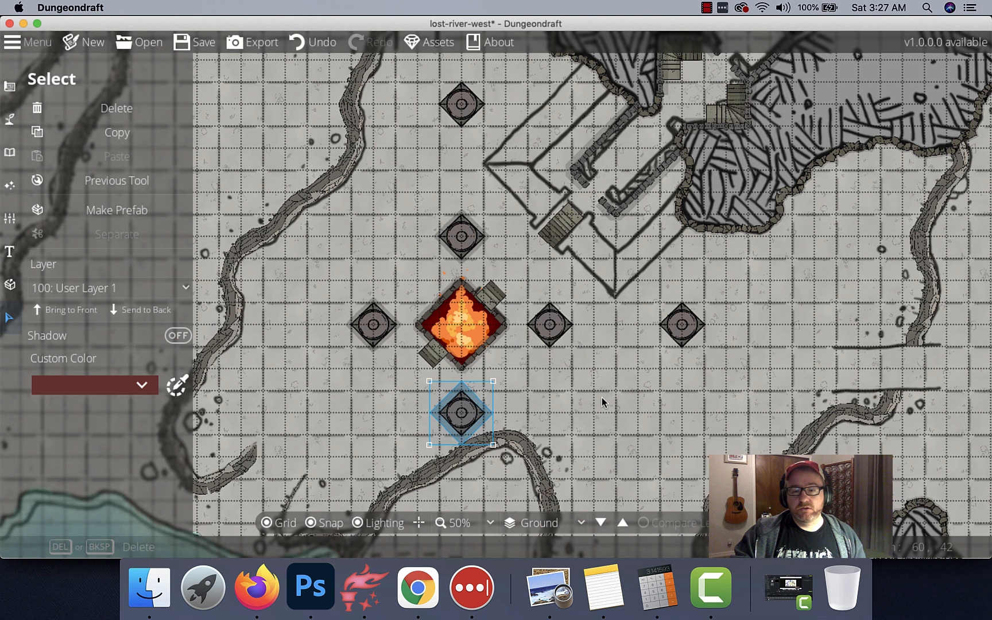
left_click_drag(716, 432, 518, 293)
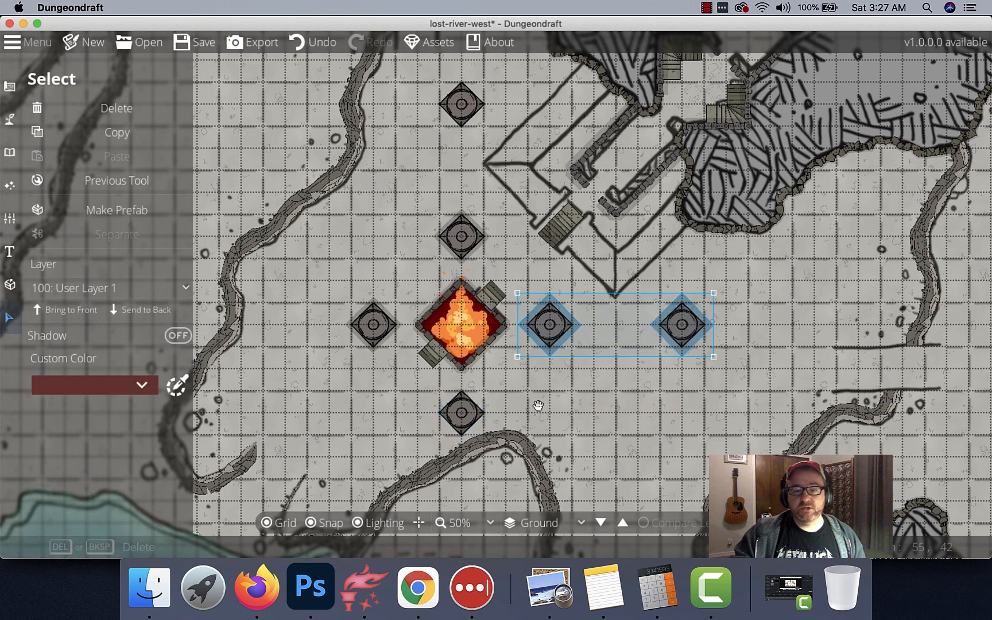
left_click(468, 418)
left_click(126, 336)
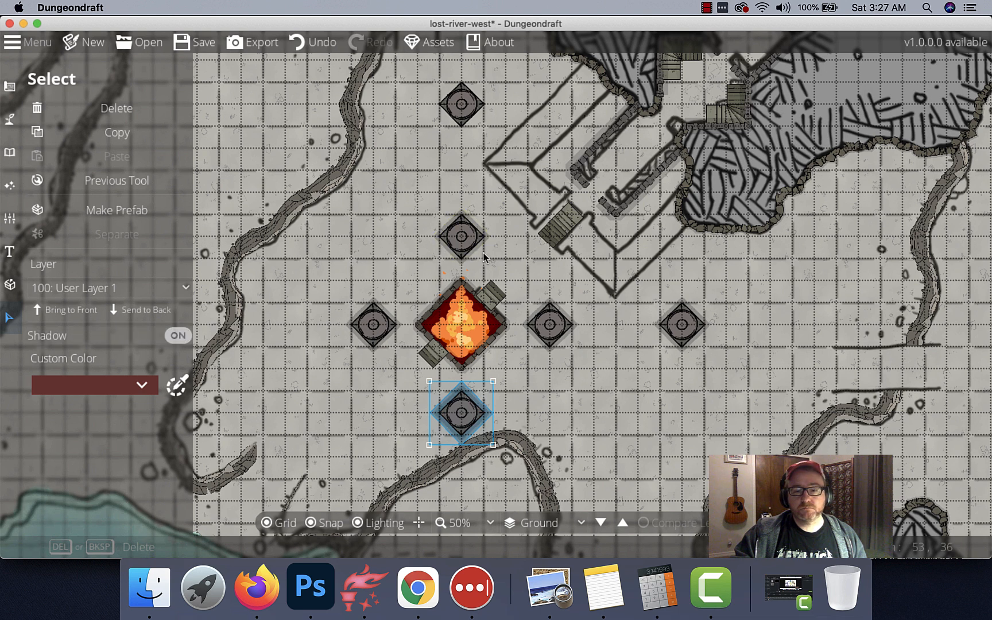
left_click_drag(493, 269, 427, 73)
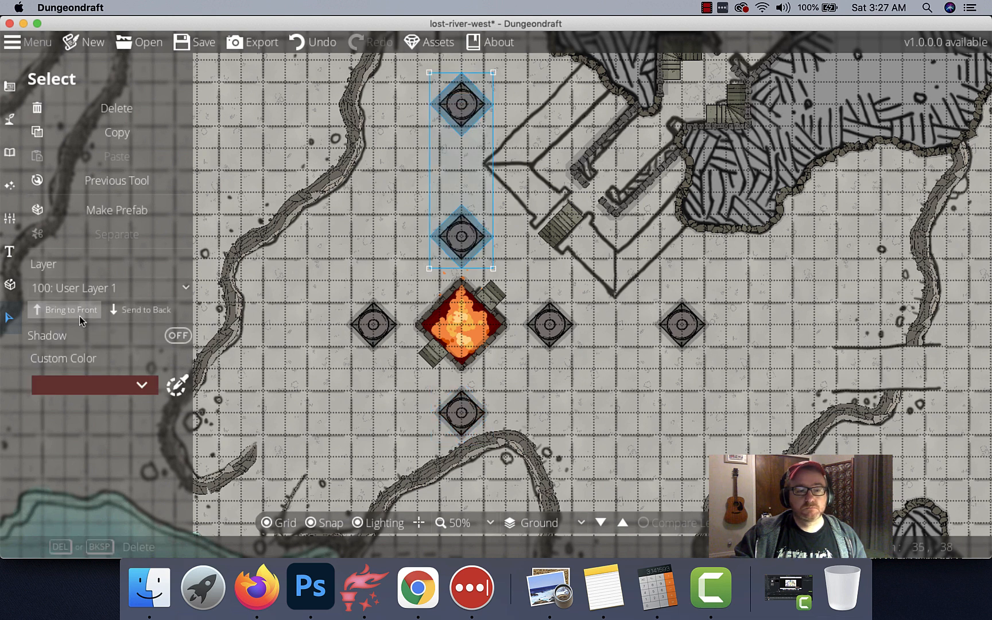
left_click(133, 342)
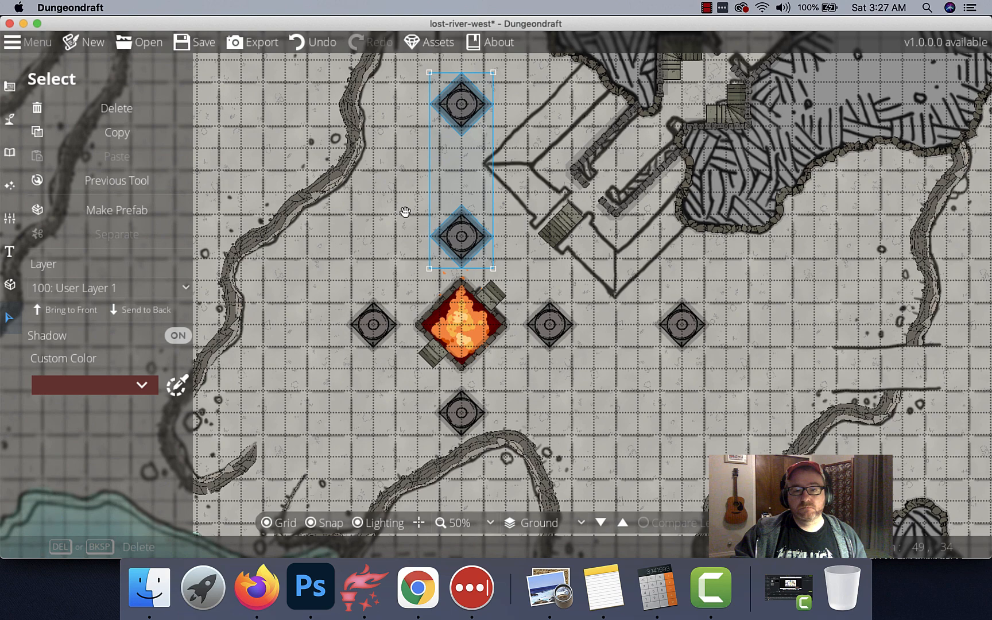
Examine the entrance structure northeast of the fire pit, including its stairs, walls and sketched outer outline.
scroll(405, 212, "up", 5)
scroll(405, 213, "right", 4)
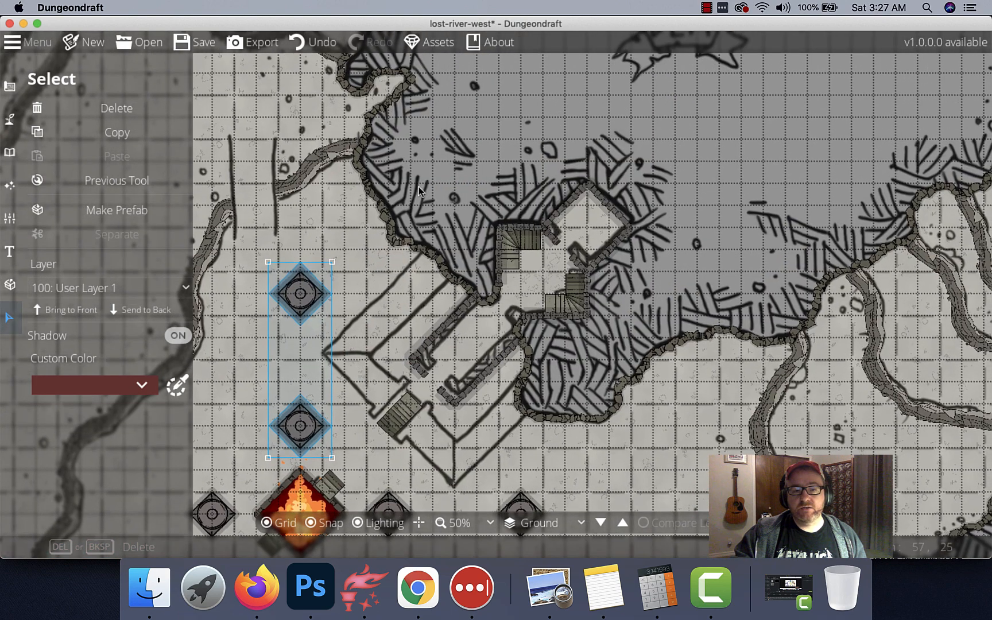
scroll(413, 209, "down", 2)
scroll(414, 209, "left", 2)
left_click(432, 202)
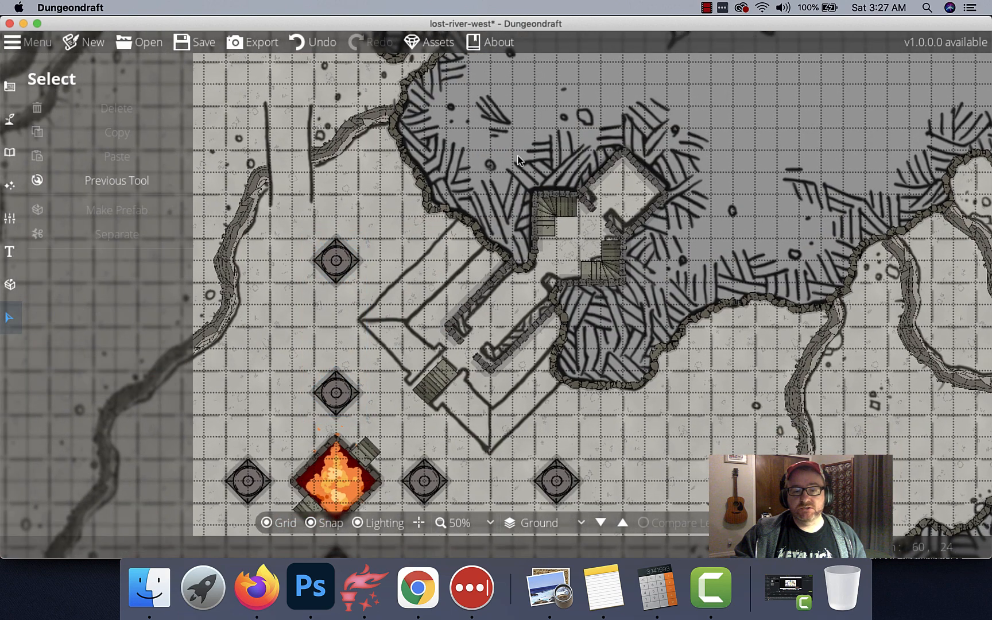
left_click_drag(518, 161, 309, 233)
scroll(485, 181, "down", 2)
scroll(485, 181, "left", 3)
left_click_drag(284, 411, 304, 316)
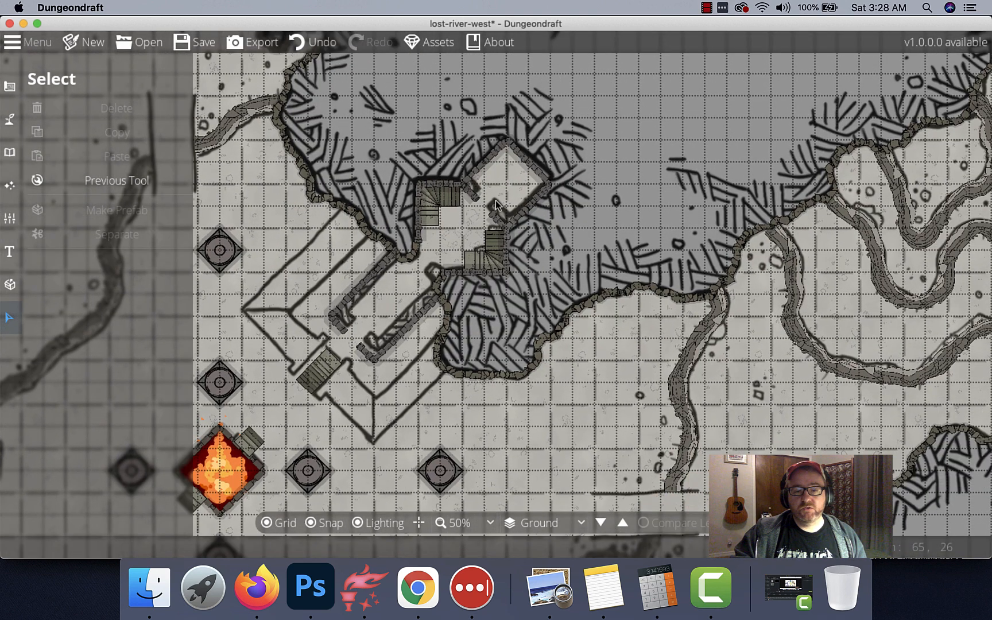
scroll(390, 323, "up", 2)
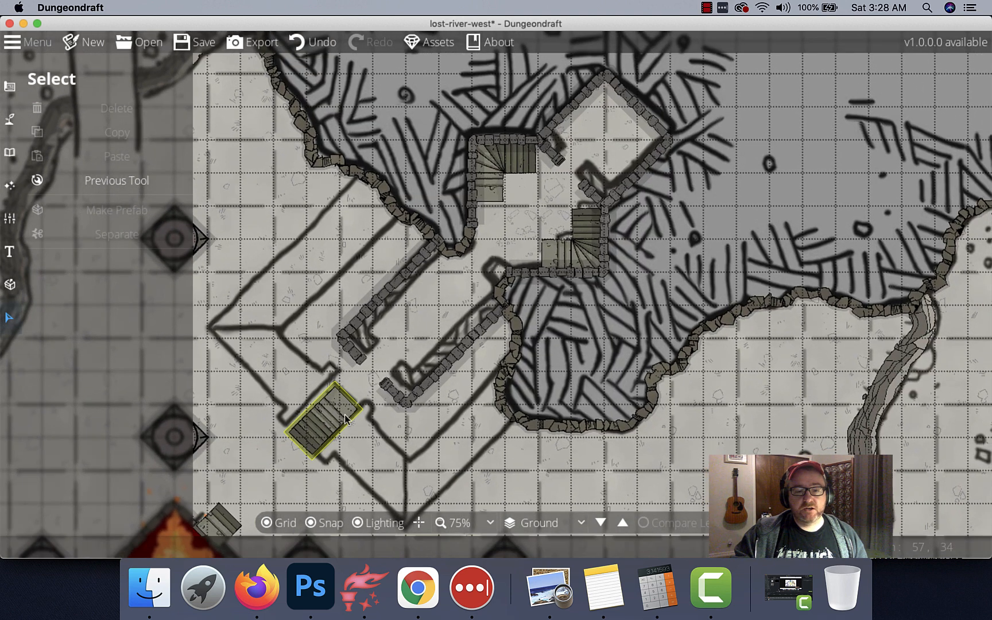
Set up a freeform pattern shape with the square stone tile pattern, rotated 45°, on User Layer 1.
scroll(316, 323, "up", 1)
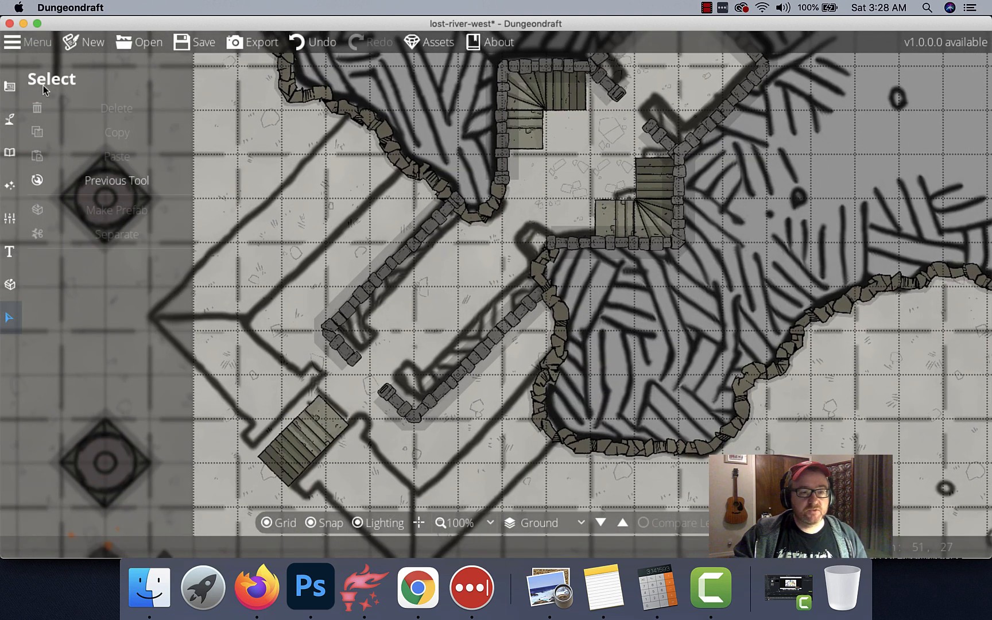
left_click(10, 86)
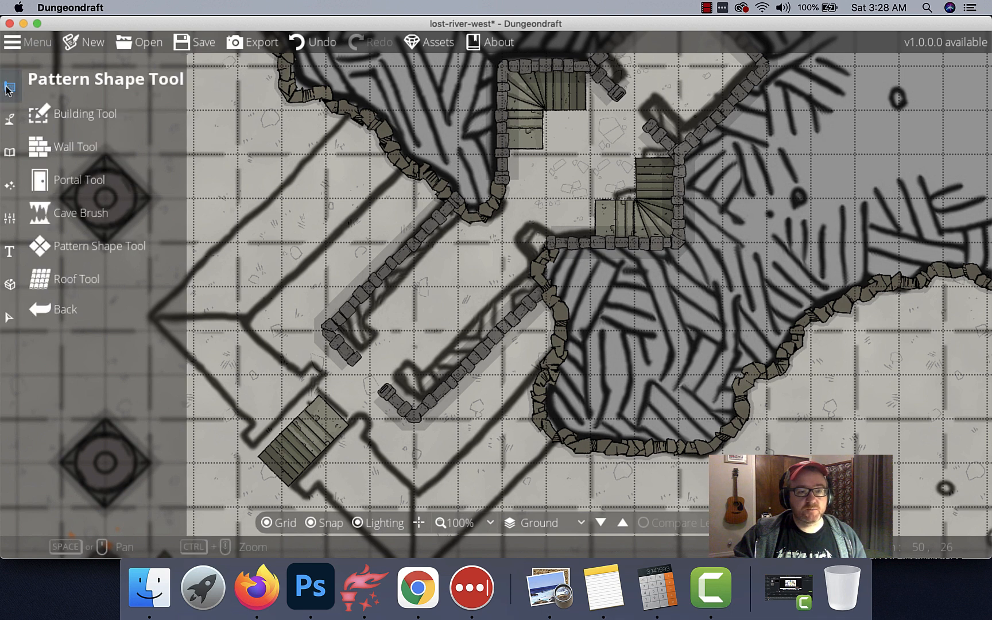
left_click(91, 256)
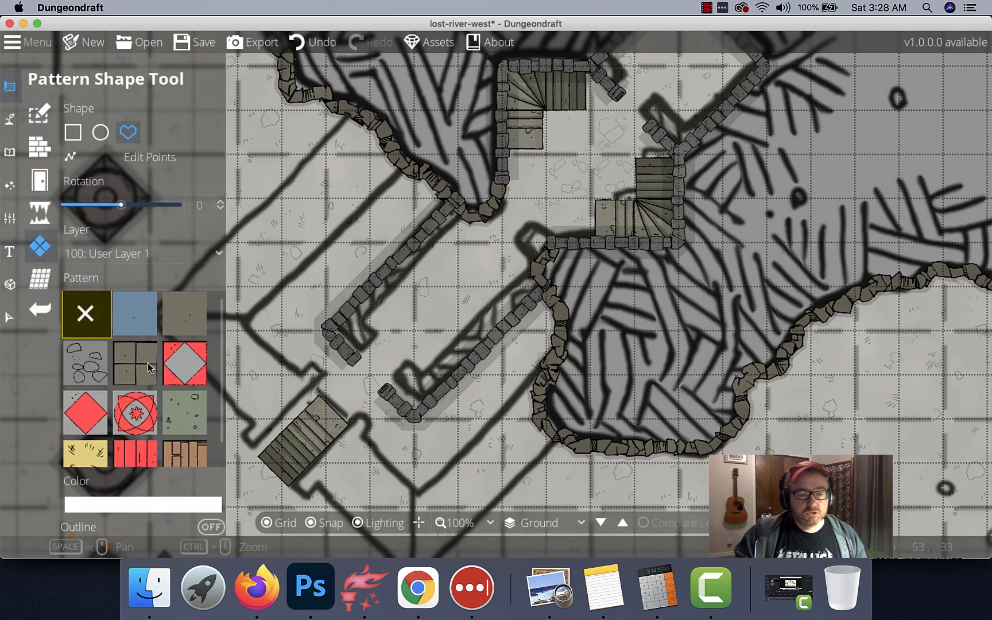
scroll(147, 363, "down", 1)
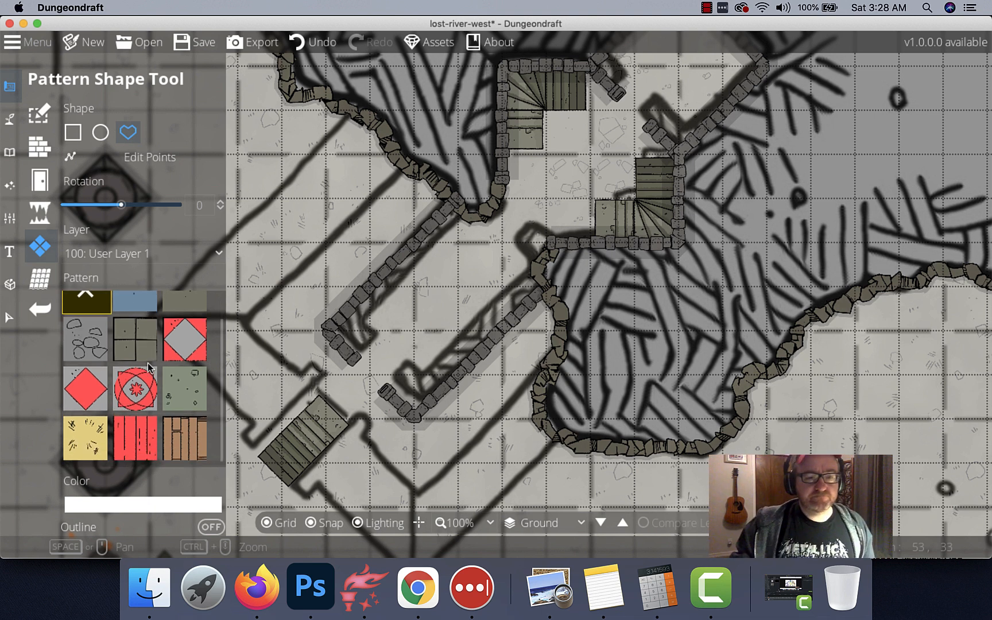
left_click(129, 337)
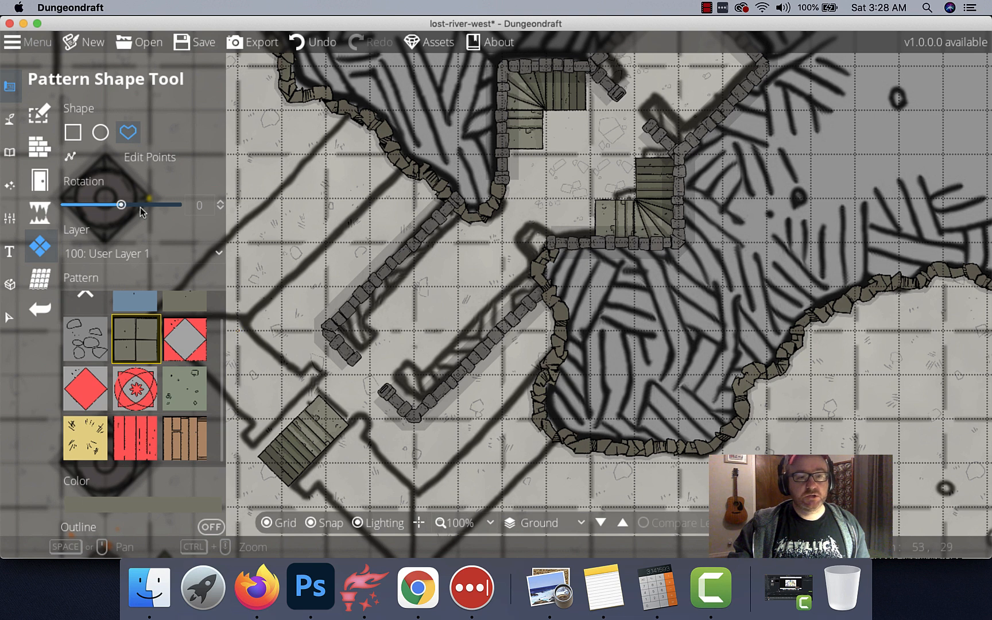
left_click(198, 206)
type("45")
key("Return")
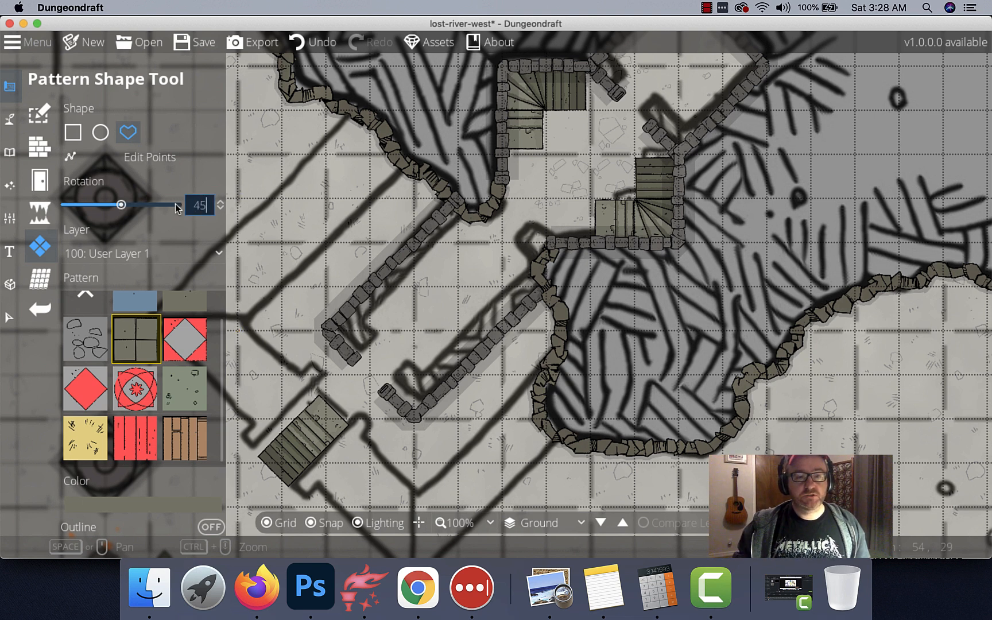
Outline the tiled floor from the sketched inner west corner to the south corner, up to the cave wall, and along it to the entrance wall.
left_click(244, 327)
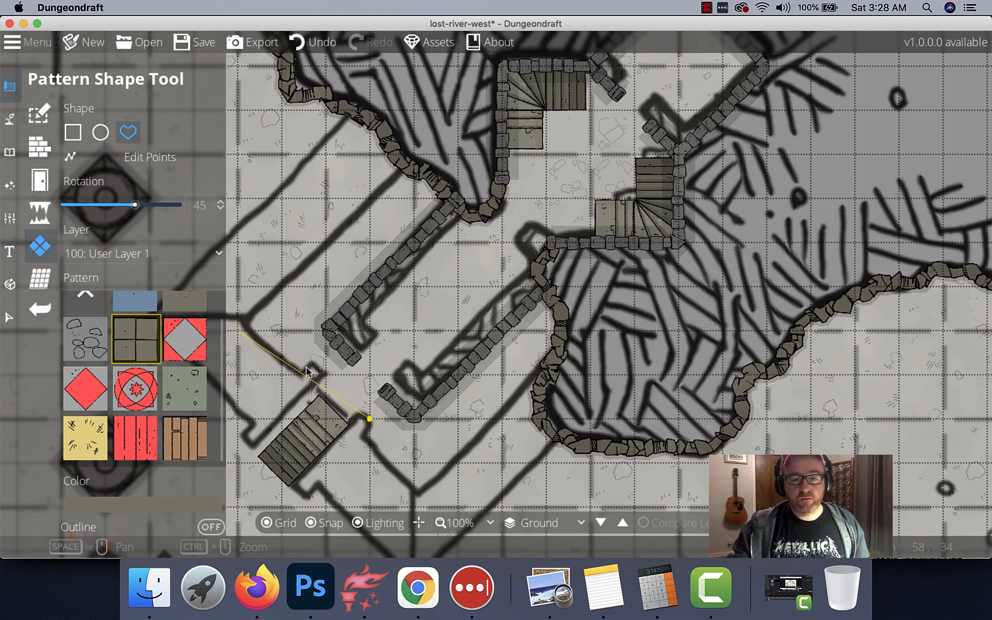
left_click_drag(423, 486, 497, 433)
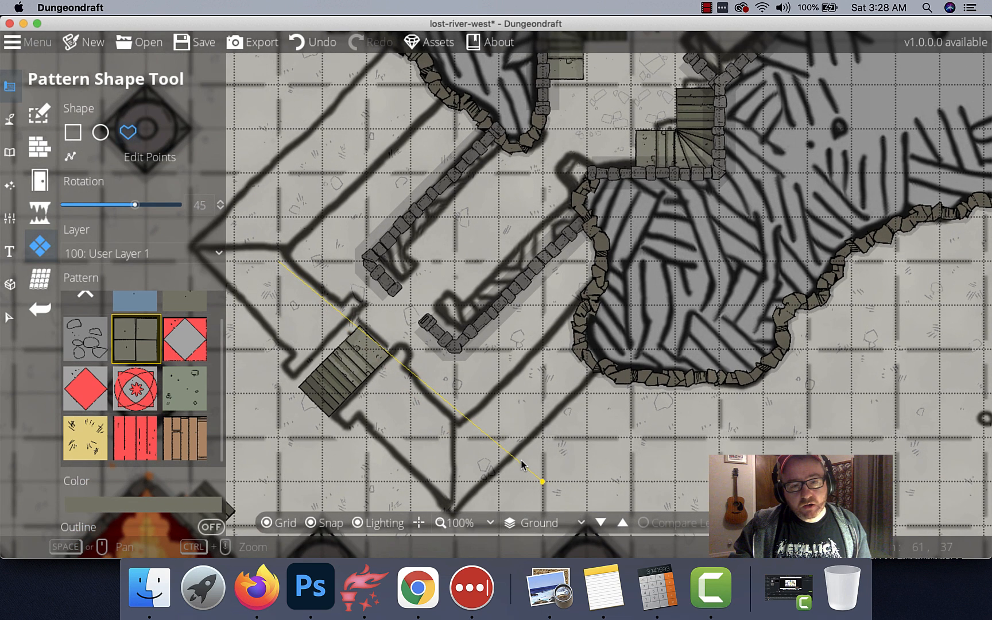
left_click(463, 439)
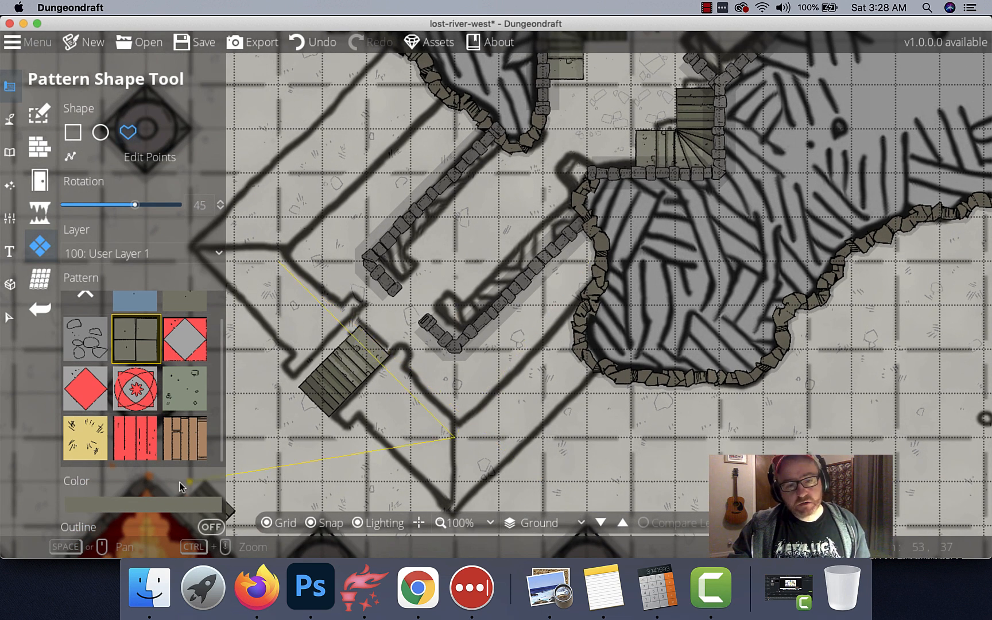
left_click(310, 522)
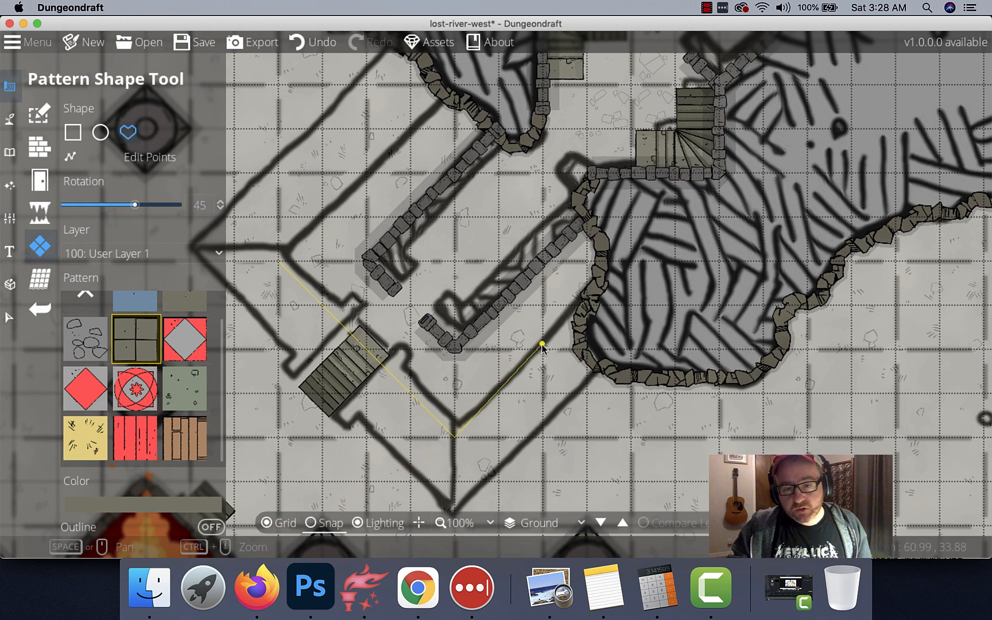
left_click(316, 523)
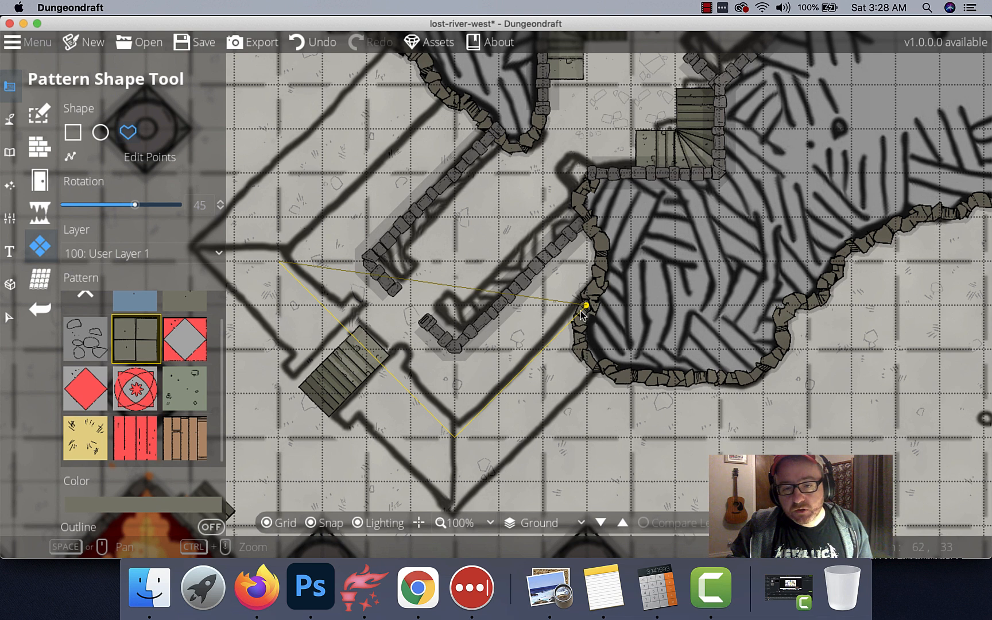
left_click(311, 523)
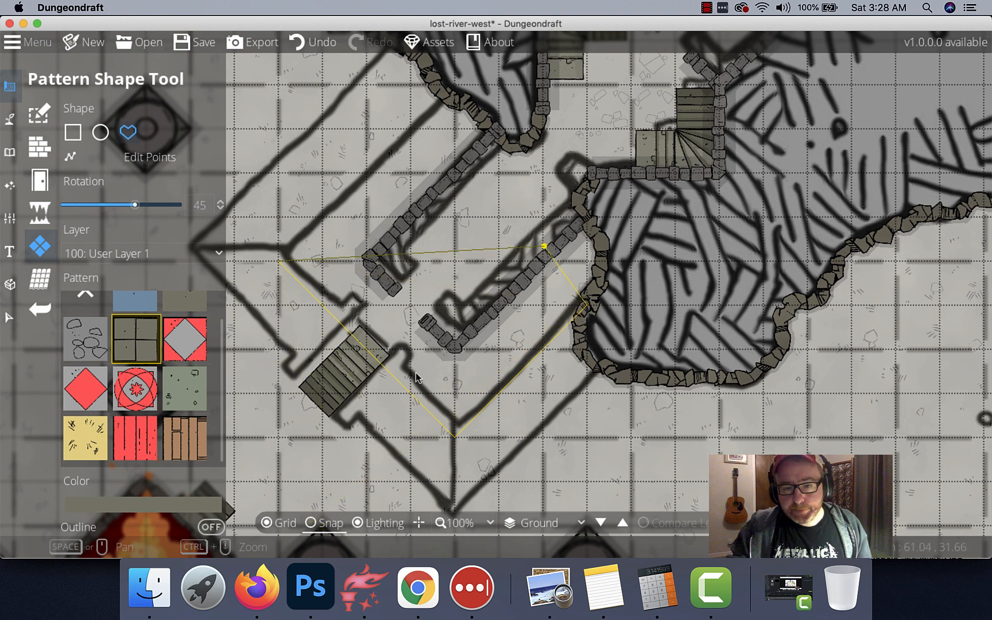
mouse_move(600, 290)
left_mouse_down()
mouse_move(600, 238)
mouse_move(577, 209)
mouse_move(589, 184)
left_mouse_up()
left_click(310, 523)
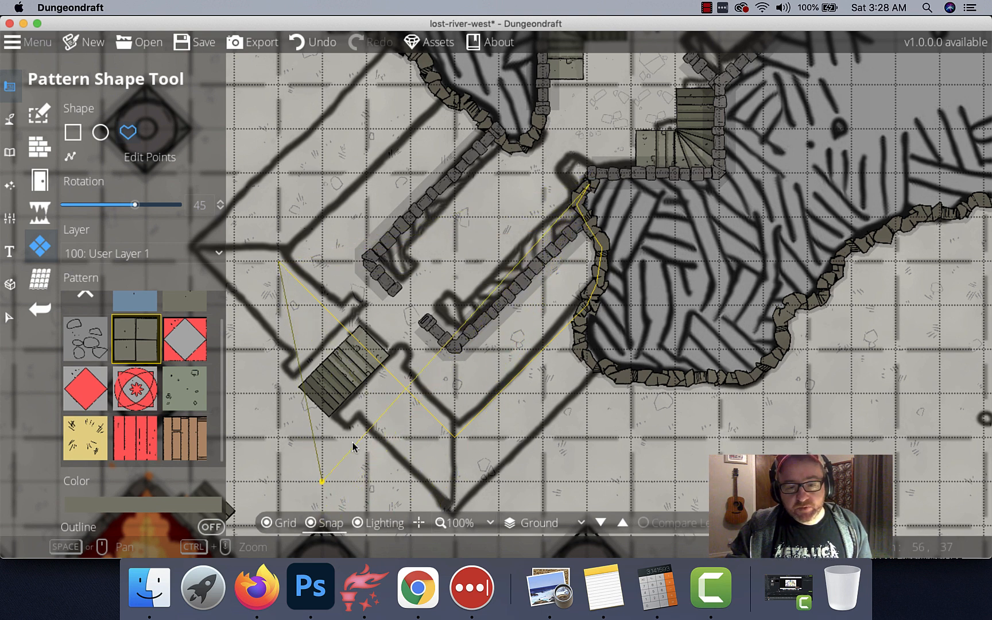
left_click(593, 173)
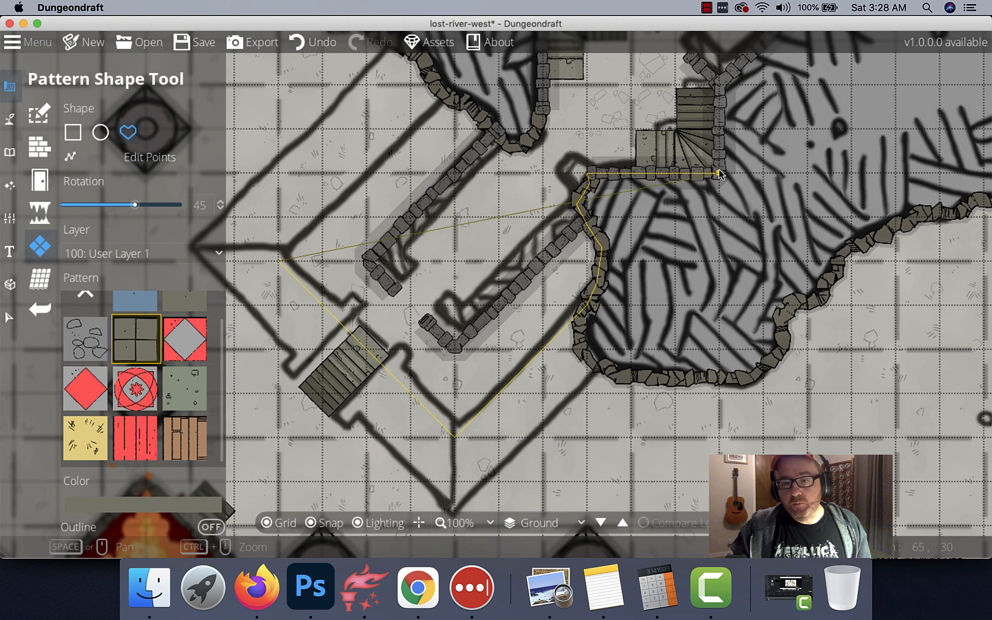
Continue the floor outline with grid snapping along the stone walls around both corner staircases and the diamond-shaped room.
left_click(720, 173)
scroll(720, 173, "up", 5)
left_click(658, 279)
left_click(735, 195)
left_click(650, 104)
left_click(563, 192)
left_click(474, 194)
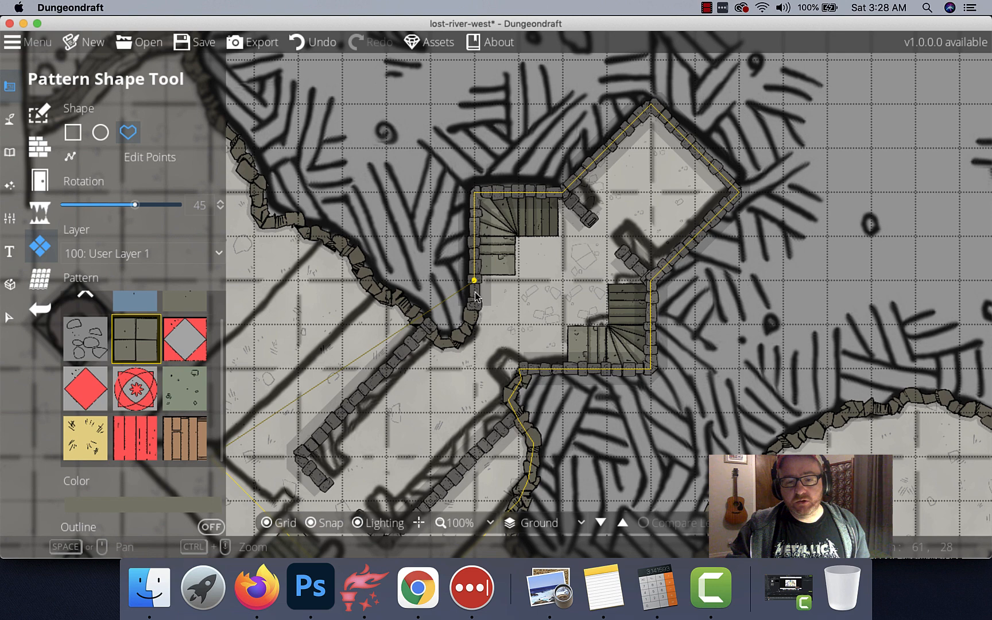
Continue the floor outline without snapping around the curved cave wall west of the stairs to the inner sketched line.
left_click_drag(475, 295, 495, 224)
left_click(495, 224)
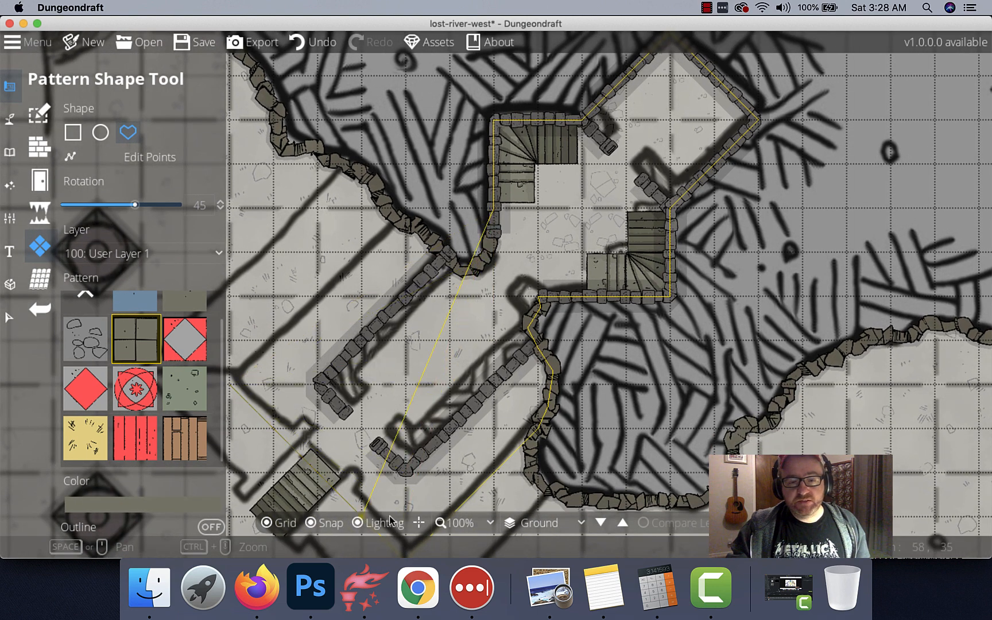
left_click(310, 523)
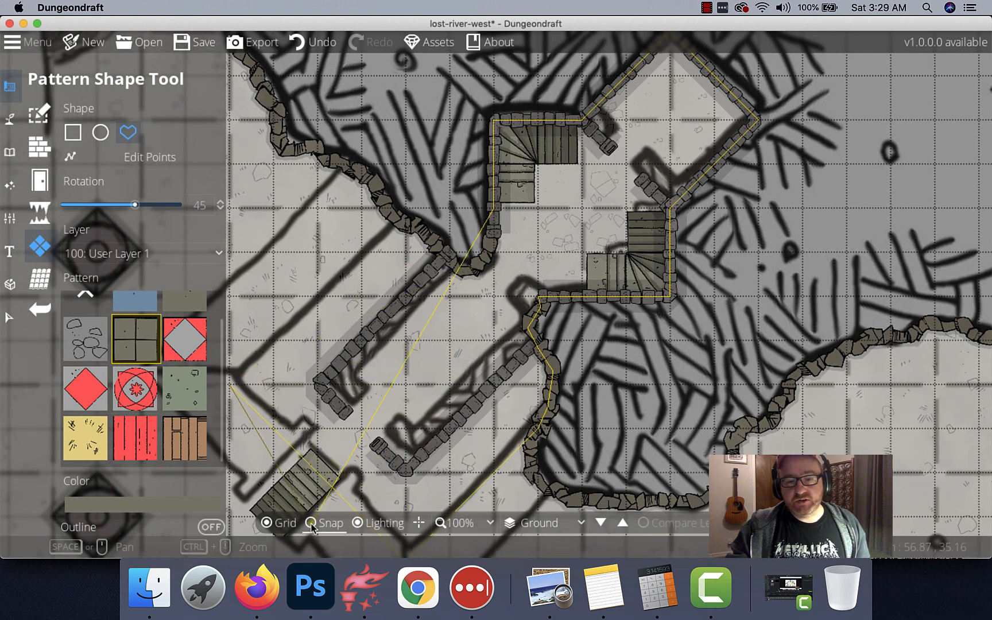
left_click(493, 239)
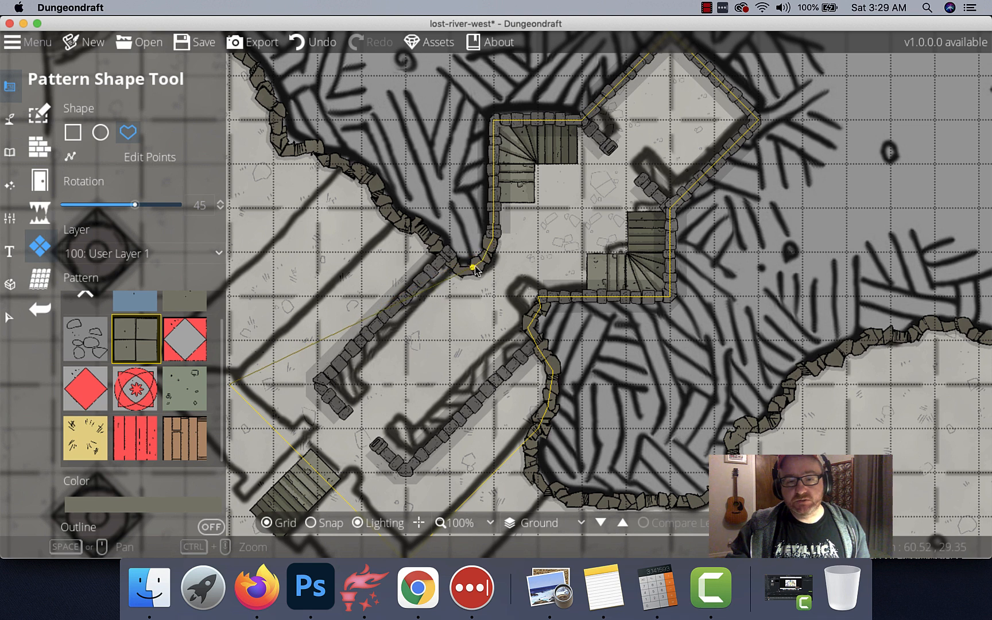
left_click(466, 269)
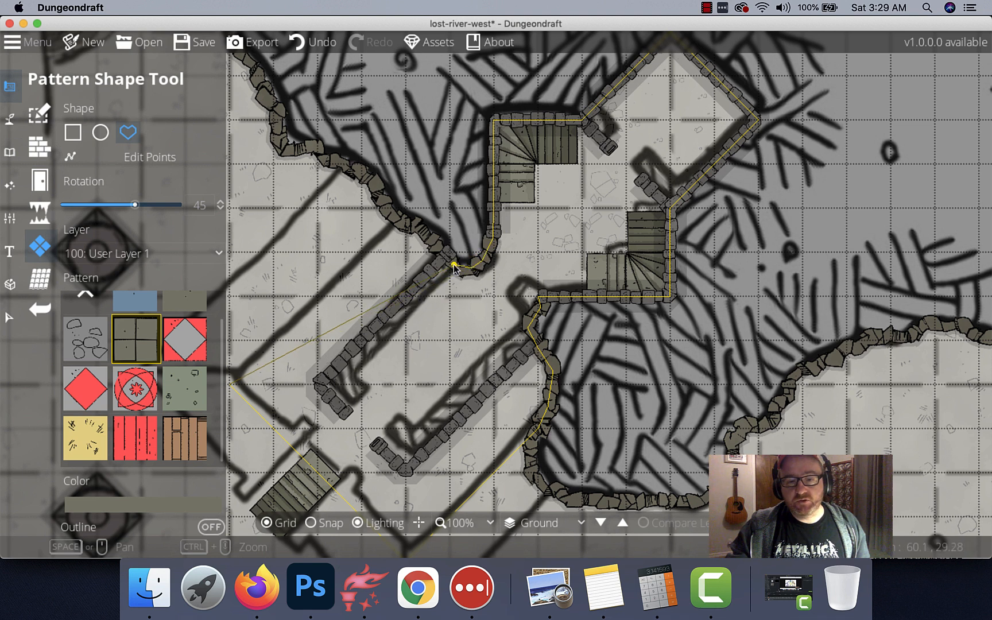
left_click(417, 224)
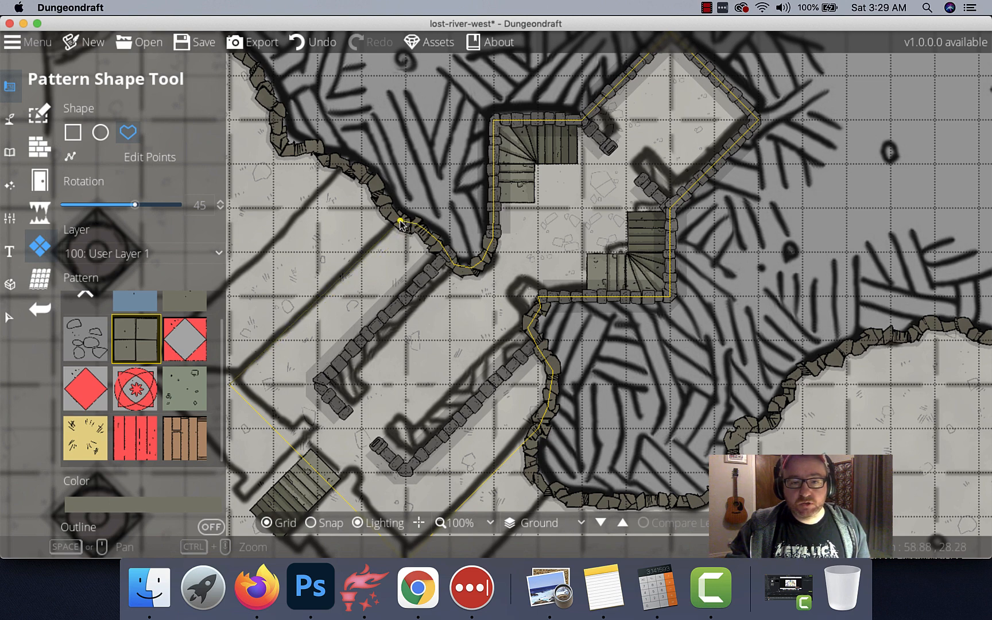
left_click(401, 221)
Turn snapping back on, close the tiled floor shape at its starting west corner, and save the map.
left_click(323, 522)
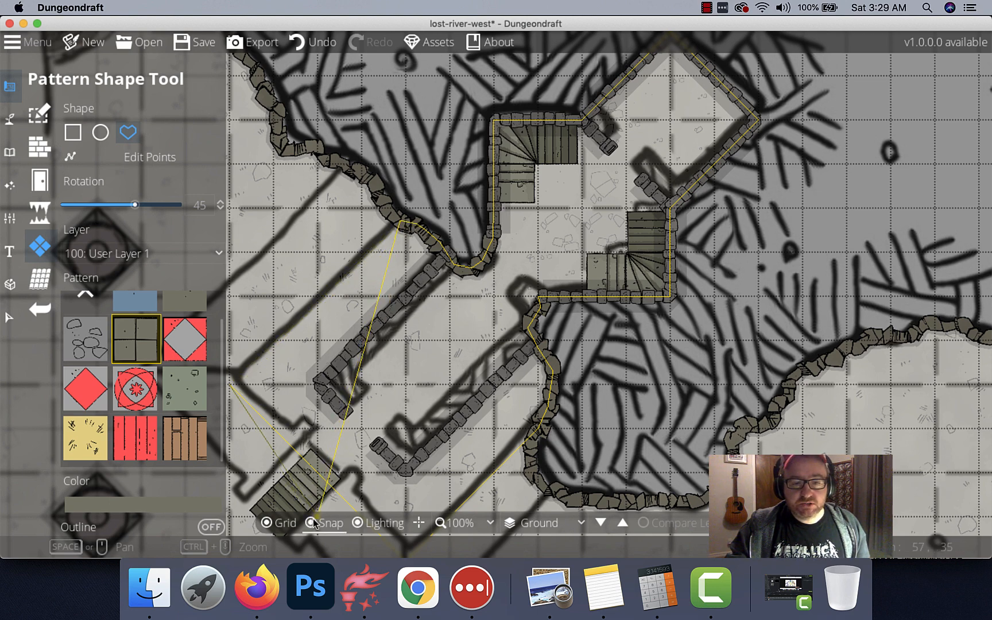
left_click_drag(421, 365, 607, 274)
left_click(438, 284)
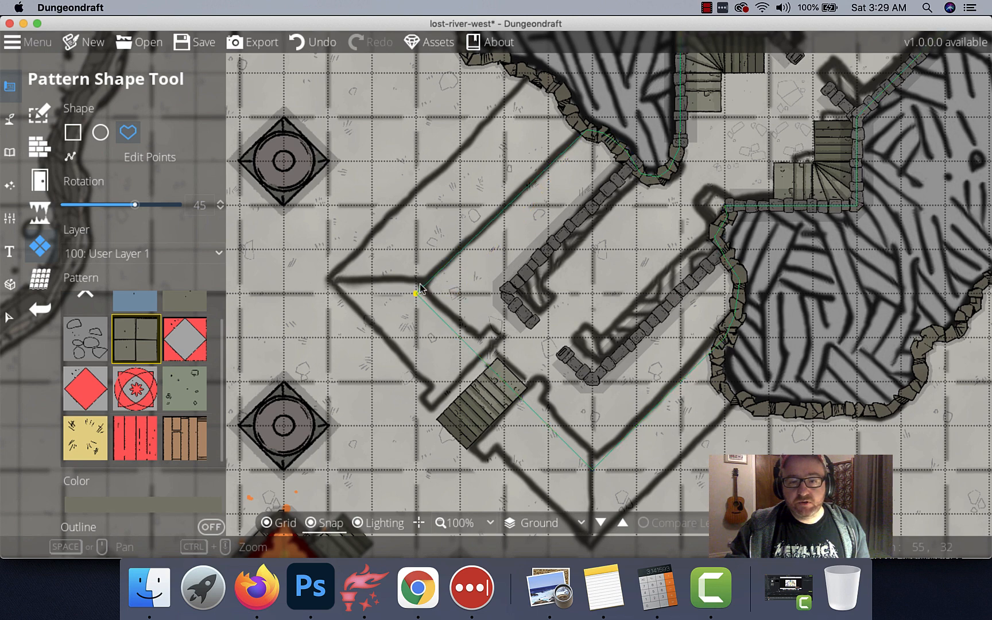
scroll(576, 308, "down", 4)
scroll(576, 309, "down", 2)
key("super+s")
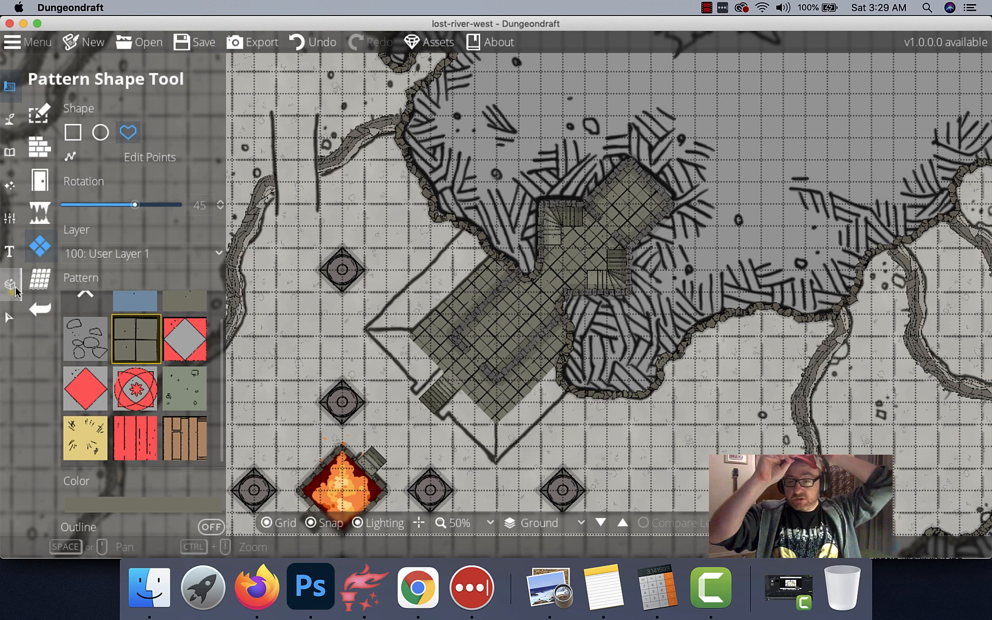
Fade the trace image to 0.01 opacity and examine the tiled entrance floor and the area around the fire pit.
left_click(10, 218)
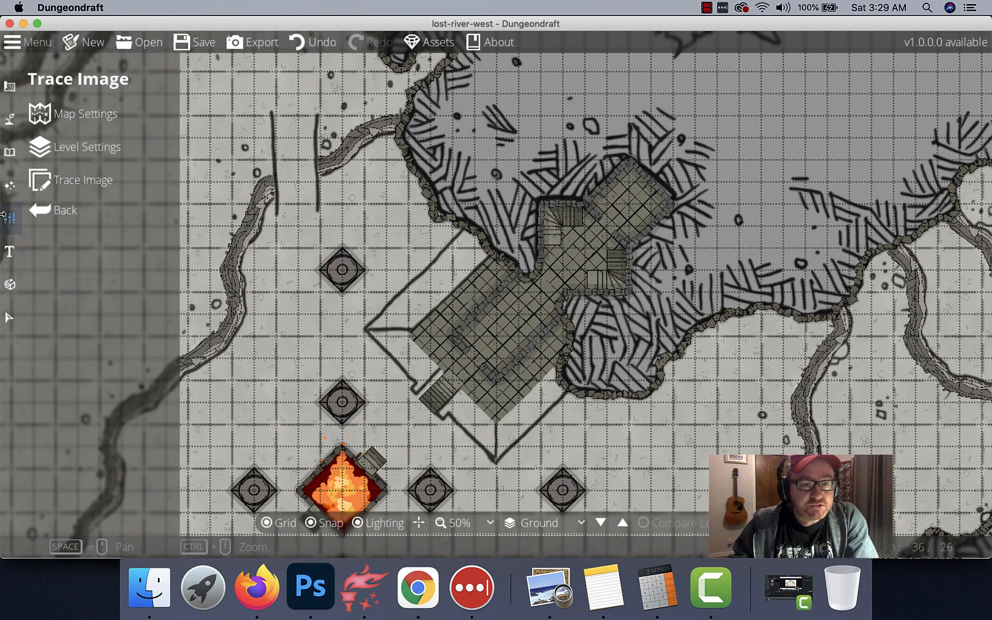
left_click(88, 184)
left_click_drag(124, 254, 61, 257)
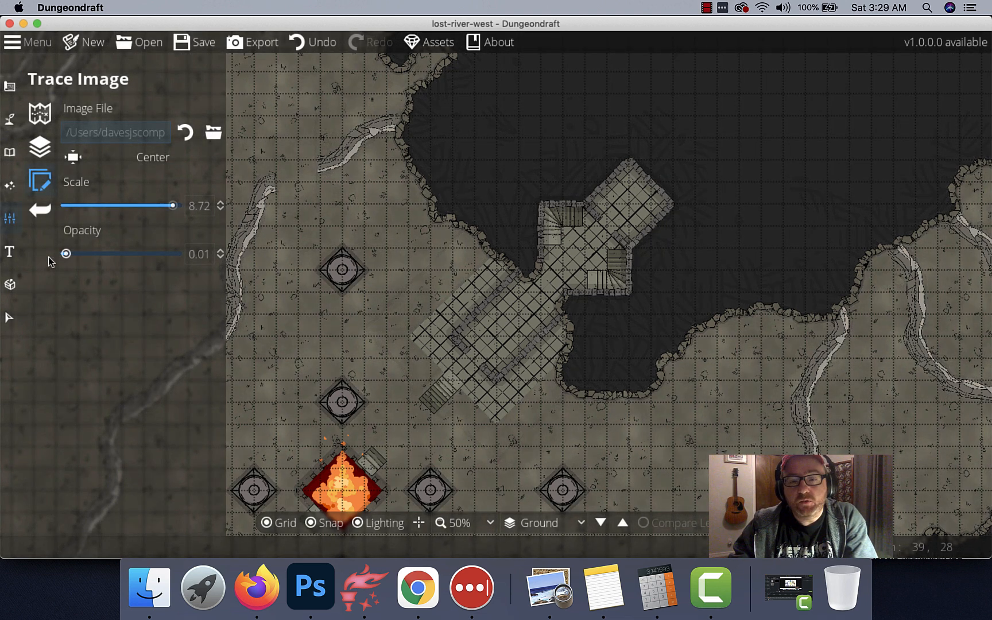
left_click_drag(433, 298, 493, 135)
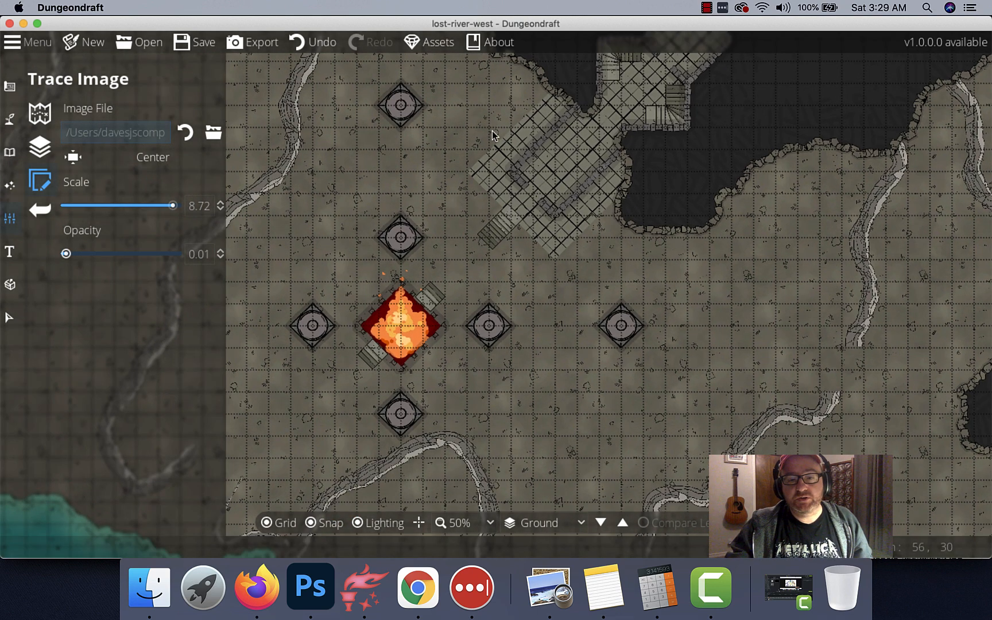
left_click_drag(473, 267, 456, 323)
scroll(479, 209, "up", 2)
left_click_drag(558, 164, 404, 307)
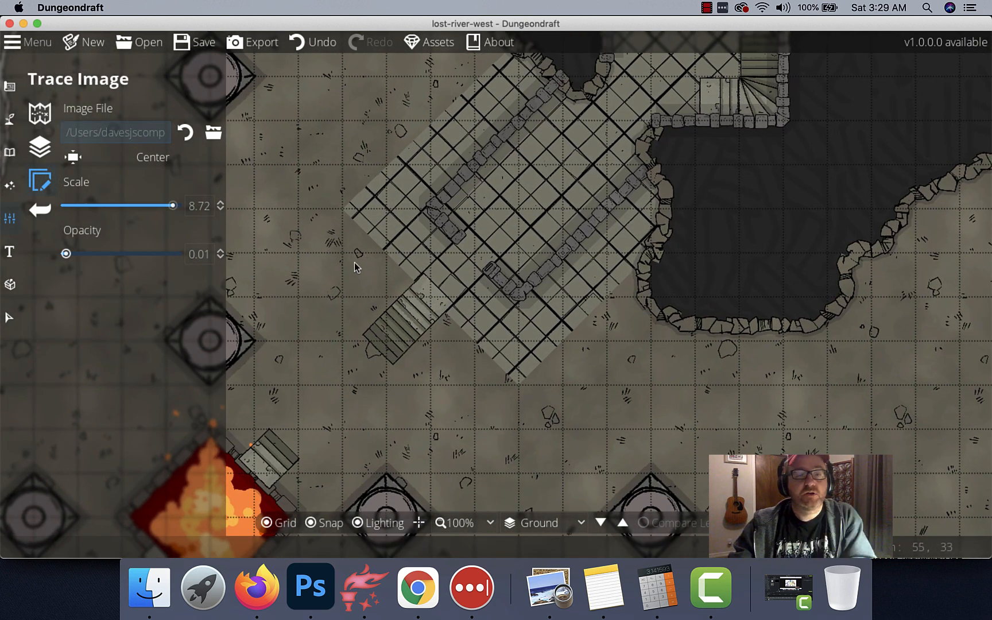
Set the pattern shape to the blank X pattern with colour 4e4e4e.
left_click(8, 86)
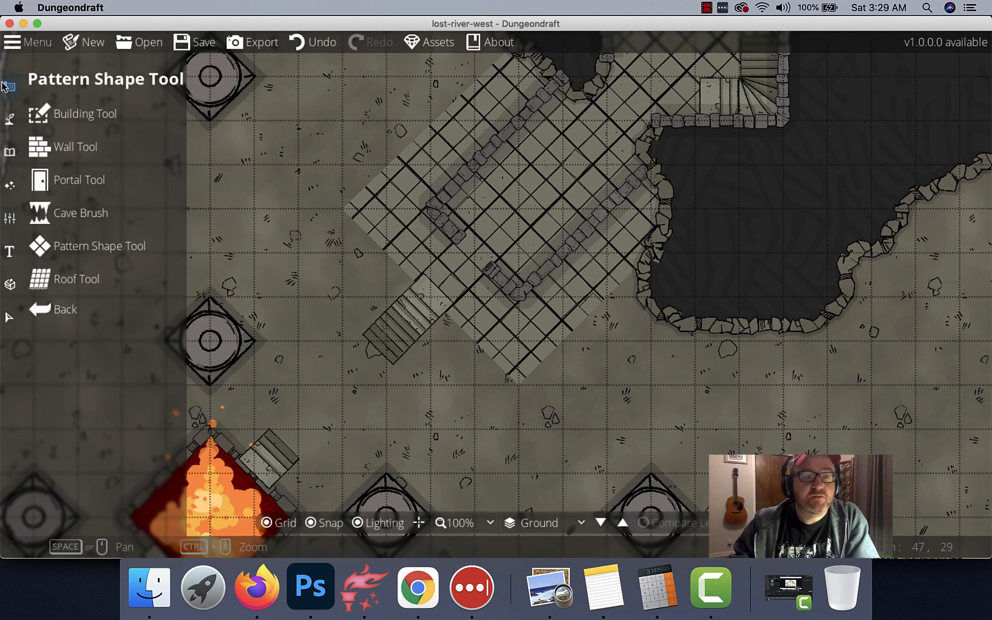
left_click(84, 250)
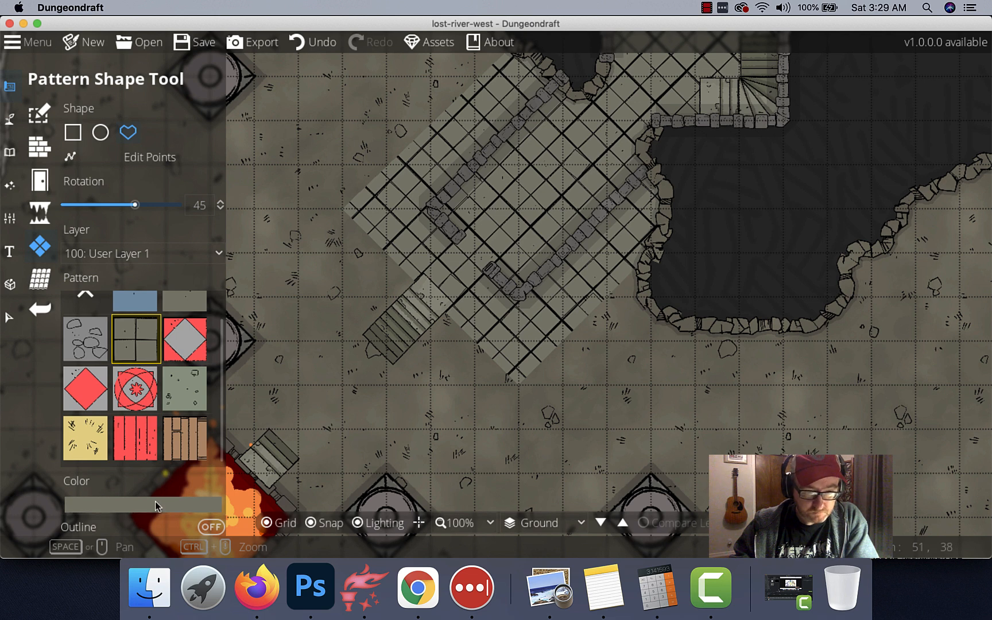
scroll(106, 382, "up", 1)
left_click(88, 309)
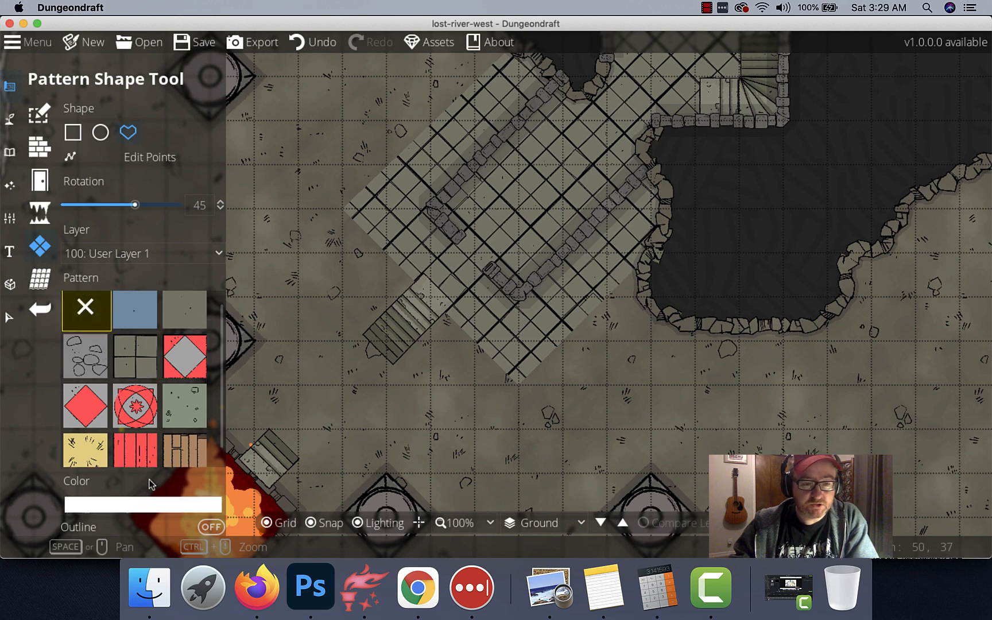
left_click(142, 507)
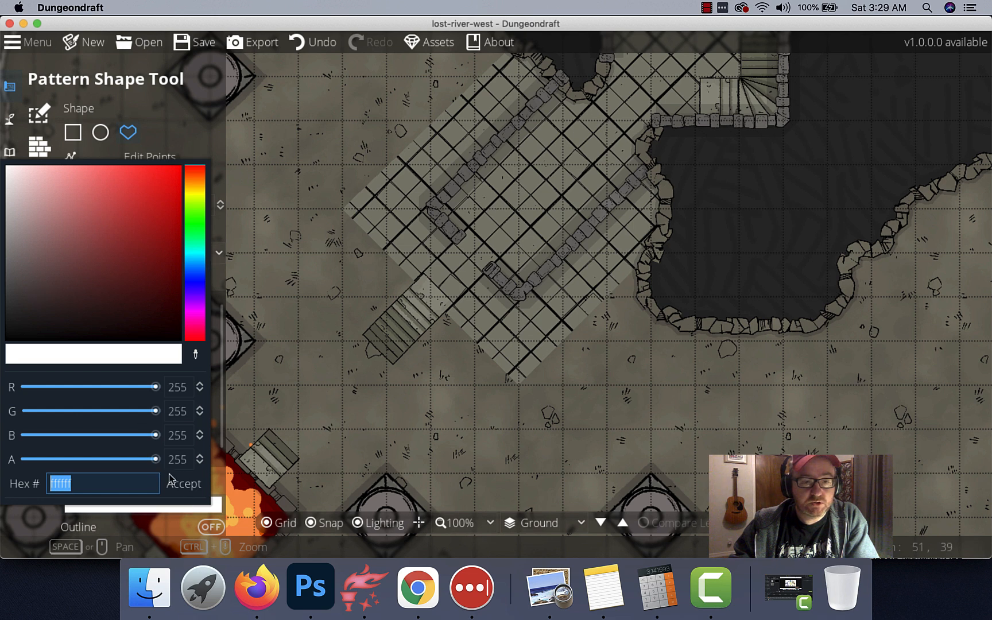
mouse_move(26, 273)
left_mouse_down()
mouse_move(1, 253)
mouse_move(2, 292)
left_mouse_up()
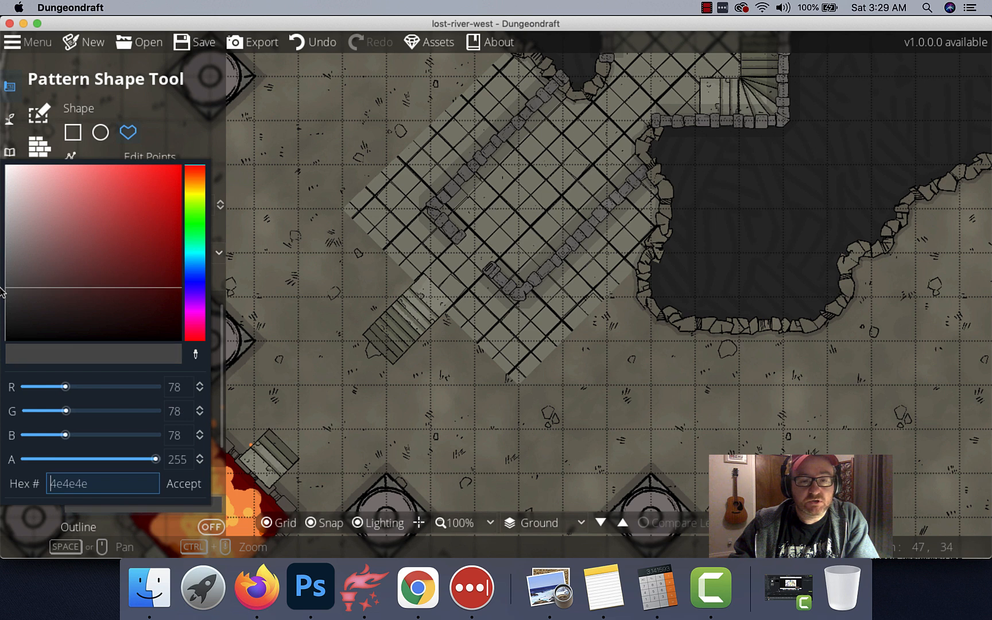
left_click(183, 484)
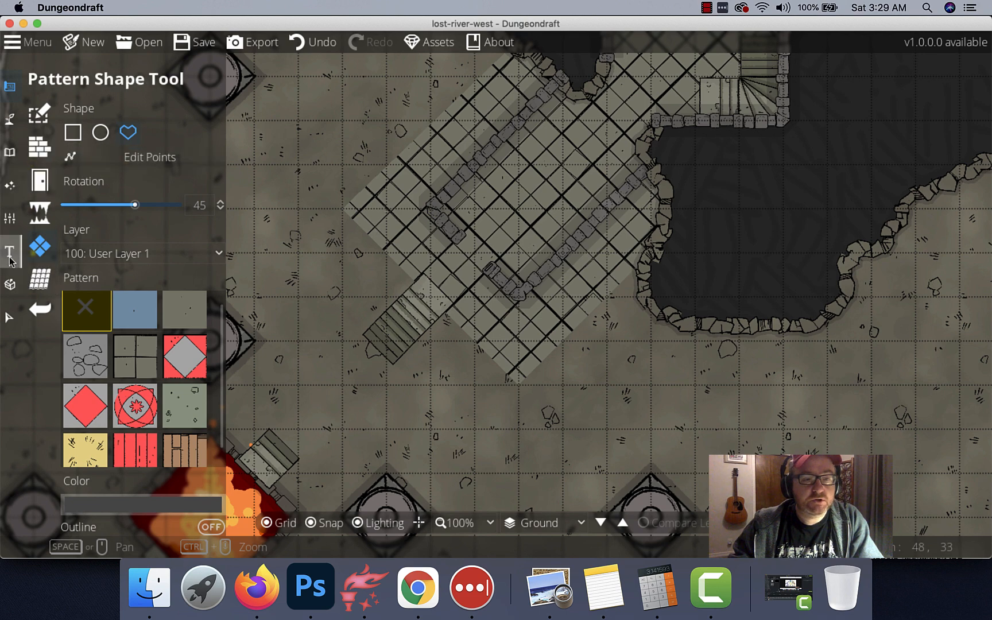
Raise the trace image's opacity to 0.32 to bring back the sketched outline.
left_click(9, 221)
left_click(81, 179)
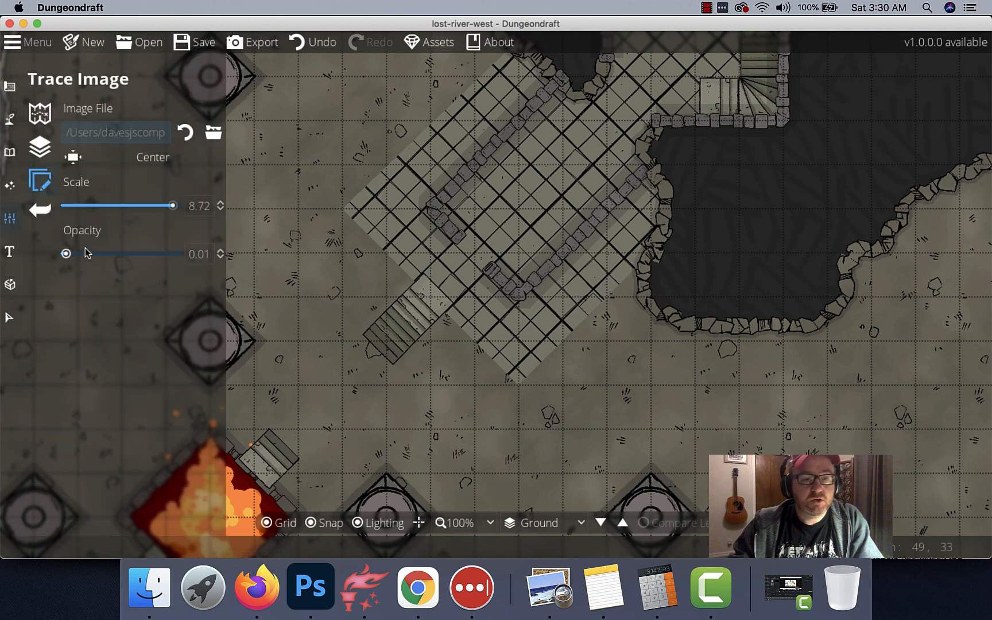
left_click_drag(67, 254, 101, 254)
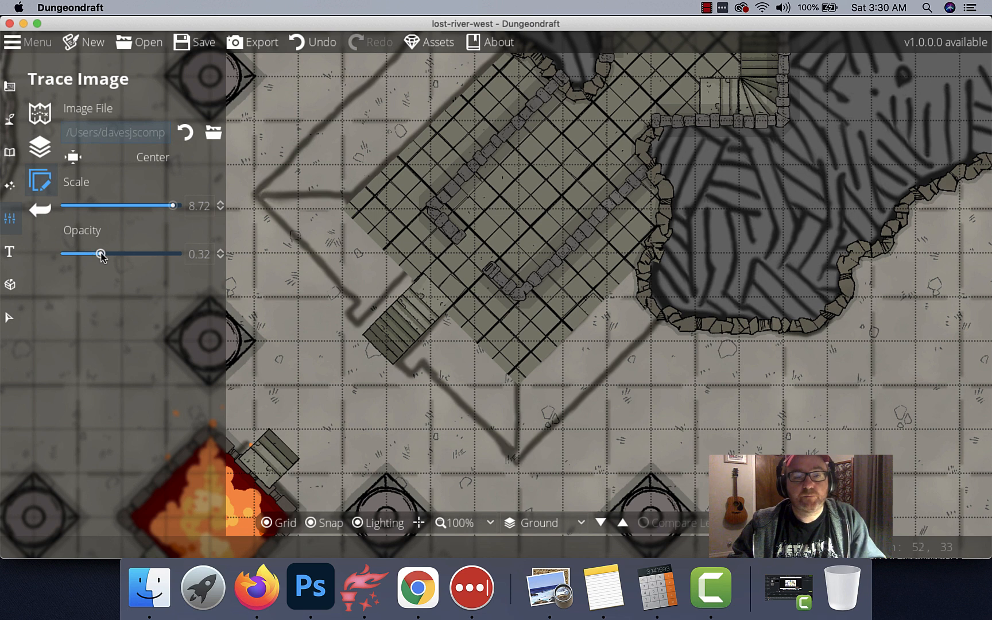
Set the pattern shape's colour to 464646 for the blank X pattern, with snapping on.
left_click_drag(423, 266, 499, 315)
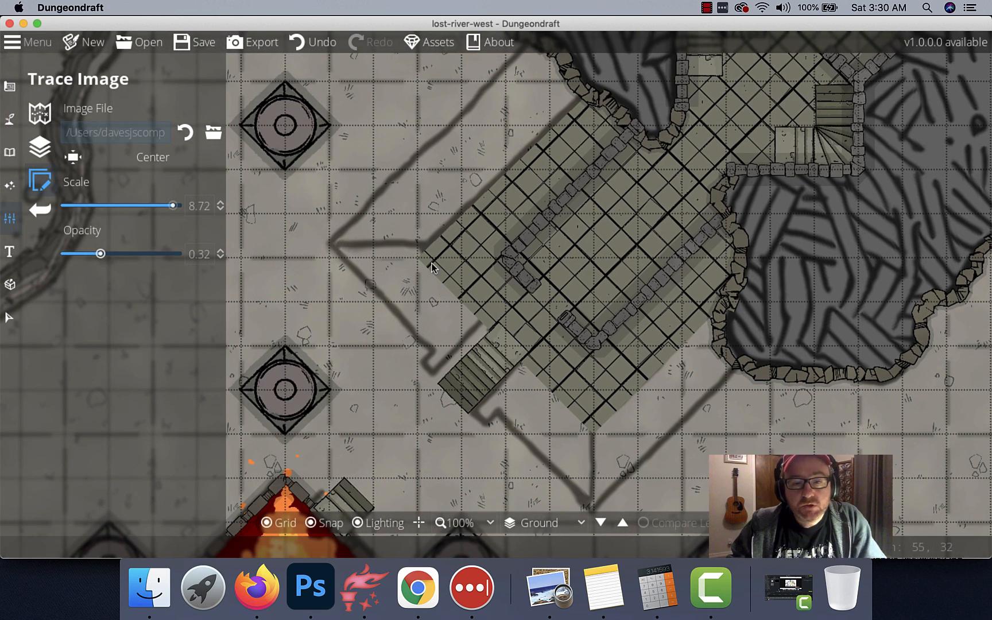
left_click(311, 522)
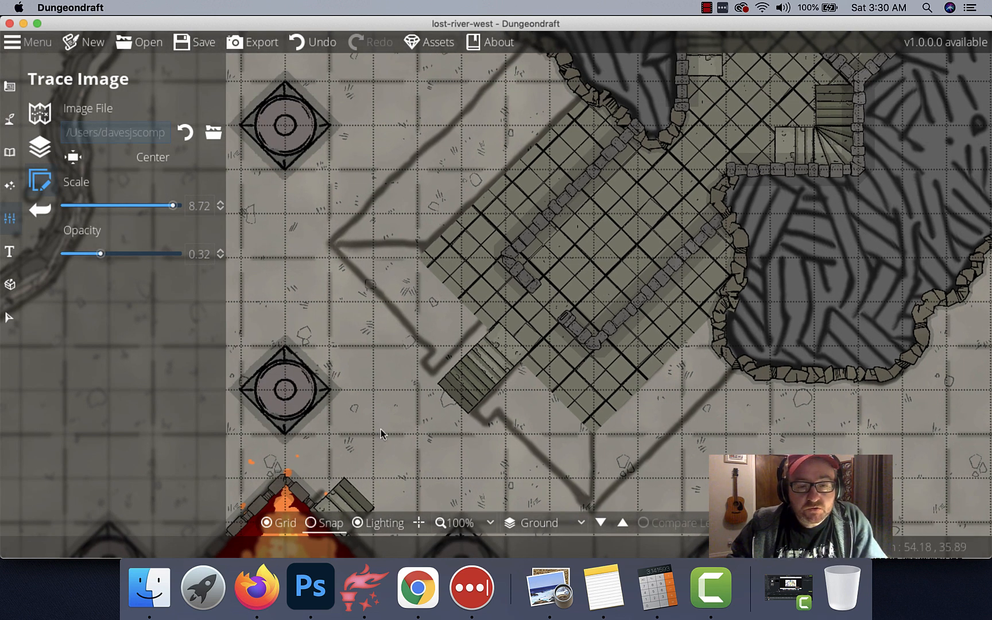
left_click(9, 87)
left_click(98, 246)
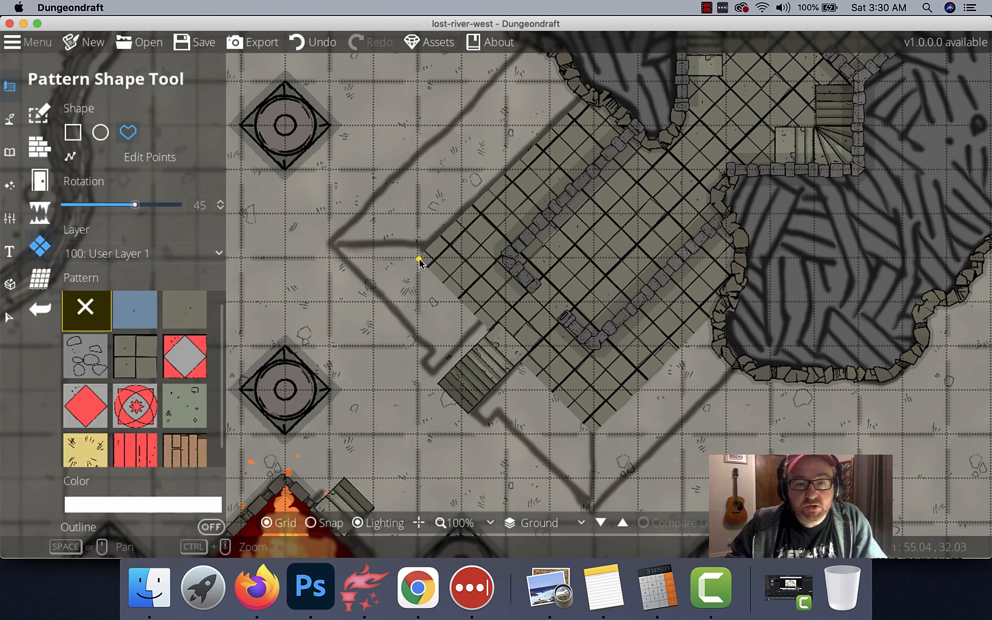
left_click(330, 529)
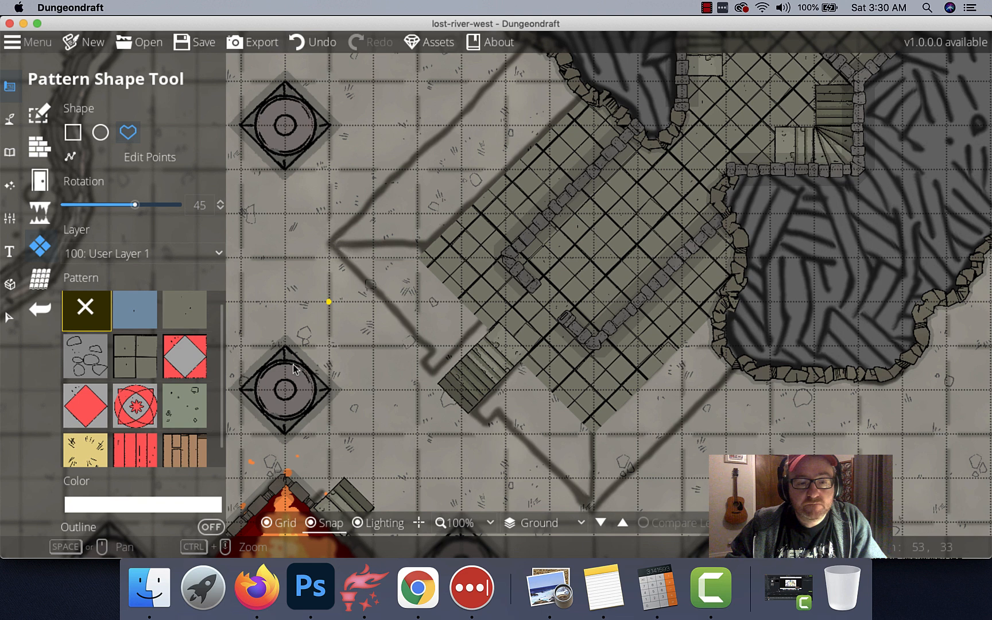
left_click(137, 503)
left_click_drag(37, 304, 1, 292)
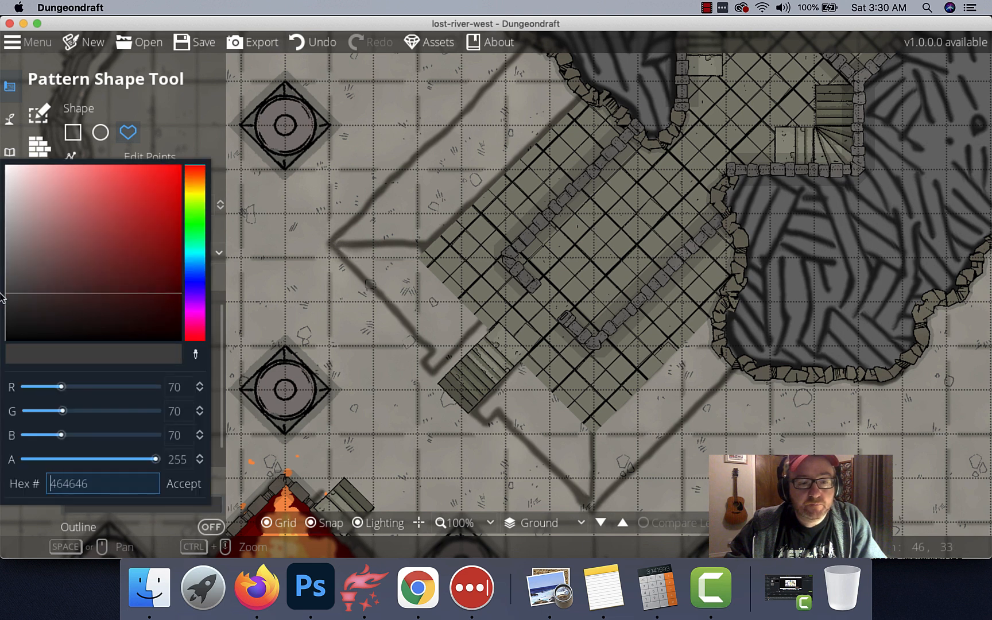
left_click(173, 492)
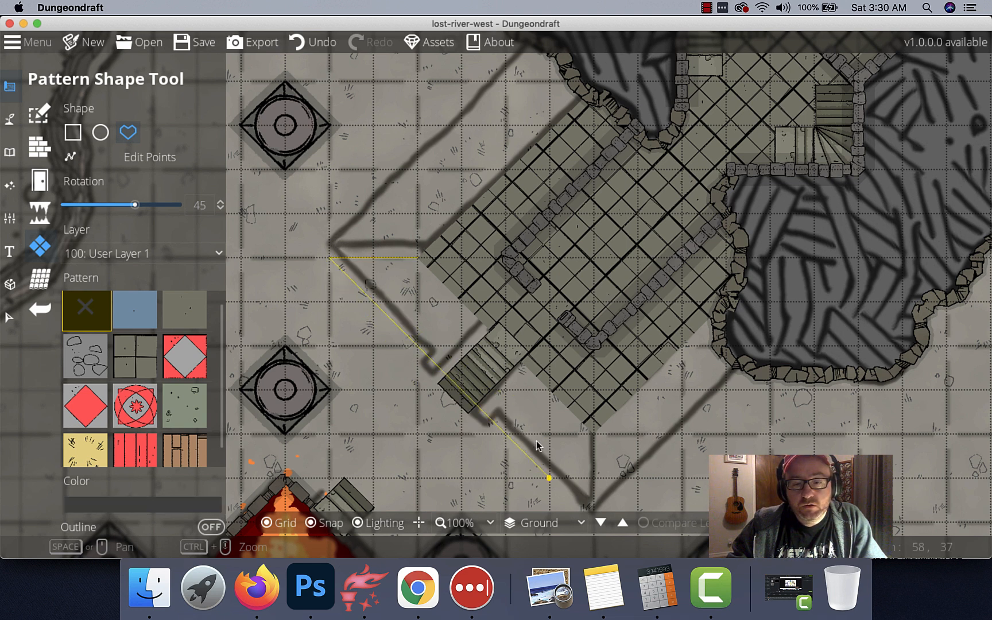
Draw the dark slope shape along the tiled floor's southwest edge, following the sketched outline and closing it at the floor's west corner.
left_click(589, 508)
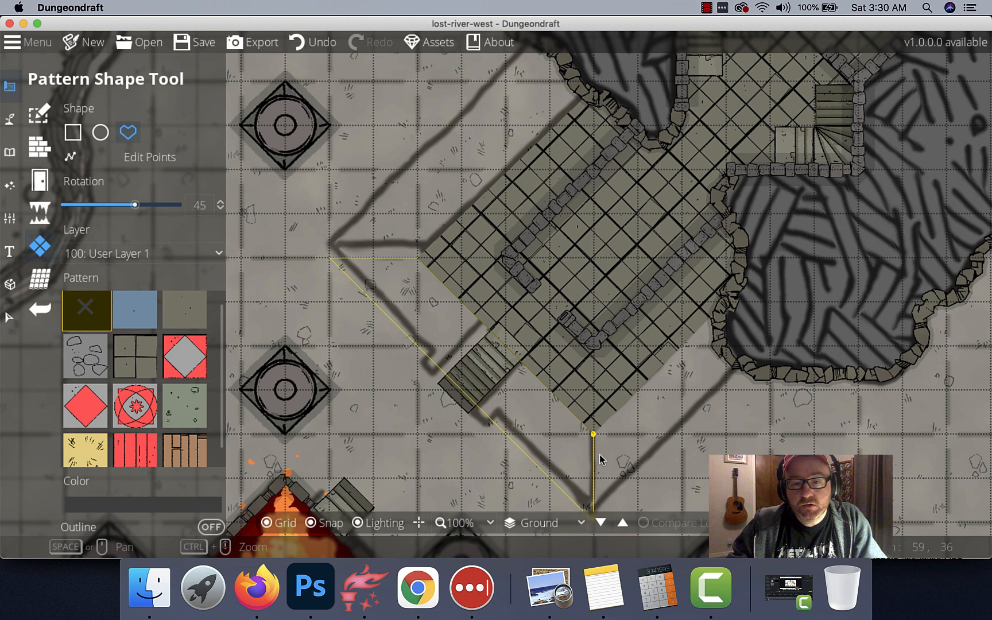
left_click(600, 434)
left_click(416, 261)
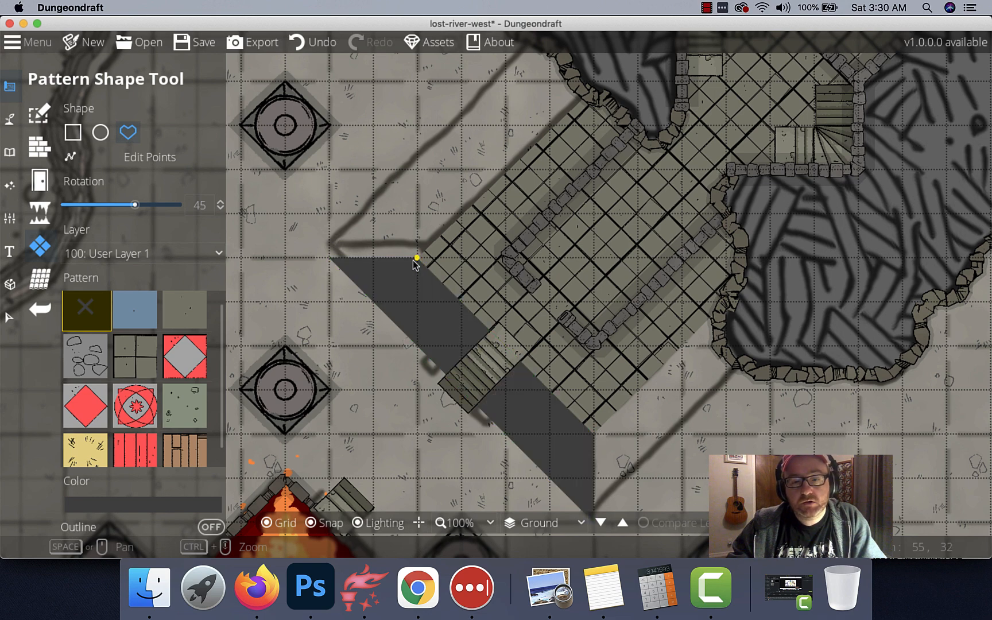
Set the pattern shape's colour to the lighter grey 979797.
scroll(414, 303, "up", 5)
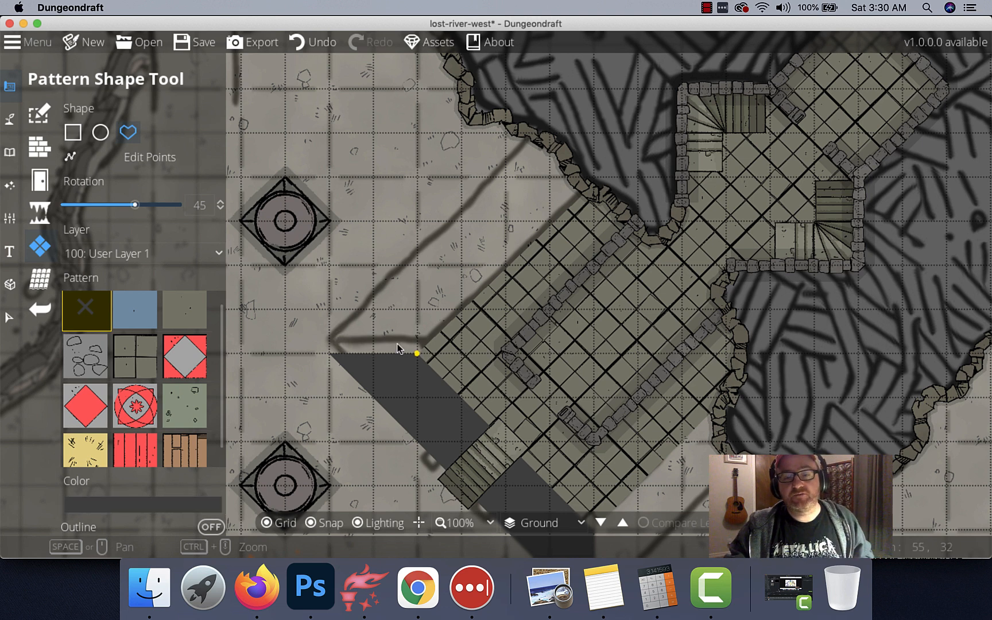
left_click_drag(400, 361, 356, 270)
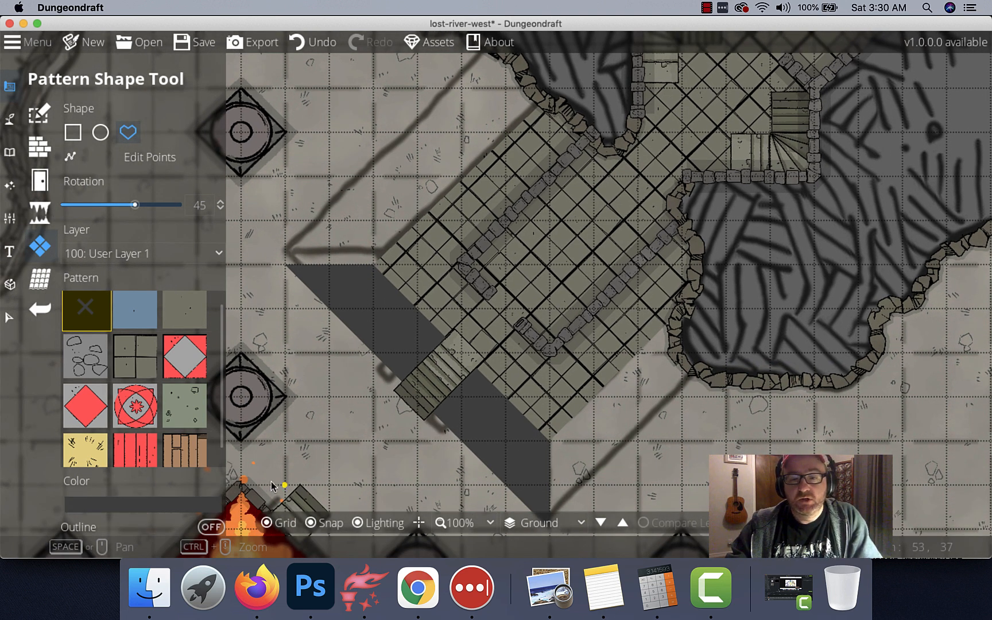
left_click(185, 504)
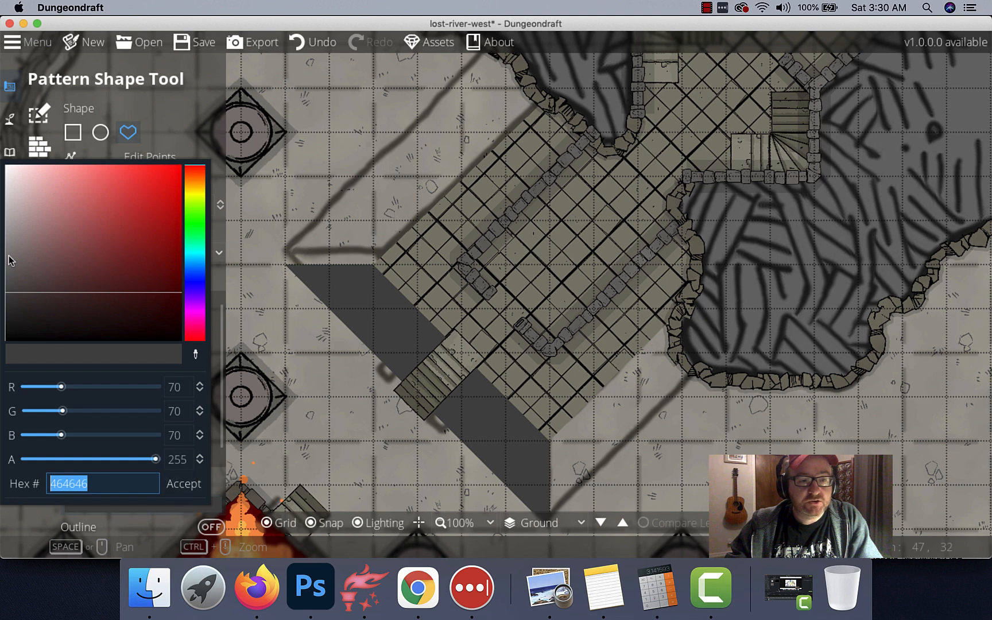
left_click(2, 236)
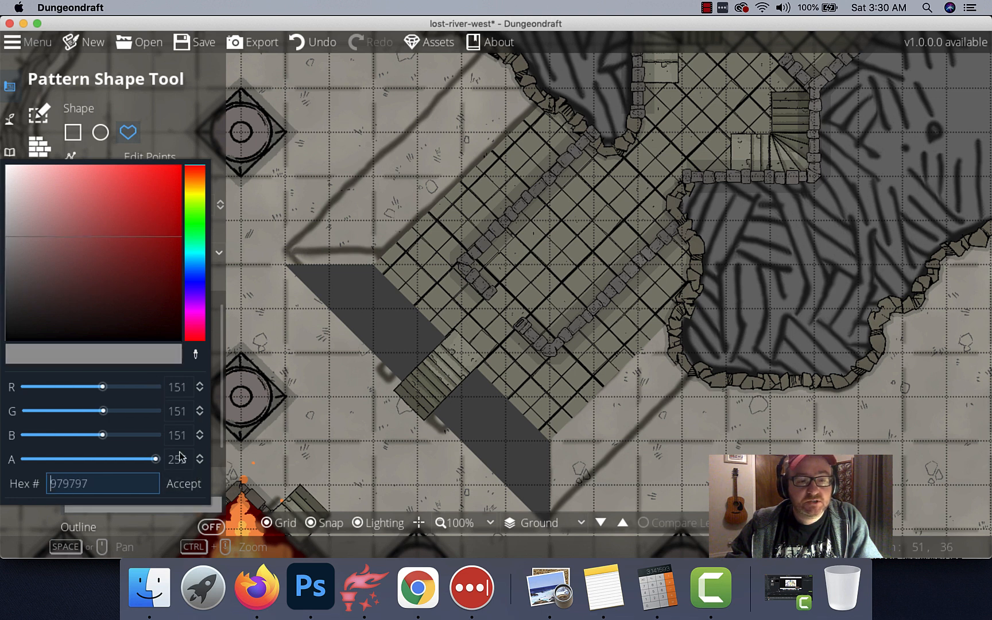
left_click(190, 484)
Draw the light grey slope along the tiled floor's southeast edge, turning snapping off to follow the cave wall and back on to close it.
left_click_drag(507, 357, 433, 263)
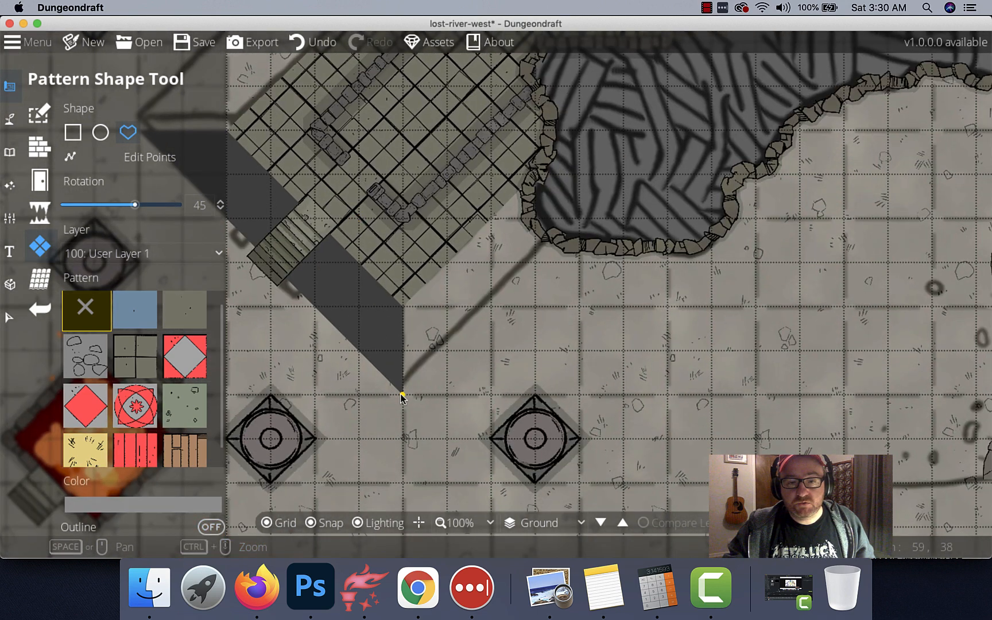
left_click(404, 295)
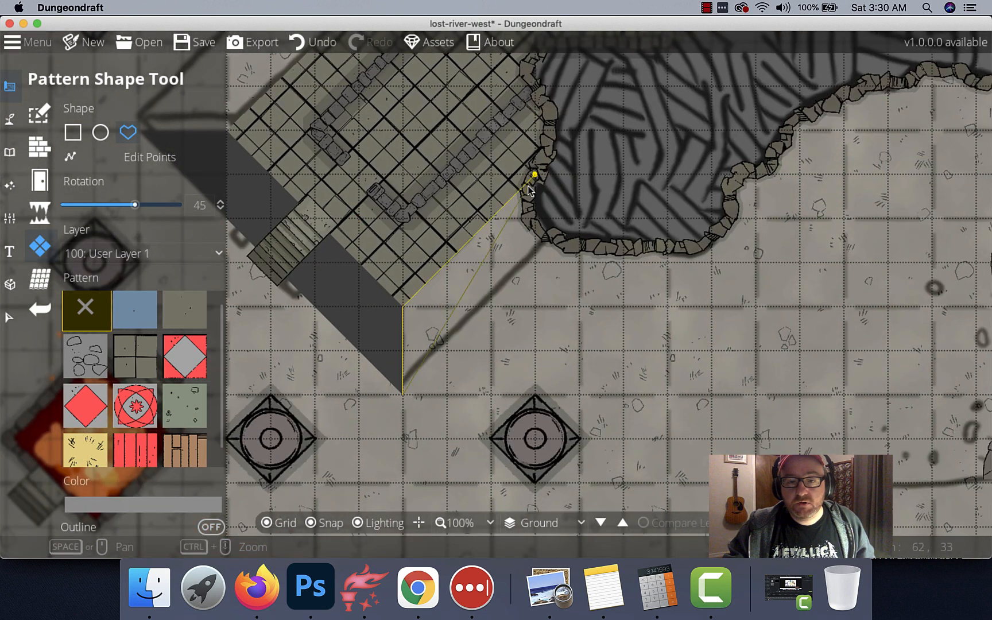
left_click(310, 522)
left_click(535, 176)
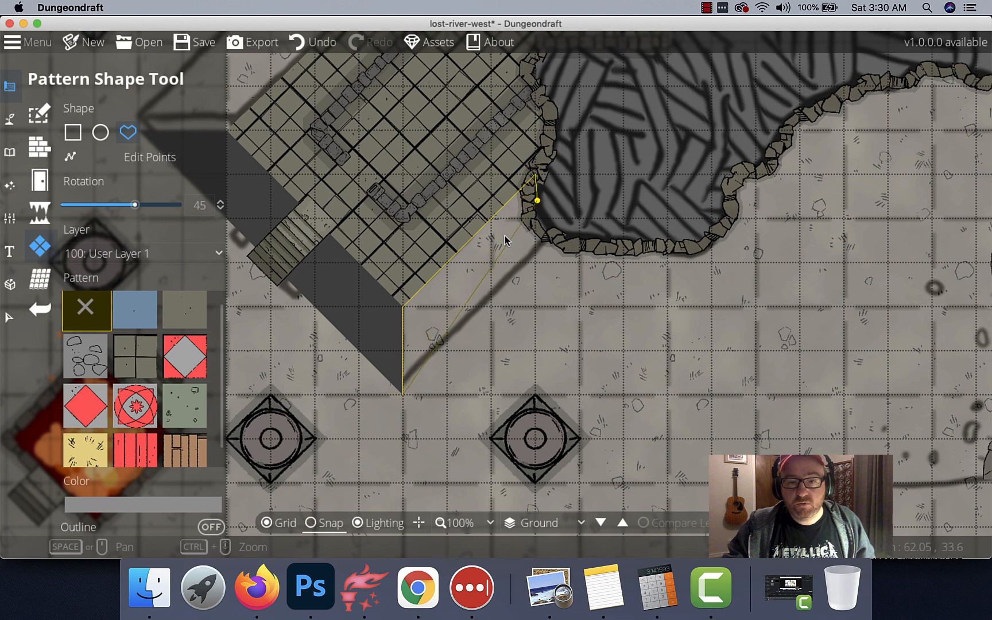
left_click(528, 205)
left_click(530, 222)
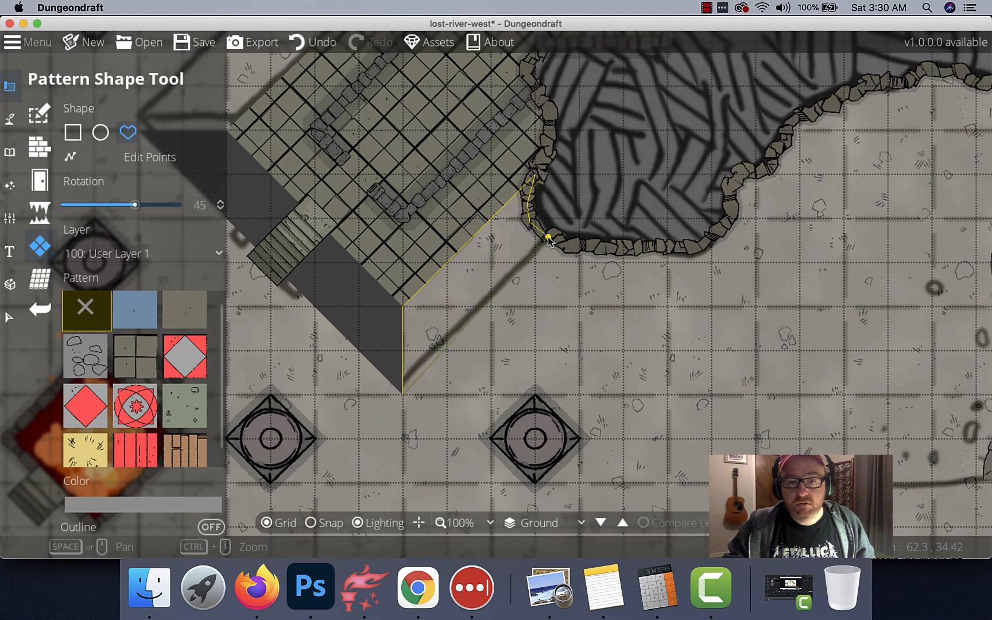
left_click(548, 237)
left_click(310, 522)
left_click(402, 395)
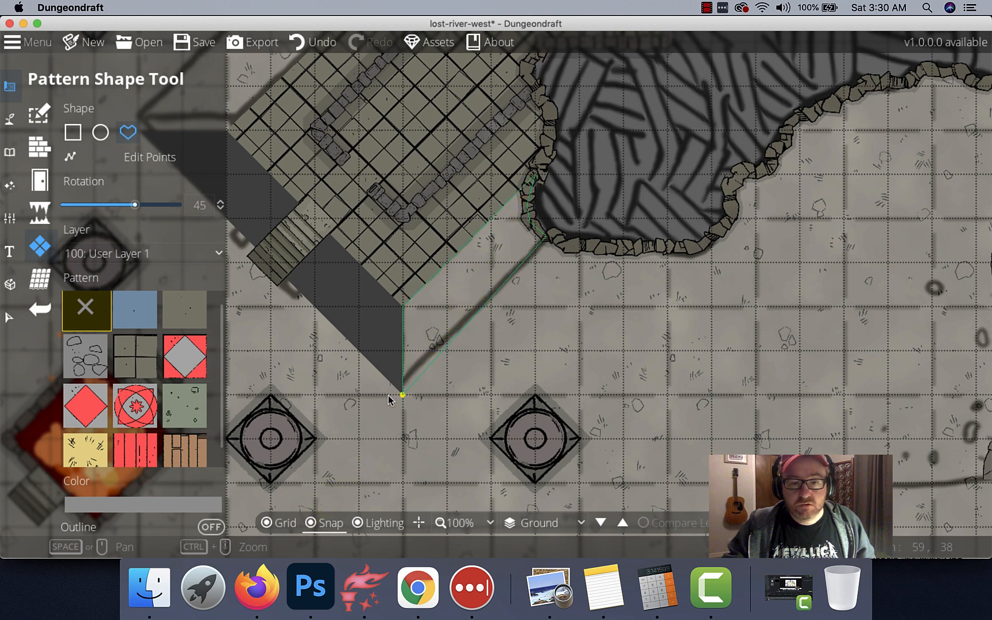
Select the dark southwest slope shape and look up its colour code.
left_click_drag(317, 259, 476, 452)
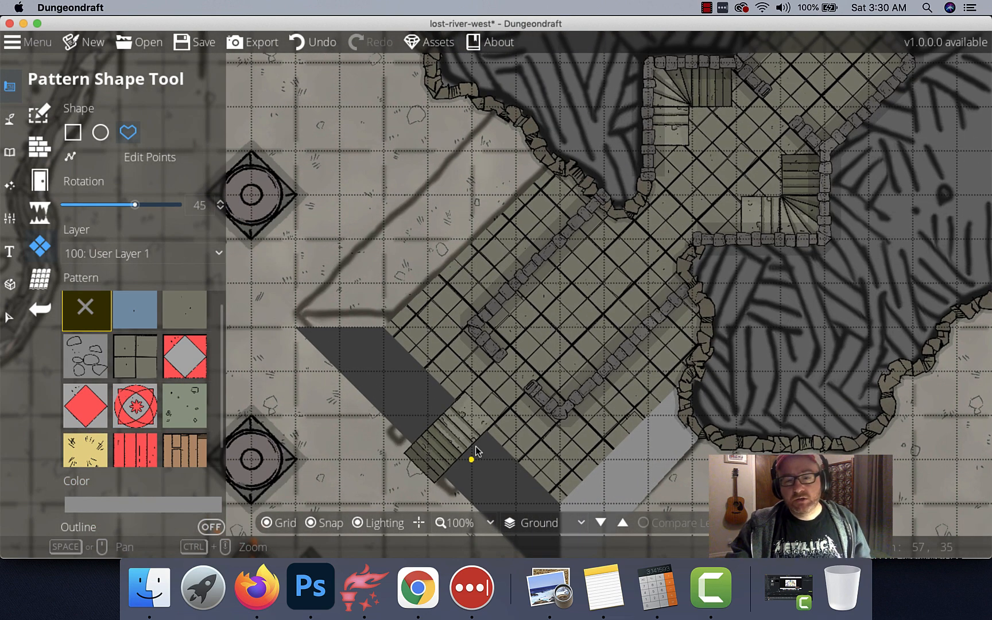
left_click_drag(525, 239, 494, 222)
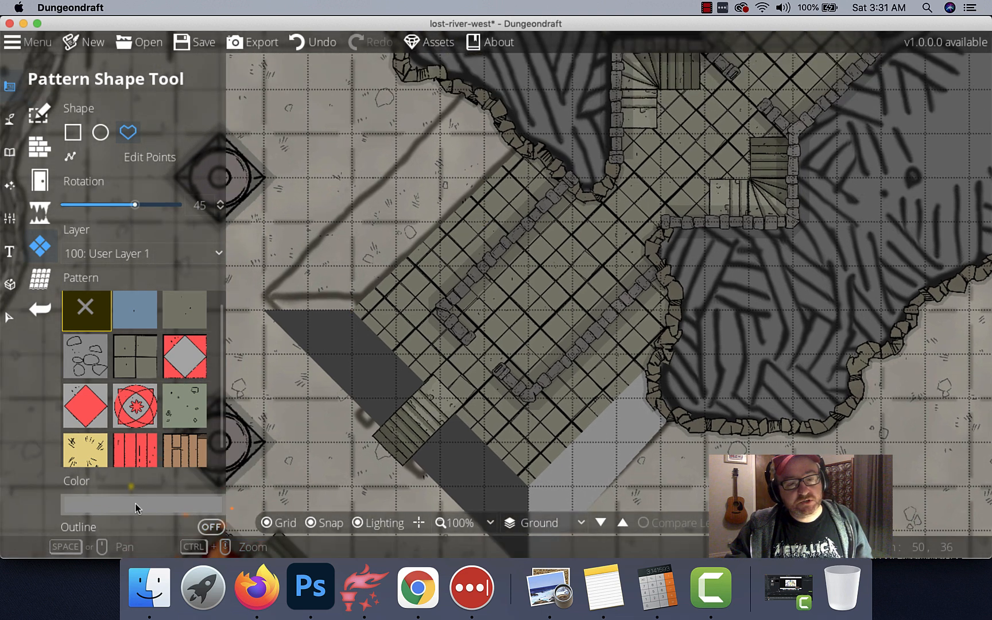
left_click(8, 317)
left_click(337, 349)
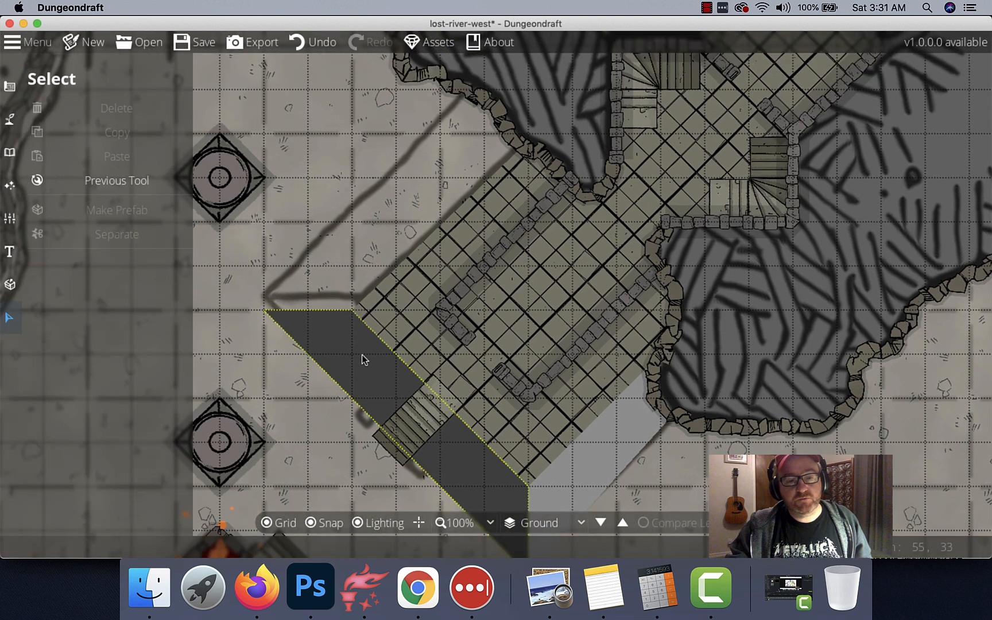
left_click(362, 355)
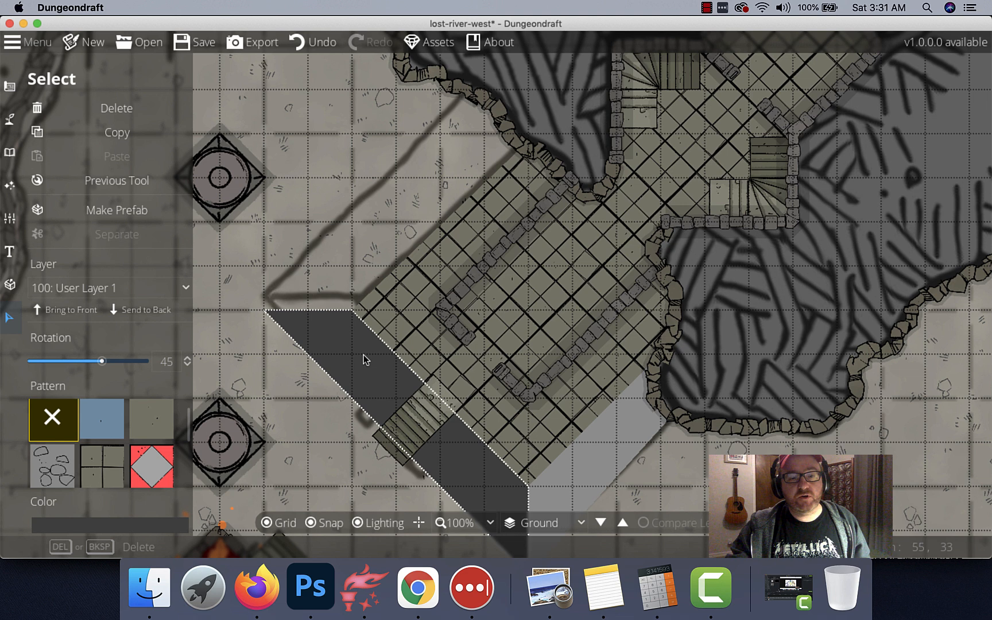
left_click(141, 520)
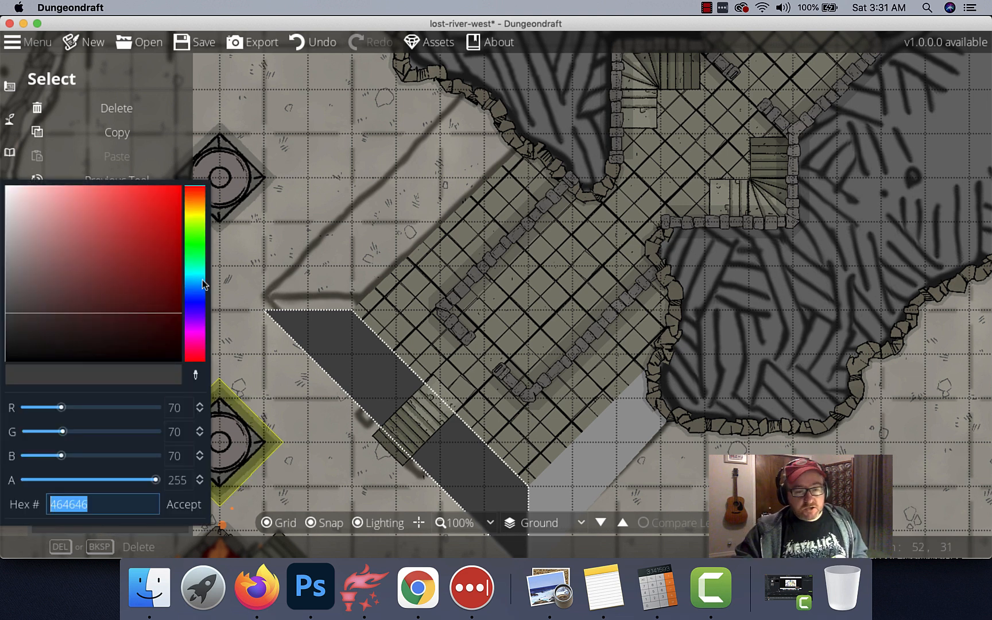
left_click(184, 504)
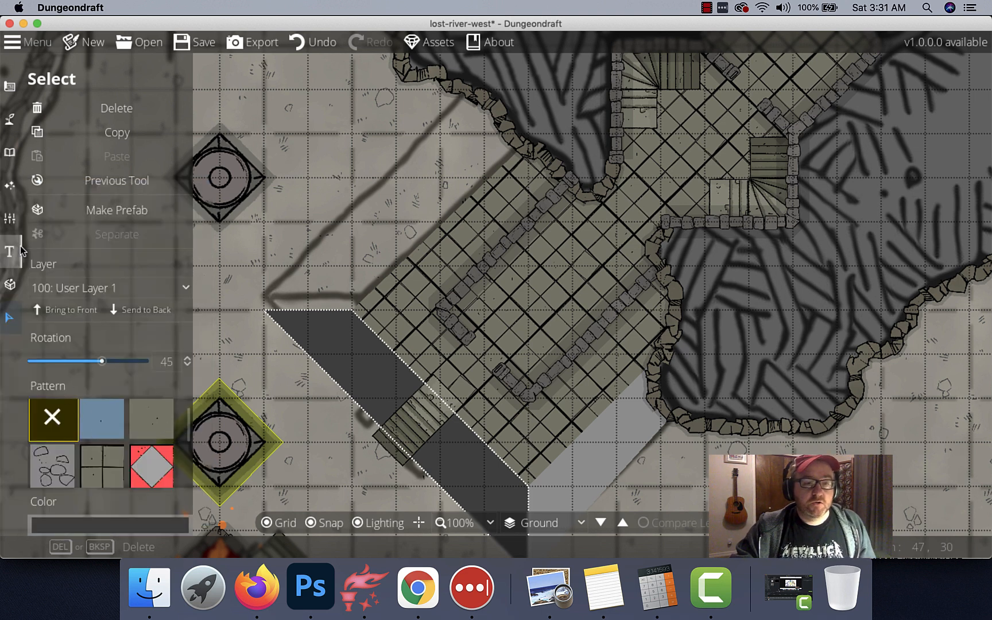
Return to the Pattern Shape tool and set its colour to 464646.
left_click(9, 87)
left_click(90, 249)
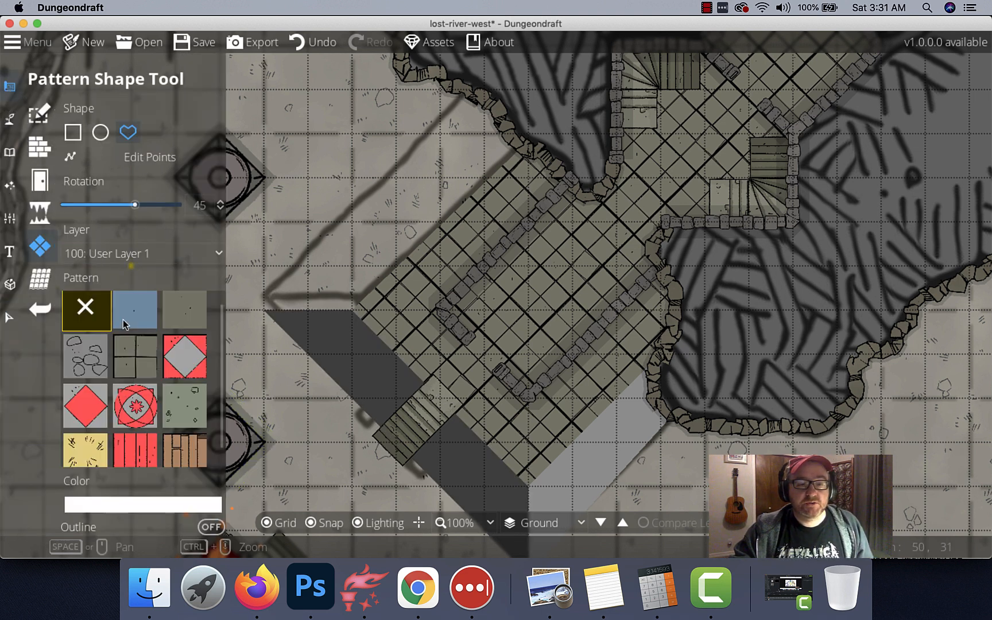
left_click(132, 498)
type("464646")
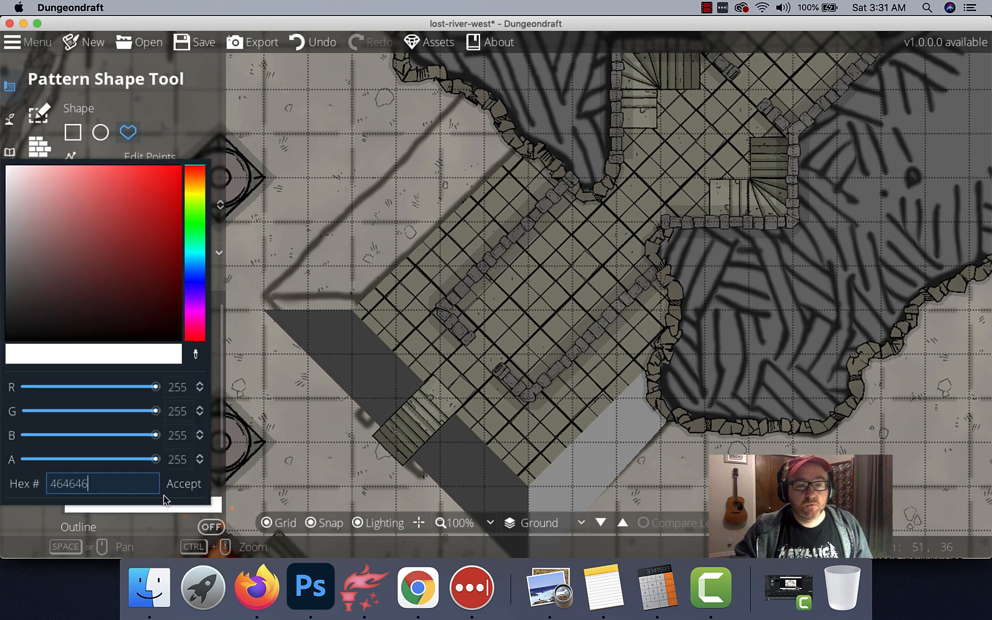
left_click(181, 487)
Draw the dark slope along the tiled floor's northwest edge, turning snapping off to follow the cave wall and back on to close it.
scroll(284, 313, "up", 3)
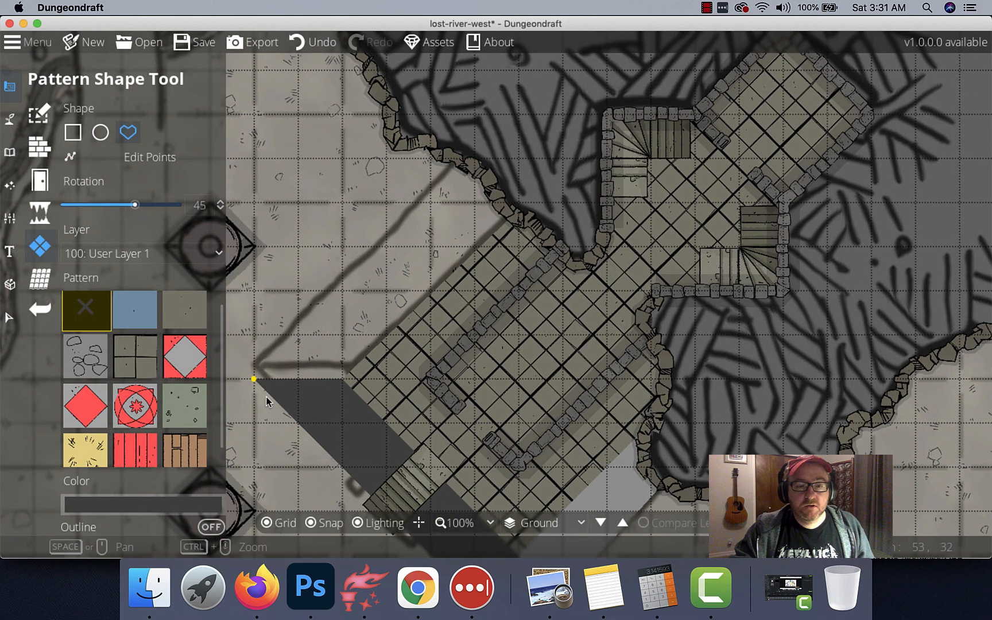
left_click(351, 377)
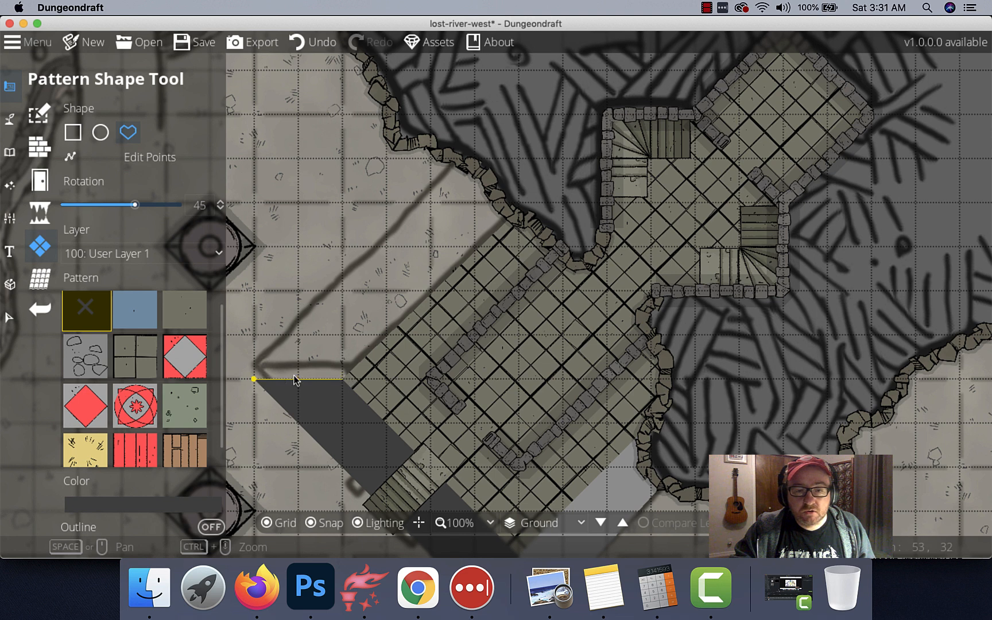
left_click(254, 379)
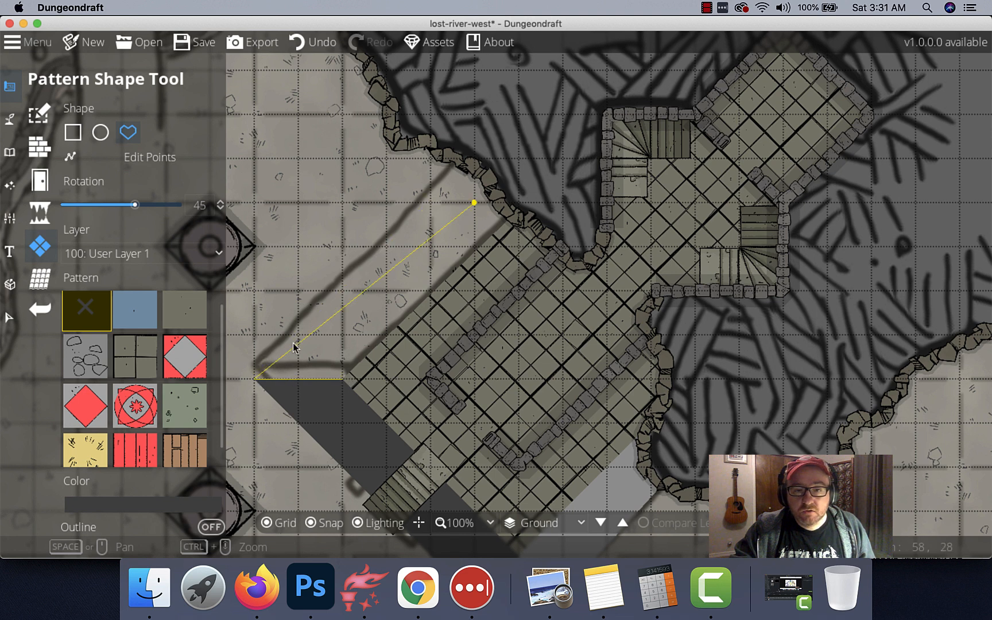
left_click(432, 204)
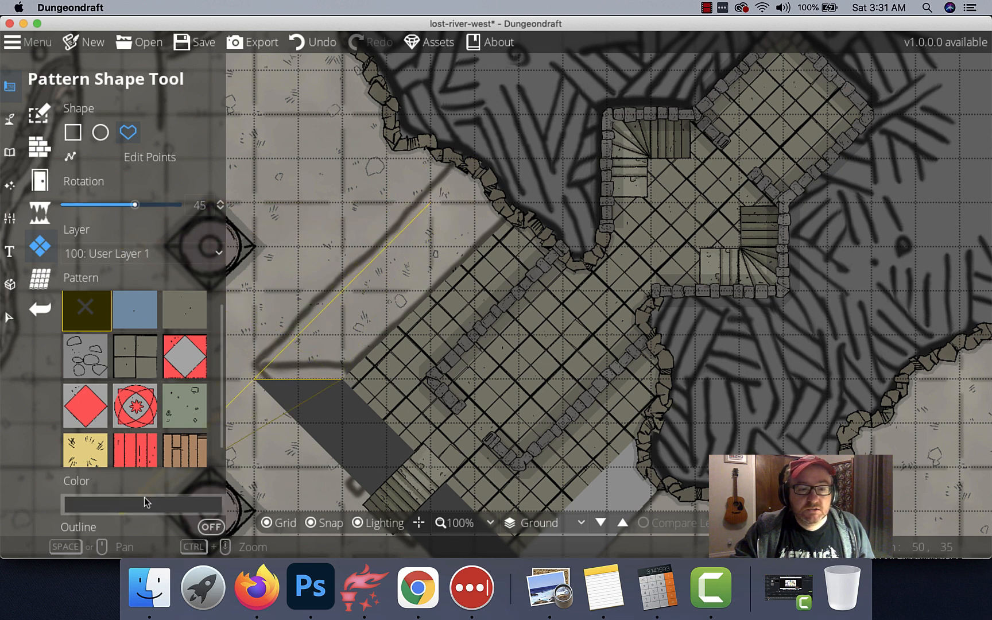
left_click(312, 523)
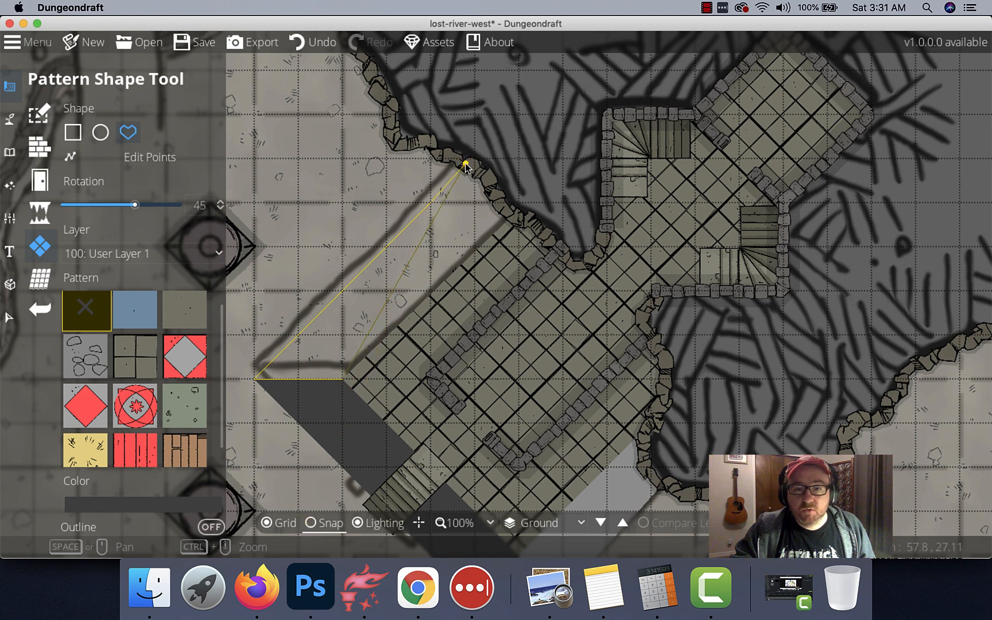
left_click_drag(468, 164, 510, 215)
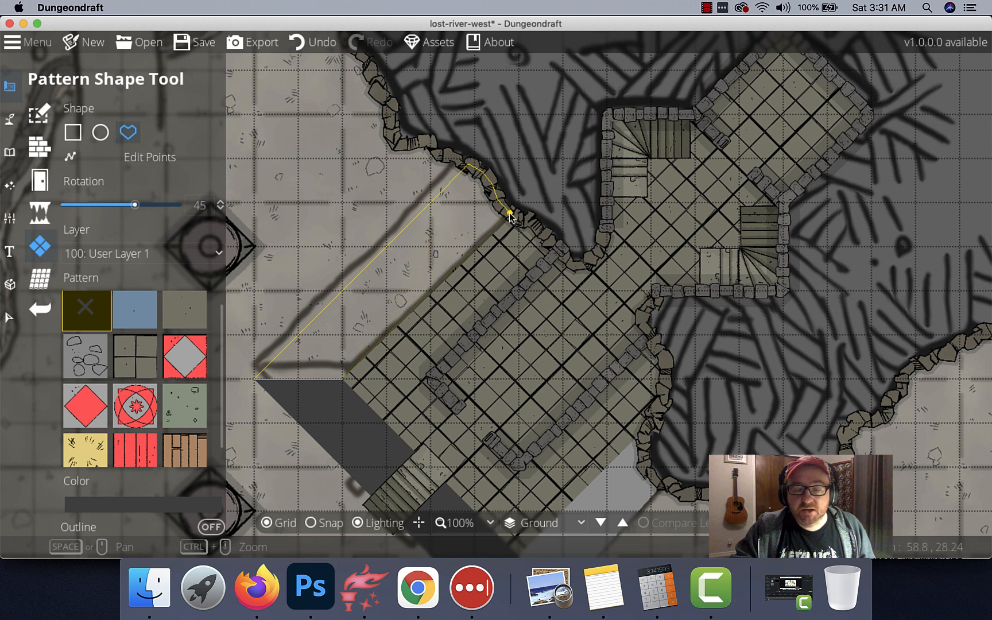
left_click(310, 522)
double_click(346, 381)
Fade the trace image to 0.01 opacity and examine the three grey slopes around the tiled entrance floor.
left_click_drag(413, 442, 389, 263)
scroll(389, 265, "down", 3)
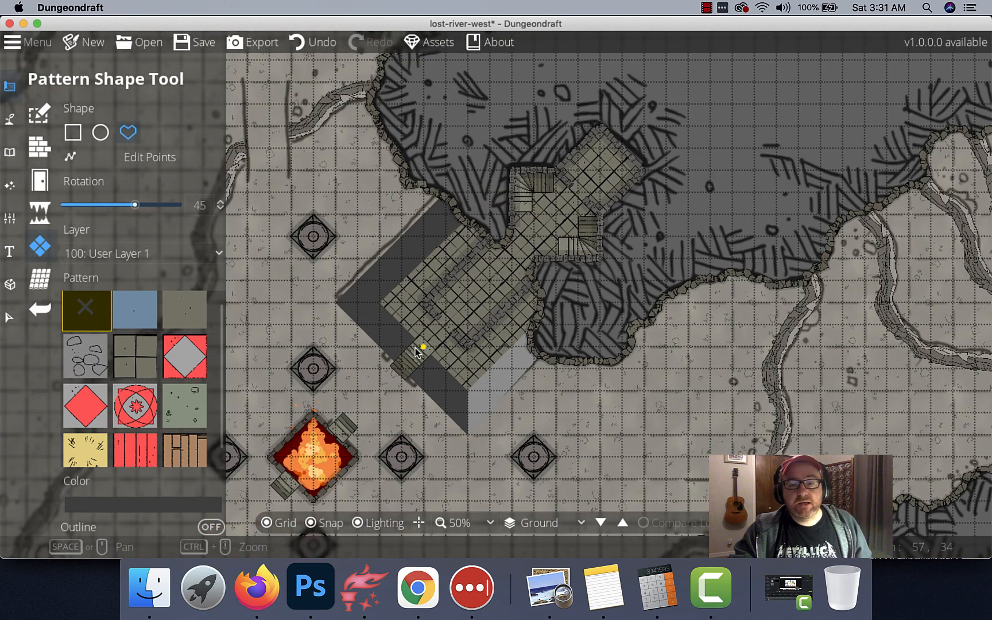
left_click(16, 221)
left_click(82, 186)
left_click_drag(99, 253, 59, 254)
scroll(397, 318, "down", 1)
scroll(396, 318, "down", 2)
scroll(368, 337, "down", 3)
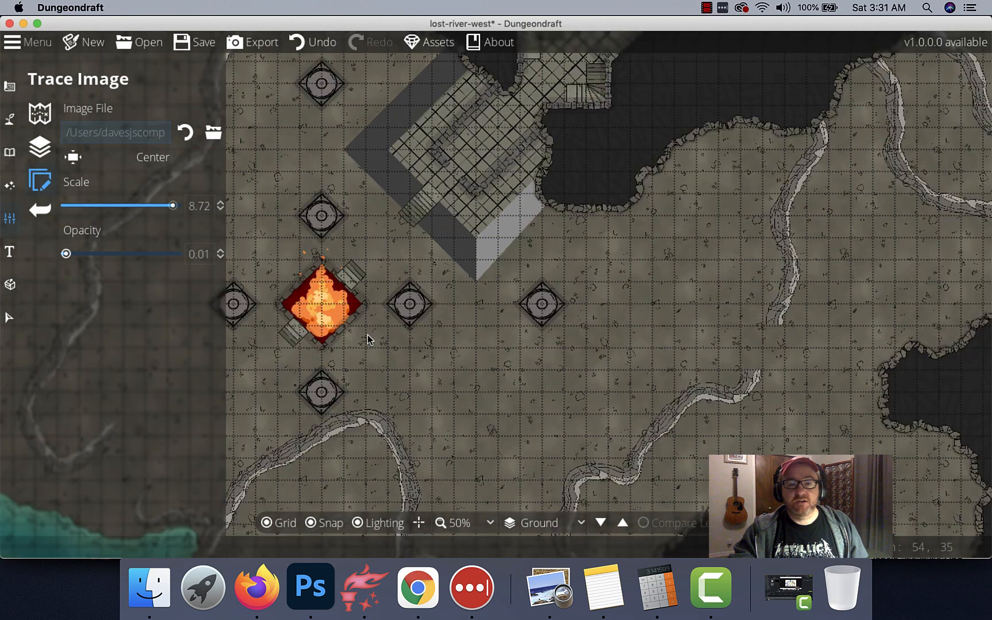
scroll(368, 335, "up", 3)
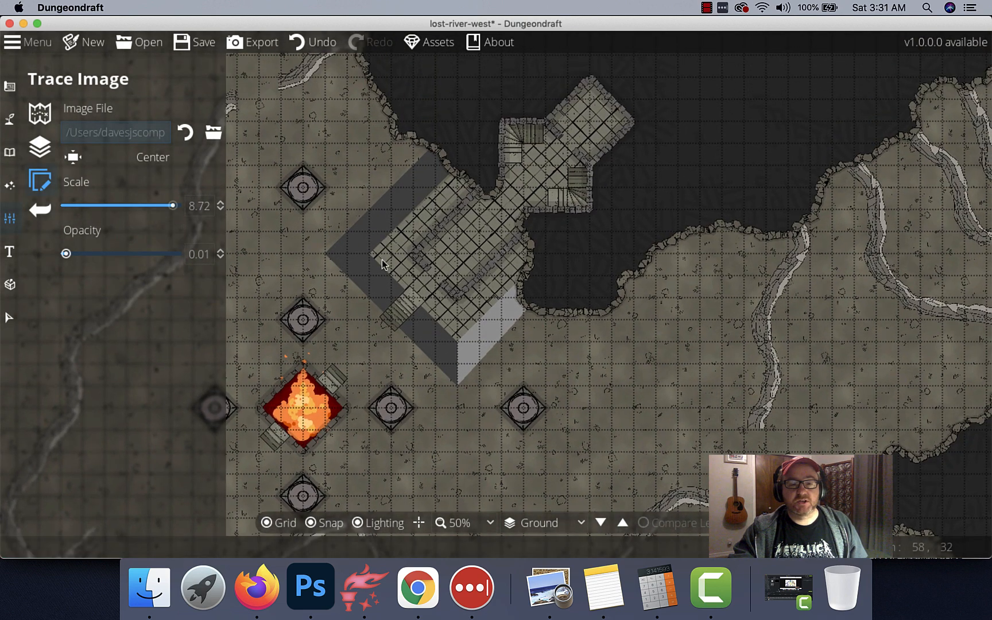
scroll(433, 305, "up", 1)
left_click_drag(434, 305, 554, 397)
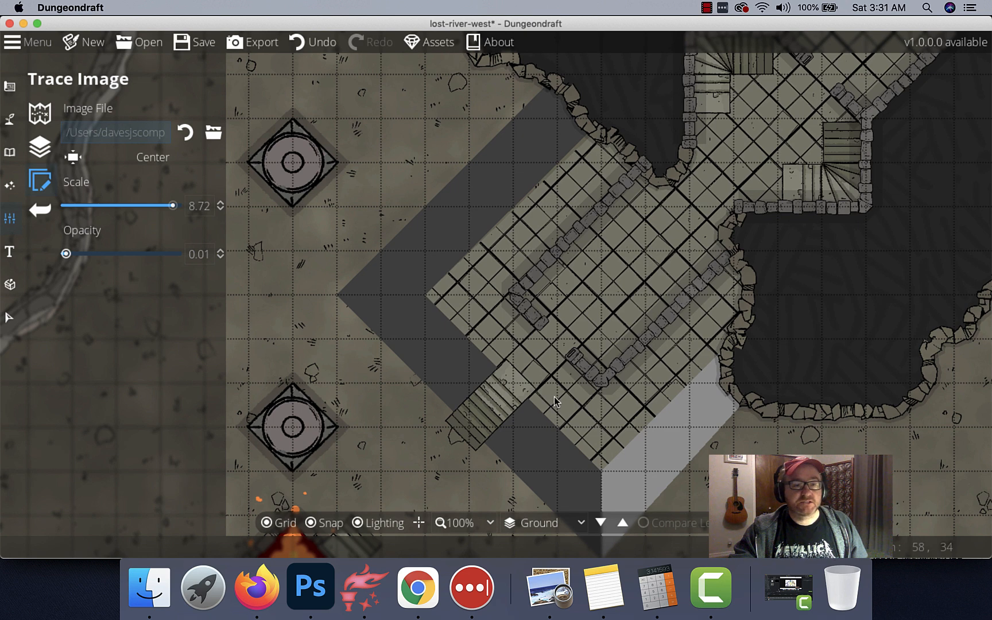
Look through the path styles available in the Path Tool.
left_click(9, 119)
left_click(57, 219)
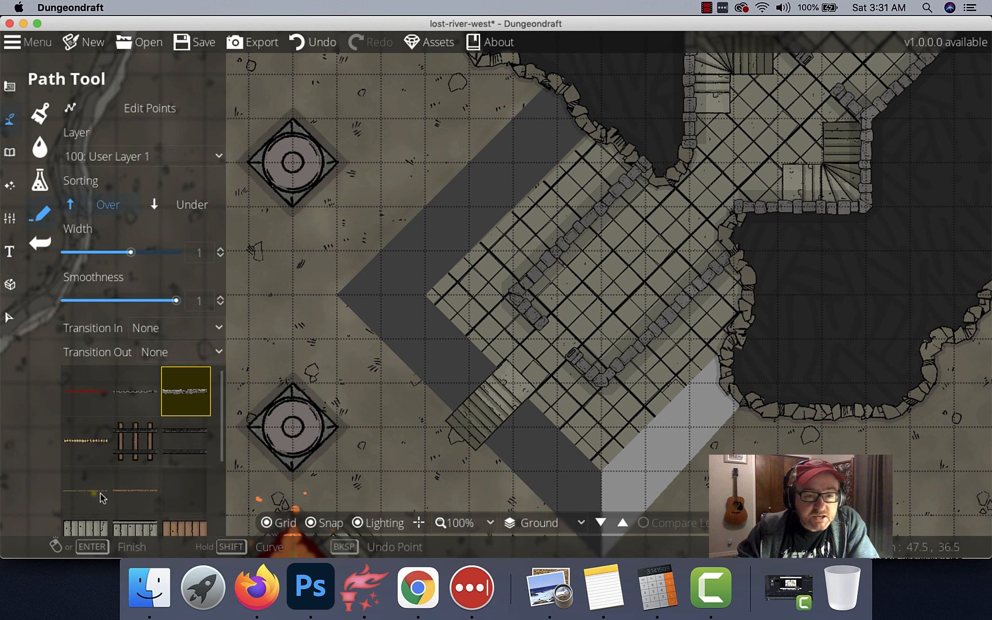
scroll(103, 488, "down", 4)
scroll(119, 478, "up", 3)
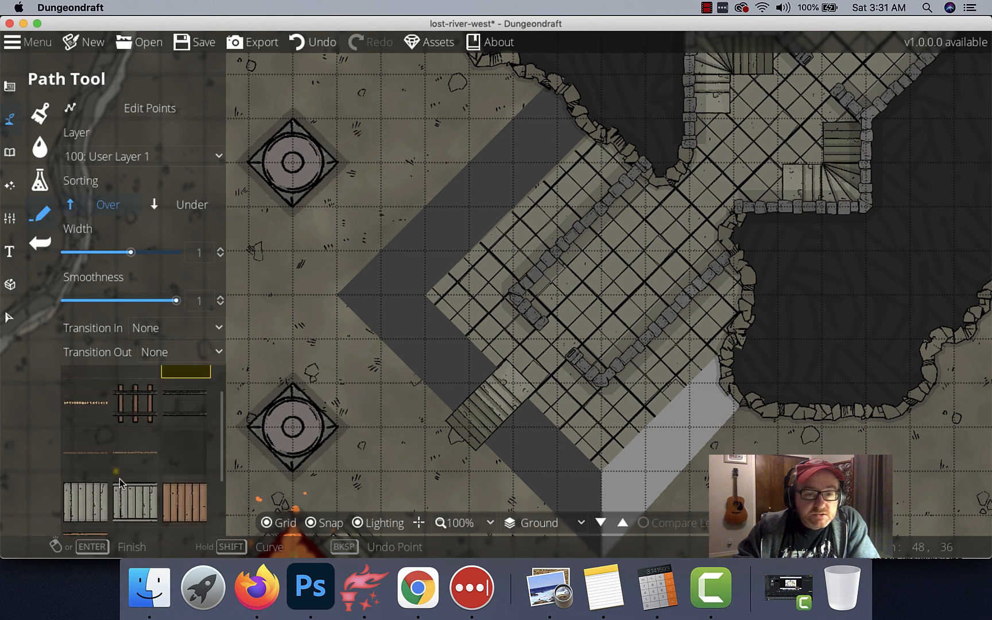
scroll(119, 479, "up", 1)
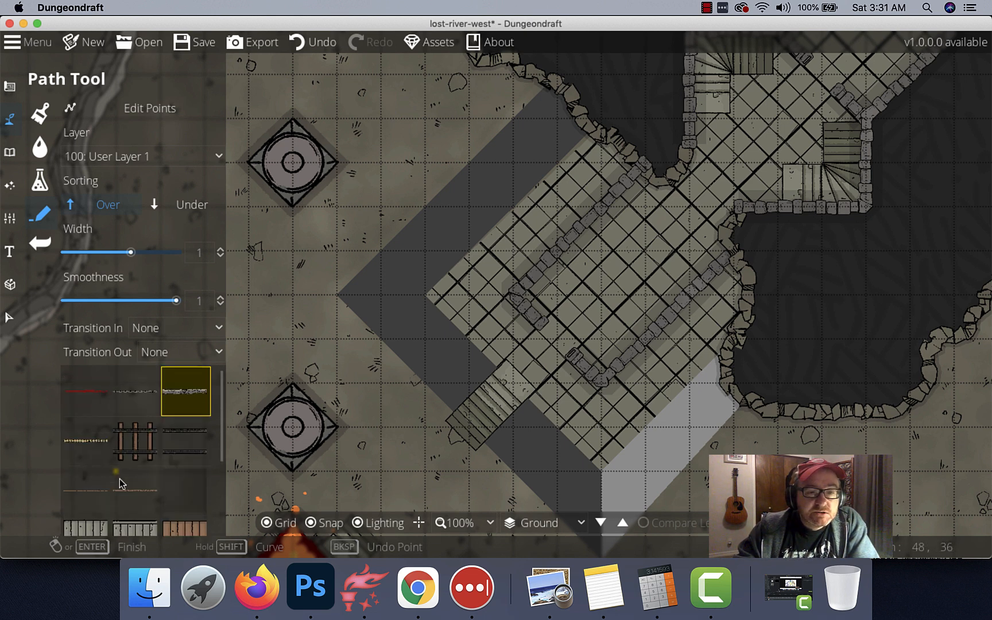
scroll(119, 478, "up", 1)
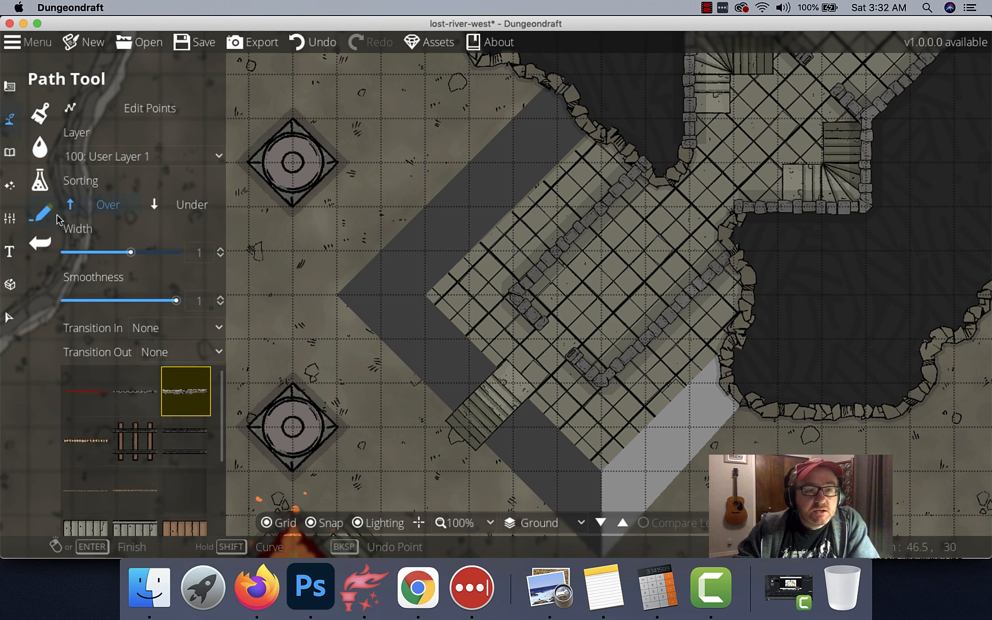
left_click(95, 393)
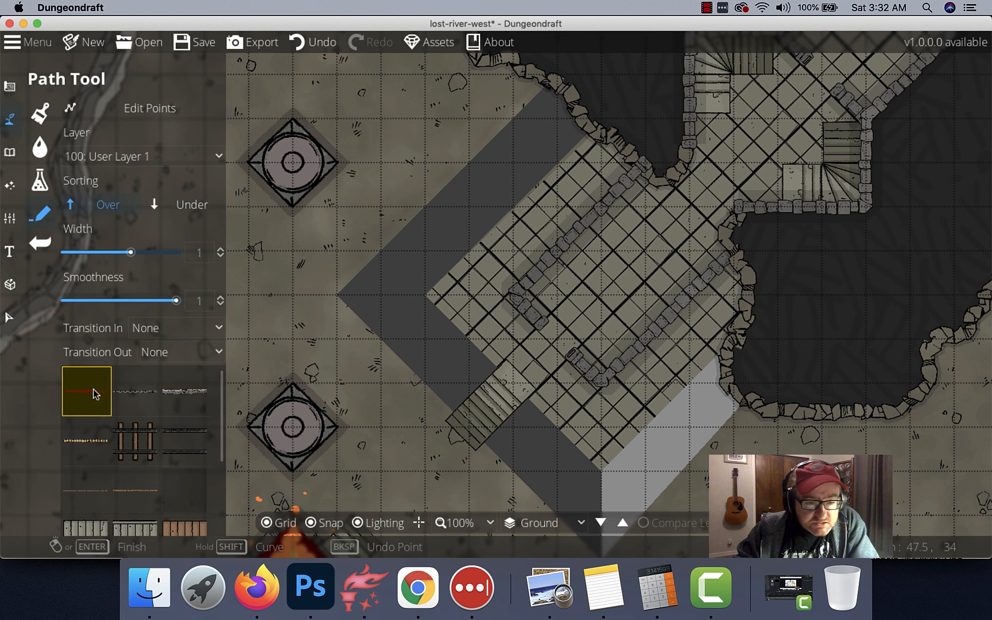
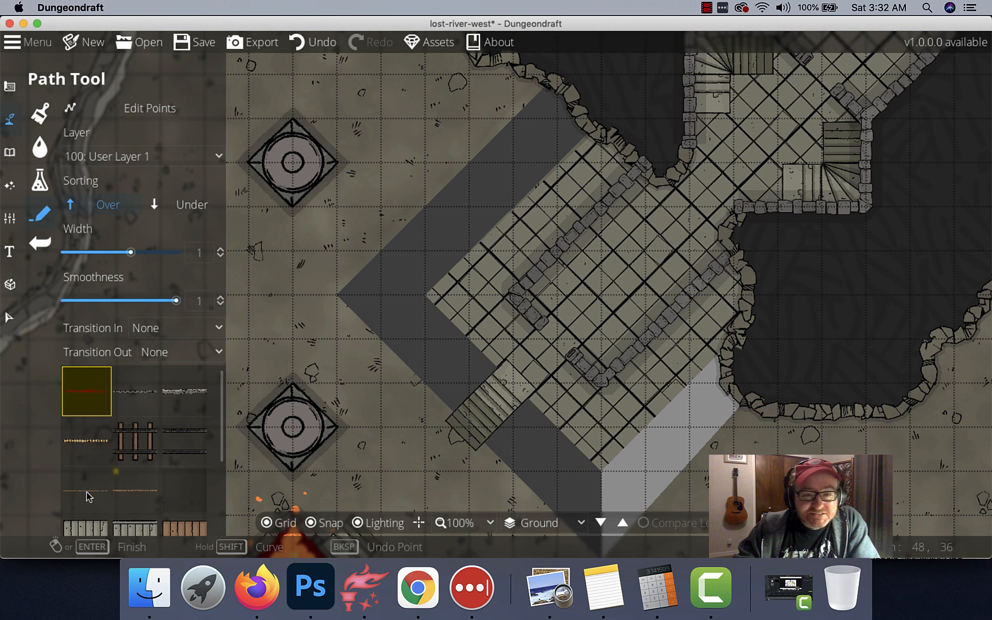
scroll(388, 346, "up", 5)
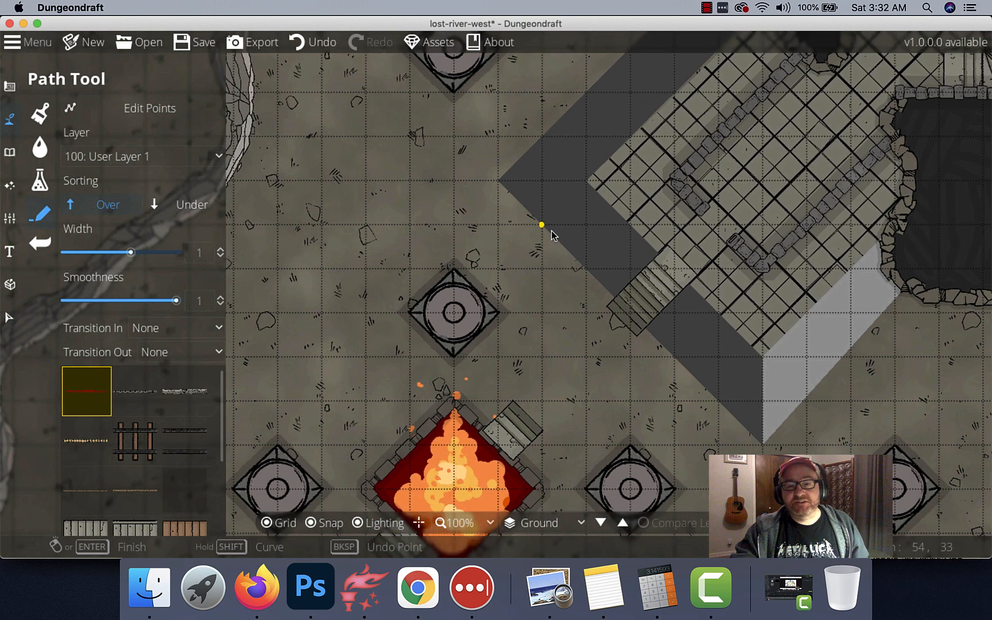
scroll(551, 231, "down", 6)
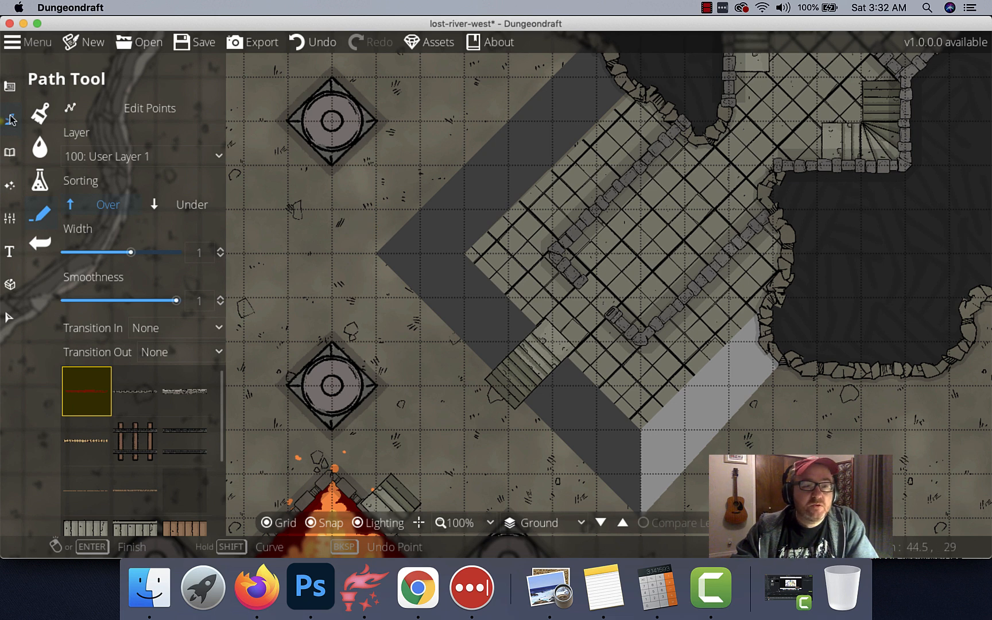
Return to the Pattern Shape Tool and set the shape colour to 000000.
left_click(10, 87)
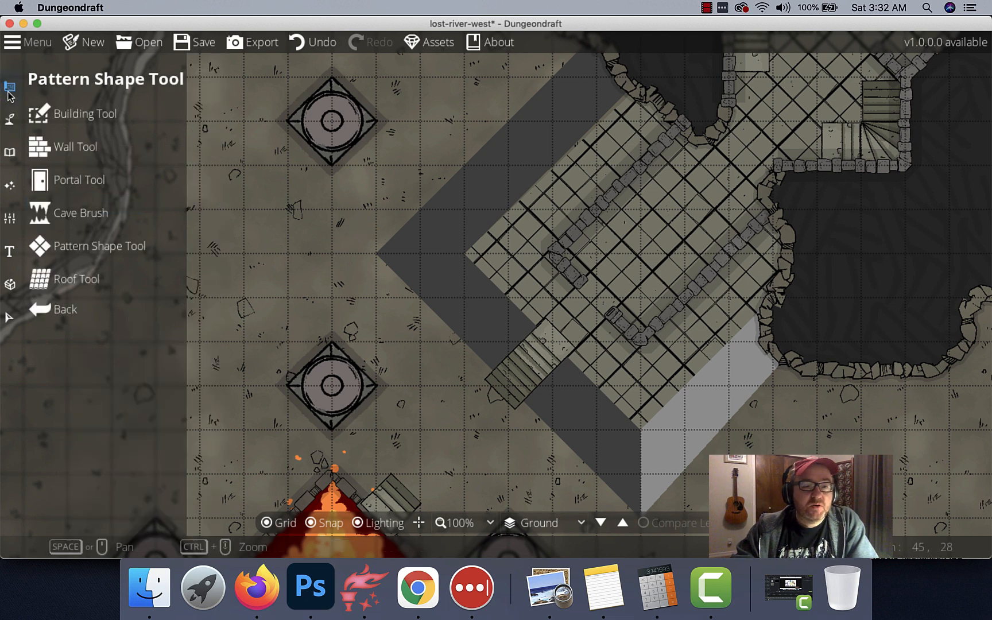
left_click(72, 249)
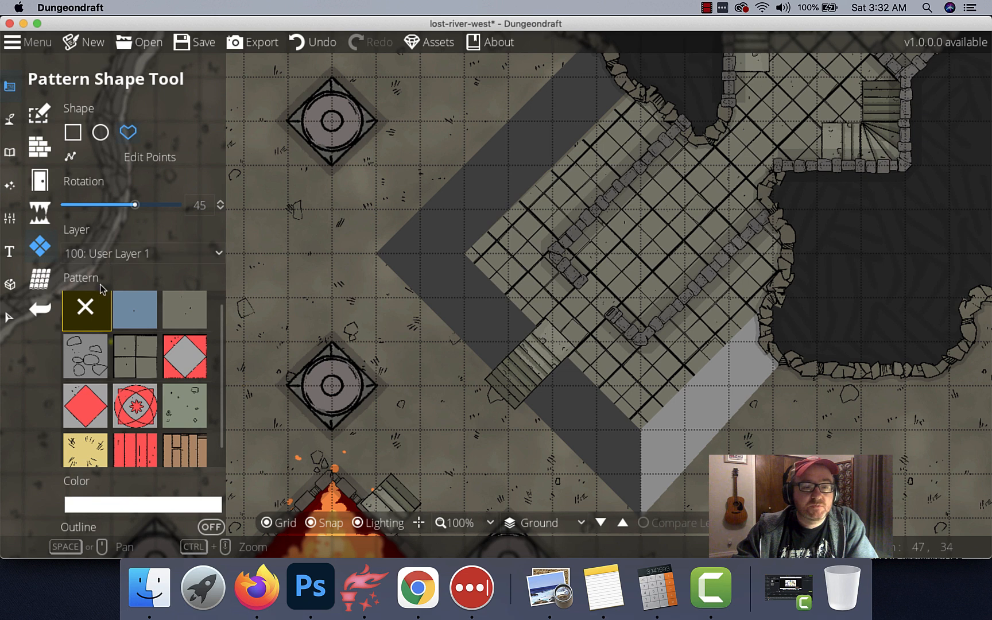
left_click(144, 505)
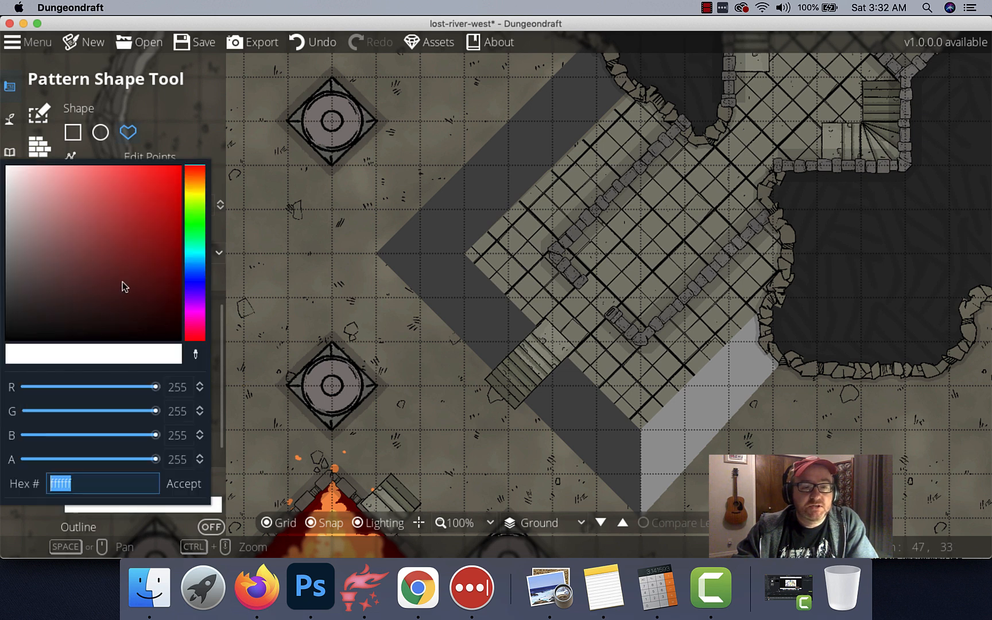
type("000000")
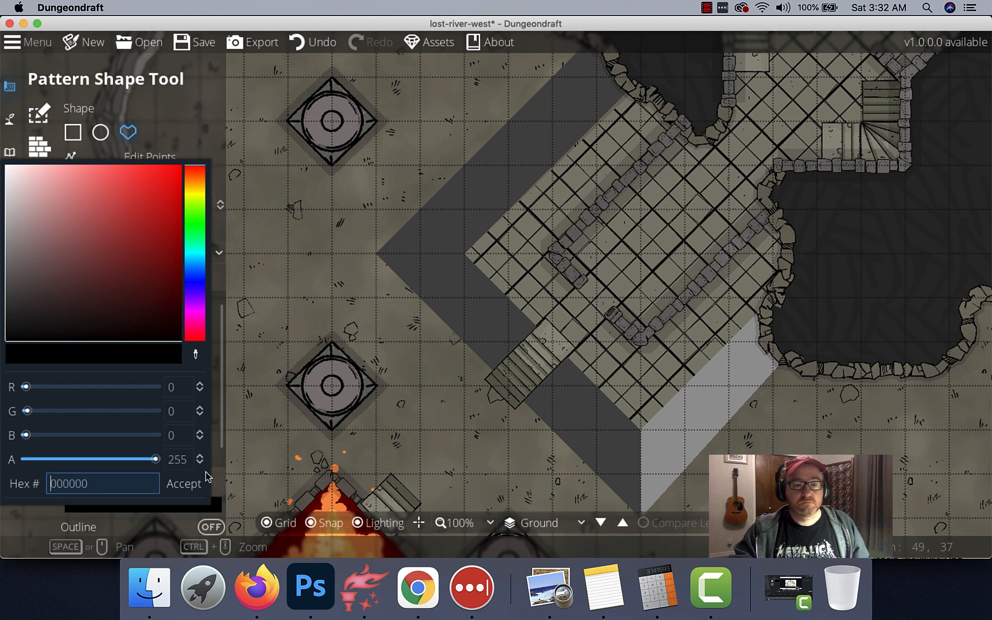
left_click(185, 483)
Turn snapping off and draw a thin black sliver along the seam between the two dark slopes at the tiled floor's west corner.
scroll(463, 300, "up", 2)
scroll(464, 300, "up", 5)
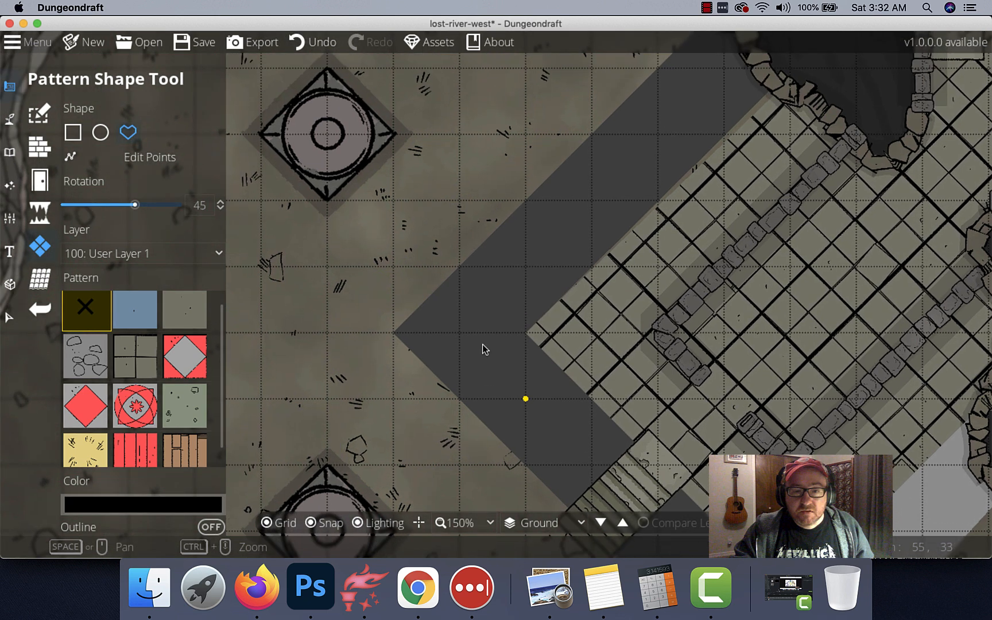
left_click(310, 523)
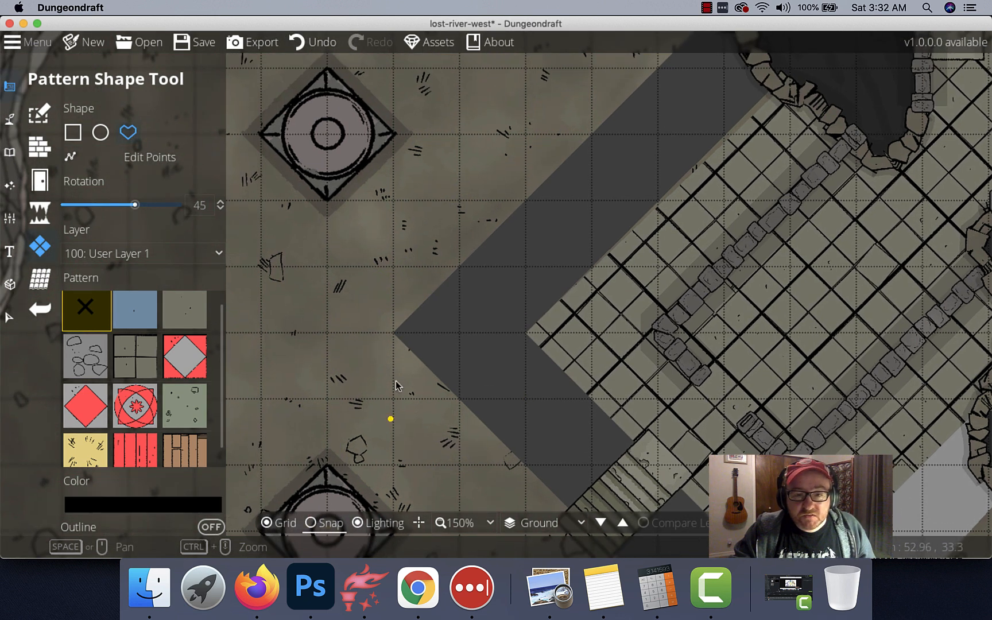
left_click(393, 339)
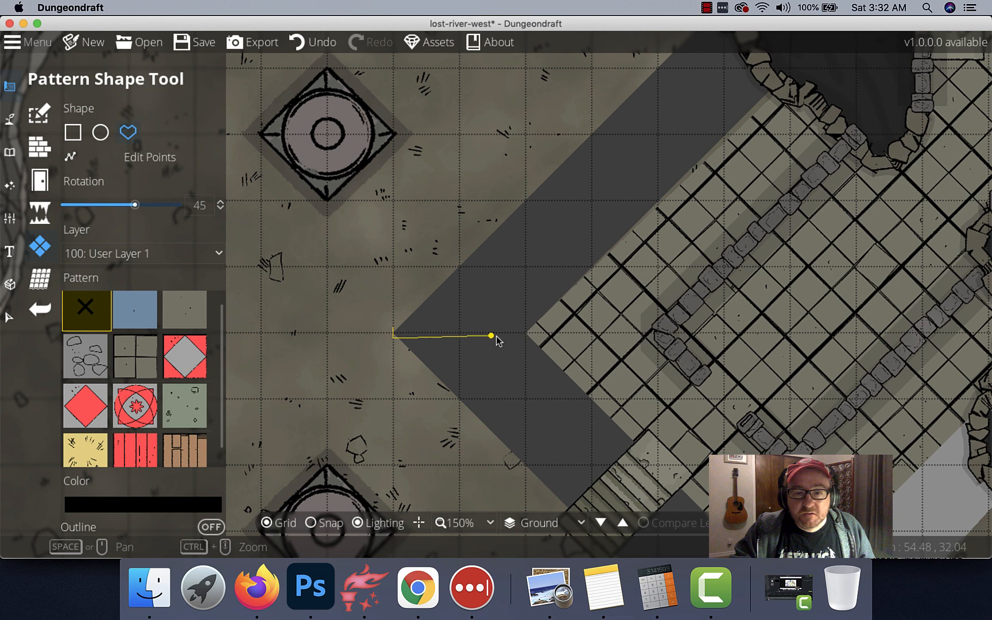
left_click(529, 338)
left_click(527, 331)
left_click(394, 330)
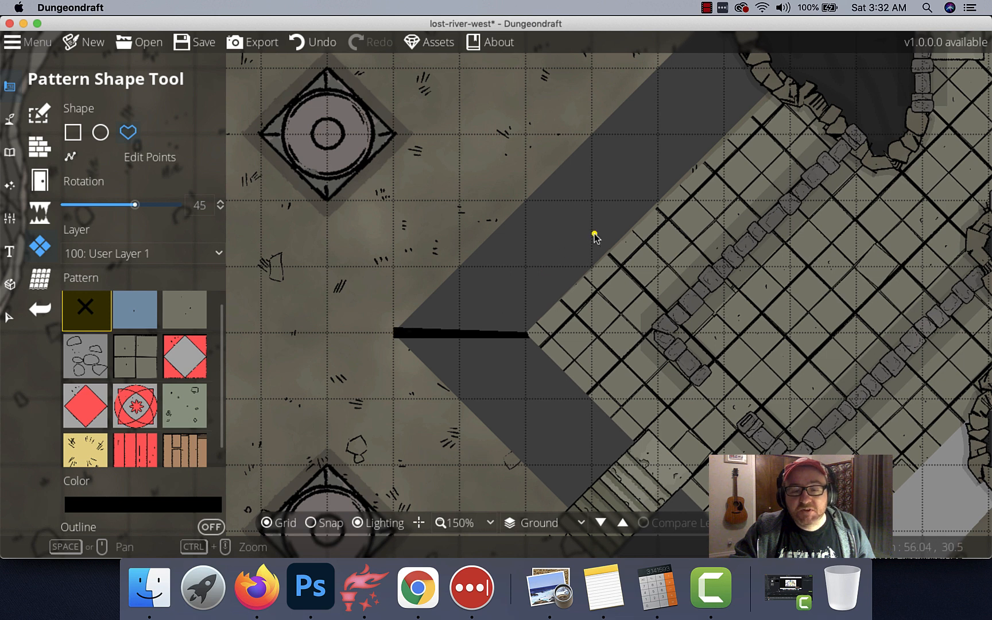
Select the thin black sliver between the two dark slopes and delete it.
left_click(10, 317)
left_click(468, 343)
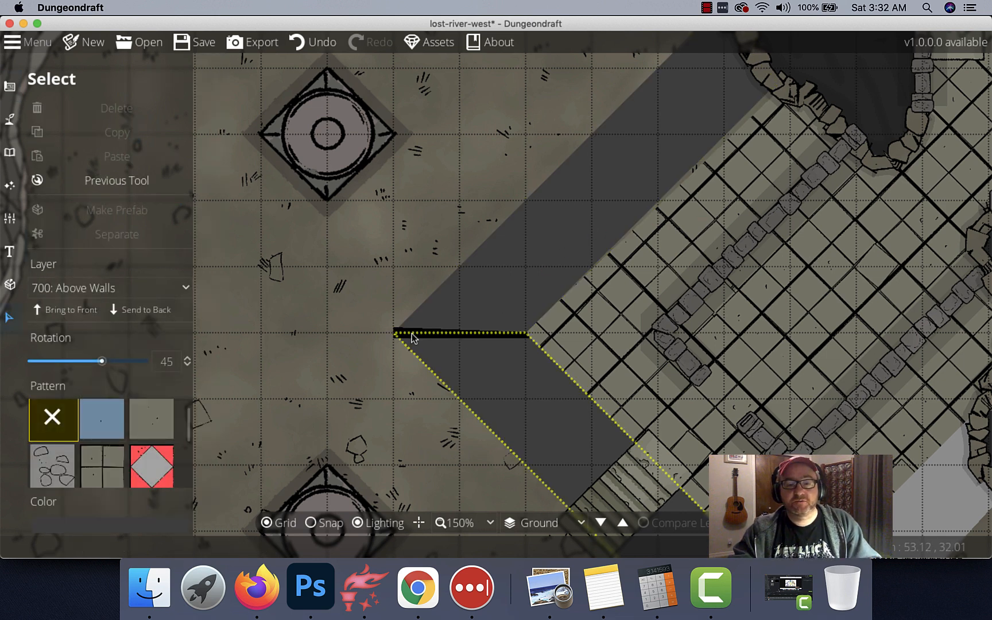
left_click(394, 335)
left_click(395, 329)
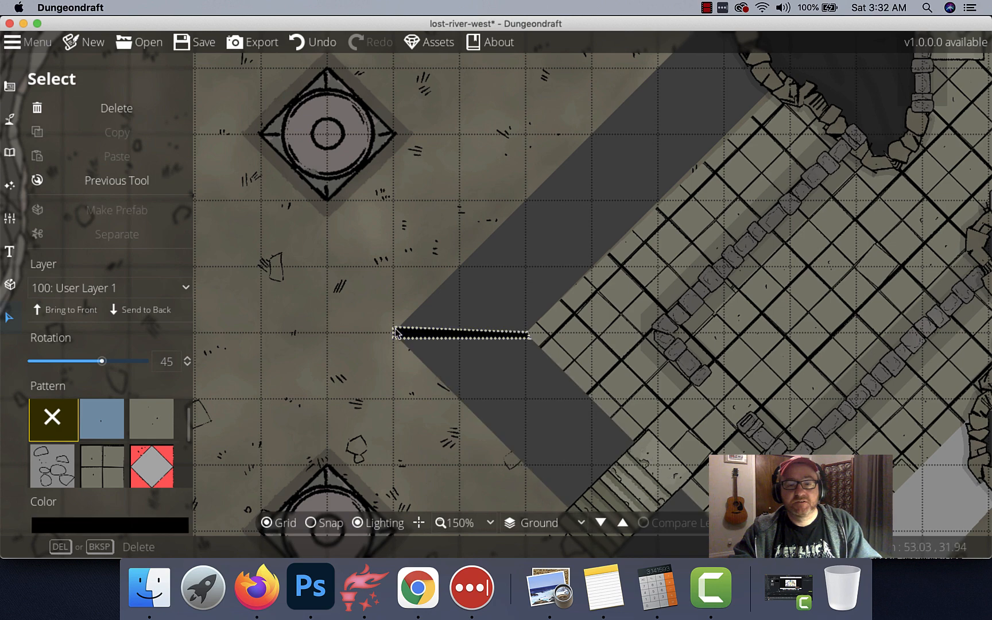
key("Delete")
Review the entrance slopes within the surrounding cavern and save the map.
scroll(396, 256, "down", 3)
left_click(464, 304)
left_click_drag(464, 304, 460, 204)
left_click_drag(553, 480, 521, 349)
scroll(495, 257, "down", 20)
scroll(585, 359, "right", 6)
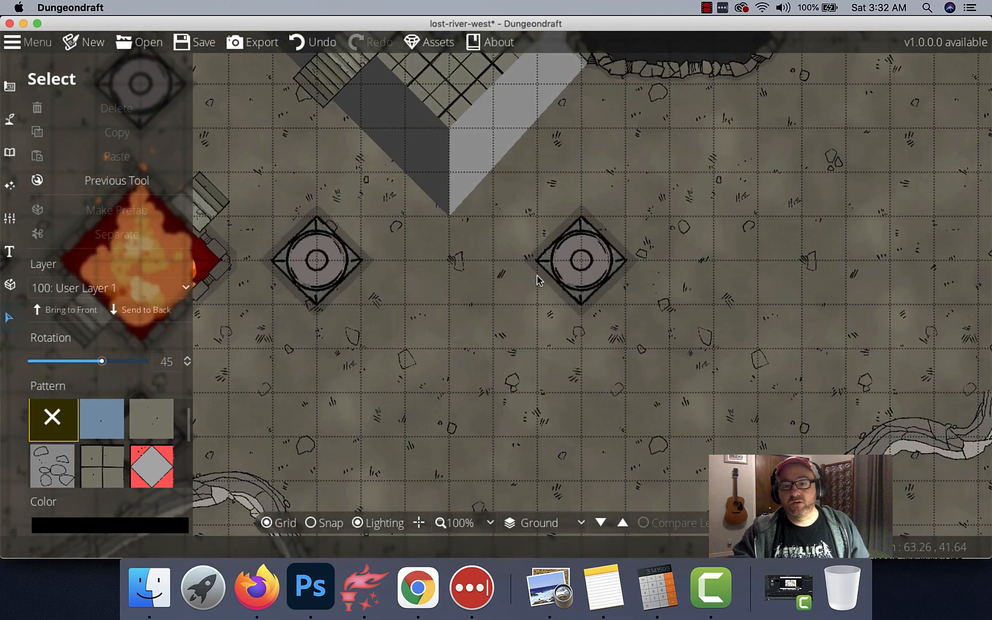
scroll(600, 328, "up", 4)
scroll(600, 328, "down", 2)
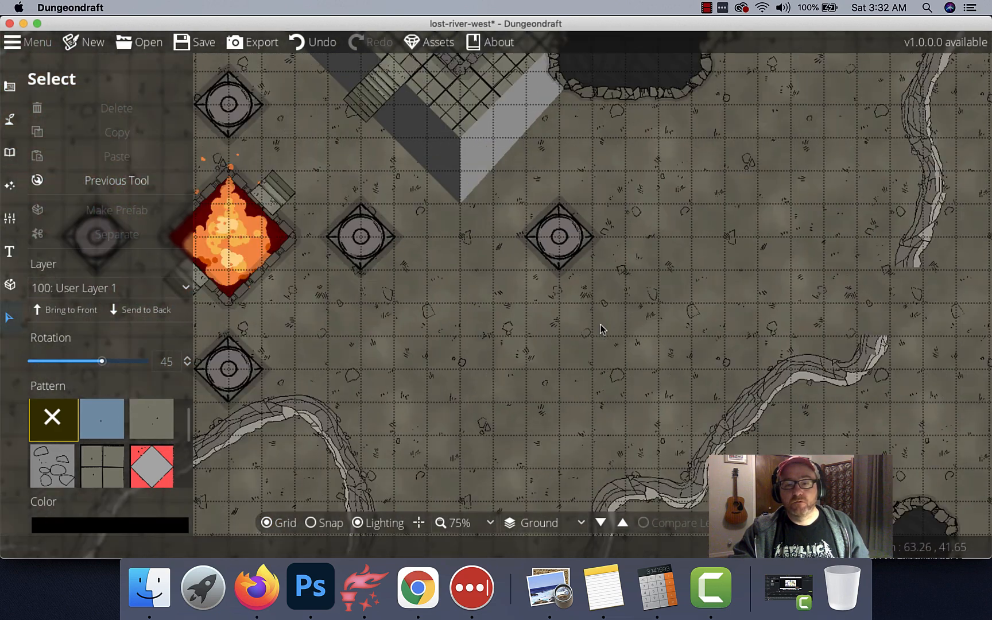
scroll(460, 288, "down", 3)
scroll(632, 349, "down", 6)
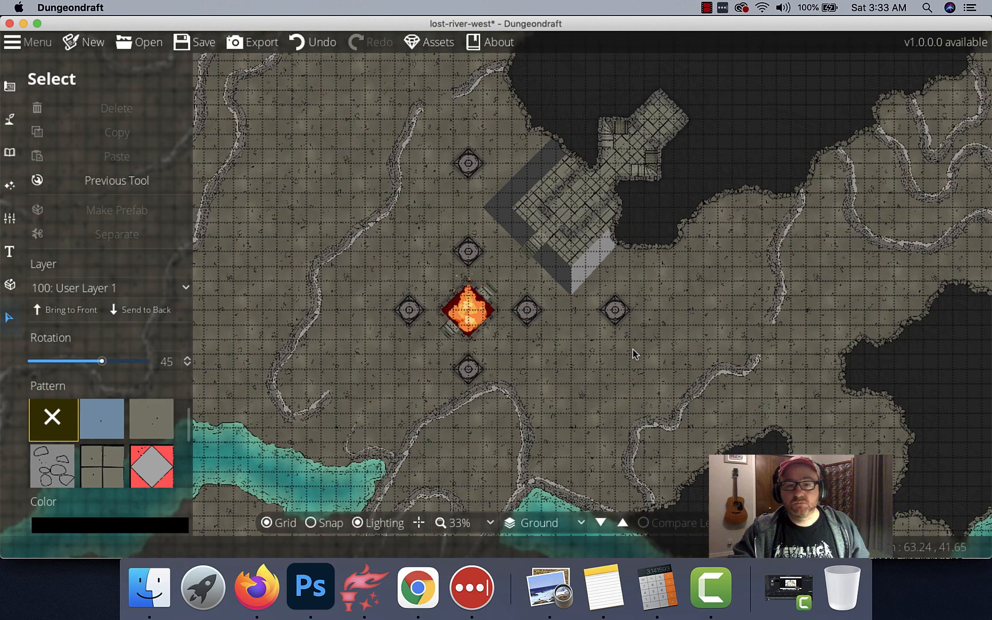
key("super+s")
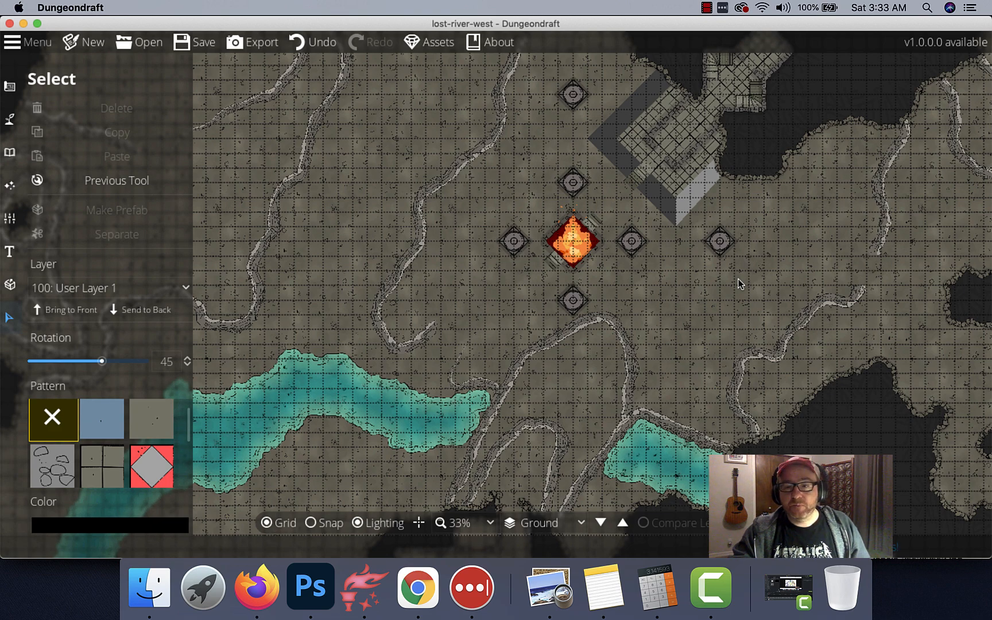
Raise the trace image's opacity to 0.25.
left_click_drag(804, 213, 546, 366)
left_click_drag(308, 218, 639, 413)
left_click_drag(495, 296, 577, 362)
left_click_drag(479, 465, 565, 193)
left_click_drag(534, 366, 575, 129)
left_click_drag(810, 196, 512, 218)
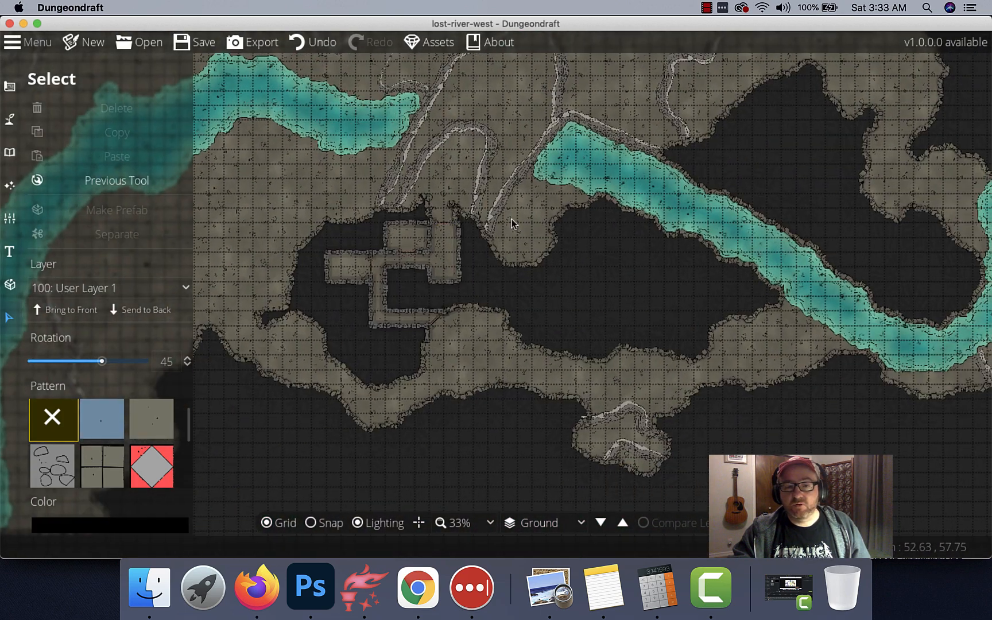
left_click(9, 218)
left_click(61, 190)
mouse_move(65, 254)
left_mouse_down()
mouse_move(105, 257)
mouse_move(55, 253)
mouse_move(94, 256)
left_mouse_up()
Choose the grey rocky ledge path style in the Path Tool and set its width to 0.3.
scroll(705, 212, "right", 10)
scroll(705, 211, "up", 5)
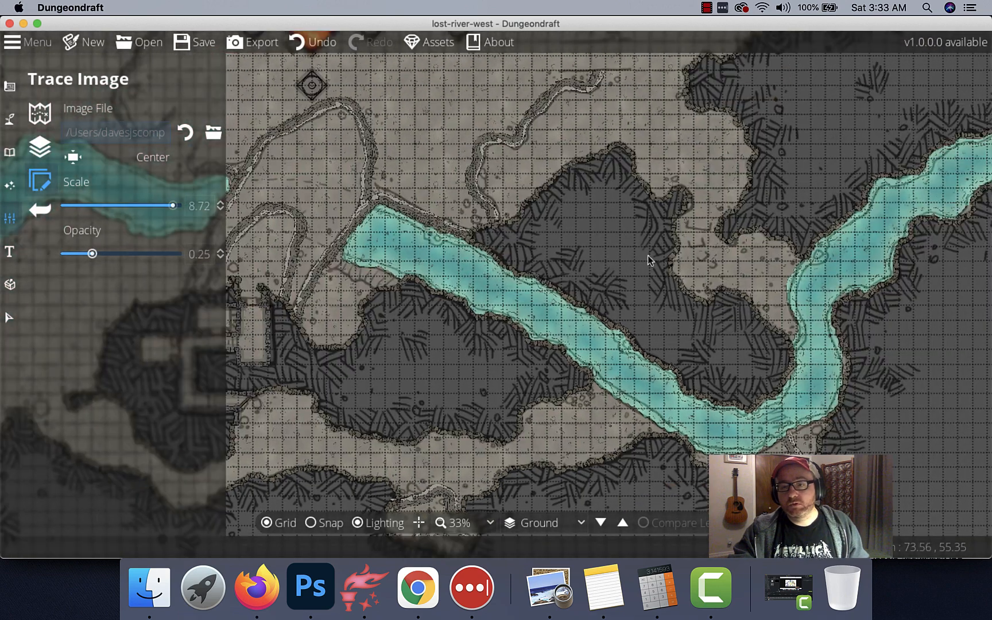
scroll(672, 261, "right", 10)
scroll(672, 262, "up", 3)
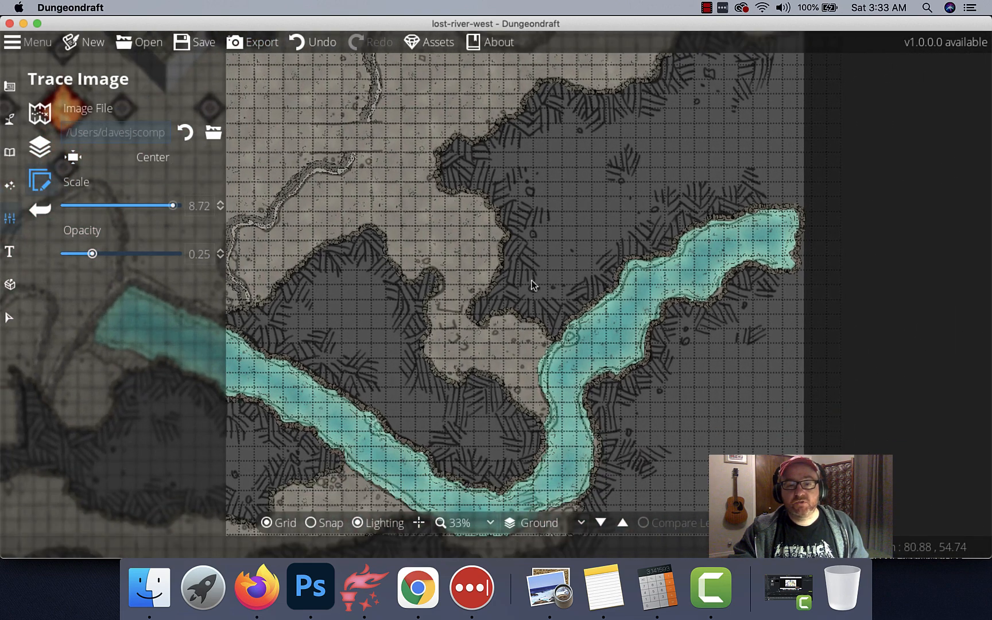
scroll(533, 284, "up", 4)
scroll(485, 342, "up", 1)
left_click_drag(486, 342, 507, 375)
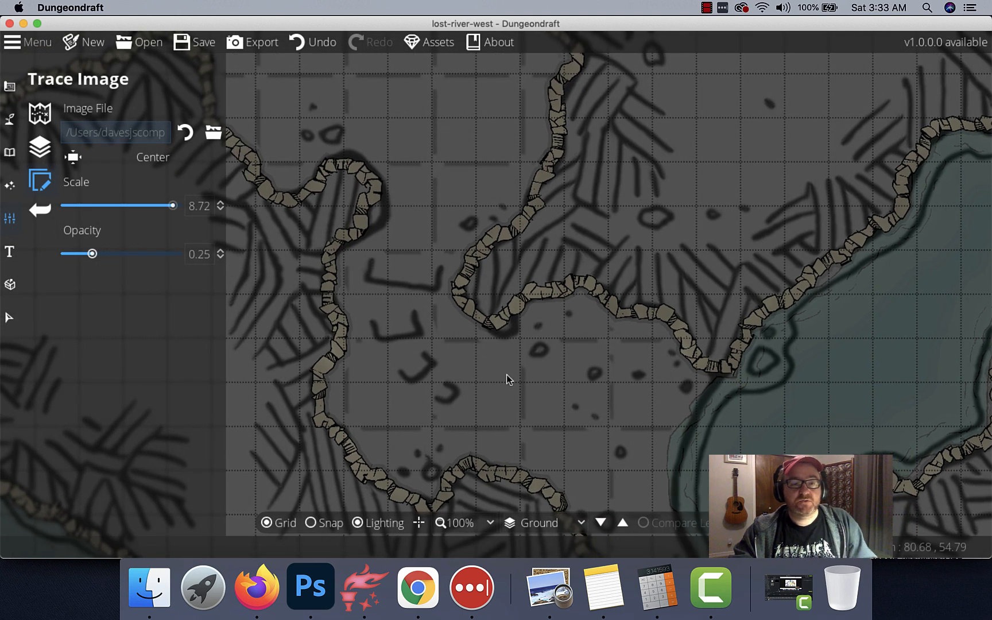
left_click(40, 112)
left_click(17, 86)
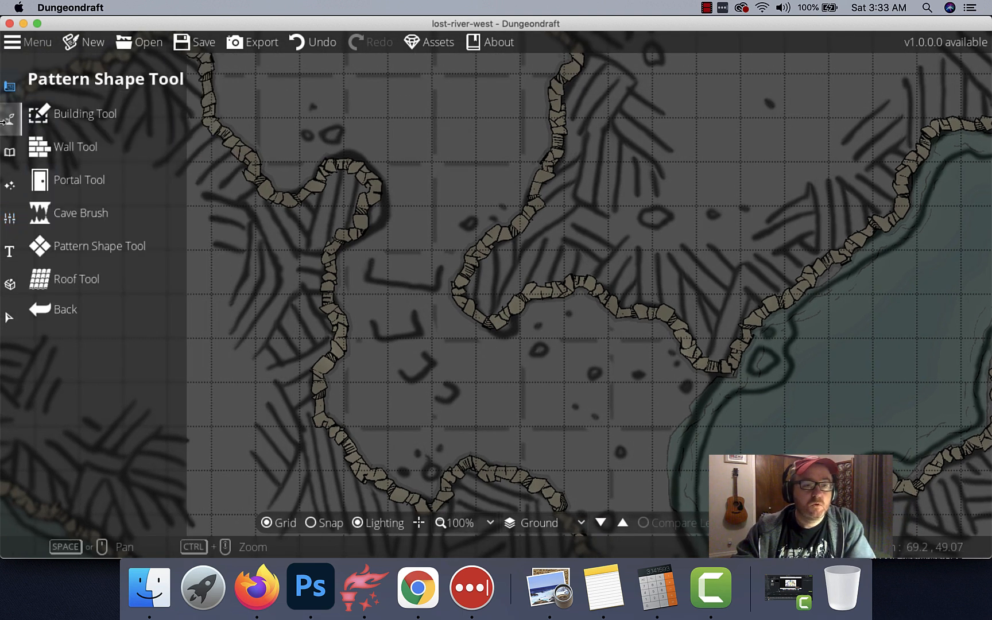
left_click(10, 119)
left_click(63, 218)
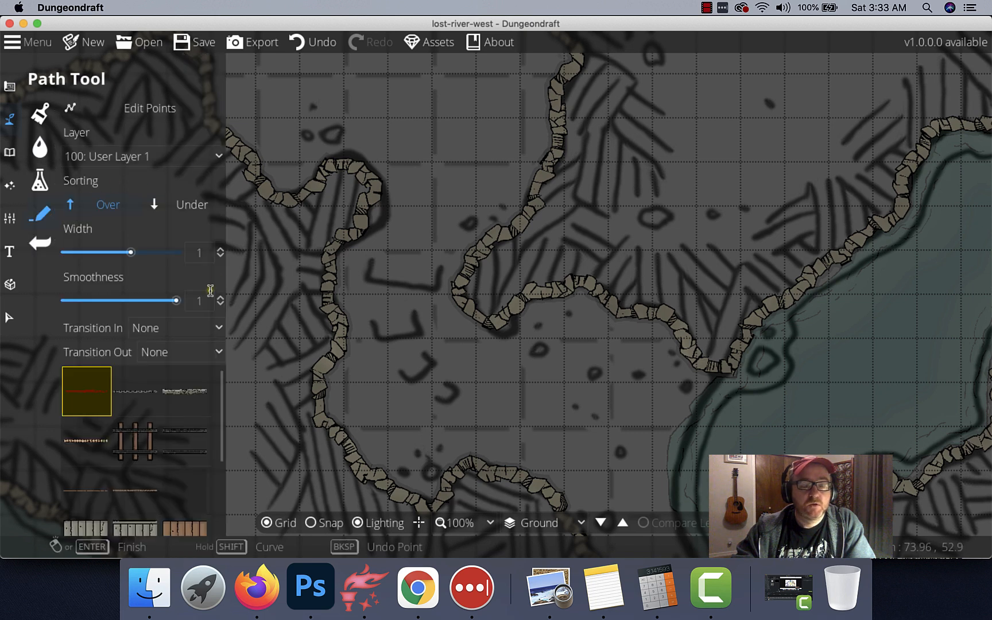
left_click(183, 392)
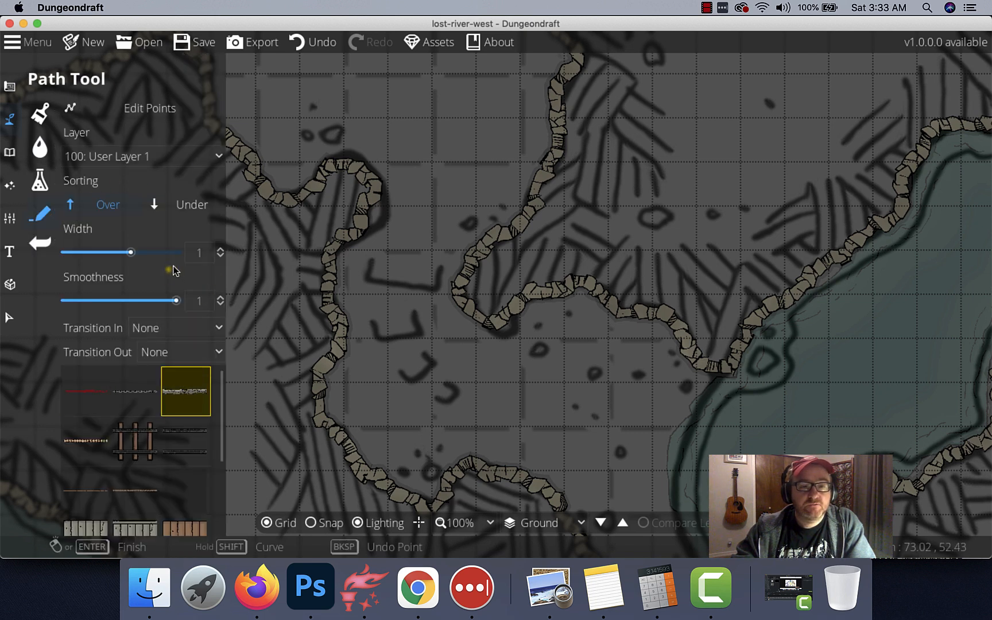
left_click_drag(131, 253, 120, 254)
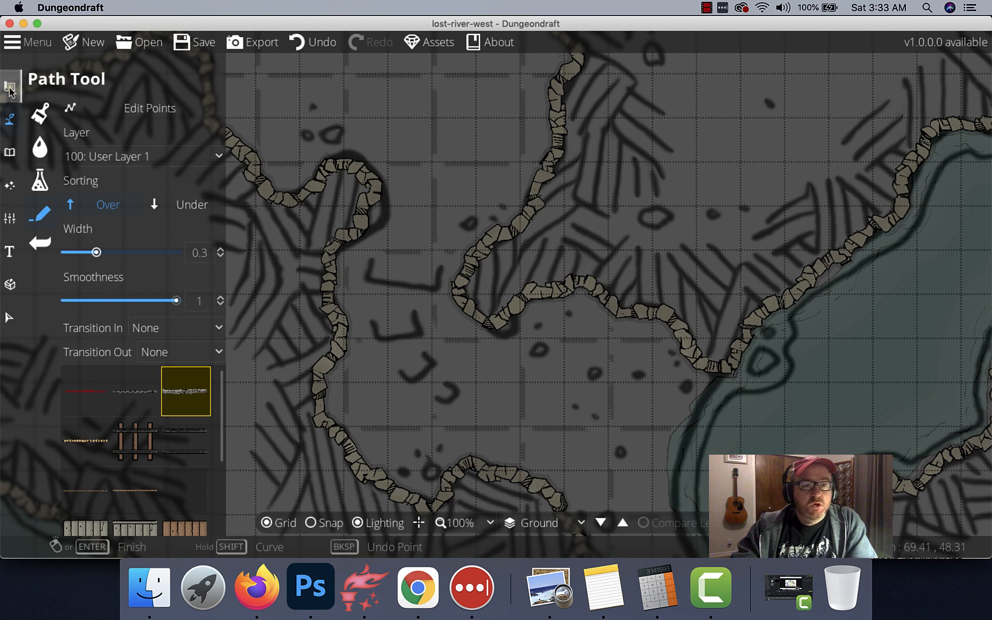
Set the path's Transition In to Grow and its Transition Out to Shrink.
mouse_move(10, 119)
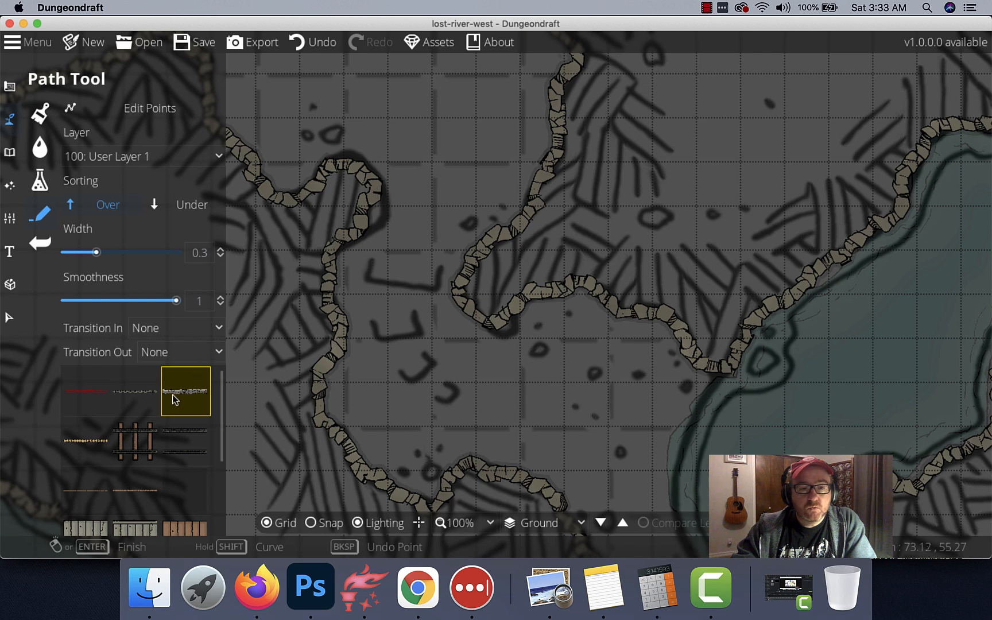
left_click(165, 328)
left_click(164, 368)
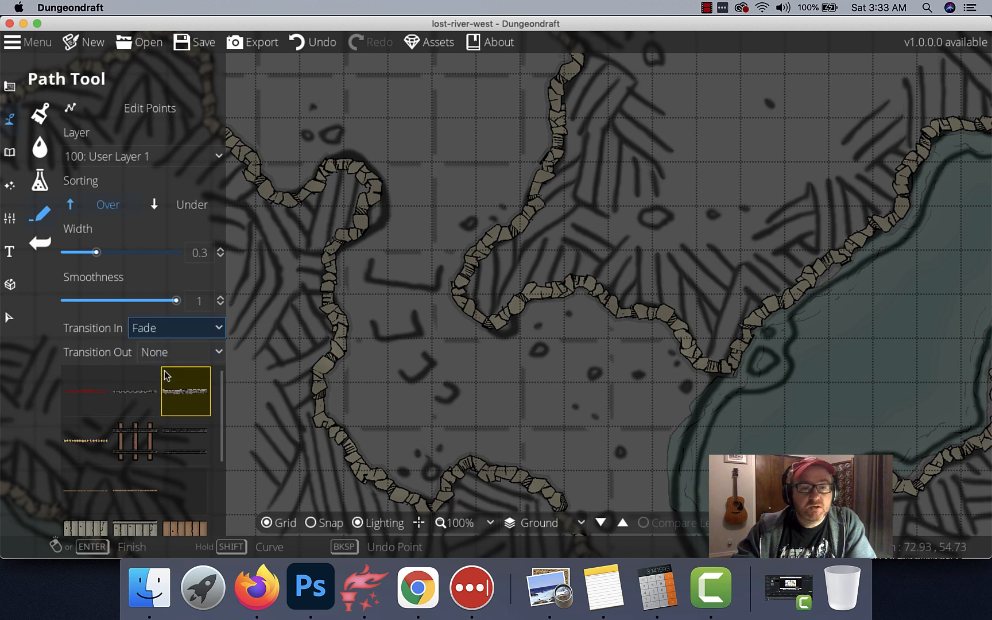
left_click(166, 333)
key("Down")
key("Return")
left_click(156, 353)
left_click(168, 415)
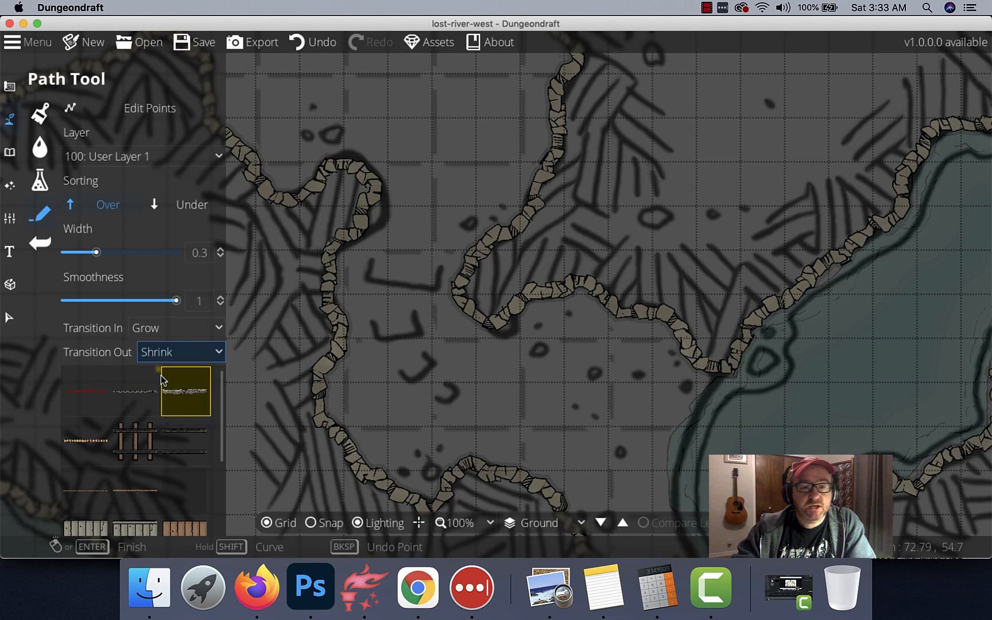
Try drawing four short curved rocky ledges down the cave passage, roughly following the sketched marks.
mouse_move(16, 97)
left_click(14, 119)
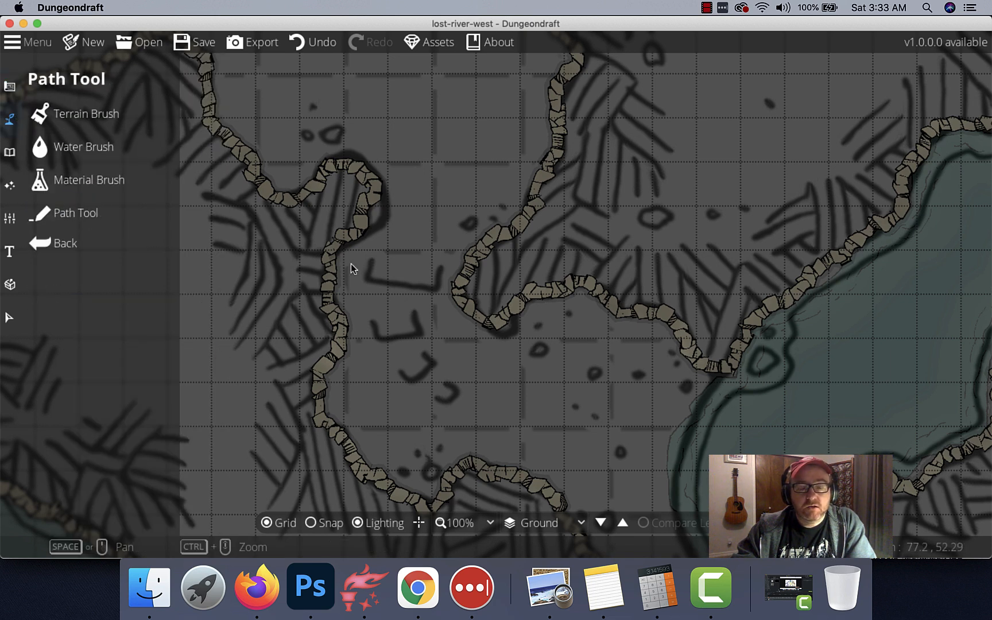
left_click(80, 215)
left_click(381, 256)
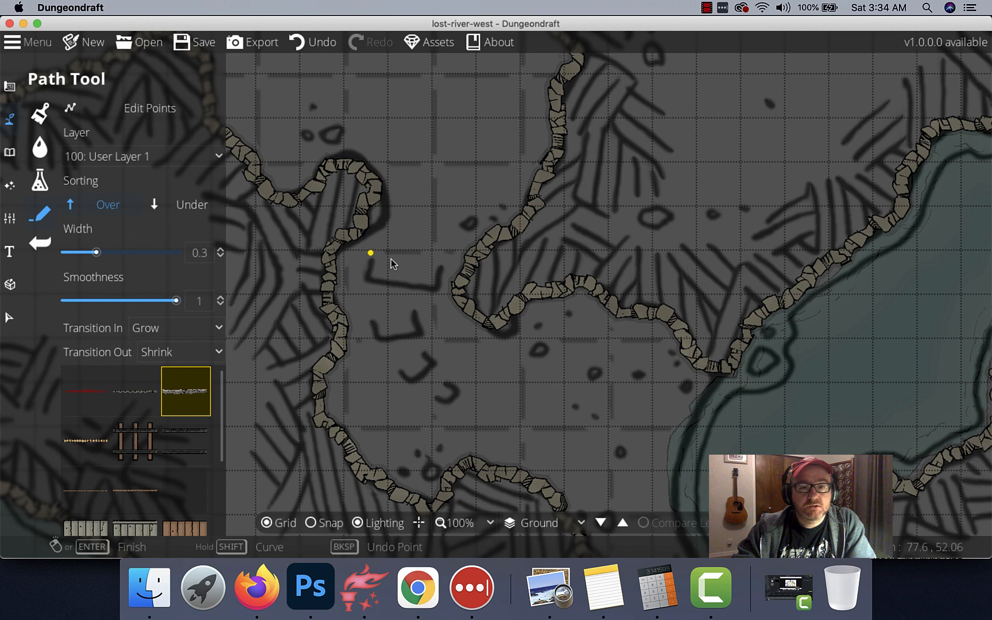
left_click(398, 285)
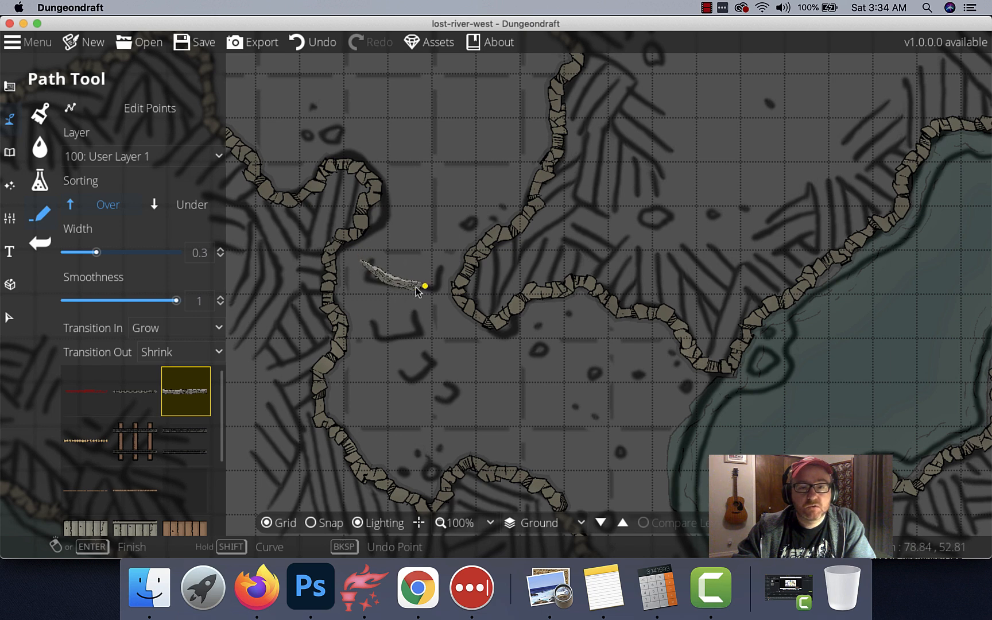
left_click(442, 282)
right_click(442, 282)
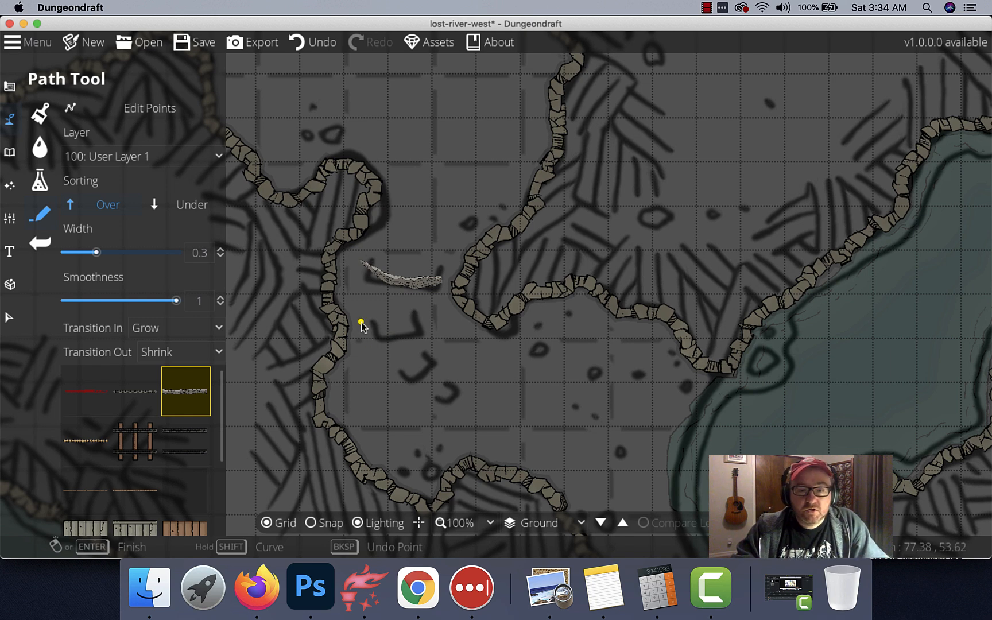
left_click(428, 328)
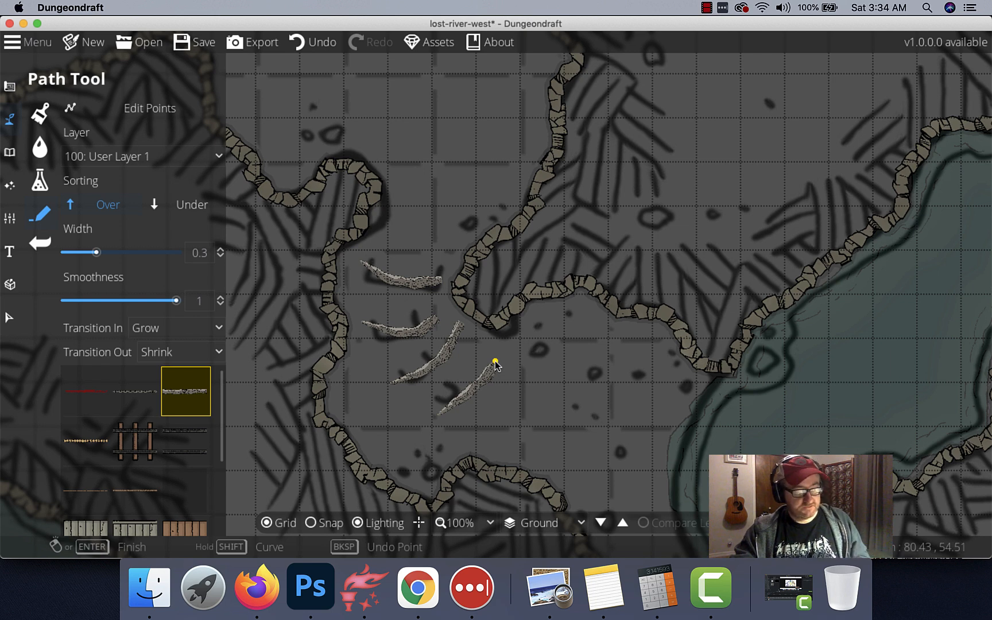
Undo the short ledges just drawn in the cave passage.
key("super+z")
key("super+z")
key("super+z")
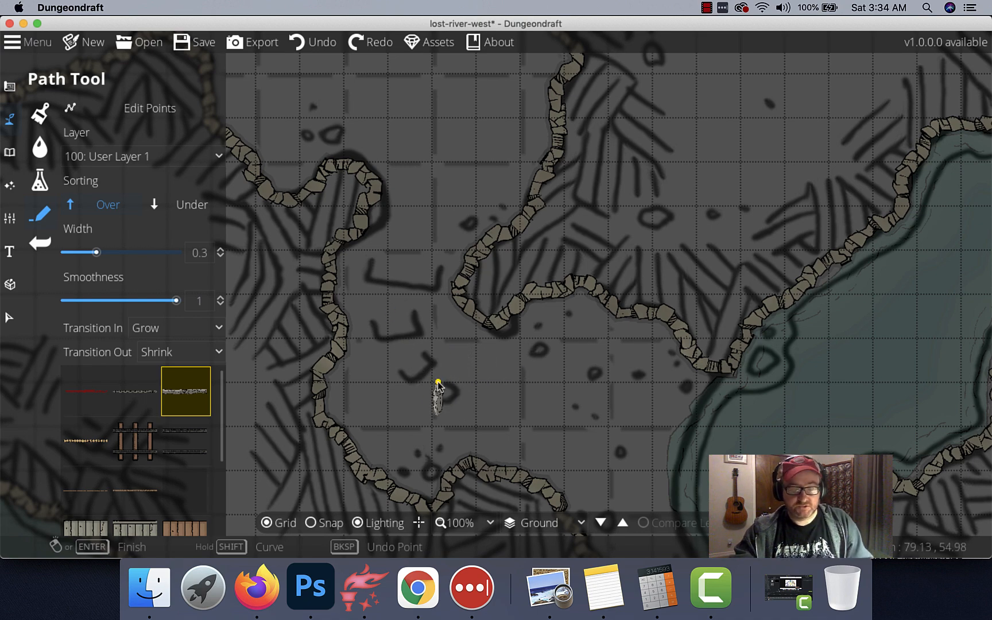
mouse_move(367, 219)
left_mouse_down()
mouse_move(339, 200)
mouse_move(575, 588)
left_mouse_up()
mouse_move(371, 197)
left_mouse_down()
mouse_move(467, 376)
mouse_move(599, 538)
left_mouse_up()
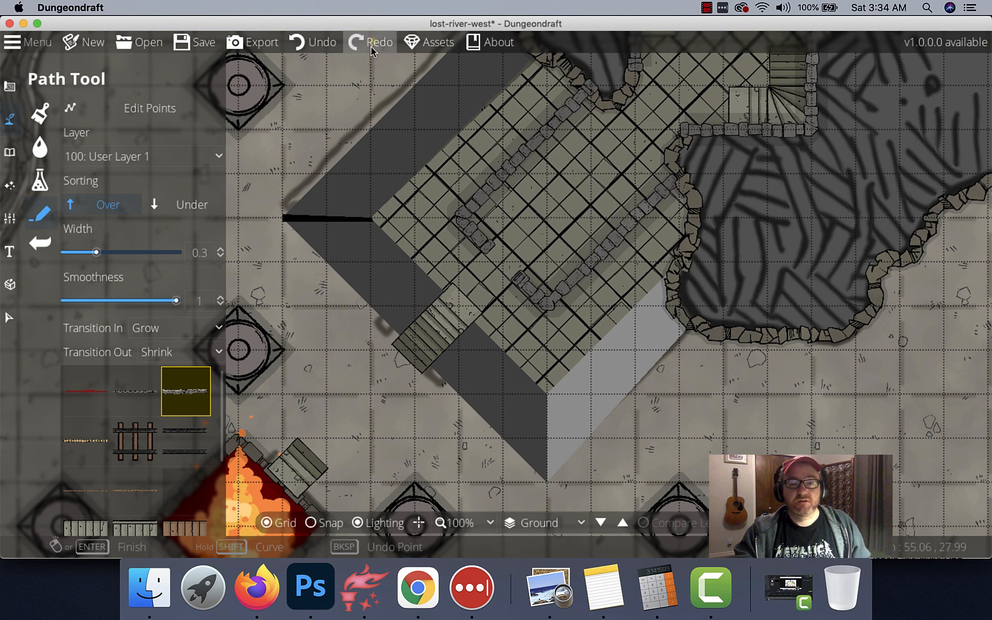
key("super+z")
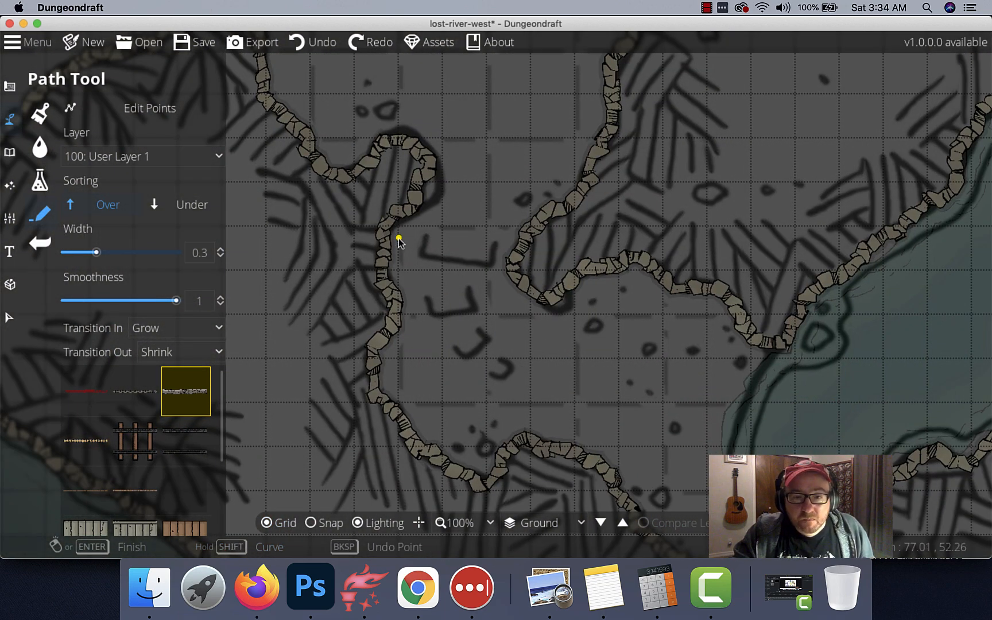
Draw four curved rocky ledges down the cave passage, the upper two spanning nearly wall to wall and the lowest angled toward the south wall.
left_click(400, 236)
left_click(458, 265)
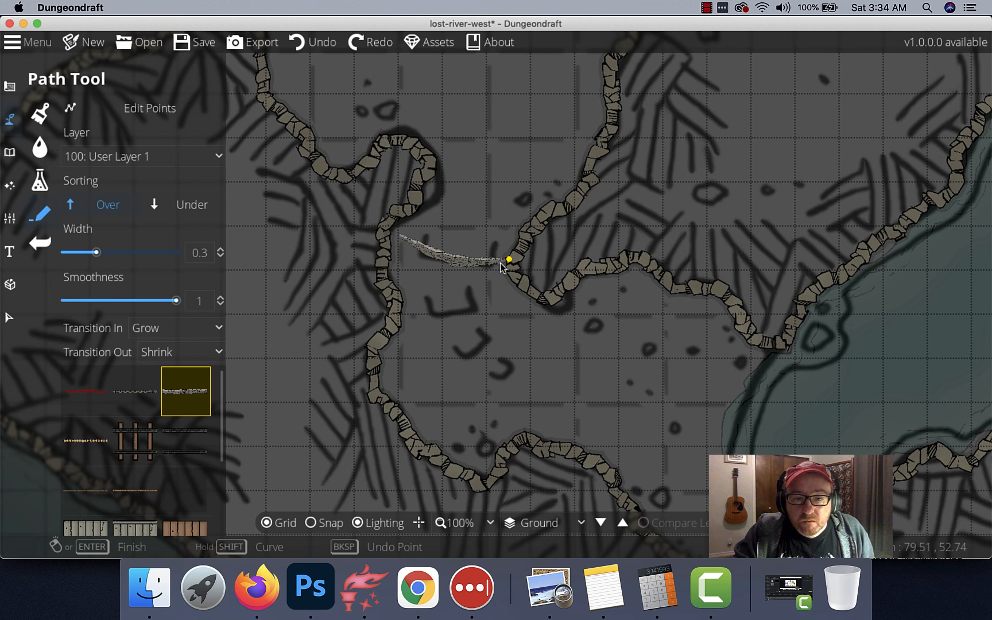
left_click(406, 303)
left_click(471, 311)
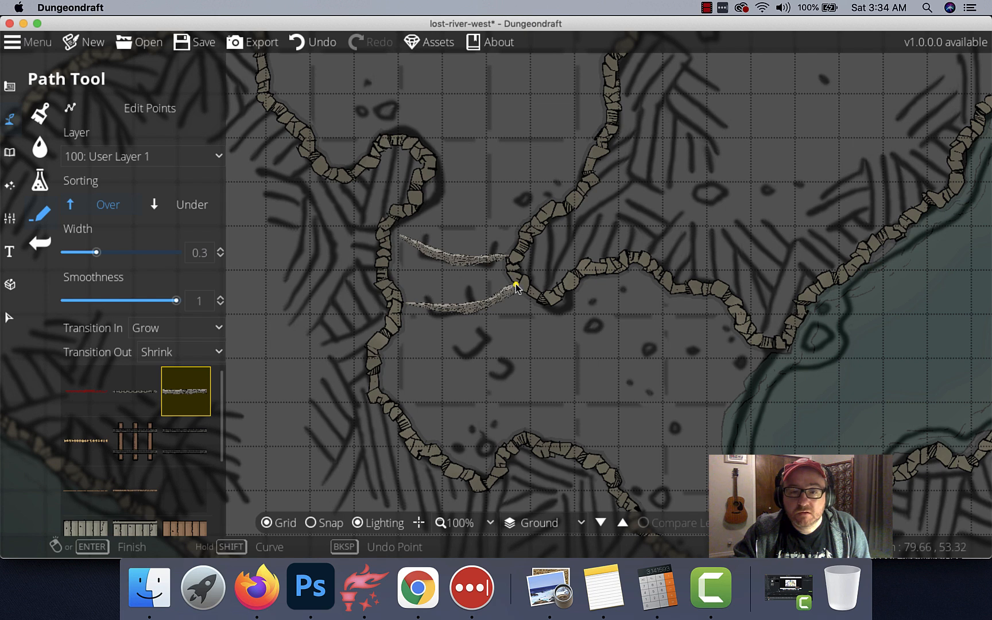
left_click(392, 386)
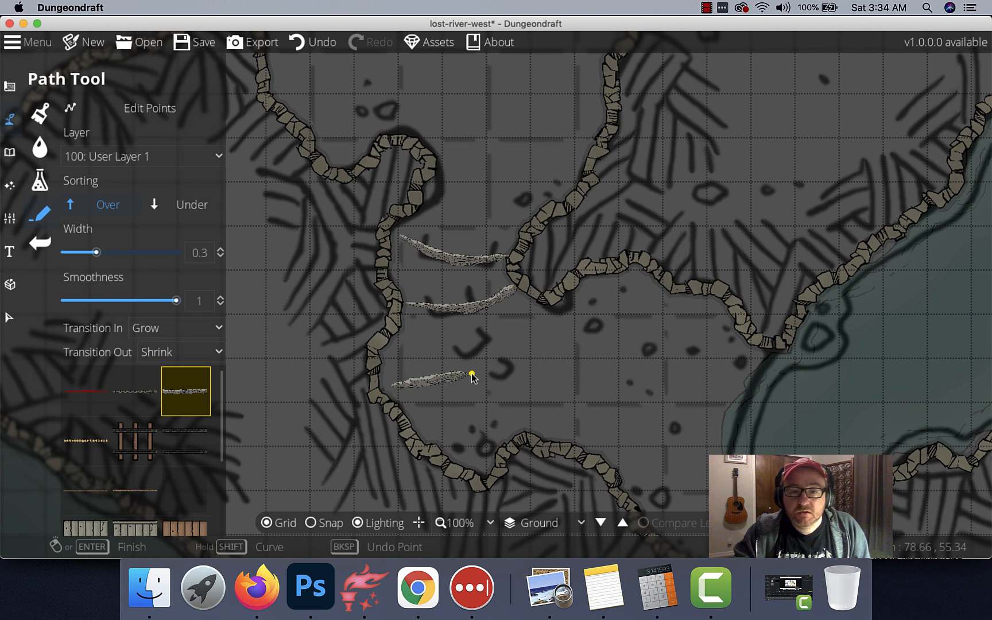
key("BackSpace")
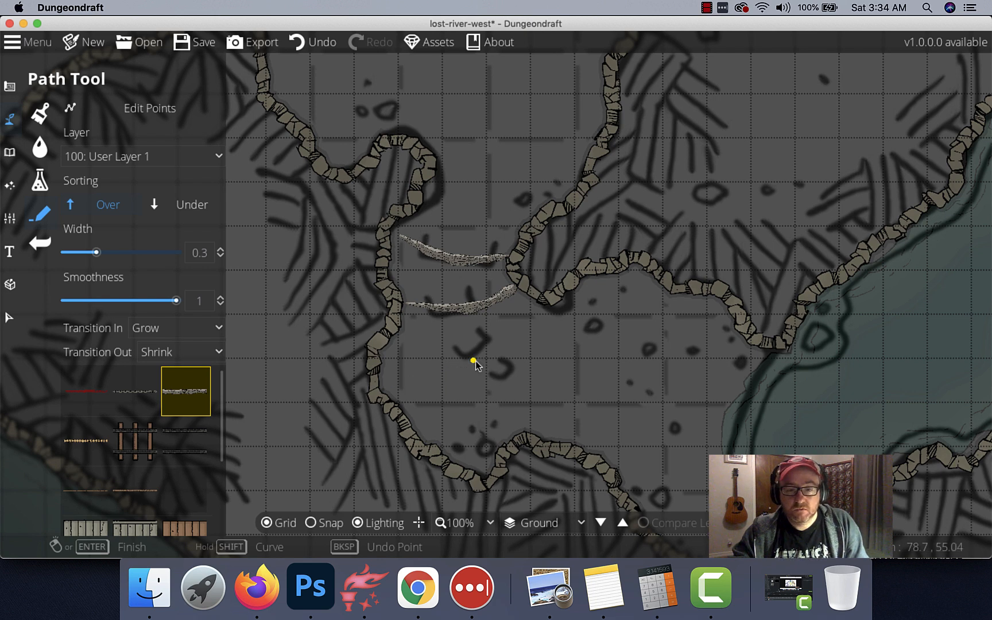
left_click(410, 348)
left_click(497, 364)
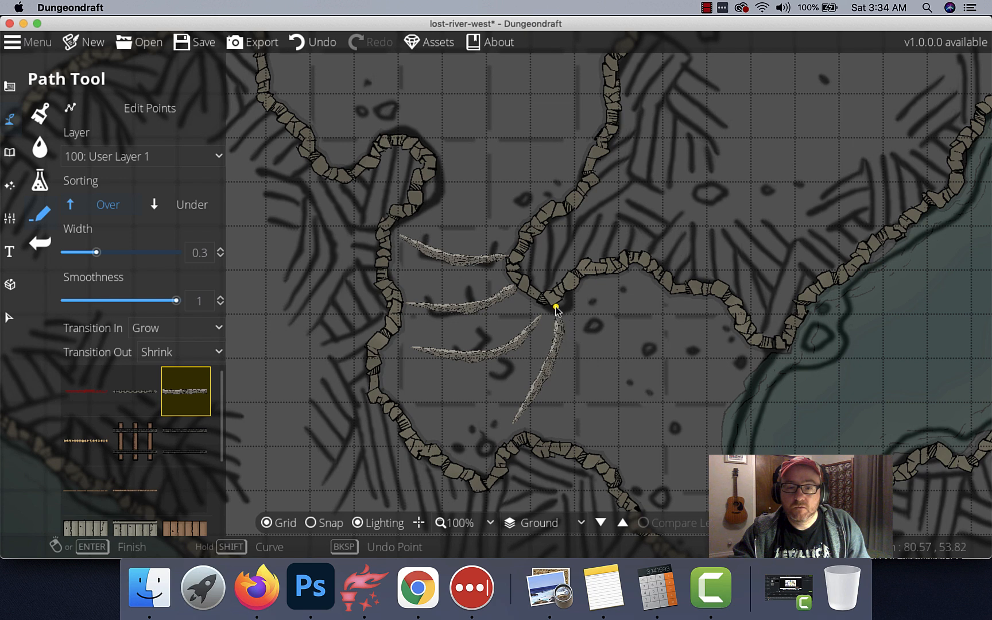
Lower the trace image's opacity to 0.01.
left_click_drag(695, 342, 453, 233)
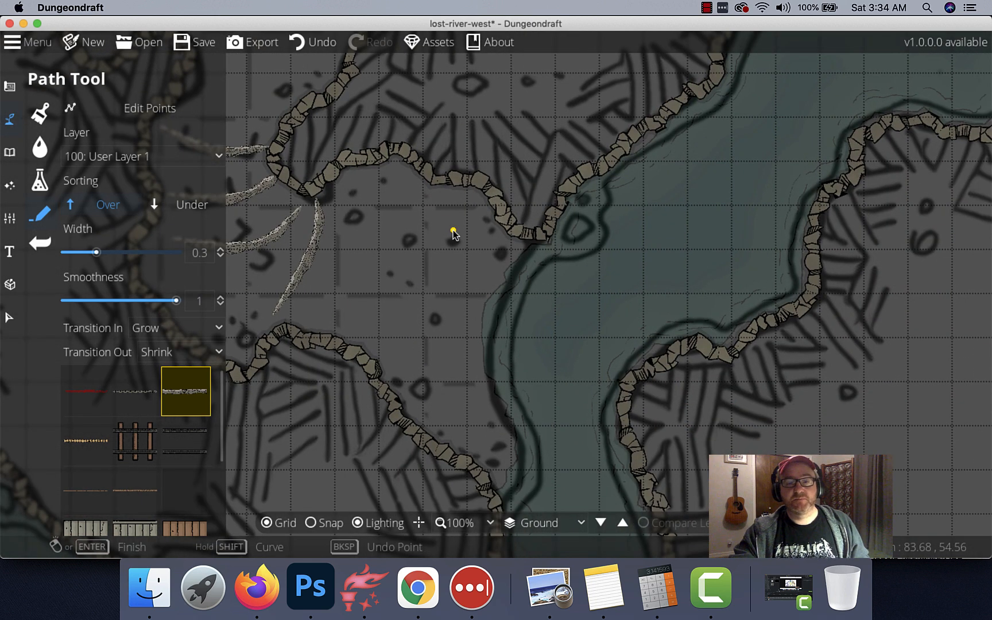
scroll(453, 233, "down", 3)
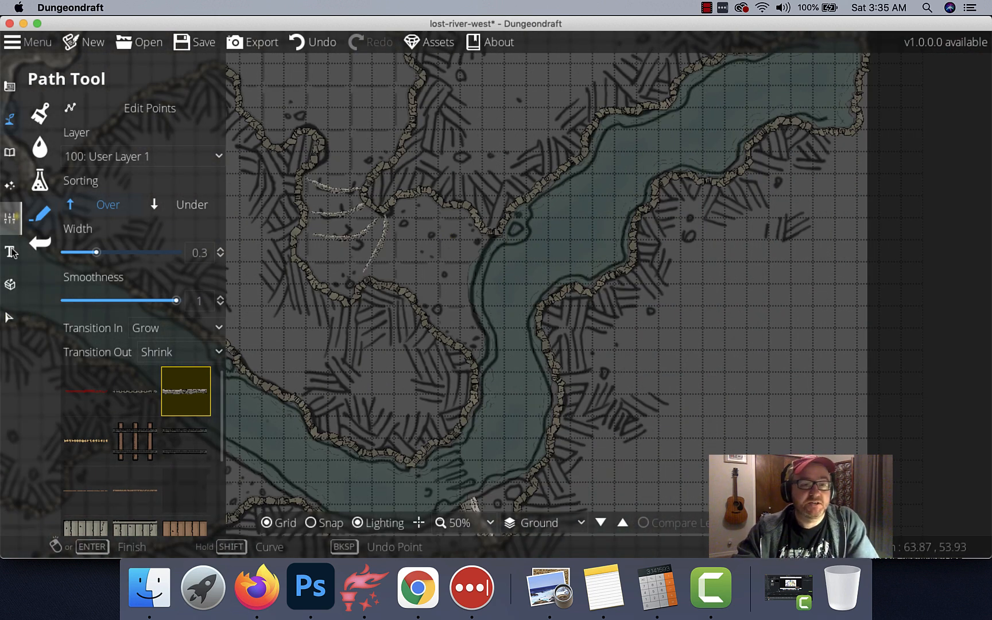
left_click(12, 218)
left_click(78, 184)
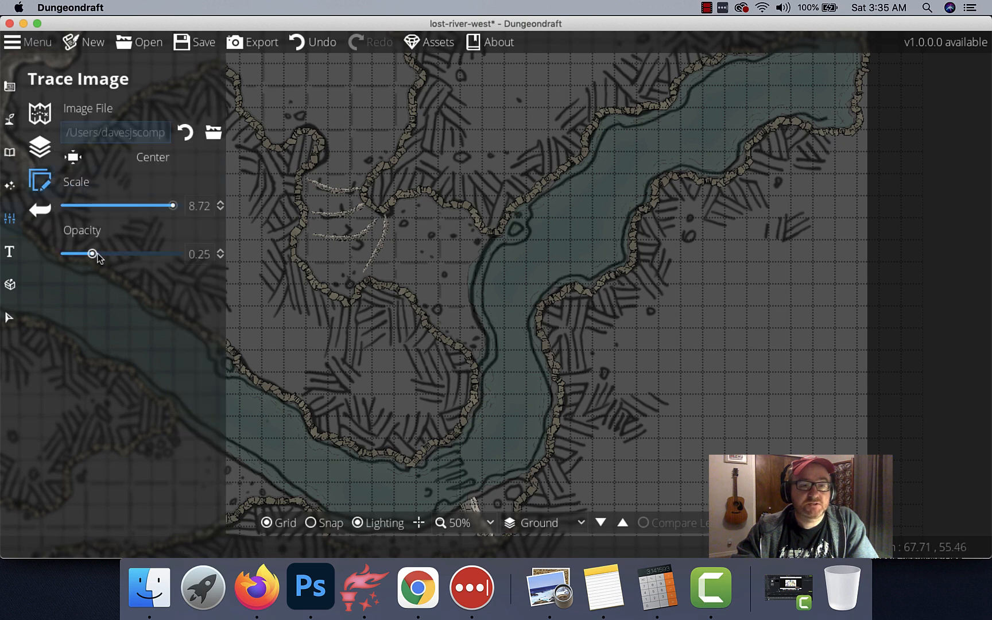
left_click_drag(92, 255, 52, 253)
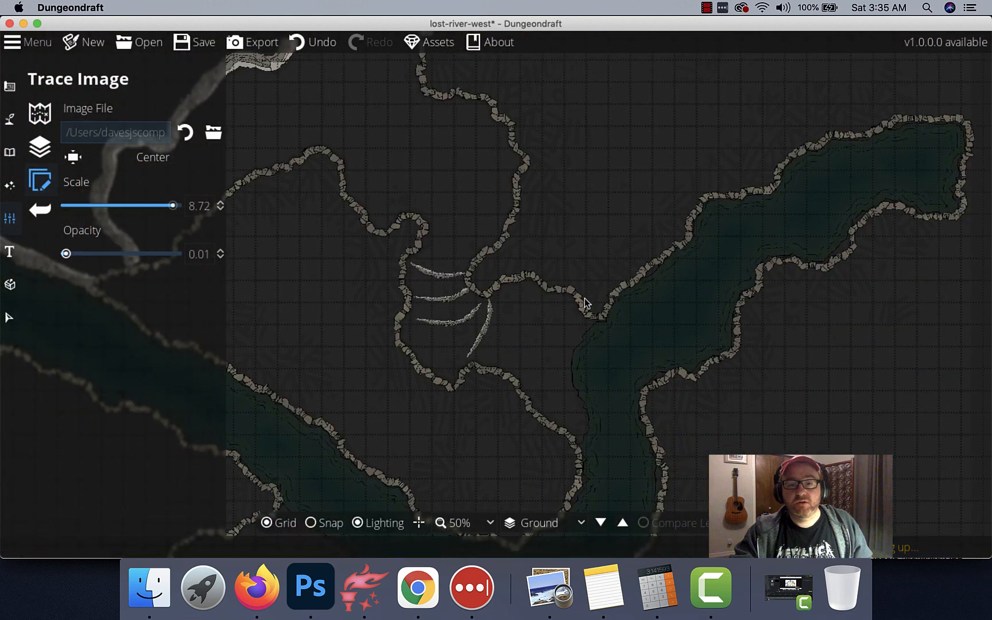
Examine the new ledges, then the wider cavern's slopes and the ends of both river sections.
left_click_drag(633, 341, 465, 227)
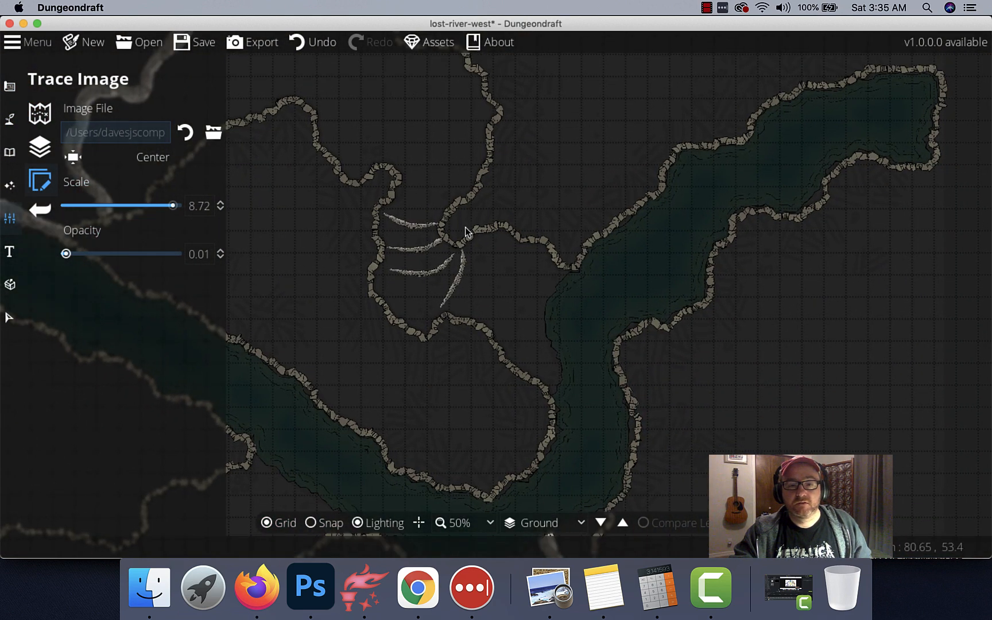
scroll(464, 243, "up", 4)
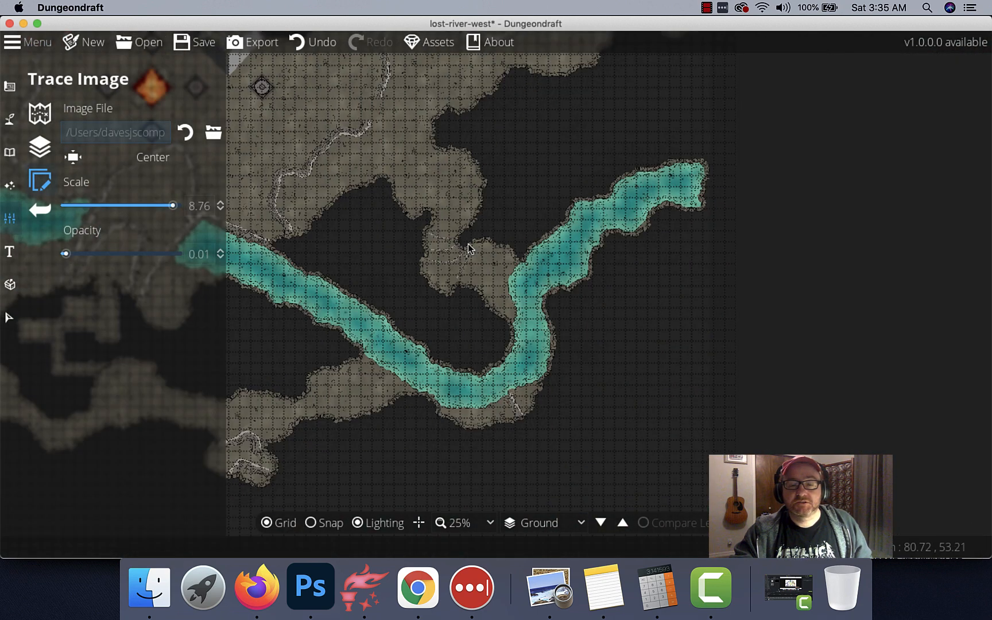
left_click_drag(468, 244, 577, 206)
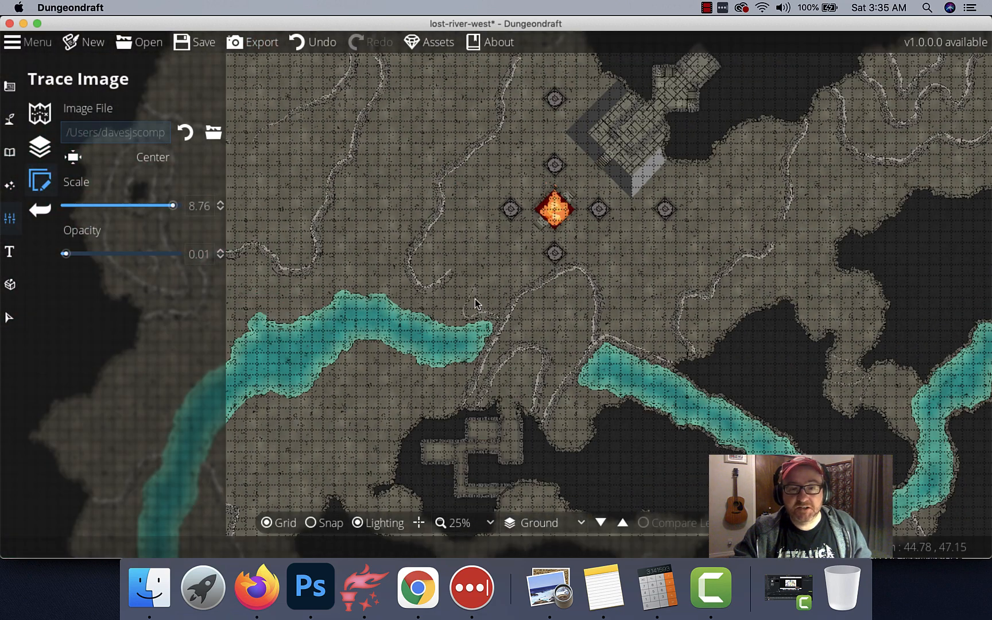
left_click_drag(365, 334, 539, 310)
left_click_drag(580, 170, 390, 328)
left_click_drag(707, 304, 705, 356)
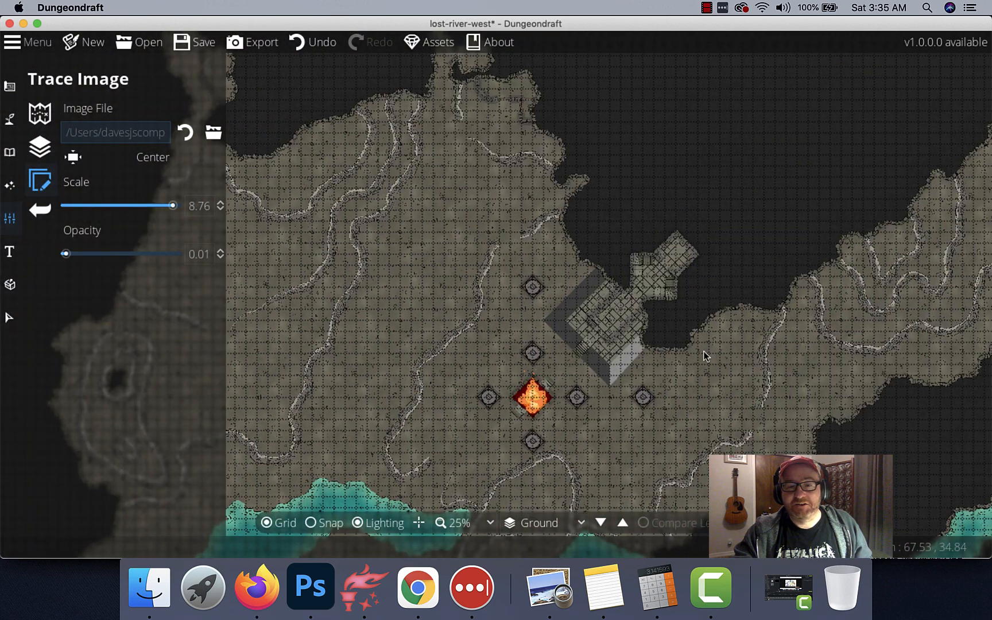
scroll(457, 257, "up", 5)
left_click_drag(458, 257, 338, 53)
left_click_drag(791, 367, 399, 68)
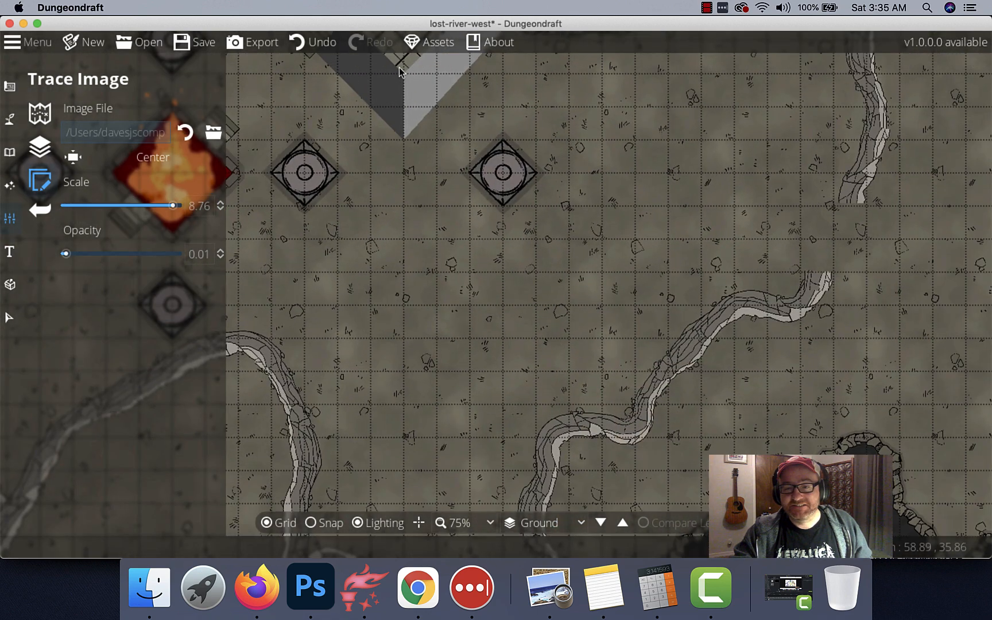
left_click_drag(785, 368, 422, 191)
left_click_drag(428, 286, 884, 375)
left_click_drag(376, 229, 517, 297)
left_click_drag(424, 336, 739, 258)
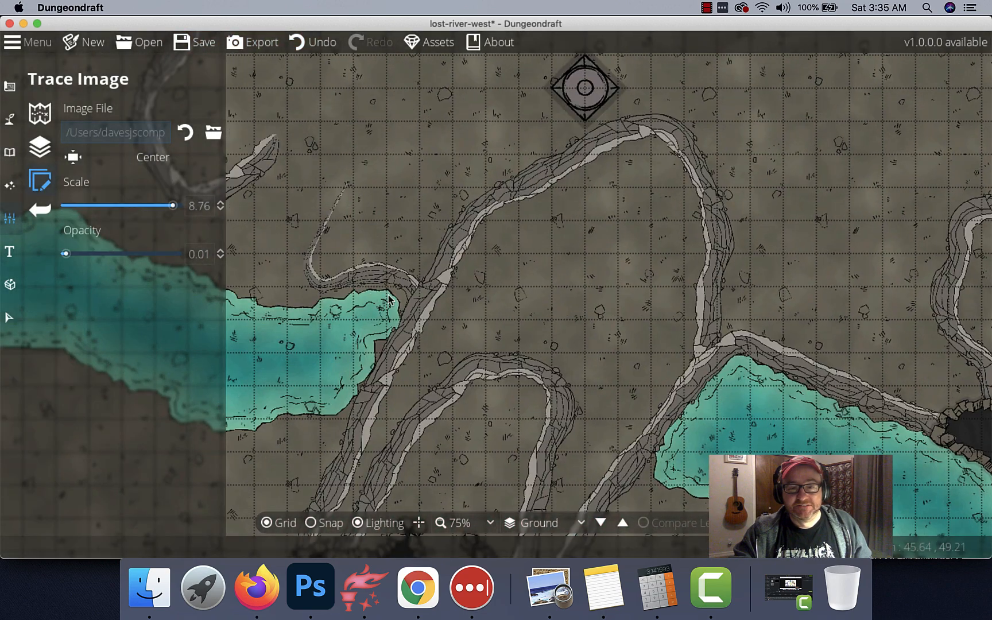
left_click_drag(373, 294, 752, 309)
left_click_drag(579, 392, 681, 275)
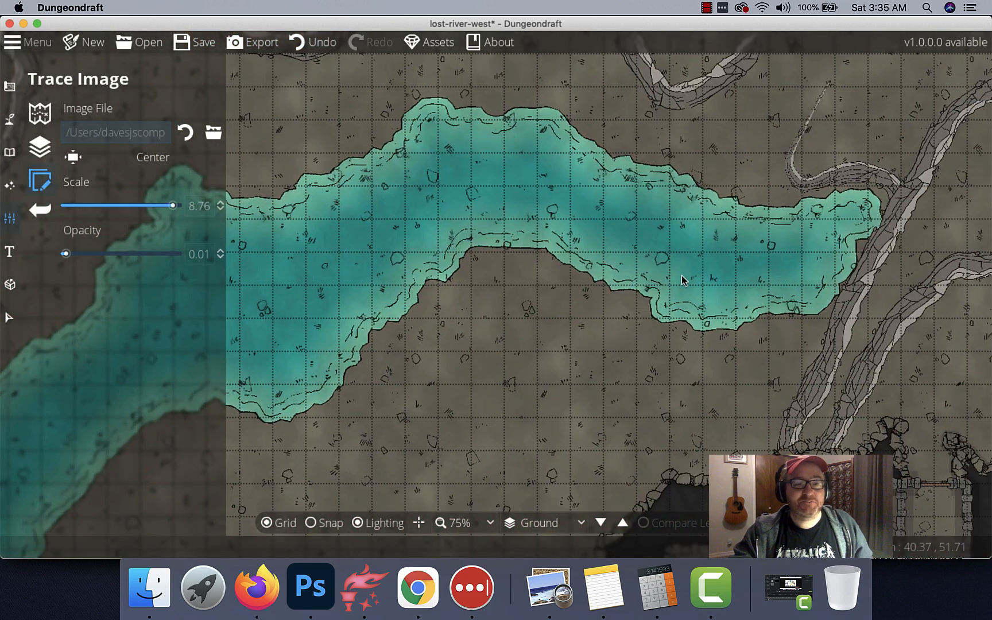
Search the Object Tool's library for "waterfall" and browse the matching objects.
left_click(10, 152)
left_click(75, 114)
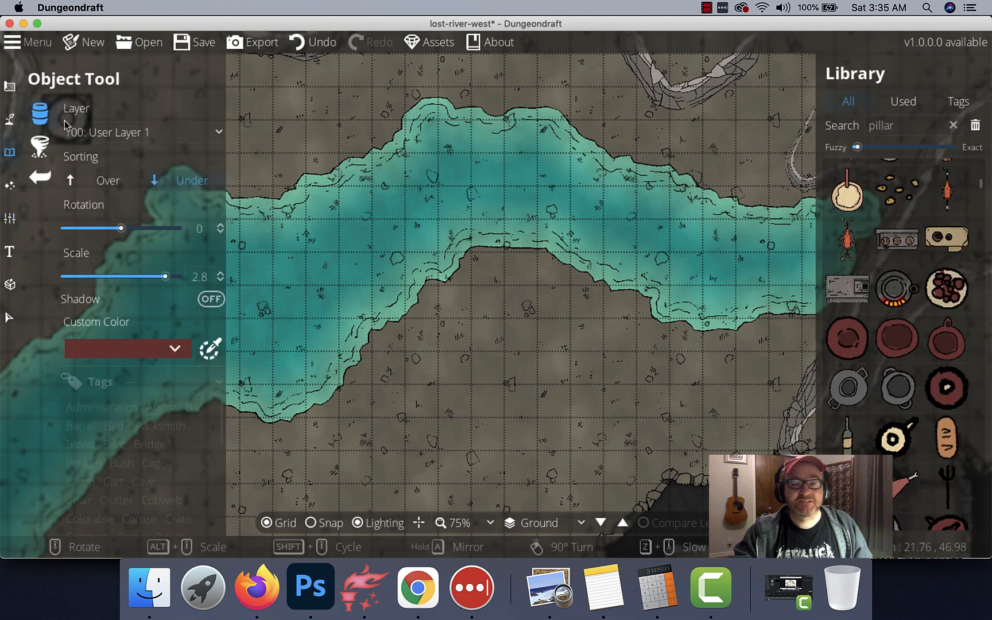
left_click(900, 124)
type("waterfall")
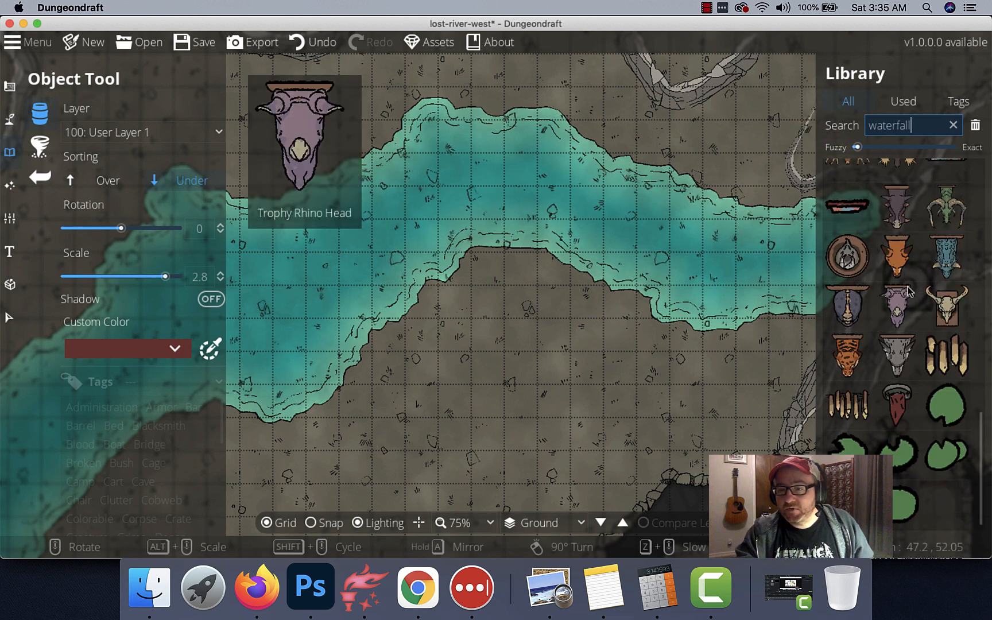
scroll(897, 270, "down", 5)
scroll(898, 272, "up", 5)
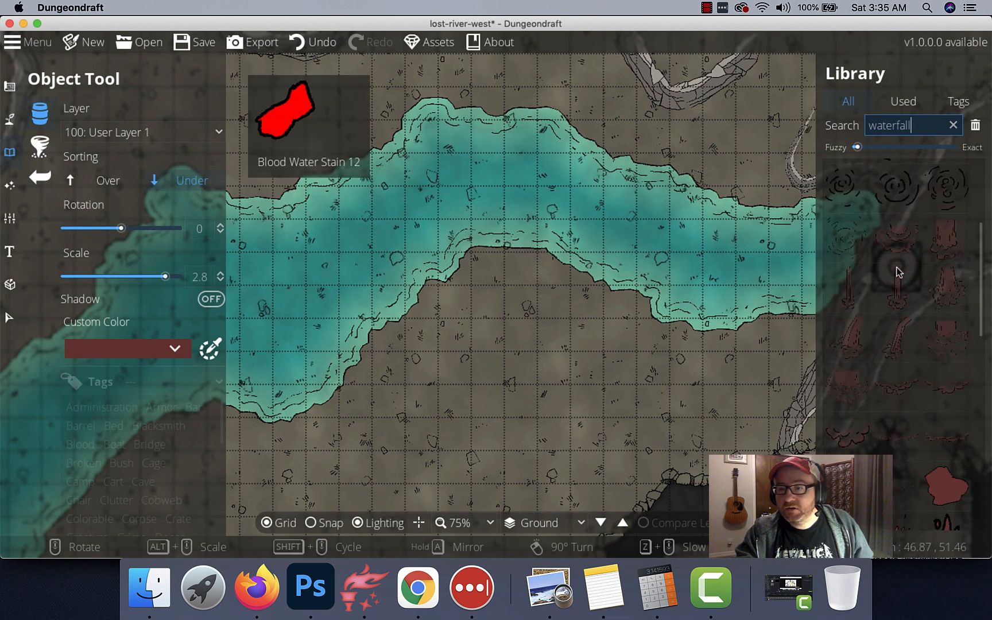
scroll(900, 262, "down", 3)
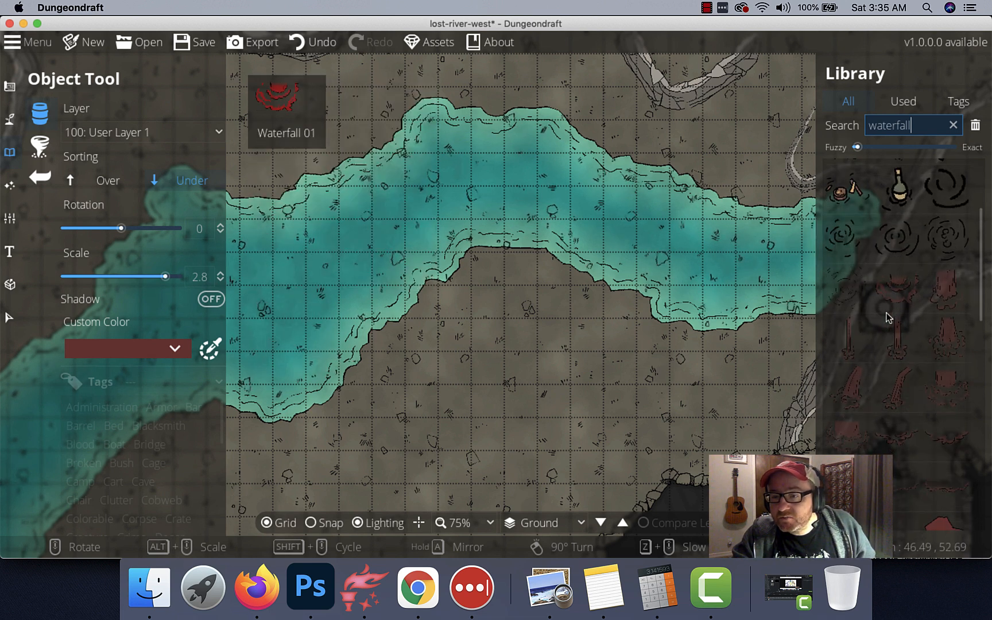
scroll(923, 395, "down", 5)
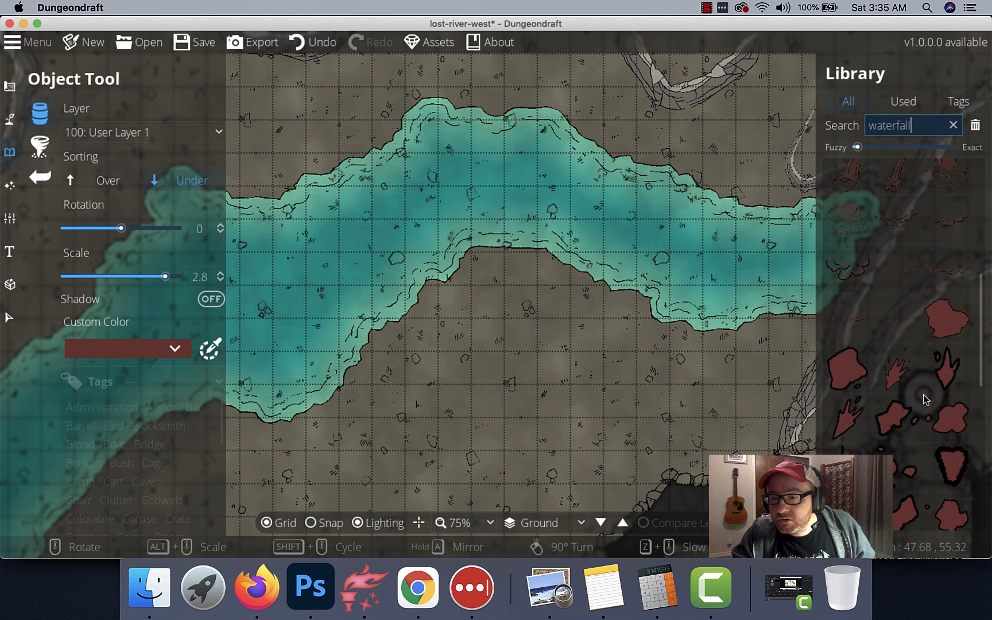
scroll(924, 395, "up", 2)
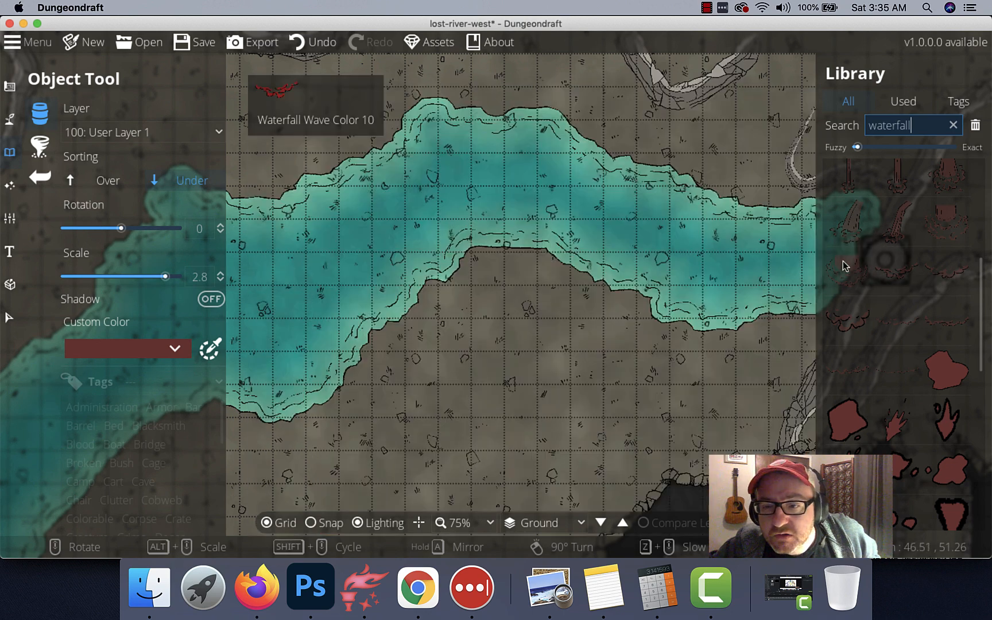
Choose the waterfall object with a straight fall and wide splash, and set its custom color to muted grey-green.
mouse_move(864, 260)
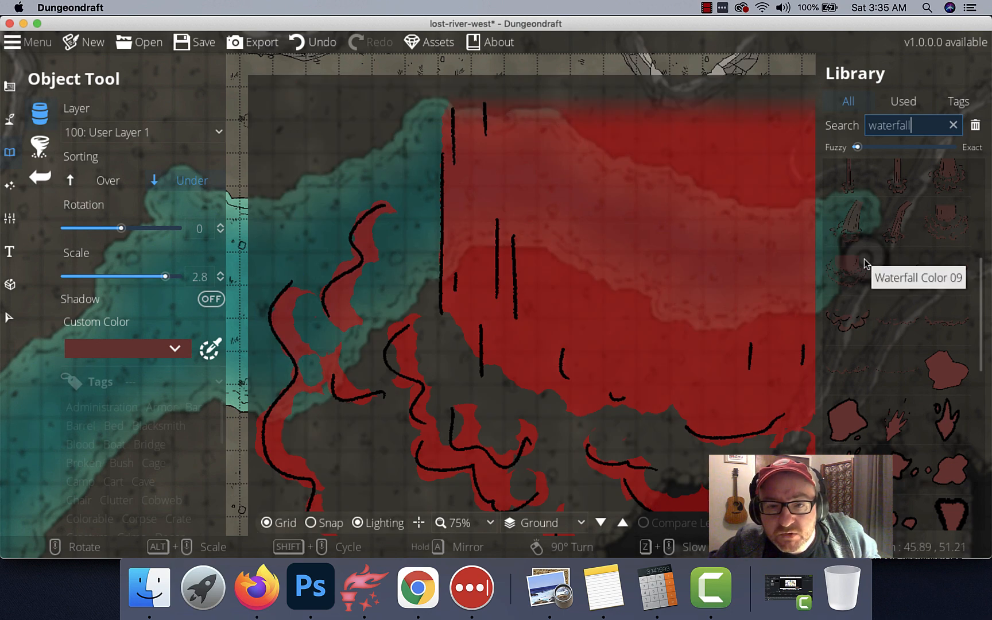
left_click(865, 263)
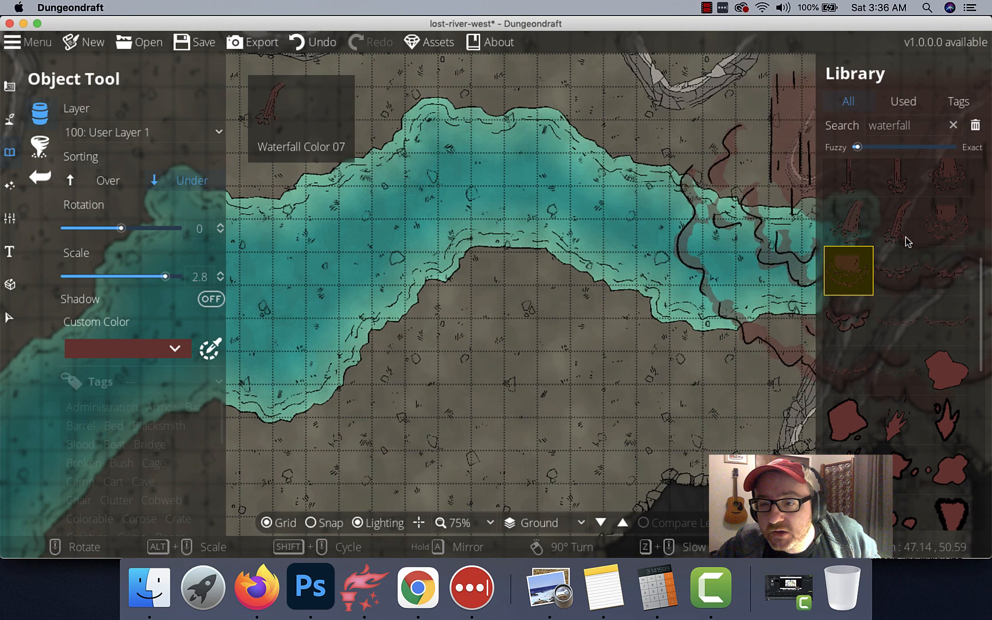
left_click(943, 217)
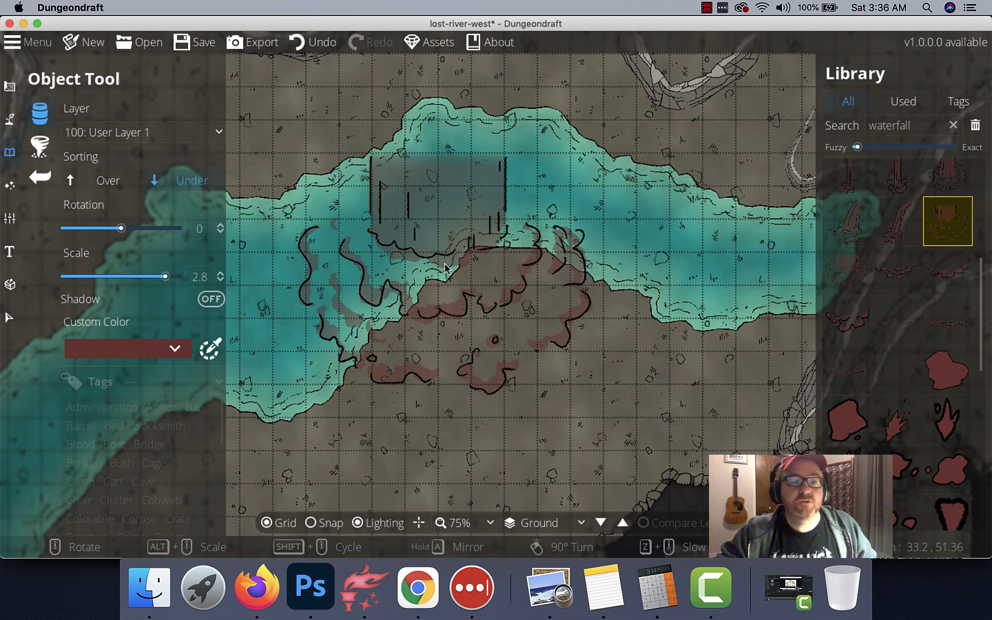
left_click(134, 352)
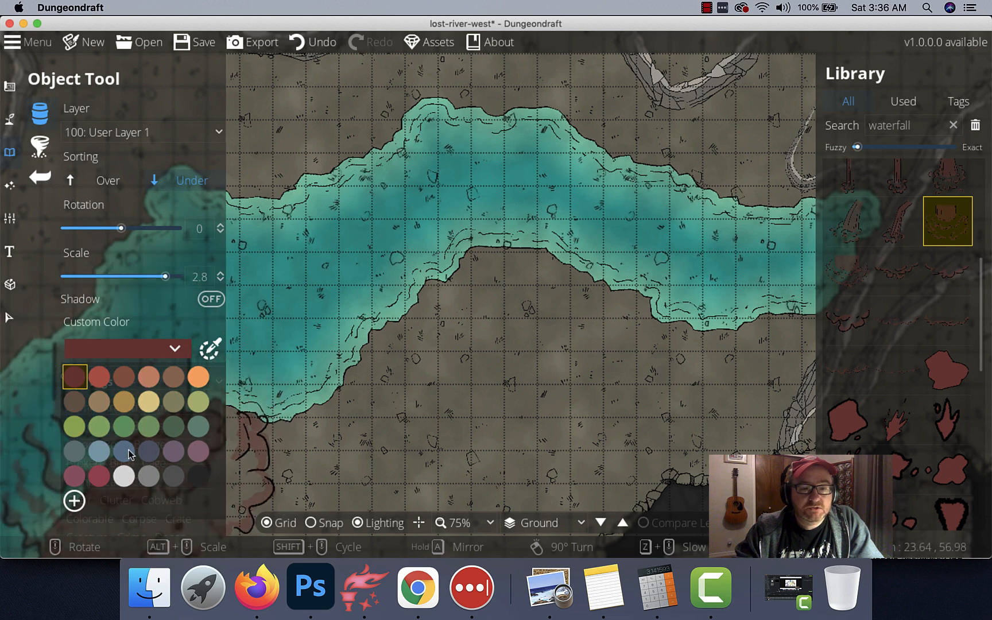
left_click(192, 430)
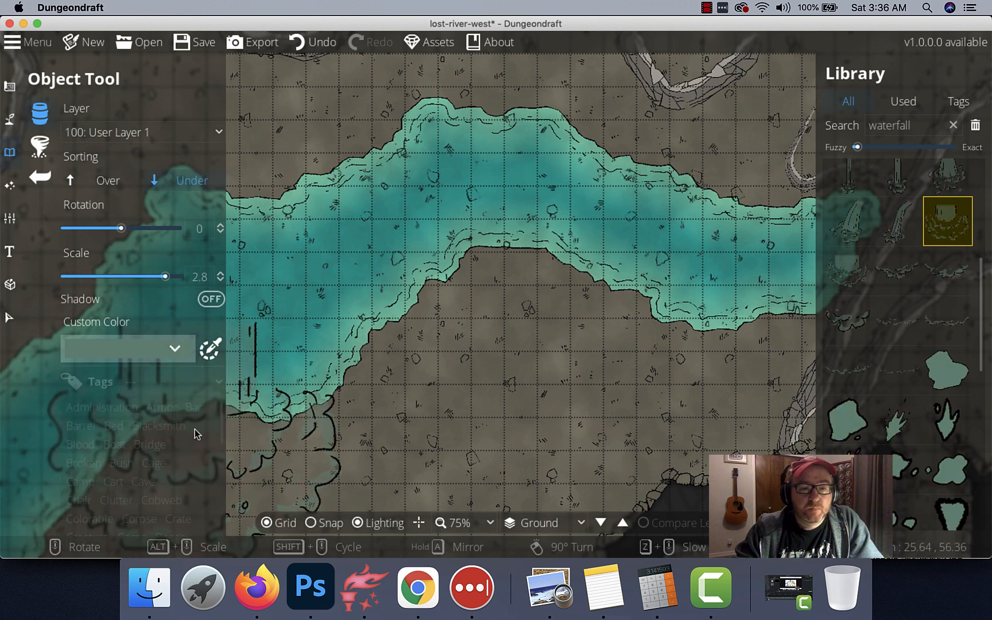
Set the waterfall object's custom color to a more saturated green, hex 47a481.
left_click(210, 351)
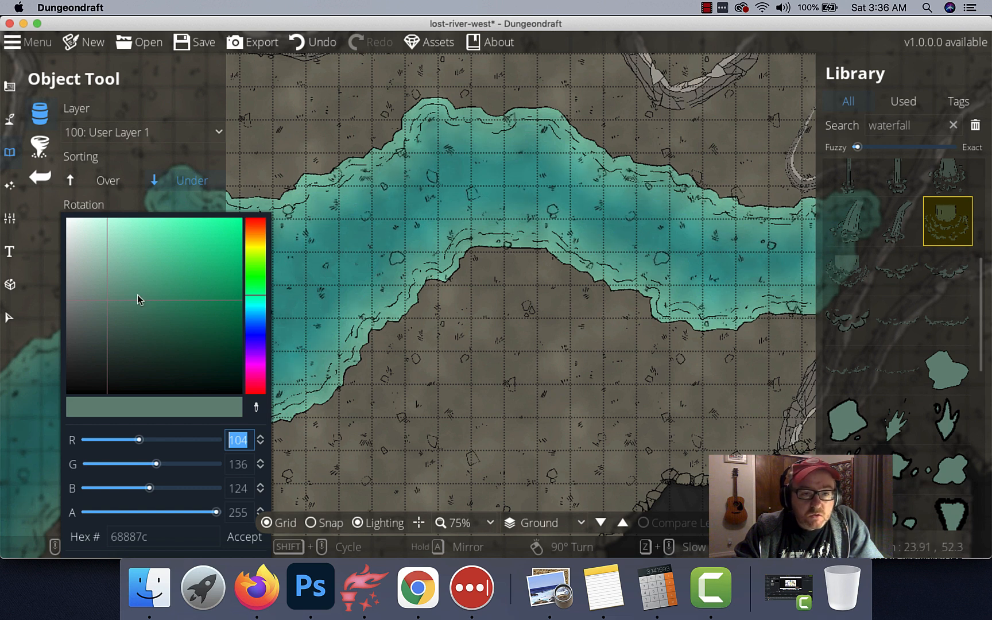
left_click_drag(136, 292, 165, 279)
left_click(245, 538)
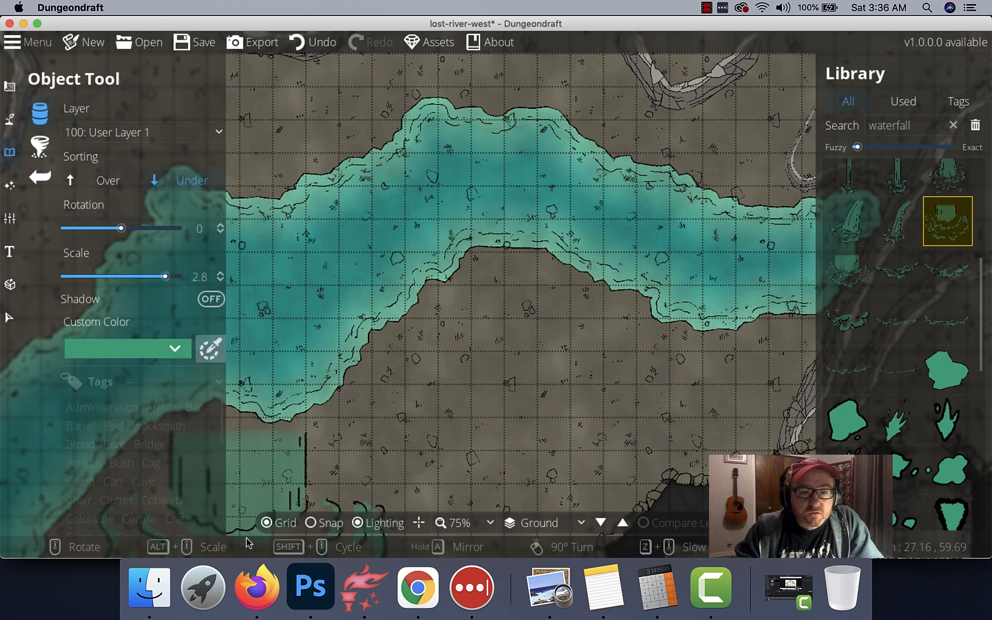
Try fitting the straight waterfall to the river between the two ledge ends at scale 1.2 and rotation 15.
left_click_drag(272, 338, 853, 155)
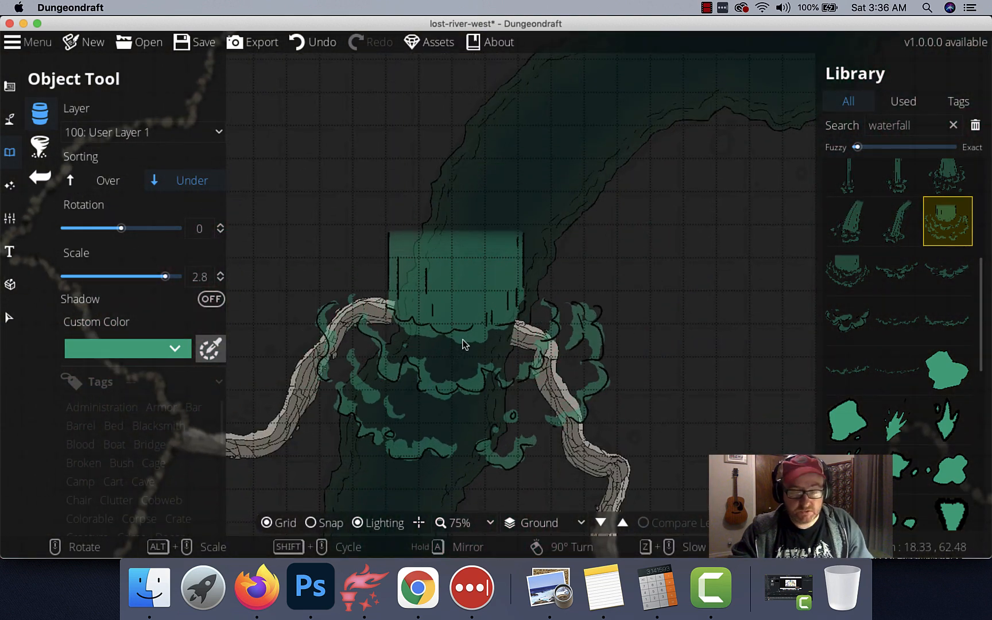
scroll(465, 345, "down", 8)
scroll(463, 340, "down", 4)
scroll(431, 351, "down", 1)
scroll(425, 349, "up", 1)
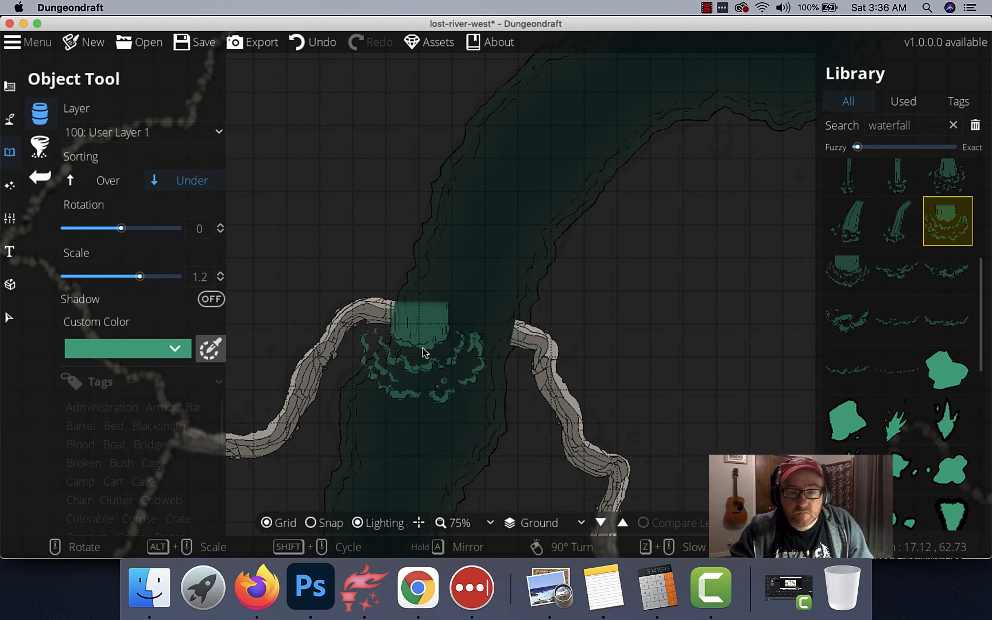
scroll(423, 348, "down", 2)
scroll(422, 348, "up", 3)
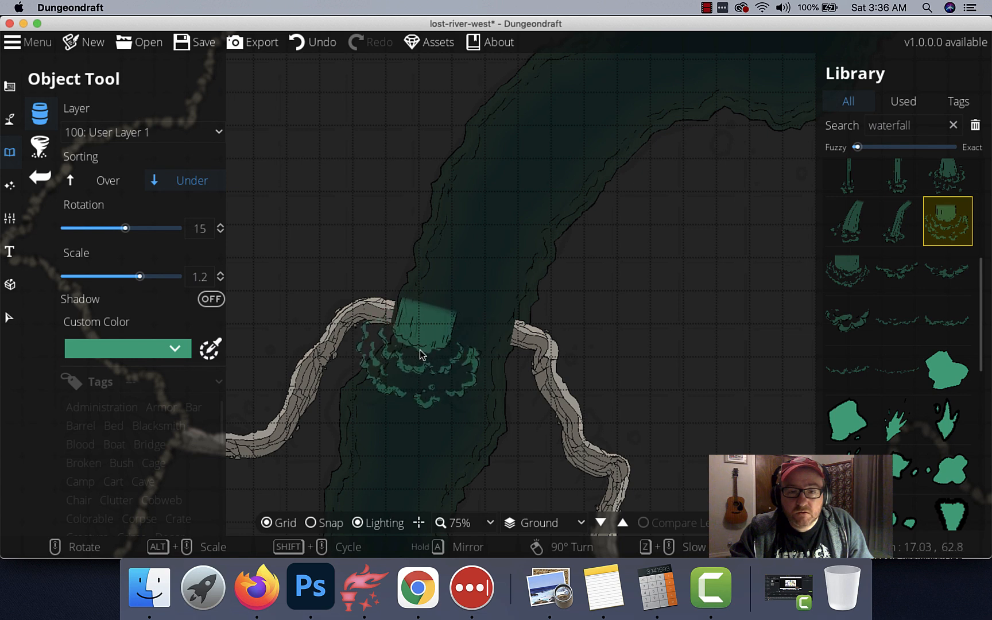
scroll(418, 352, "up", 1)
scroll(428, 356, "down", 1)
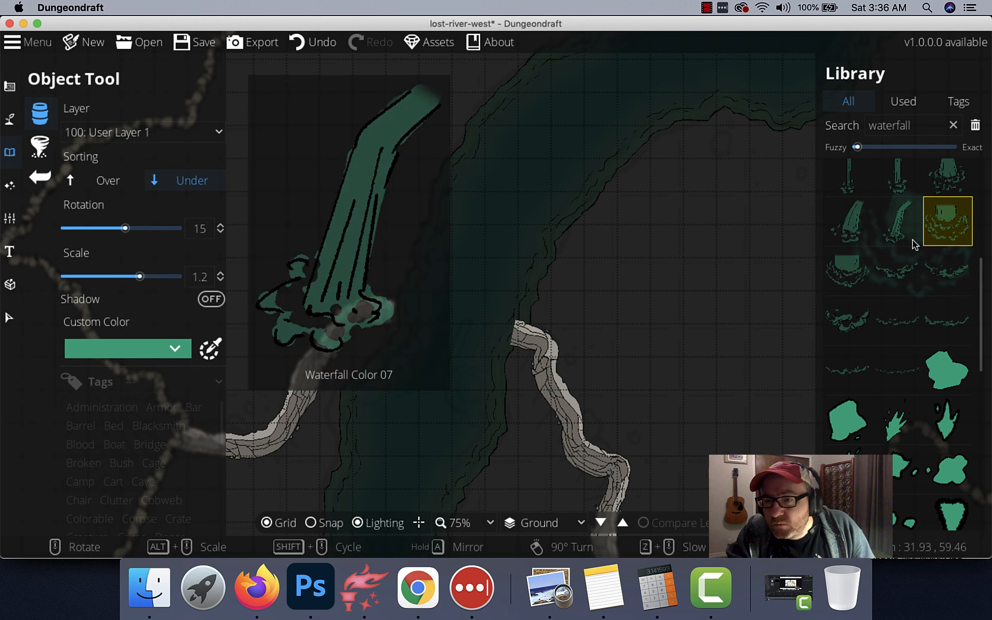
Try Waterfall 01 on the river at scale 1.7, followed by the small splash object without a fall.
scroll(913, 253, "up", 5)
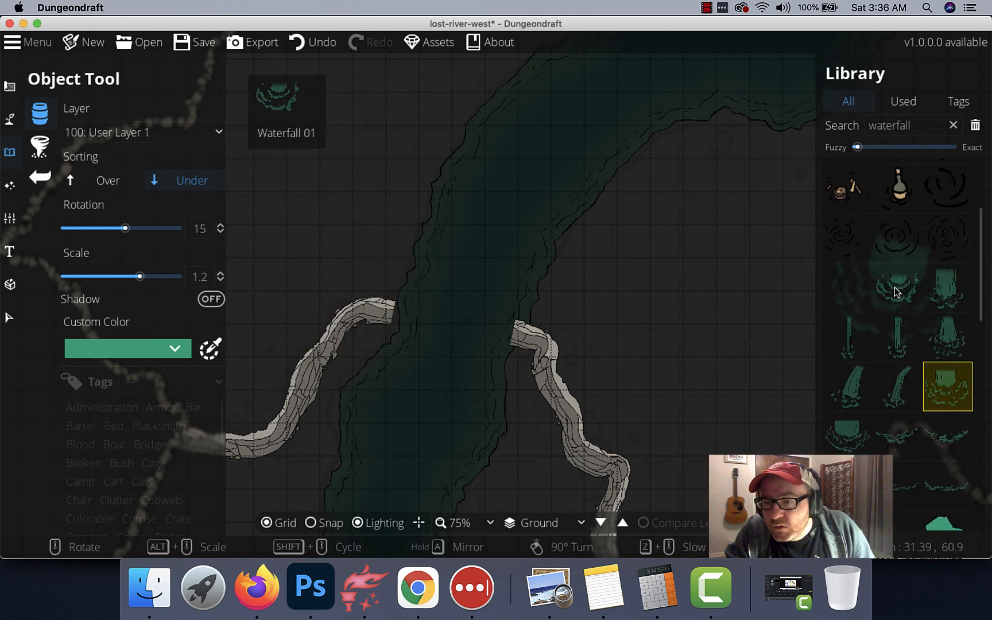
left_click(897, 290)
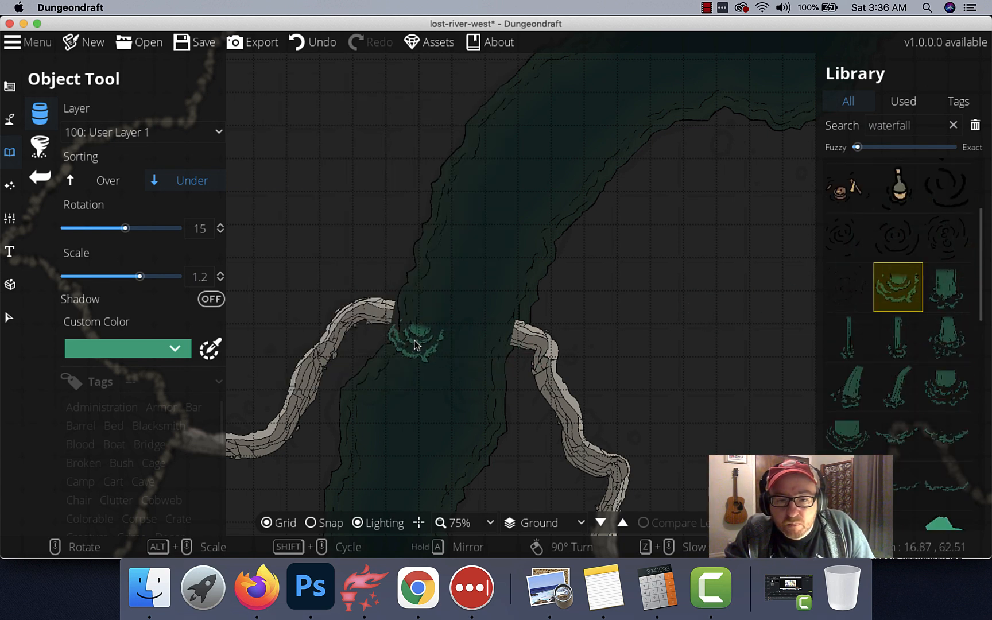
scroll(428, 344, "up", 4, "alt")
scroll(442, 353, "up", 1, "alt")
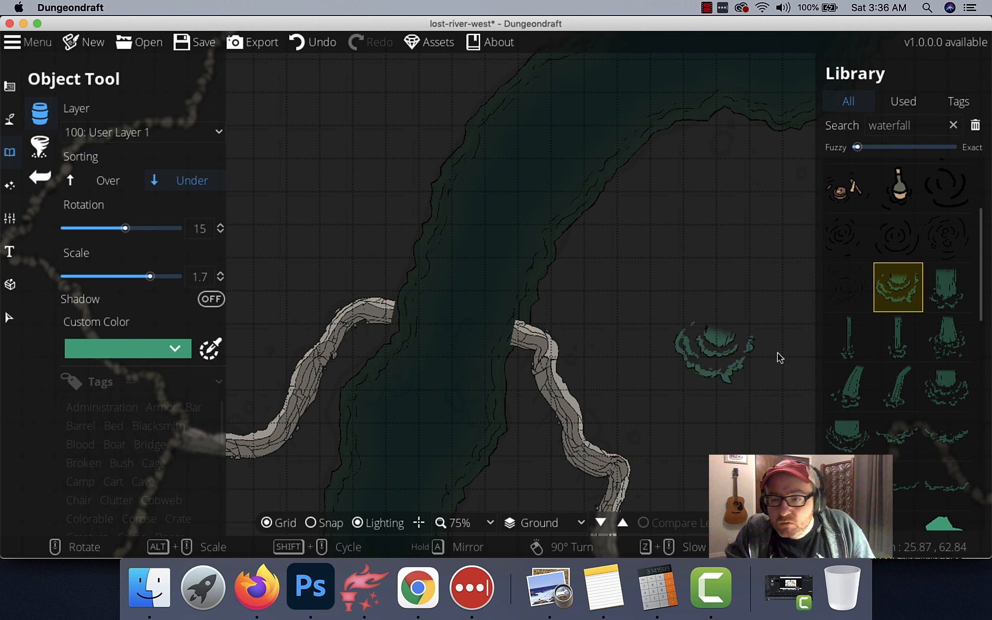
scroll(915, 388, "down", 3)
left_click(871, 402)
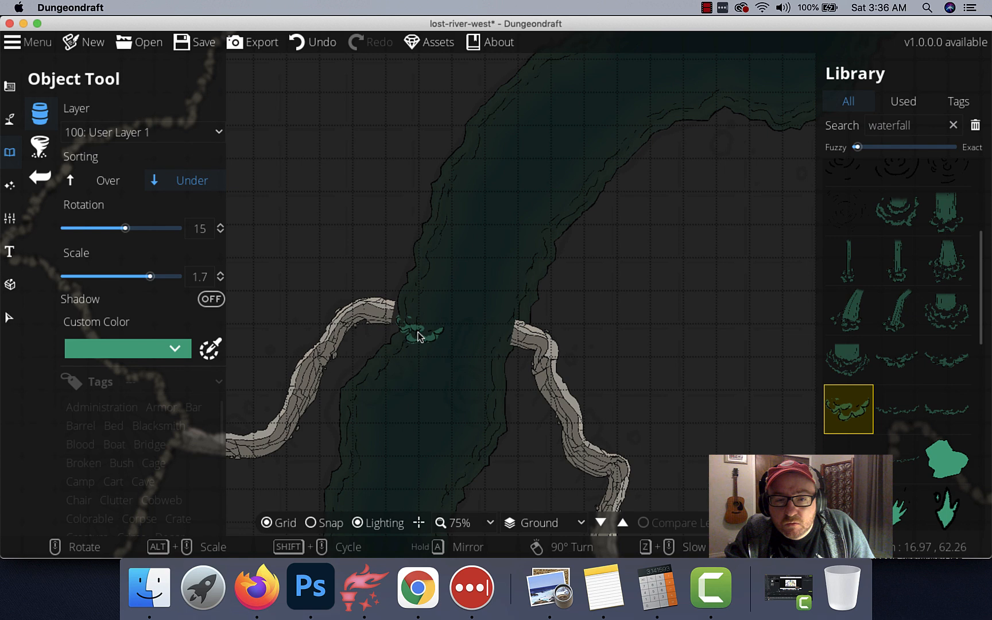
Choose the wide waterfall with broad splash rings and scale it to 1.2 over the river between the ledges.
scroll(936, 373, "up", 5)
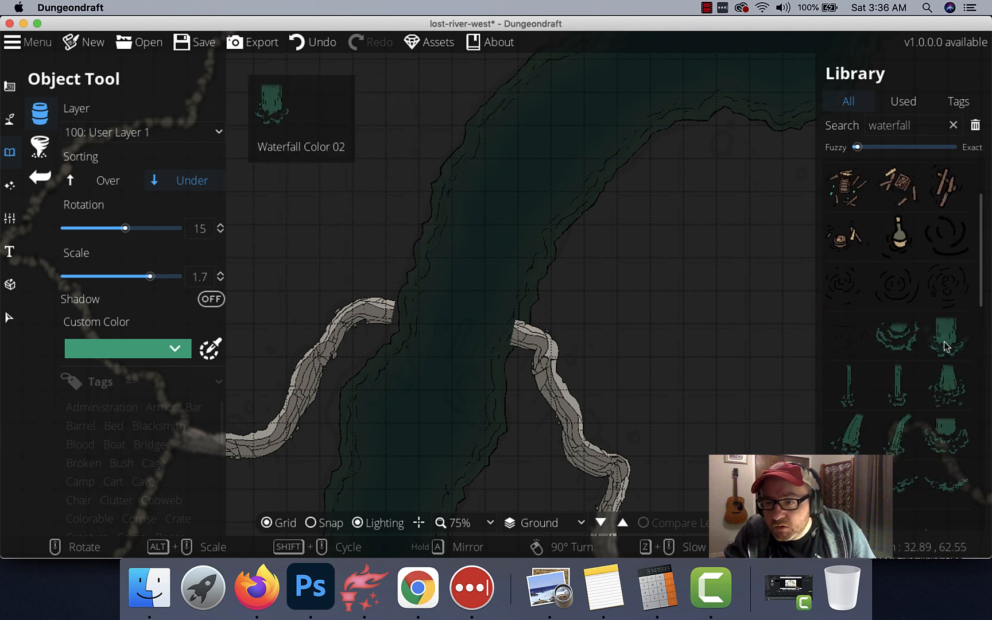
scroll(895, 425, "down", 2)
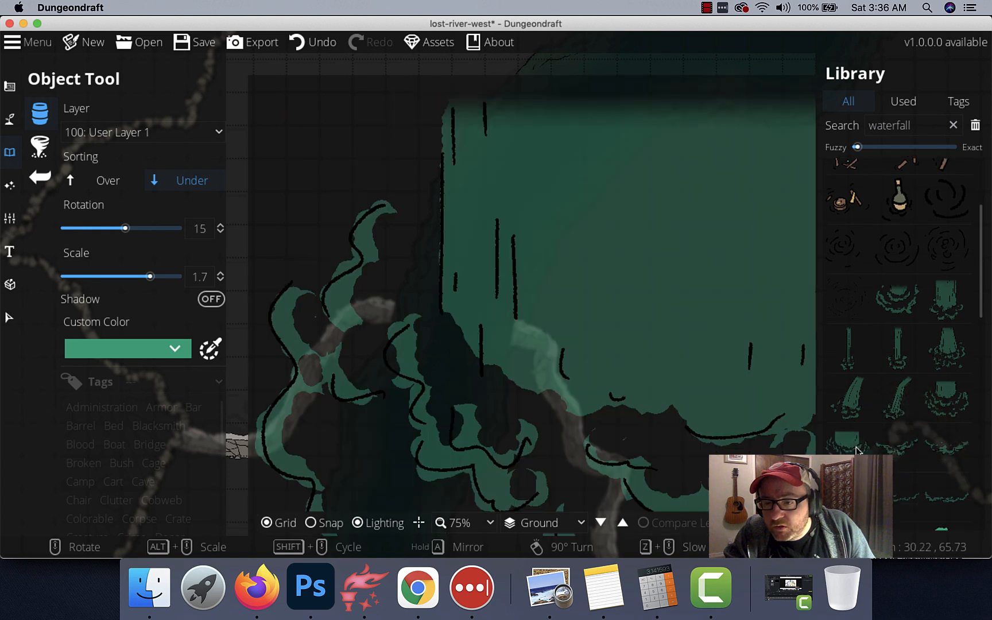
left_click(848, 440)
scroll(441, 373, "down", 8)
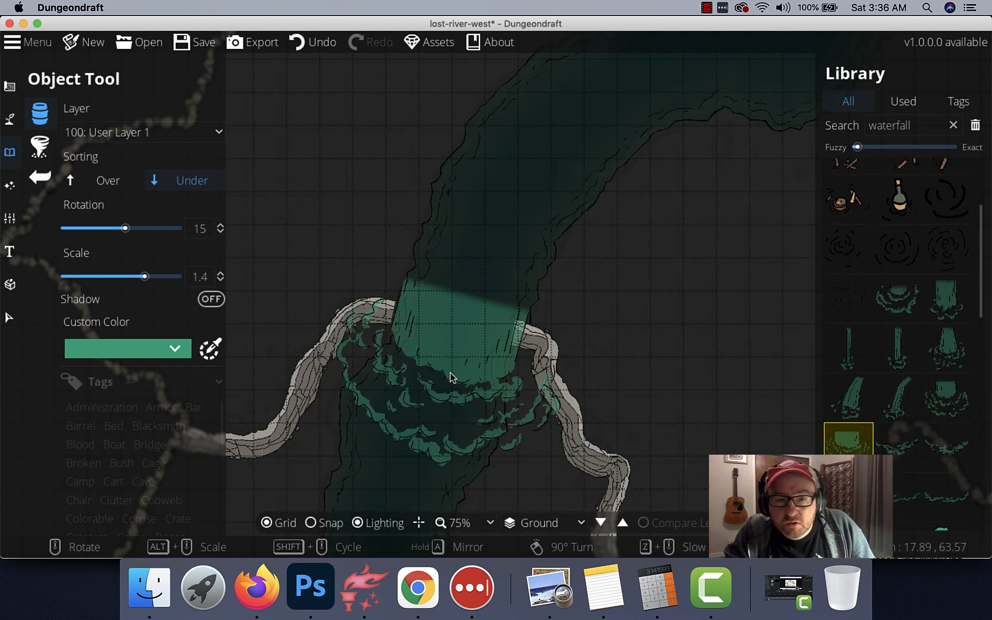
scroll(446, 366, "down", 1)
scroll(446, 366, "up", 4)
scroll(439, 374, "up", 2)
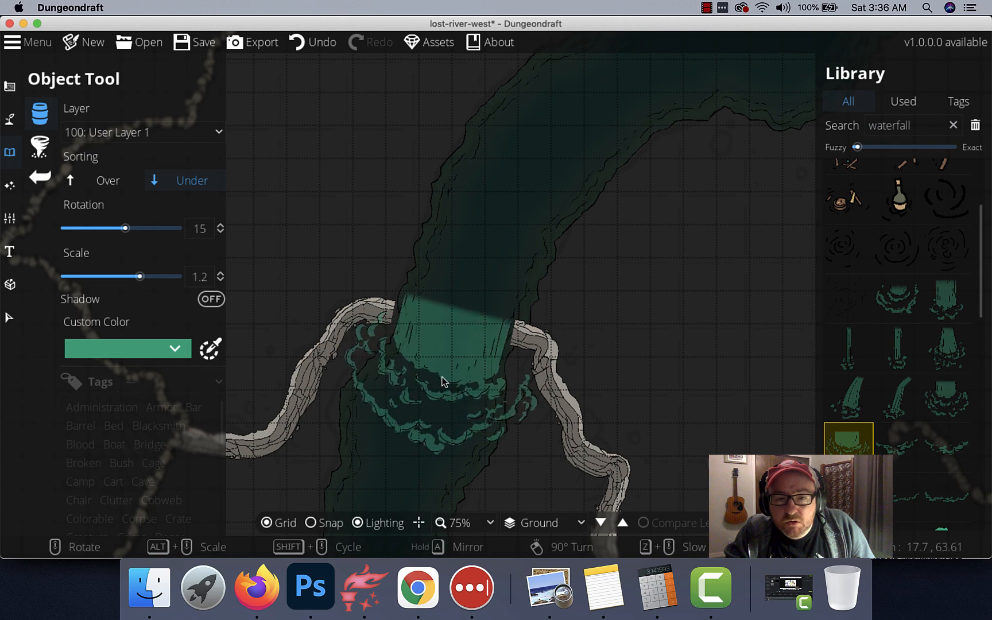
scroll(439, 387, "down", 1)
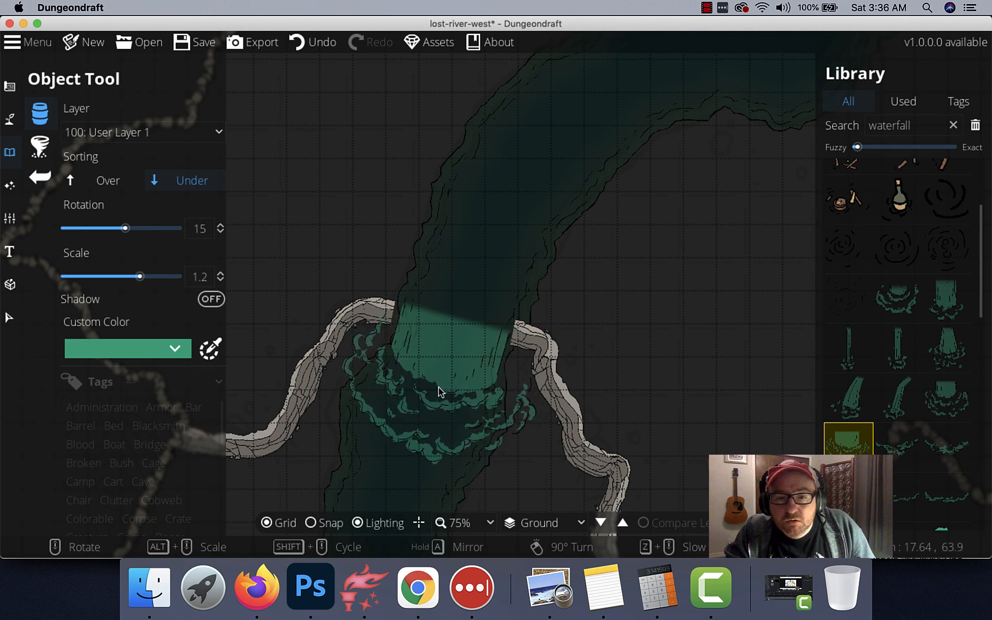
Place the wide green waterfall across the river between the ledge ends at scale 1.3 and rotation 10.
scroll(437, 387, "up", 1)
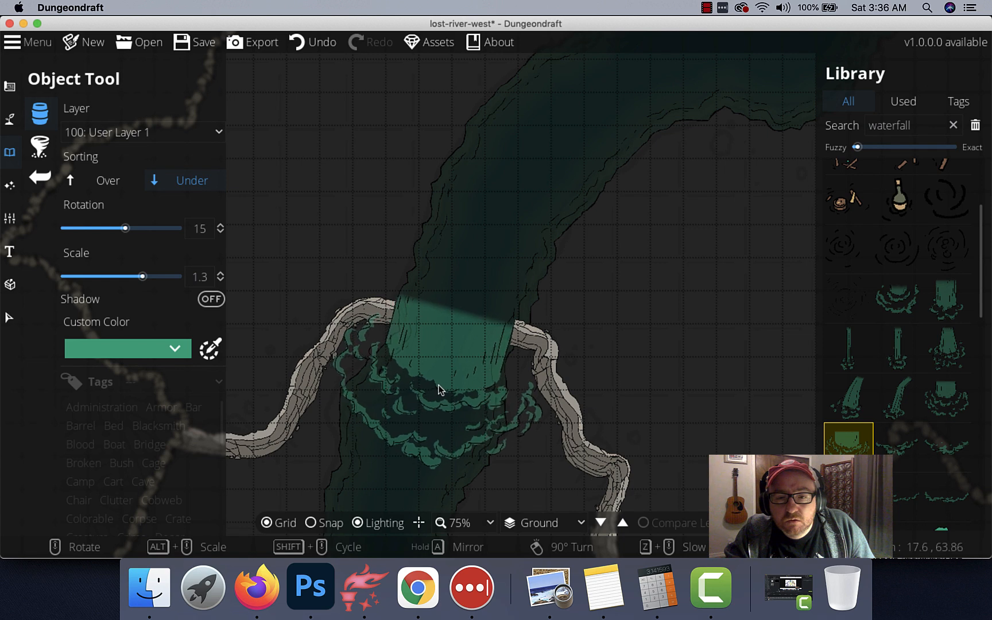
scroll(440, 383, "down", 1)
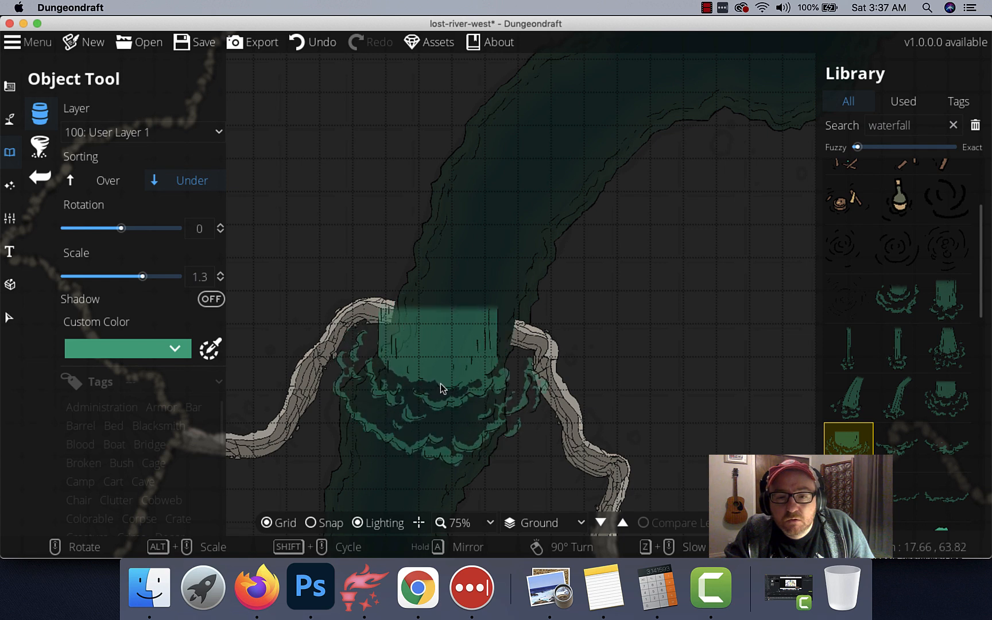
scroll(440, 383, "up", 1)
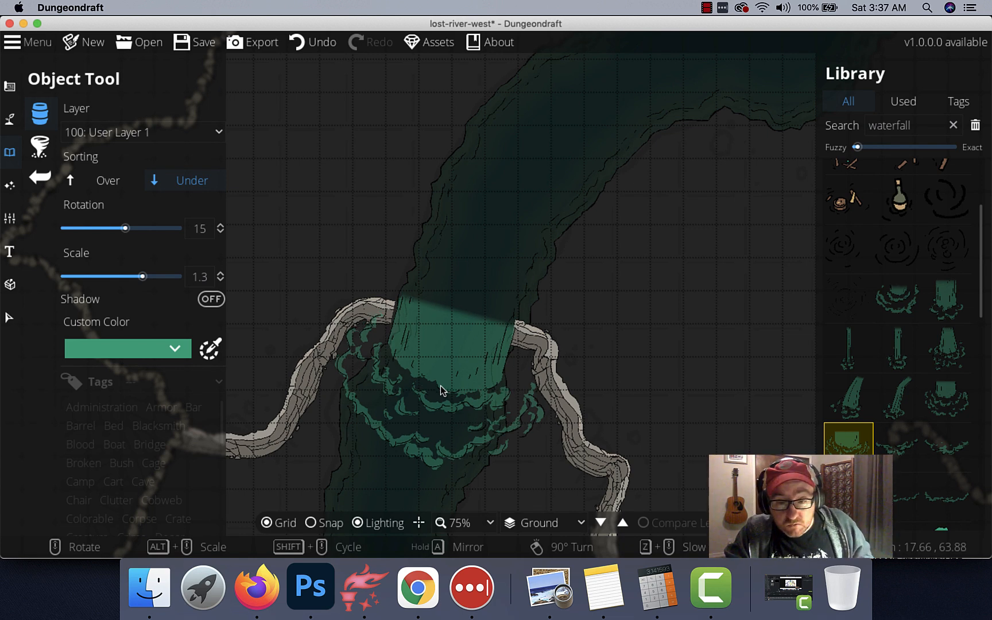
scroll(440, 386, "down", 1)
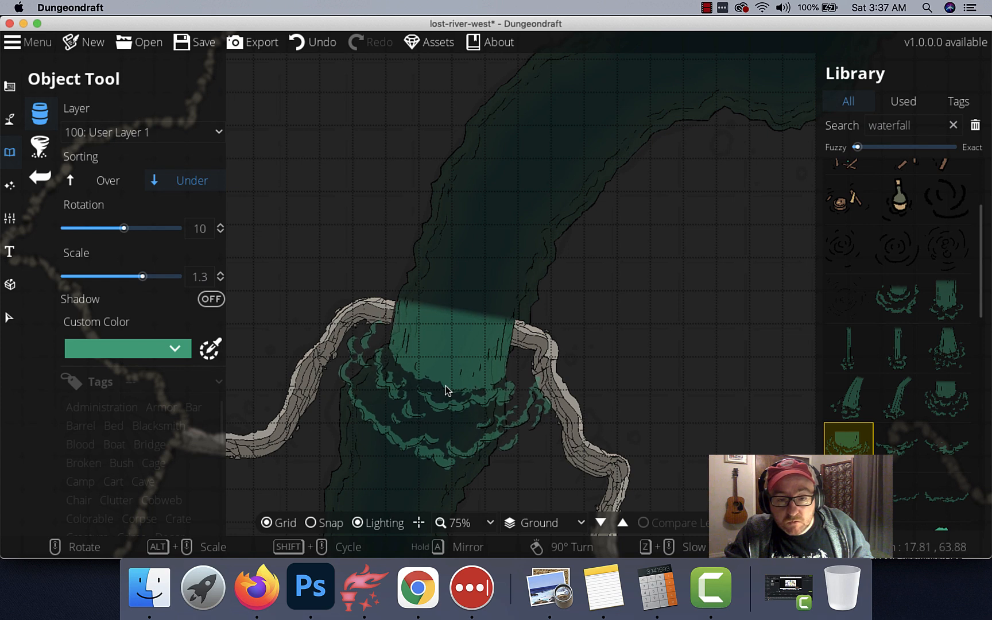
left_click(445, 390)
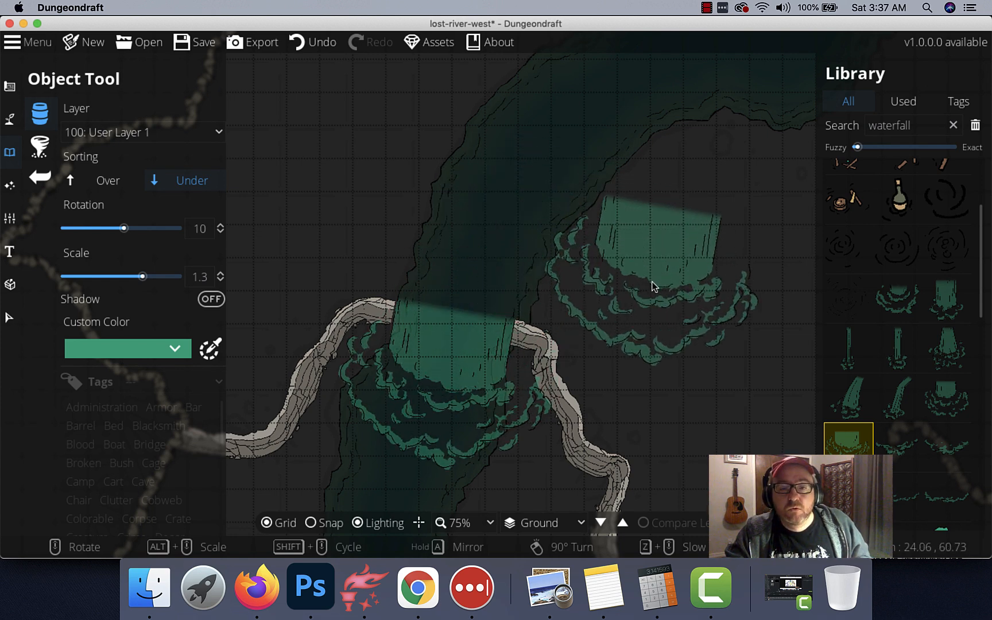
Examine the green waterfall against the whole river and undo its placement.
scroll(503, 297, "down", 3)
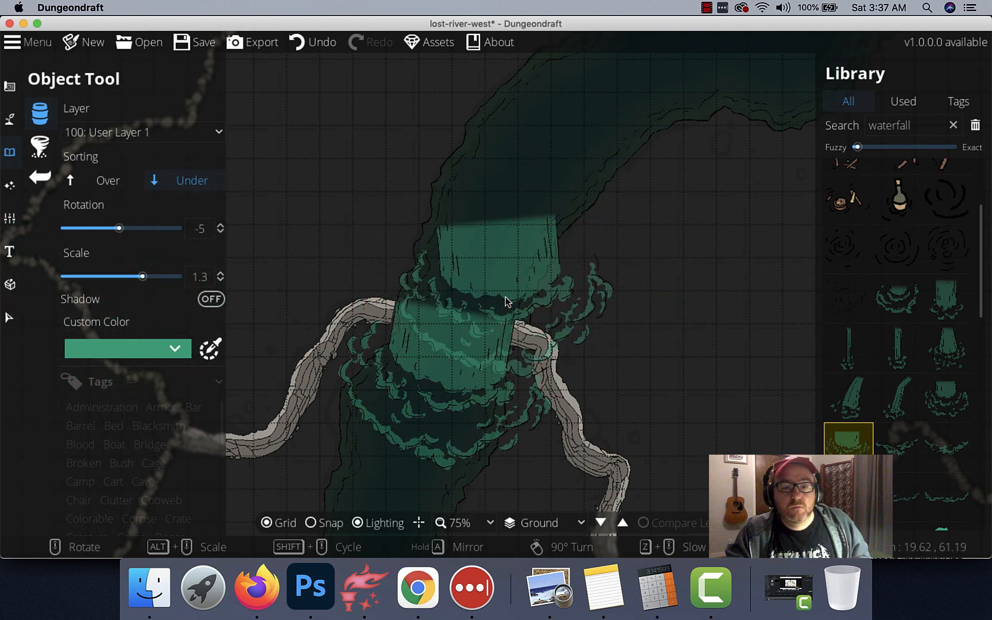
scroll(505, 297, "down", 4)
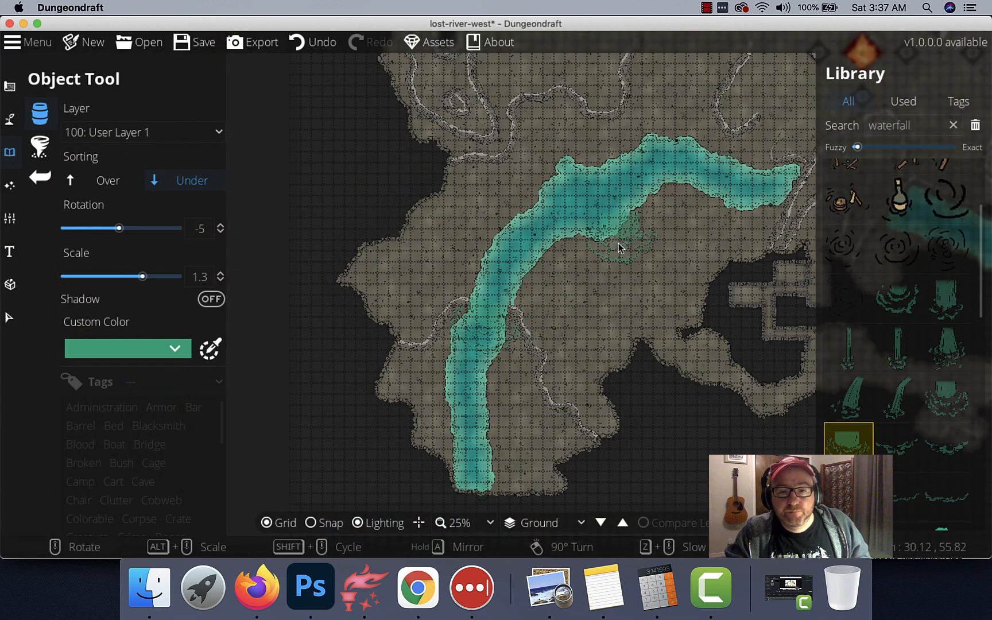
scroll(615, 250, "up", 2)
scroll(617, 260, "down", 1)
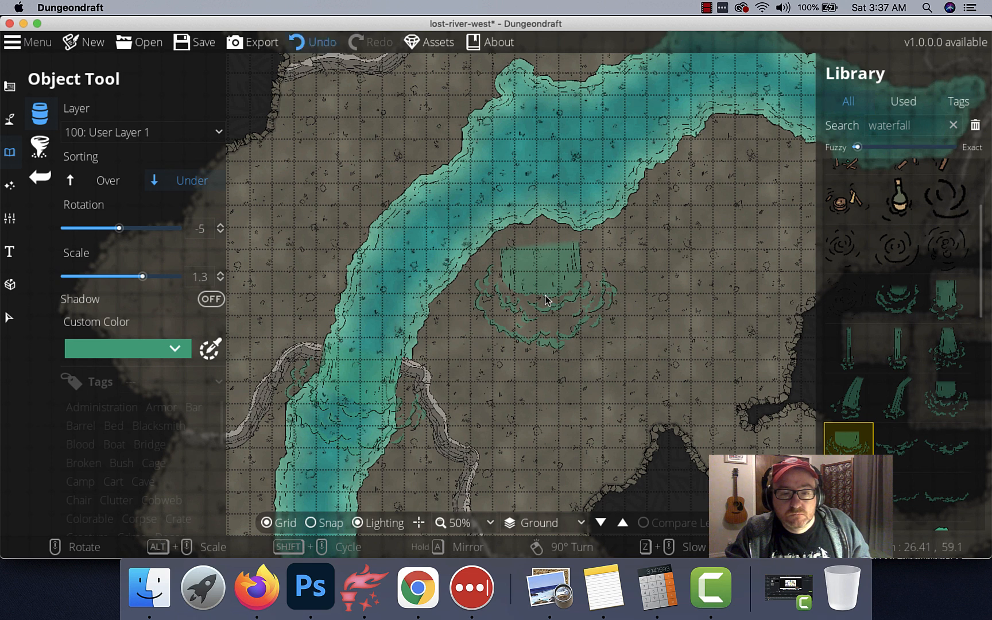
Set the waterfall's custom color to dark teal, hex 0c3c3d.
left_click(137, 350)
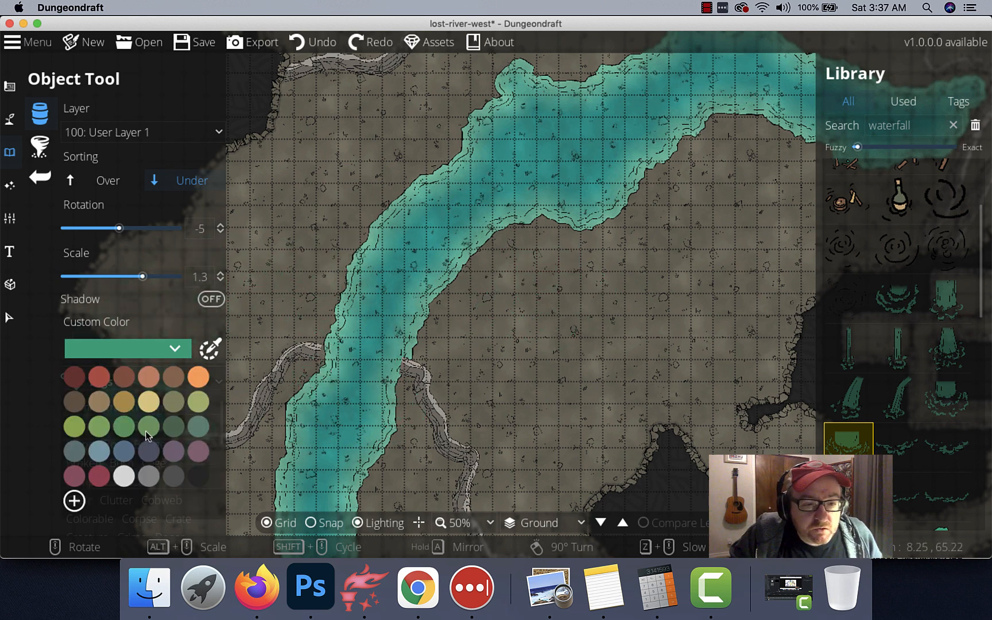
left_click(210, 349)
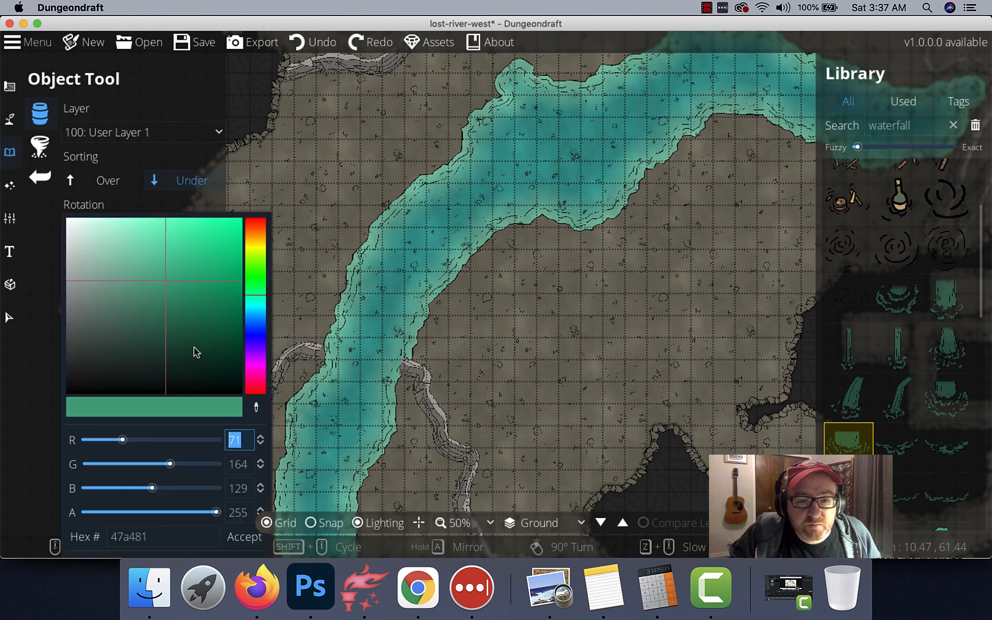
left_click(194, 347)
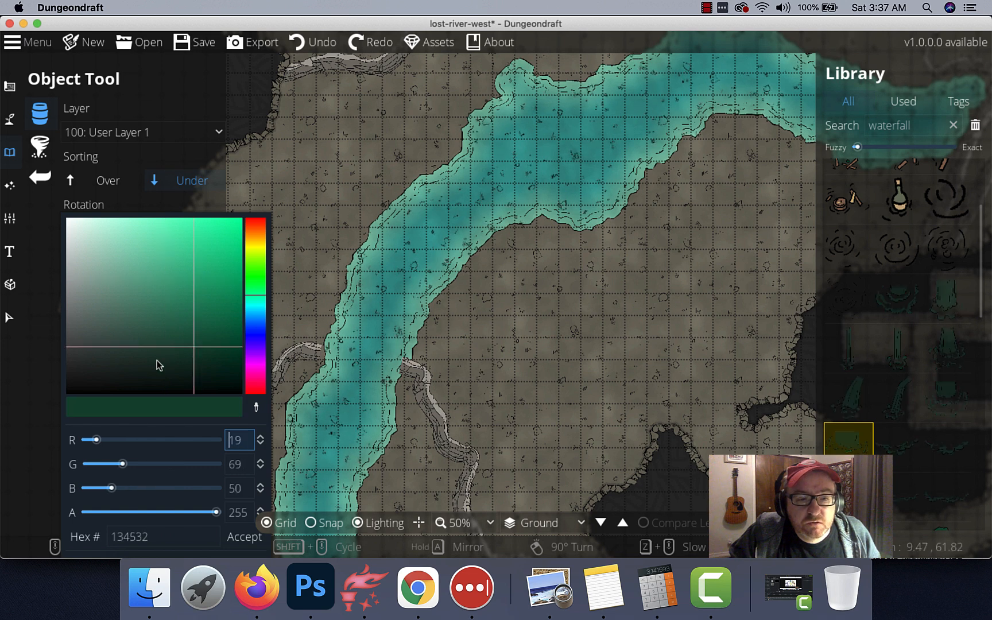
left_click(253, 308)
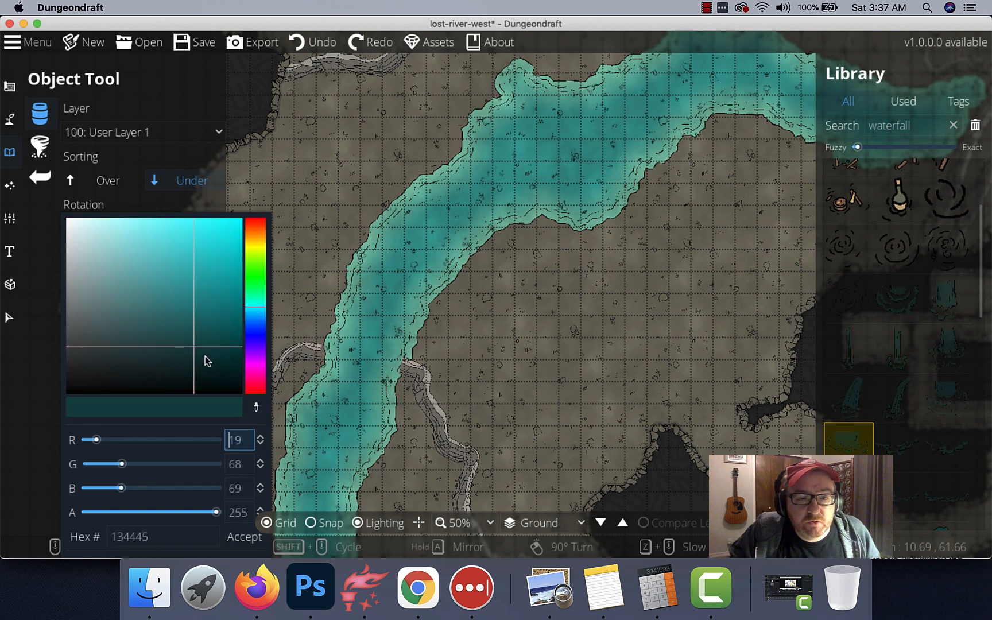
left_click(209, 357)
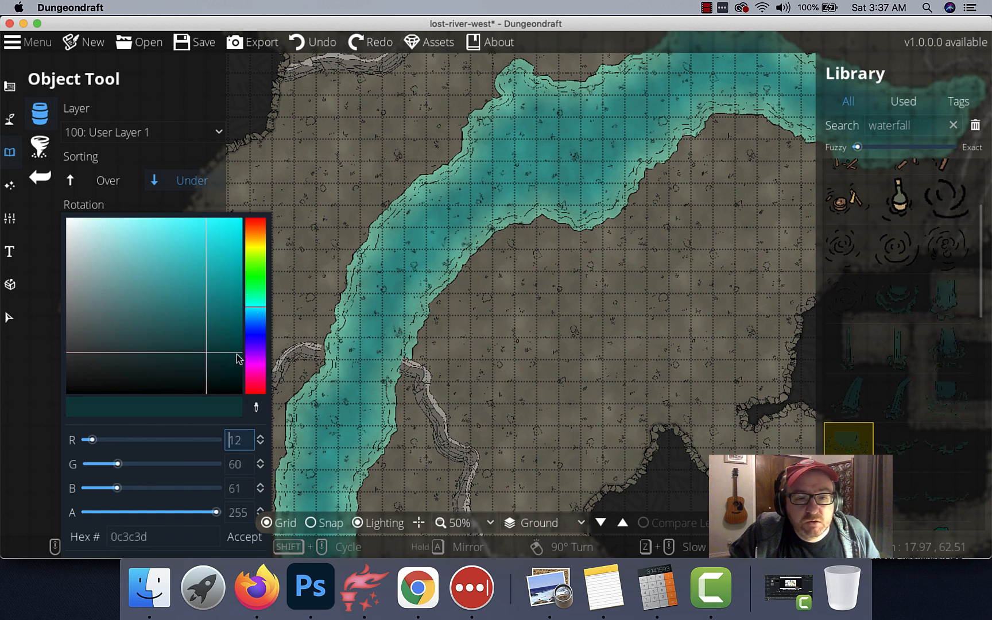
left_click(349, 375)
key("ctrl+z")
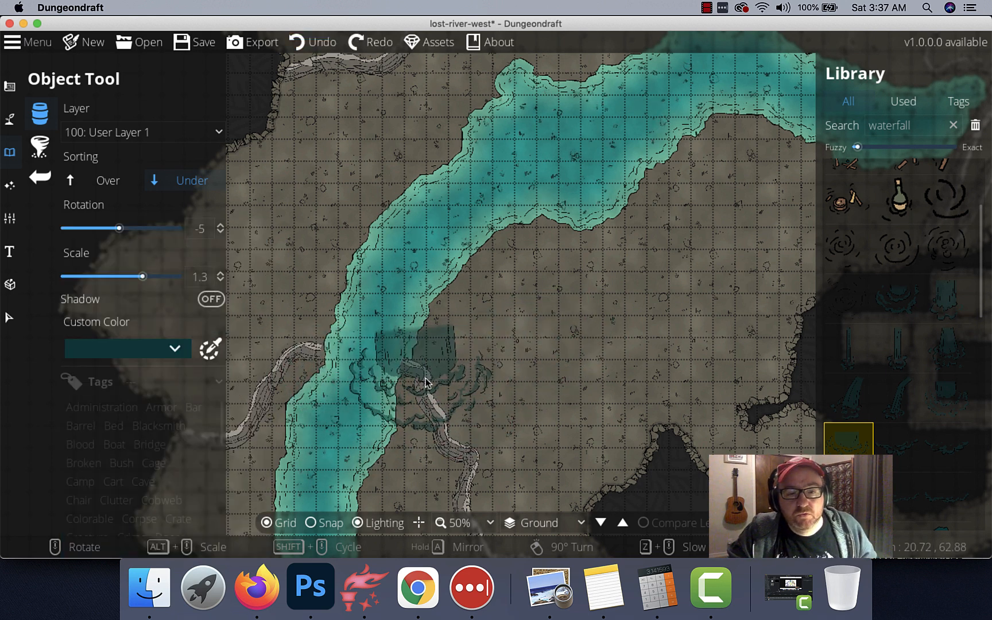
Place the dark teal waterfall across the river between the ledge ends at scale 1.2 and rotation 10.
scroll(368, 377, "up", 6)
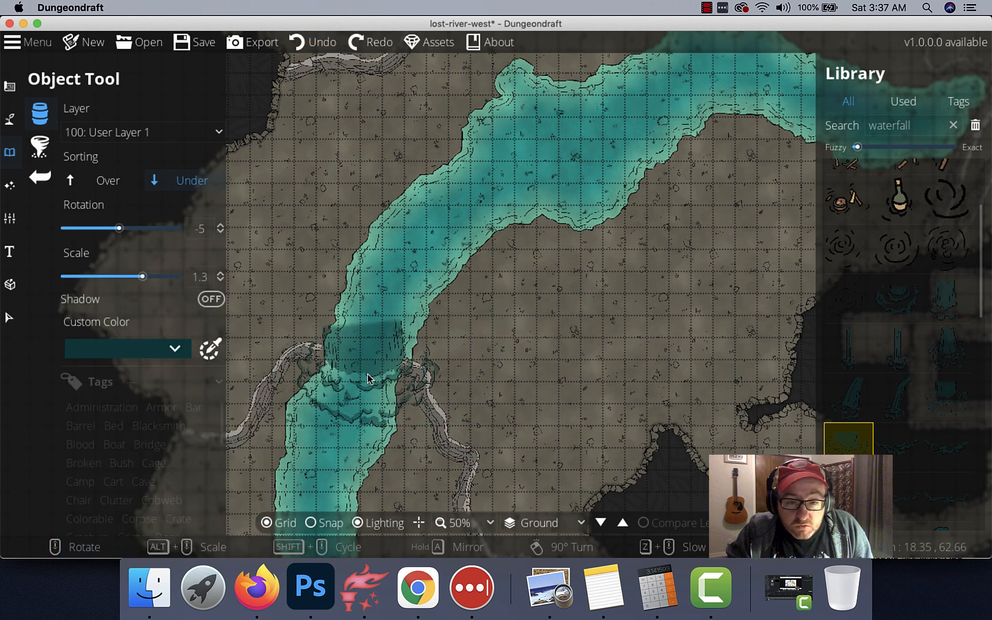
scroll(367, 386, "down", 3)
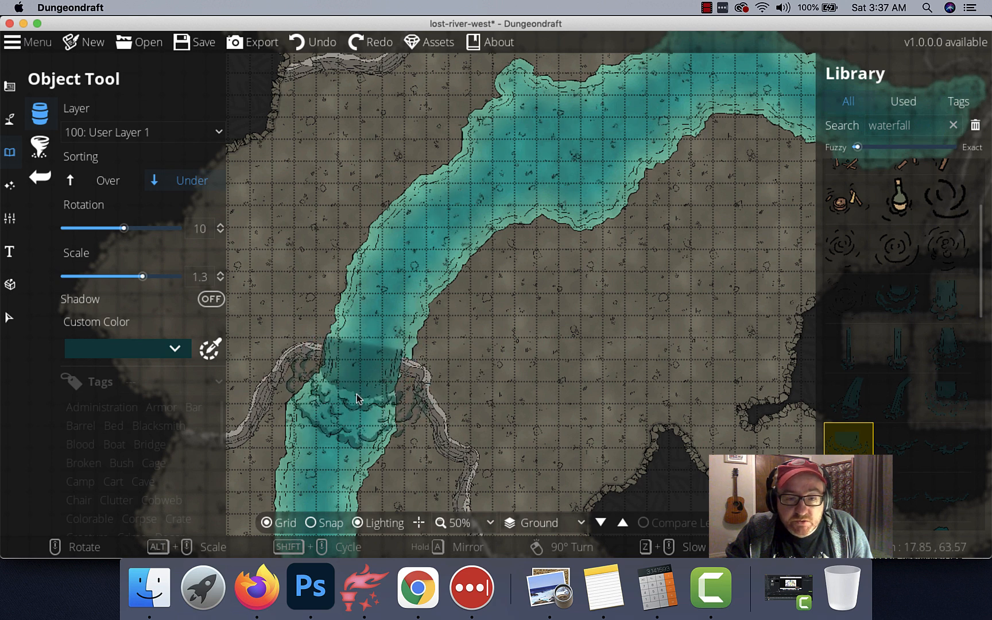
scroll(359, 398, "down", 2)
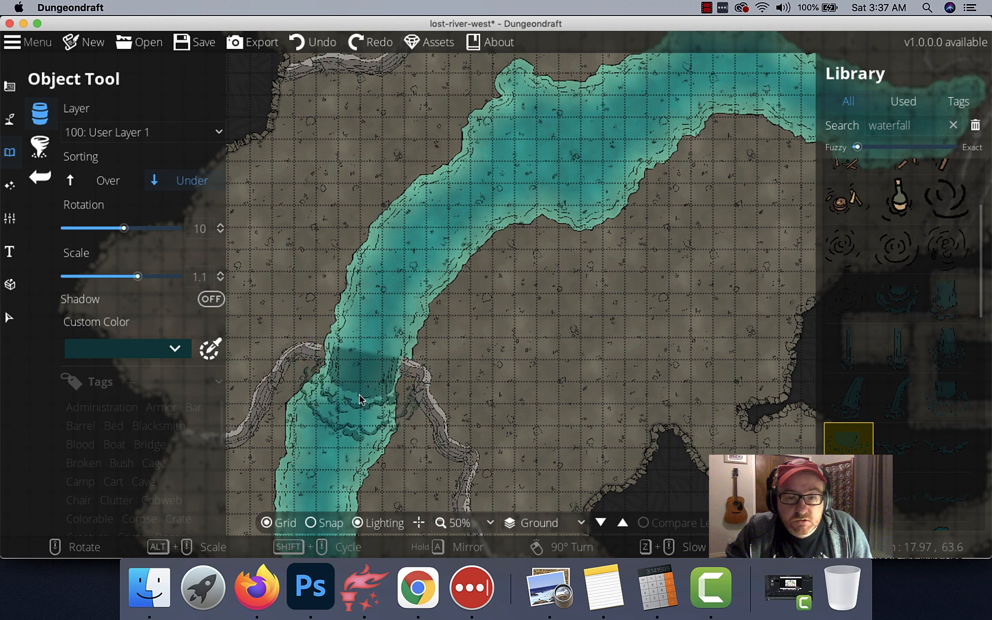
scroll(358, 400, "up", 1)
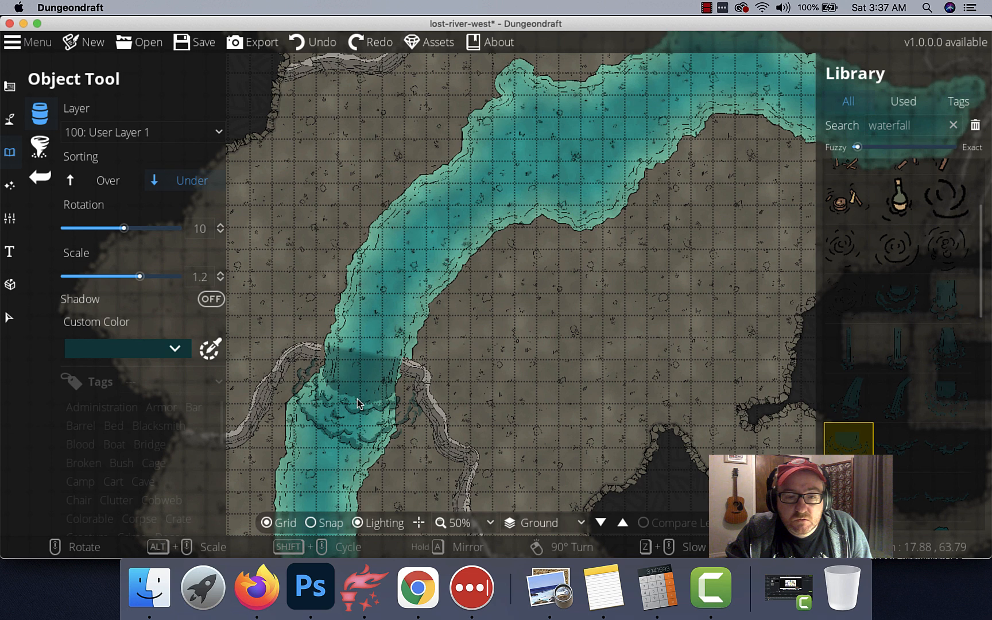
left_click(358, 402)
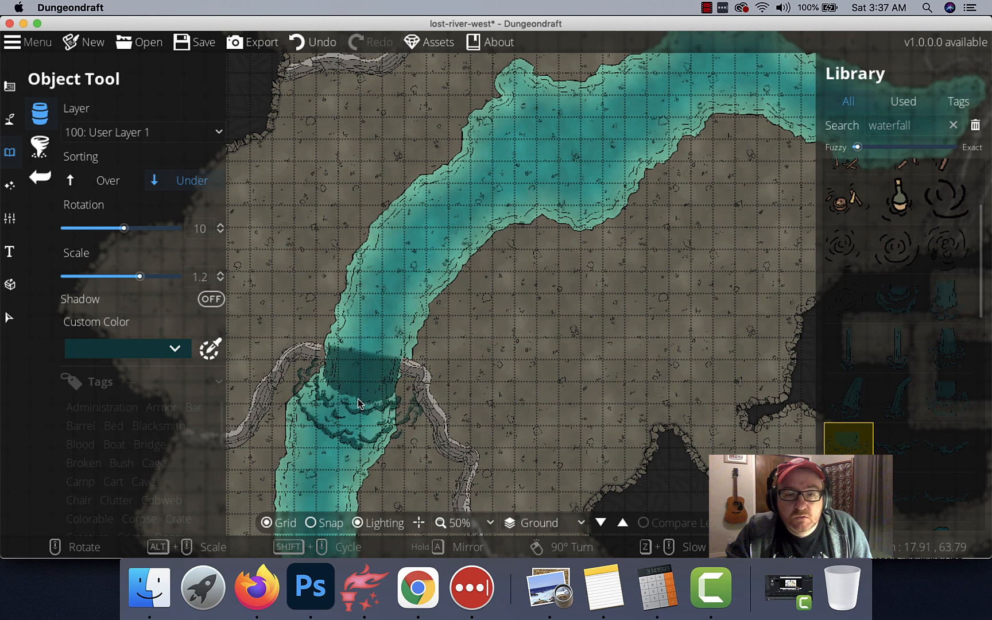
scroll(585, 349, "up", 3)
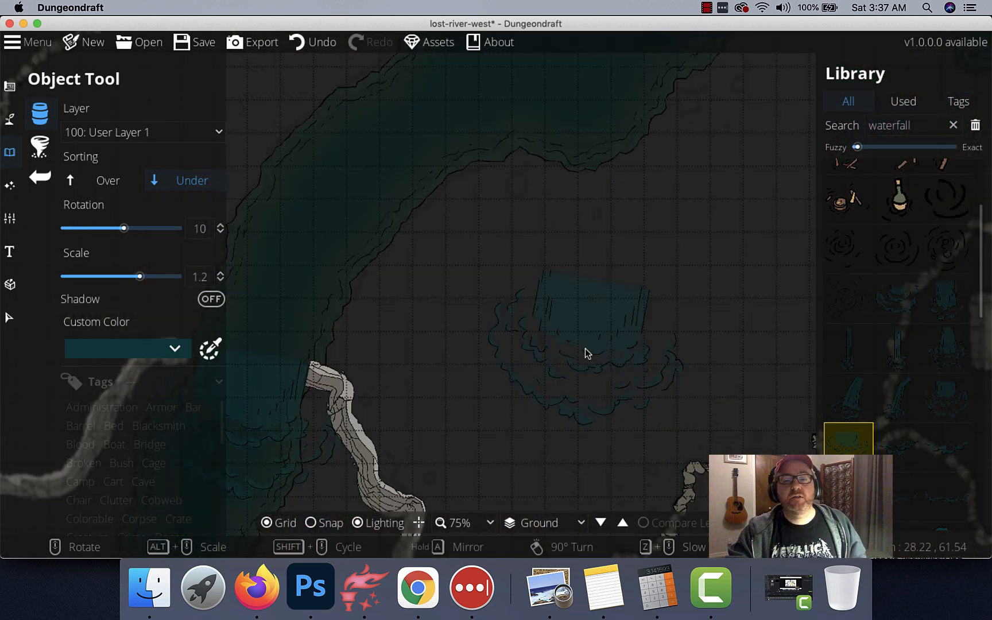
Widen the river with the Water Brush on both banks so water fills the dark teal waterfall's splash area below the ledges.
left_click_drag(436, 368, 953, 98)
left_click_drag(706, 205, 655, 272)
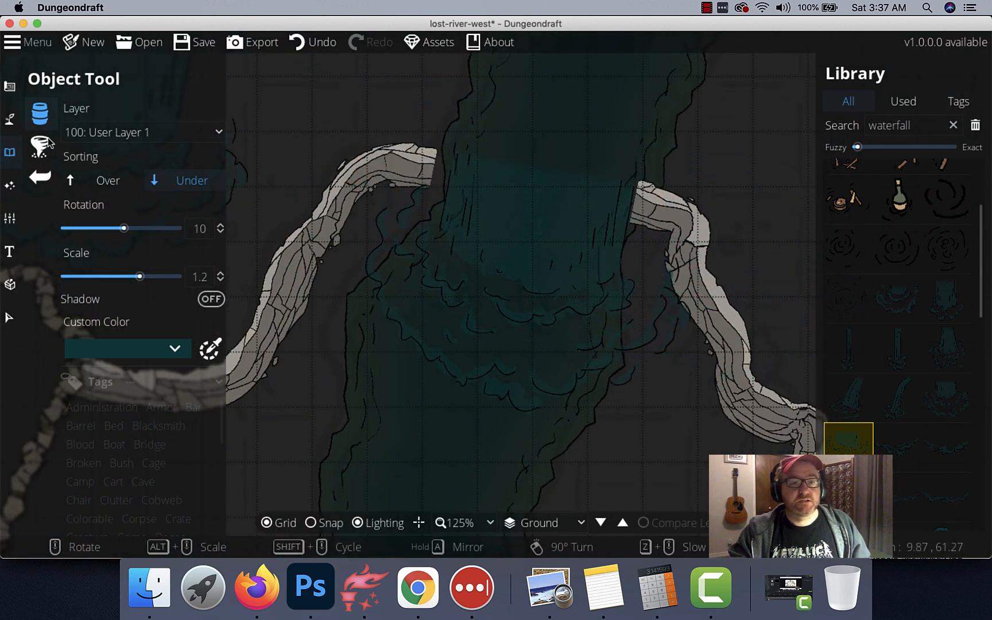
left_click(10, 86)
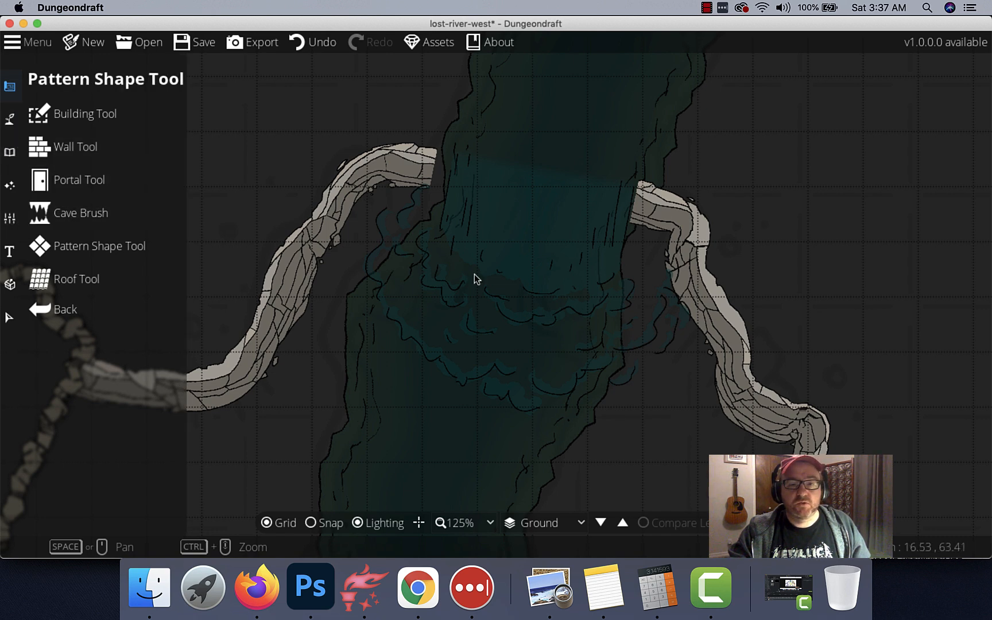
left_click(10, 122)
left_click(78, 147)
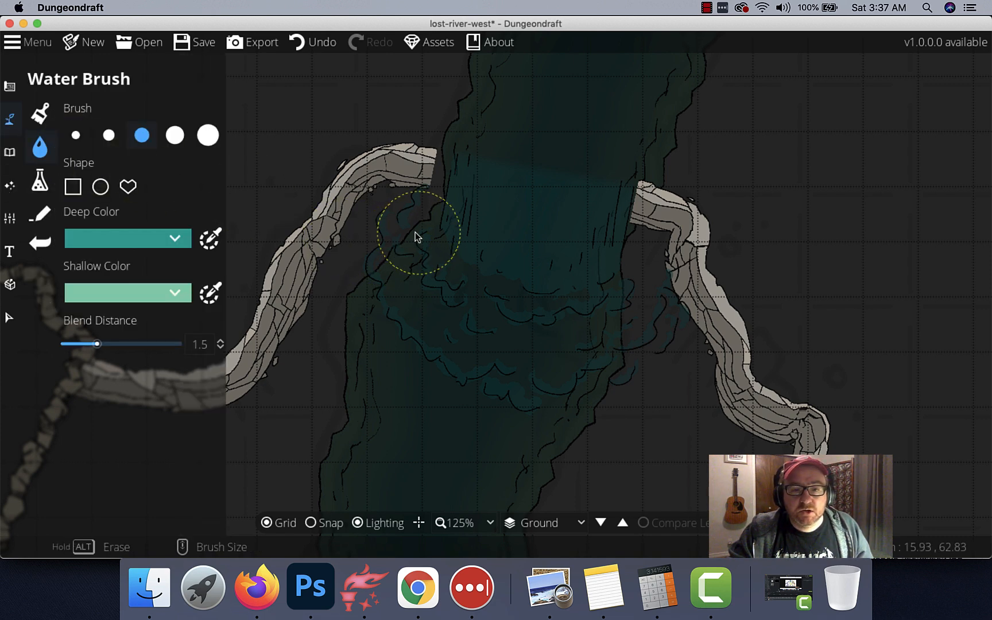
mouse_move(394, 286)
left_mouse_down()
mouse_move(429, 306)
mouse_move(585, 321)
mouse_move(616, 288)
mouse_move(617, 268)
mouse_move(637, 319)
mouse_move(631, 343)
mouse_move(600, 367)
mouse_move(567, 371)
mouse_move(624, 359)
mouse_move(648, 284)
mouse_move(636, 263)
left_mouse_up()
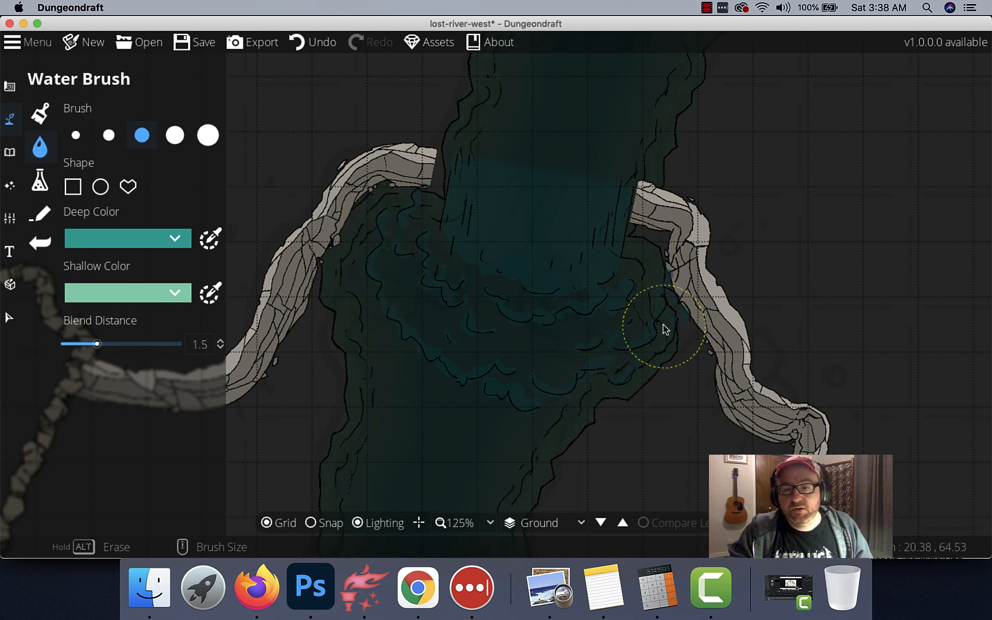
scroll(589, 355, "down", 3)
scroll(597, 350, "down", 1)
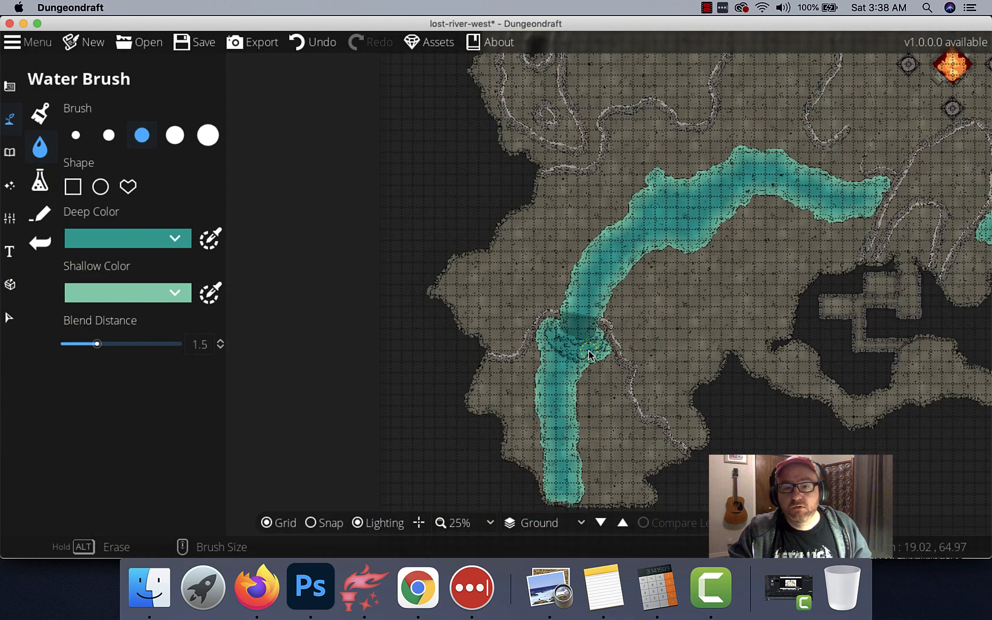
Save the lost-river-west map.
scroll(717, 282, "right", 5)
left_click_drag(685, 291, 382, 276)
left_click_drag(751, 305, 446, 259)
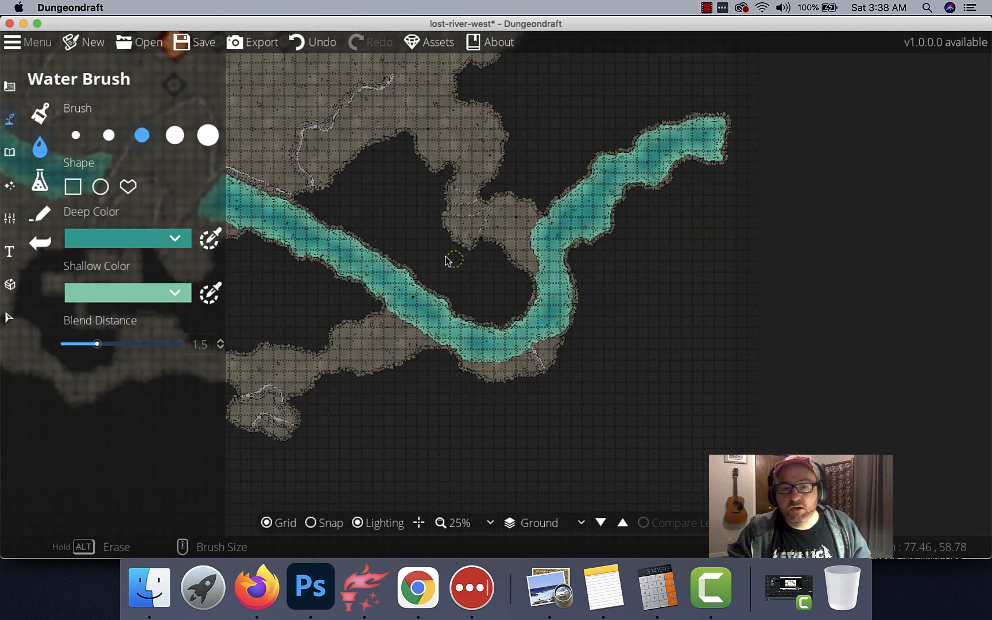
scroll(527, 356, "up", 1)
scroll(527, 356, "up", 2)
left_click_drag(526, 352, 563, 397)
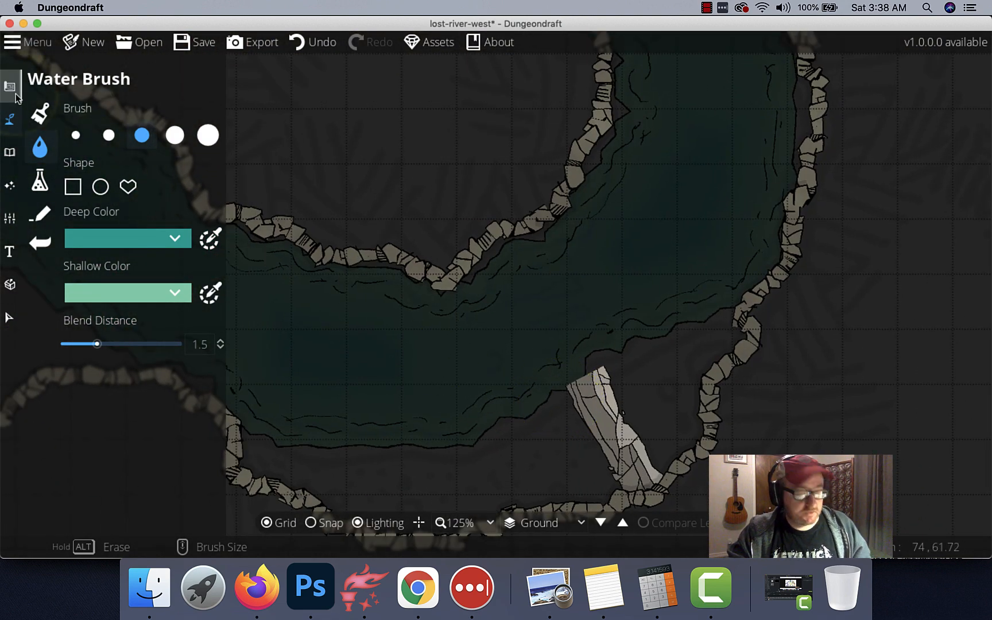
key("super+s")
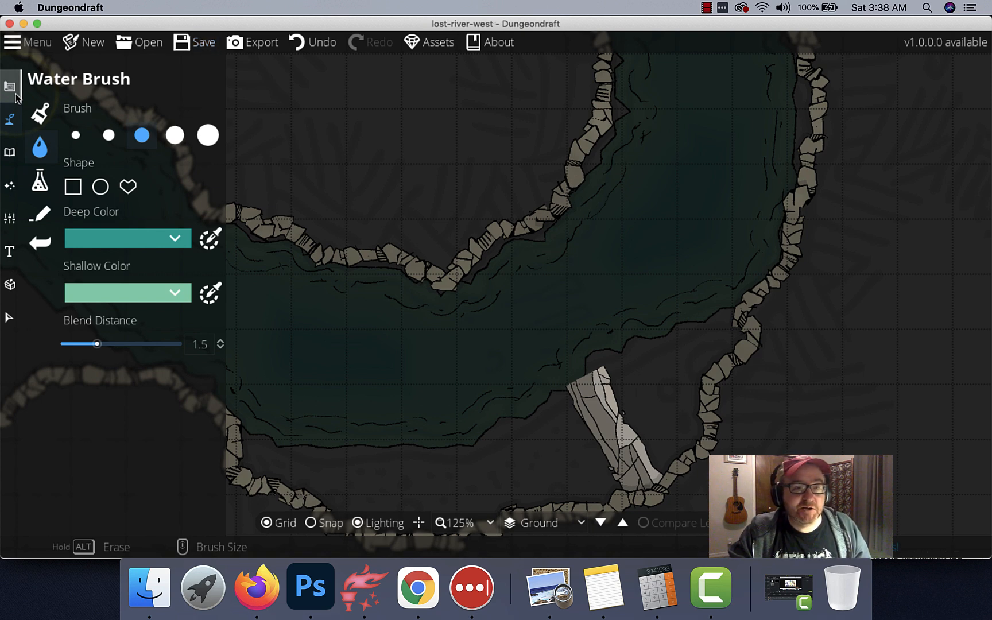
Place the already used dark teal waterfall across the eastern river bend beside the short ledge at scale 1 and rotation 55.
left_click(10, 151)
left_click(92, 115)
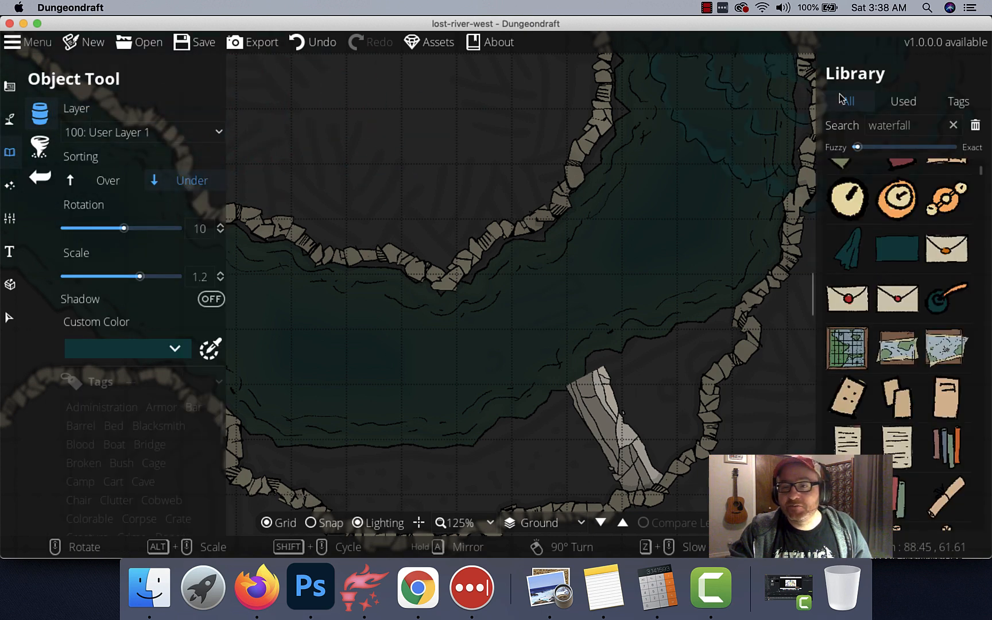
left_click(902, 107)
mouse_move(897, 196)
left_click(948, 196)
scroll(518, 363, "up", 3)
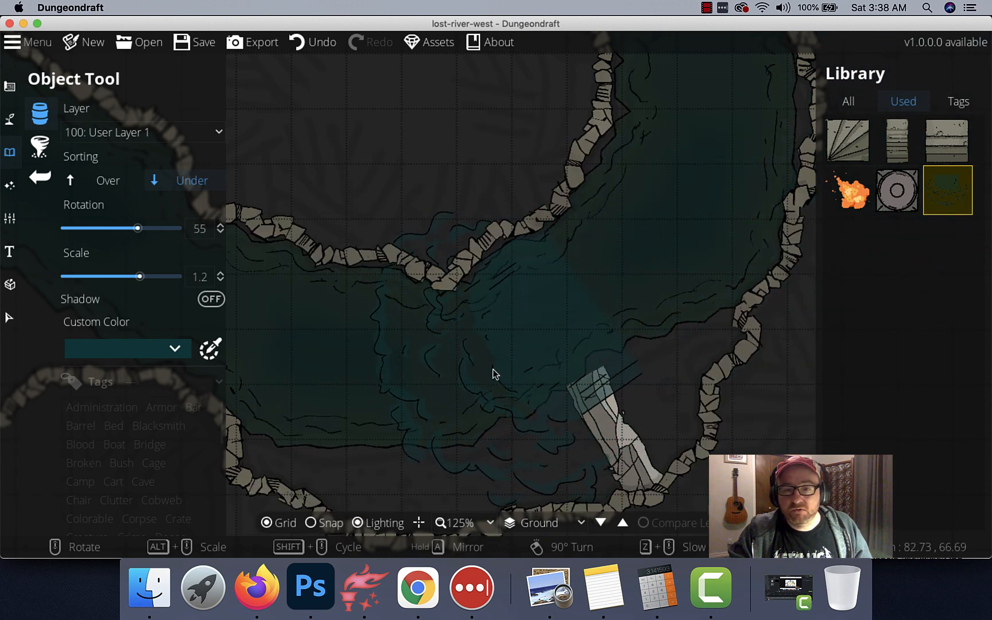
scroll(493, 370, "down", 2, "alt")
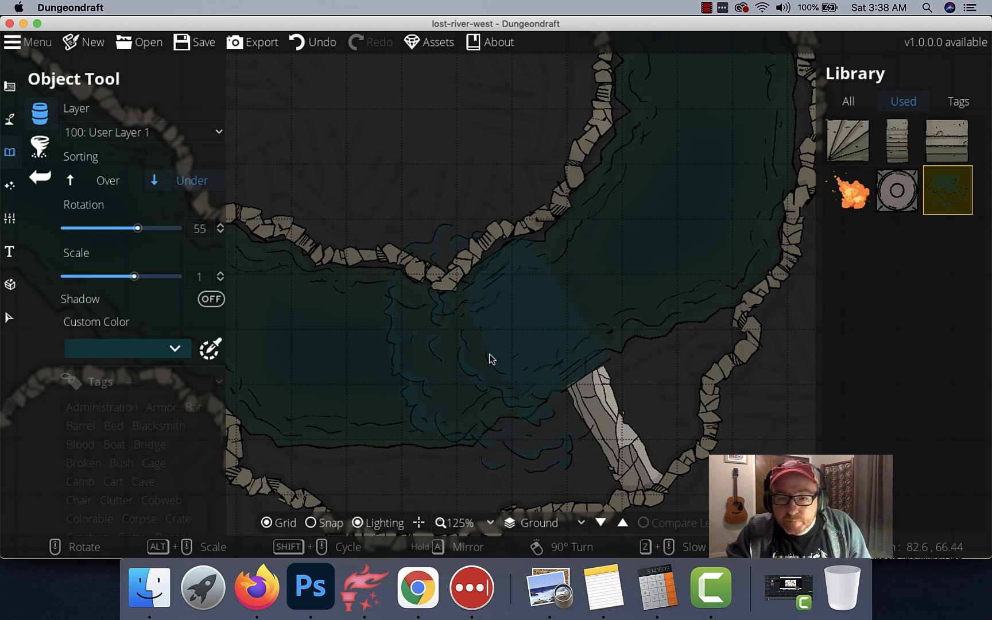
left_click(484, 364)
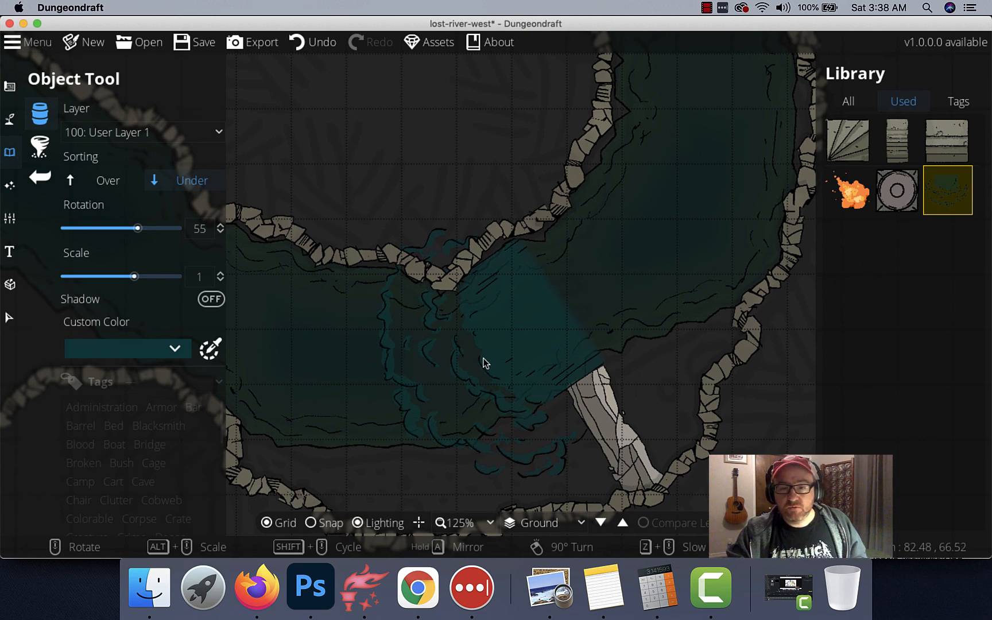
Set the trace image's opacity to 0.2 and compare the river-bend waterfall with the traced sketch.
left_click(7, 223)
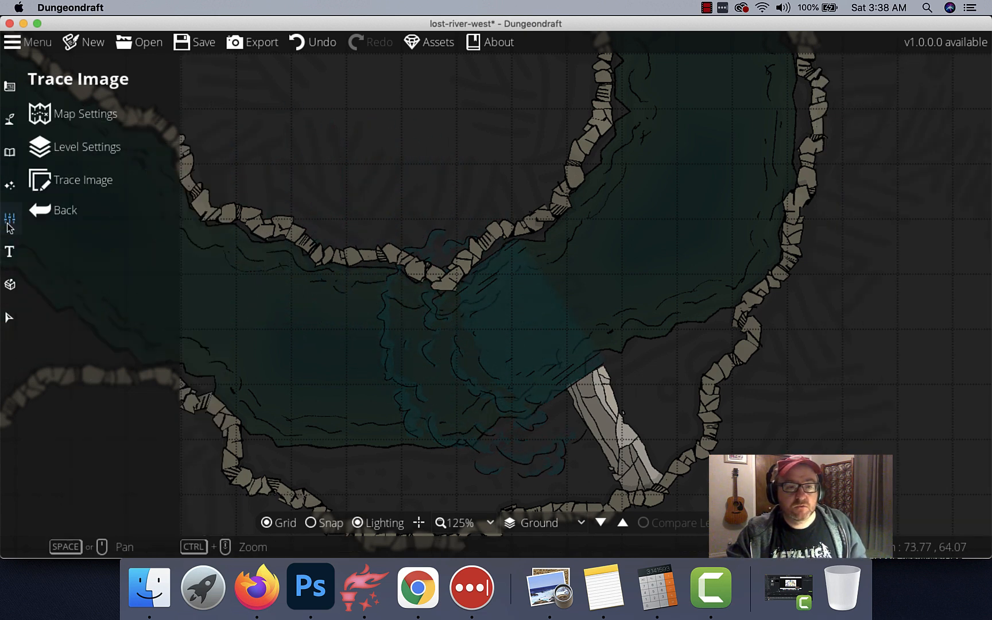
left_click(54, 192)
mouse_move(67, 254)
left_mouse_down()
mouse_move(133, 254)
mouse_move(87, 258)
left_mouse_up()
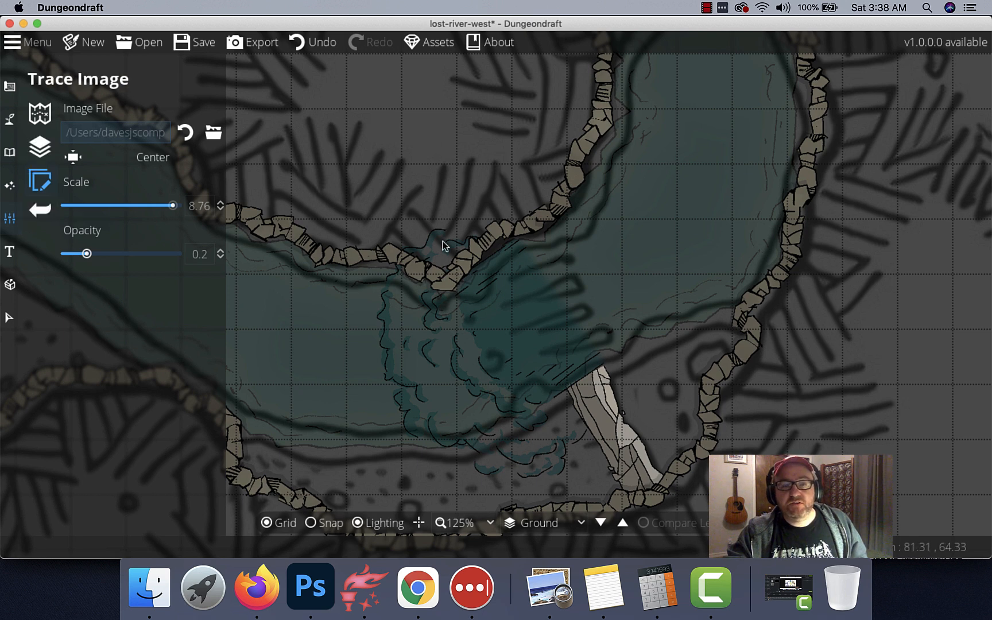
left_click(11, 87)
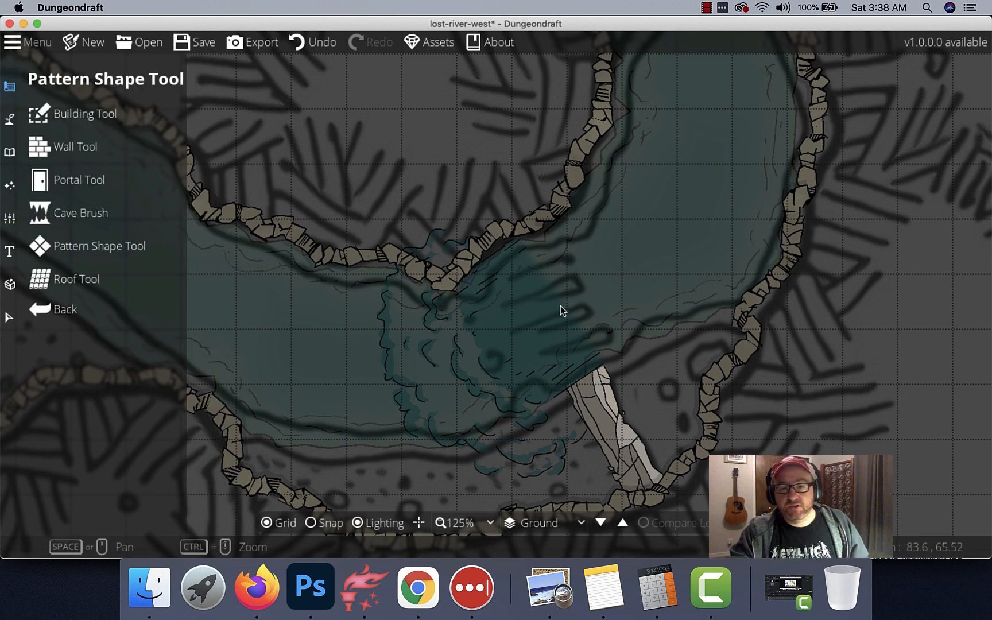
scroll(601, 351, "down", 3)
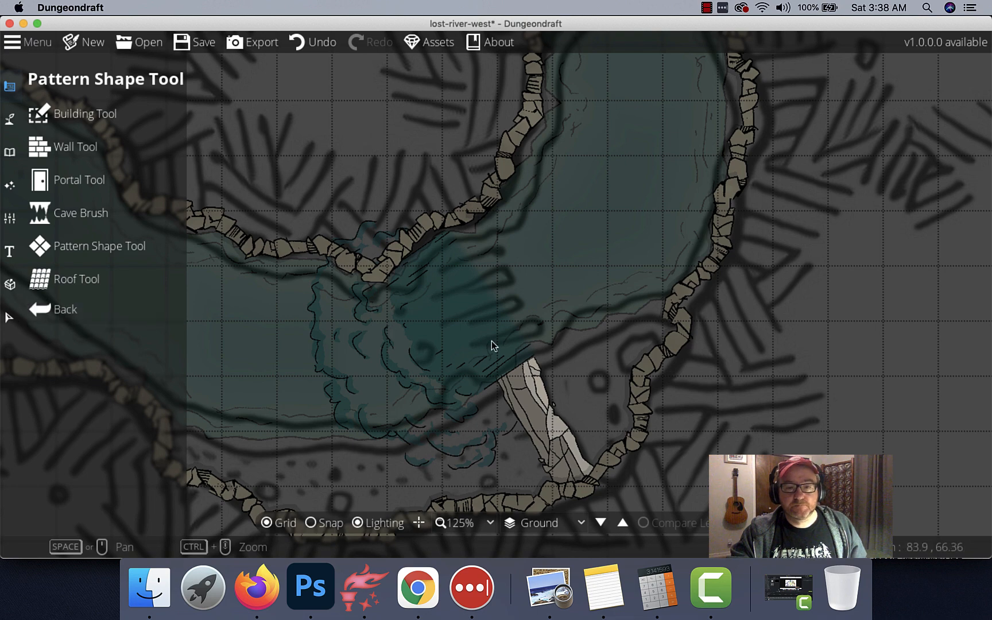
scroll(491, 341, "down", 3)
scroll(491, 342, "down", 2)
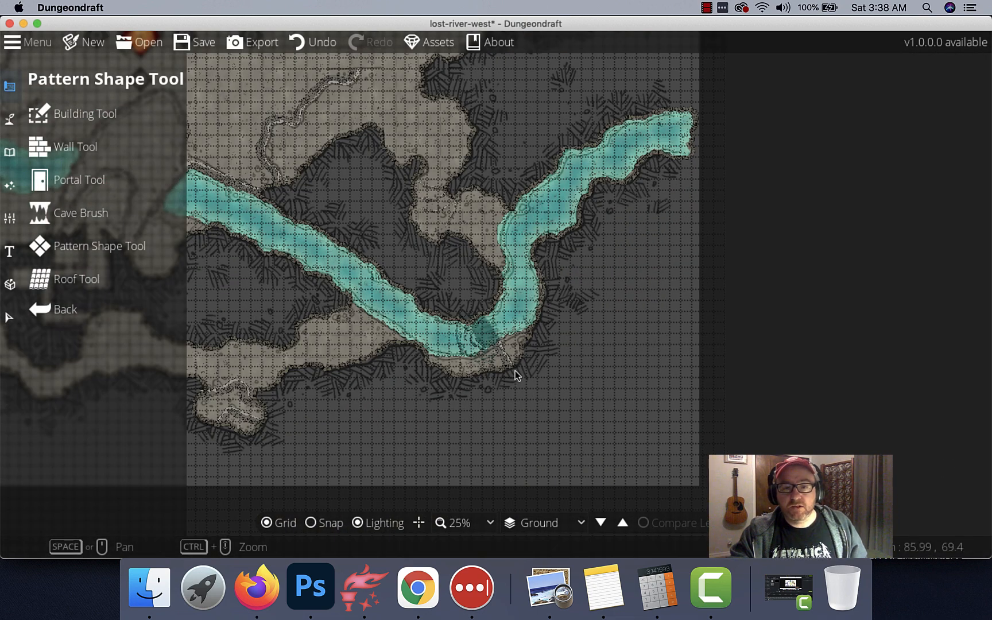
scroll(515, 370, "up", 4)
left_click_drag(514, 371, 589, 400)
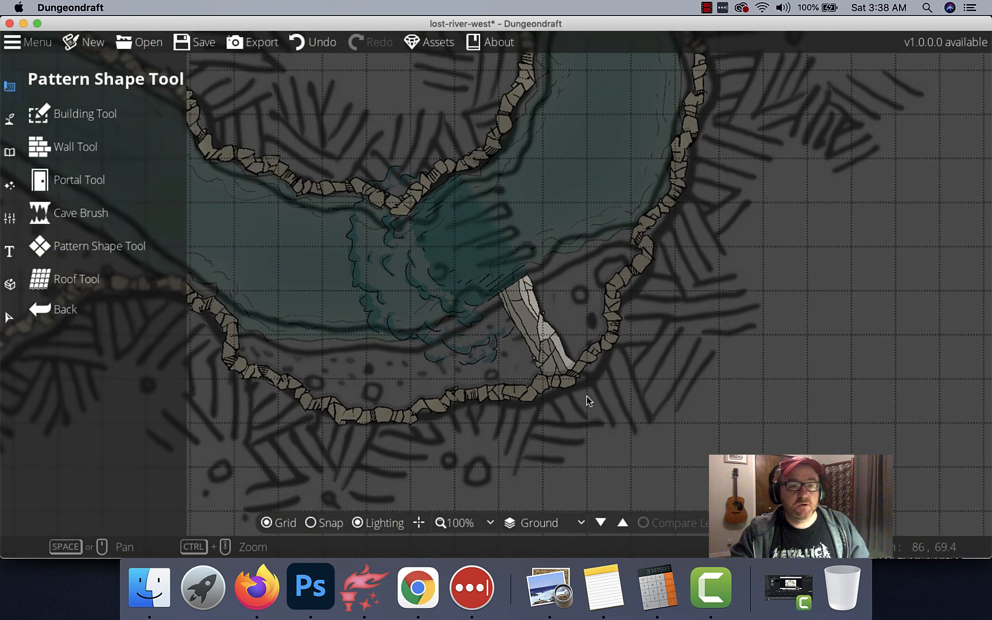
Paint water below the river-bend waterfall with the Water Brush, extending the pool past its splashes to the southern cave wall.
left_click(9, 119)
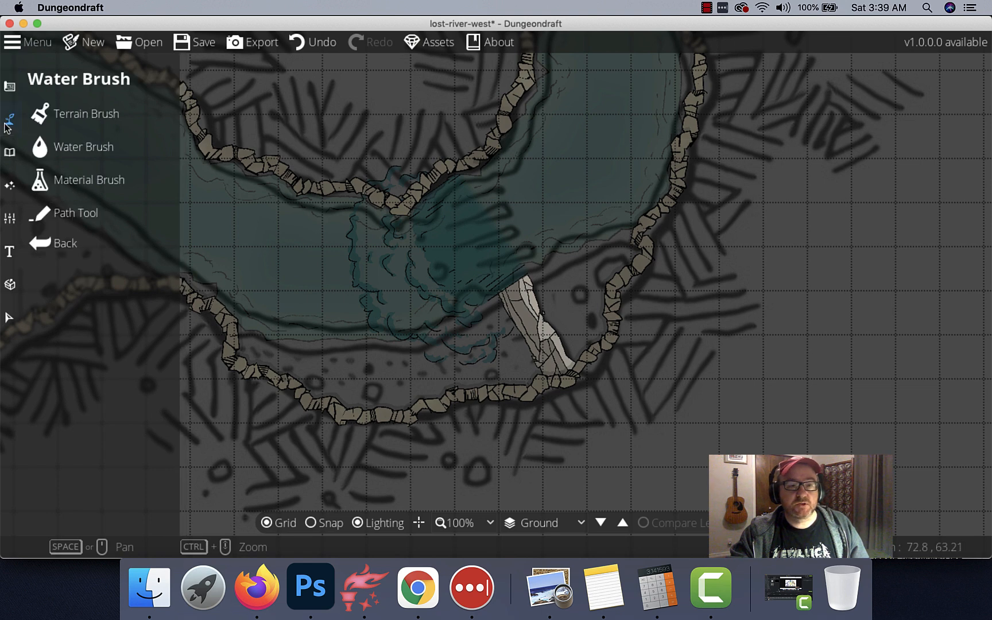
left_click(65, 143)
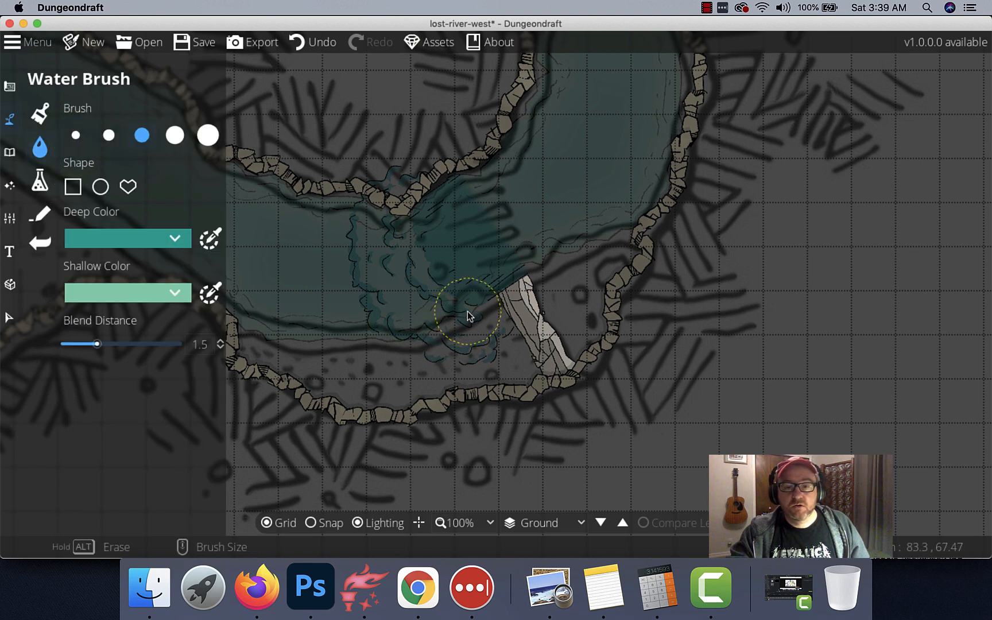
mouse_move(406, 332)
left_mouse_down()
mouse_move(466, 317)
mouse_move(490, 346)
mouse_move(452, 348)
mouse_move(379, 311)
mouse_move(328, 320)
left_mouse_up()
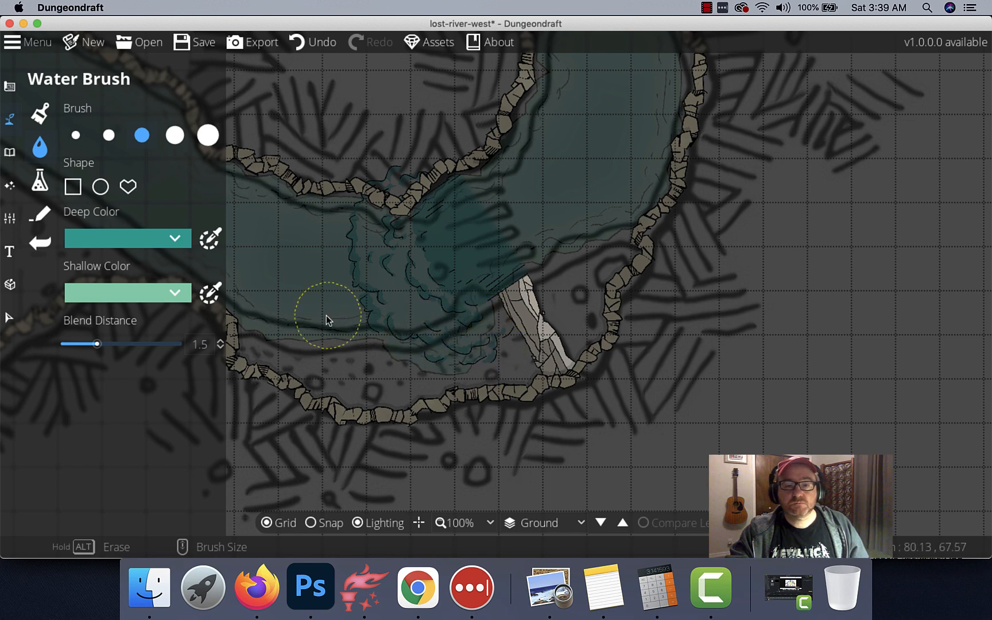
scroll(381, 285, "down", 3)
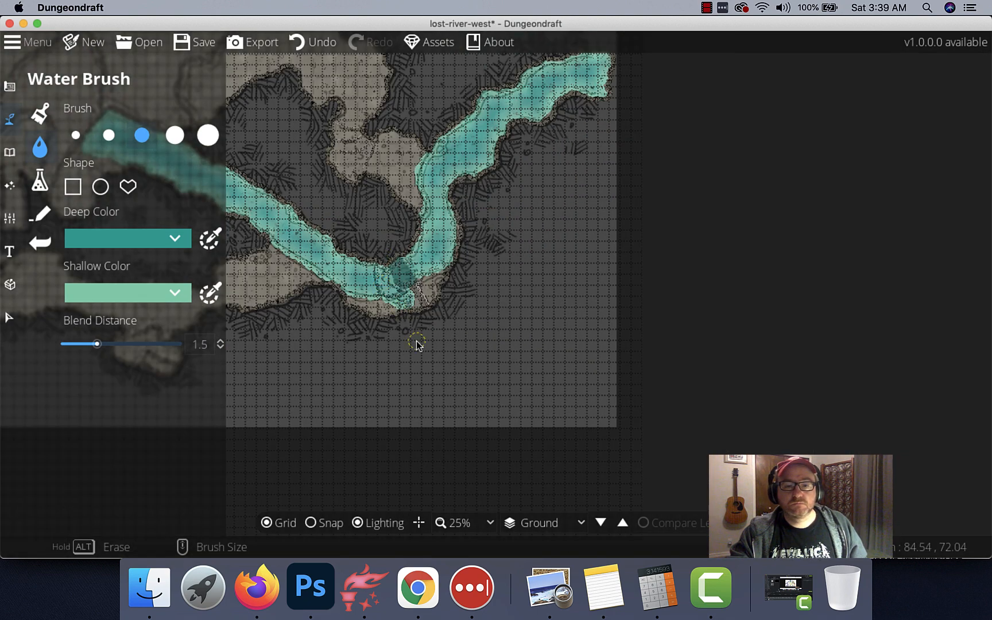
scroll(417, 342, "up", 2)
left_click_drag(417, 342, 522, 421)
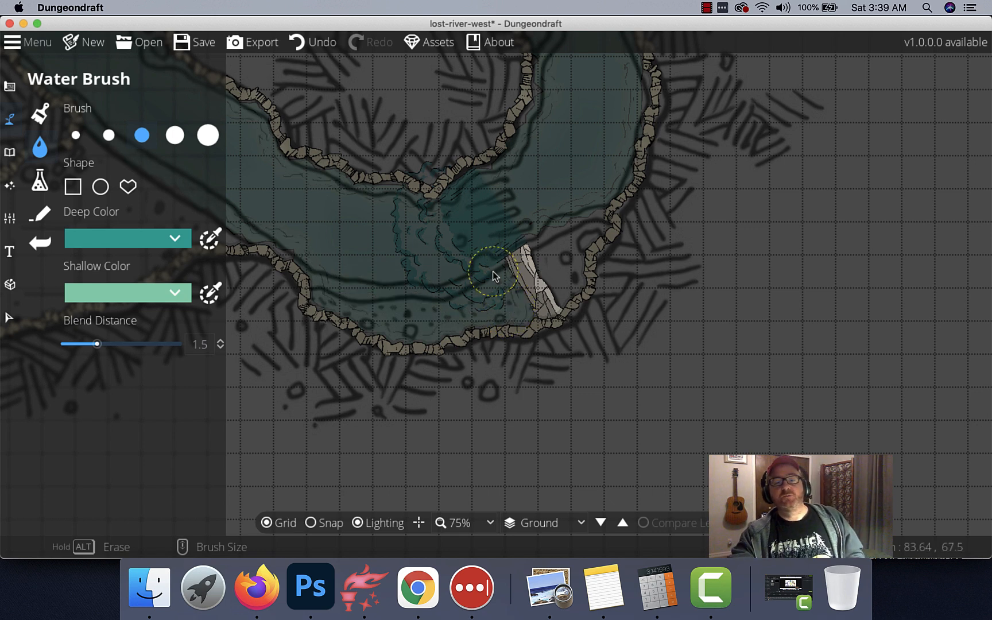
Raise the trace image's opacity to 0.58 and examine the traced sketch along the river and the surrounding cave ledges.
scroll(493, 276, "down", 2)
left_click_drag(510, 163, 549, 296)
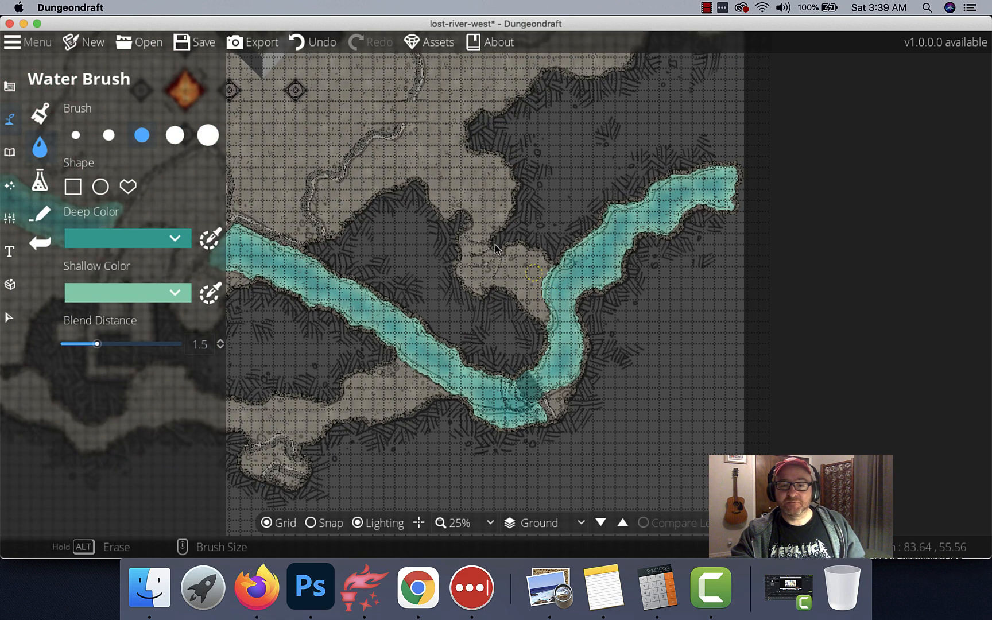
left_click_drag(443, 259, 589, 299)
mouse_move(468, 272)
left_mouse_down()
mouse_move(631, 287)
mouse_move(656, 266)
left_mouse_up()
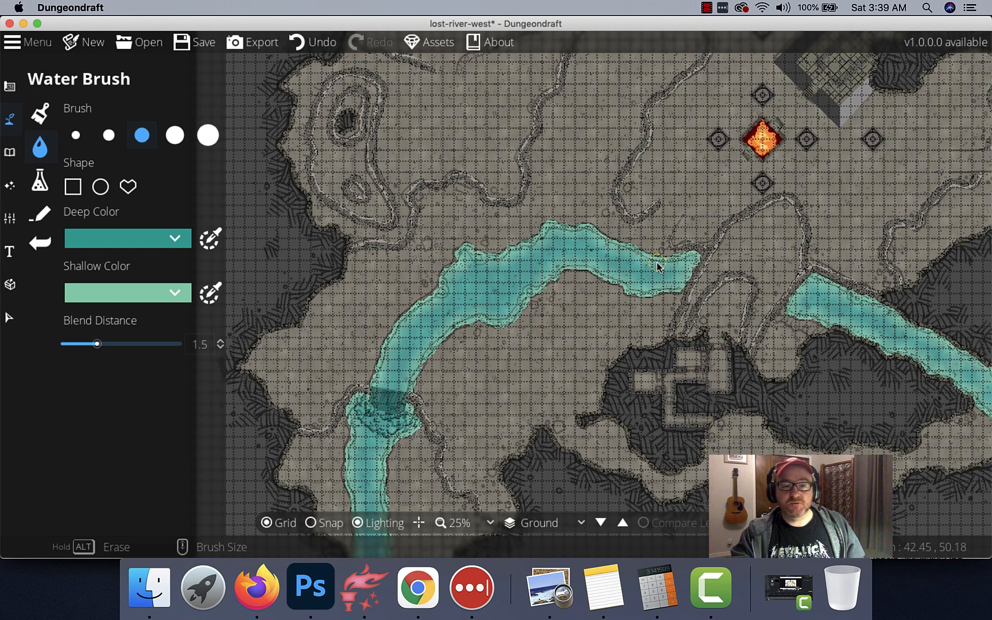
left_click(14, 222)
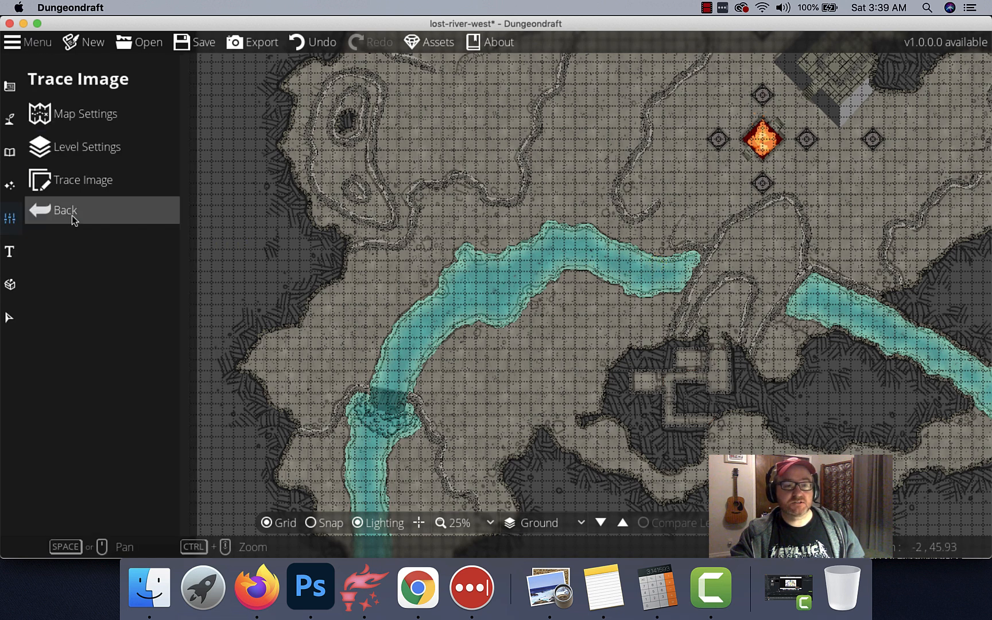
left_click(95, 184)
left_click_drag(86, 254, 129, 254)
left_click_drag(726, 332, 481, 372)
left_click_drag(821, 287, 496, 361)
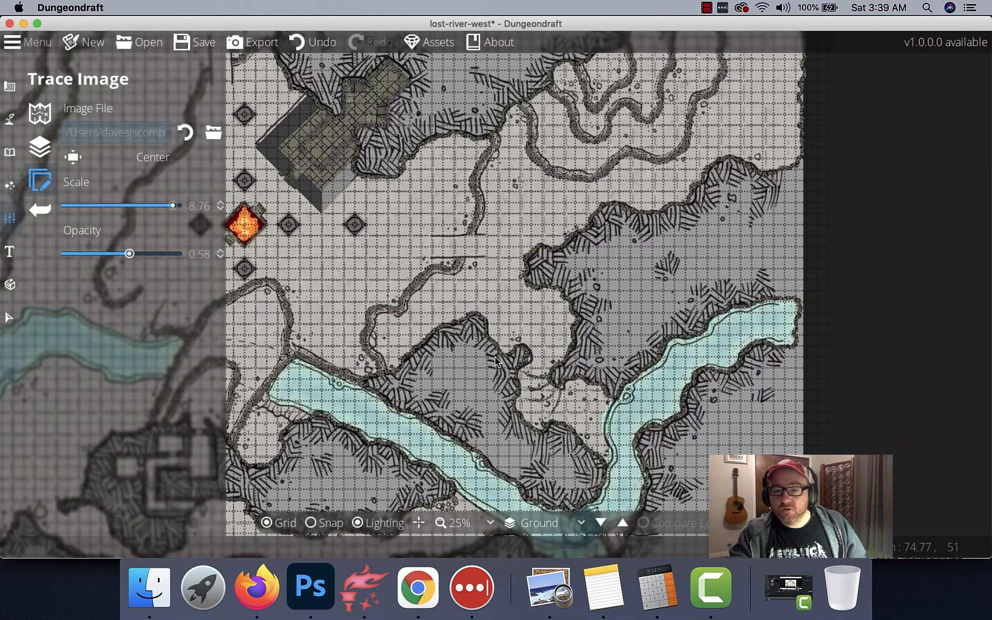
left_click_drag(559, 346, 727, 279)
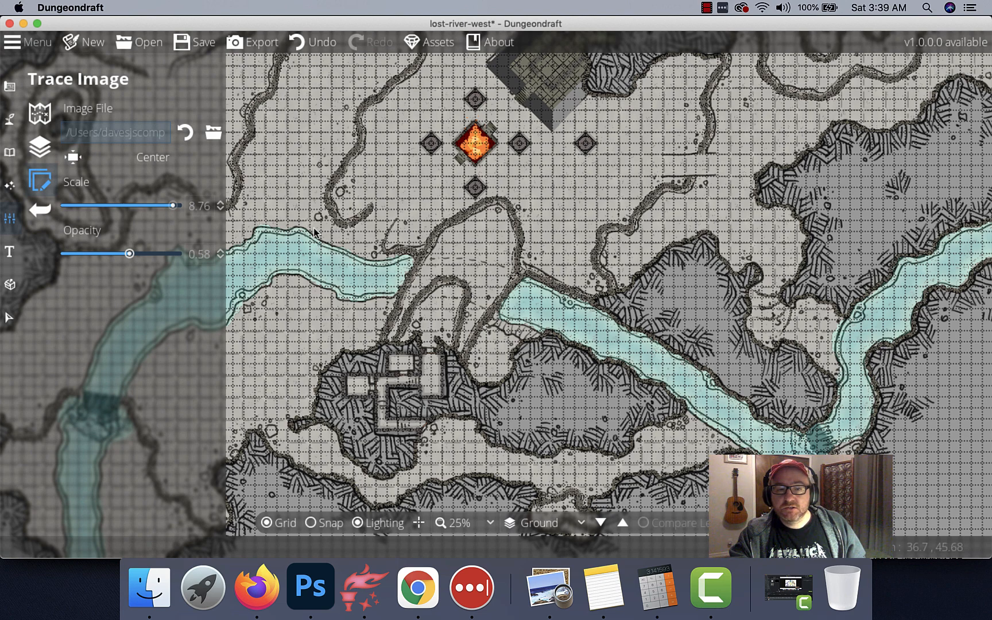
left_click_drag(307, 221, 524, 338)
left_click_drag(240, 261, 203, 244)
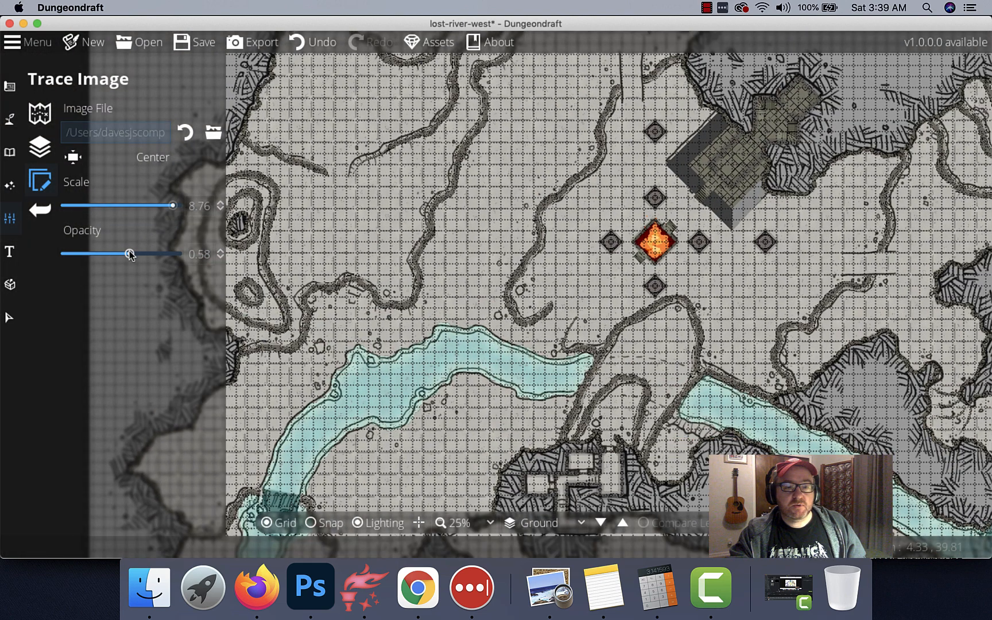
Set the trace image's opacity to 0.24 and save the map.
left_click_drag(127, 254, 92, 255)
key("super+s")
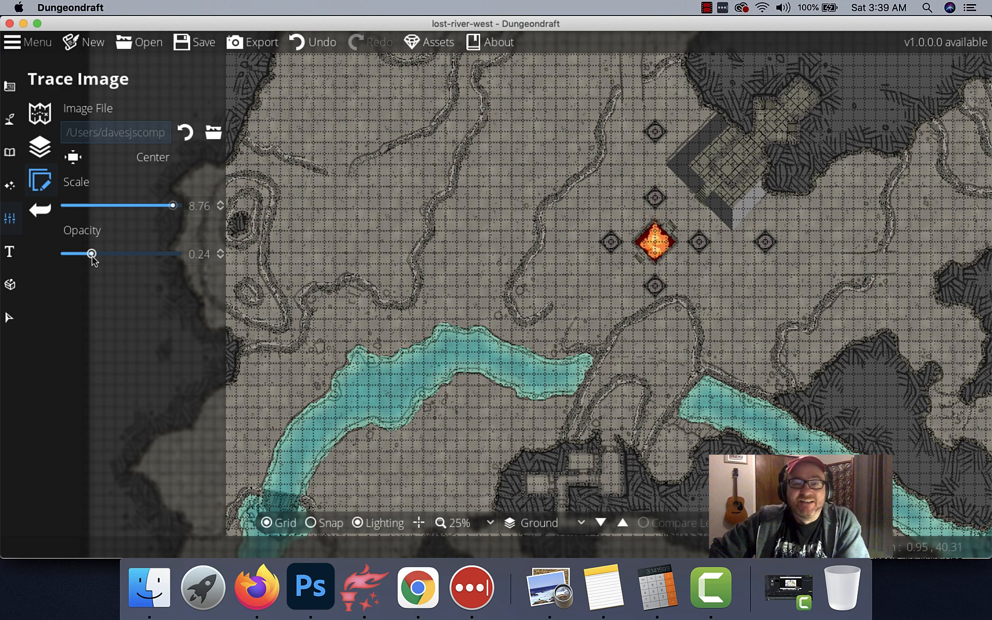
scroll(348, 261, "down", 5)
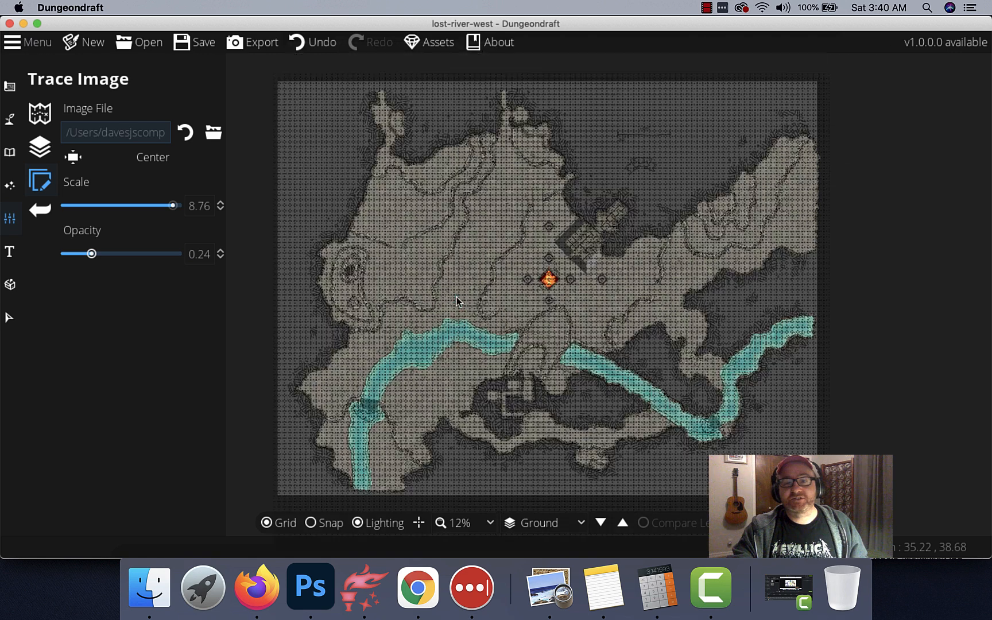
mouse_move(456, 297)
left_mouse_down()
mouse_move(443, 322)
mouse_move(446, 293)
left_mouse_up()
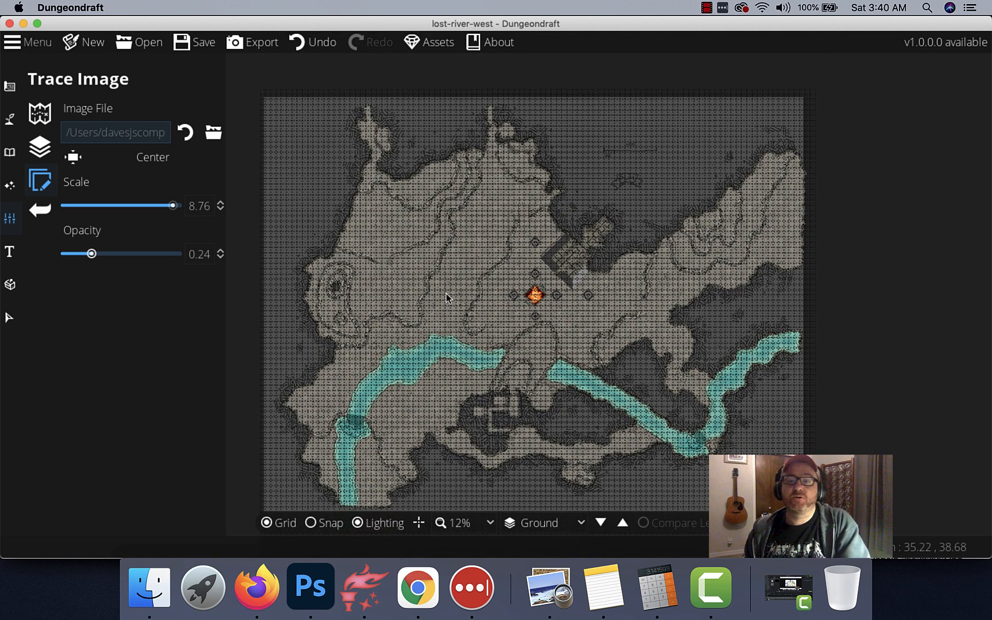